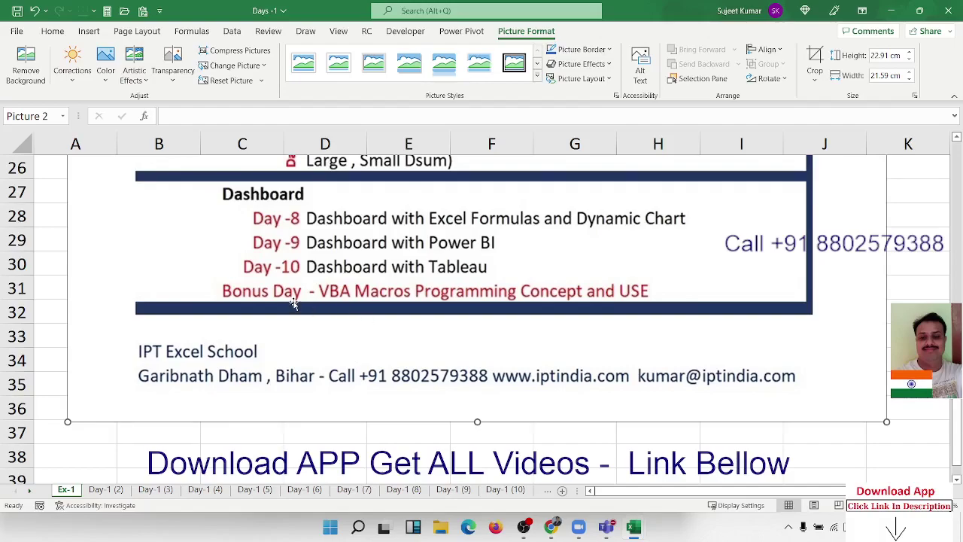
Delete the promotional course flyer banner picture from the Ex-1 sheet.
scroll(399, 301, "up", 3)
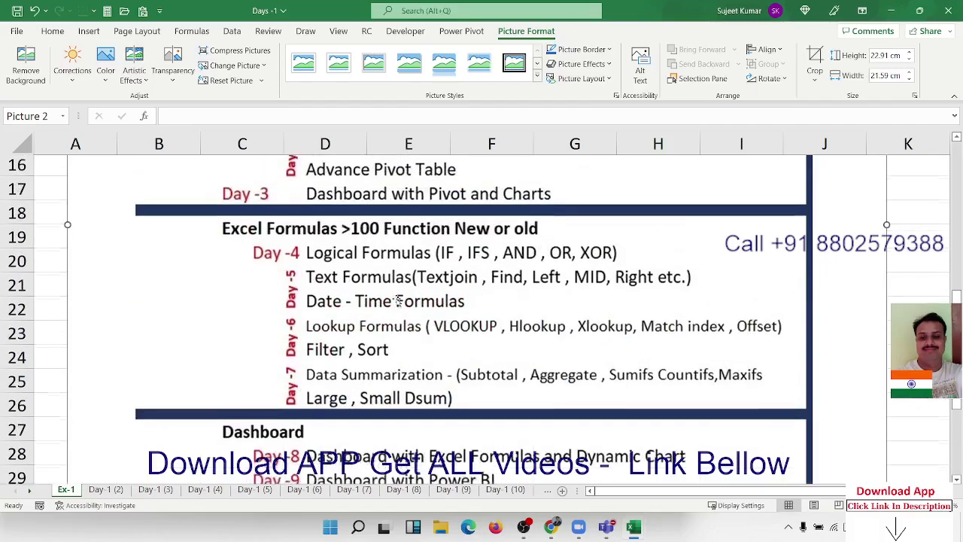
scroll(399, 301, "up", 3)
scroll(399, 301, "down", 1)
scroll(399, 301, "down", 4)
scroll(397, 301, "down", 3)
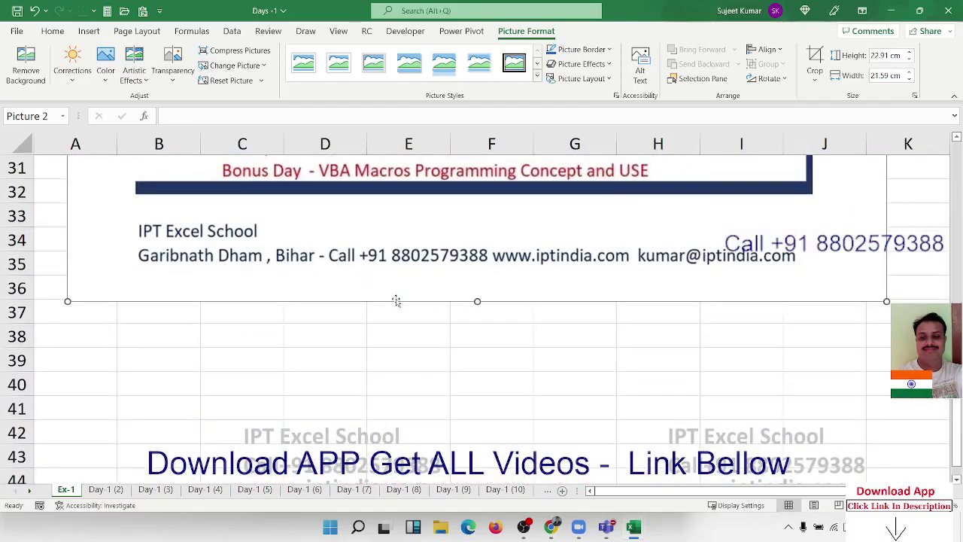
scroll(397, 301, "up", 7)
scroll(396, 301, "up", 3)
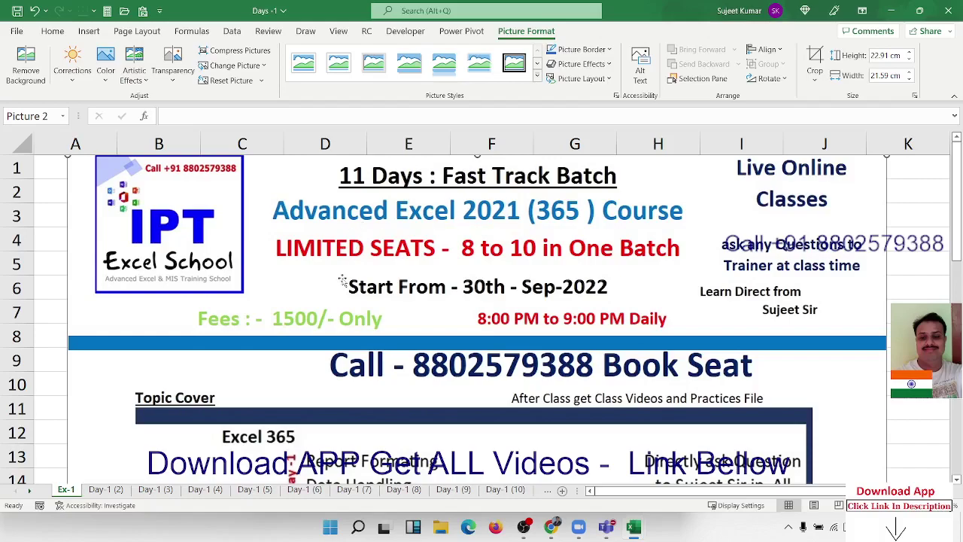
key("Delete")
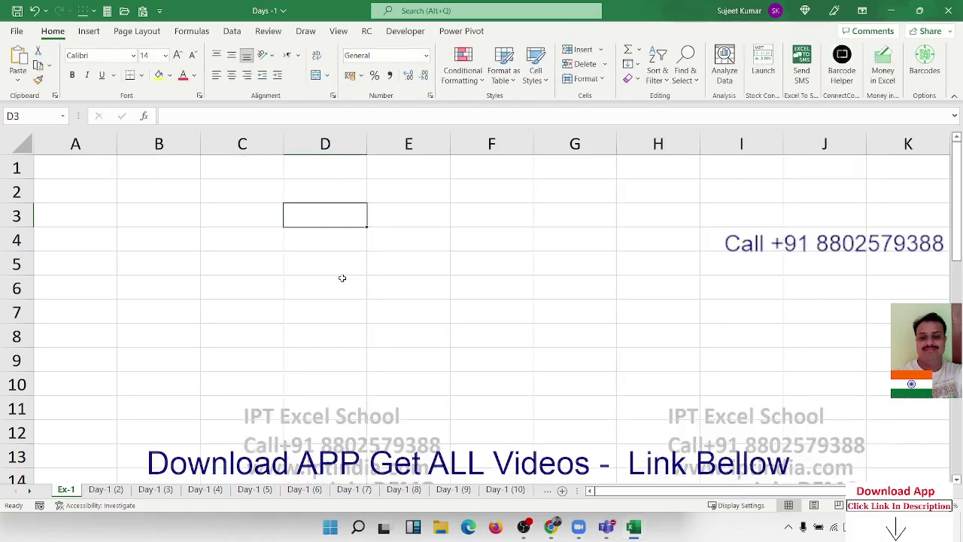
Enter the formula =RANDBETWEEN(10,90) in cell A1.
left_click(310, 263)
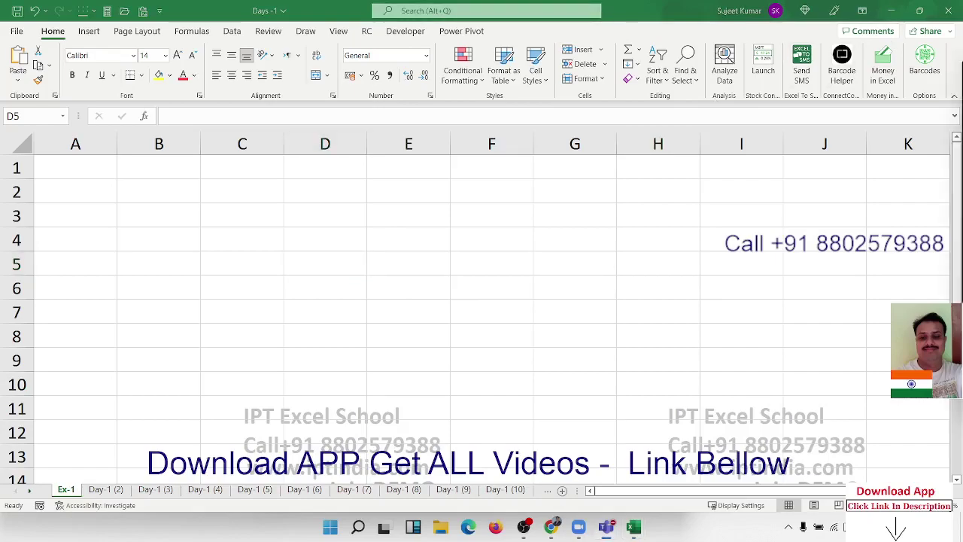
left_click(95, 177)
type("=ra")
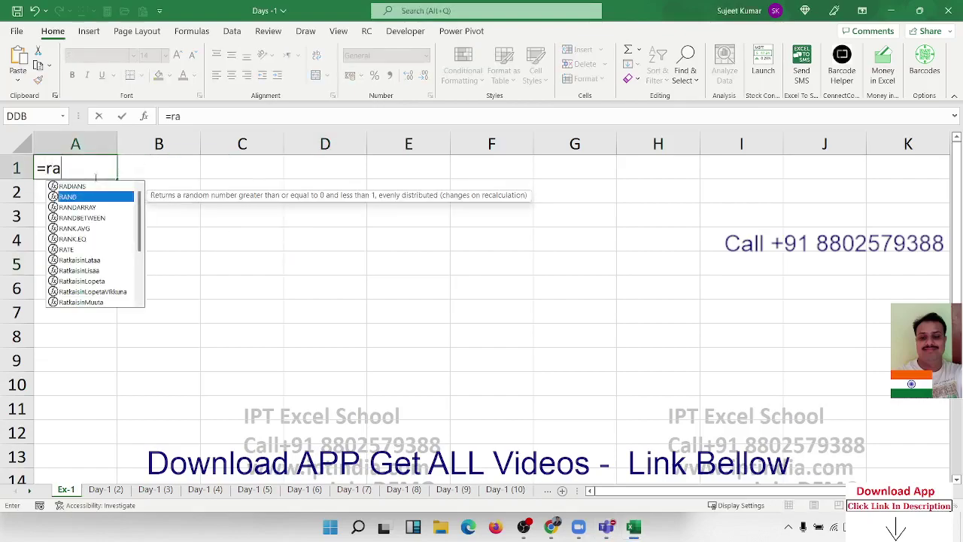
key("Down")
key("Down")
key("Down")
key("Tab")
type("10")
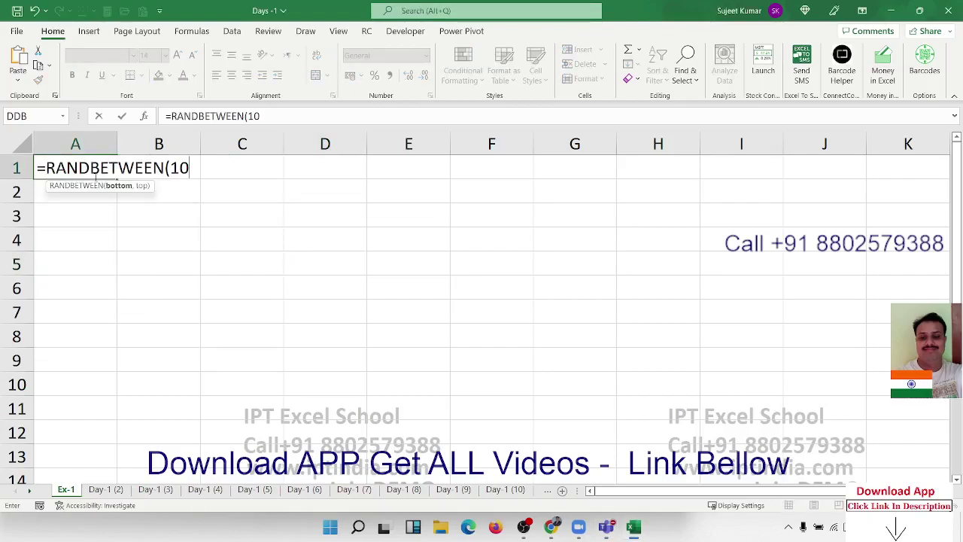
type(",90")
key("Return")
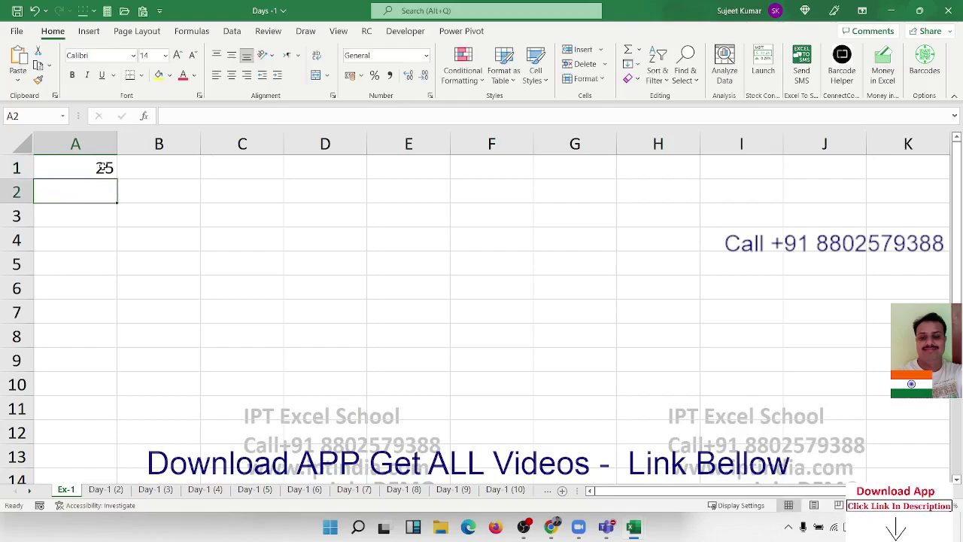
Fill the RANDBETWEEN formula across A1:G10 and copy the block.
left_click_drag(98, 167, 602, 387)
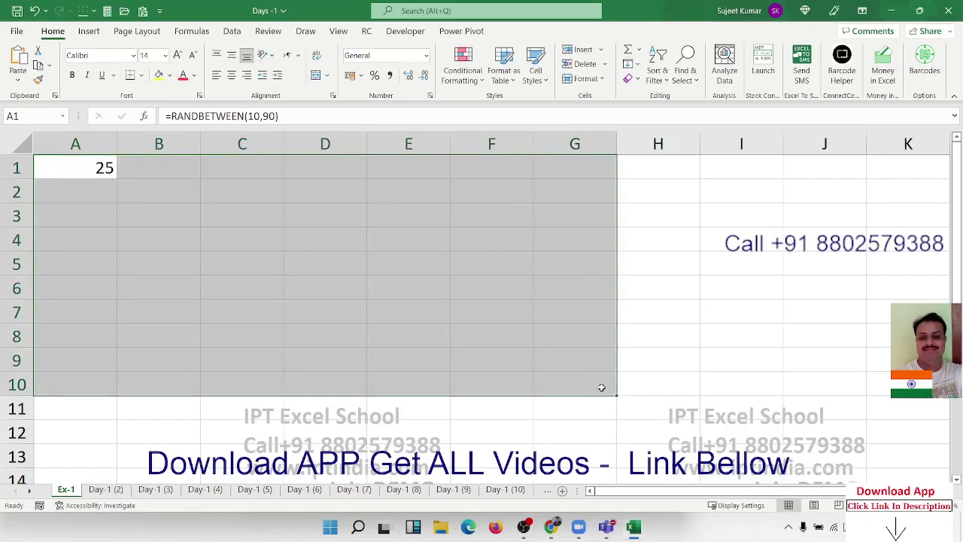
key("ctrl+r")
key("ctrl+d")
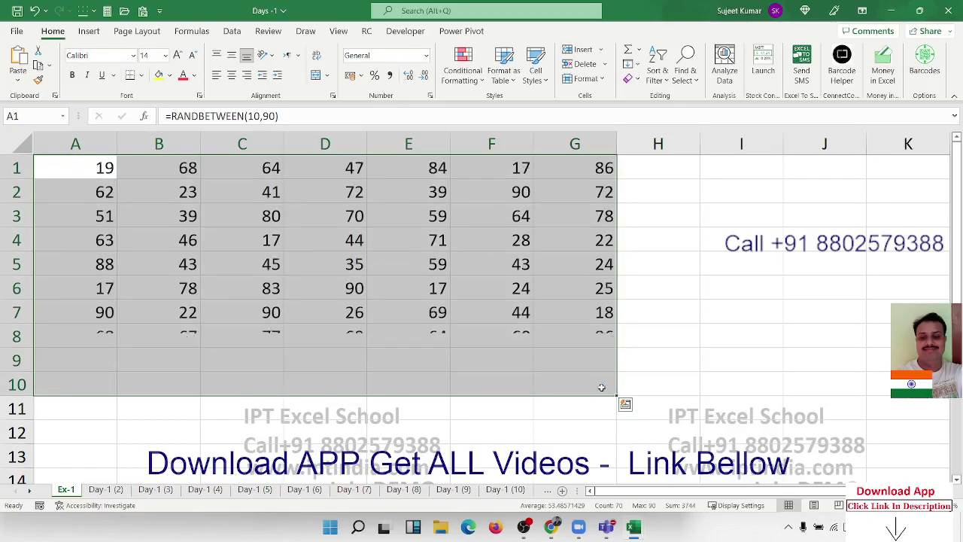
key("ctrl+c")
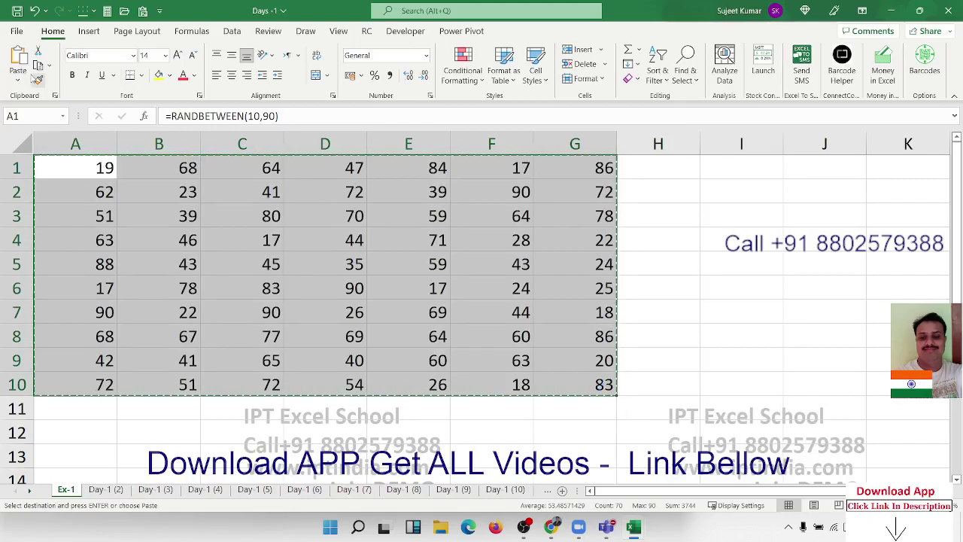
Paste the copied A1:G10 block back onto itself as plain values.
left_click(18, 80)
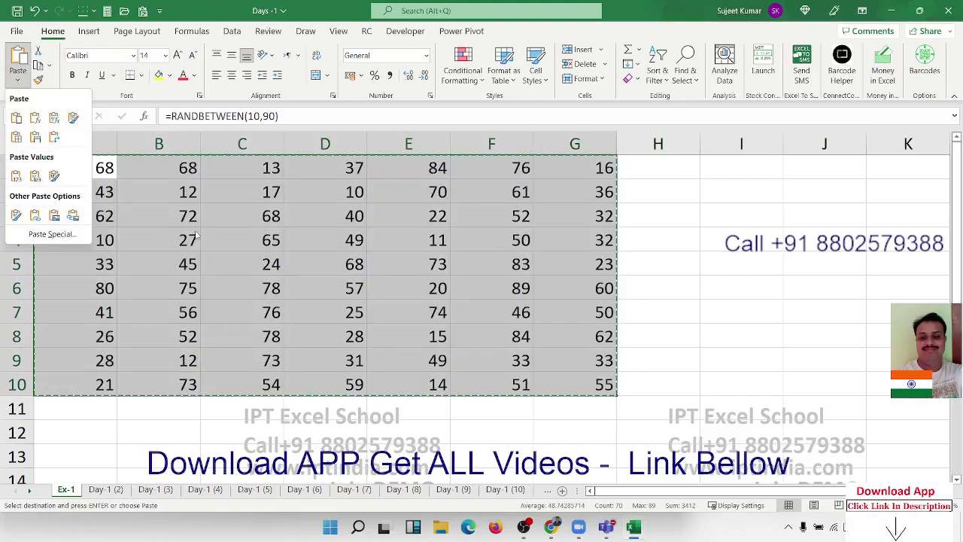
left_click(23, 80)
left_click(23, 81)
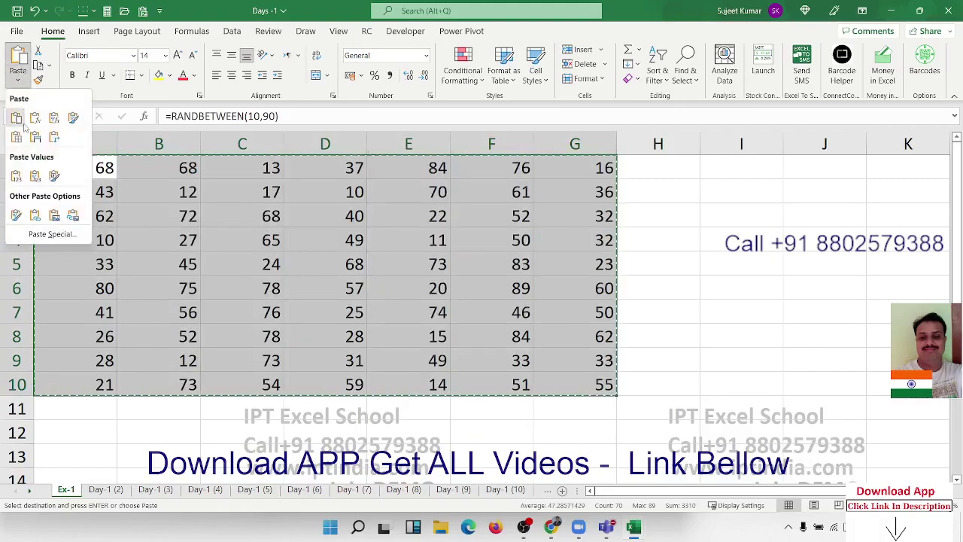
left_click(17, 173)
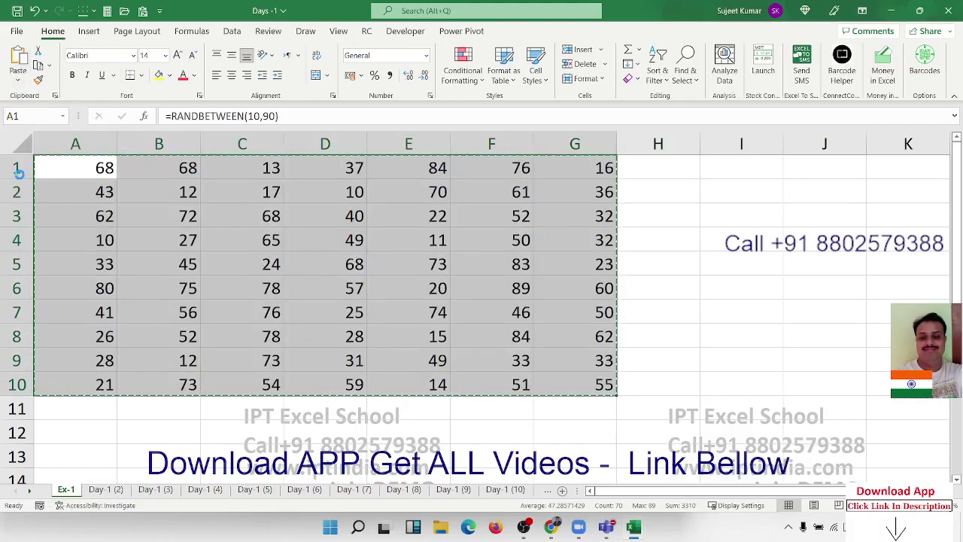
left_click(150, 213)
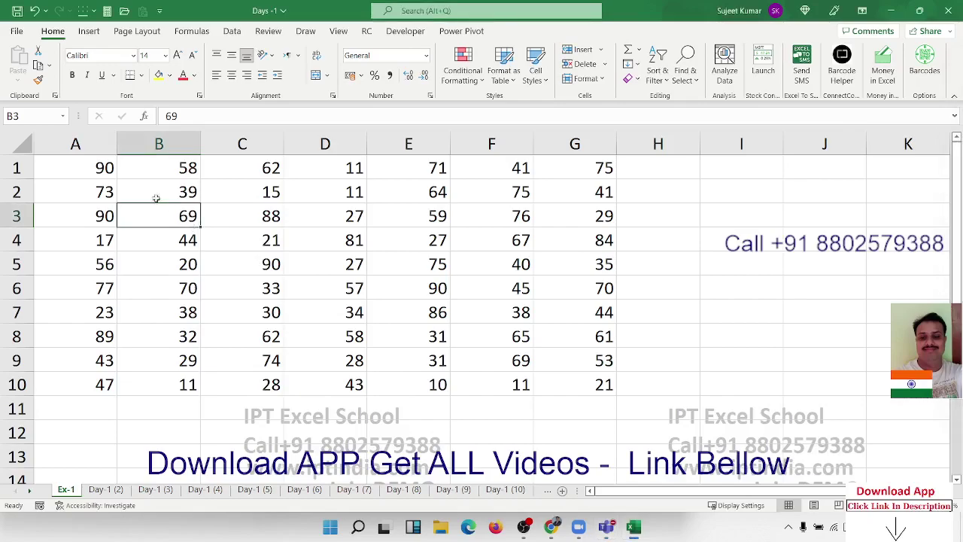
Select the A1:G10 number block repeatedly by dragging and by Shift+clicking from A1 to G10.
left_click_drag(107, 171, 568, 378)
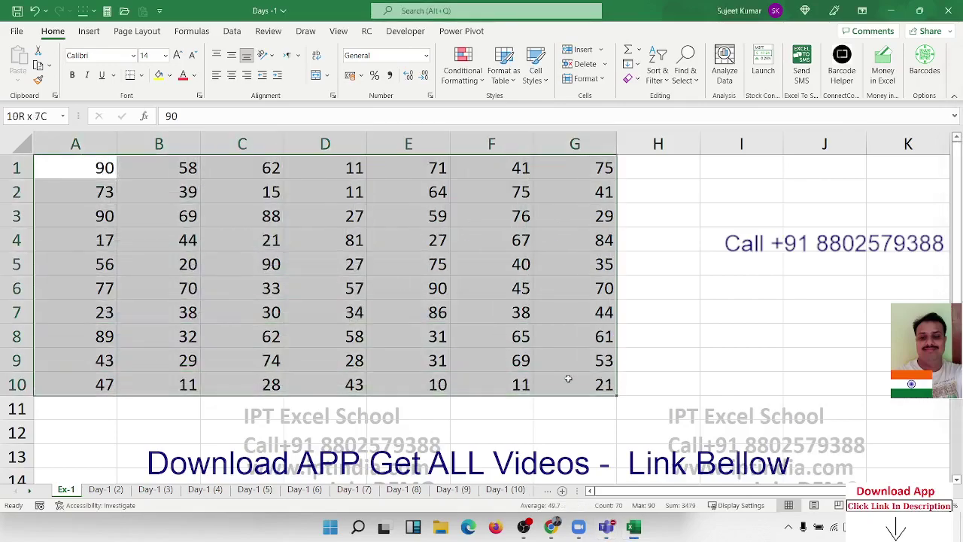
left_click(335, 289)
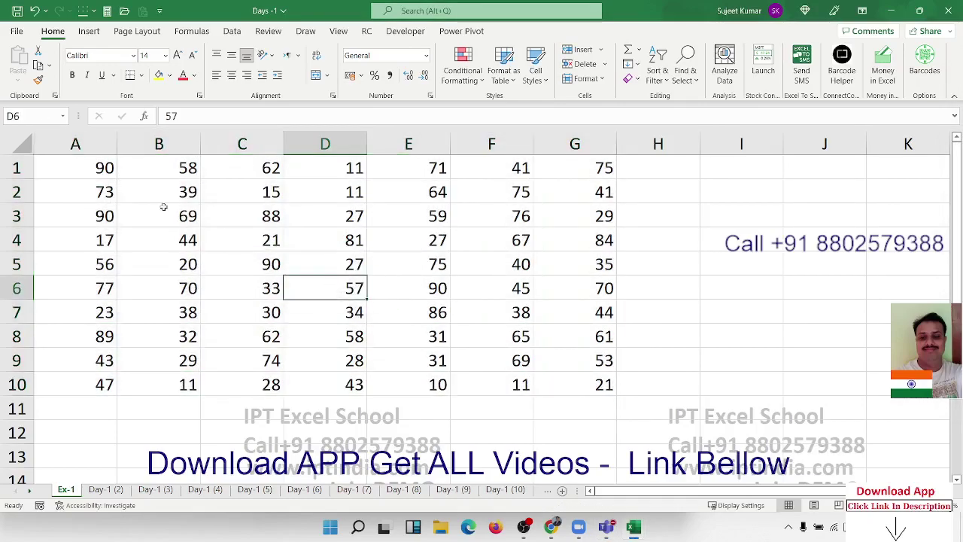
left_click_drag(87, 169, 604, 383)
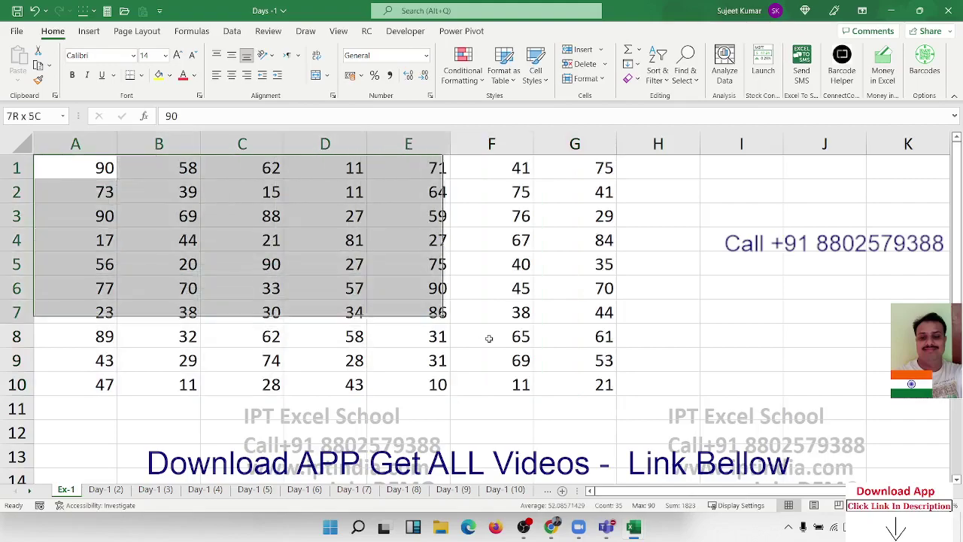
left_click(377, 310)
left_click(83, 172)
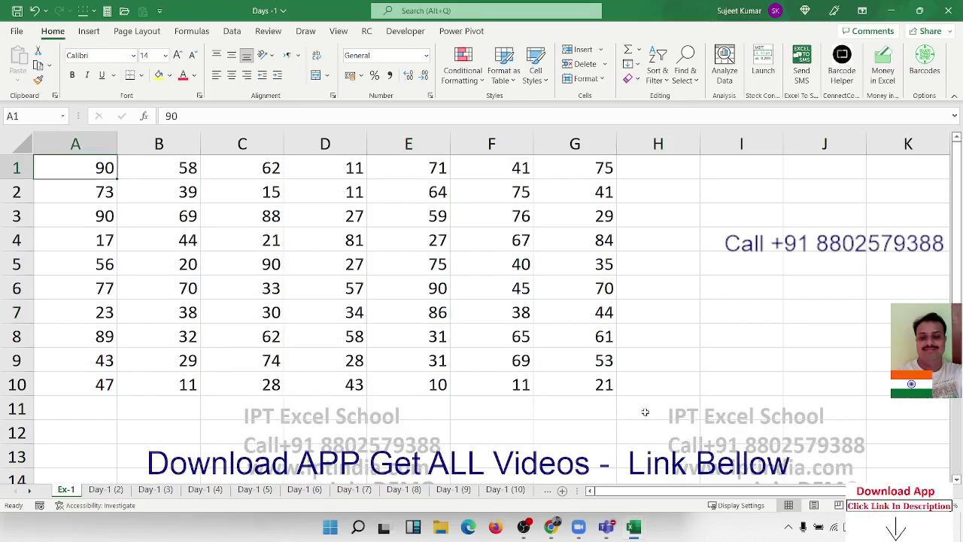
left_click(605, 391, "shift")
left_click(586, 335)
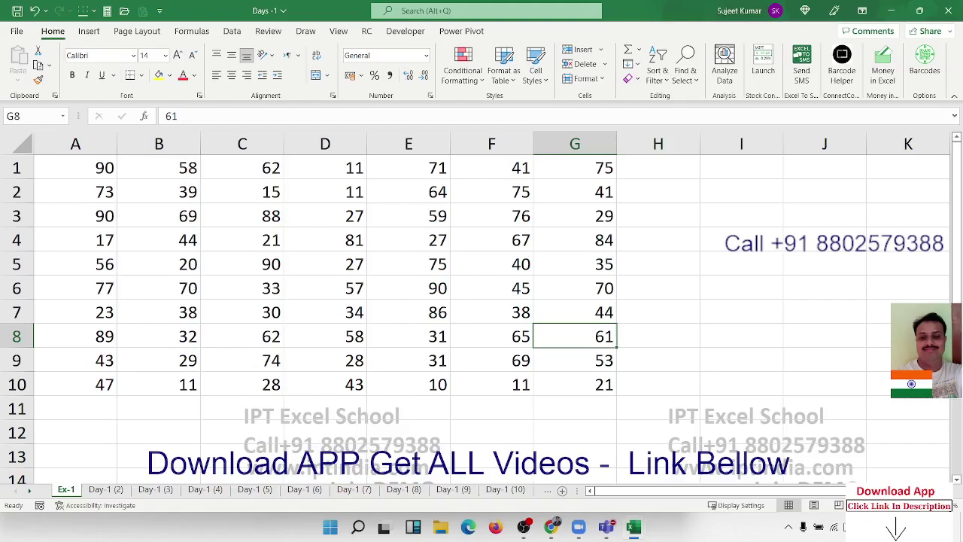
left_click(372, 246)
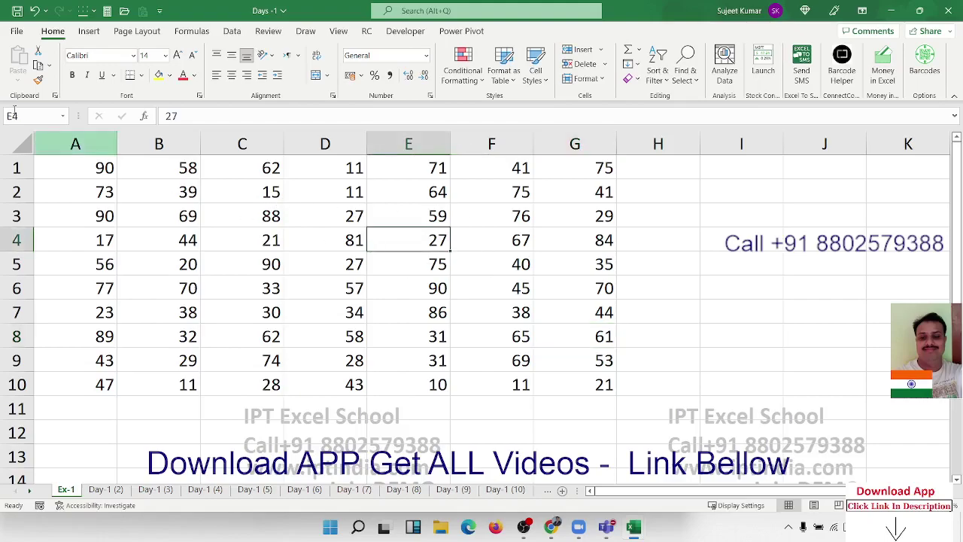
mouse_move(84, 173)
left_mouse_down()
mouse_move(451, 260)
mouse_move(606, 385)
left_mouse_up()
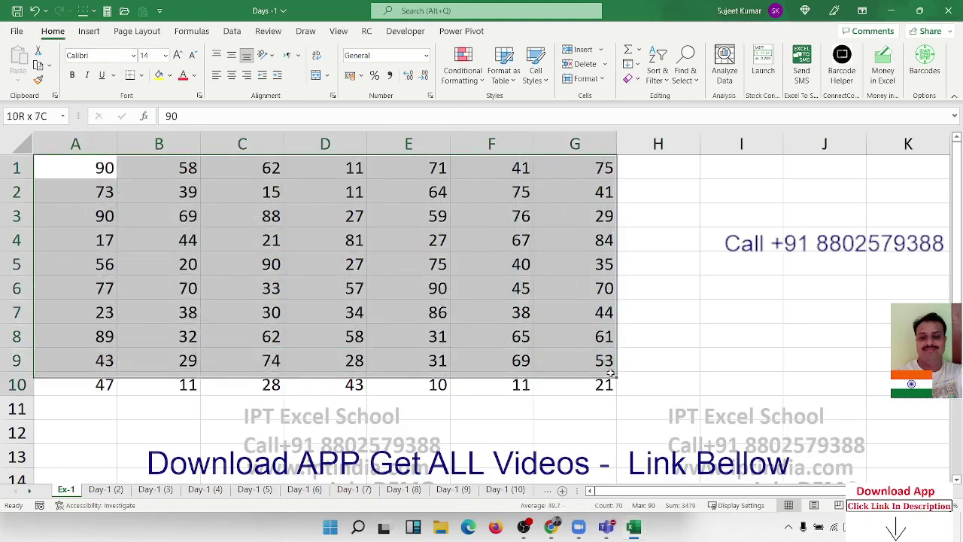
left_click(100, 171)
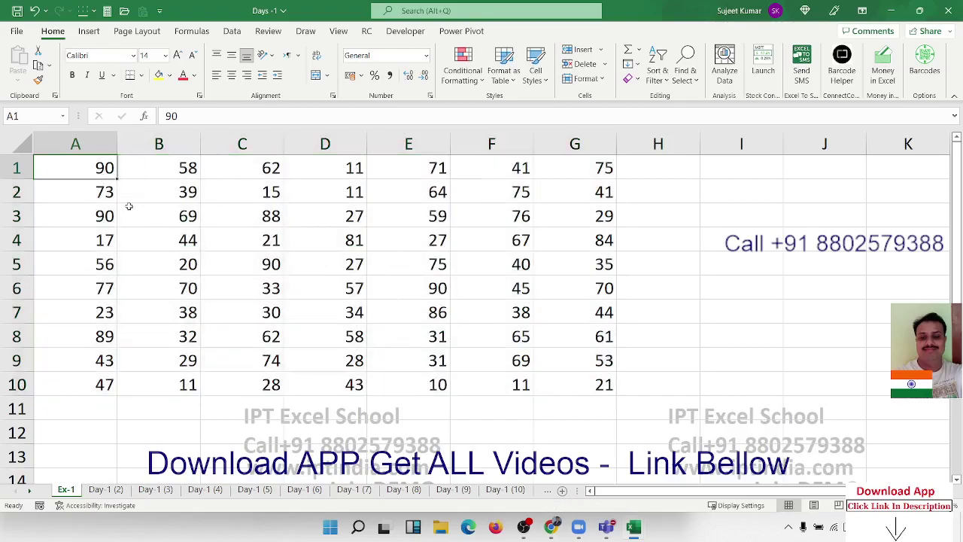
left_click(586, 387, "shift")
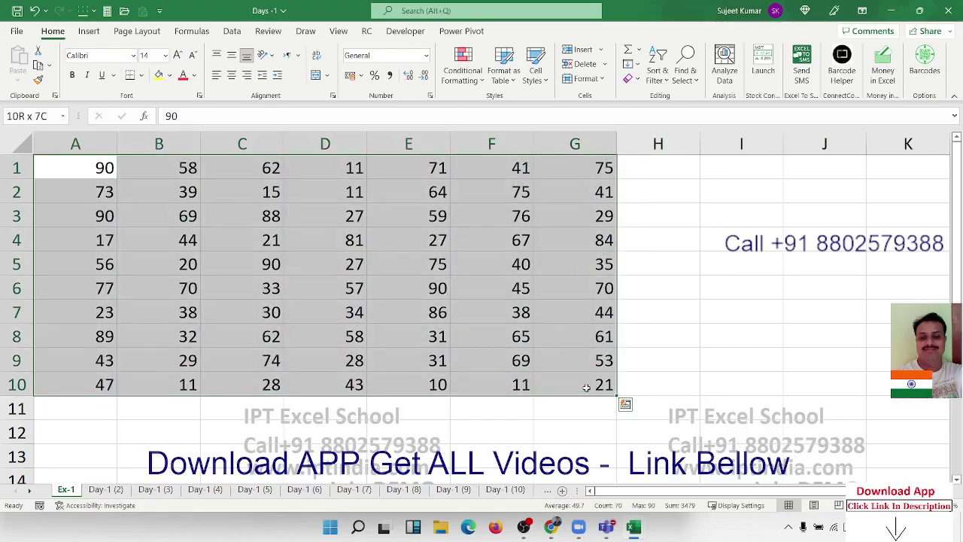
Select single cells G8, I1, I6, D4 and C4, then Ctrl+A the whole block.
left_click(558, 336)
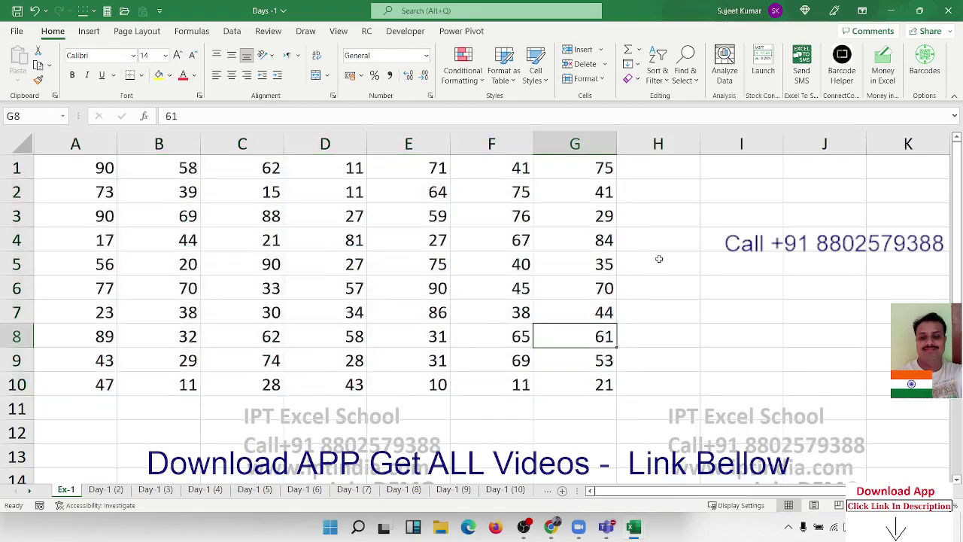
left_click(731, 177)
left_click(740, 288)
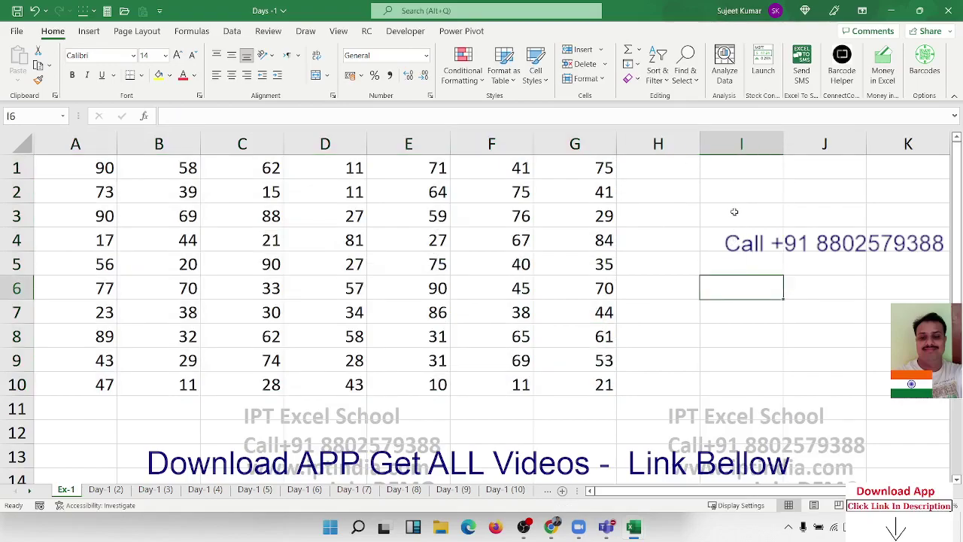
left_click(729, 176)
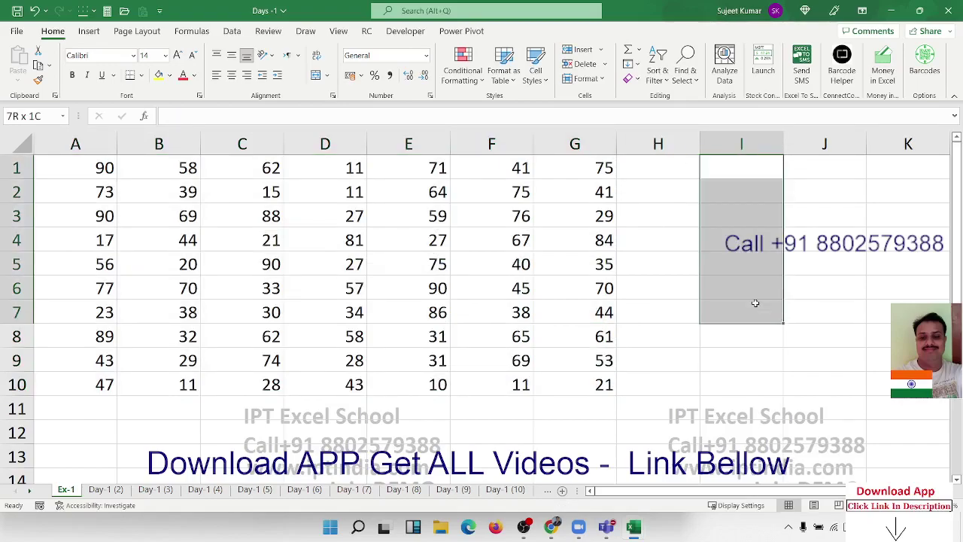
left_click_drag(756, 302, 744, 357)
left_click(326, 238)
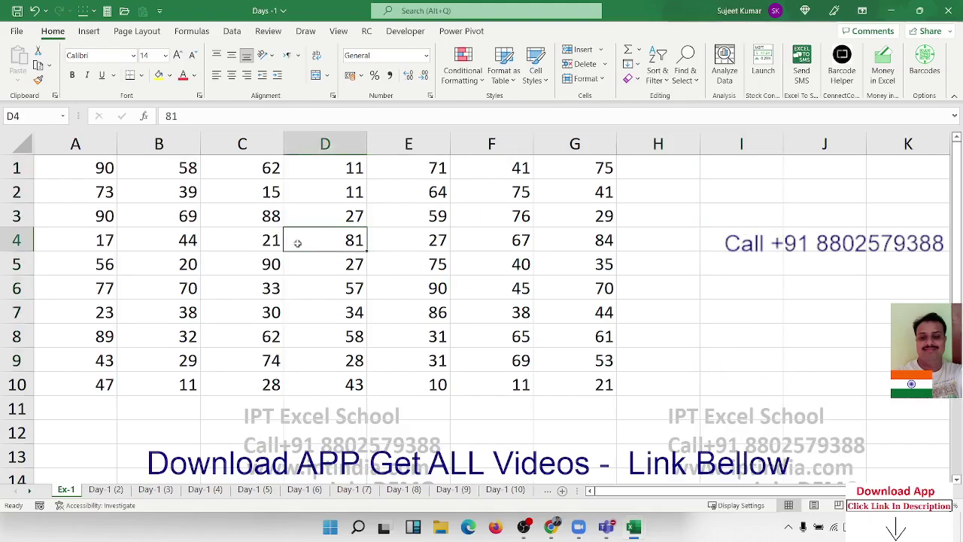
left_click(259, 229)
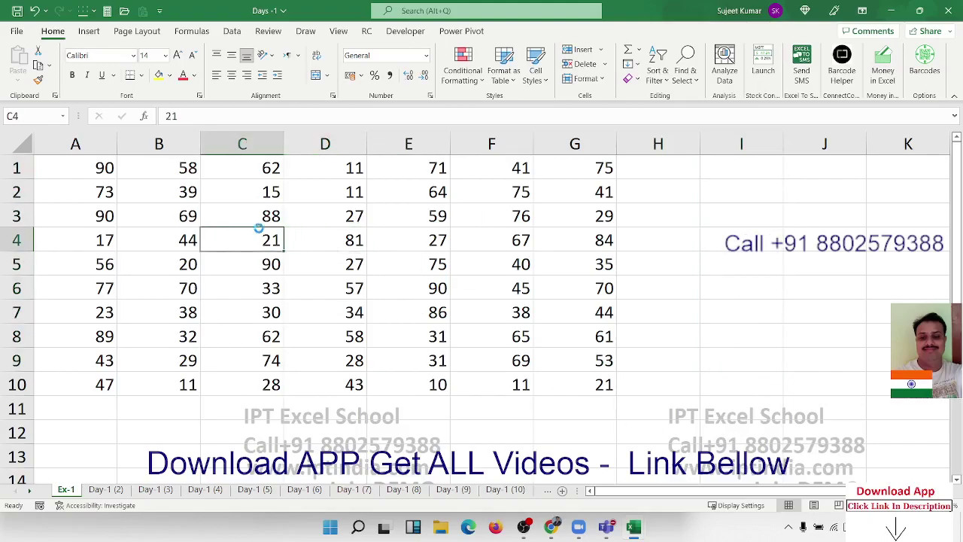
key("ctrl+a")
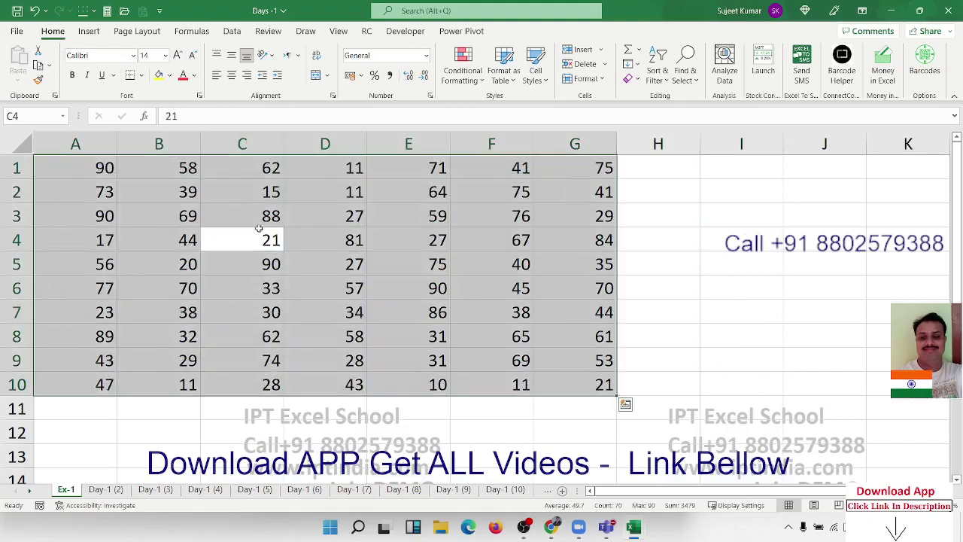
Select the data's current region through Go To Special, then select all of row 5.
left_click(456, 226)
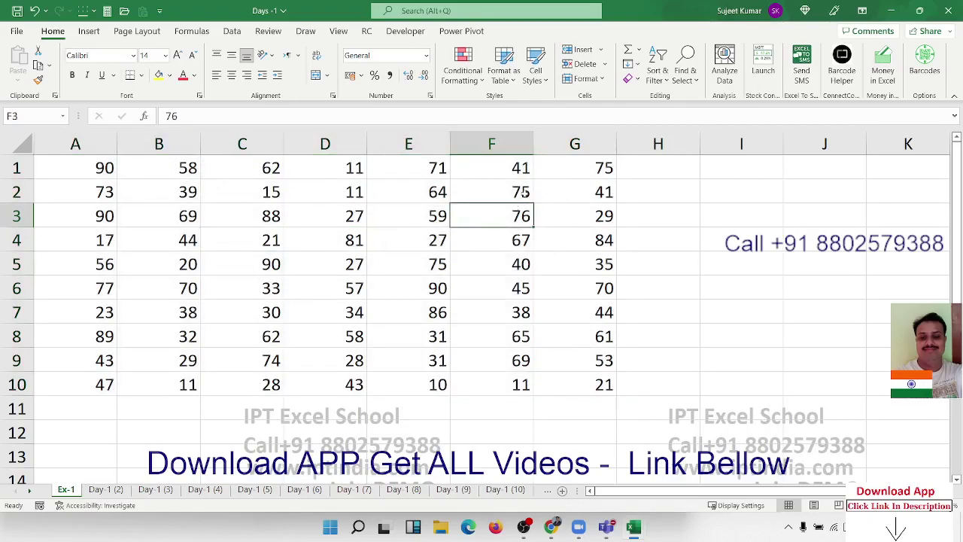
left_click(685, 71)
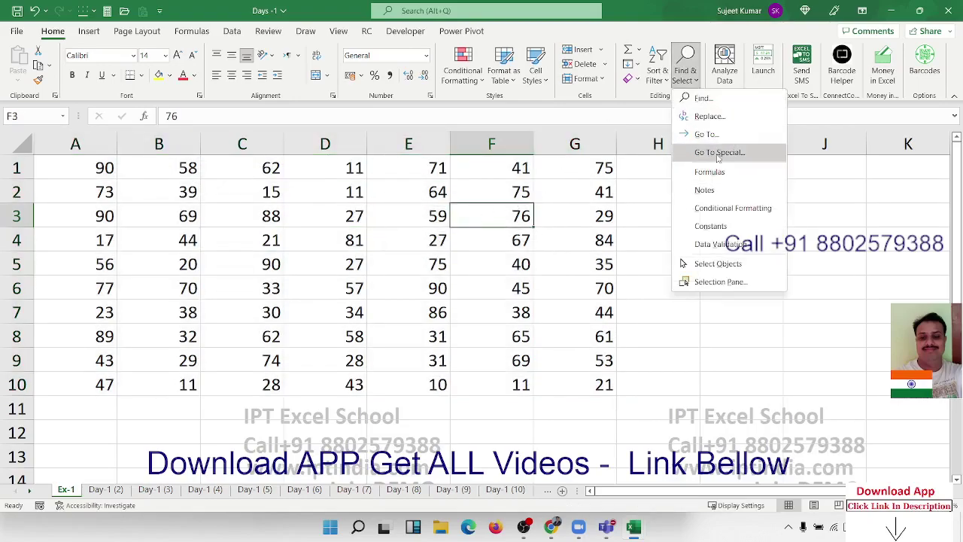
left_click(715, 153)
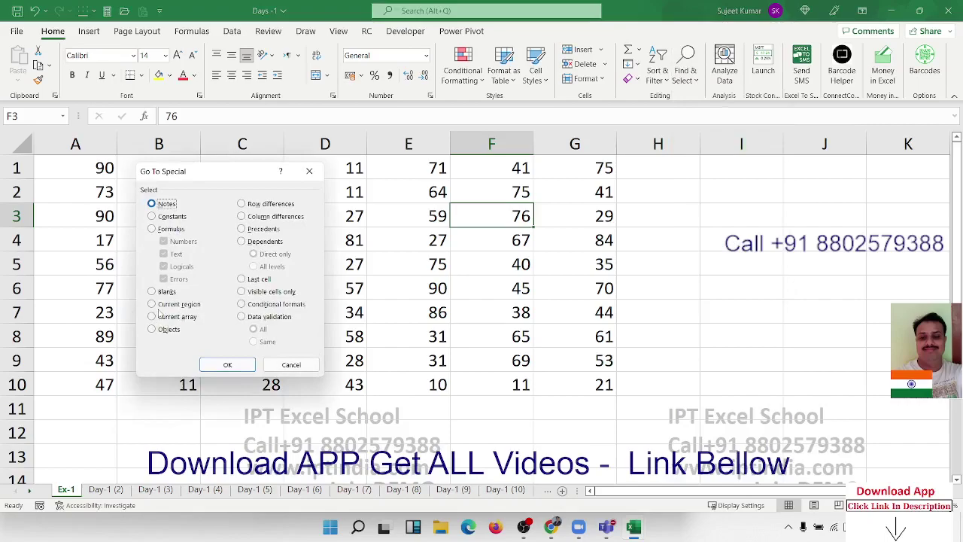
left_click(156, 304)
left_click(219, 364)
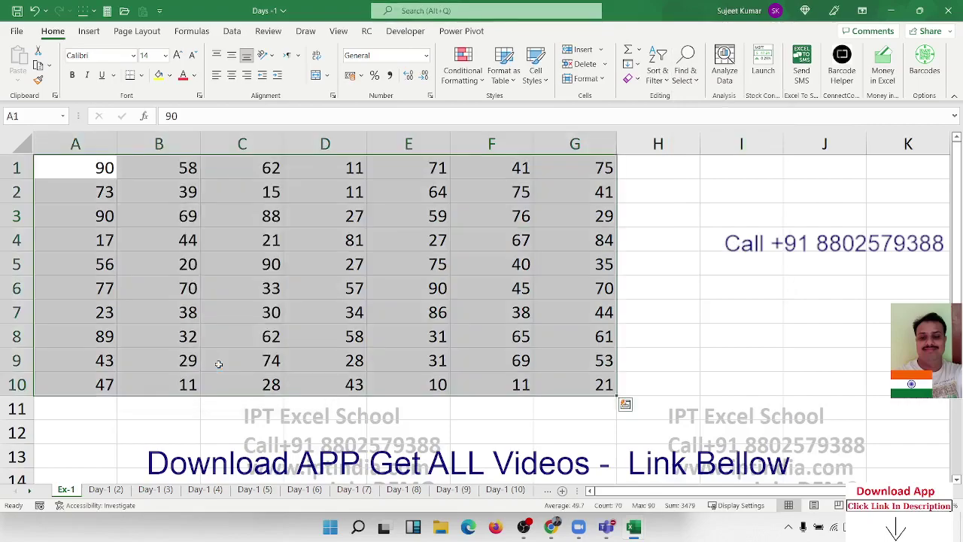
left_click(221, 191)
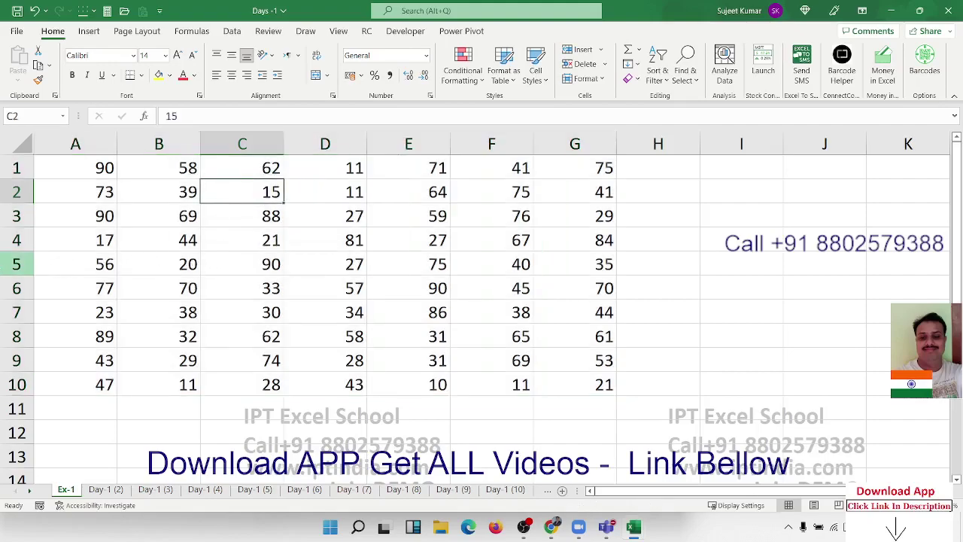
left_click(12, 264)
Insert a blank row 5, see Ctrl+A stop above it, then delete the row.
key("ctrl+shift+plus")
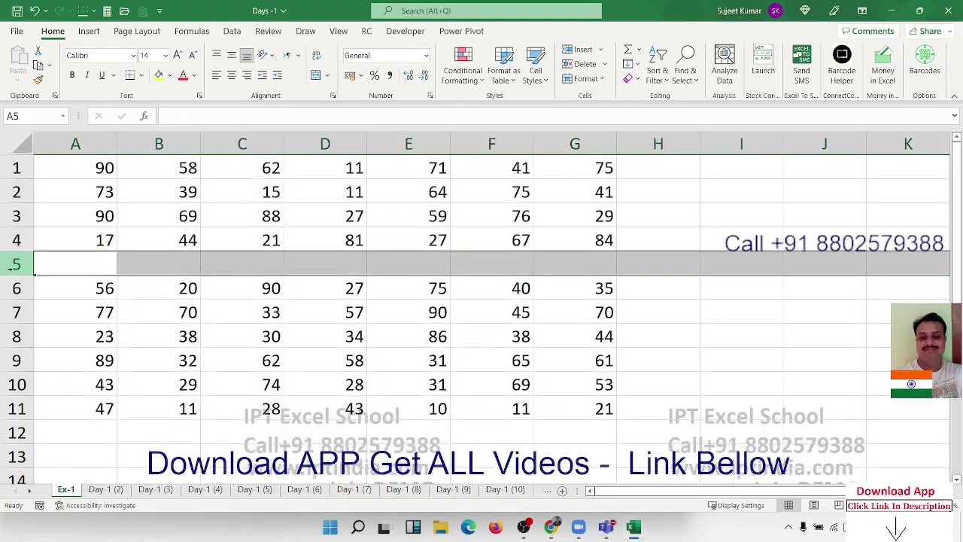
left_click(40, 202)
key("ctrl+a")
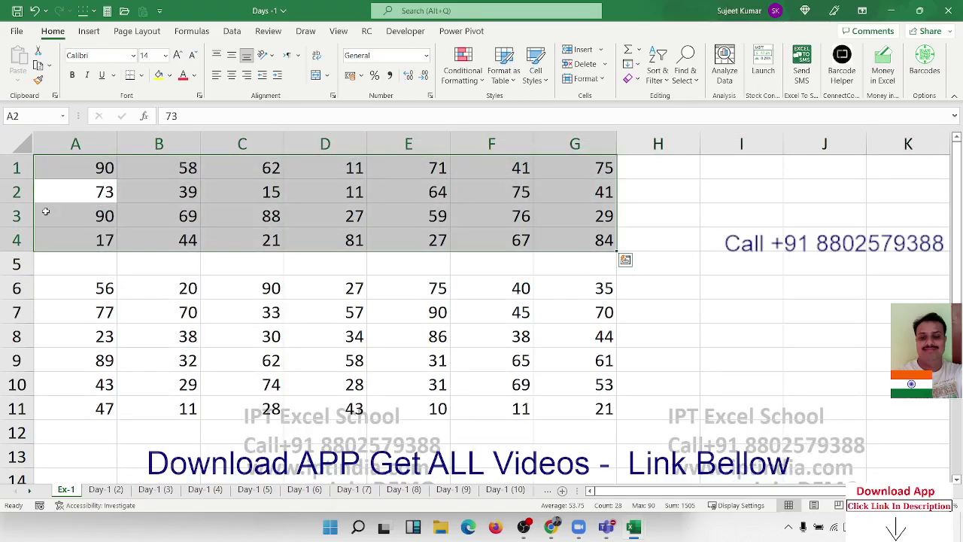
left_click(78, 270)
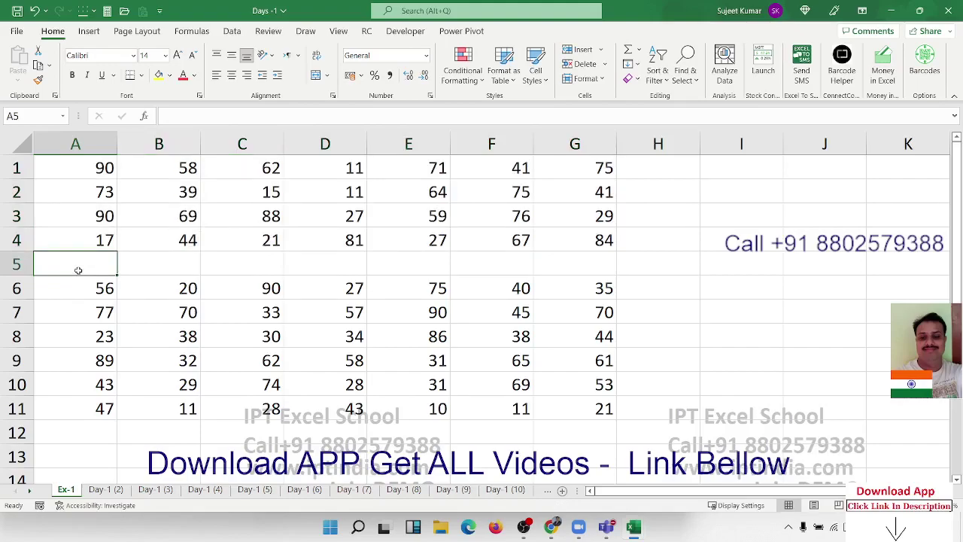
key("shift+space")
key("ctrl+minus")
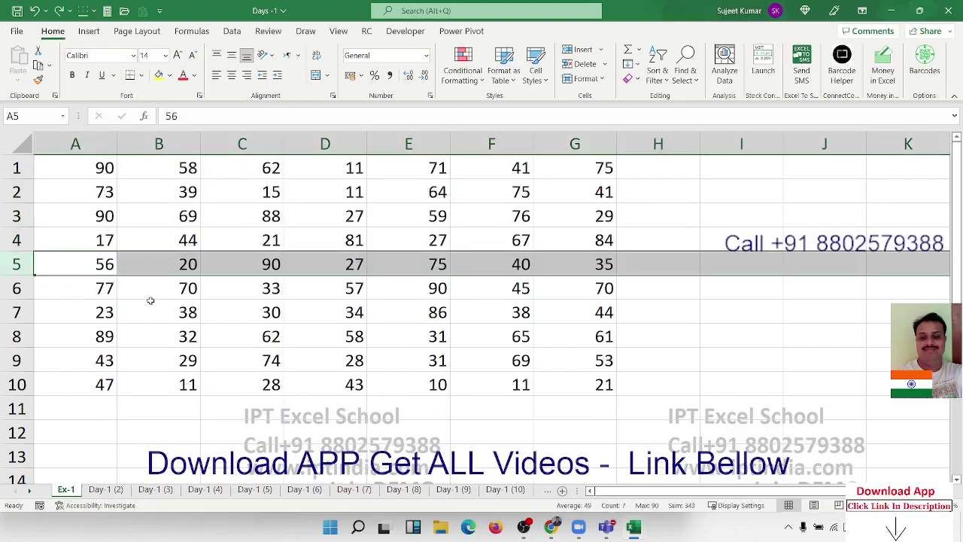
Insert a blank column at E and select the data region left of it.
left_click(150, 303)
left_click(376, 145)
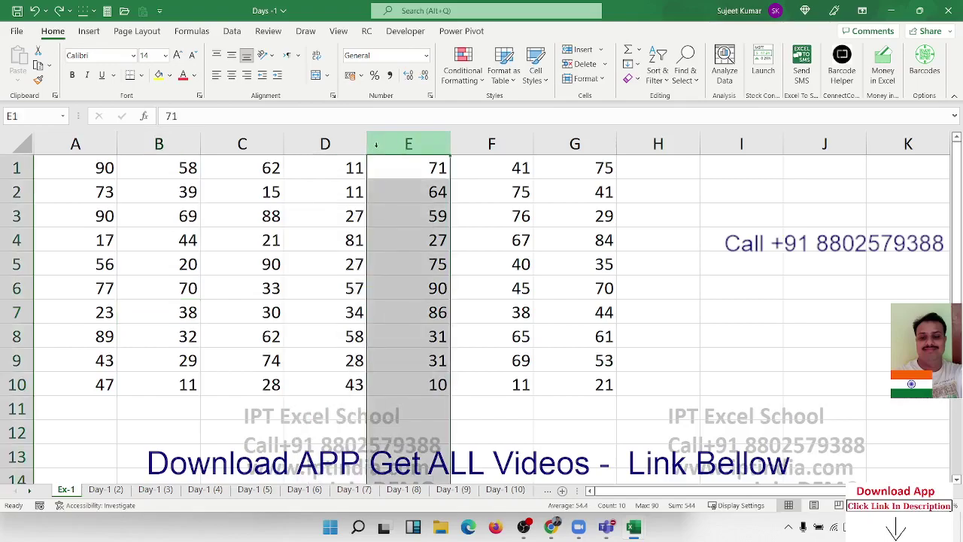
key("ctrl+plus")
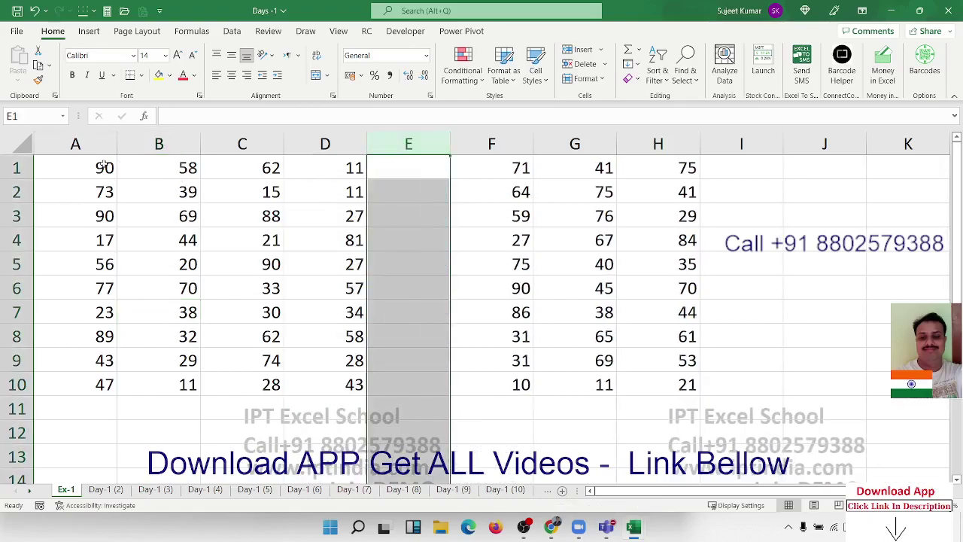
left_click(103, 166)
key("ctrl+a")
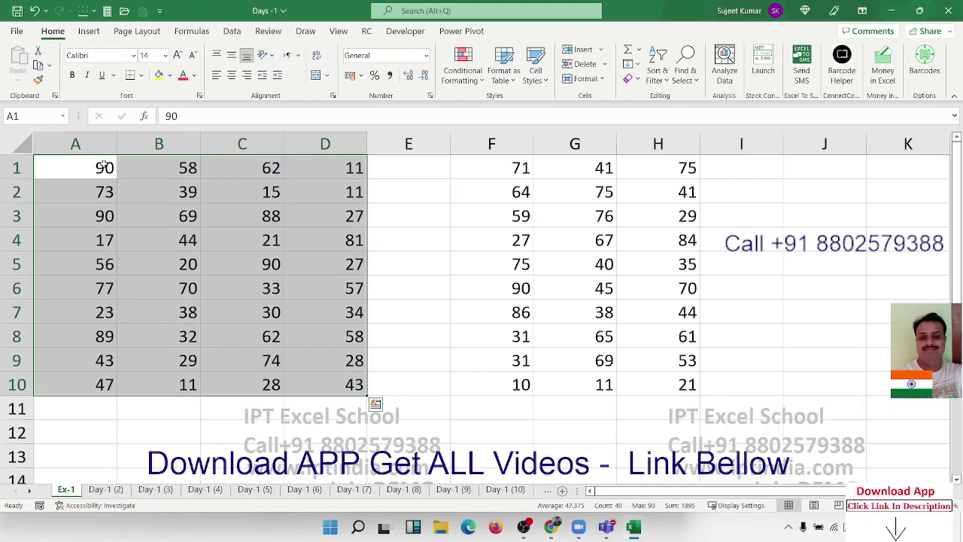
Undo the blank column E, then select the data block and the whole sheet.
key("ctrl+z")
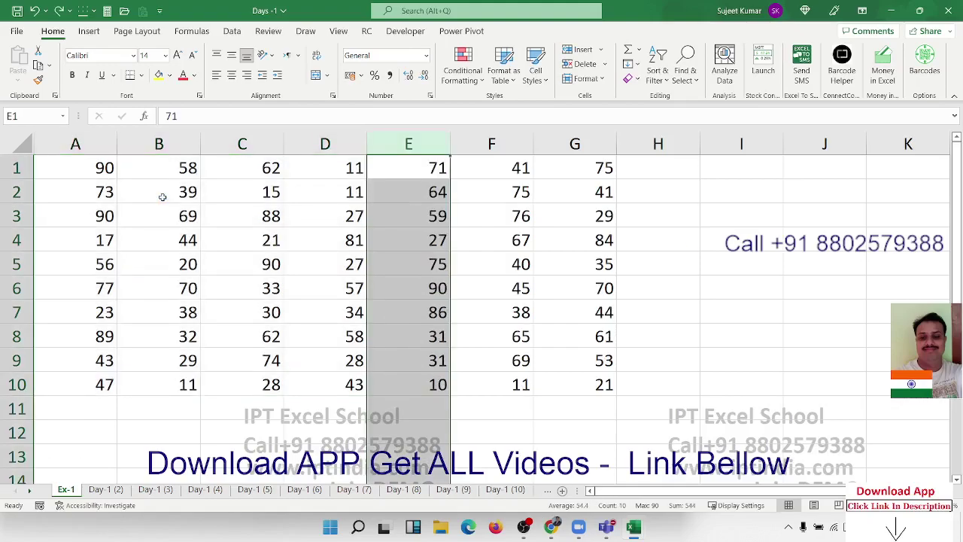
left_click(67, 187)
key("ctrl+a")
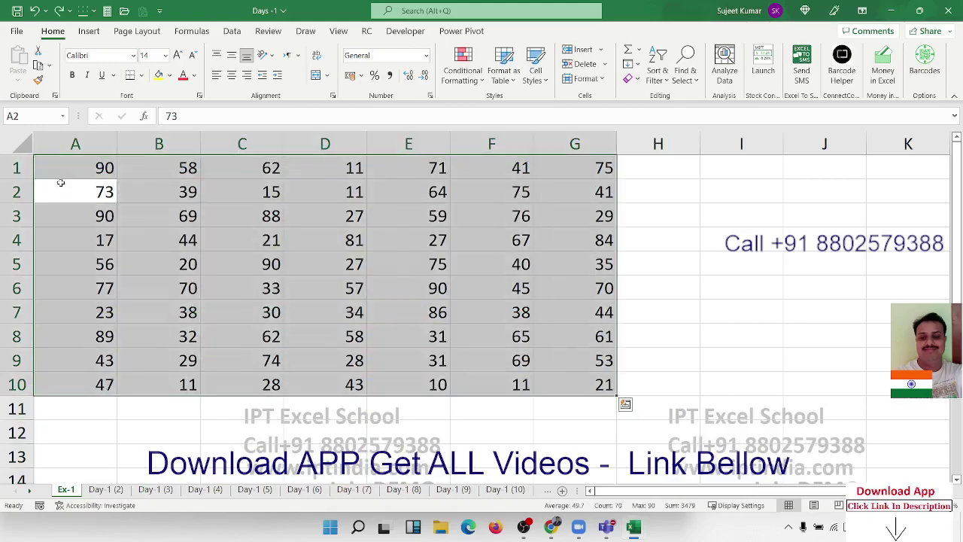
left_click(210, 218)
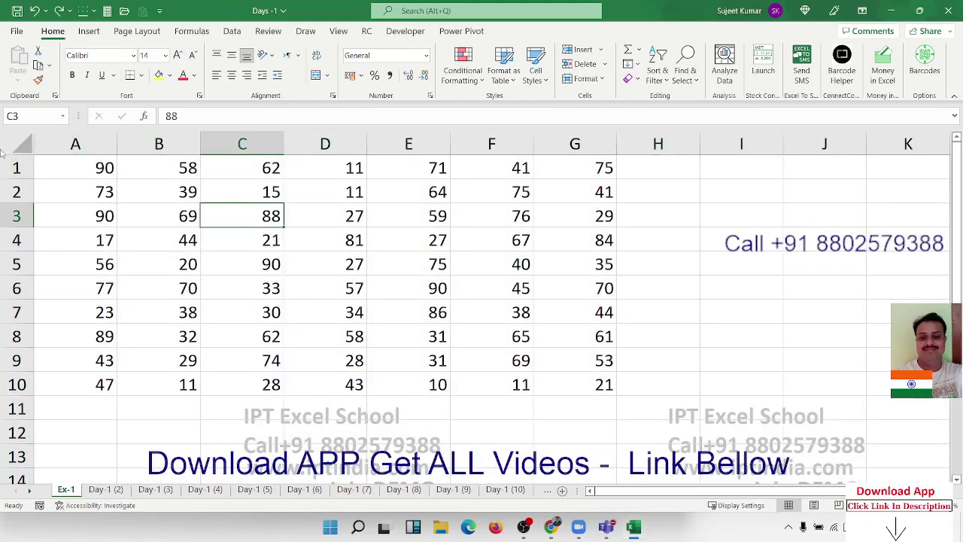
left_click(21, 148)
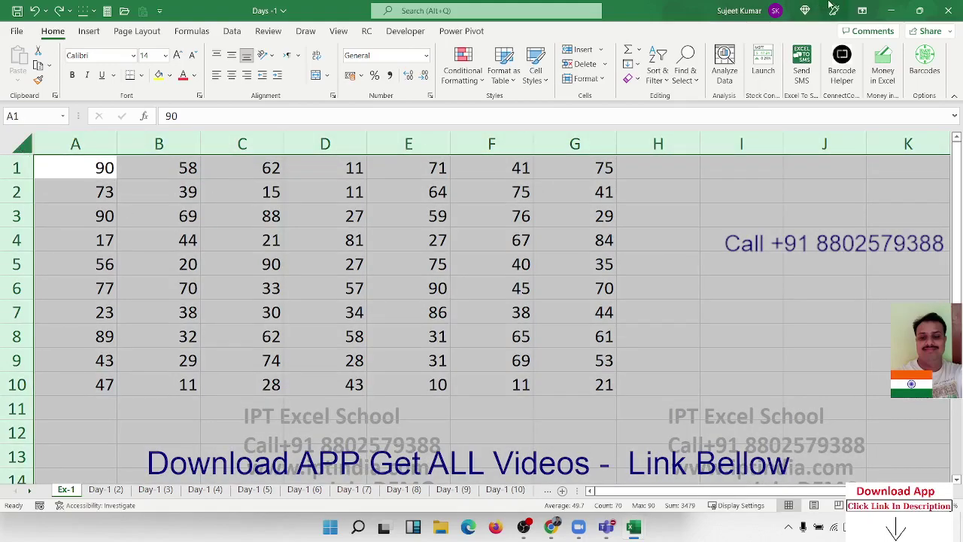
left_click(256, 304)
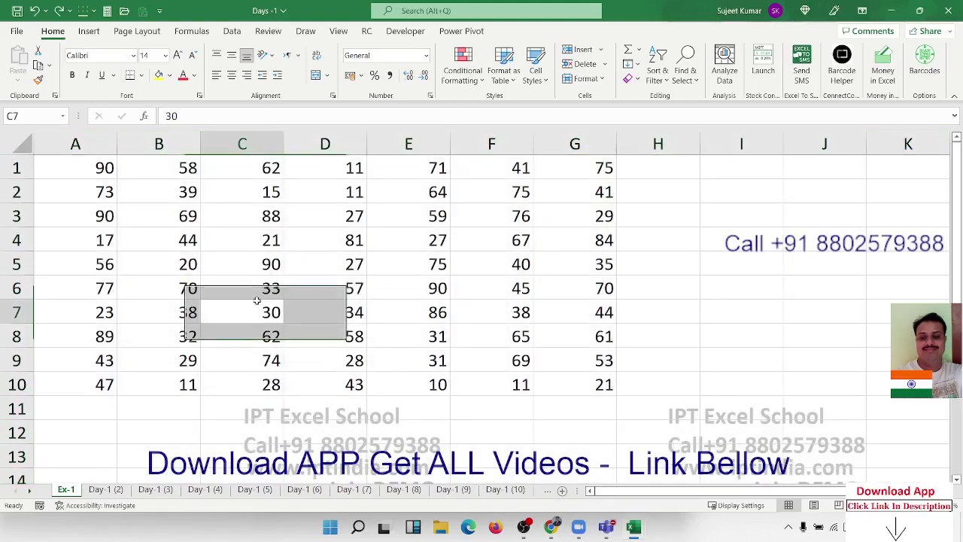
left_click(171, 238)
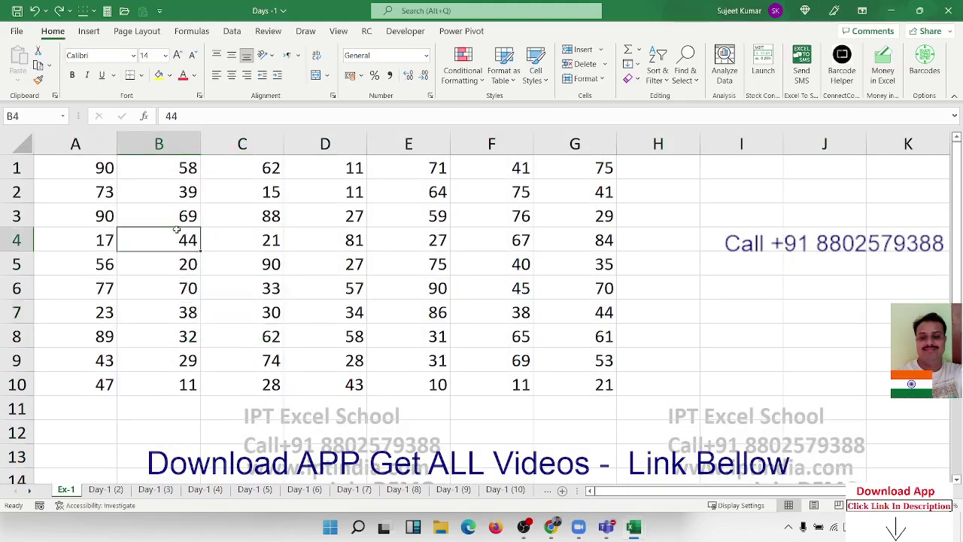
Select A2, C2, F2, F5, D6, B5, A4, A6, D8, E8, G8, G6 together and try copying them.
left_click(109, 192)
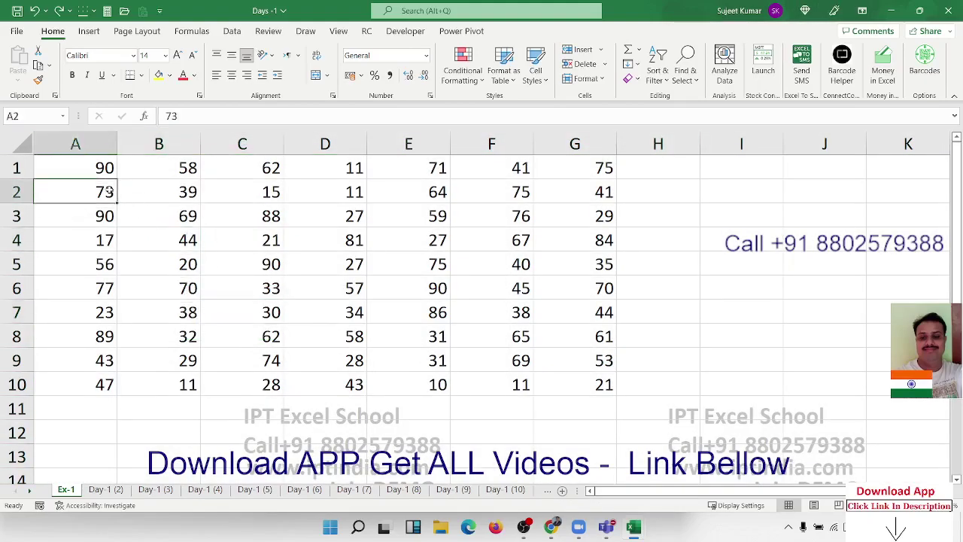
left_click(253, 192, "ctrl")
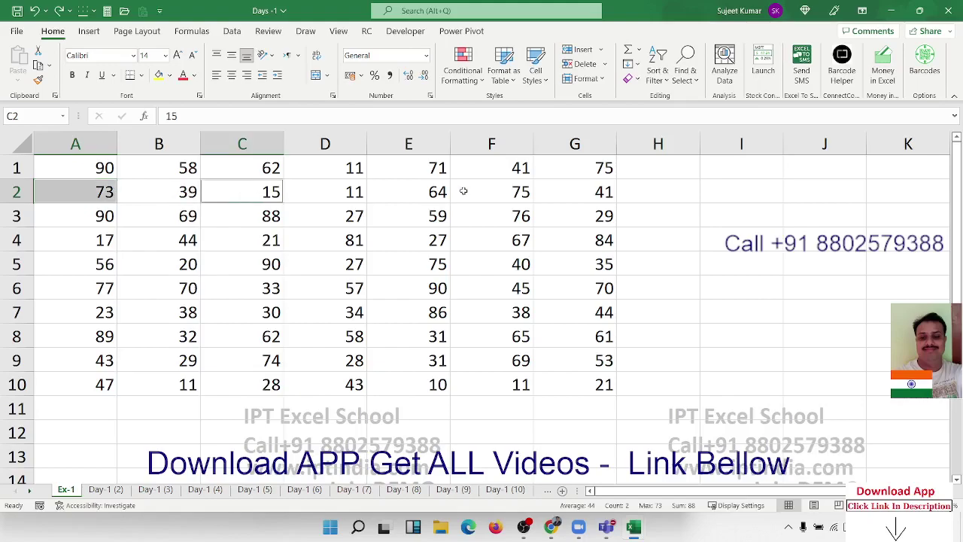
left_click(527, 203, "ctrl")
left_click(523, 260, "ctrl")
left_click(319, 290, "ctrl")
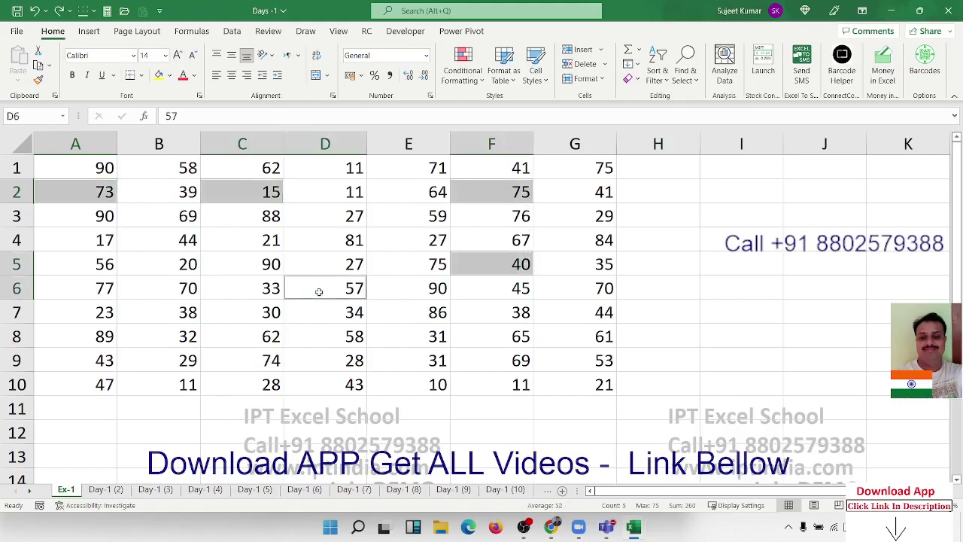
left_click(137, 264, "ctrl")
left_click(72, 245, "ctrl")
left_click(83, 295, "ctrl")
left_click(343, 338, "ctrl")
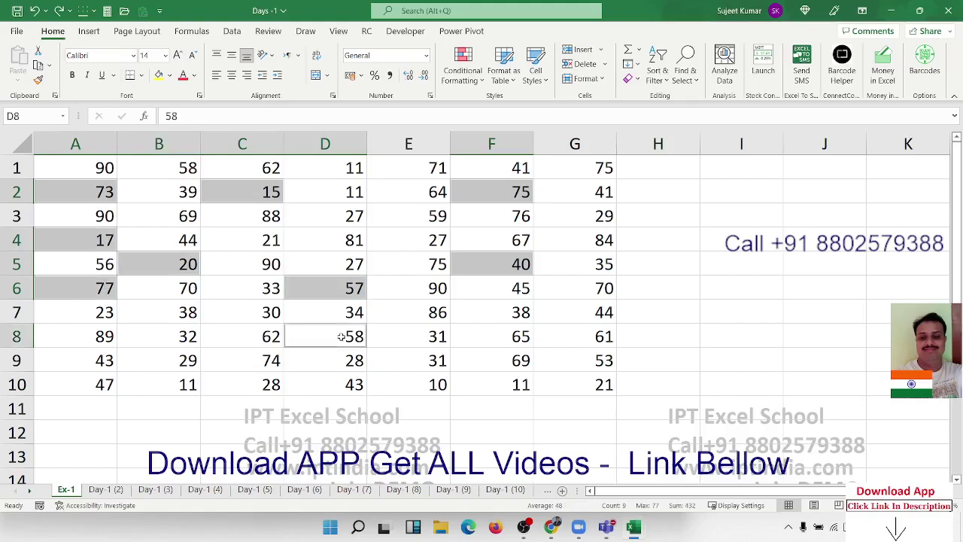
left_click(423, 335, "ctrl")
left_click(547, 331, "ctrl")
left_click(583, 299, "ctrl")
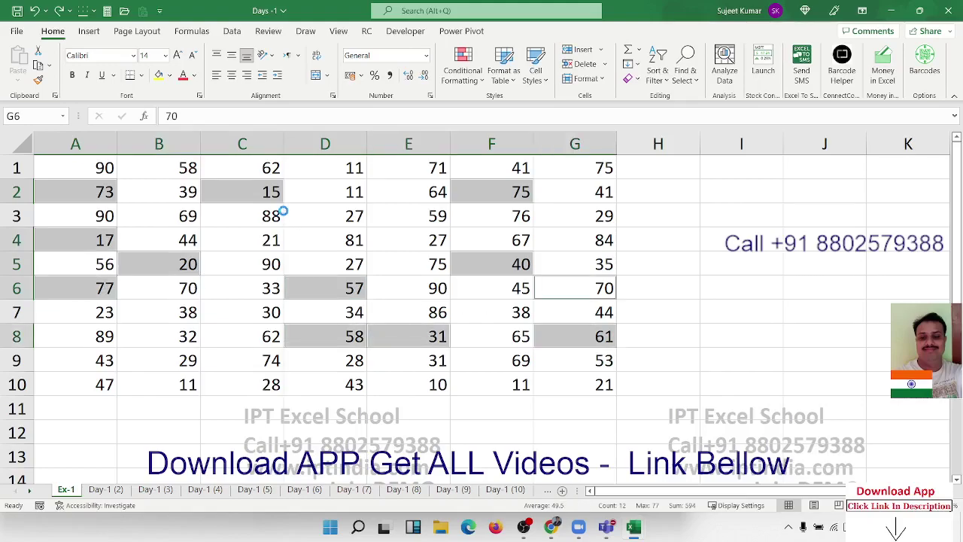
key("ctrl+c")
key("Return")
Select cells A1, C1, E1 and G1 together and copy them.
left_click(280, 218)
left_click(96, 170)
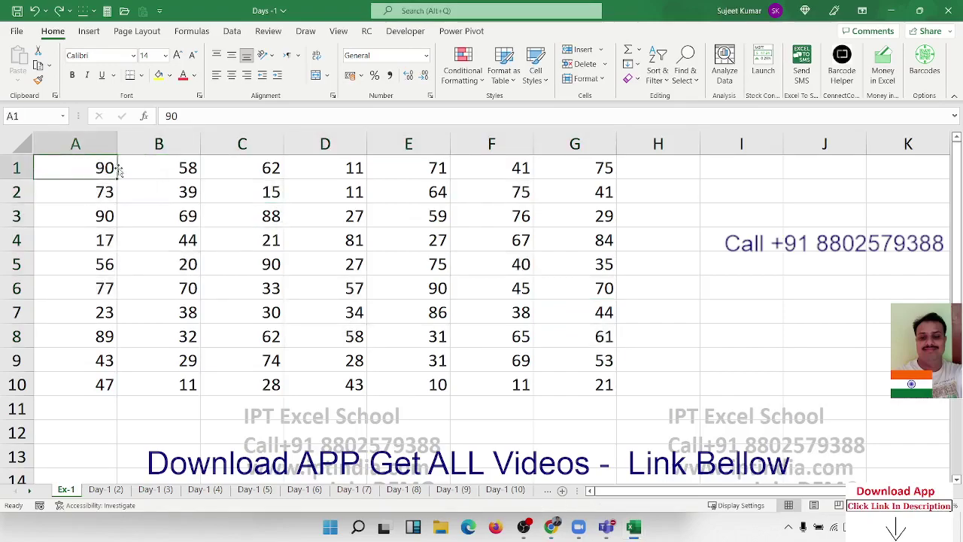
left_click(238, 168, "ctrl")
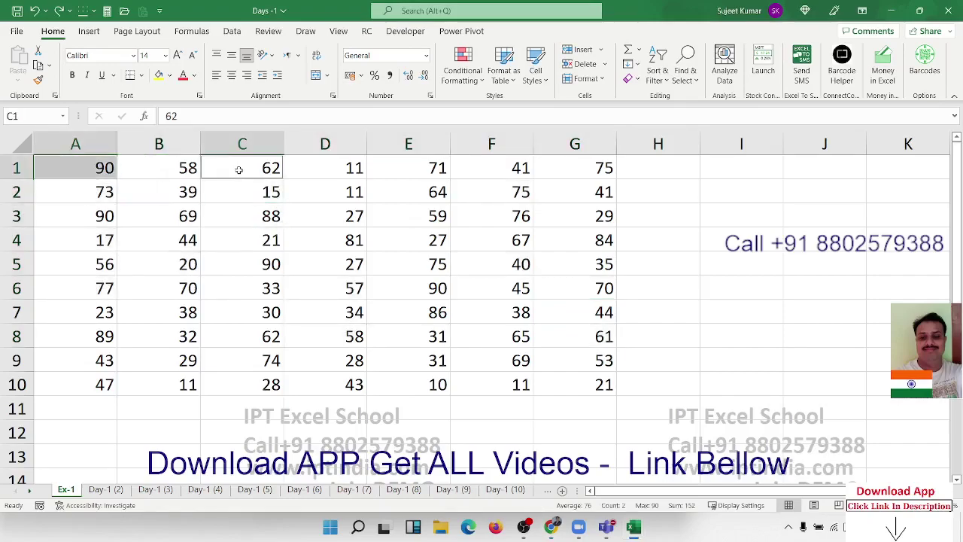
left_click(418, 170, "ctrl")
left_click(563, 167, "ctrl")
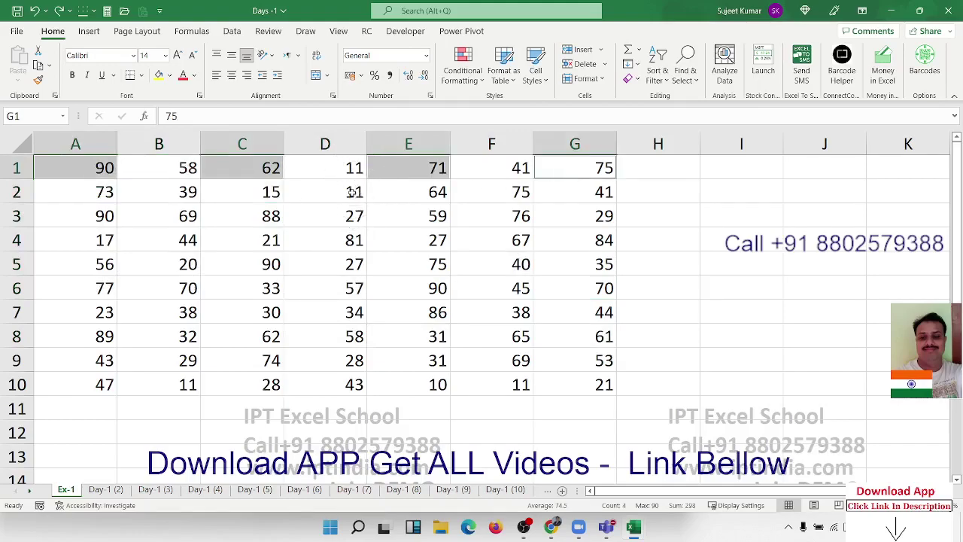
key("ctrl+c")
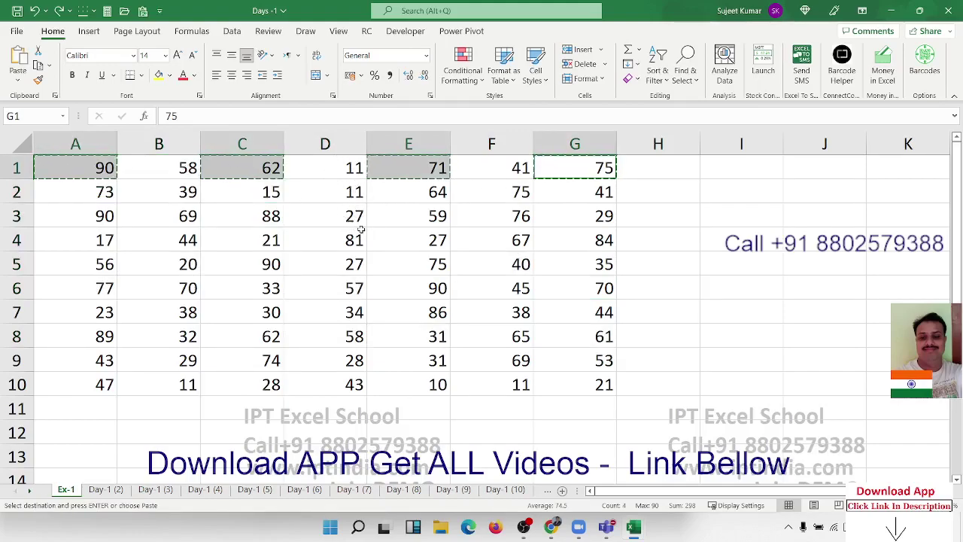
Select ranges A1:A3 and E1:E3 together, copy them, then cancel the copy.
left_click(305, 217)
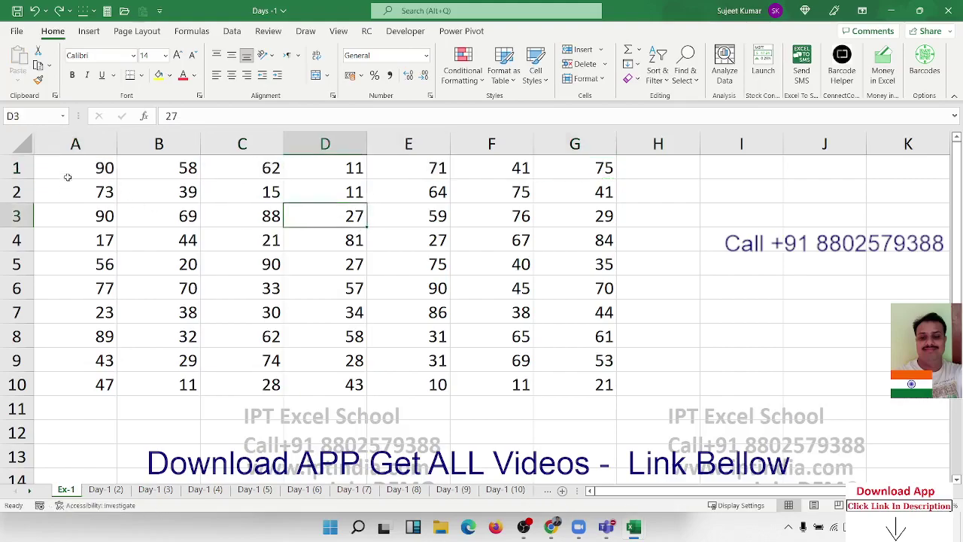
left_click_drag(70, 172, 72, 217)
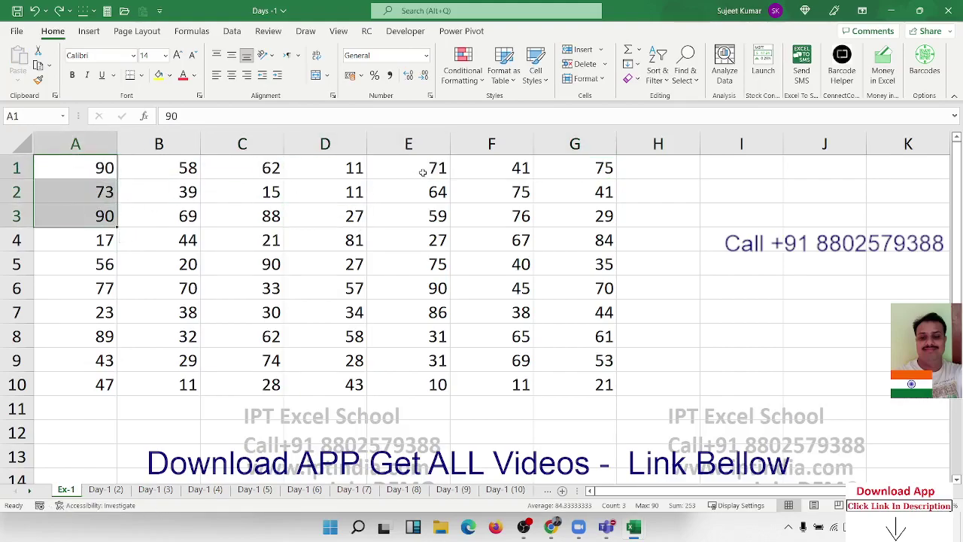
left_click_drag(425, 169, 422, 206)
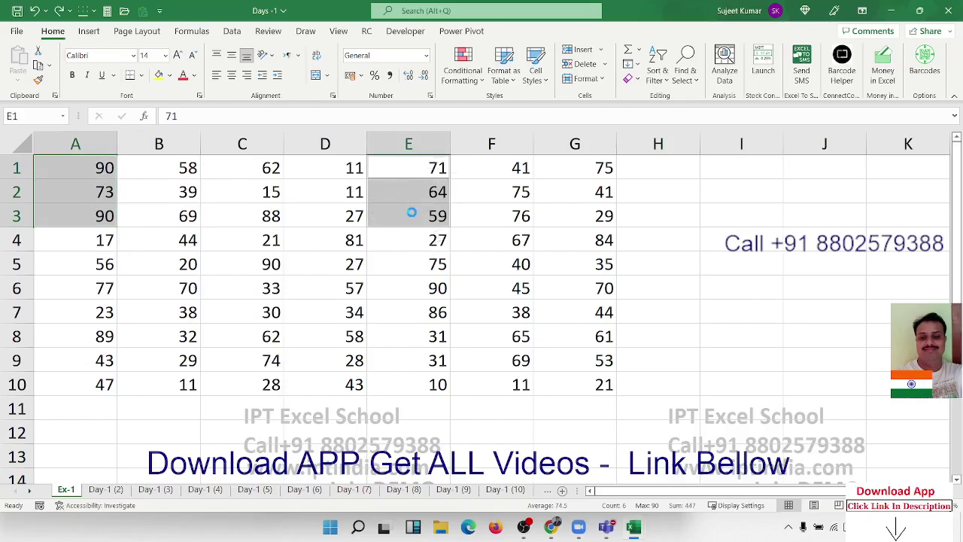
key("ctrl+c")
key("Escape")
left_click(387, 272)
Copy A1, C1 and F1 and paste the values 90, 62, 41 into I3:K3.
left_click(90, 174)
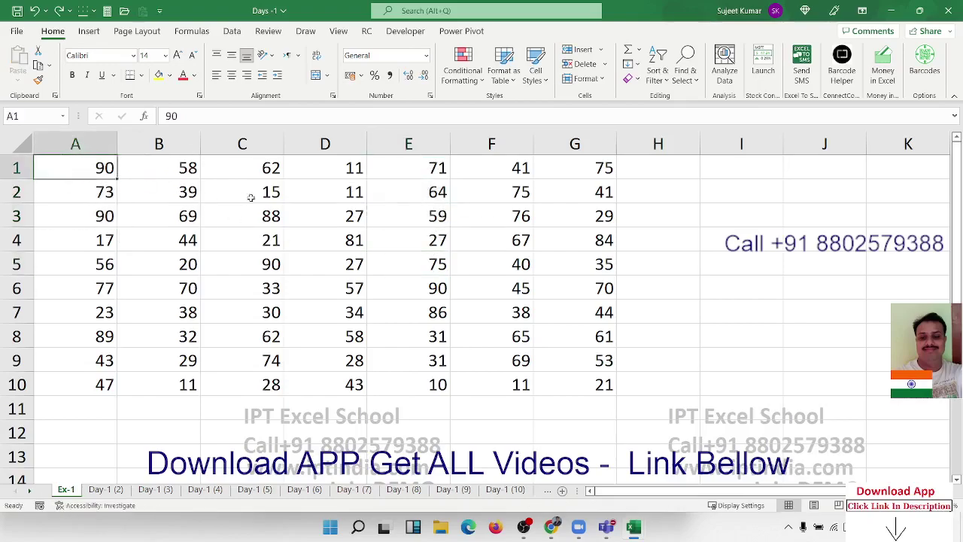
left_click(277, 173, "ctrl")
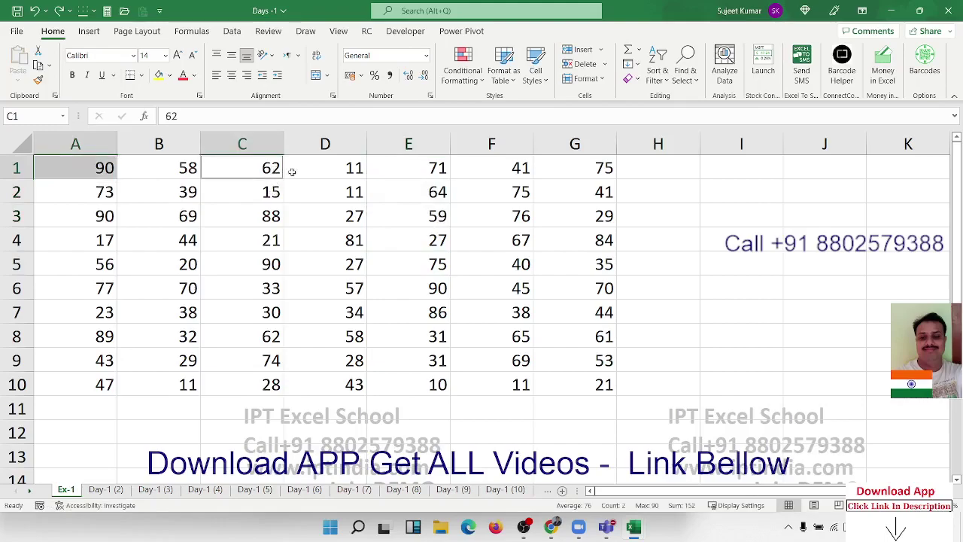
left_click(463, 172, "ctrl")
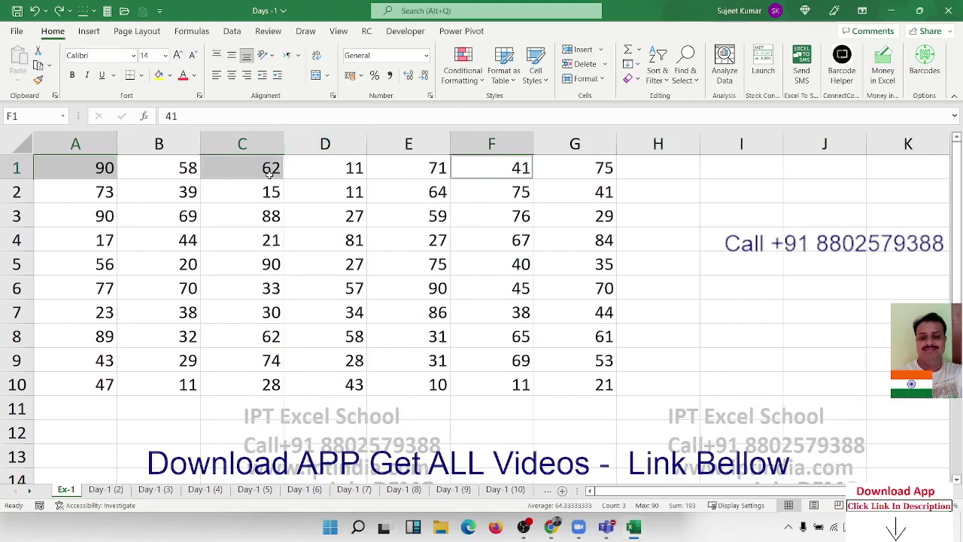
key("ctrl+c")
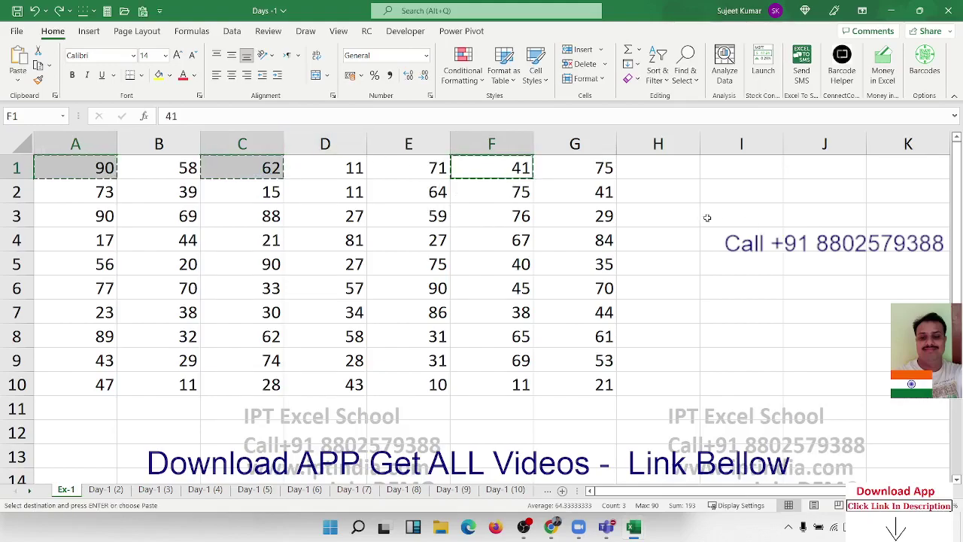
left_click(705, 217)
key("ctrl+v")
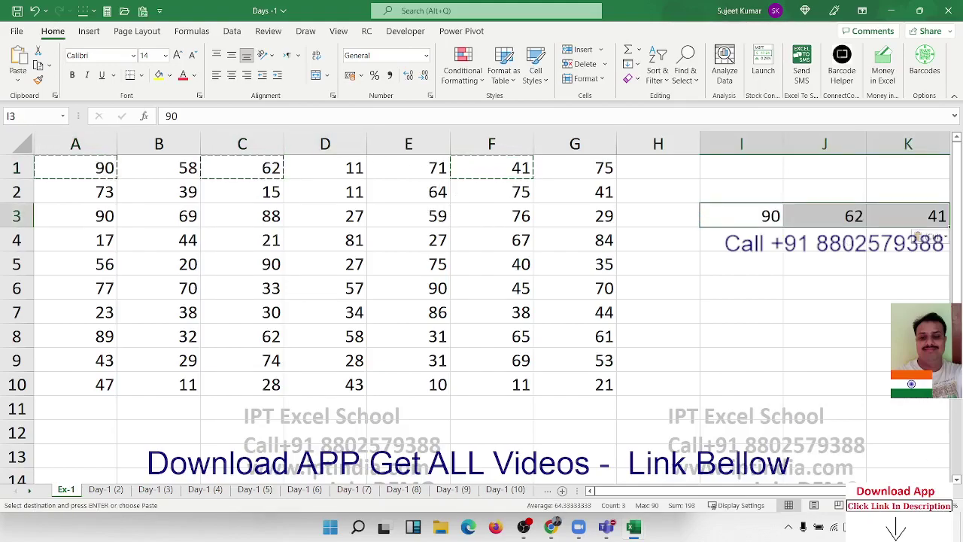
Clear the pasted values from I3:K3, then view the Day-1 (2) sheet.
left_click(825, 288)
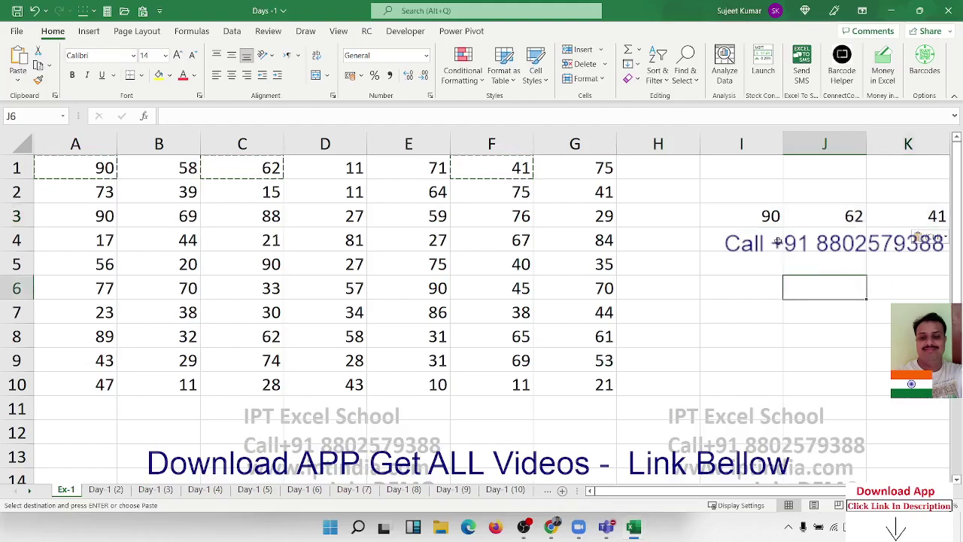
left_click(772, 223)
left_click_drag(802, 223, 929, 226)
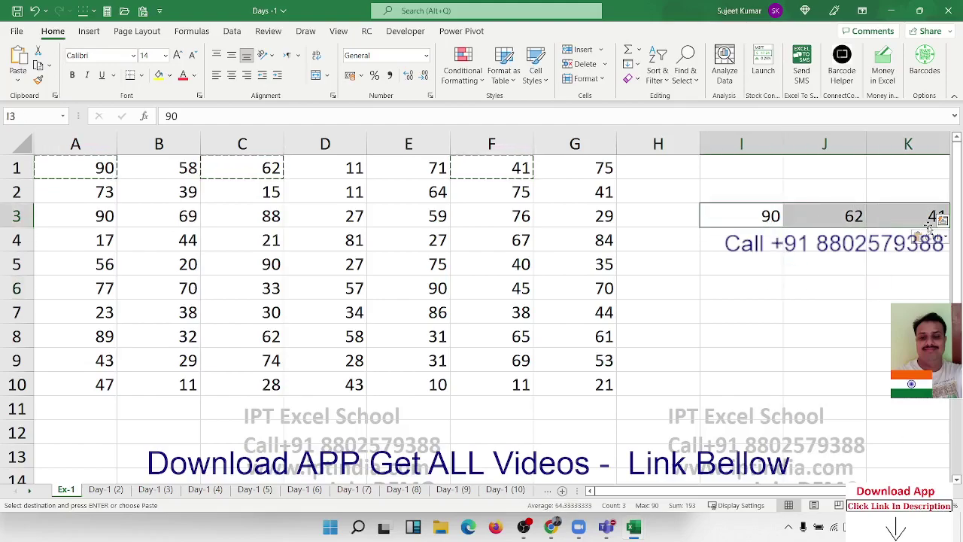
key("Delete")
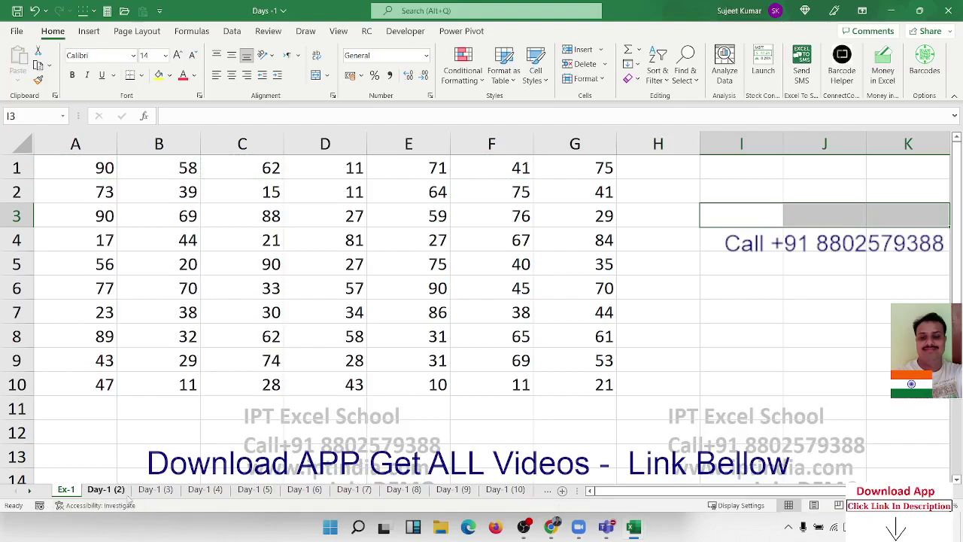
left_click(106, 490)
Return to Ex-1, scroll down to row 20 and select columns D and E.
left_click(66, 489)
left_click(104, 426)
scroll(104, 424, "down", 3)
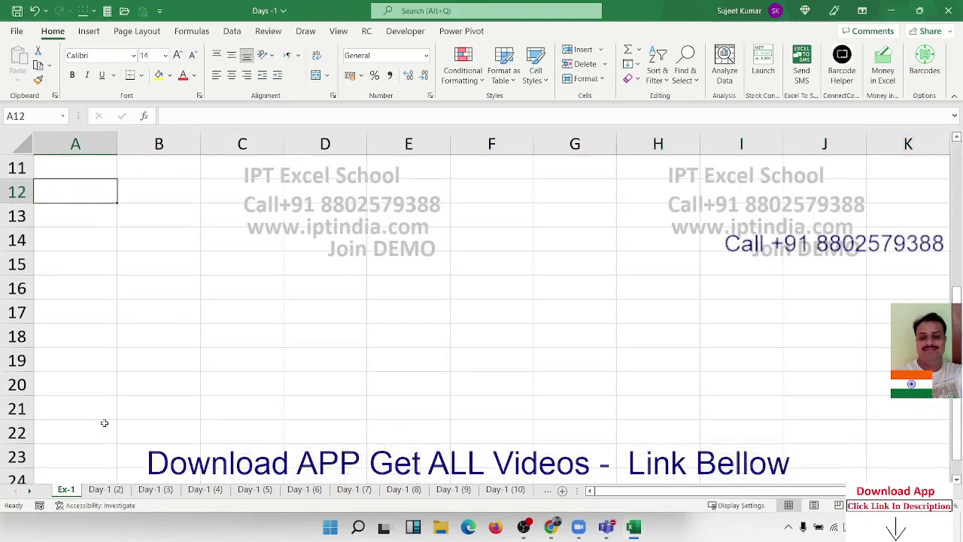
left_click(94, 299)
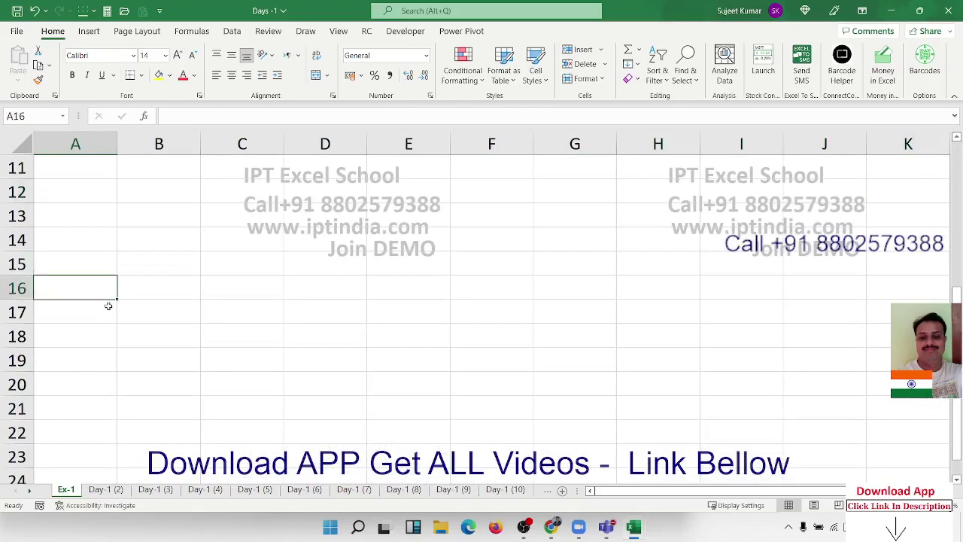
scroll(107, 305, "down", 3)
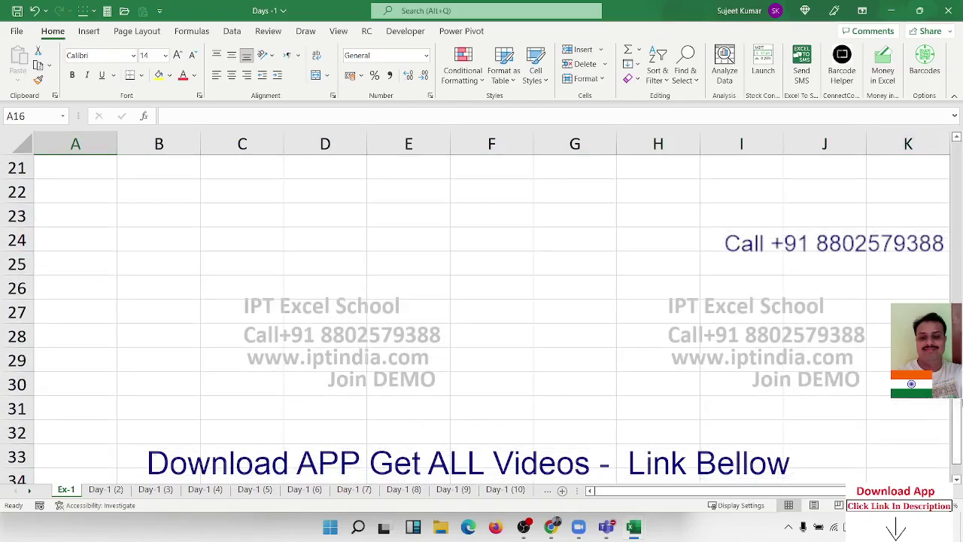
scroll(662, 398, "up", 1)
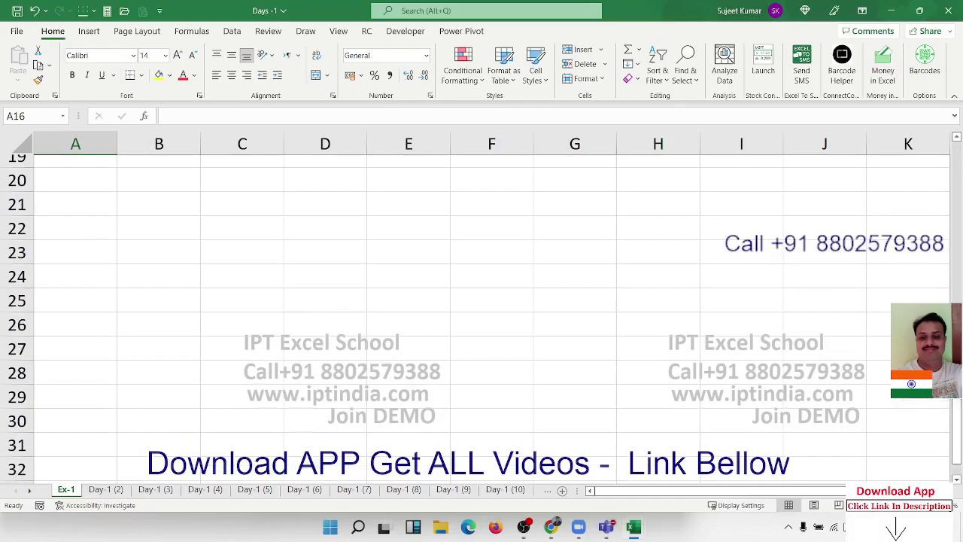
left_click(286, 185)
left_click(335, 145)
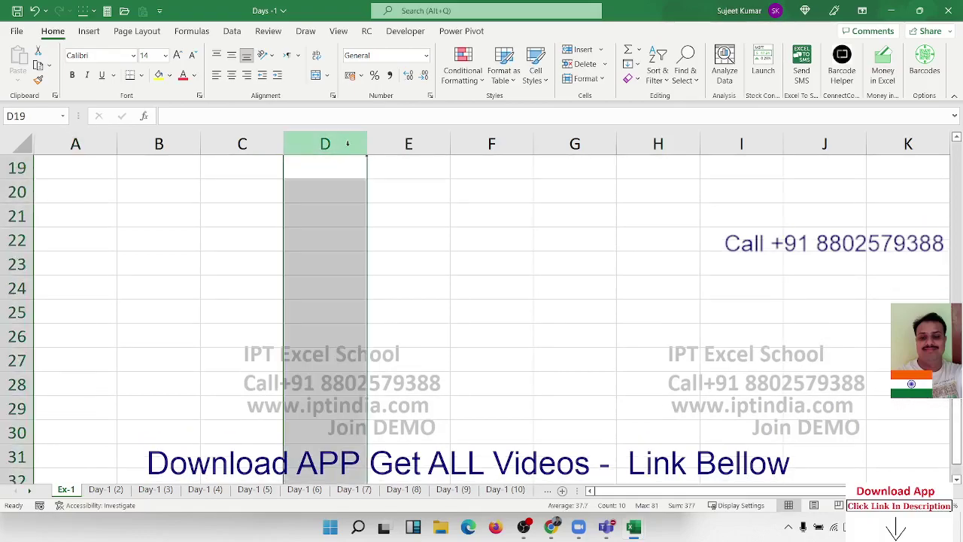
left_click_drag(340, 150, 403, 149)
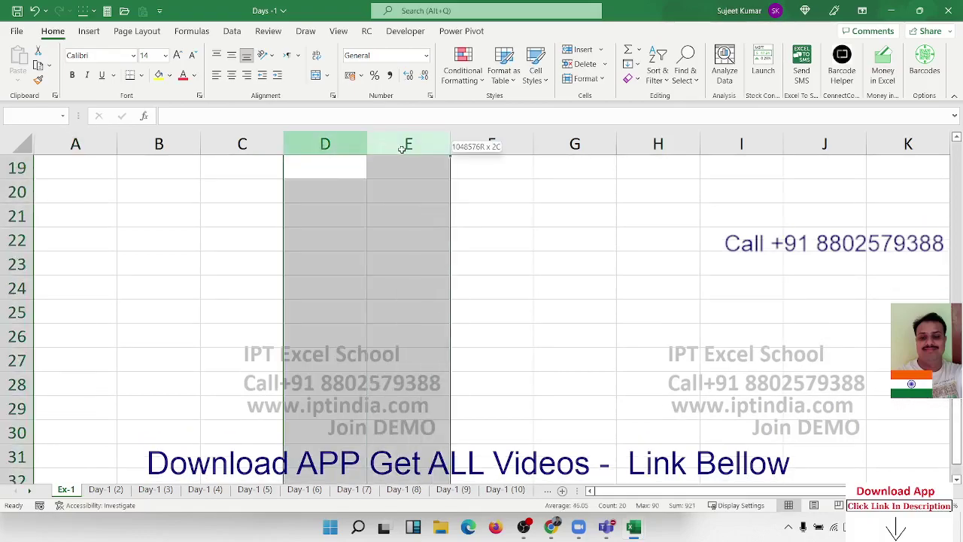
left_click(376, 188)
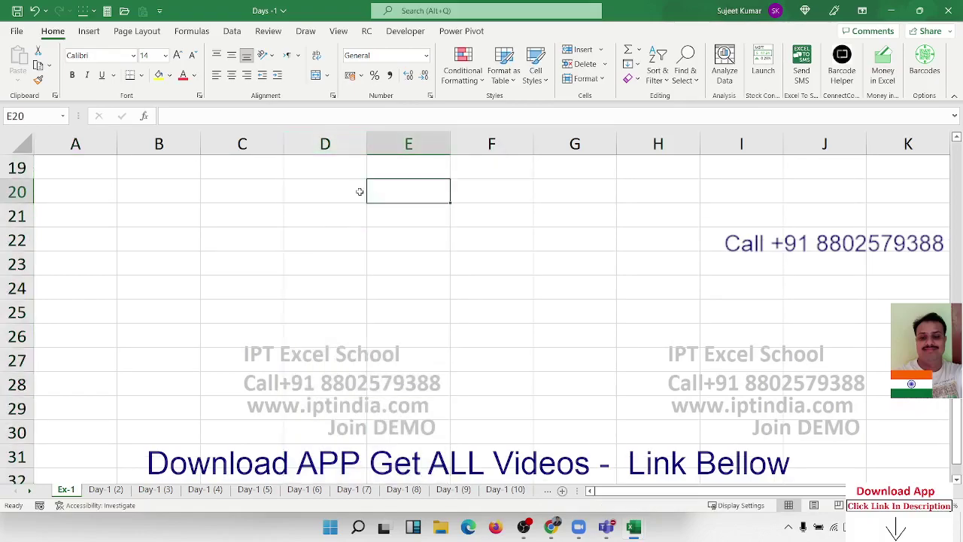
Enter headings Q1, Q2, Gr in A20:C20 with 20 and 30 in A21:B21.
left_click(104, 186)
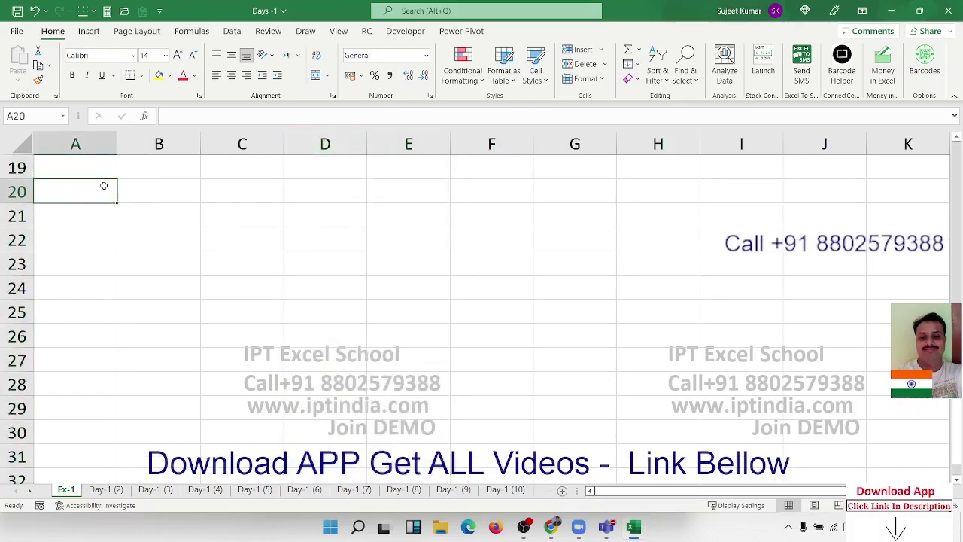
type("G")
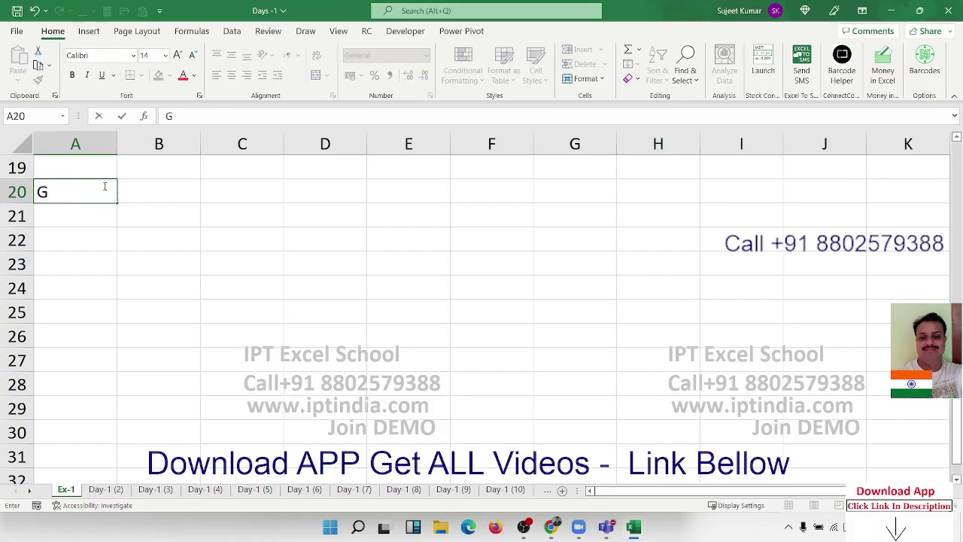
key("BackSpace")
type("Q1")
key("Tab")
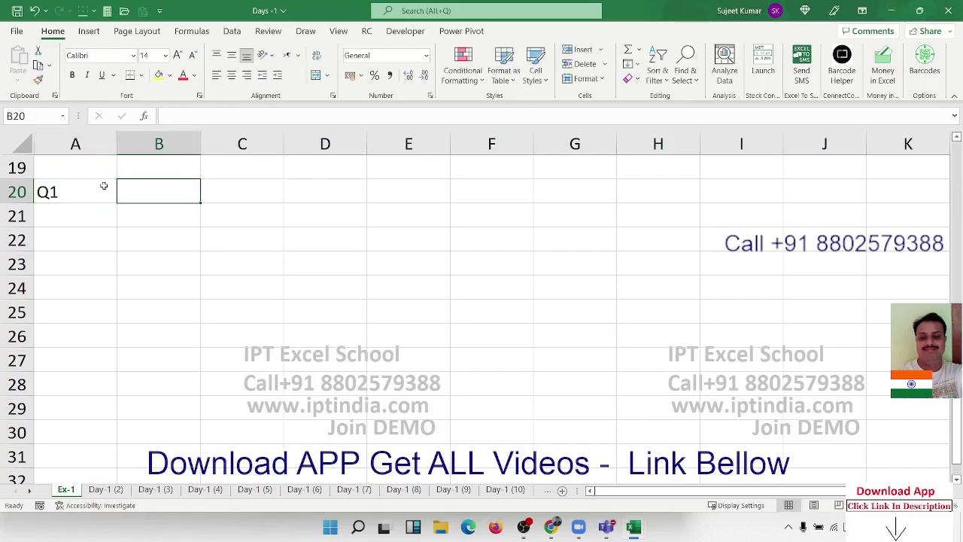
type("Q2")
key("Return")
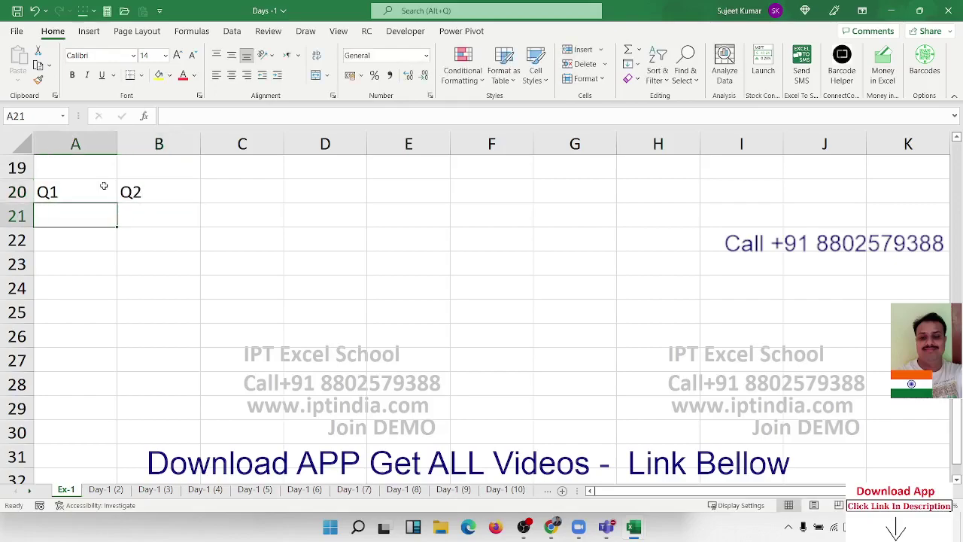
type("20")
key("Tab")
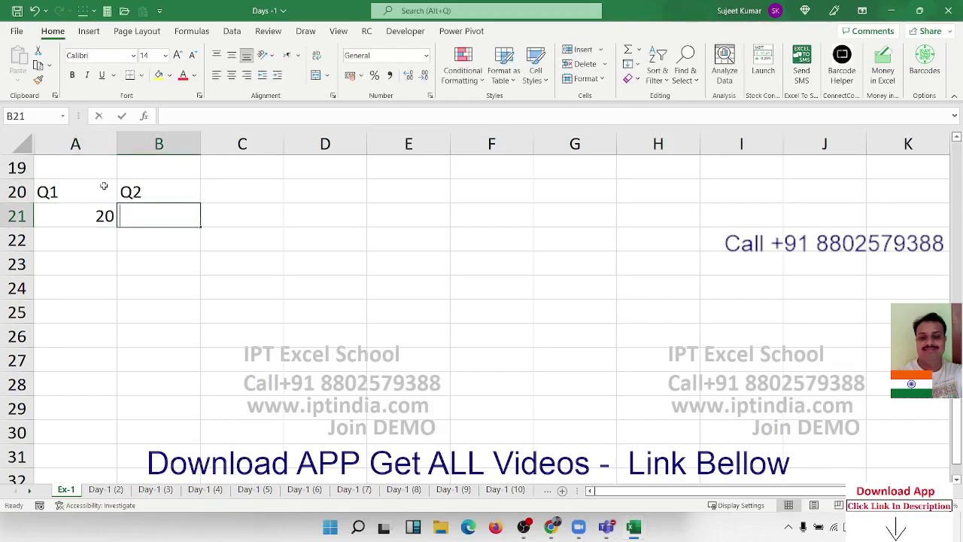
type("30")
key("Up")
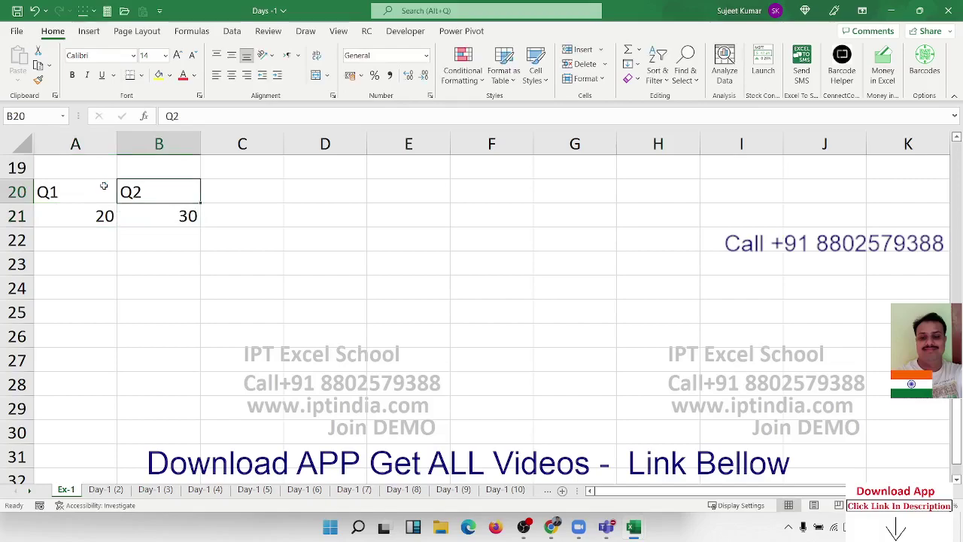
key("Right")
type("Gr")
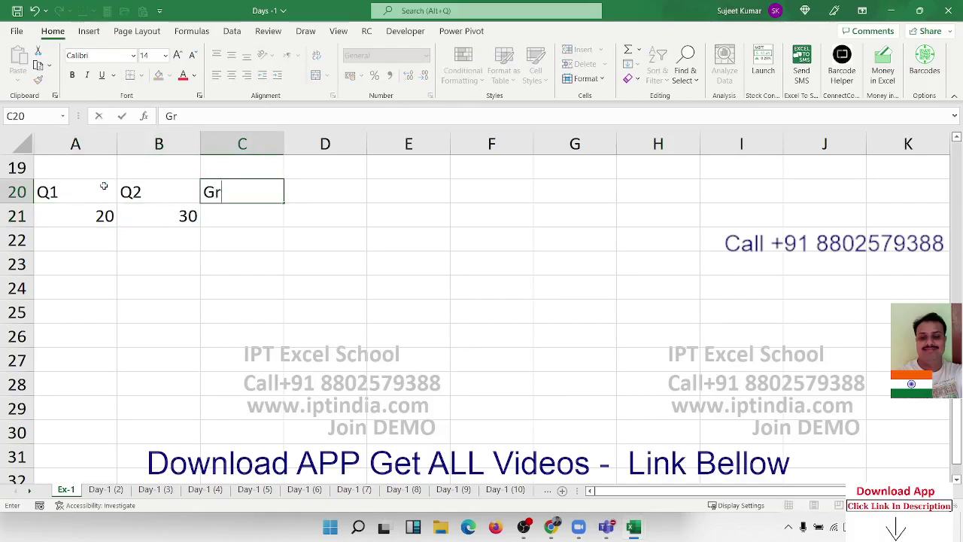
key("Return")
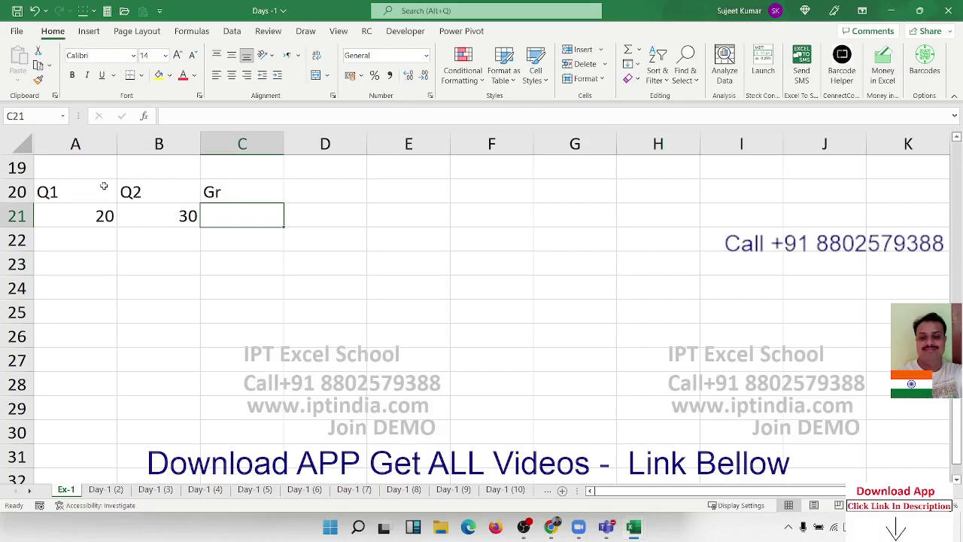
Enter =(B21-A21)/A21 in C21 and format it as a percentage showing 50%.
type("=")
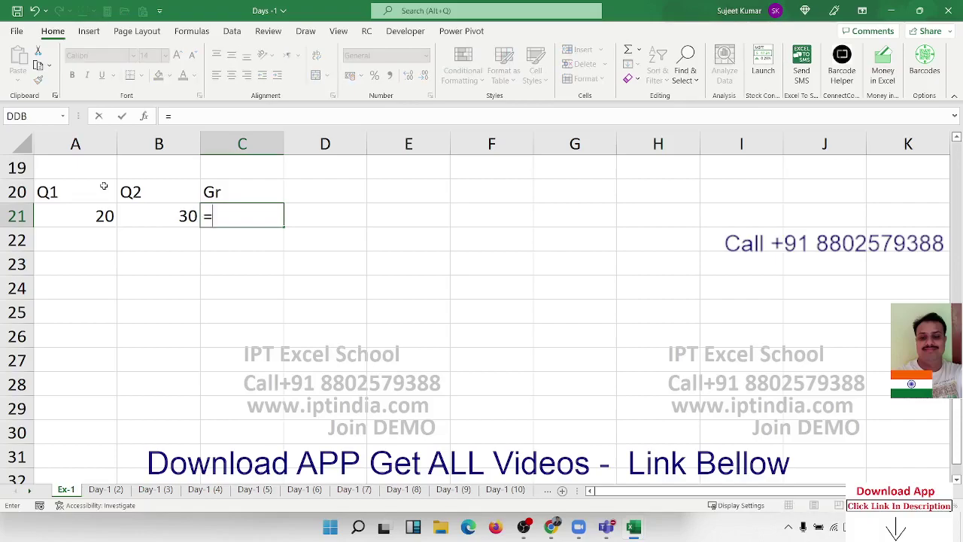
type("(")
key("Left")
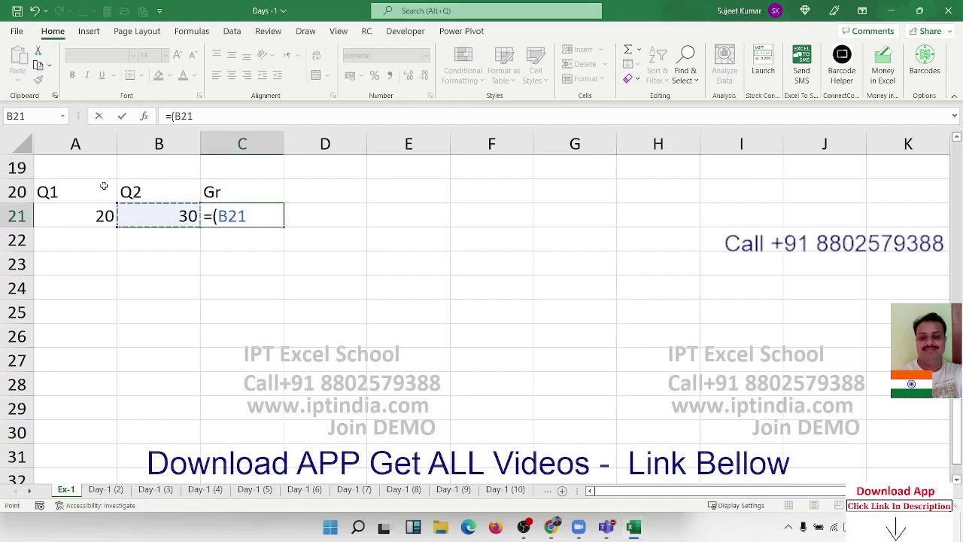
type("-")
key("Left")
key("Left")
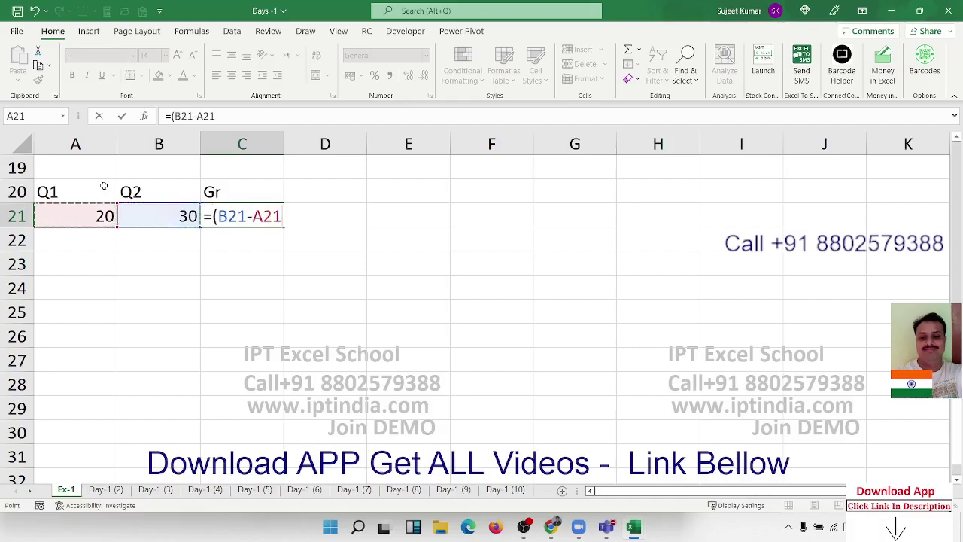
type(")/")
key("Left")
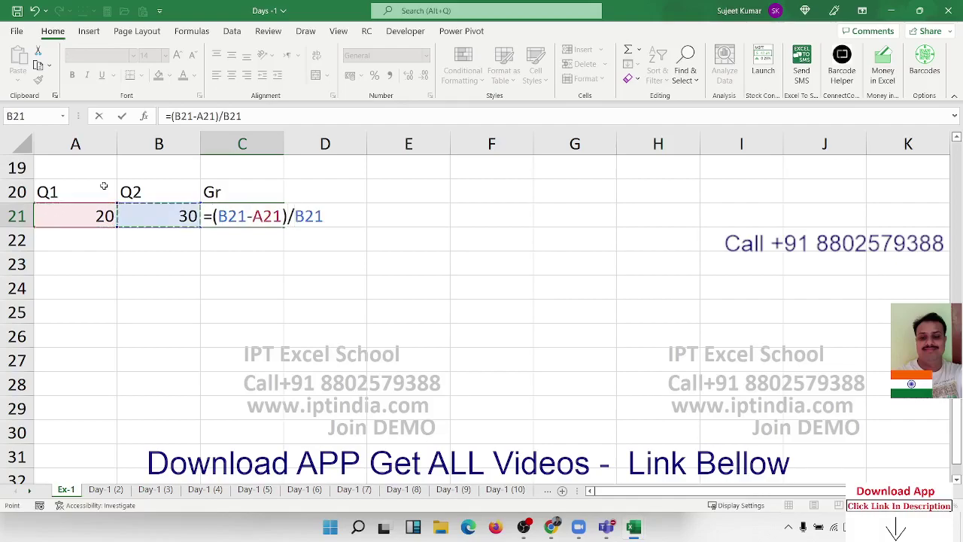
key("Left")
key("Return")
key("Up")
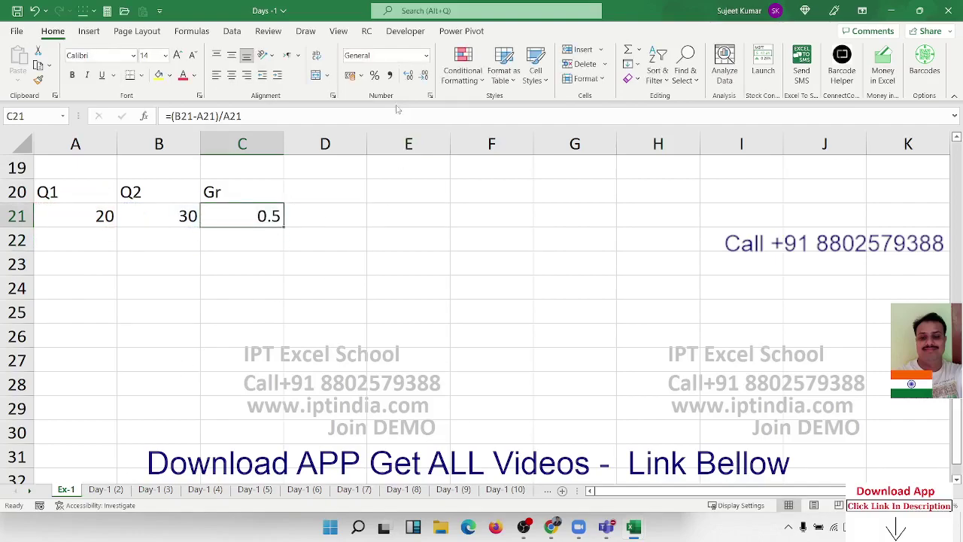
left_click(375, 77)
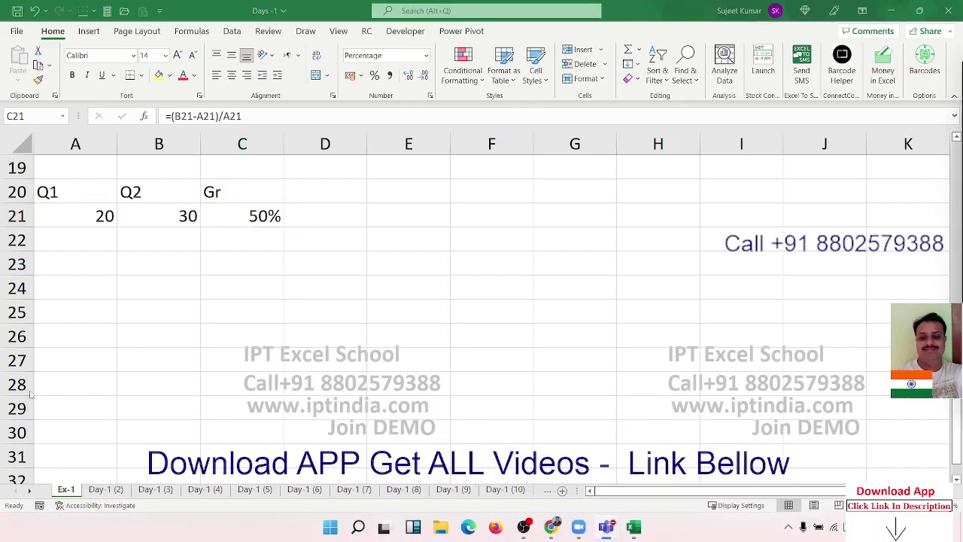
left_click(236, 241)
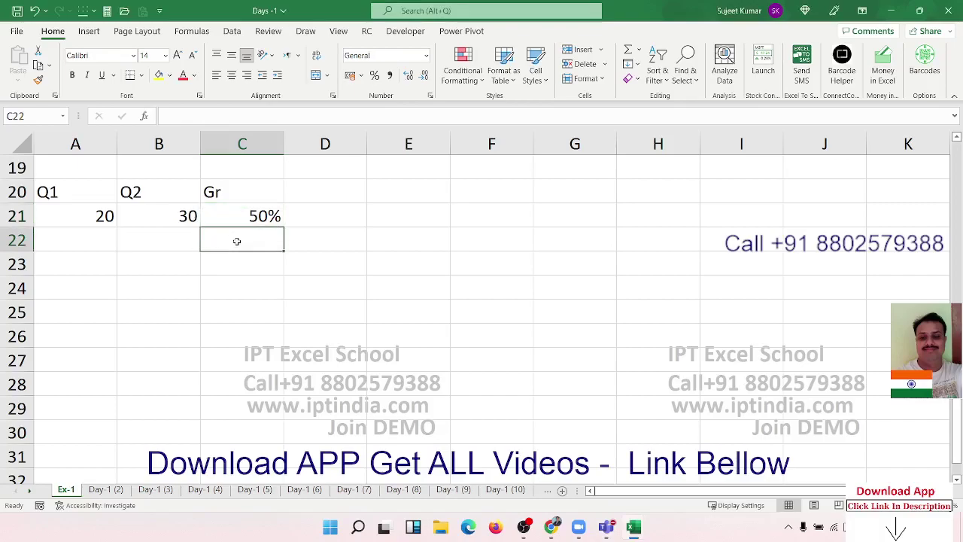
Enter =2+2/2 in C22 and confirm it evaluates to 3.
type("=")
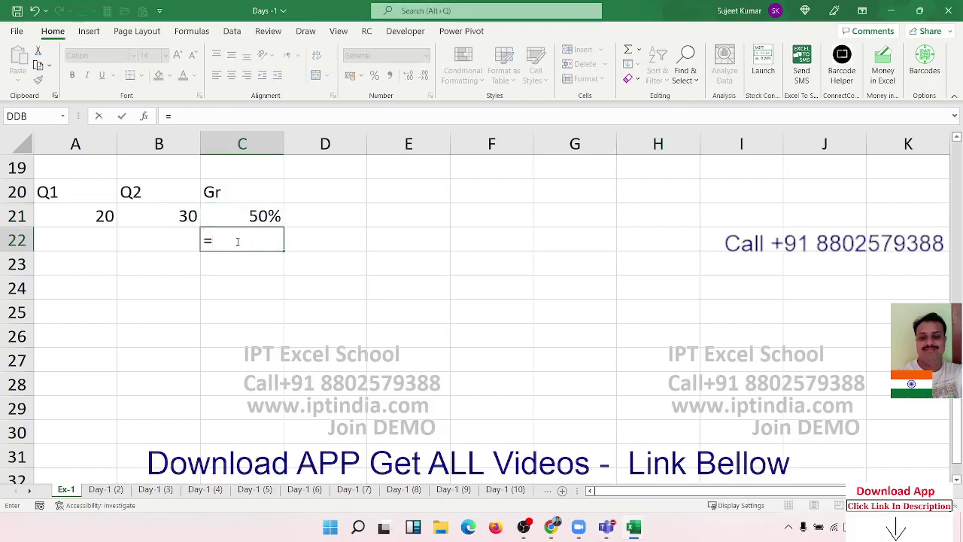
type("2+2/")
type("2")
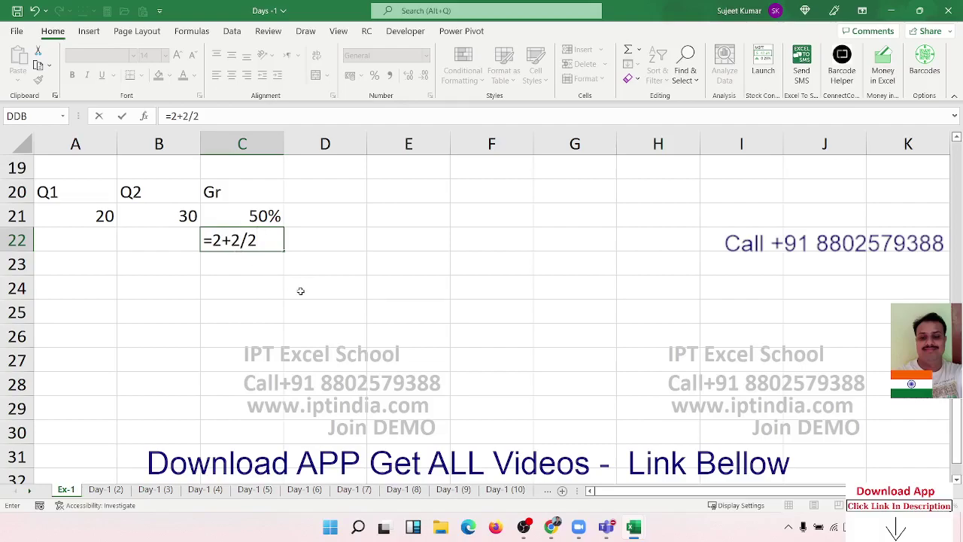
left_click(223, 239)
left_click_drag(230, 239, 257, 239)
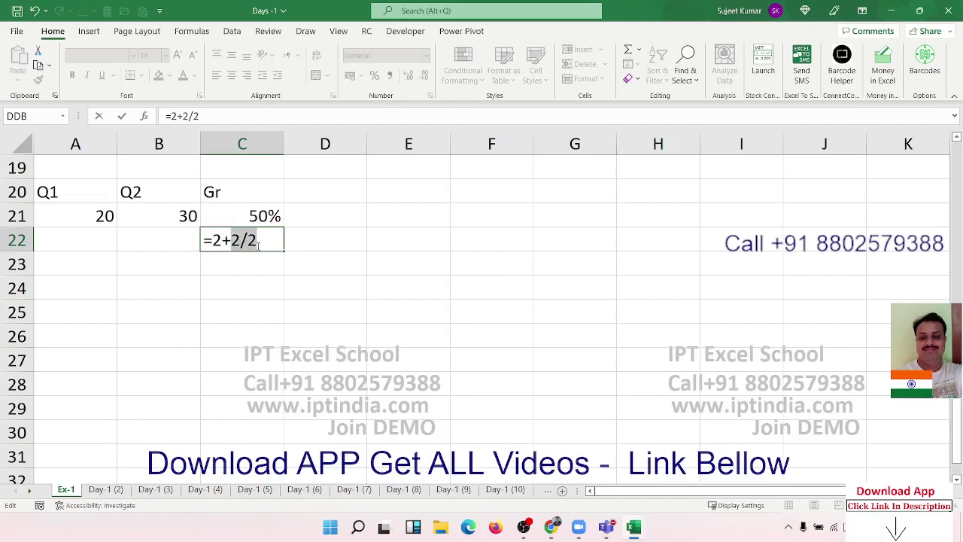
key("Return")
Clear the test result from C22 and return to C21.
left_click(257, 245)
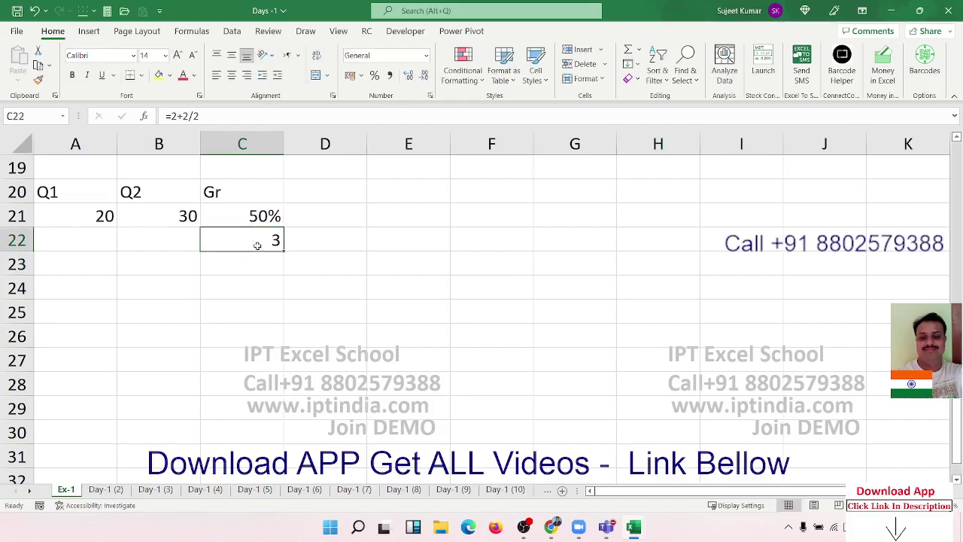
key("Delete")
key("Up")
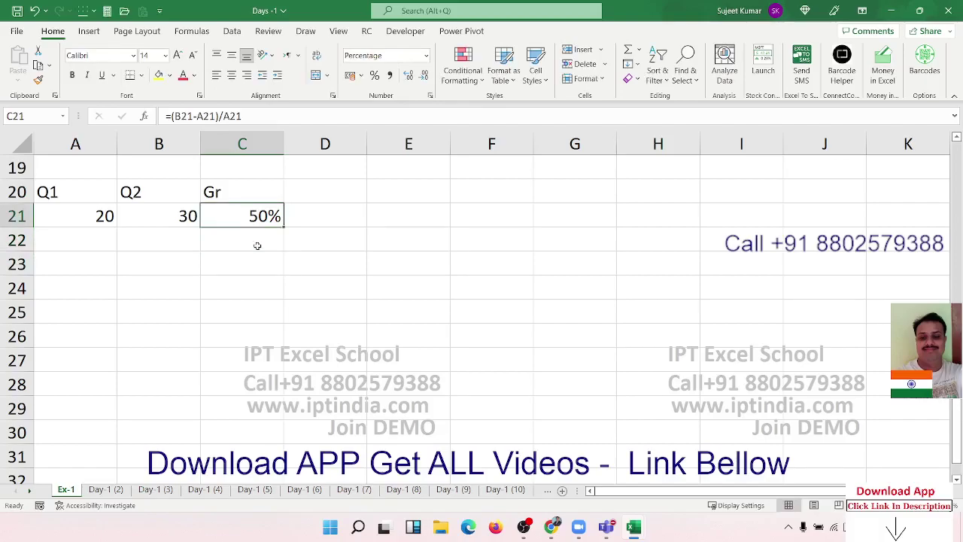
Enter =G1+20 in H1 so it shows 95.
scroll(257, 246, "up", 3)
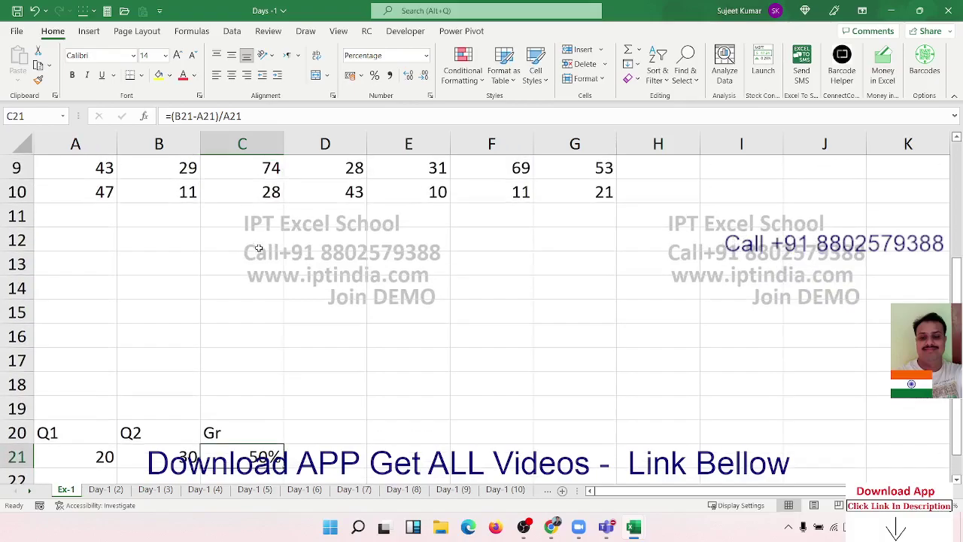
scroll(256, 245, "down", 3)
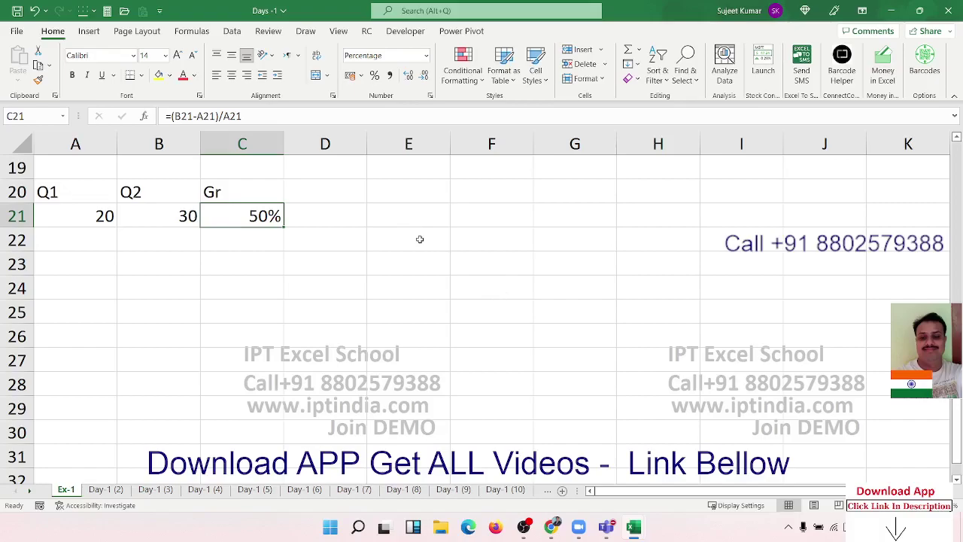
scroll(240, 305, "up", 6)
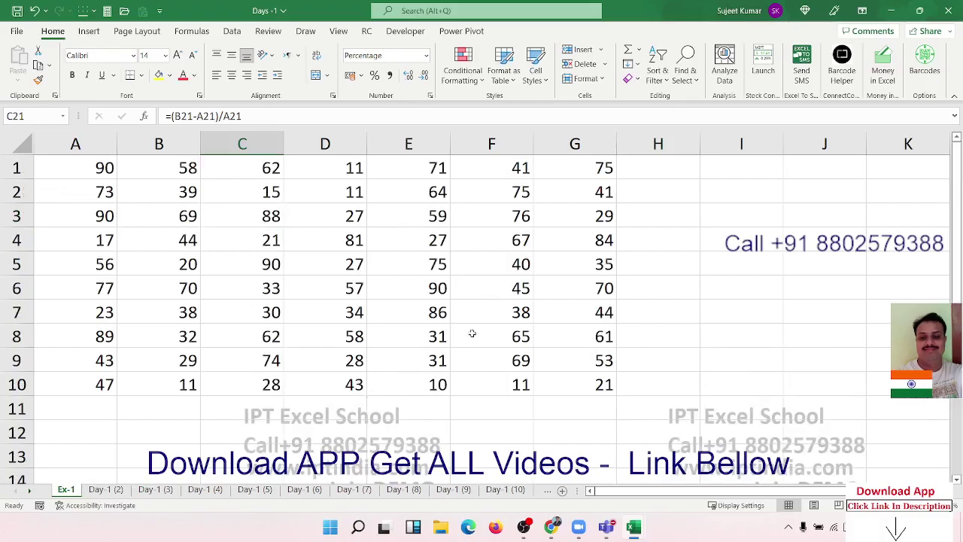
scroll(197, 306, "right", 2)
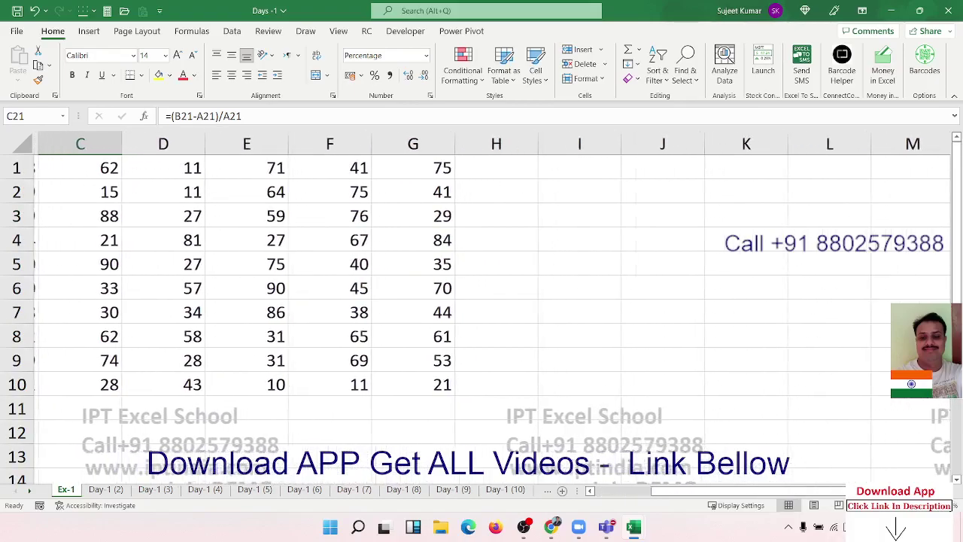
scroll(197, 306, "right", 2)
scroll(197, 306, "right", 2)
scroll(197, 306, "right", 1)
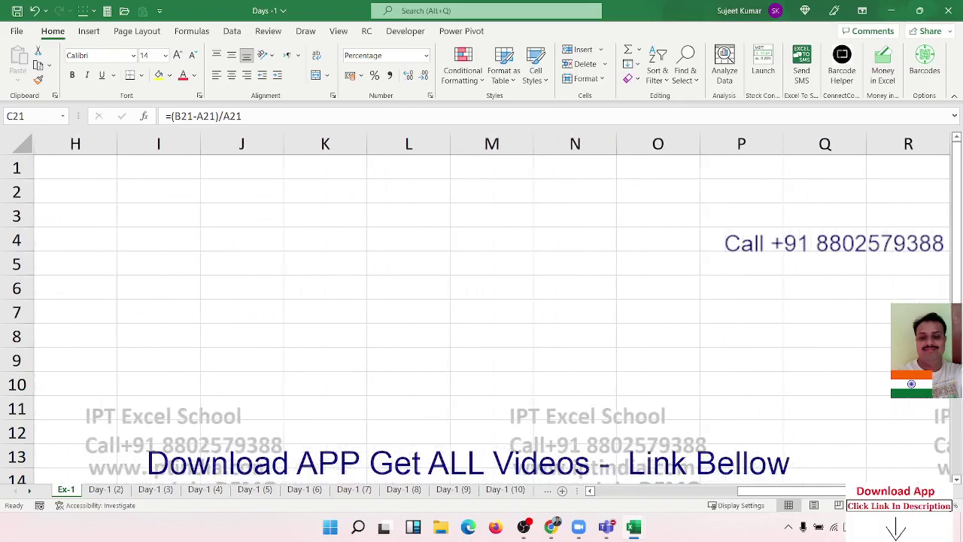
left_click(591, 491)
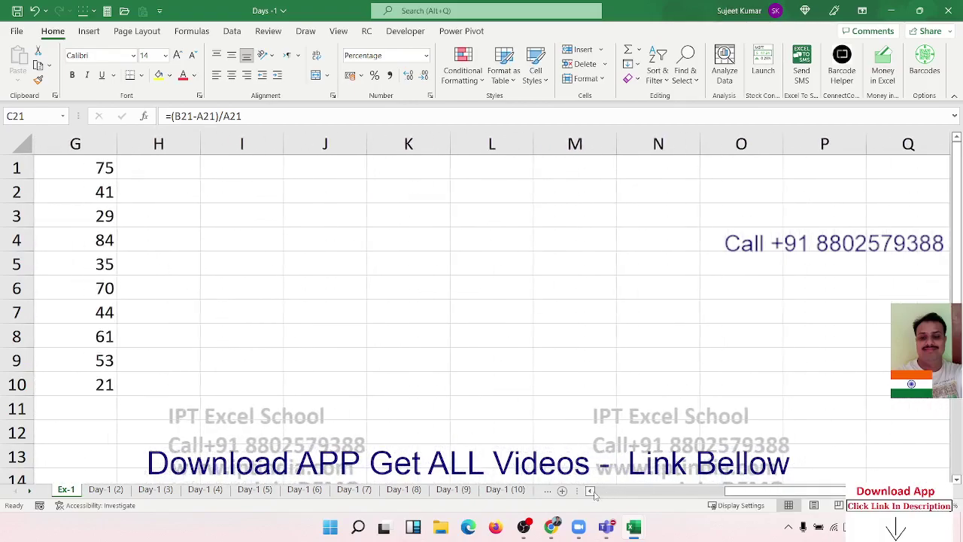
left_click(160, 151)
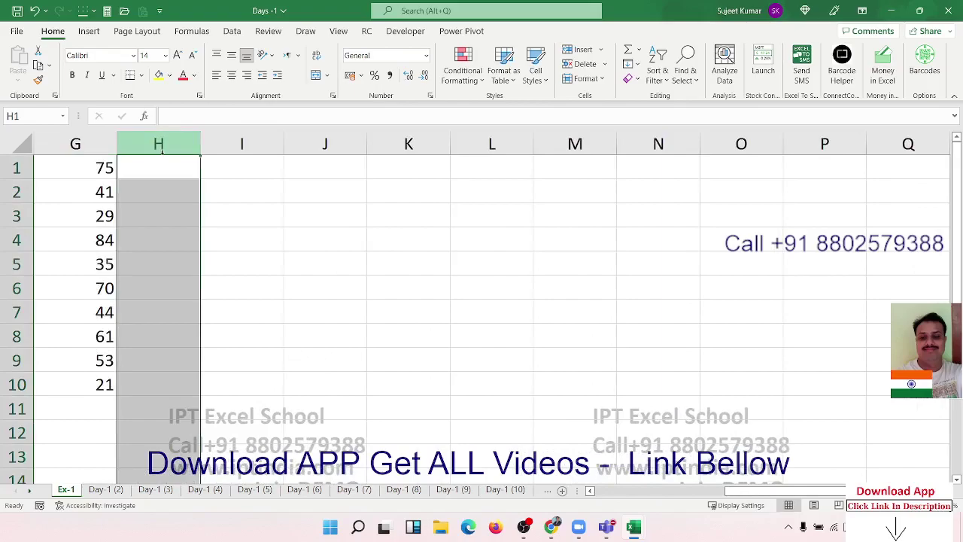
left_click(172, 158)
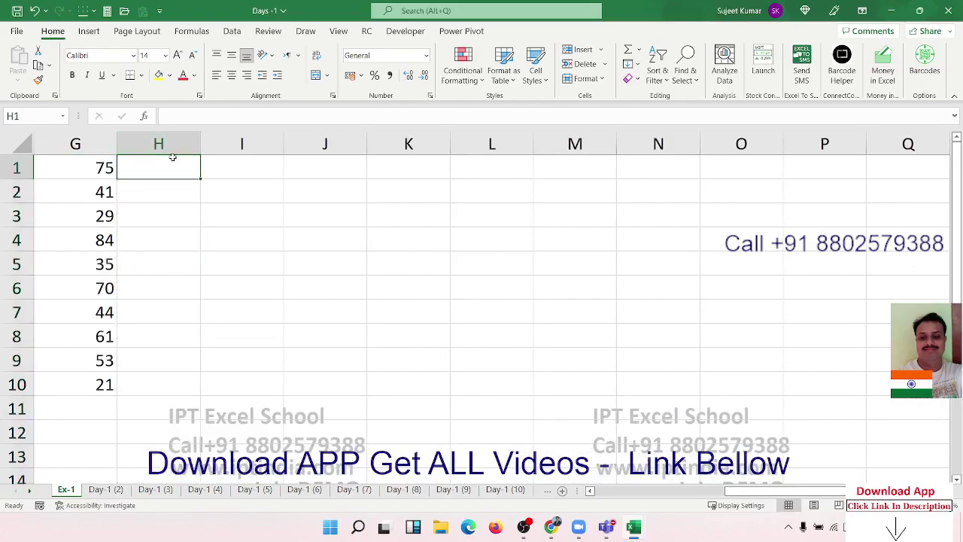
type("=")
key("Left")
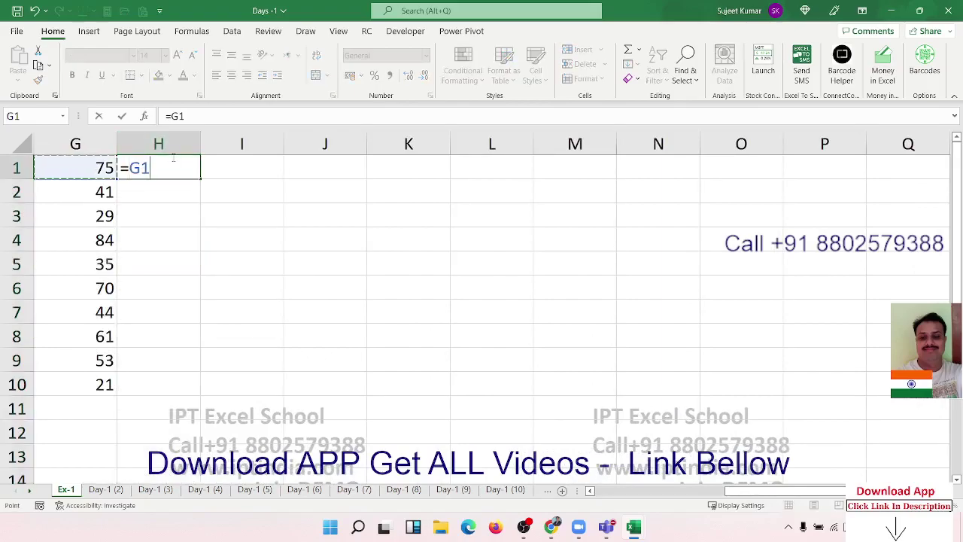
type("+20")
key("ctrl+Return")
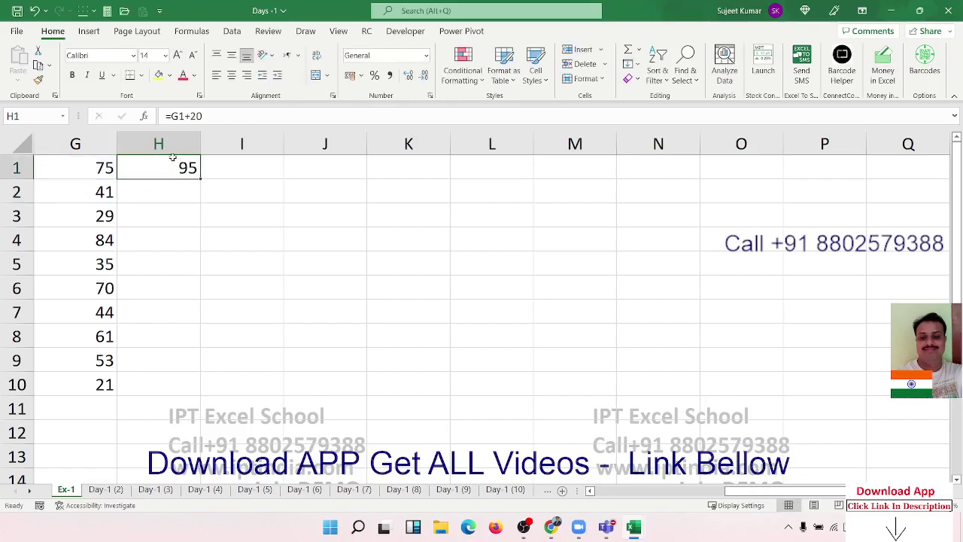
Fill the +20 formula down to H10 and review H1's formula.
left_click_drag(200, 178, 193, 394)
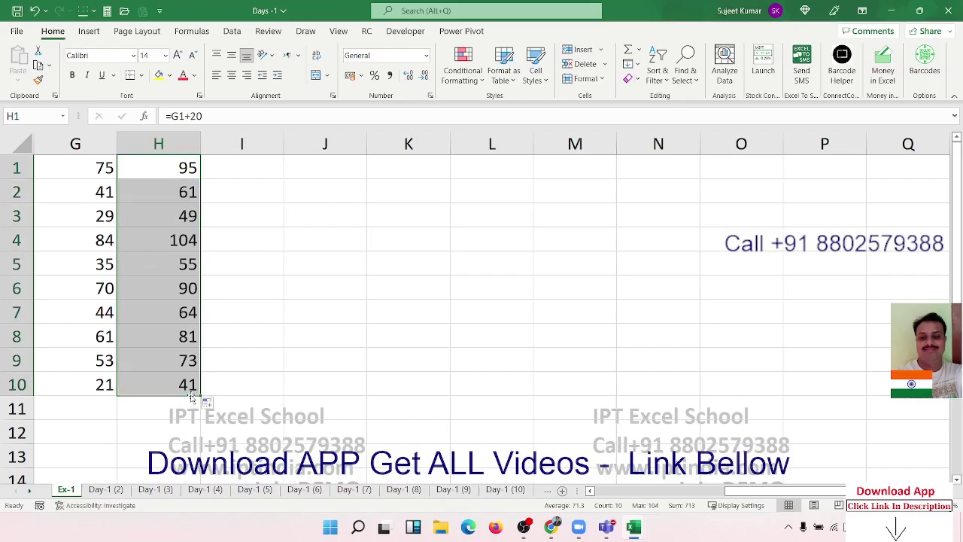
double_click(173, 166)
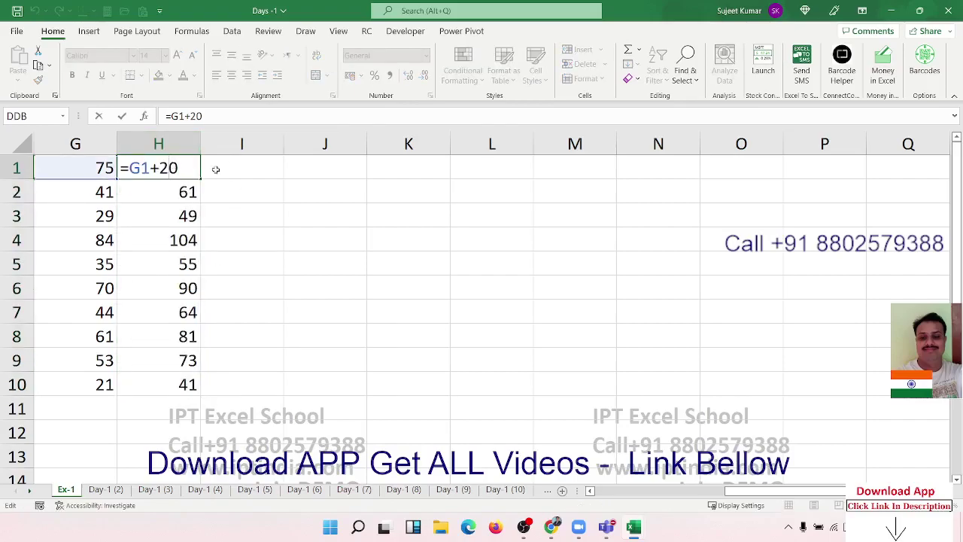
key("Escape")
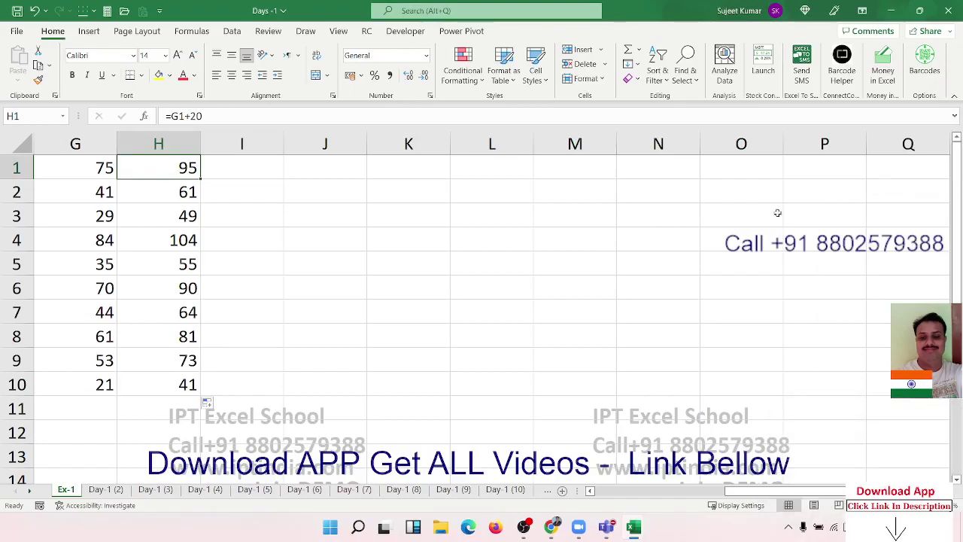
Compare the formulas in H1 and H2, then clear all of H1:H10.
left_click(494, 230)
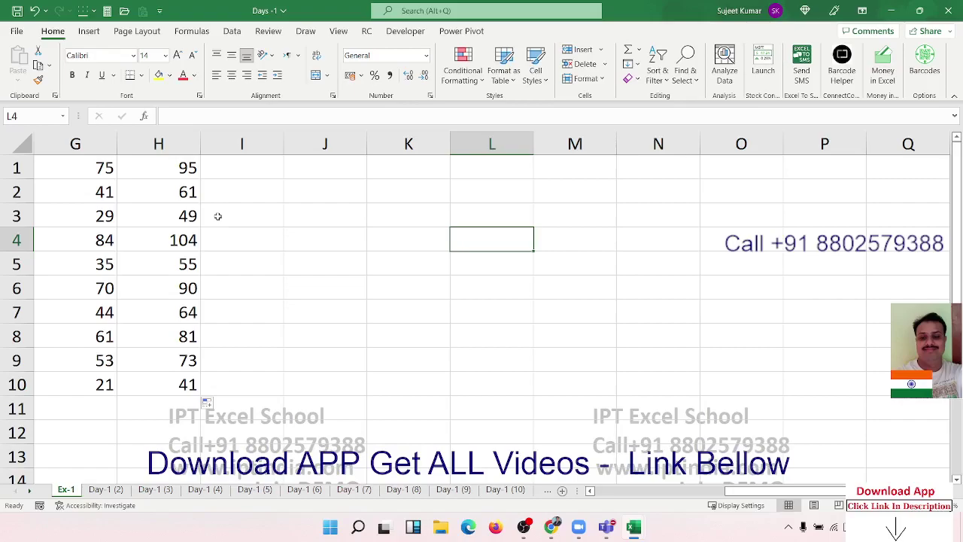
left_click(165, 184)
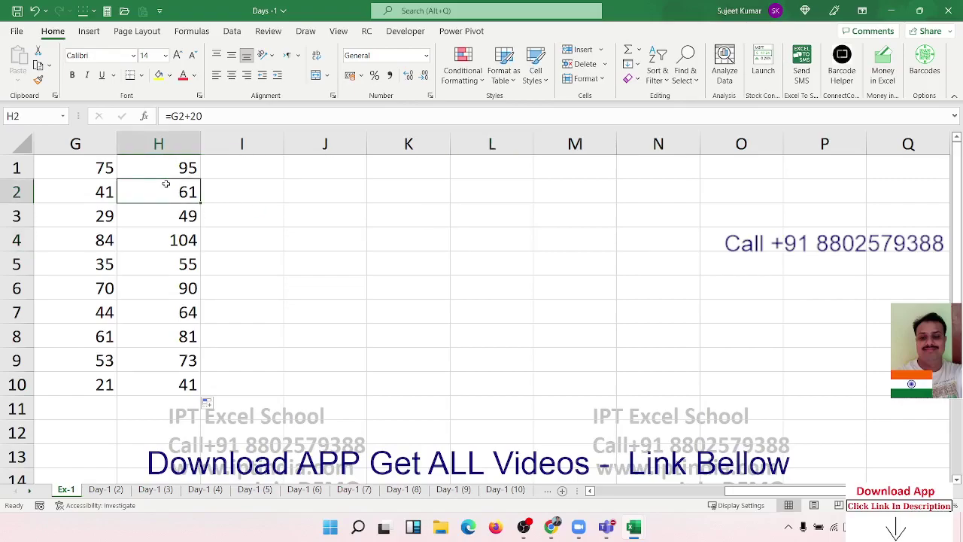
key("Up")
key("Down")
left_click(193, 166)
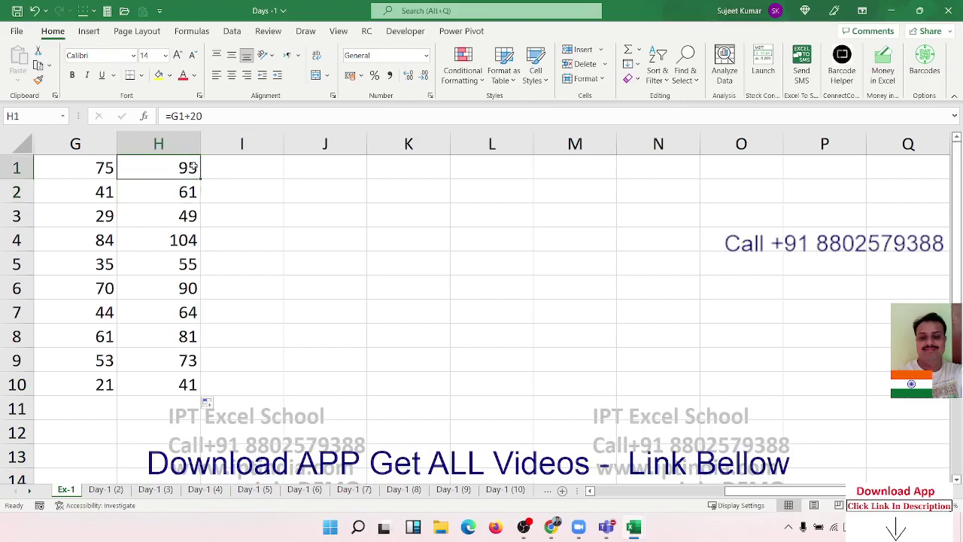
key("shift+Down")
key("shift+Down")
key("shift+Down")
key("shift+Down")
key("Delete")
key("Right")
key("Right")
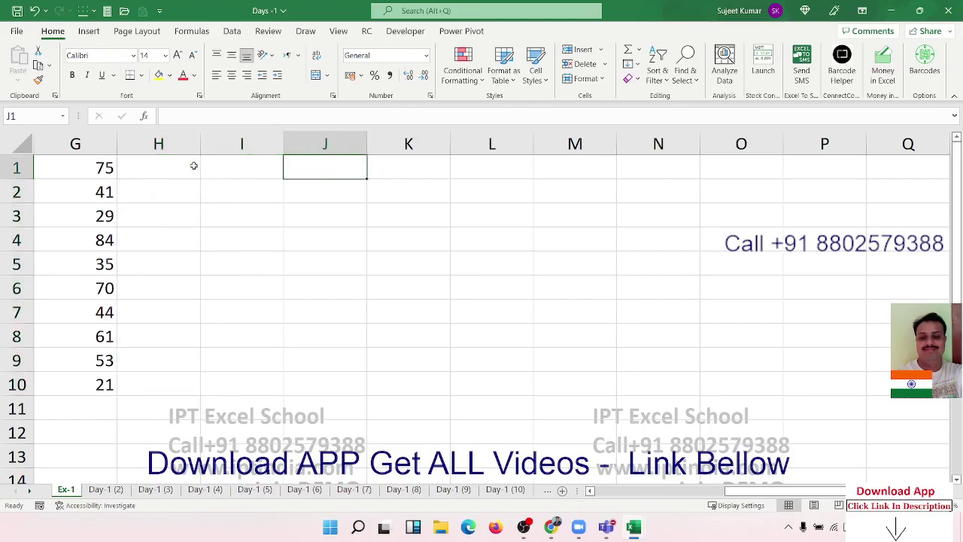
Store 20 in J1 and enter =G1+J1 in H1, giving 95.
type("20")
key("Return")
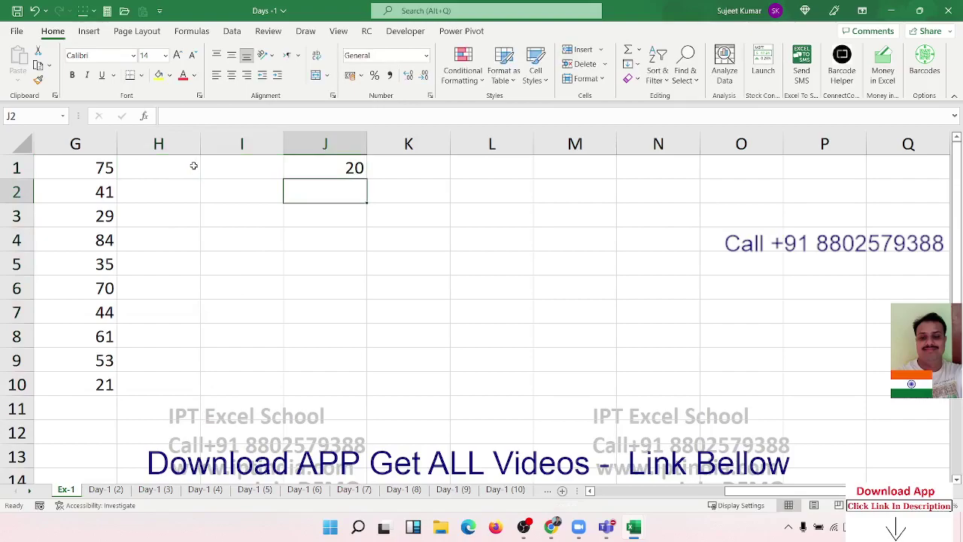
key("Up")
key("Left")
key("Left")
type("=")
key("Left")
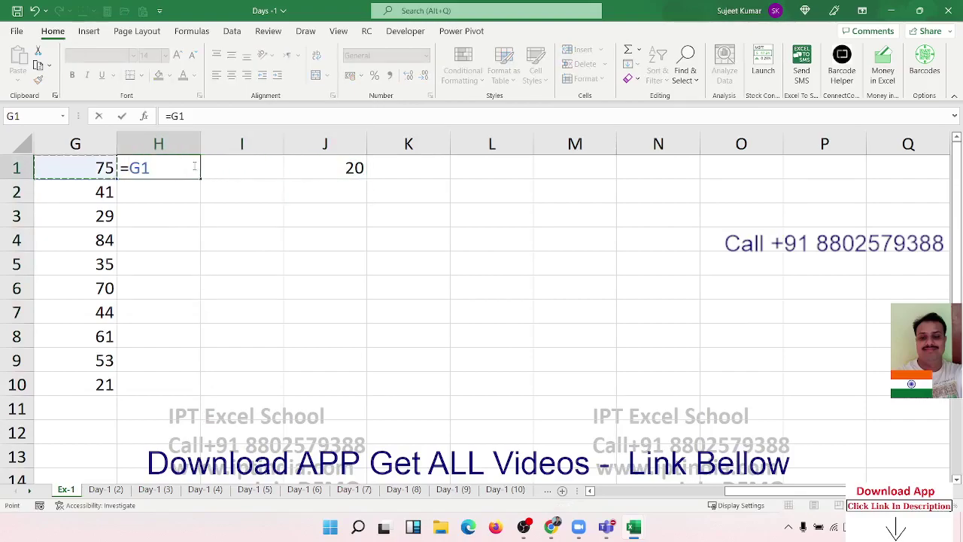
type("+")
left_click(308, 180)
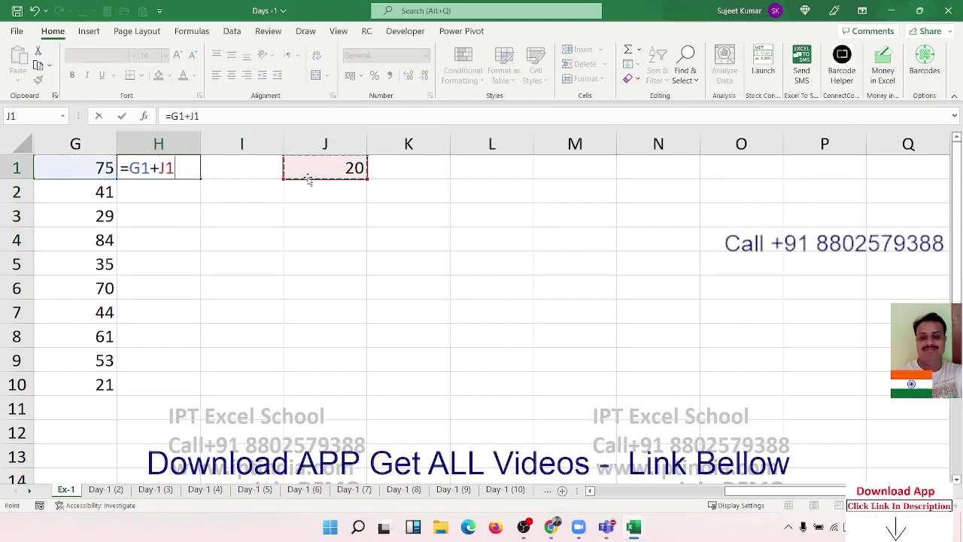
key("Return")
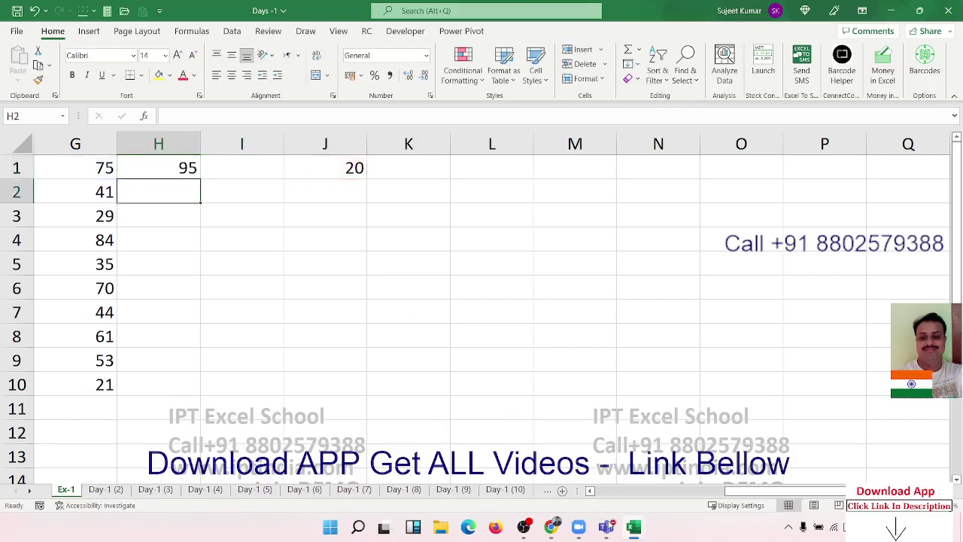
mouse_move(611, 527)
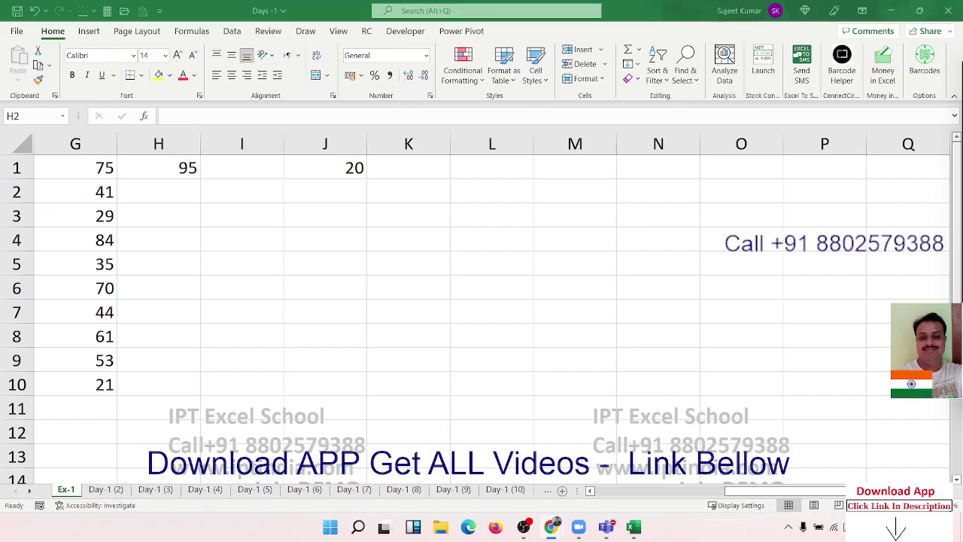
Copy H1's formula into H2 and see that its reference shifts to J2.
left_click(187, 168)
key("F2")
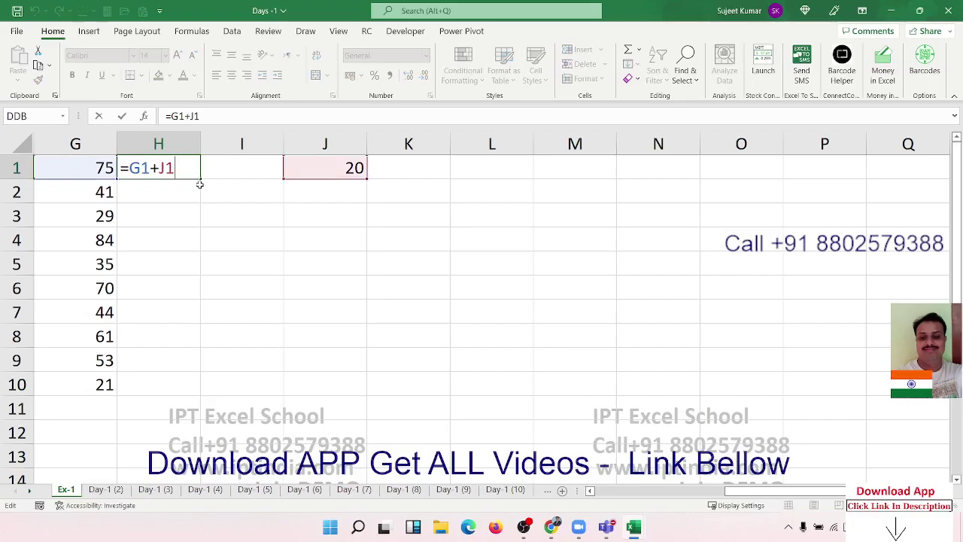
key("Return")
left_click(198, 178)
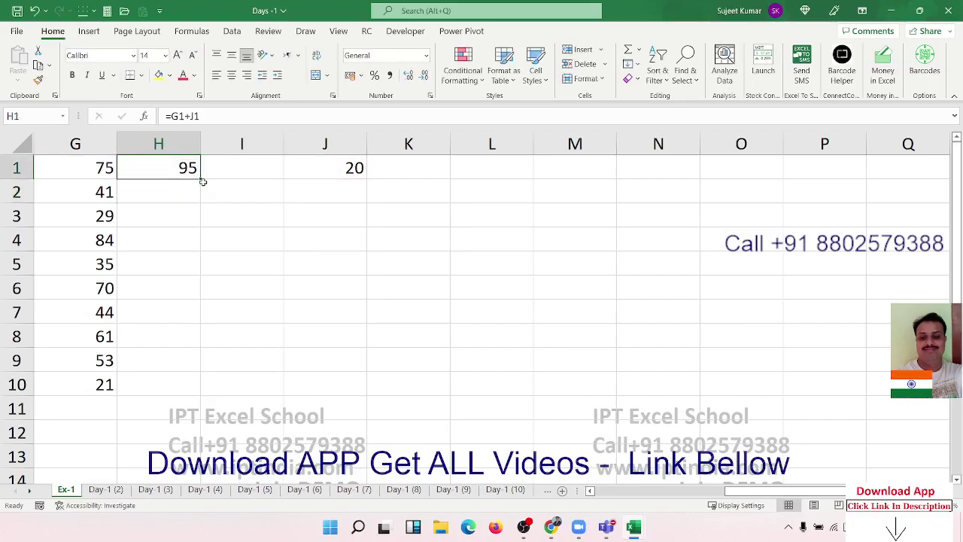
left_click(203, 182)
left_click(183, 172)
left_click_drag(199, 180, 183, 197)
double_click(183, 194)
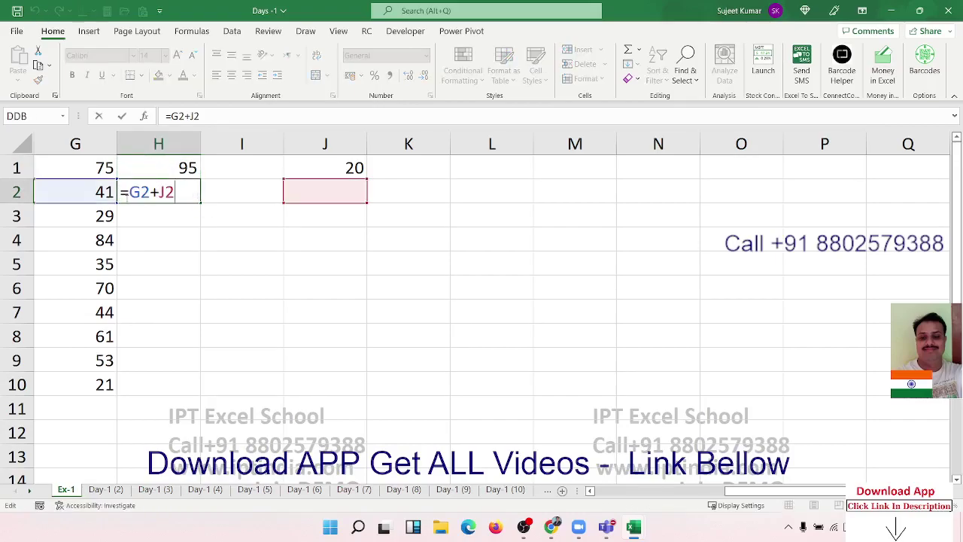
double_click(166, 193)
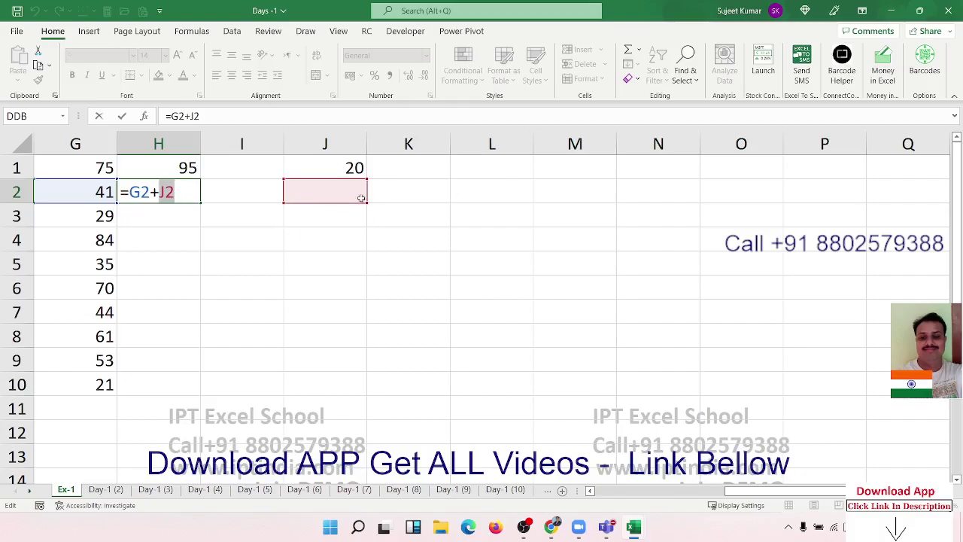
key("Escape")
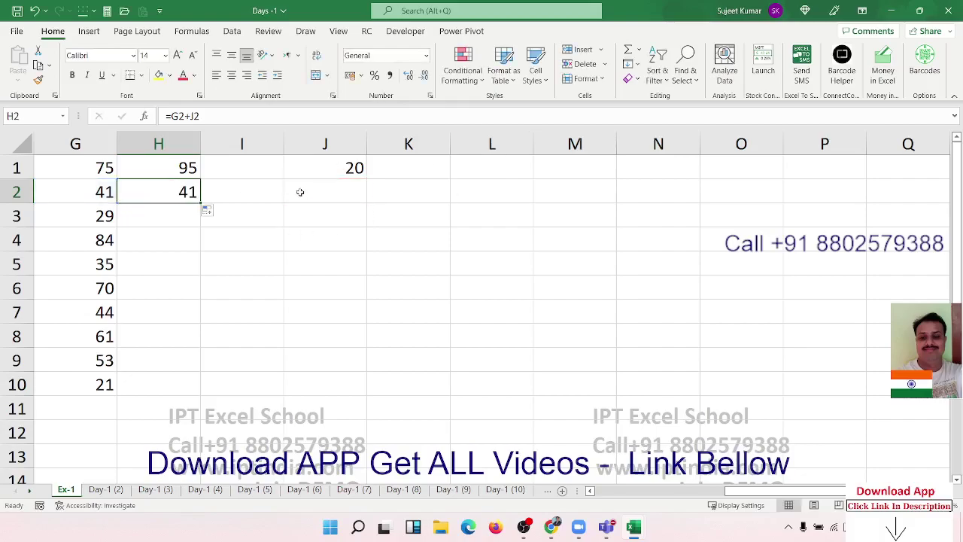
Anchor the row in H1's formula to make it =G1+J$1.
double_click(179, 168)
key("Left")
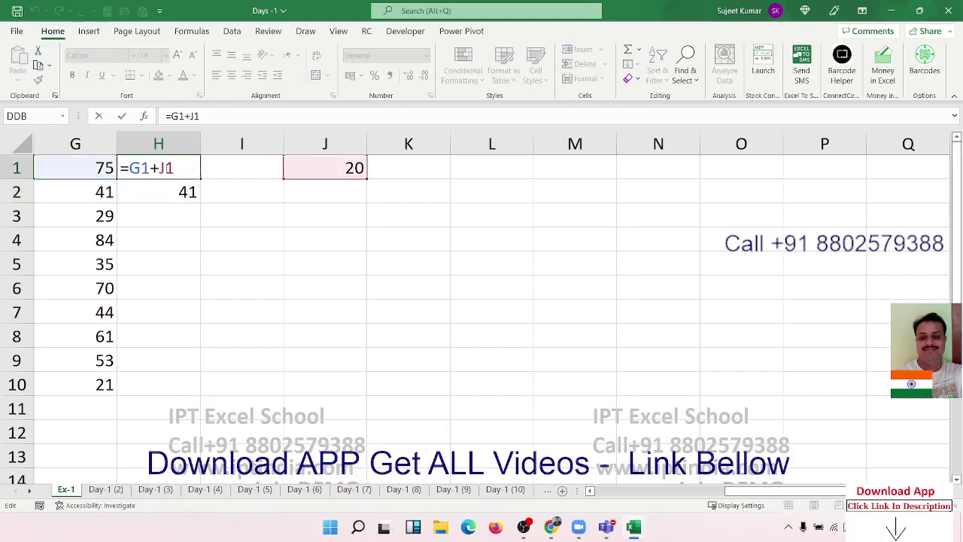
type("$")
key("Return")
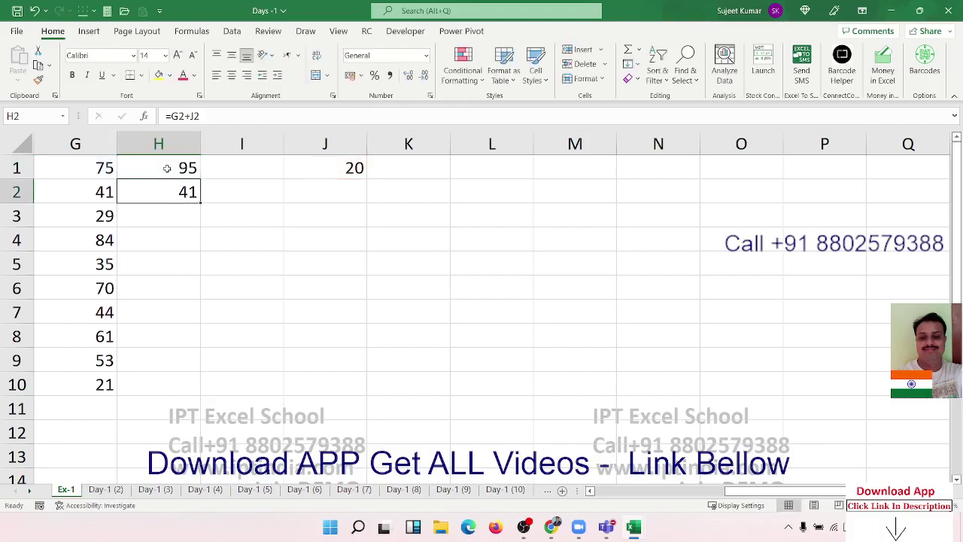
Fill =G1+J$1 down to H10 and check the copies in H4 and H5.
left_click(170, 167)
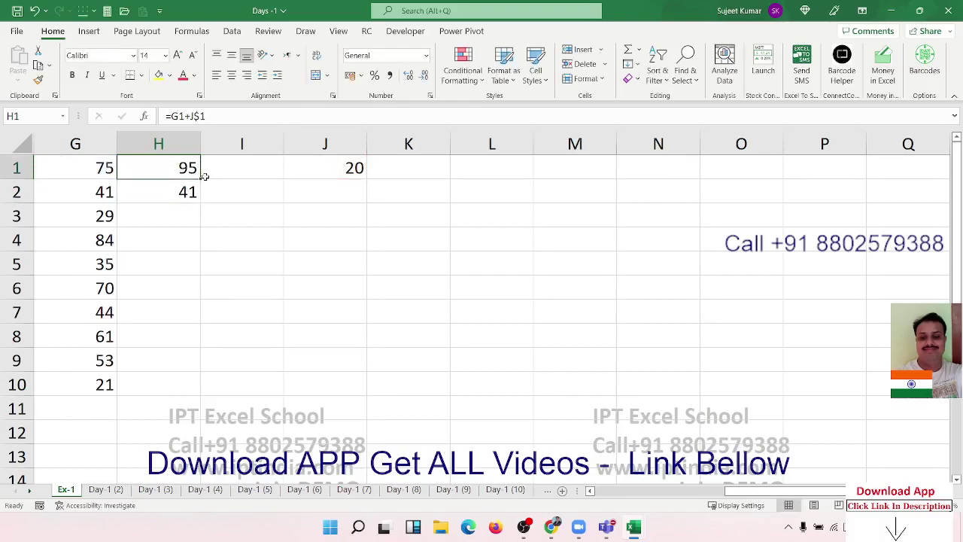
left_click_drag(201, 180, 191, 389)
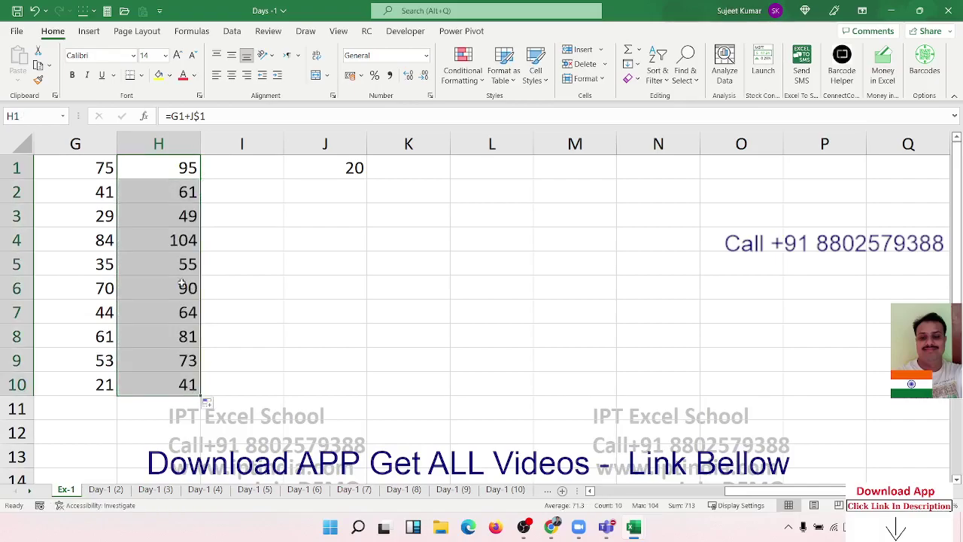
double_click(181, 244)
key("Return")
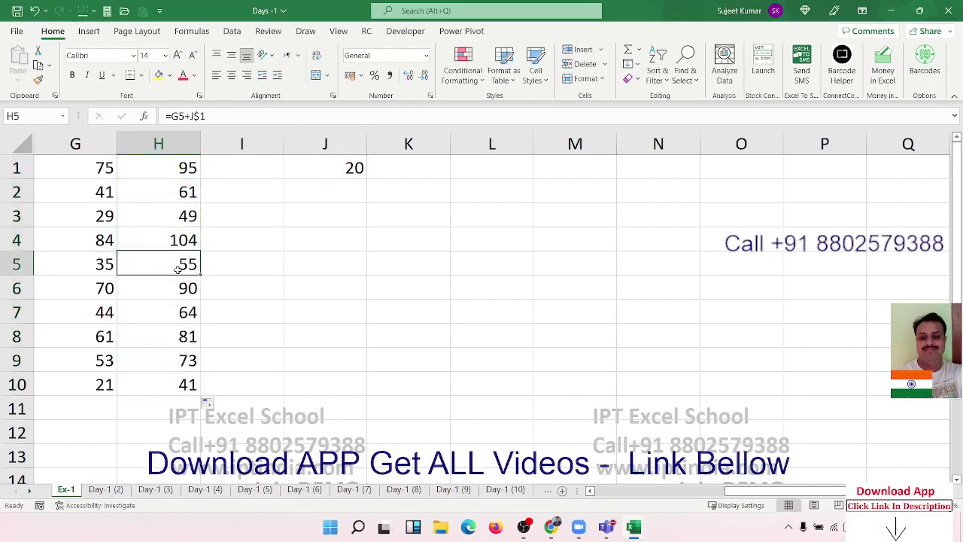
double_click(183, 264)
key("Escape")
Enter 1 in K3 to start a numbered list.
left_click(390, 244)
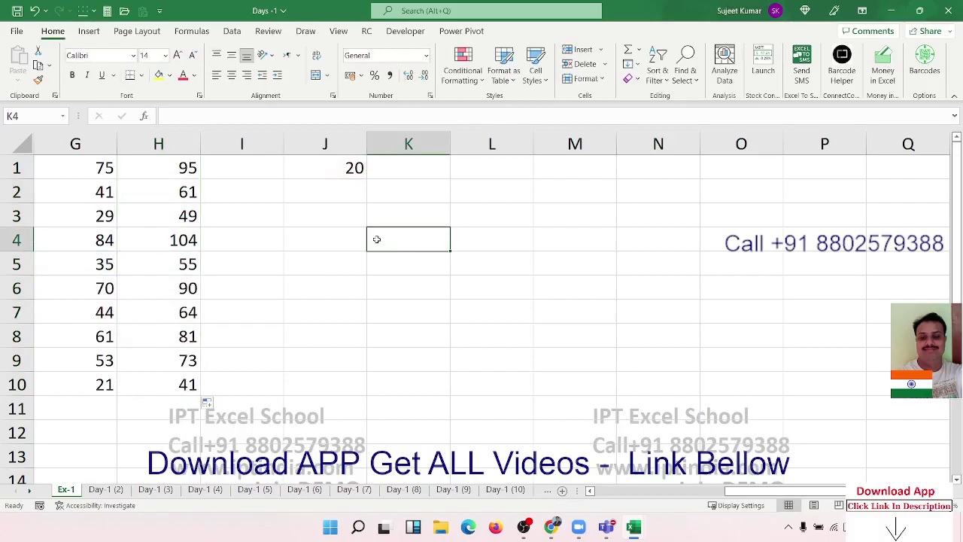
key("Up")
type("1")
key("Return")
Continue the column K list with 2 through 10 down to K12.
type("2")
key("Return")
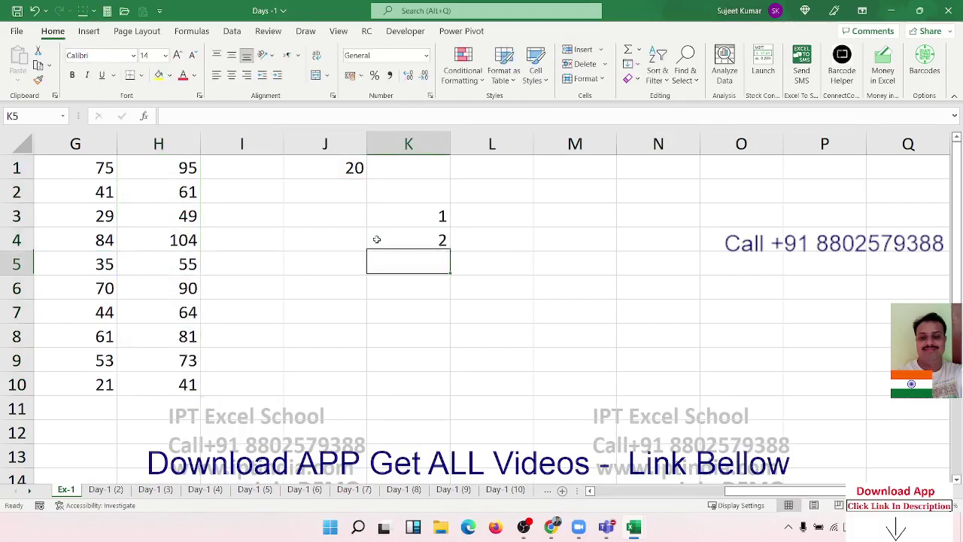
type("3")
key("Return")
type("4")
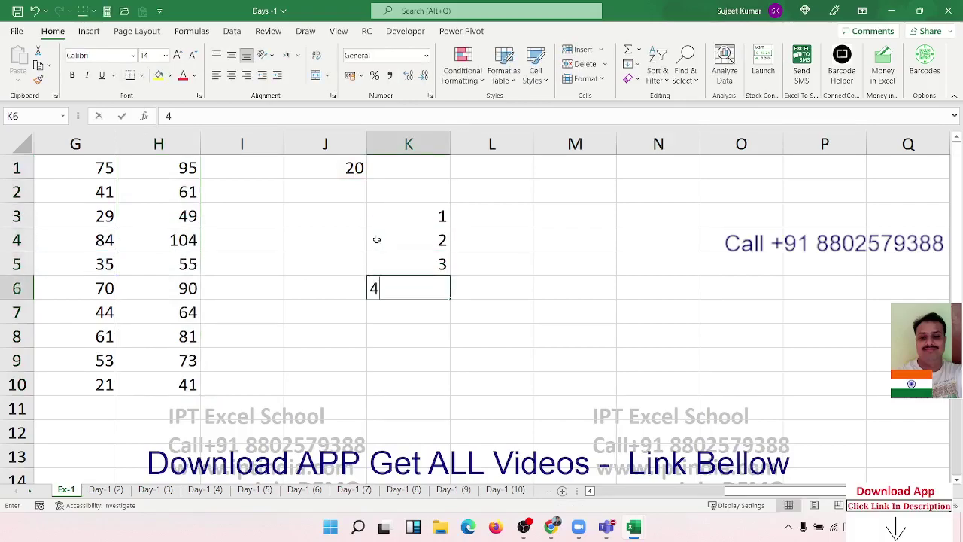
key("Return")
type("5 6 7 8 9")
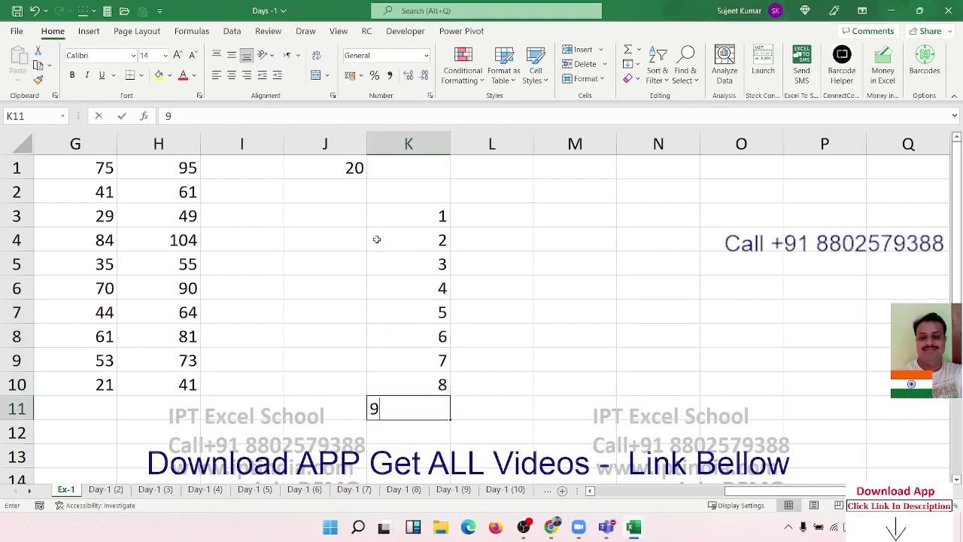
key("Return")
type("10")
key("Tab")
Enter 5, 10, 15, 13 and 18 across L3:P3.
key("Up")
key("Up")
key("Up")
key("Up")
key("Up")
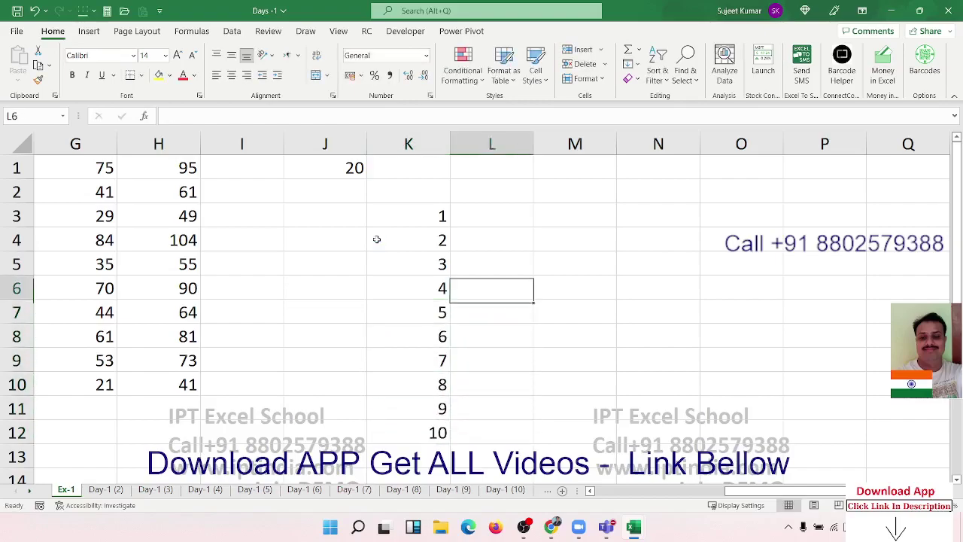
key("Up")
key("Up")
key("Up")
type("5")
key("Tab")
type("1")
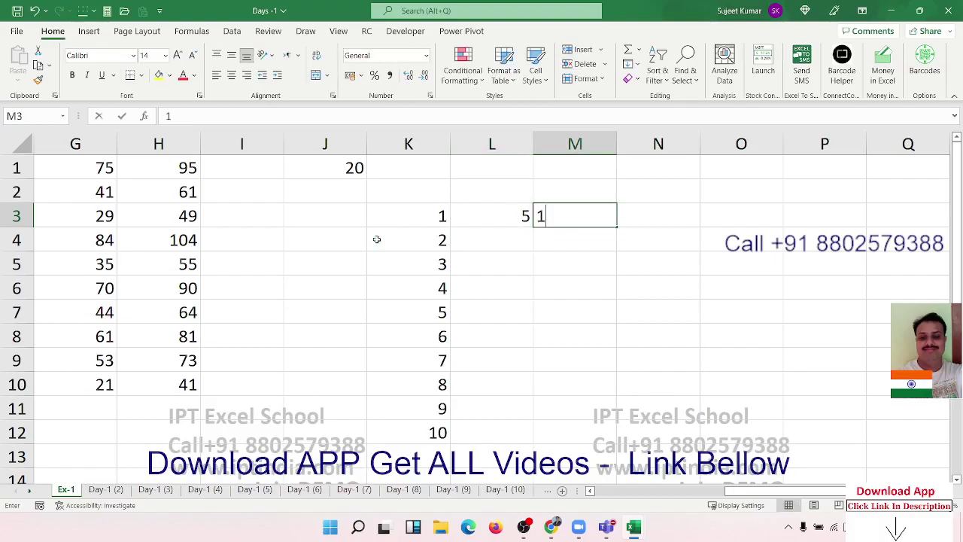
type("0")
key("Tab")
type("15")
key("Tab")
type("1")
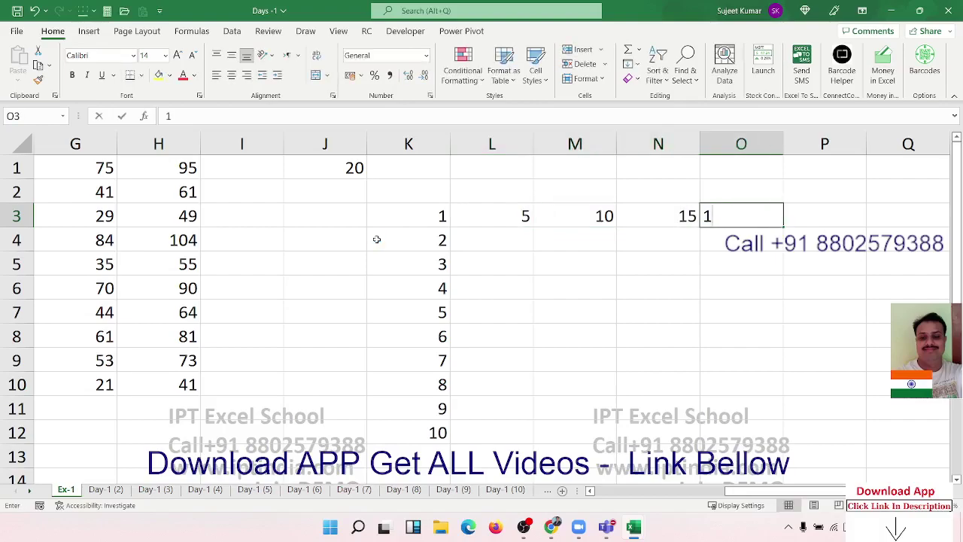
type("3")
key("Tab")
type("18")
key("Return")
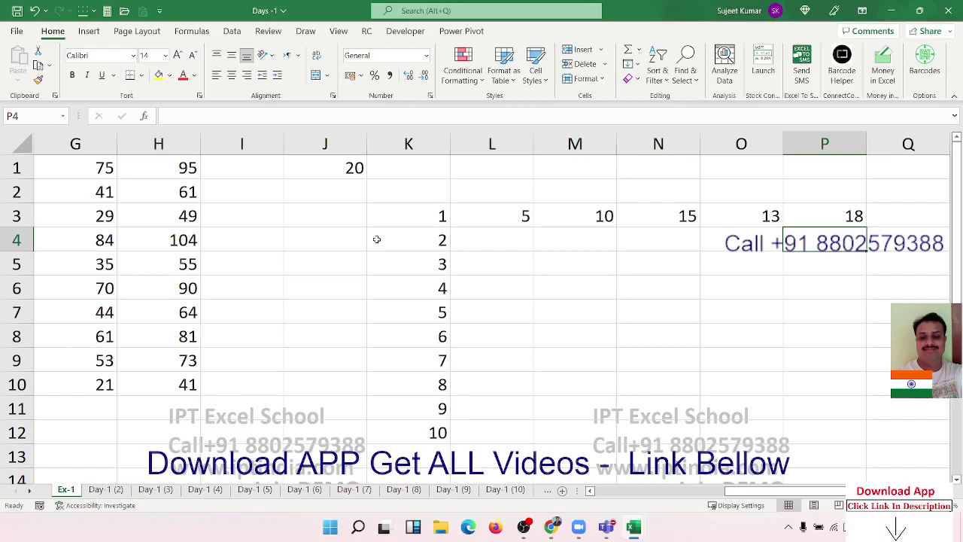
Enter =K4*L3 in L4 so it shows 10.
key("Left")
key("Left")
key("Left")
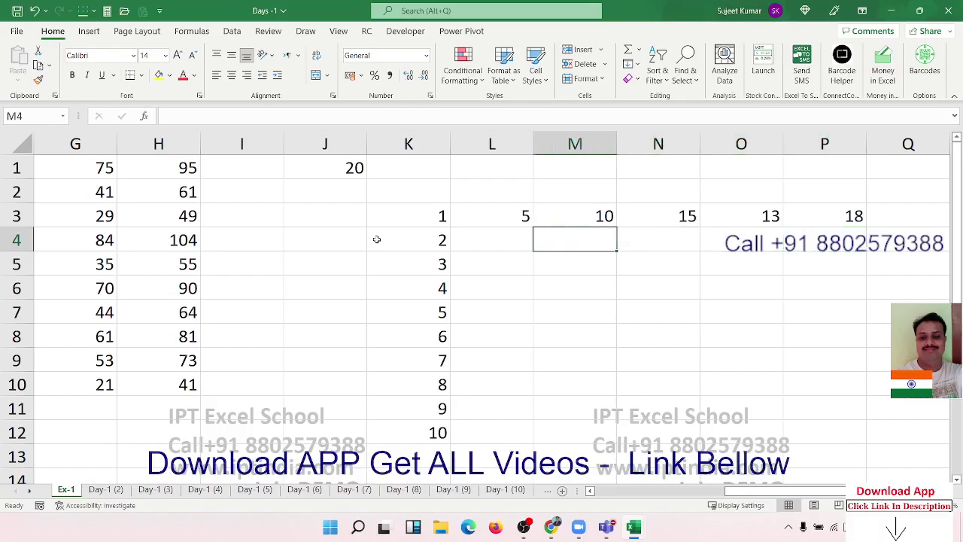
key("Left")
type("=")
left_click(378, 239)
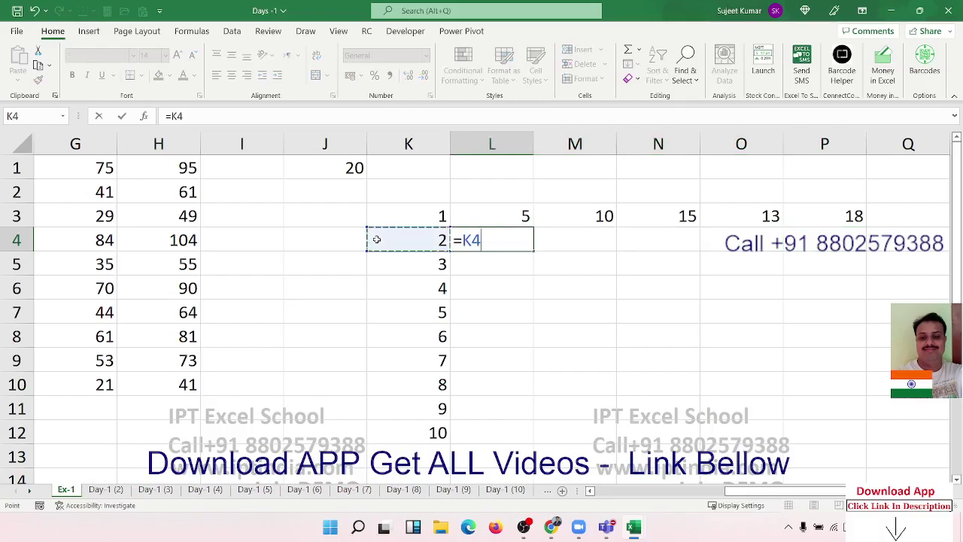
type("*")
key("Up")
key("Return")
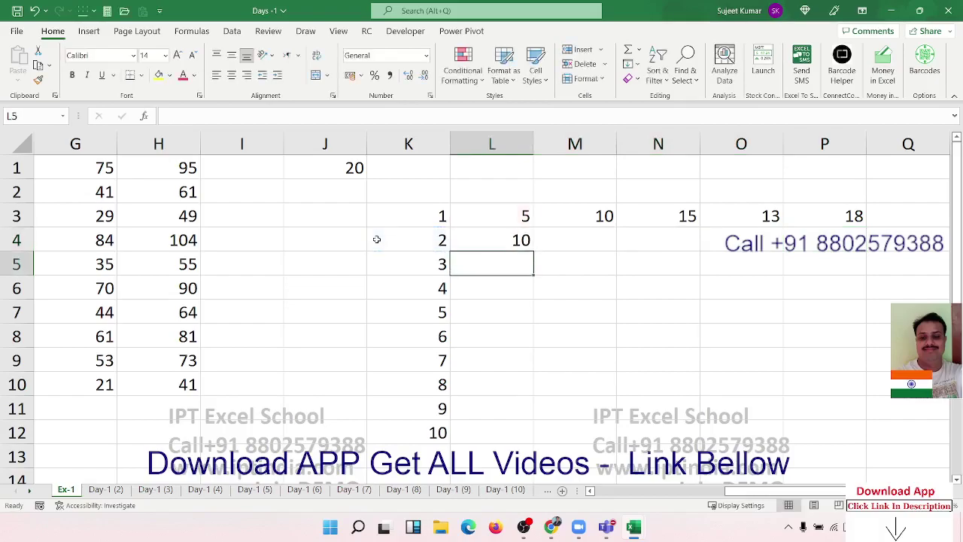
Copy L4's formula down into L5, inspect it, then clear L5.
key("Up")
key("shift+Down")
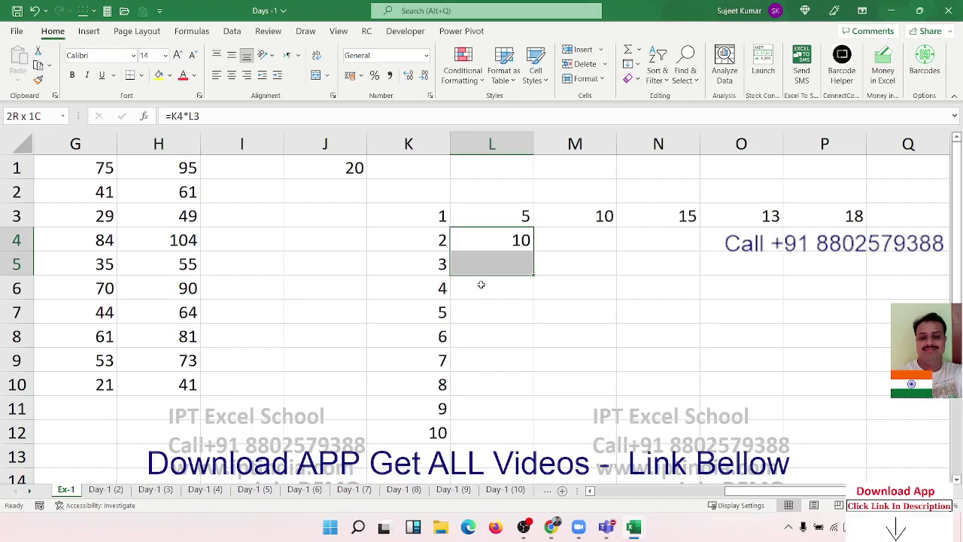
left_click_drag(498, 239, 500, 261)
key("ctrl+d")
left_click(515, 263)
double_click(514, 264)
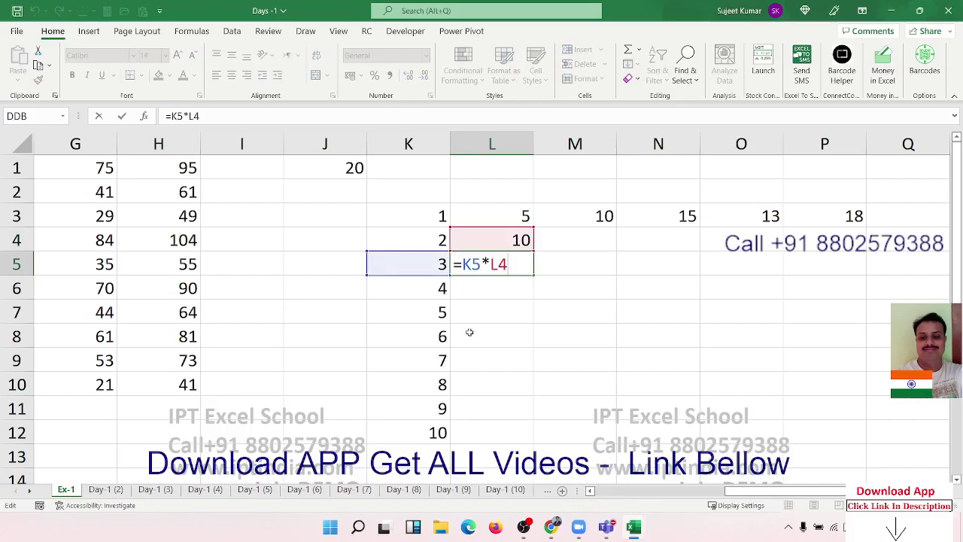
key("Escape")
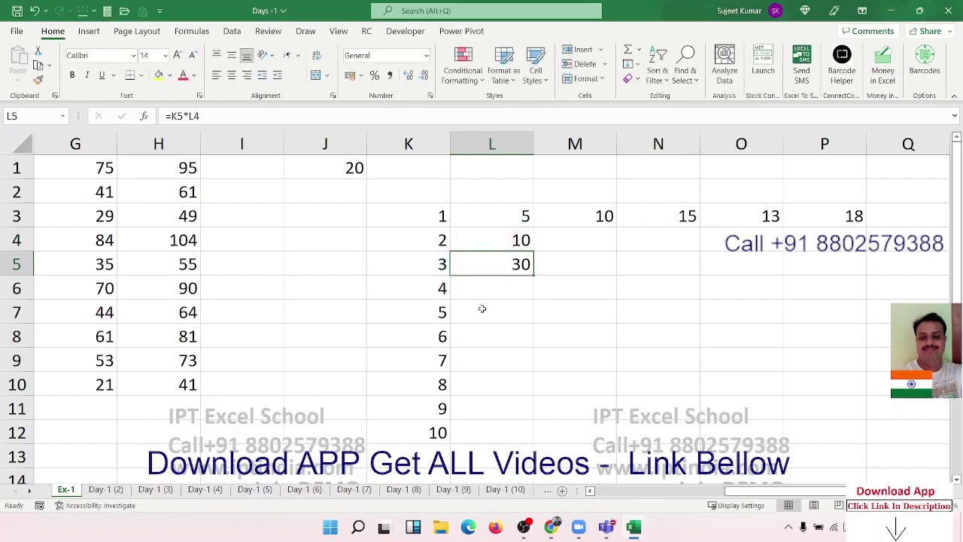
key("Delete")
key("Up")
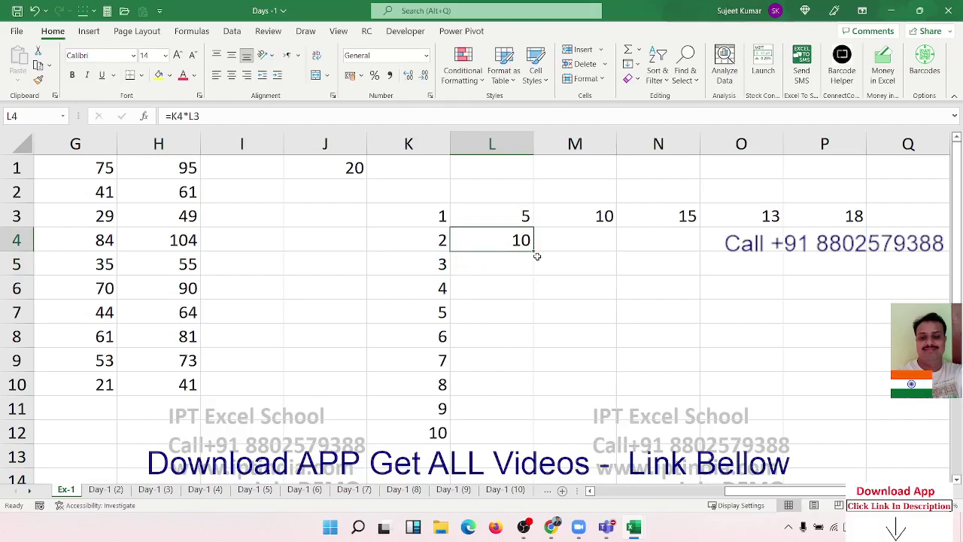
Copy L4's formula right into M4, inspect it, then clear M4.
left_click_drag(534, 252, 593, 253)
double_click(590, 241)
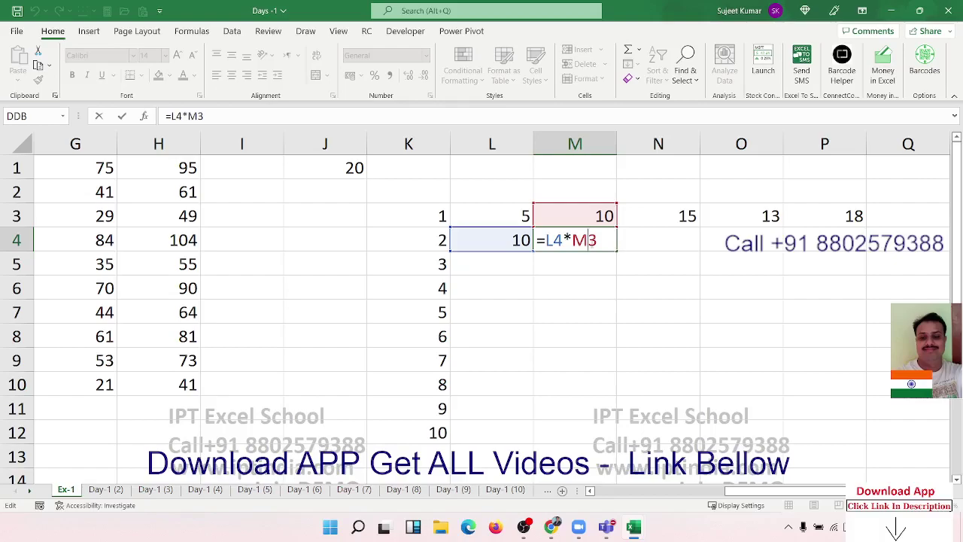
key("ctrl+Return")
key("Delete")
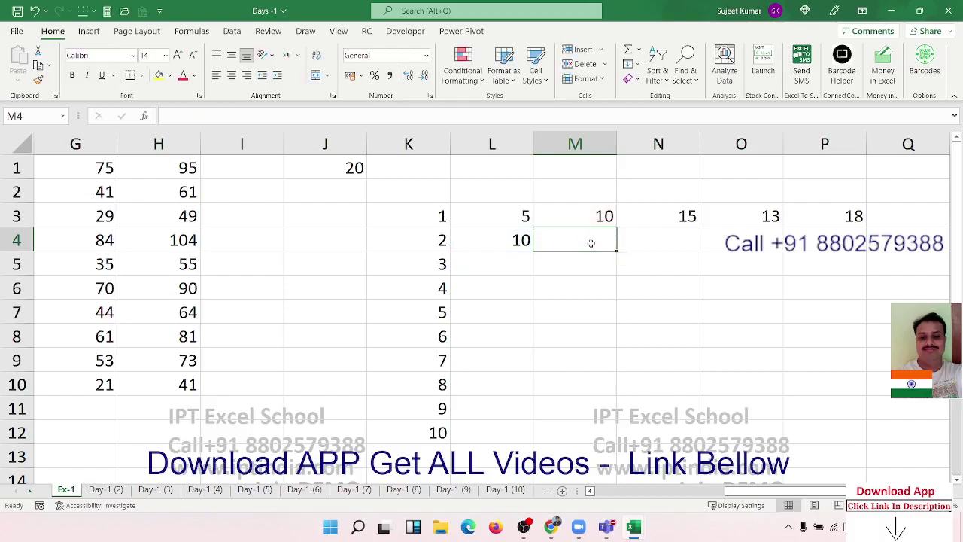
left_click(525, 247)
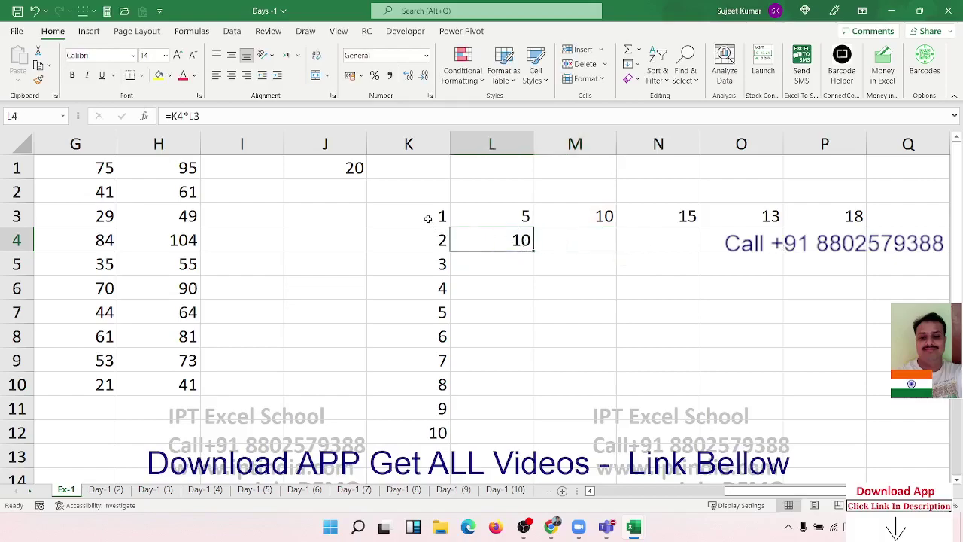
left_click_drag(428, 216, 406, 426)
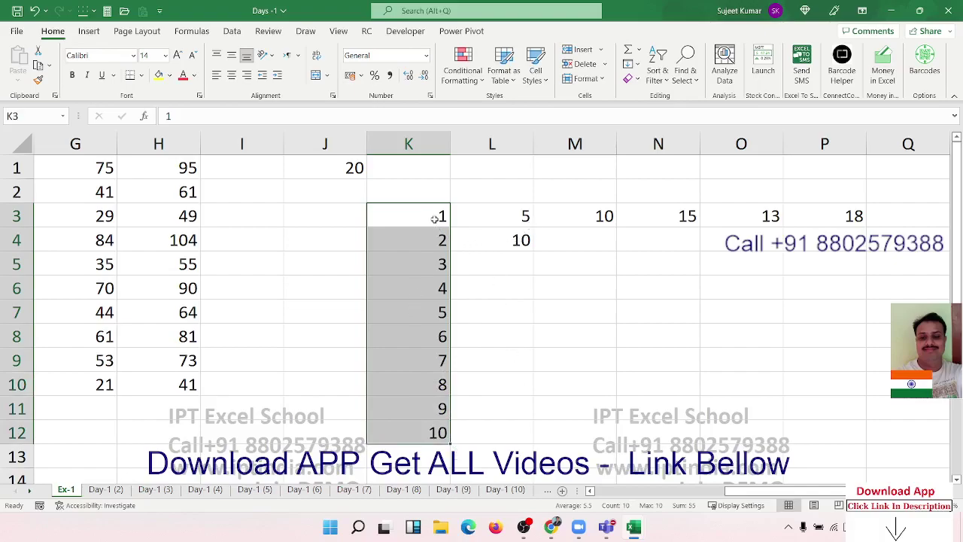
Change L4's formula to =$K4*L$3.
left_click_drag(435, 218, 811, 207)
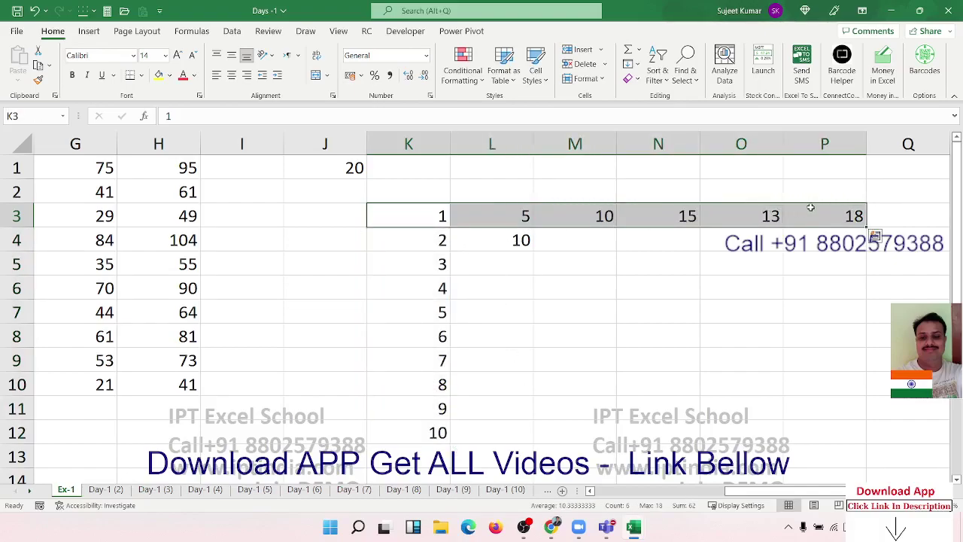
left_click(517, 241)
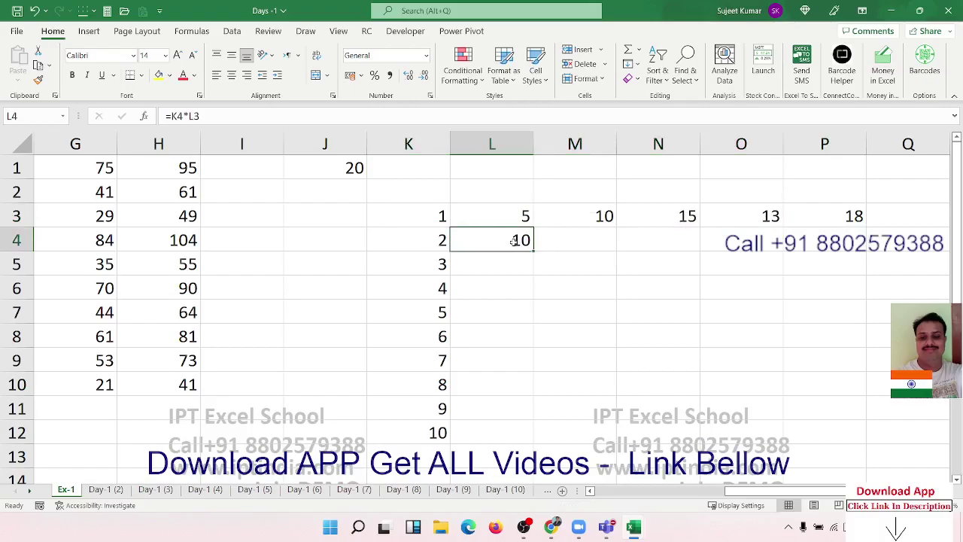
double_click(515, 242)
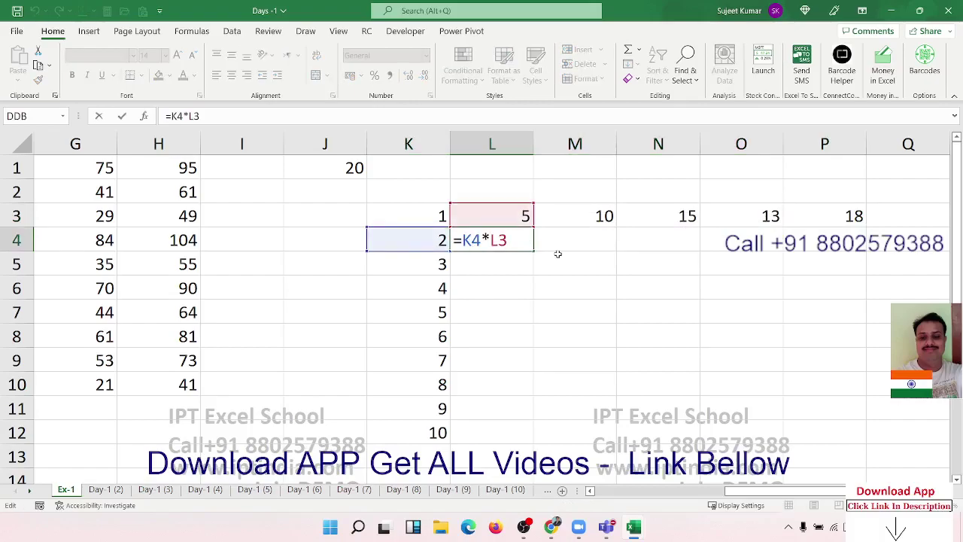
key("Left")
type("$")
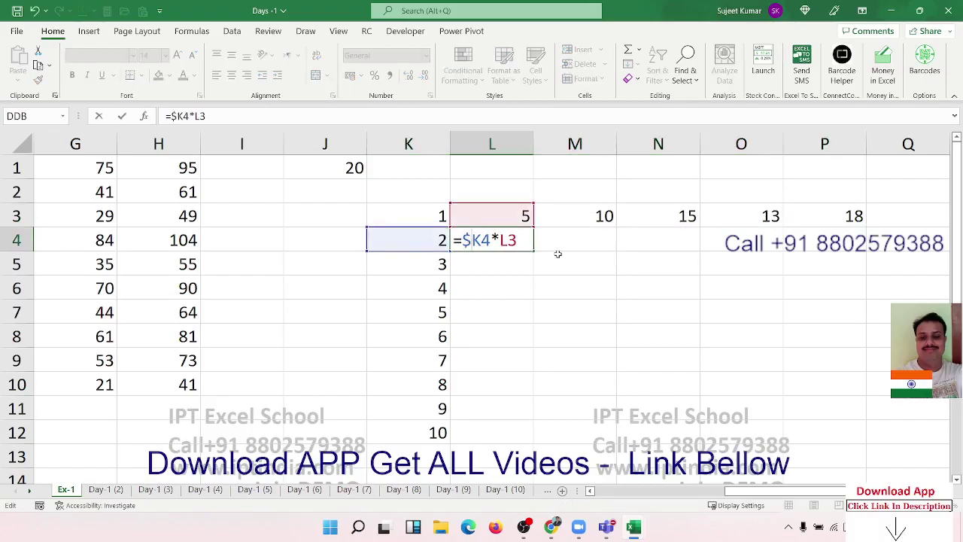
key("Right")
key("Right")
key("Right")
key("Right")
type("$")
key("Return")
Fill the anchored formula across L4:P12 to complete the multiplication grid.
key("Up")
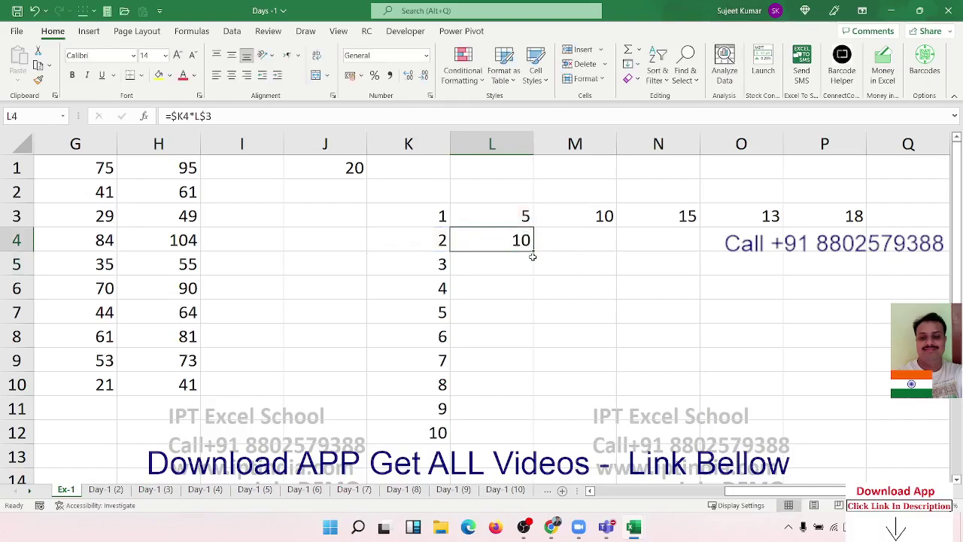
mouse_move(534, 253)
left_mouse_down()
mouse_move(535, 447)
mouse_move(851, 440)
left_mouse_up()
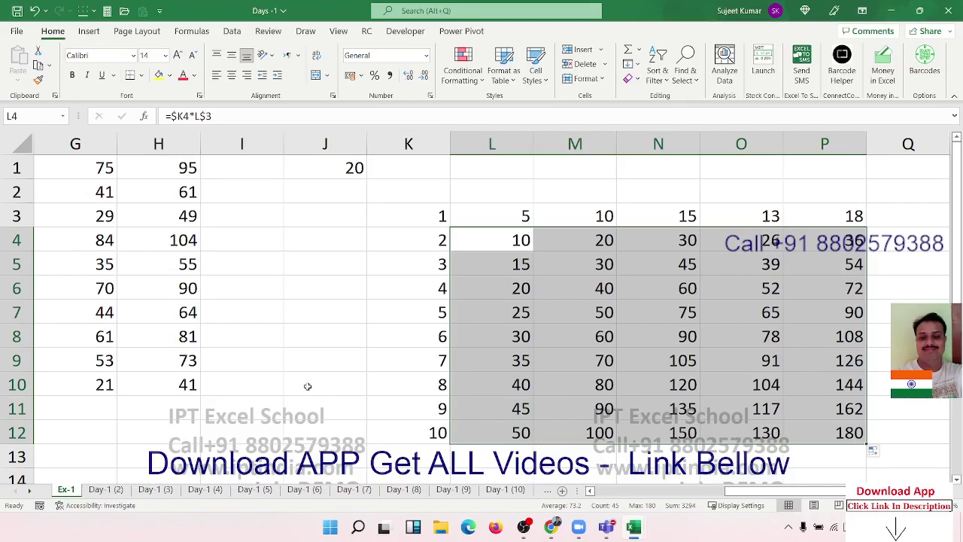
scroll(307, 386, "down", 6)
scroll(307, 387, "up", 6)
Duplicate the Ex-1 sheet as Ex-1 (2).
left_click(287, 312)
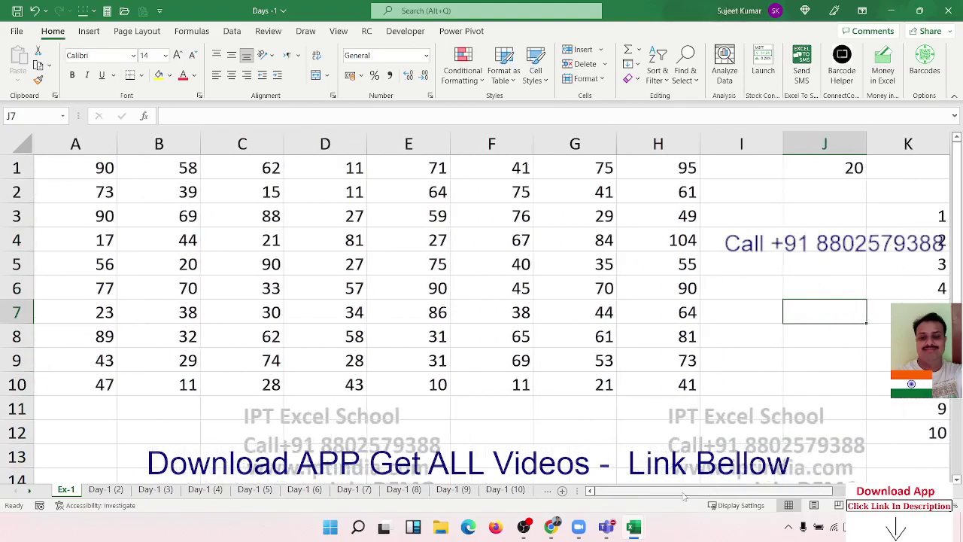
left_click_drag(727, 491, 676, 497)
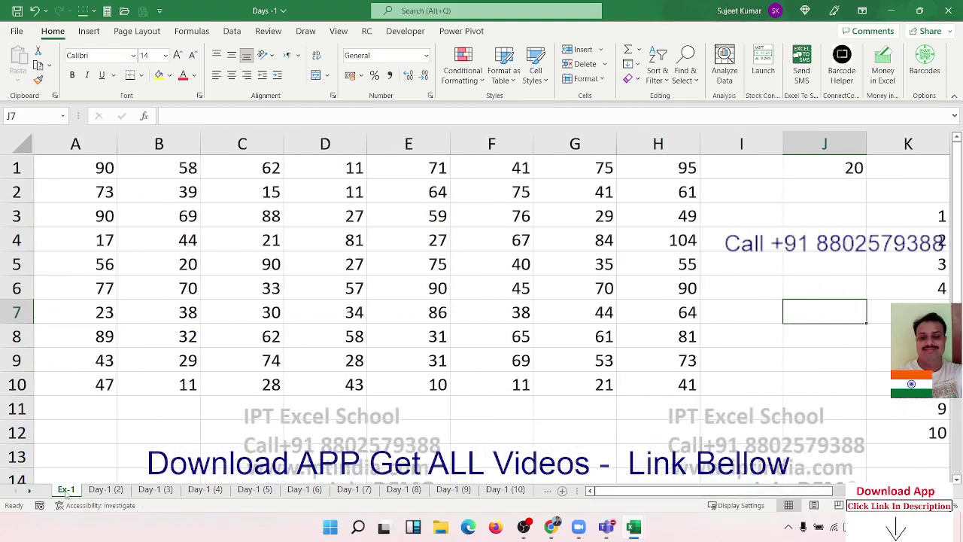
left_click_drag(79, 491, 102, 489, "ctrl")
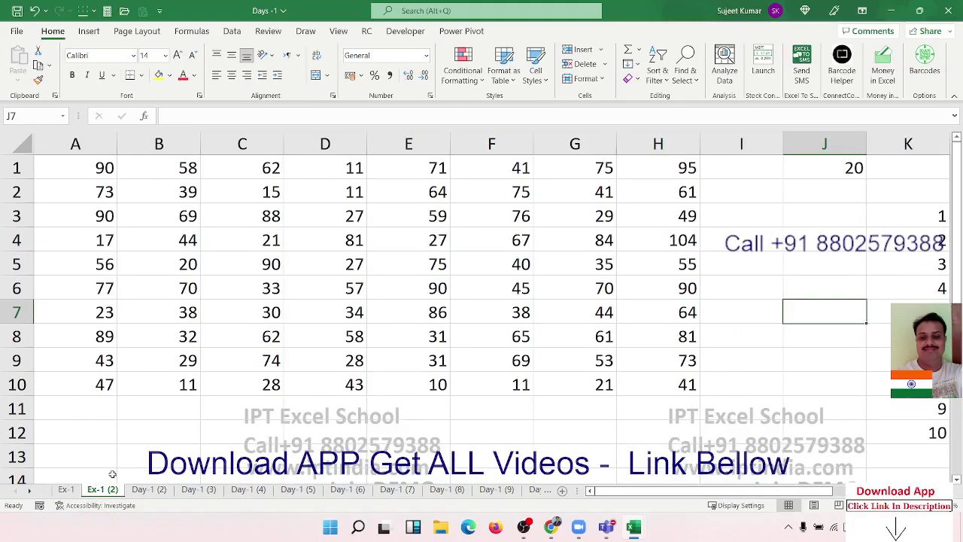
left_click(138, 343)
Clear A1:H10 and all remaining values on the copied sheet.
left_click(113, 238)
key("ctrl+Up")
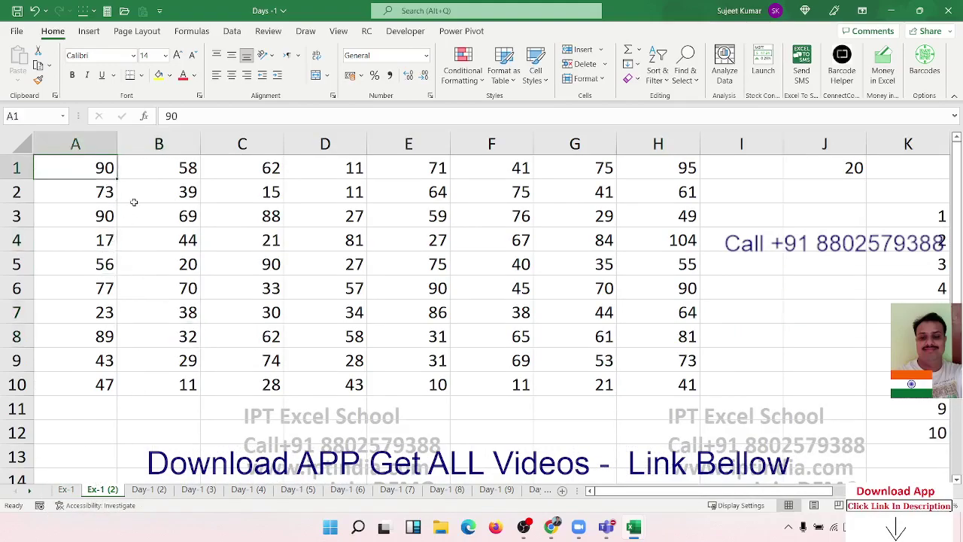
key("ctrl+shift+Right")
key("ctrl+shift+Down")
key("Delete")
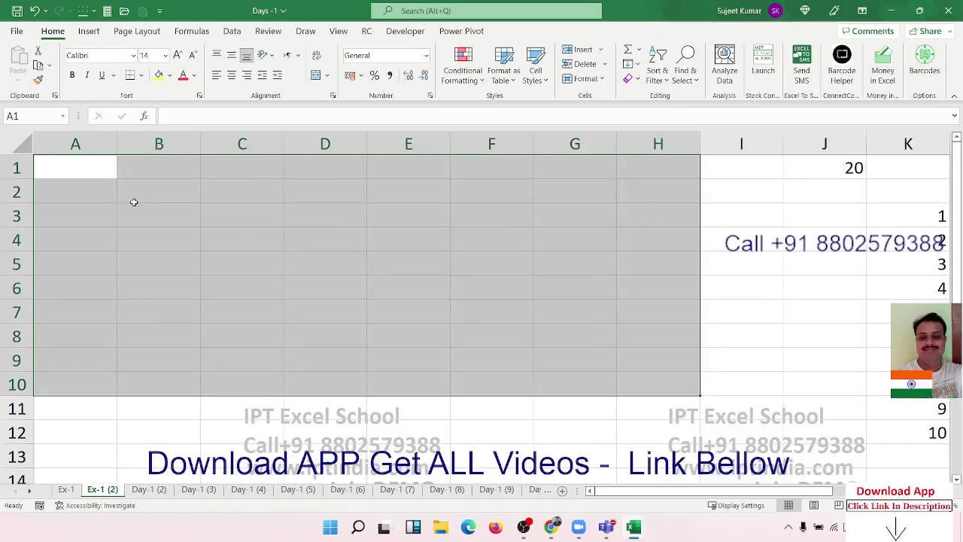
key("ctrl+a")
key("Delete")
key("ctrl+Home")
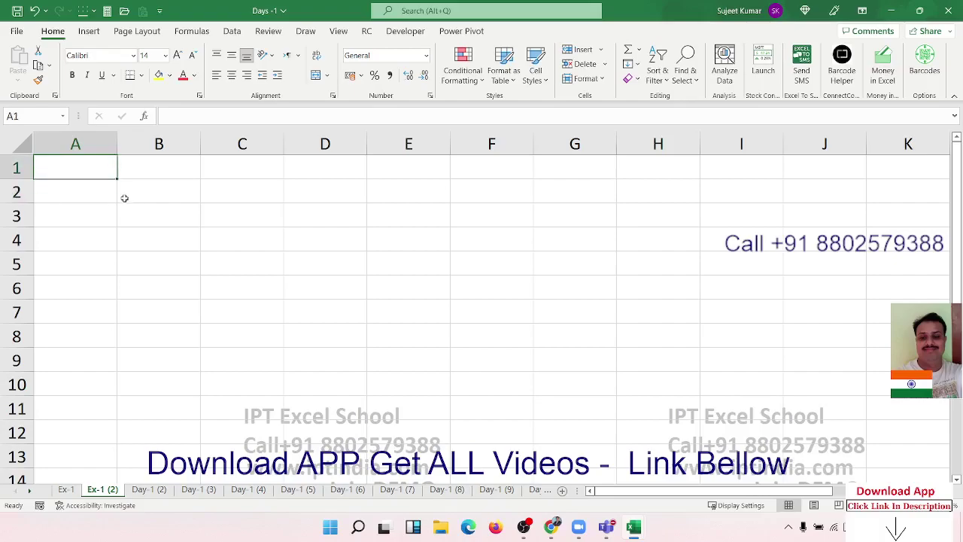
Clear the text from the merged C2:I5 box on the Day-1 (2) sheet.
left_click(145, 492)
key("Delete")
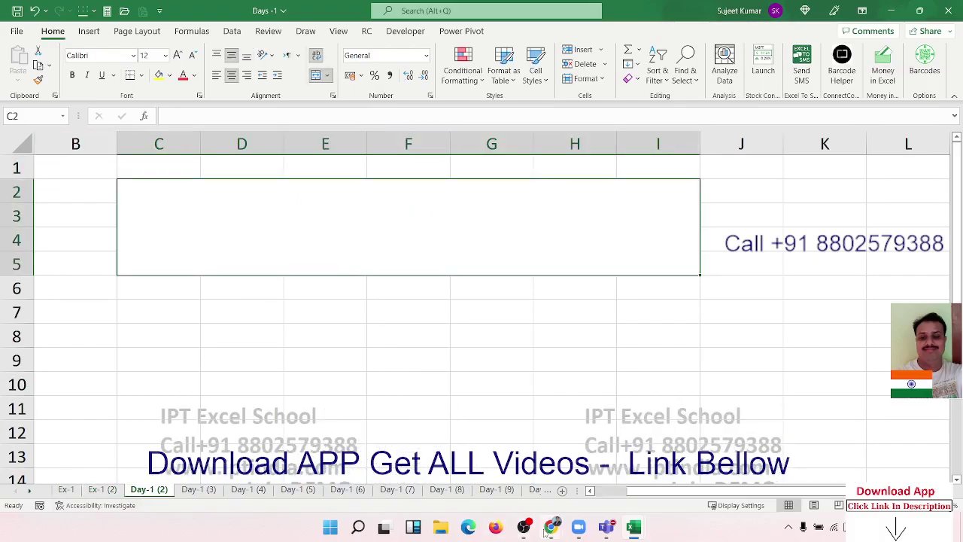
mouse_move(552, 527)
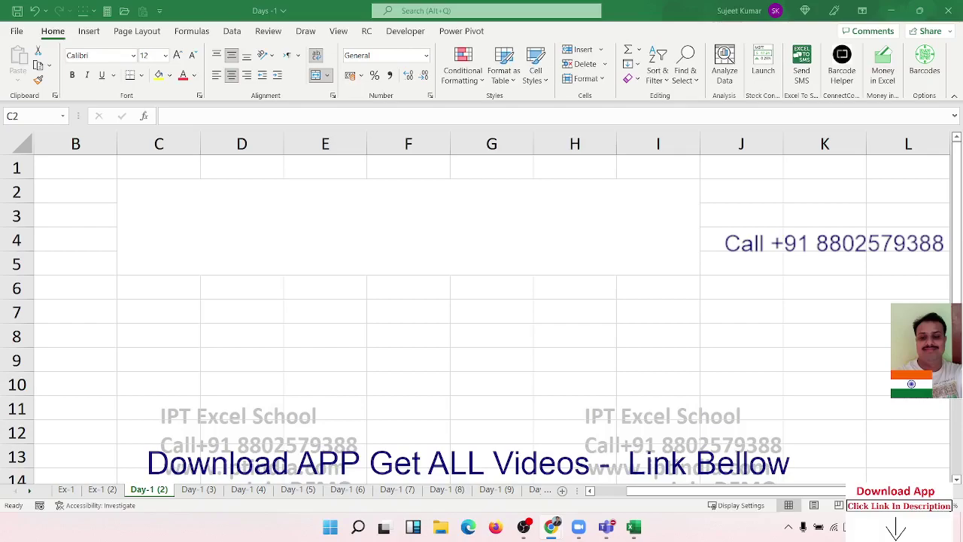
left_click(417, 219)
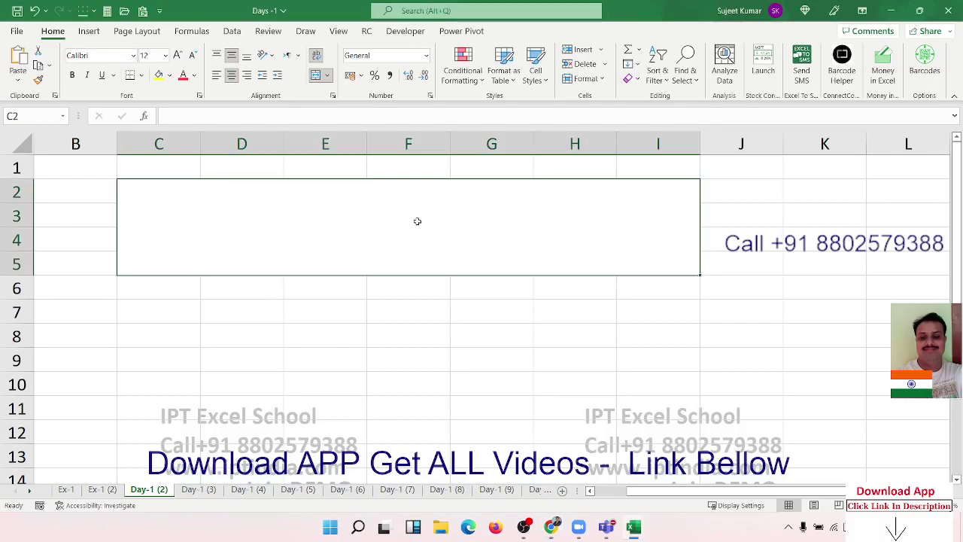
Test-paste the Mastercard sentence into E6, undo it, then paste it into the merged box.
left_click(336, 299)
type("Ensure smoother, safer & faster transactions online with Mastercard!")
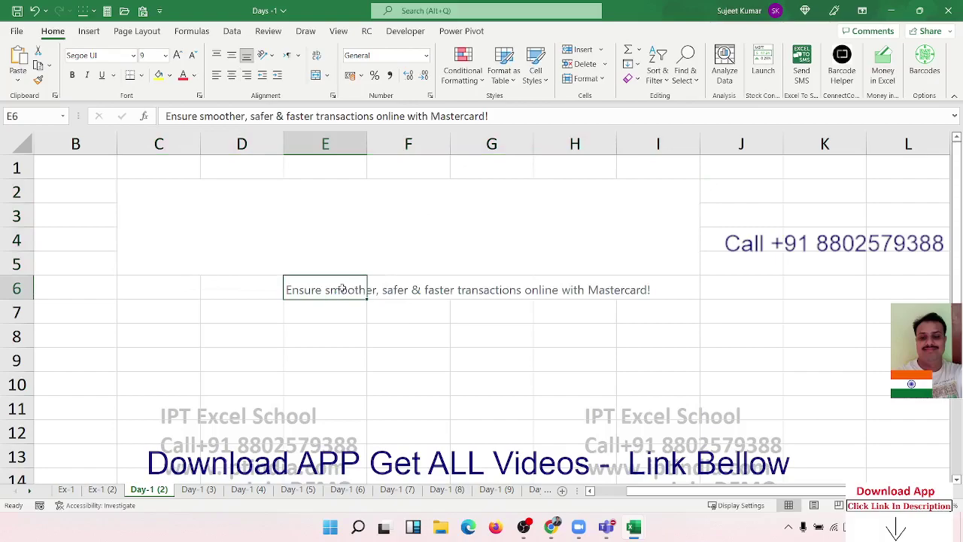
key("ctrl+z")
left_click(348, 202)
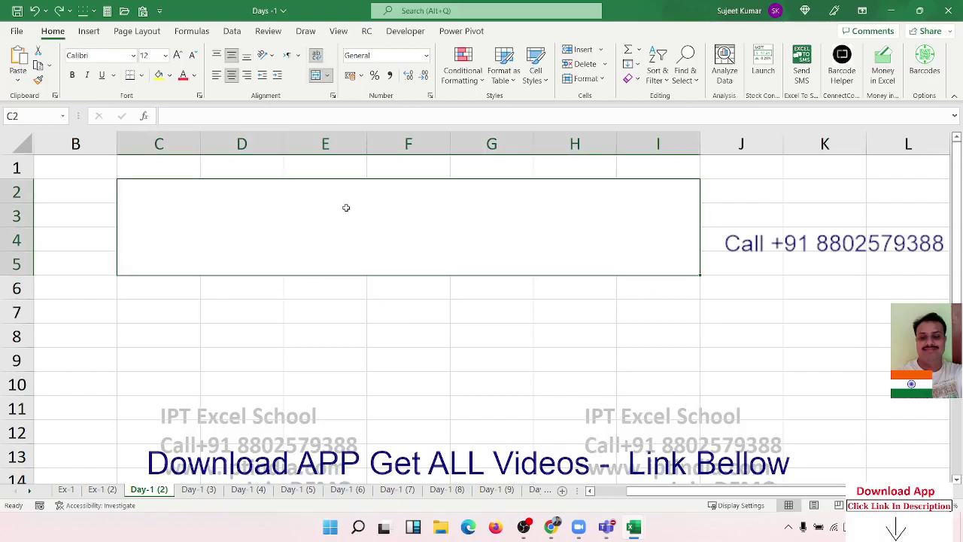
key("ctrl+v")
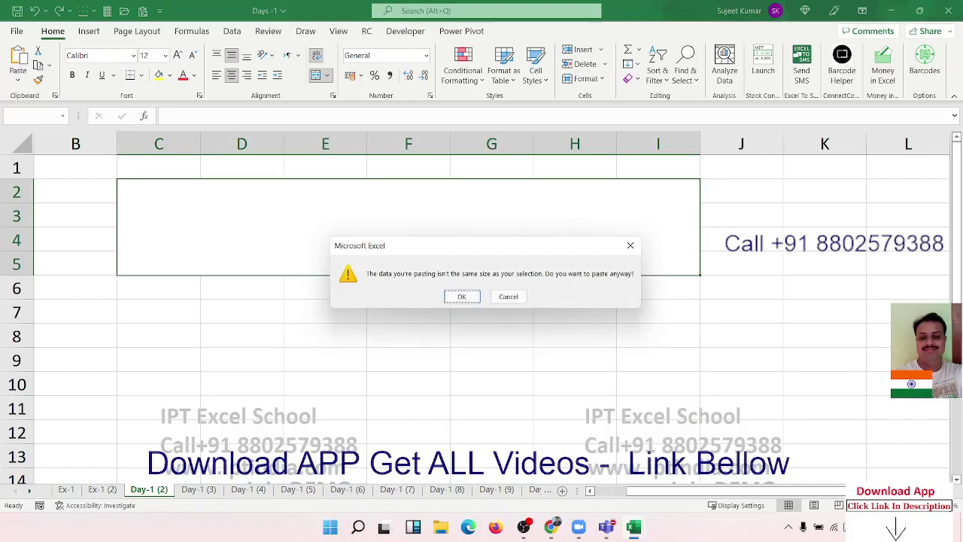
Dismiss the paste warnings and paste the Mastercard sentence inside the merged box while editing.
key("Return")
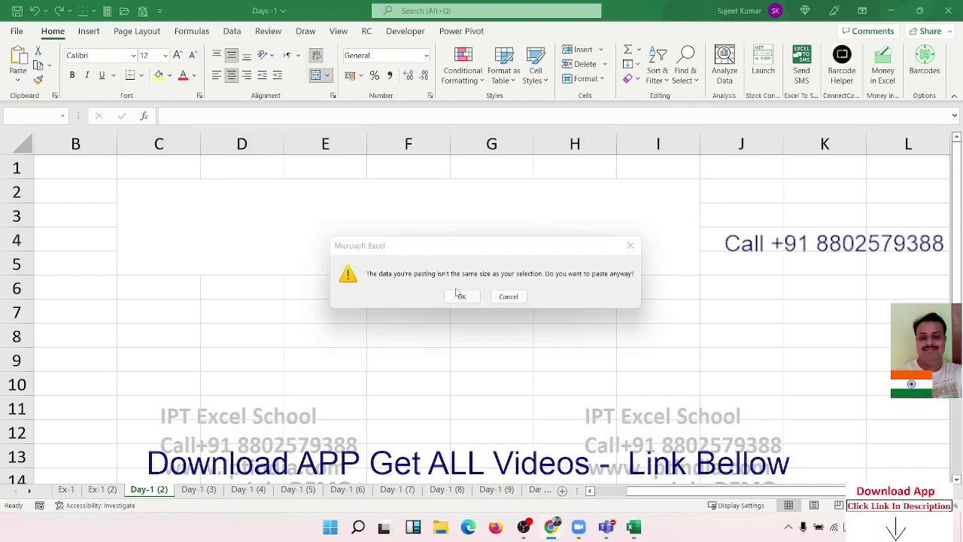
left_click(459, 296)
left_click(476, 296)
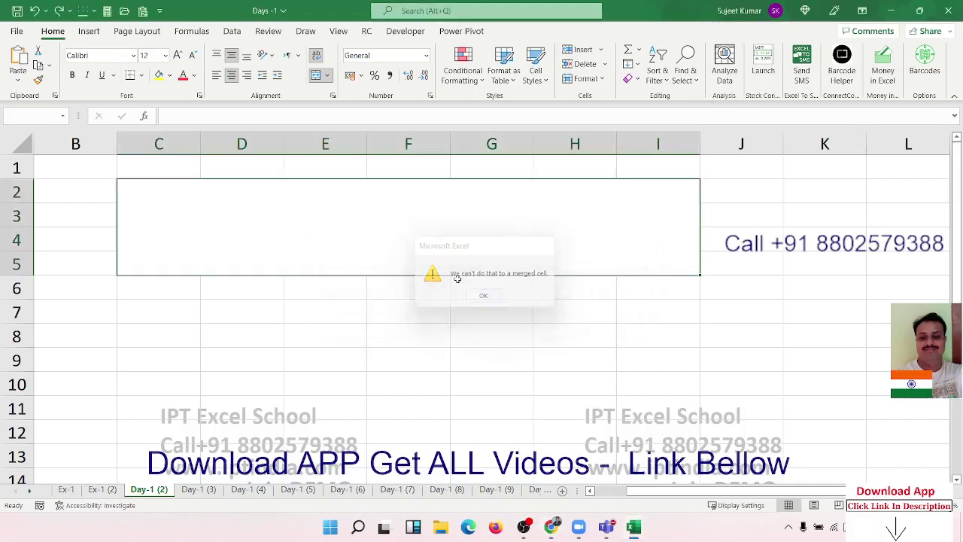
double_click(430, 256)
type("Ensure smoother, safer & faster transactions online with Mastercard!")
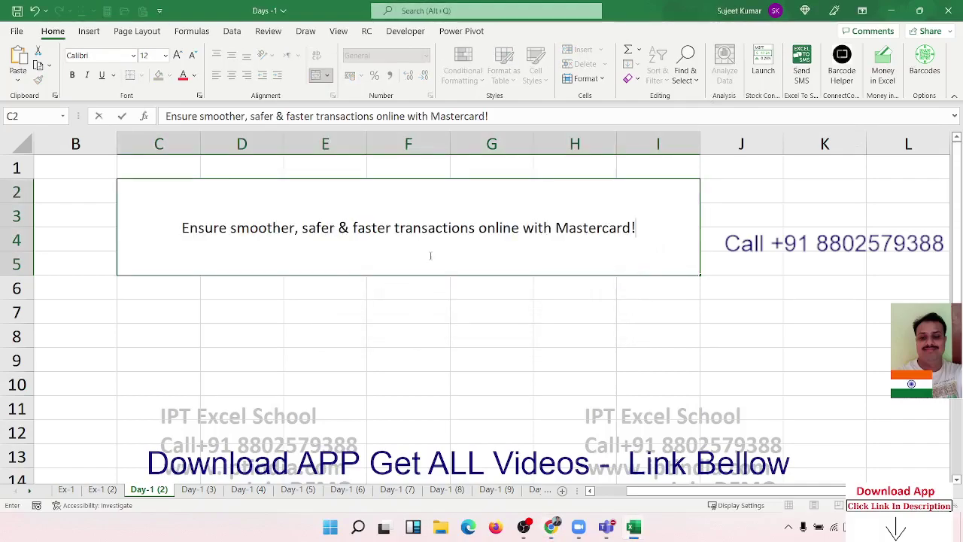
key("Return")
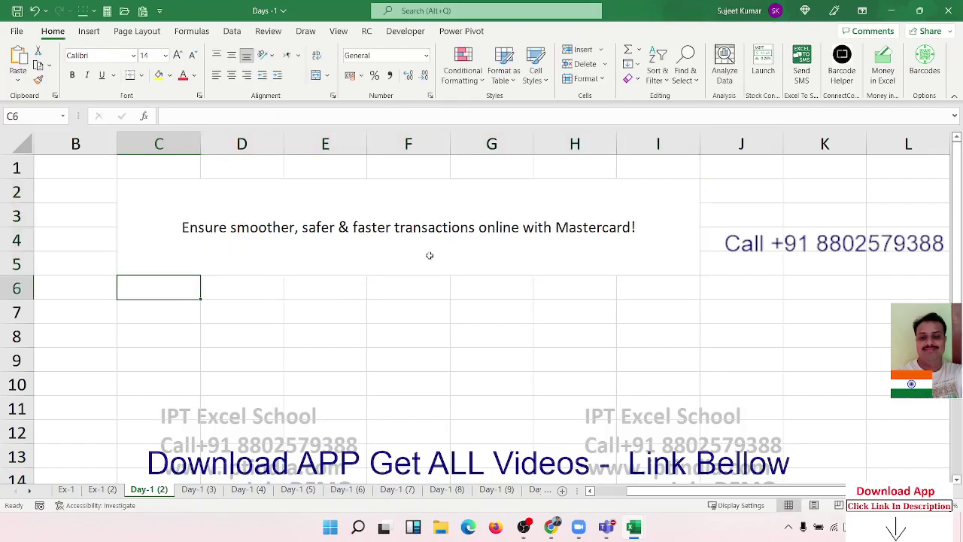
Make the word 'online' red and struck through within the merged sentence.
double_click(430, 256)
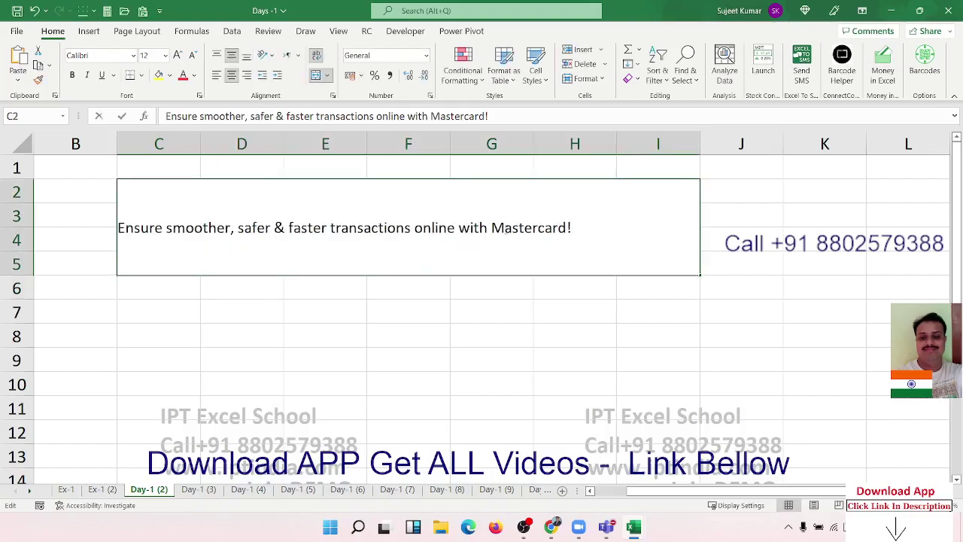
double_click(434, 227)
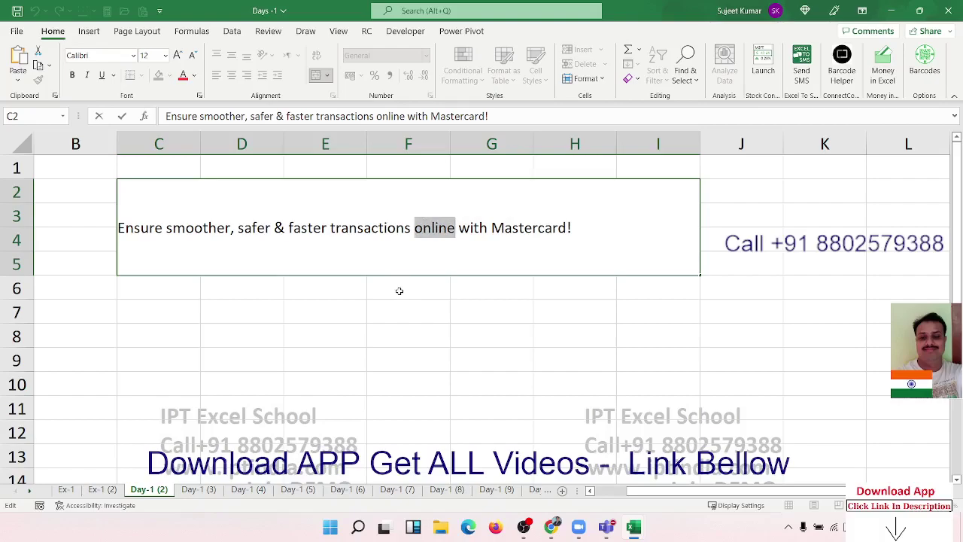
left_click(183, 75)
right_click(435, 233)
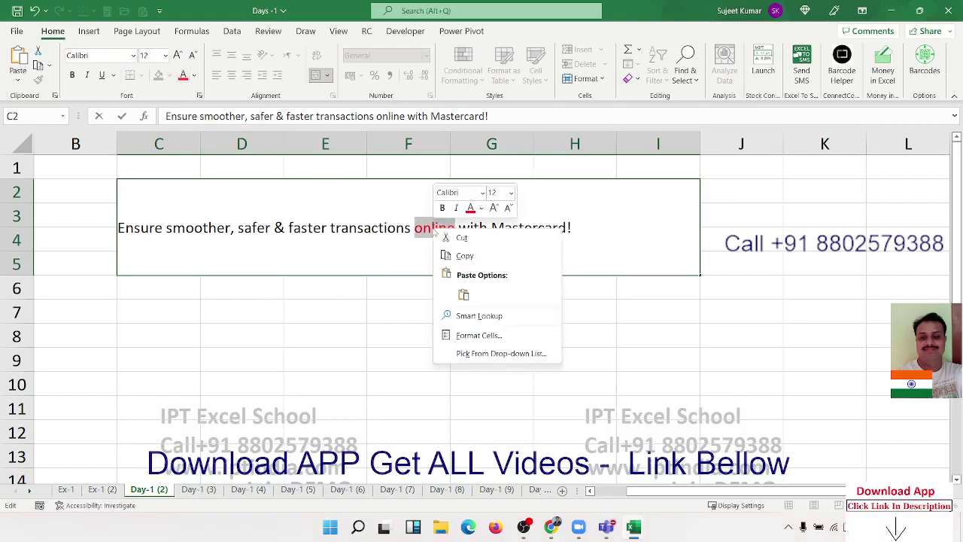
left_click(462, 334)
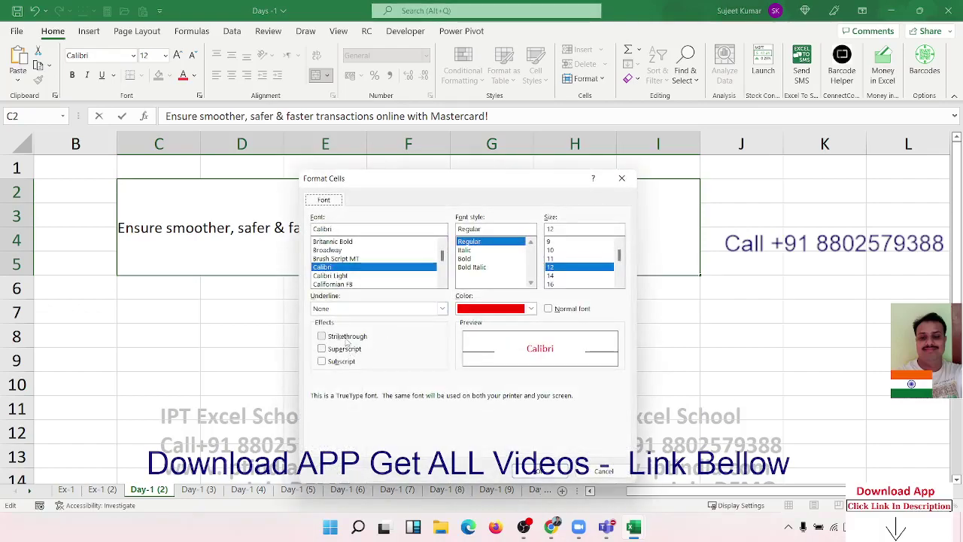
left_click(346, 341)
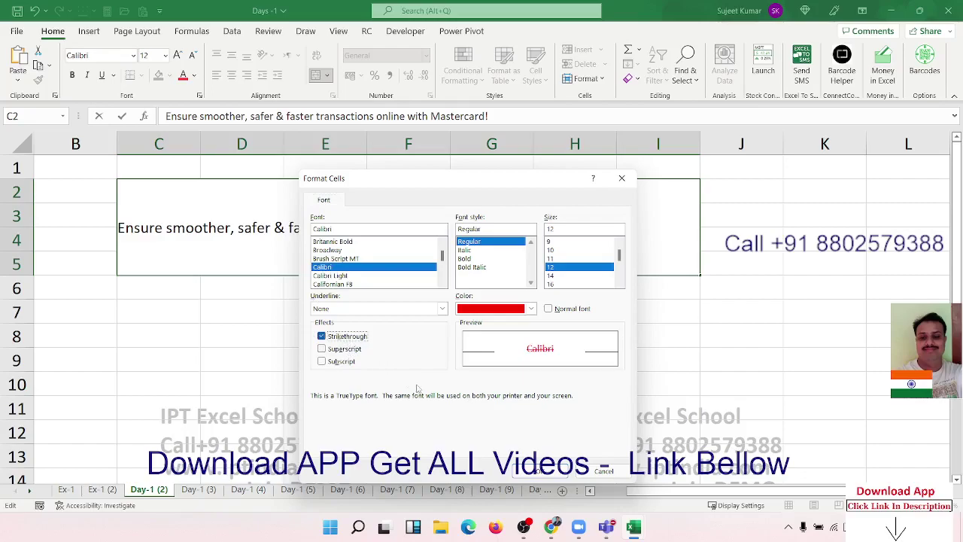
left_click(531, 469)
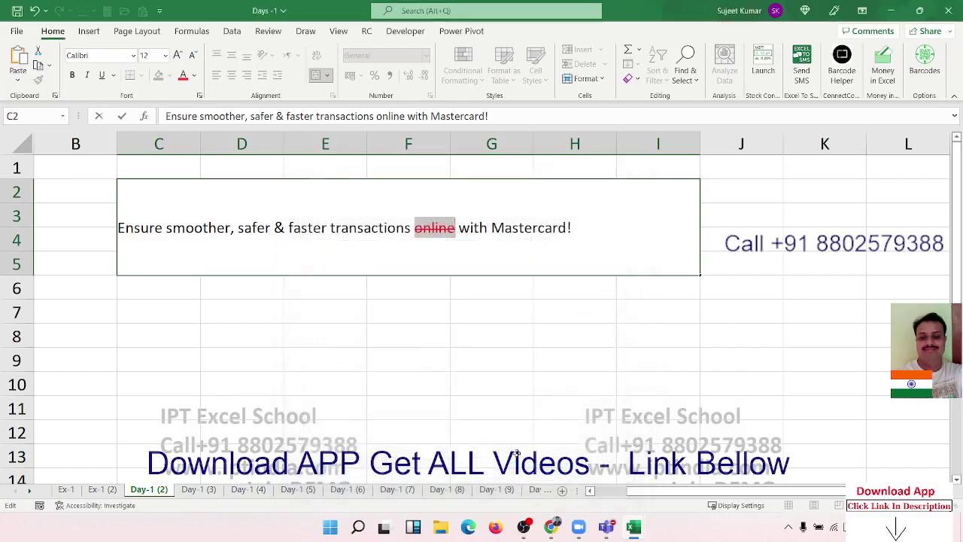
left_click(392, 358)
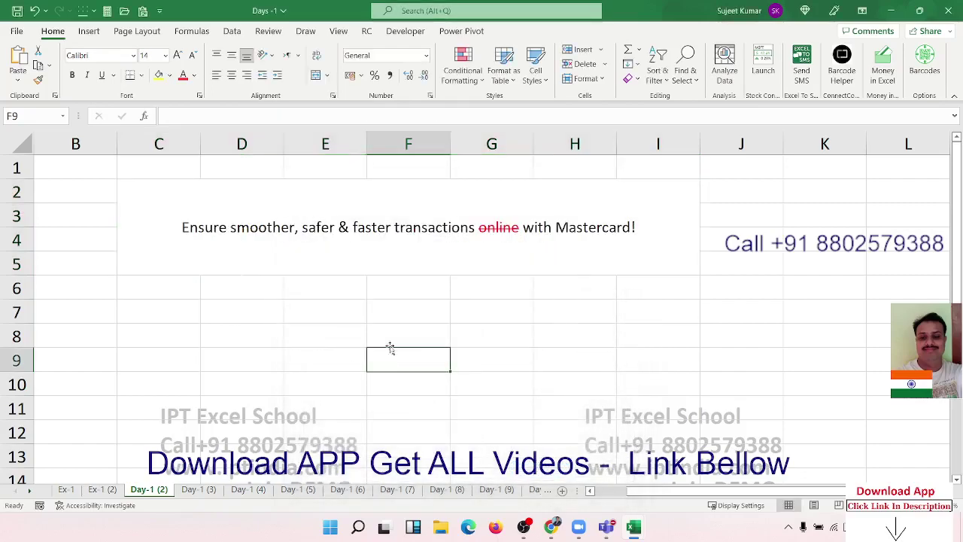
left_click(395, 251)
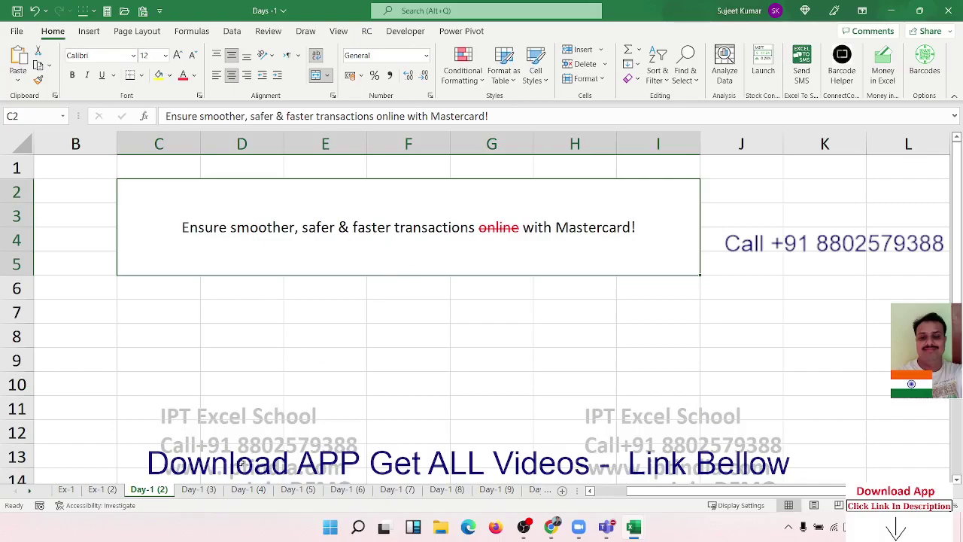
Delete the crossed-out Sales columns F:G on the Day-1 (3) sheet.
left_click(200, 490)
left_click(224, 271)
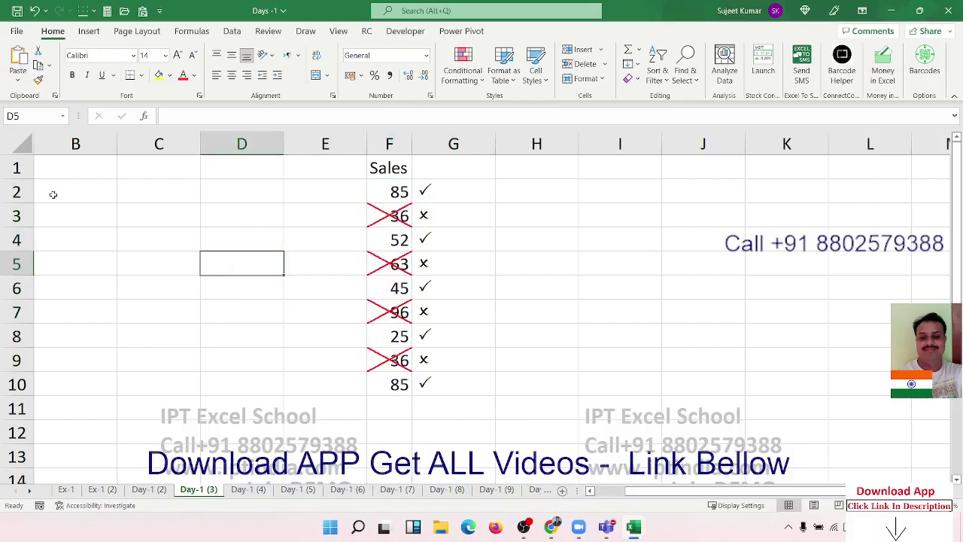
left_click_drag(390, 144, 527, 143)
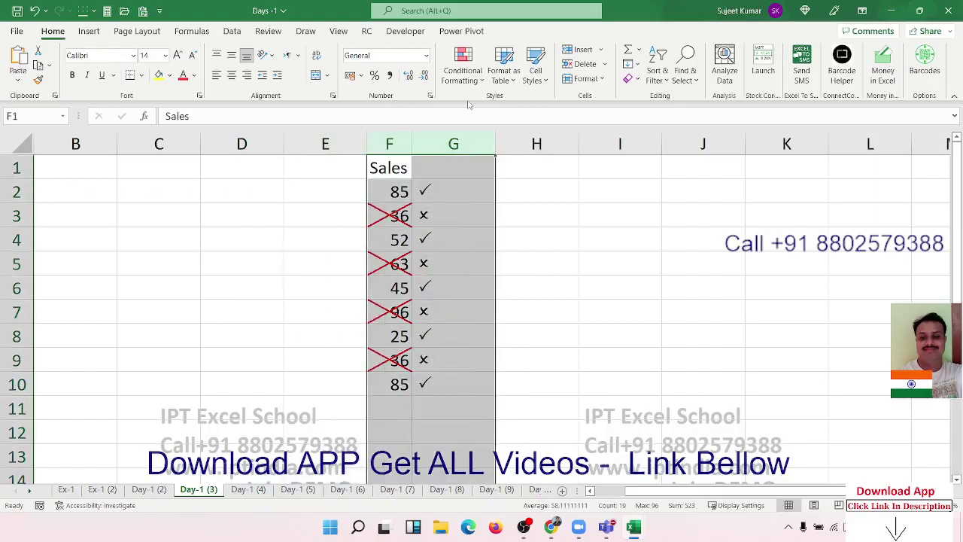
key("ctrl+minus")
key("ctrl+Home")
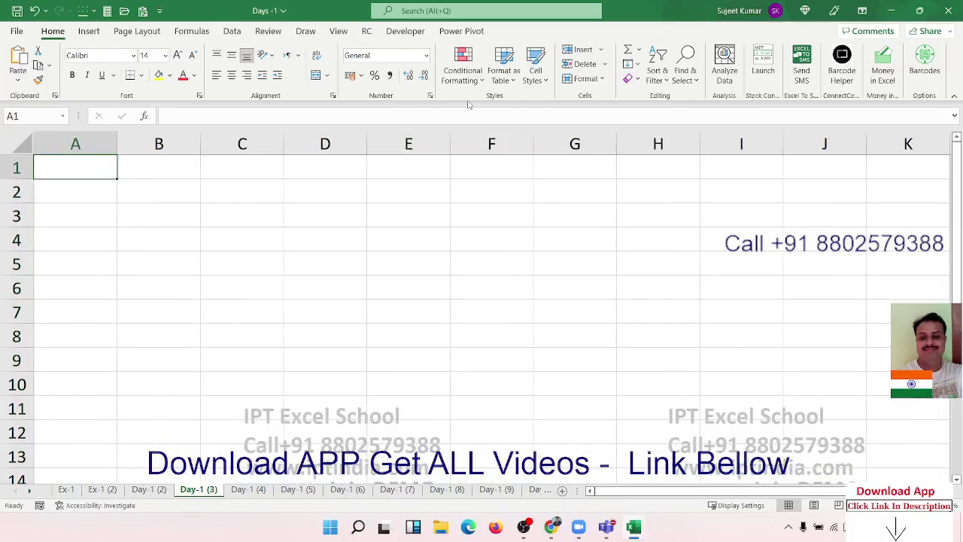
Enter a Sales heading with values 85, 36, 52, 32, 36, 63, 45, 85, 32 in column A.
type("Sales")
key("Return")
type("85")
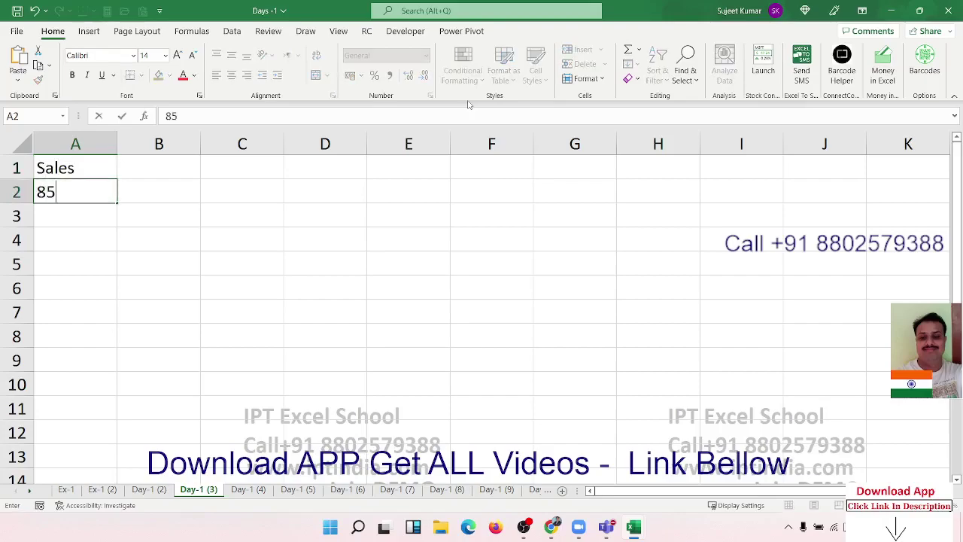
type(" 36 52 32 3")
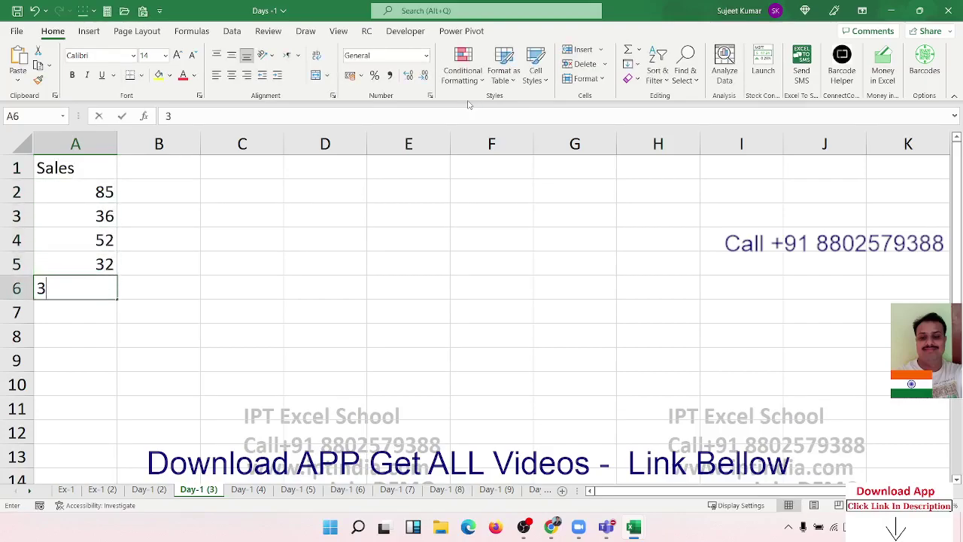
type("6")
key("Return")
type("63")
key("Return")
type("45")
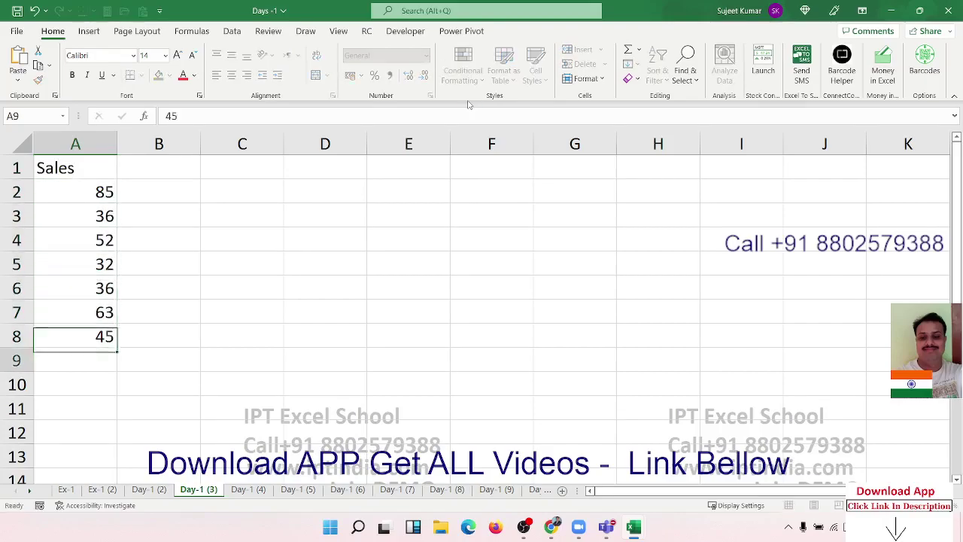
type(" 85 32")
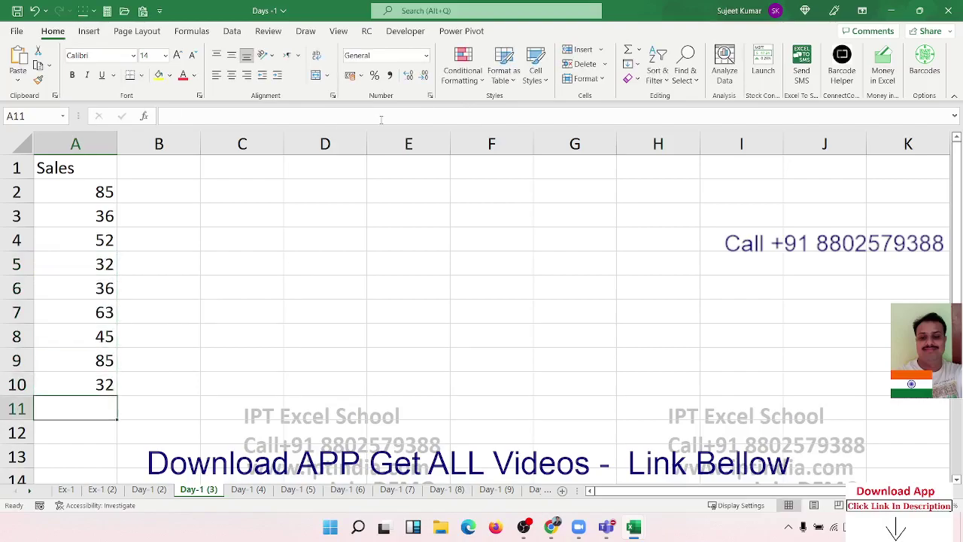
Autofit column A and insert an empty column before the Sales data.
double_click(116, 144)
left_click(68, 141)
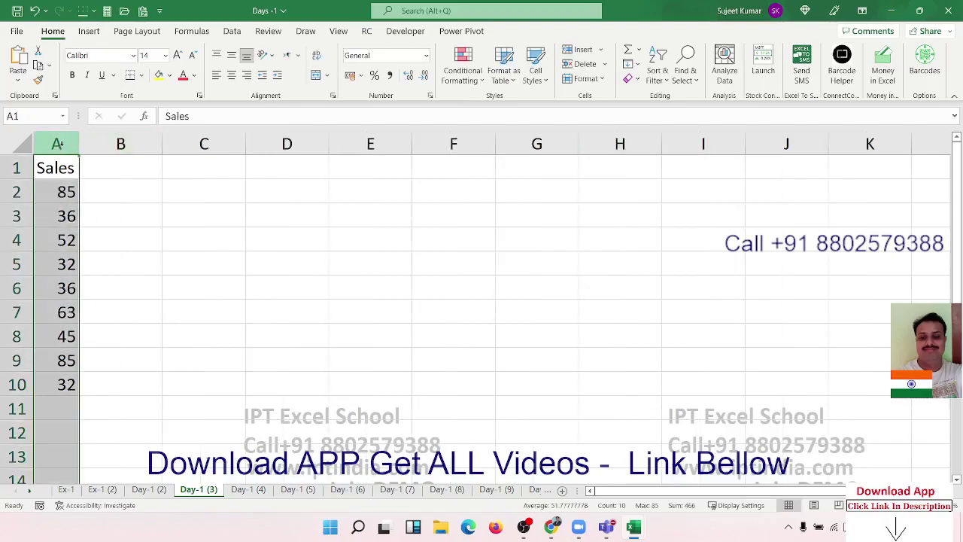
key("ctrl+shift+plus")
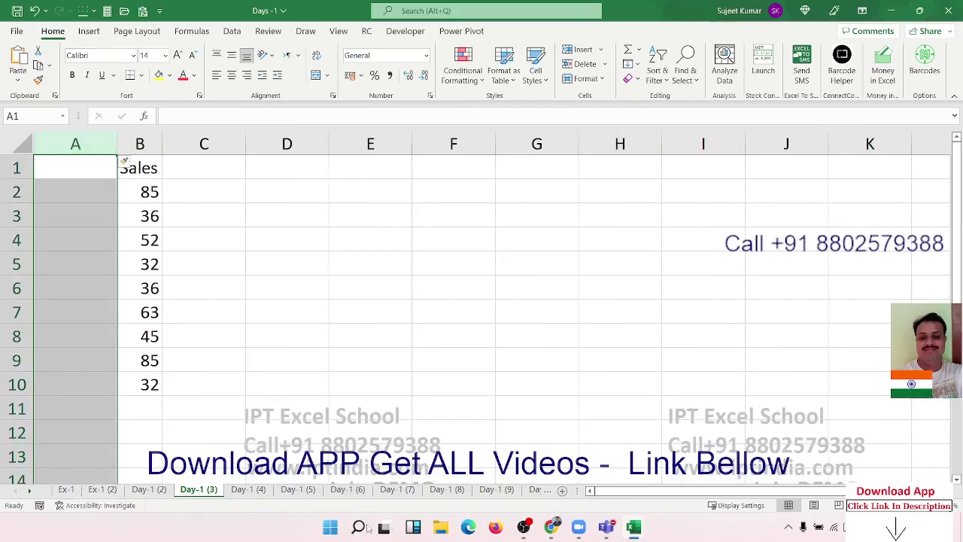
Open the unread WhatsApp chat and watch the contact's issue video.
mouse_move(551, 527)
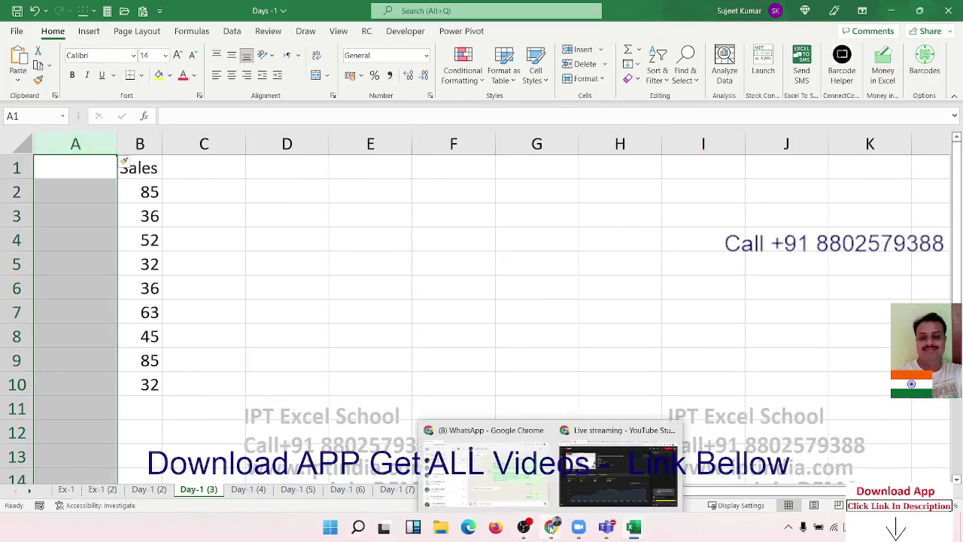
left_click(517, 503)
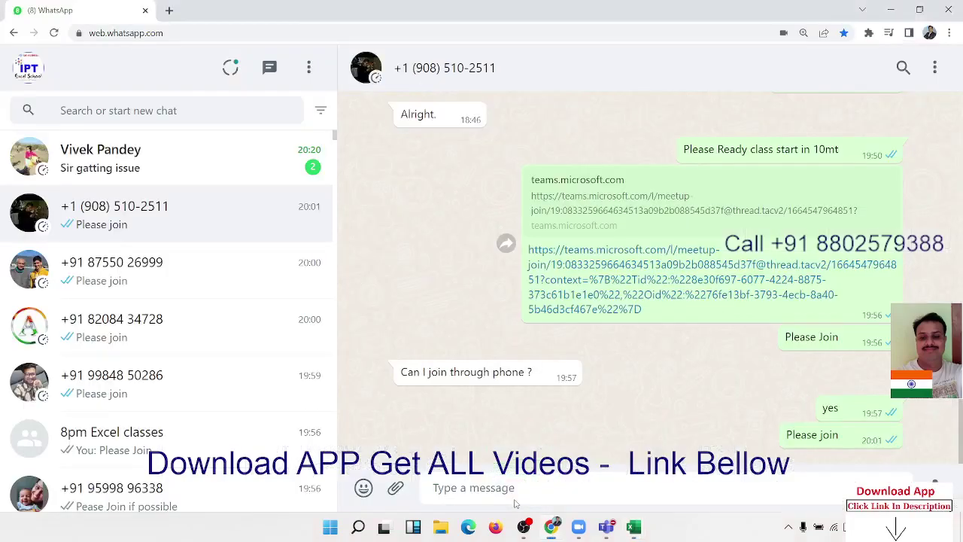
left_click(186, 174)
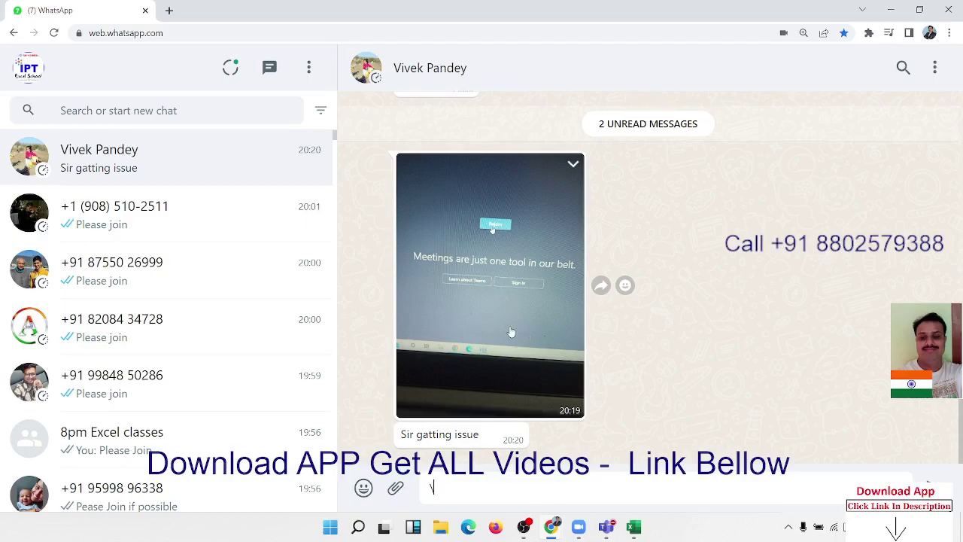
left_click(511, 332)
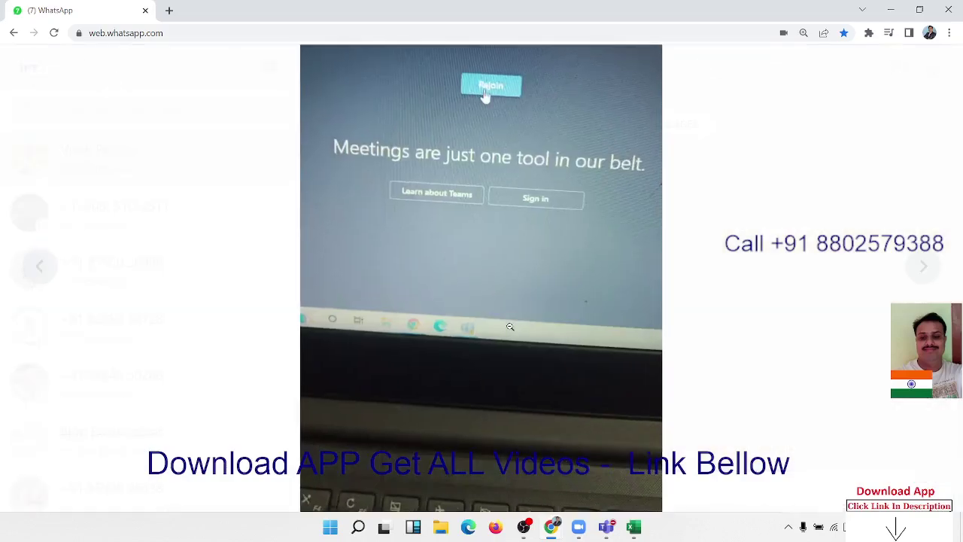
left_click(510, 327)
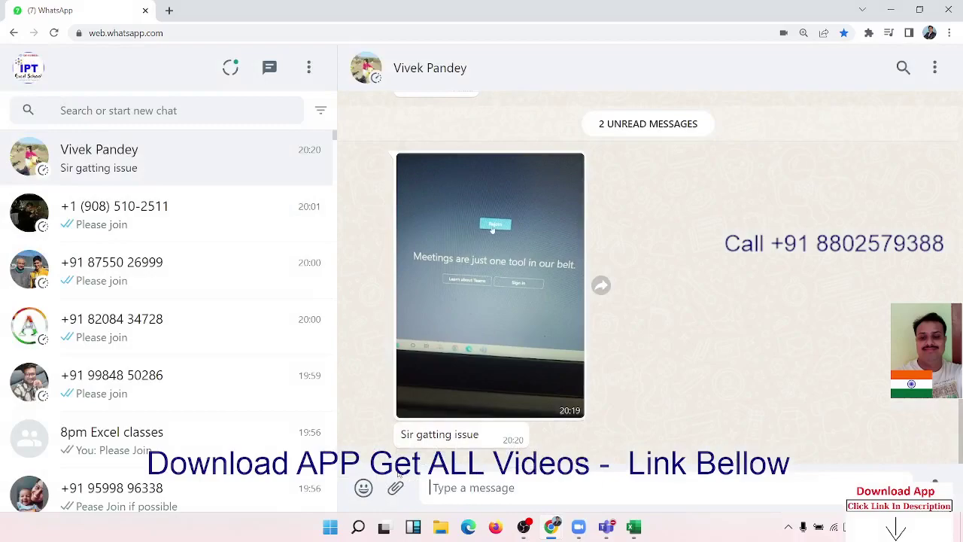
Reply 'restart' to the contact and return to the Excel workbook.
type("restart")
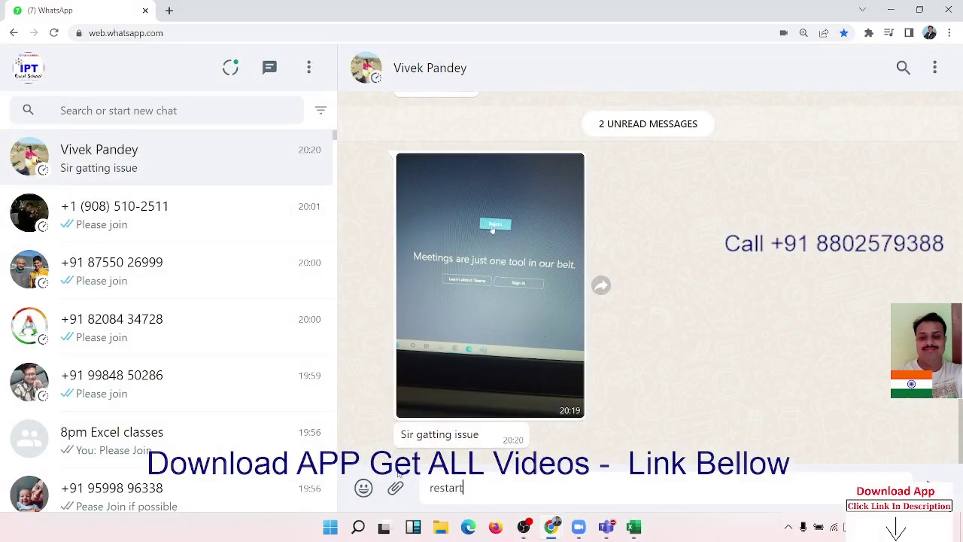
key("Return")
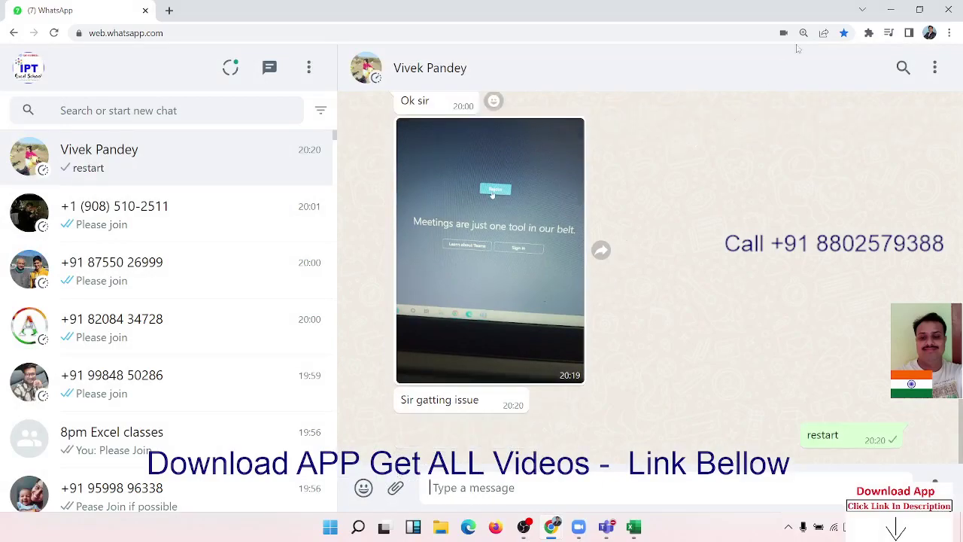
left_click(887, 12)
Select the Sales values B2 through B10, then leave just cell B6 selected.
left_click(265, 217)
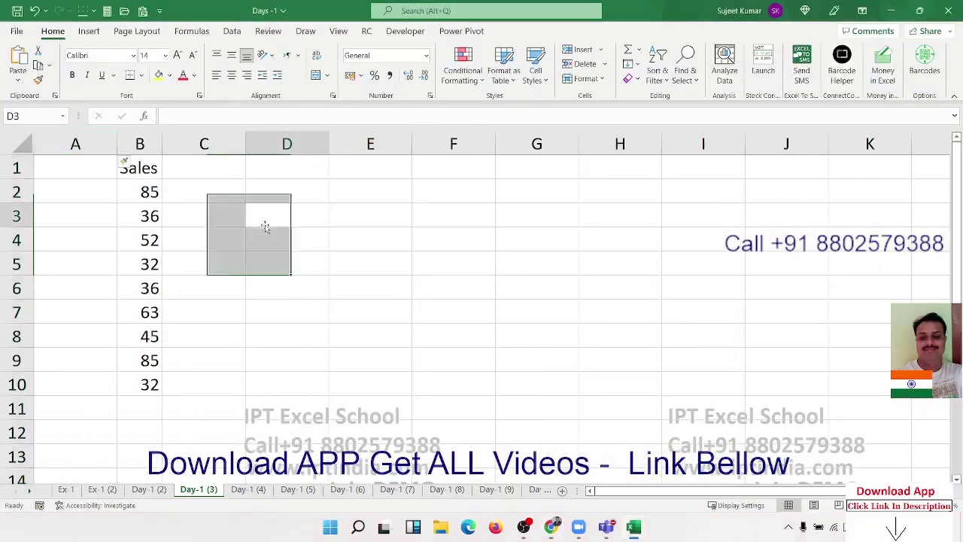
left_click(155, 195)
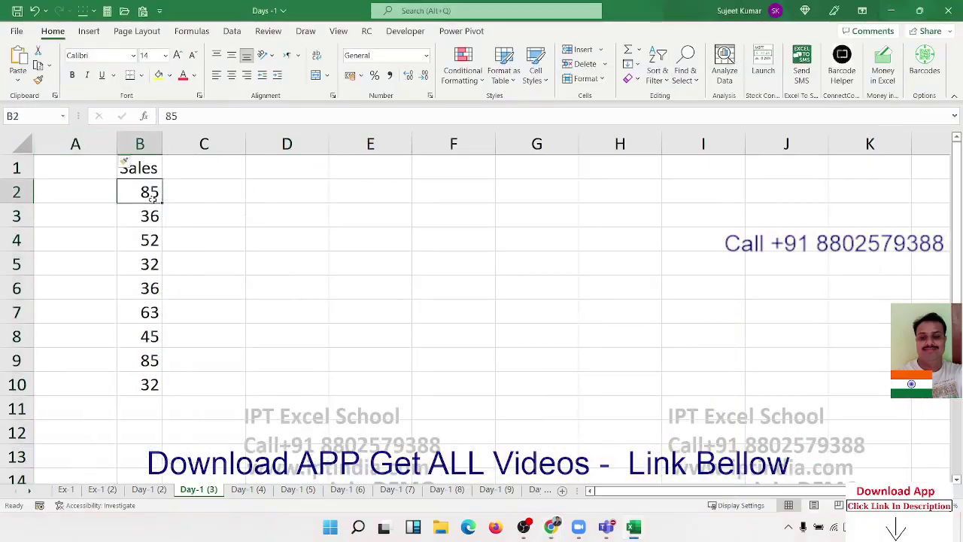
left_click_drag(155, 195, 149, 395)
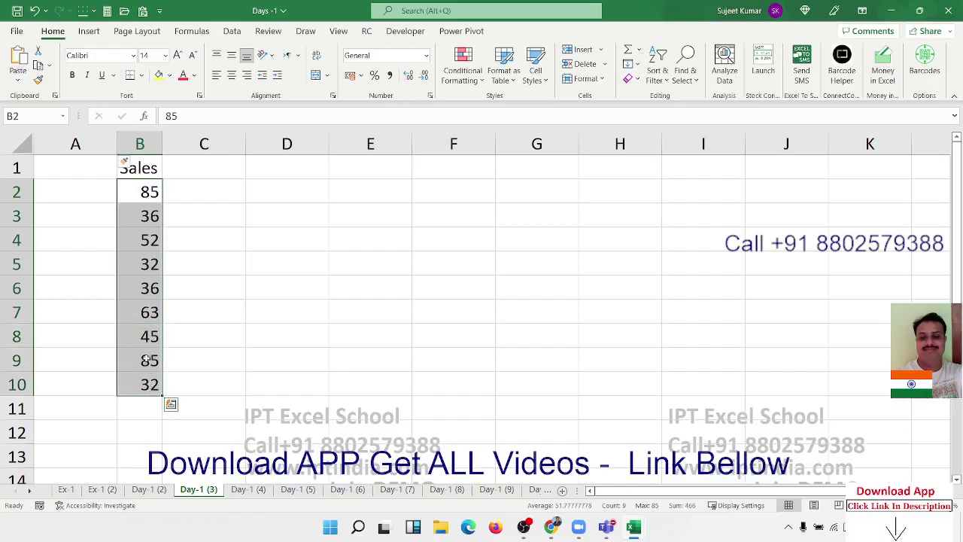
left_click(140, 289)
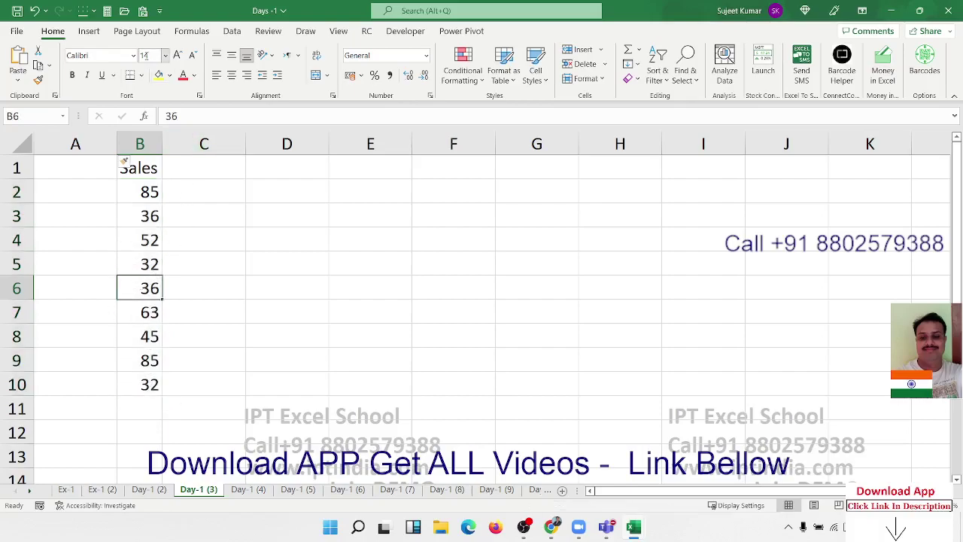
Pick a red drawing pen, ink a stroke across B2's 85, then undo it.
left_click(303, 35)
left_click(110, 65)
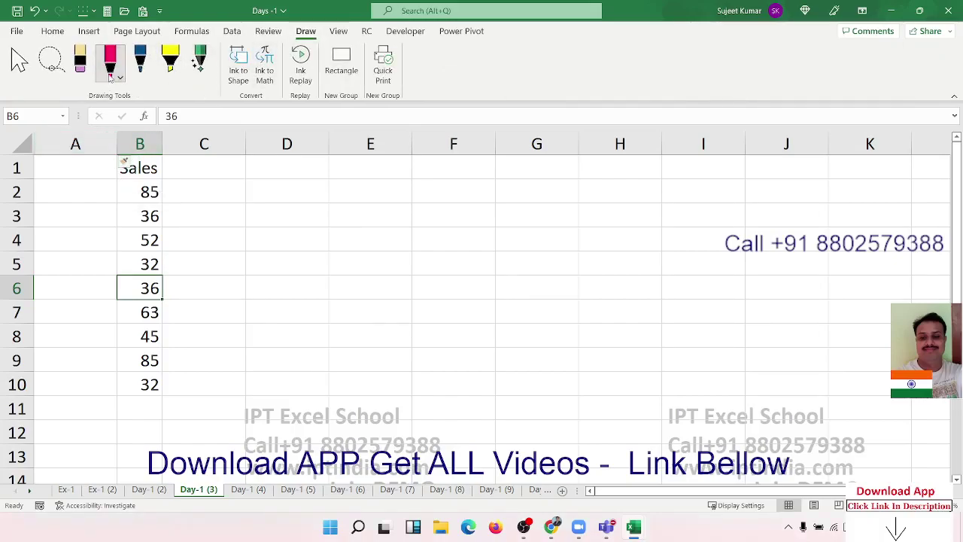
left_click(119, 76)
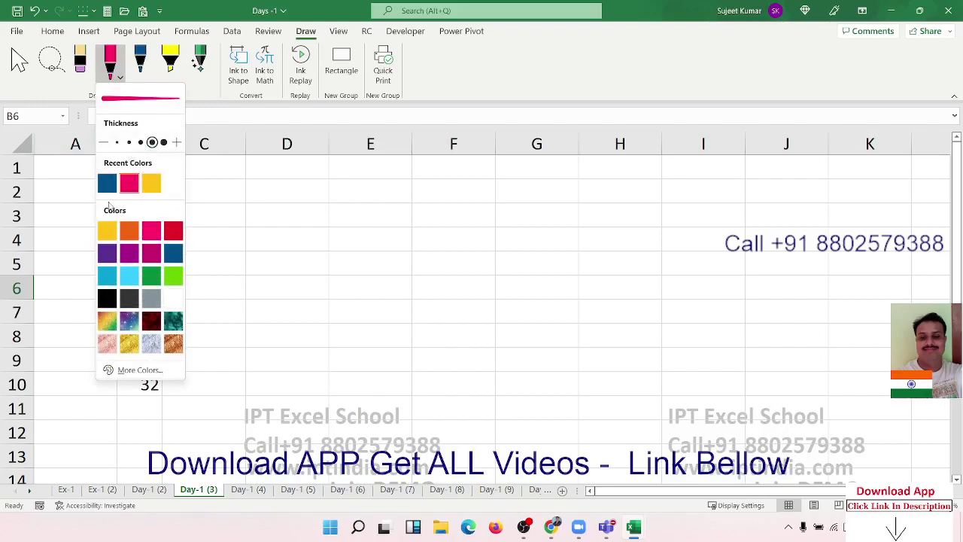
left_click(171, 234)
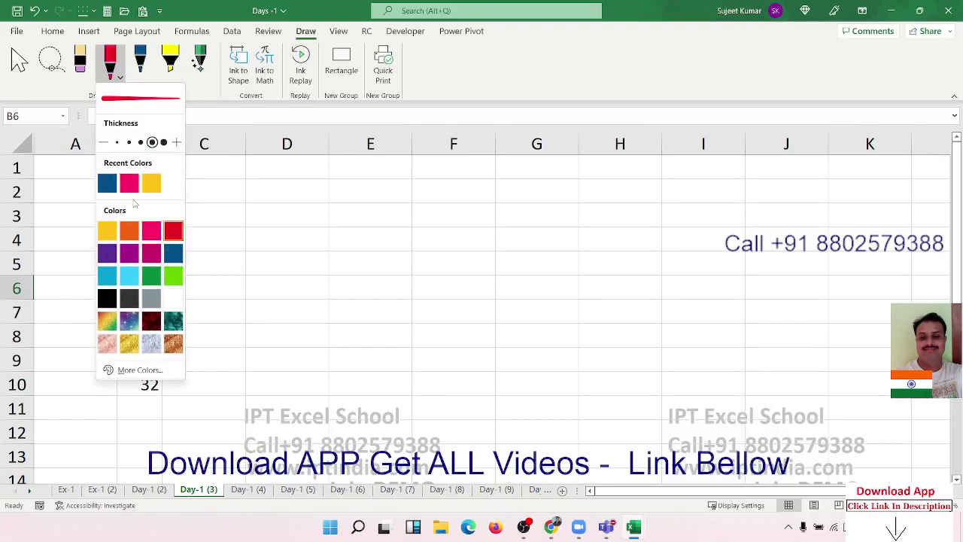
left_click(261, 226)
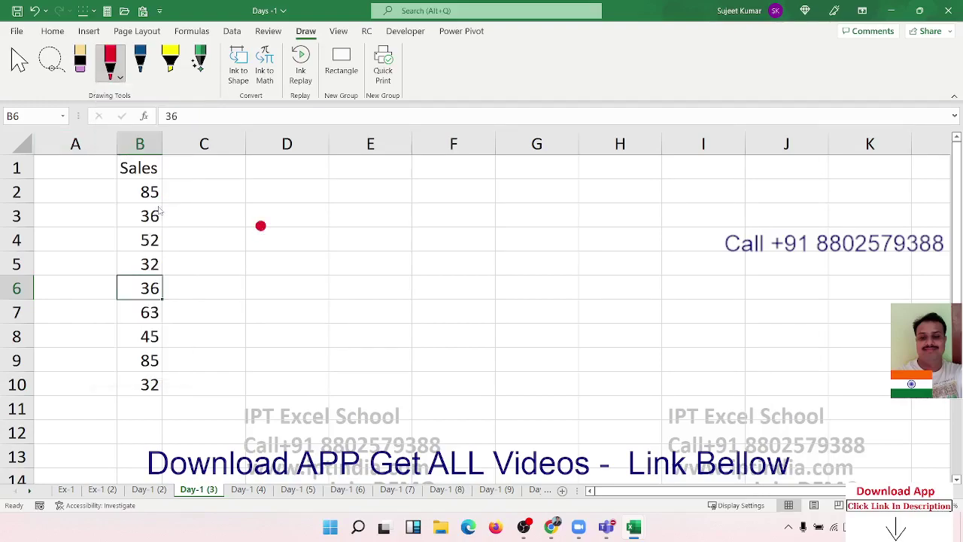
mouse_move(119, 181)
left_mouse_down()
mouse_move(159, 197)
mouse_move(119, 204)
left_mouse_up()
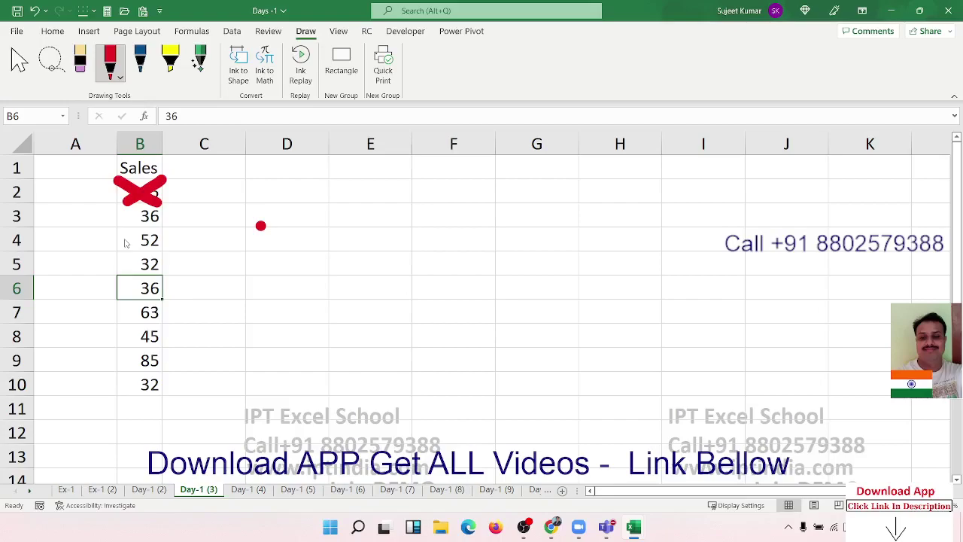
key("ctrl+z")
key("ctrl+z")
key("ctrl+z")
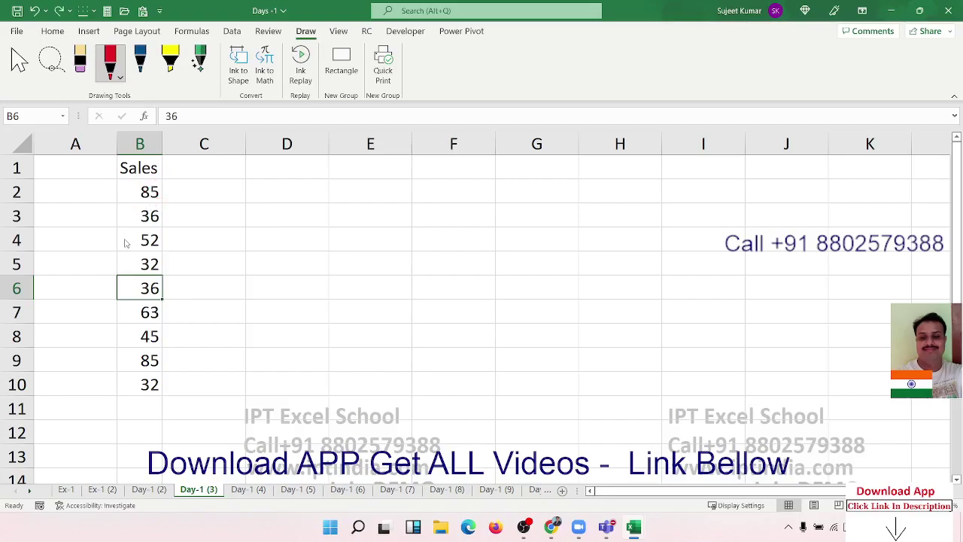
Delete the stray red ink dot and return to the Home commands.
left_click(18, 62)
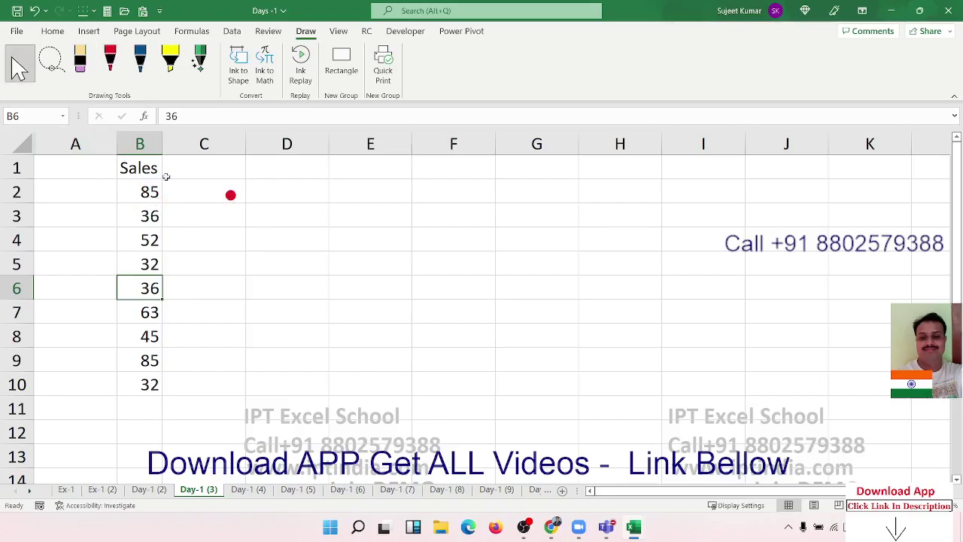
left_click(230, 198)
left_click(230, 195)
key("Delete")
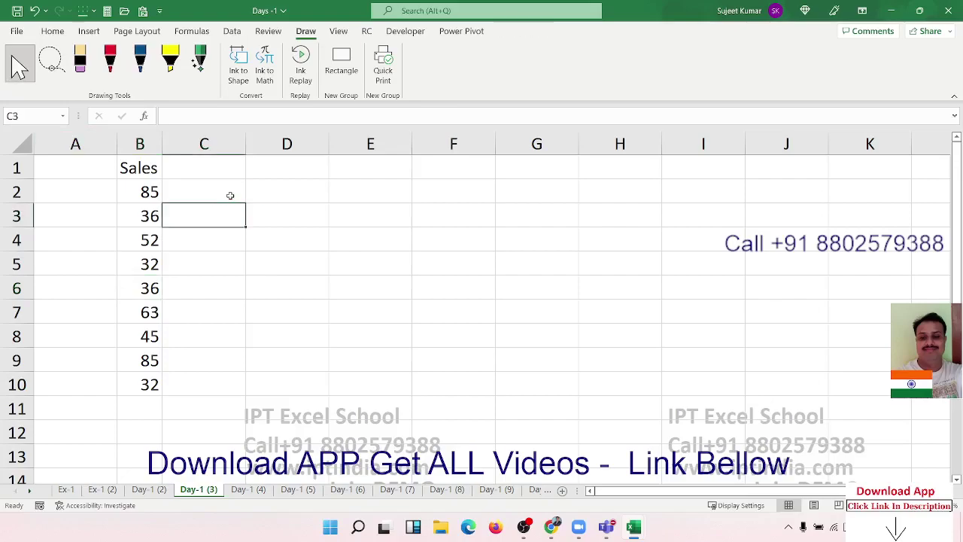
left_click(52, 31)
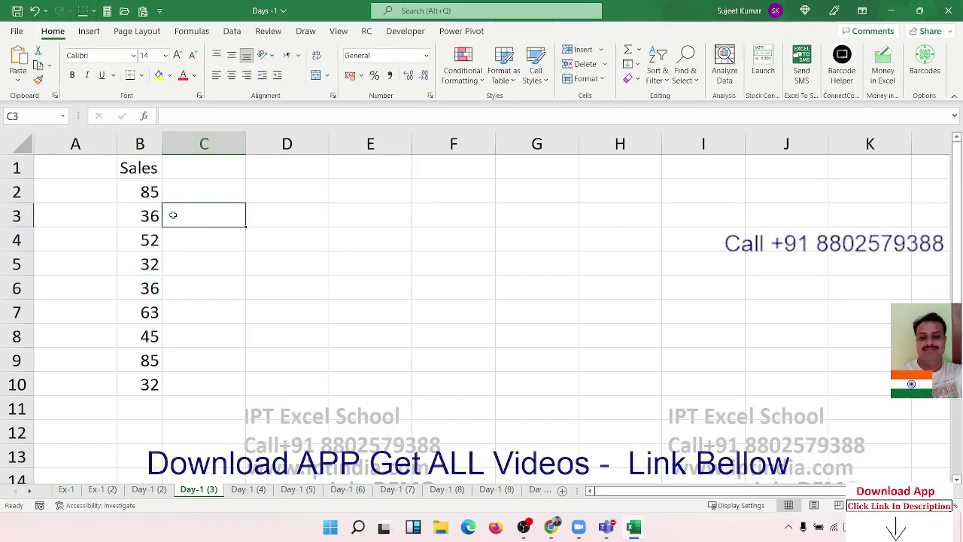
In Format Cells for B2, set thick red borders on both diagonals to form an X.
left_click(153, 195)
right_click(153, 195)
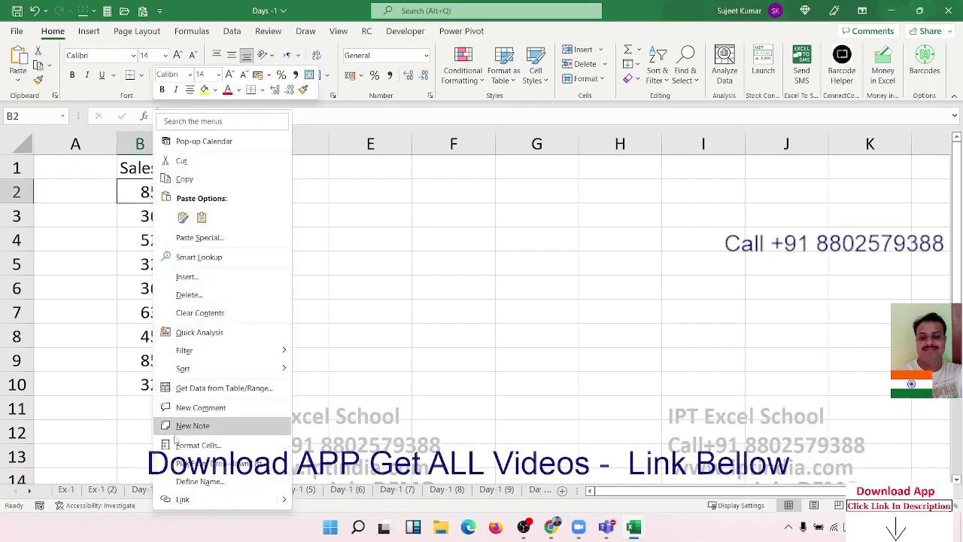
left_click(179, 445)
left_click_drag(192, 204, 423, 140)
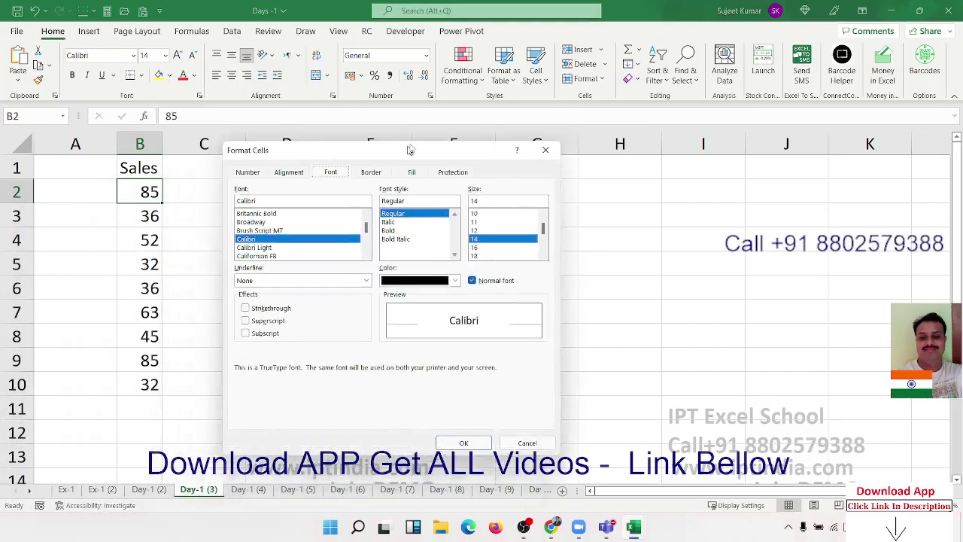
left_click(385, 161)
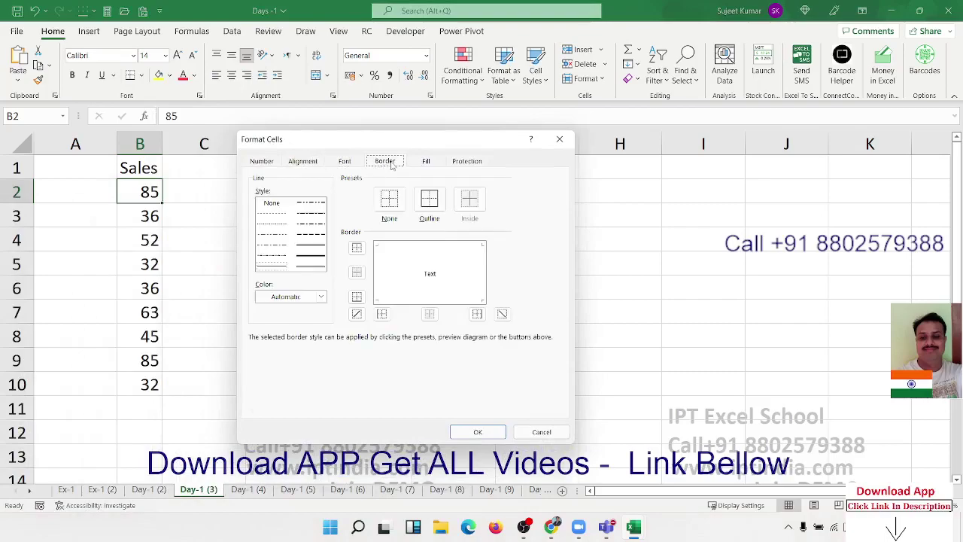
left_click(320, 297)
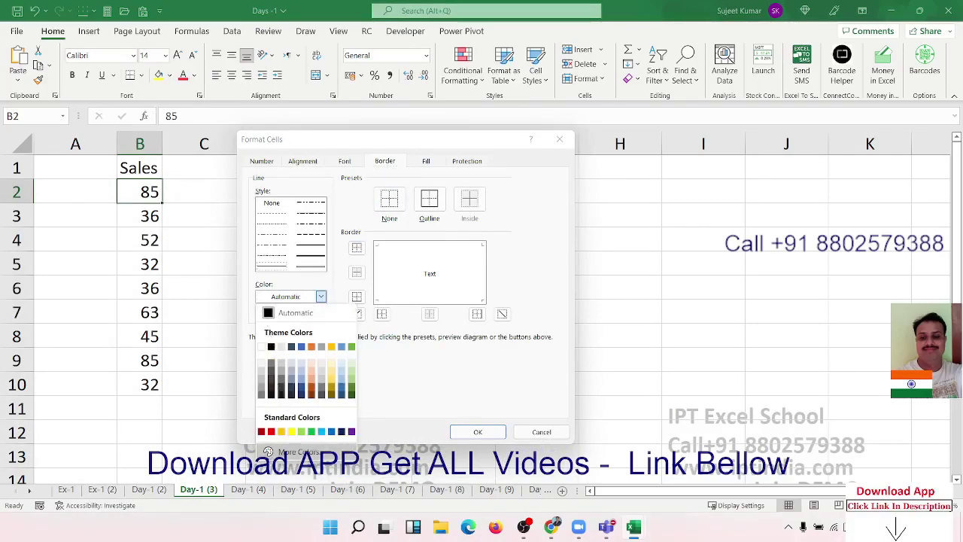
left_click(271, 432)
left_click(311, 256)
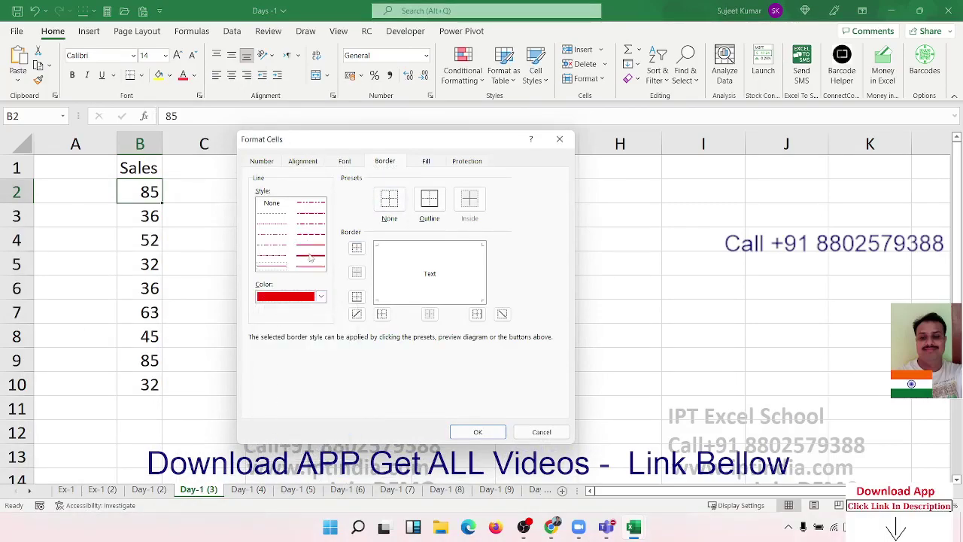
left_click(356, 315)
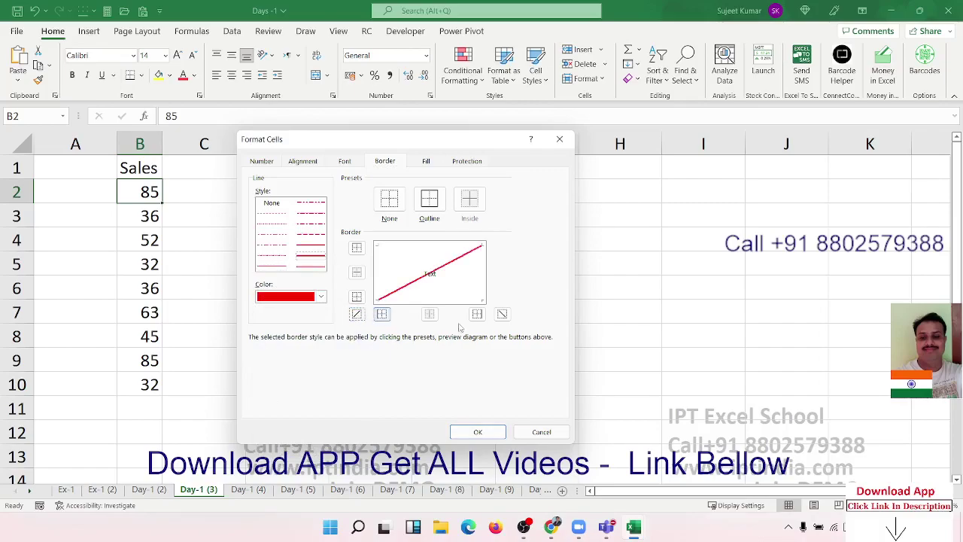
left_click(502, 313)
Glance at the WhatsApp chat, then switch back to Excel's Format Cells dialog.
mouse_move(553, 523)
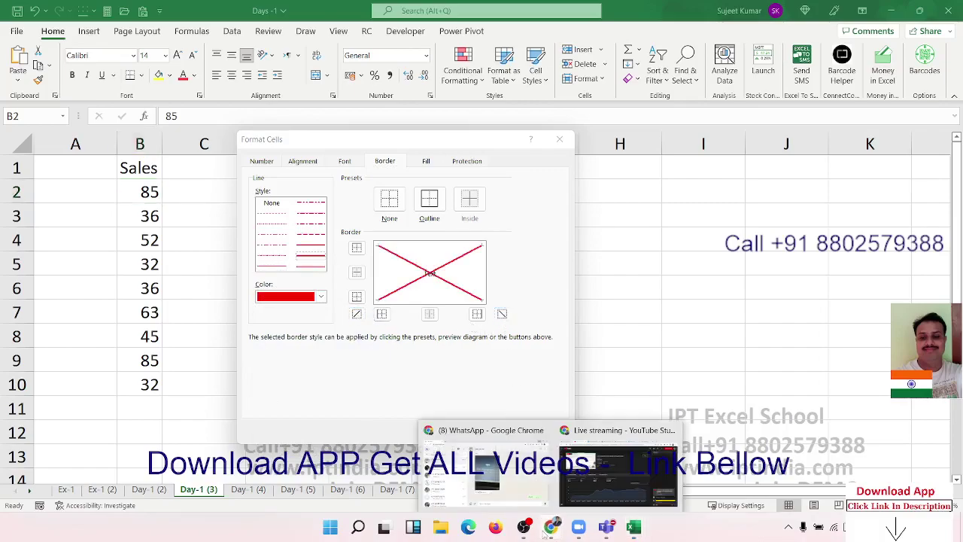
left_click(497, 466)
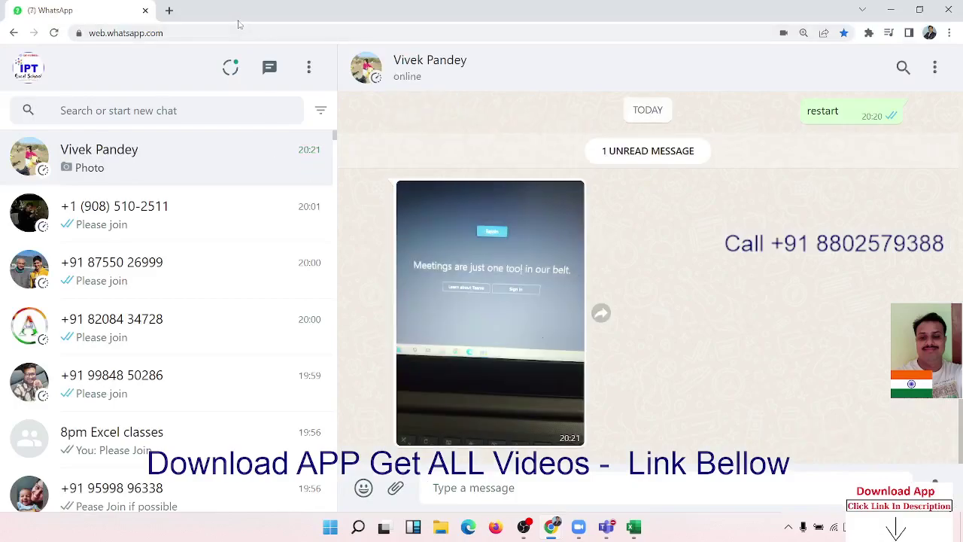
key("alt+Tab")
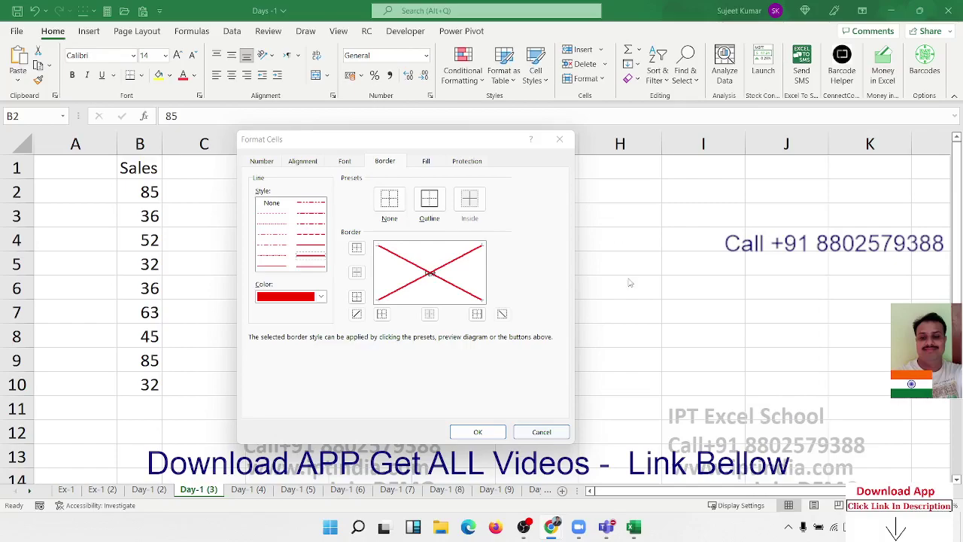
Confirm the red diagonal cross border on B2 and repeat it on B5, B8 and B10 with F4.
left_click(477, 432)
left_click(130, 259)
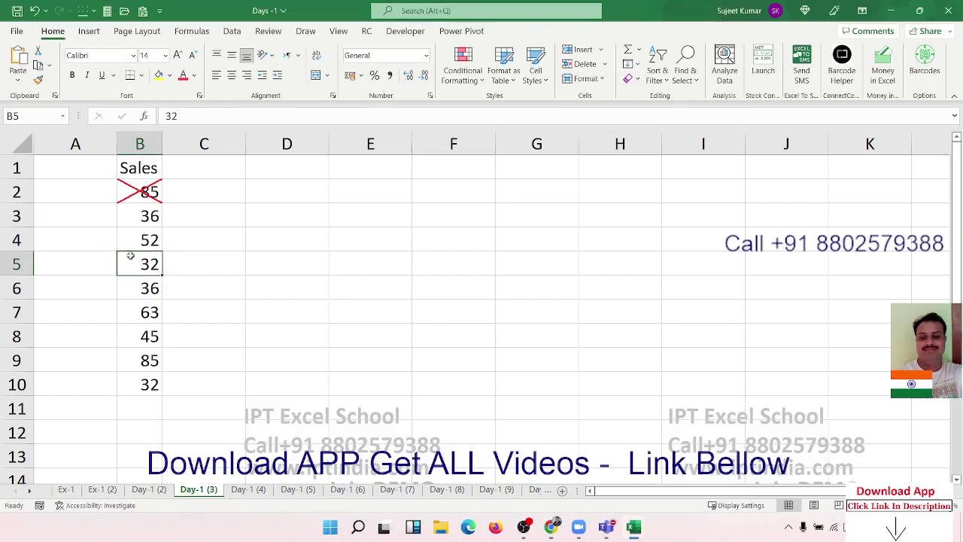
left_click(131, 255)
left_click(140, 340)
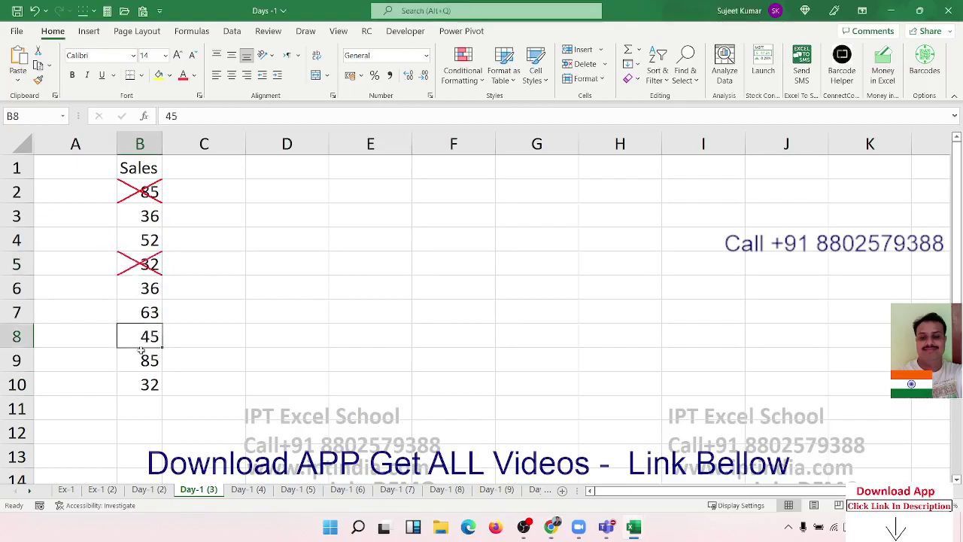
key("F4")
left_click(614, 531)
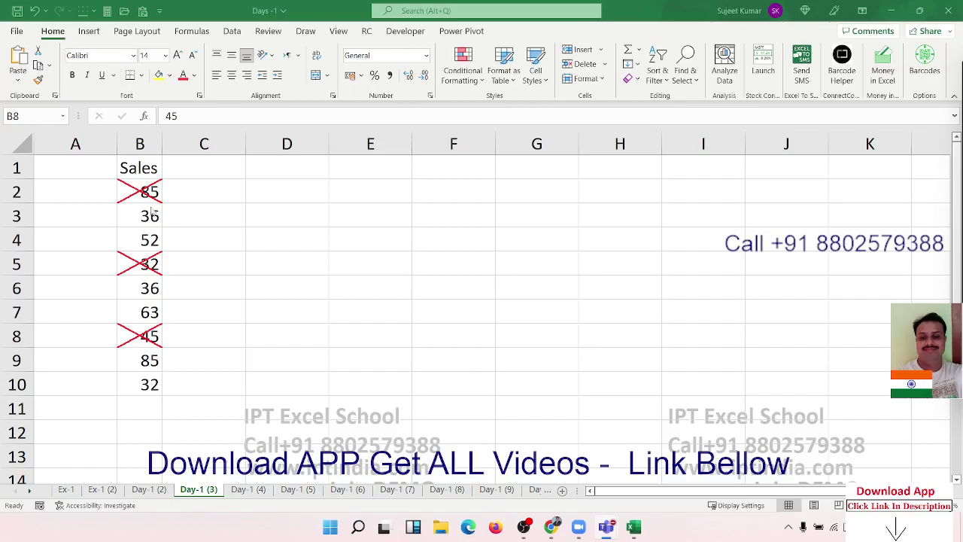
left_click(145, 387)
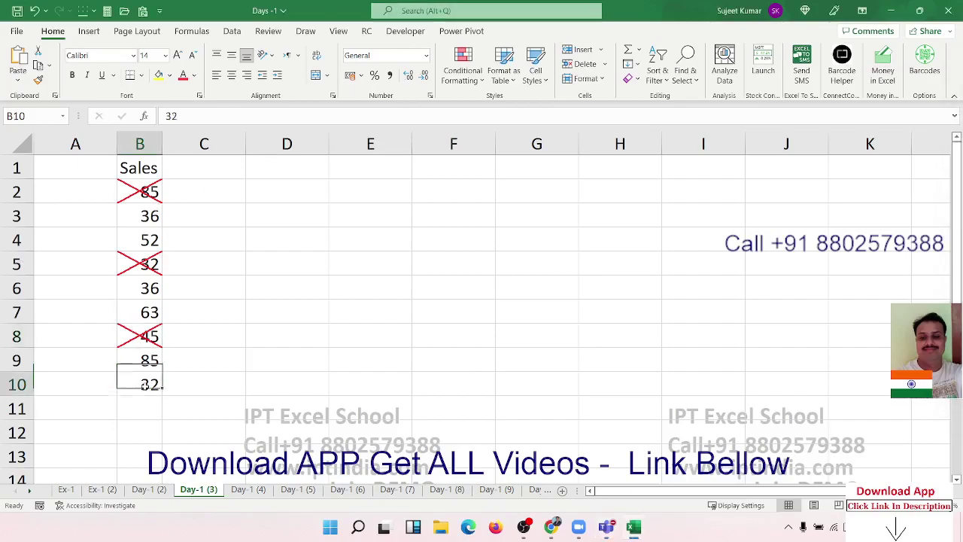
key("F4")
left_click(228, 298)
left_click(143, 218)
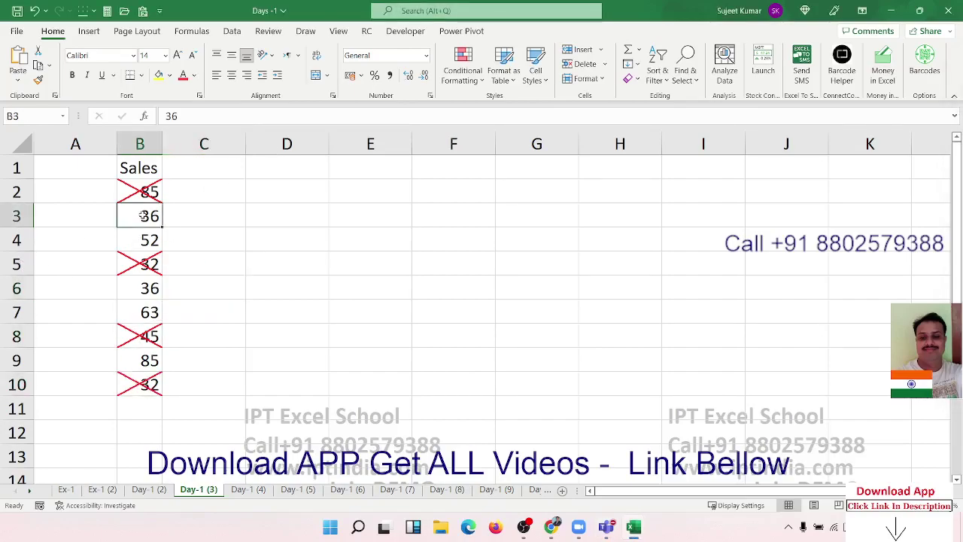
right_click(143, 219)
Give B3 a light green left edge and upward diagonal border forming a tick mark.
left_click(214, 445)
left_click_drag(217, 206, 503, 147)
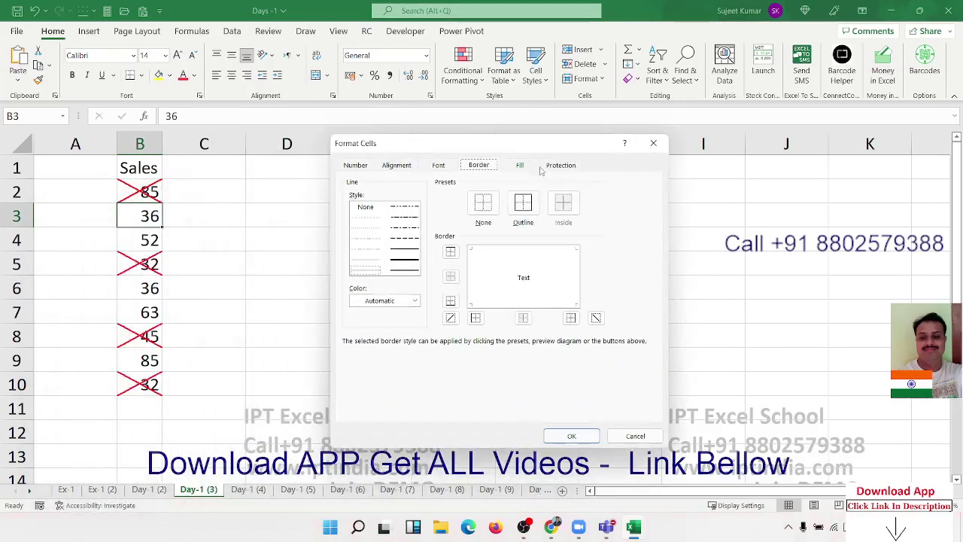
left_click(384, 301)
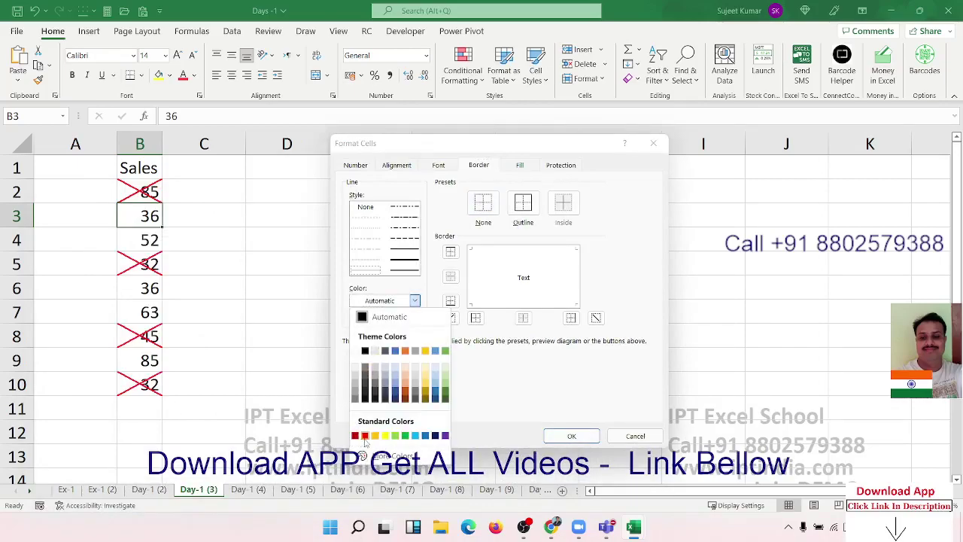
left_click(395, 436)
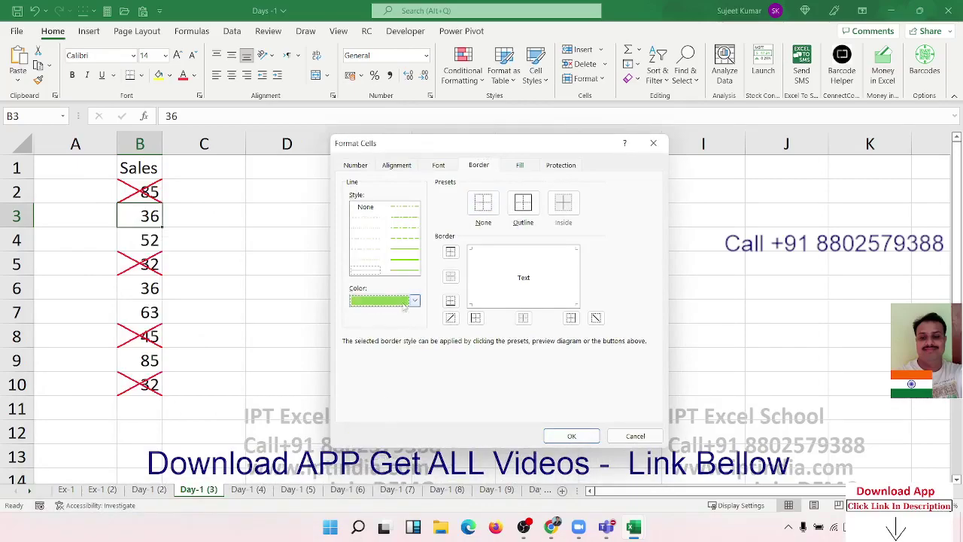
left_click(405, 271)
left_click(476, 317)
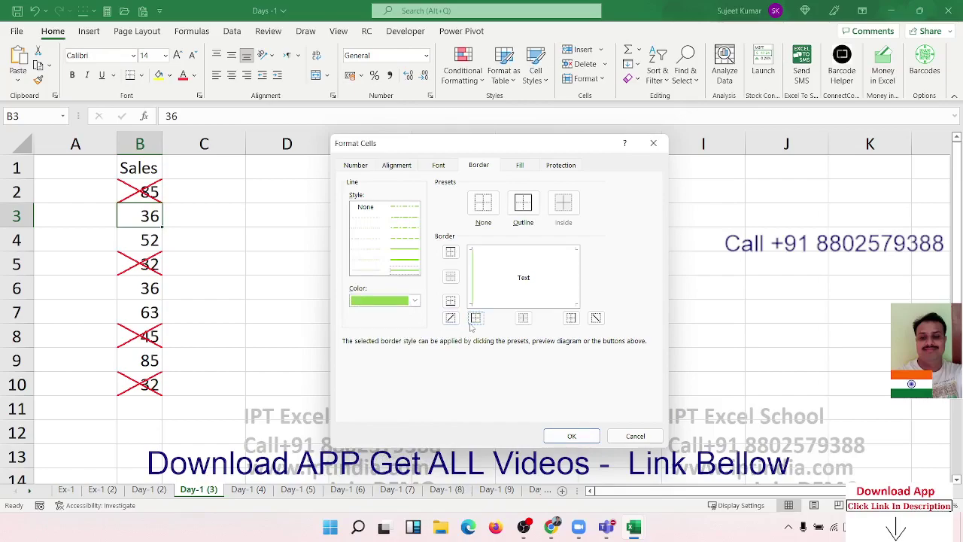
left_click(399, 262)
left_click(451, 319)
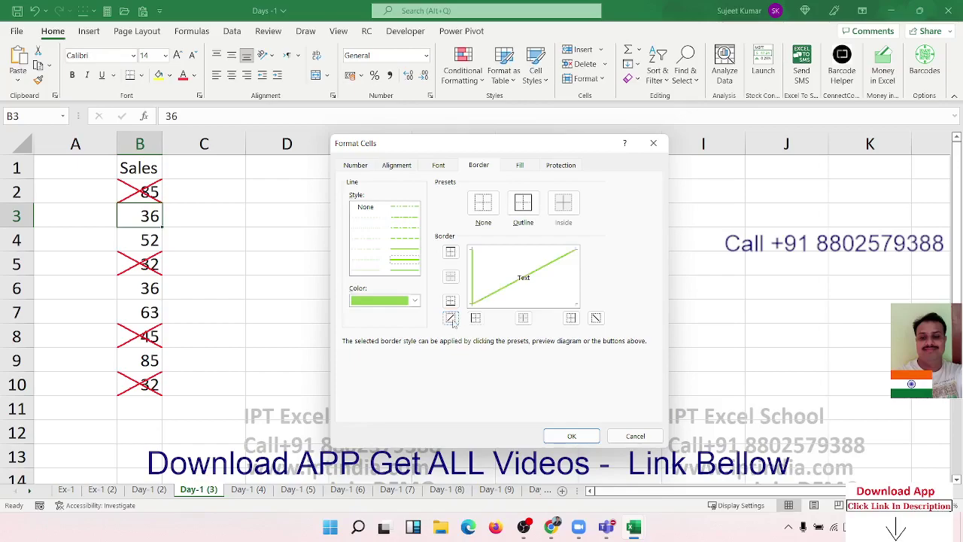
left_click(572, 437)
left_click(181, 234)
left_click(193, 310)
left_click(187, 382)
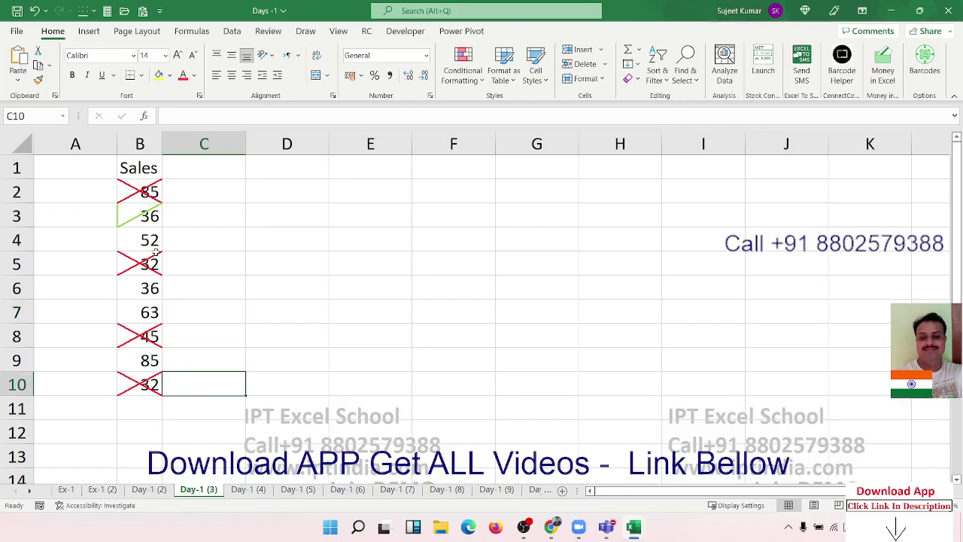
Select the Sales values in B2:B10.
left_click(182, 211)
left_click(148, 194)
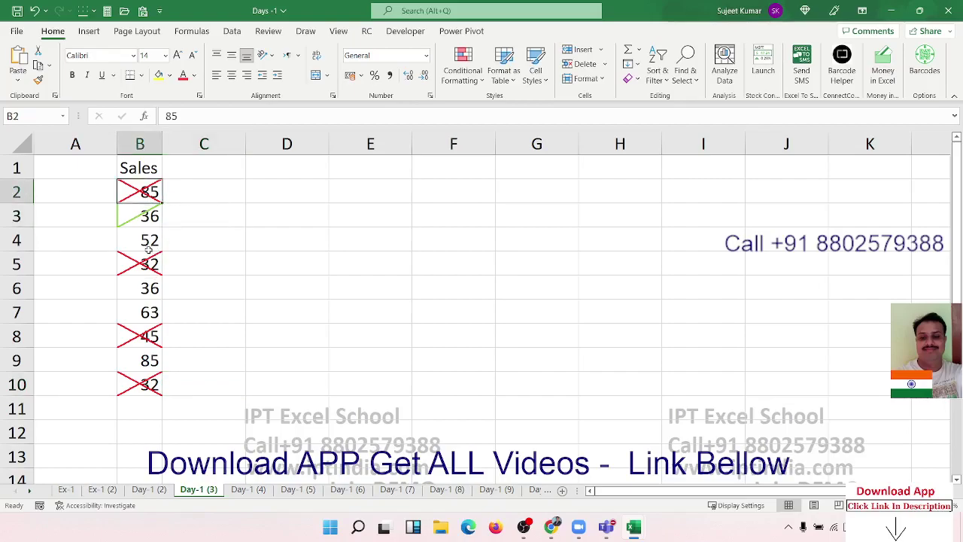
left_click(146, 240)
left_click(143, 311)
left_click(139, 361)
left_click(137, 385)
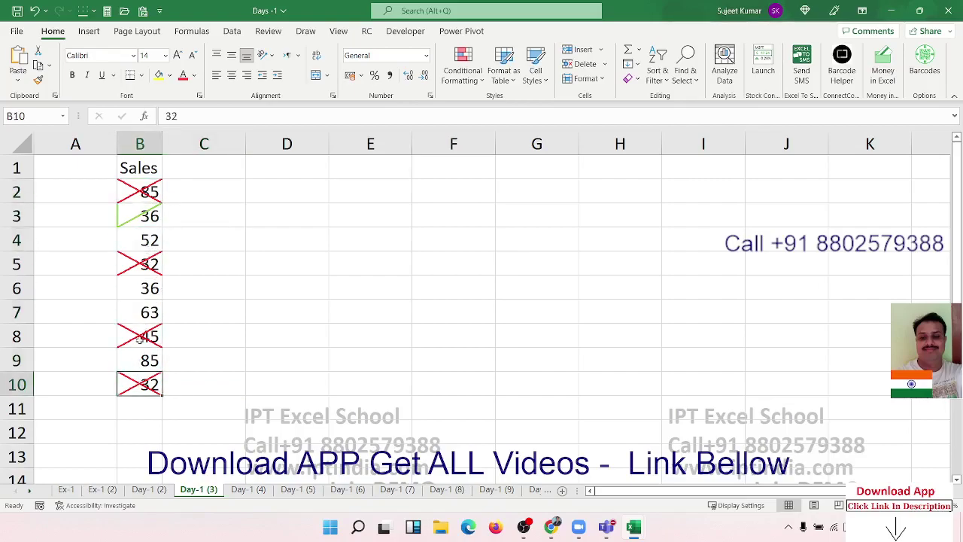
left_click(141, 235)
left_click(148, 196)
left_click(172, 184)
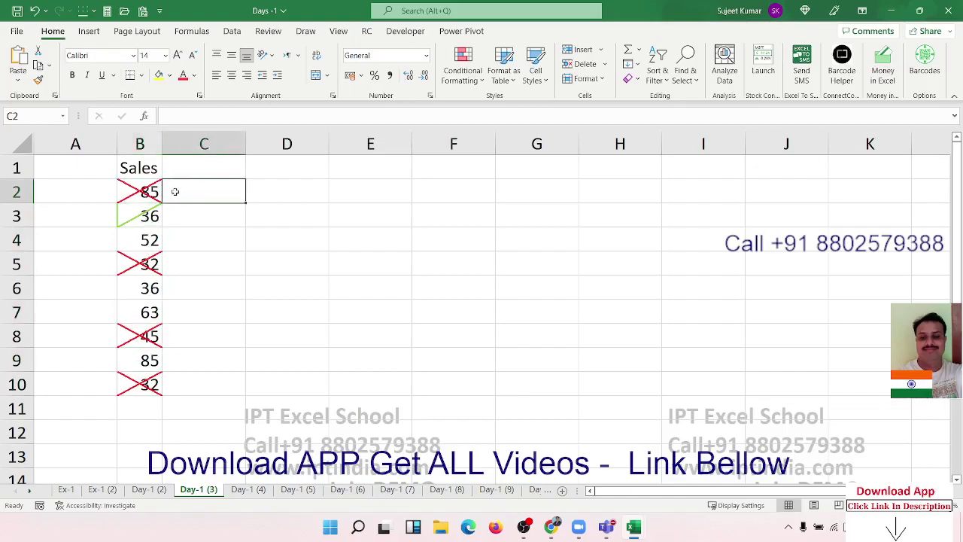
left_click_drag(157, 193, 155, 384)
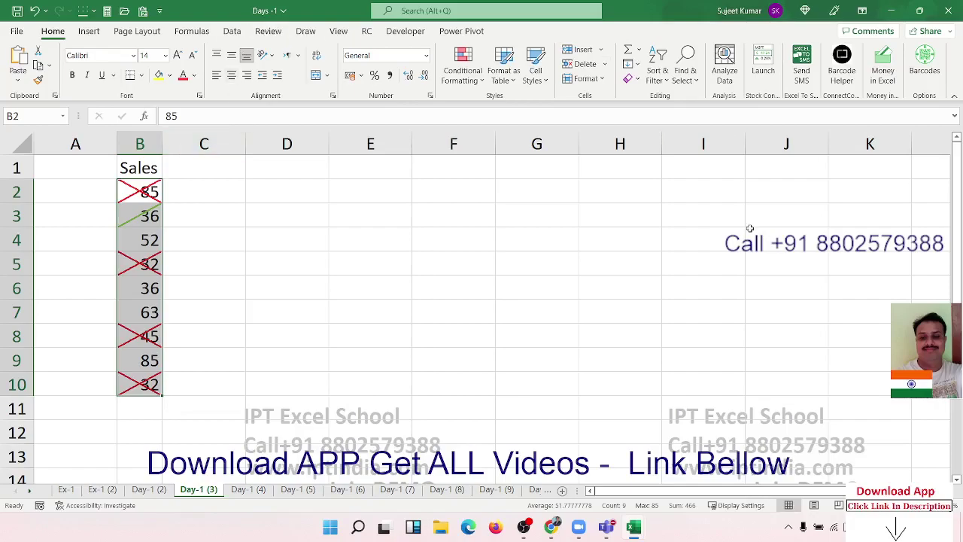
Enter the letter O in C2 and P in C3.
left_click(197, 196)
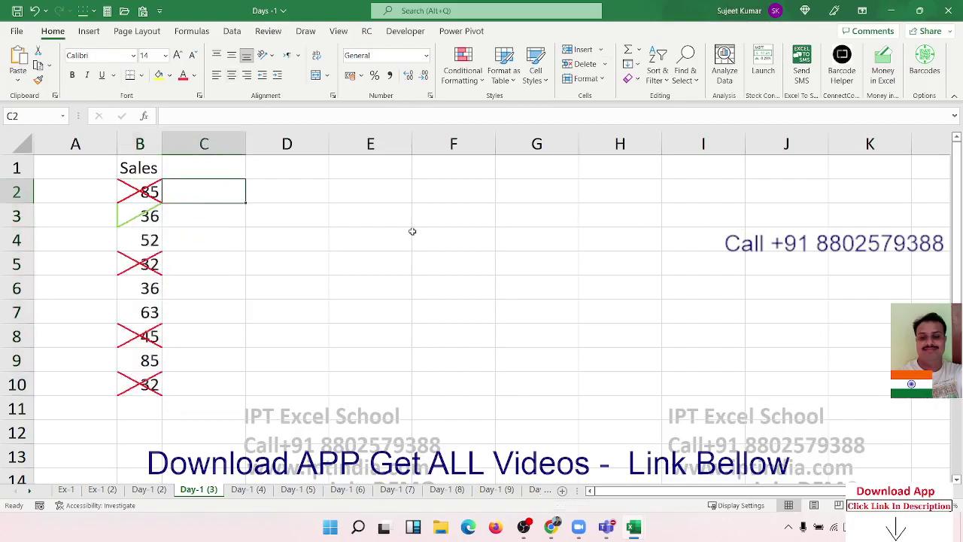
type("=")
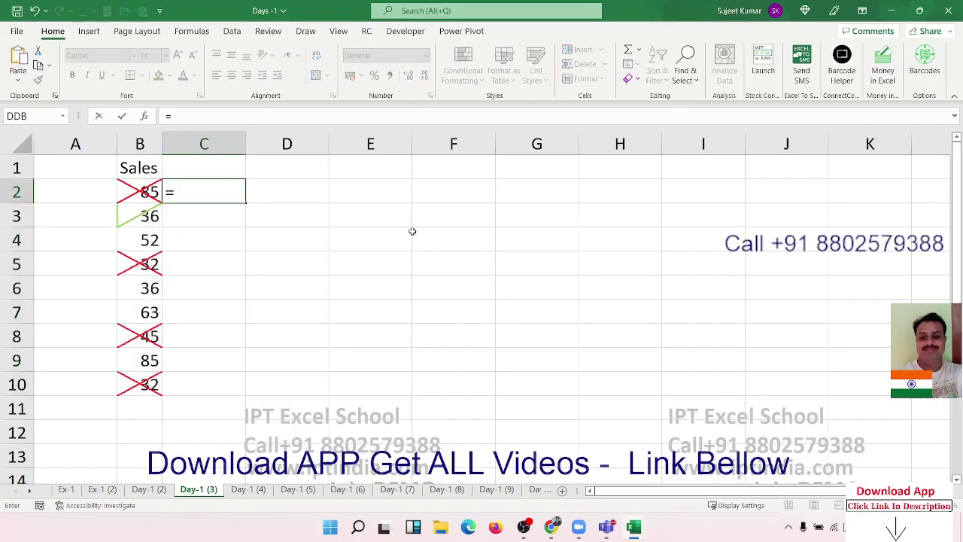
key("Escape")
type("P")
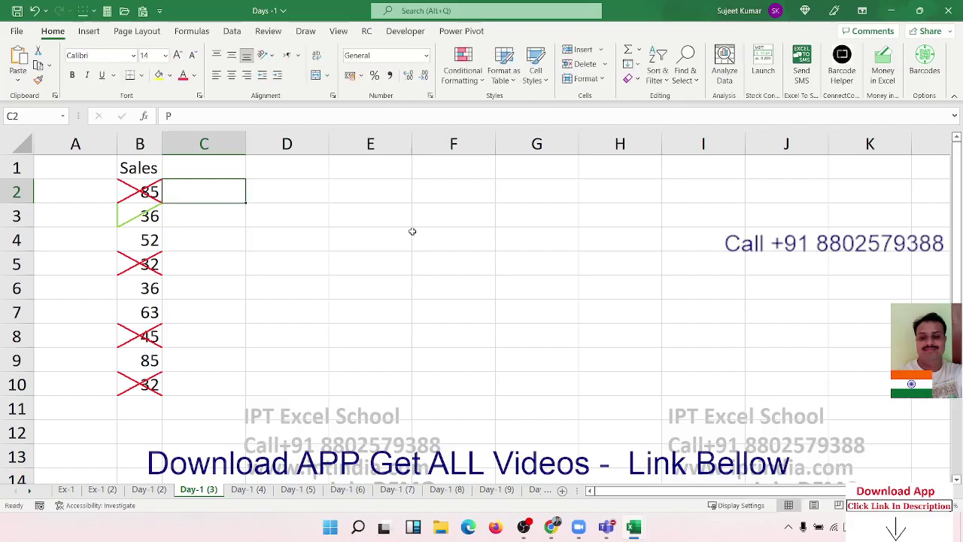
type("O")
key("BackSpace")
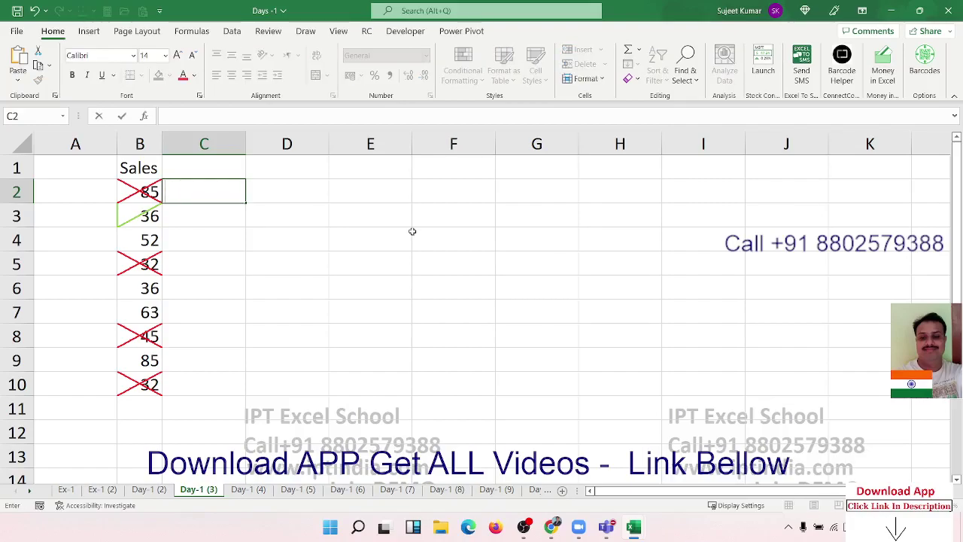
type("O")
key("Return")
type("P")
key("Return")
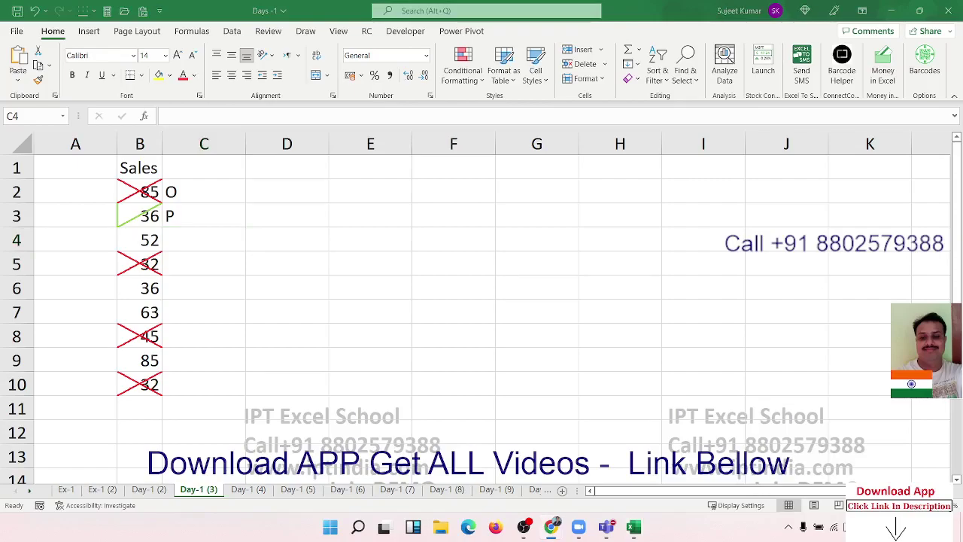
Fill the O/P pair from C2:C3 down to C10.
left_click(222, 188)
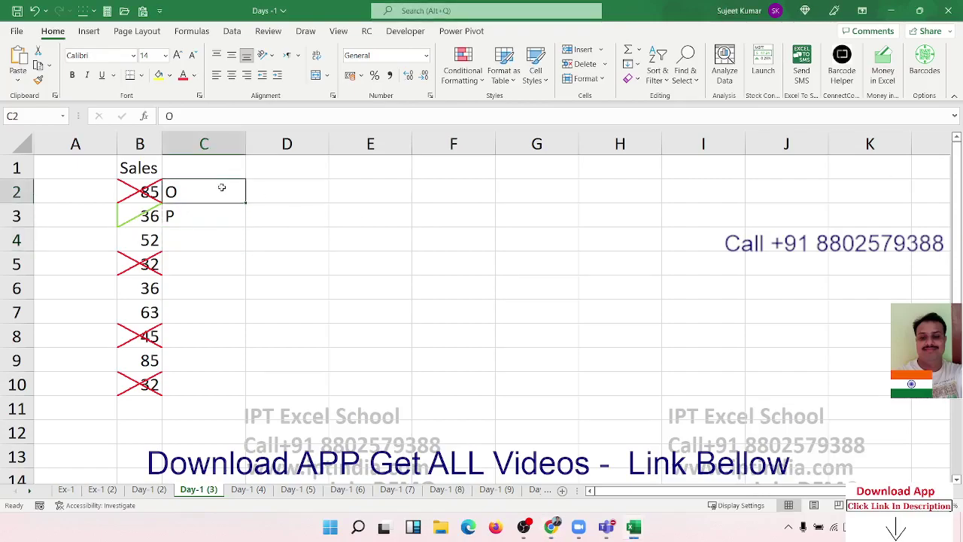
left_click_drag(222, 204, 241, 393)
left_click(253, 236)
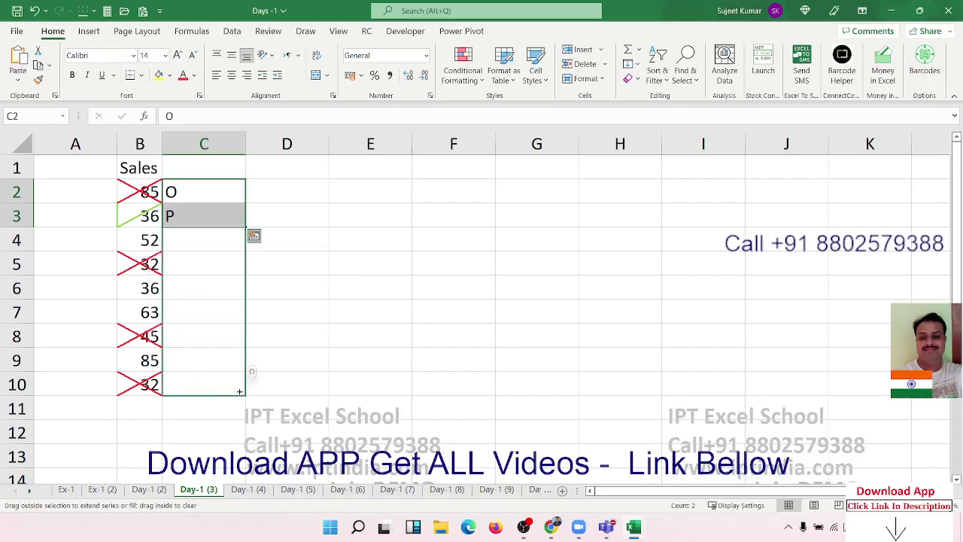
Set C2:C10 to the Wingdings 2 font so O and P display as cross and tick symbols.
left_click(18, 81)
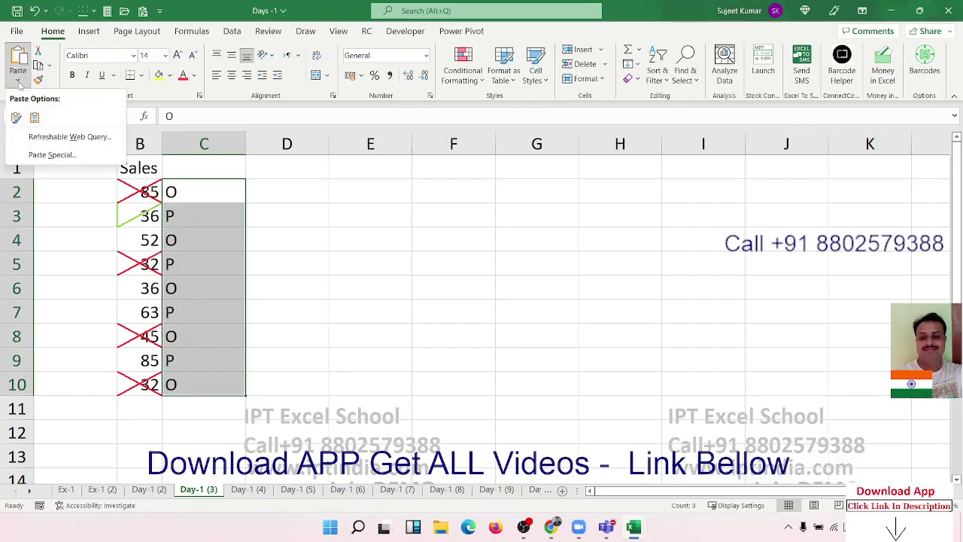
left_click(21, 82)
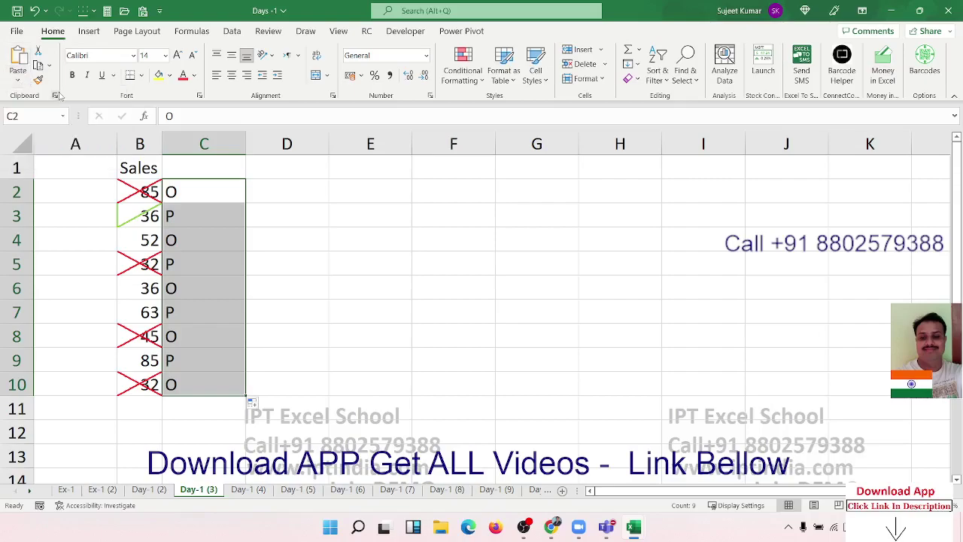
left_click(56, 95)
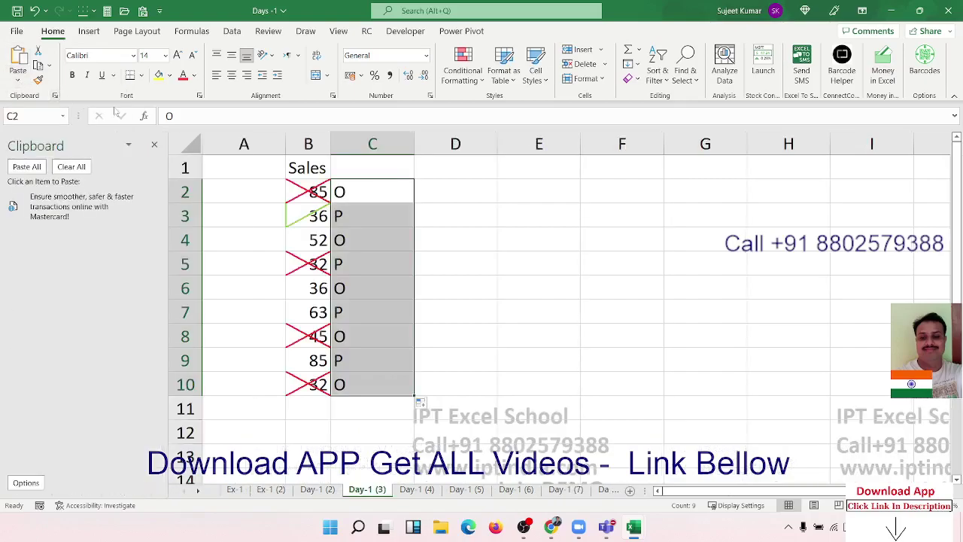
left_click(55, 96)
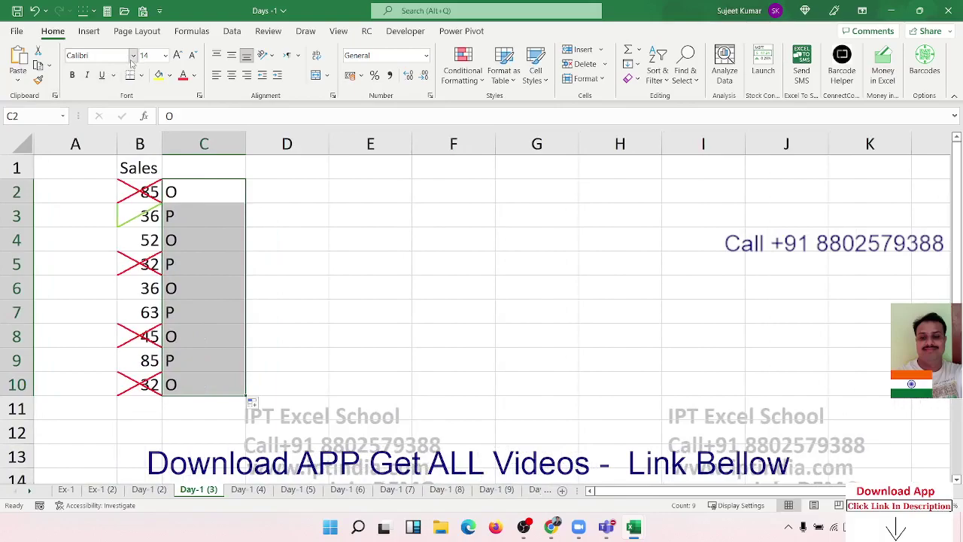
left_click(133, 56)
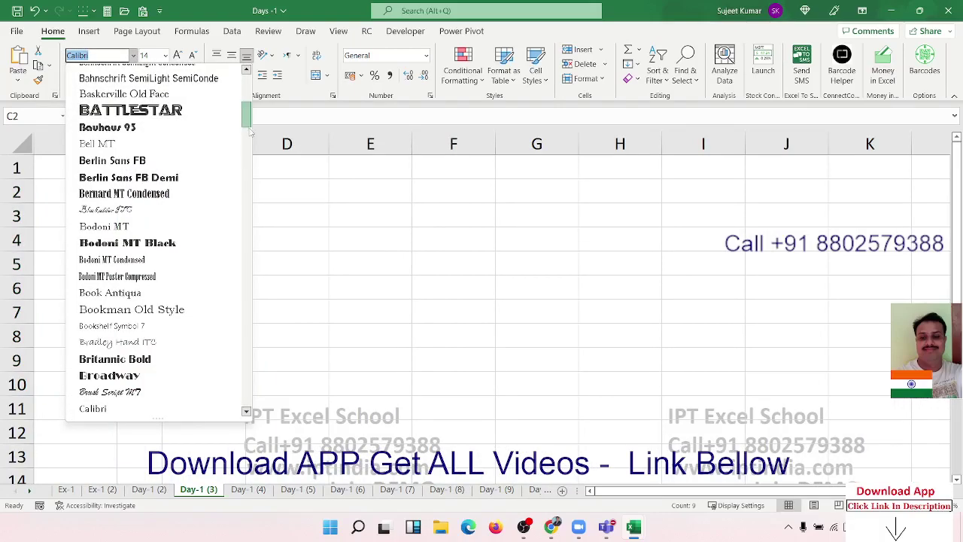
left_click_drag(248, 120, 249, 384)
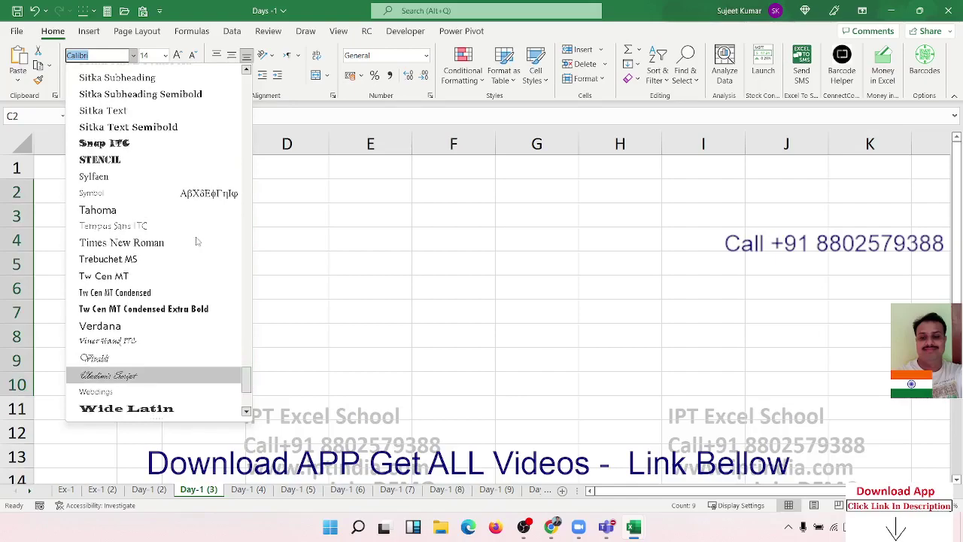
scroll(192, 240, "down", 4)
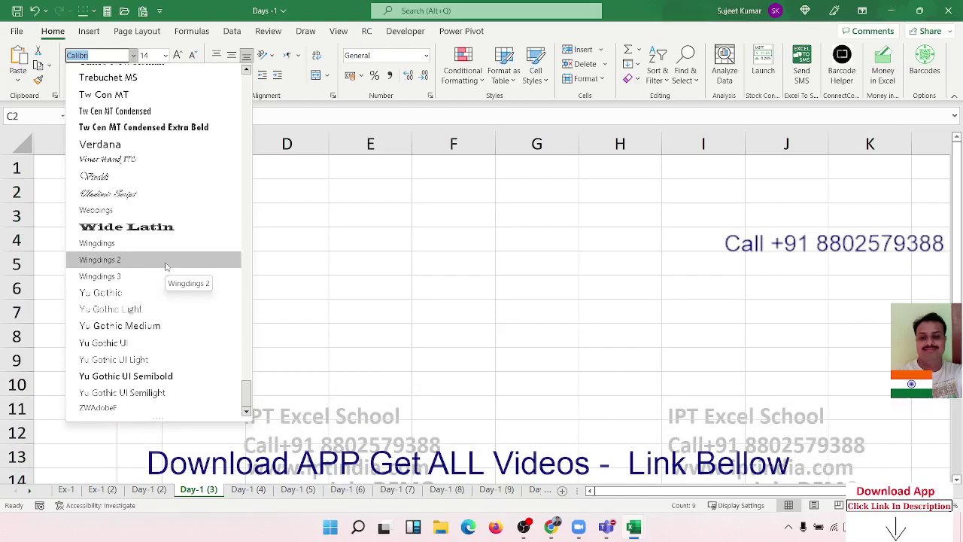
left_click(166, 265)
left_click(204, 197)
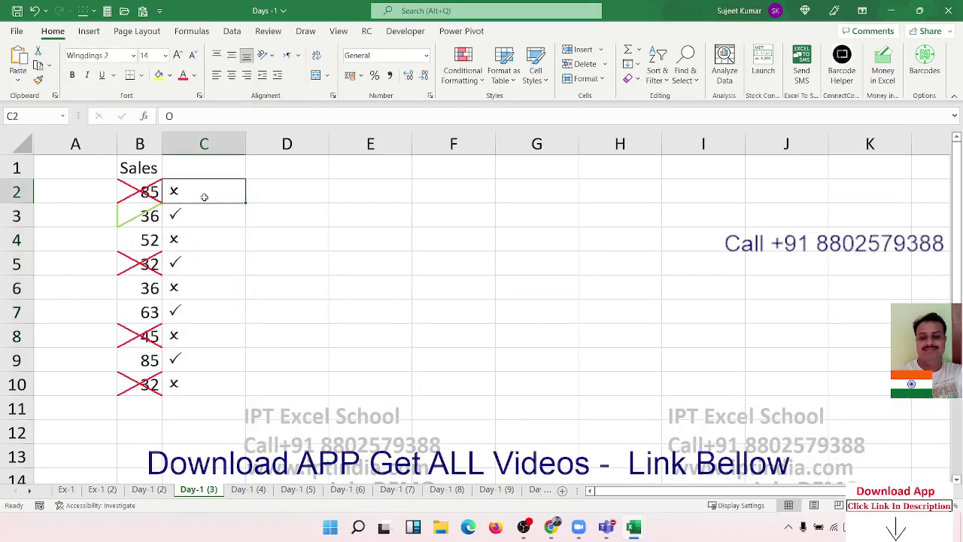
left_click(201, 207)
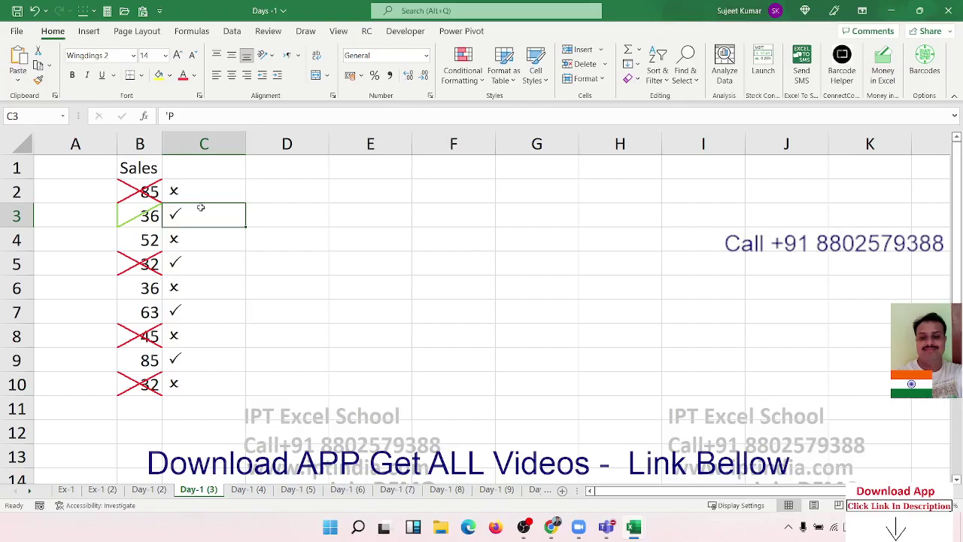
Turn on filtering, show only the O (cross) rows in column C, then undo the filter.
left_click(154, 171)
key("ctrl+shift+l")
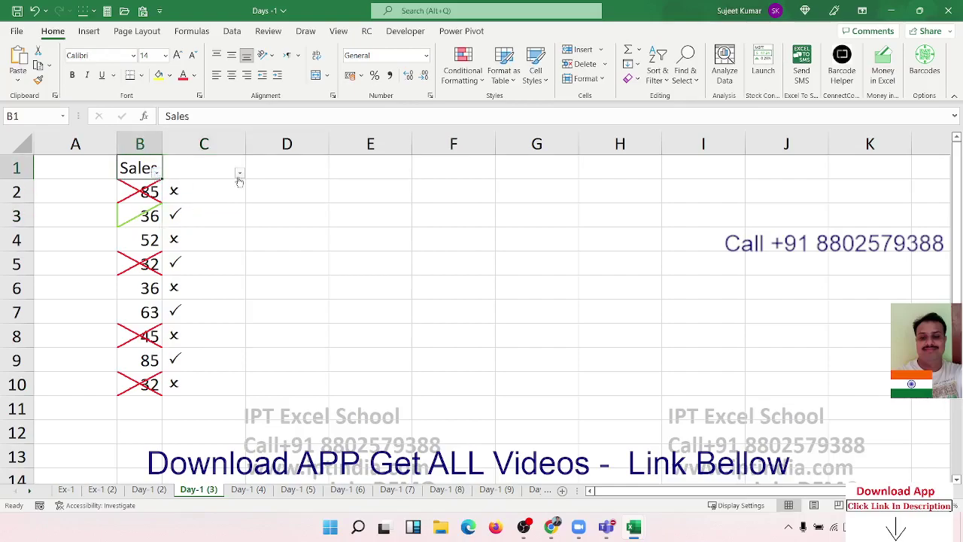
left_click(241, 172)
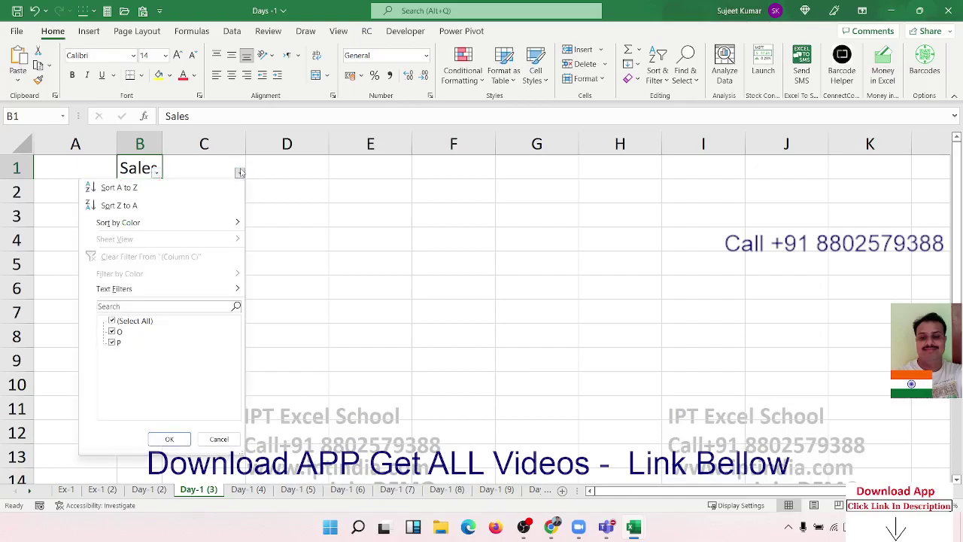
left_click(113, 321)
left_click(112, 331)
left_click(169, 439)
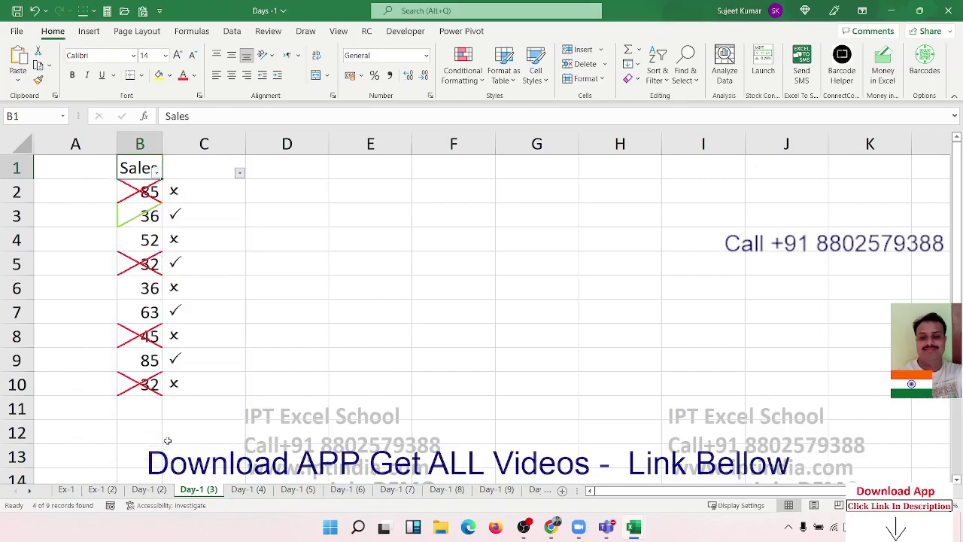
key("ctrl+z")
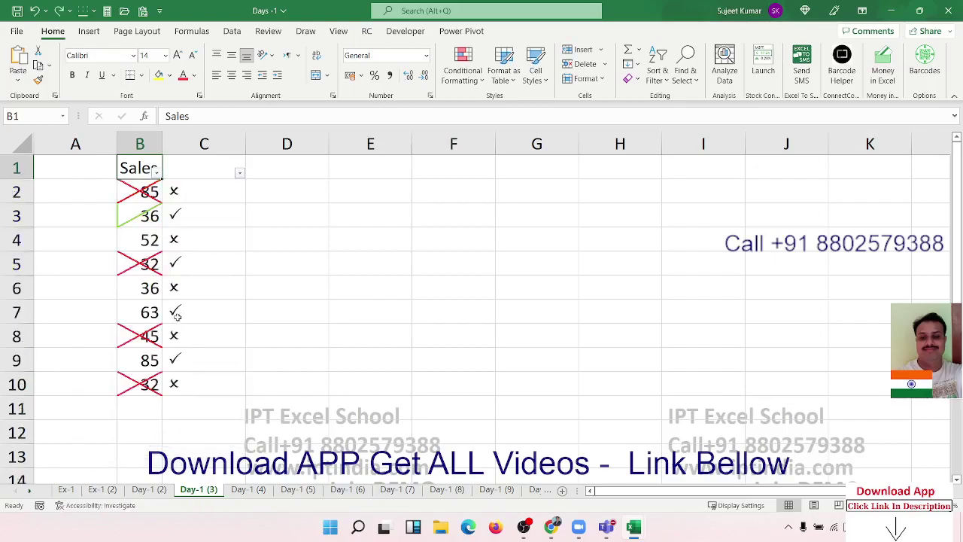
Look through the Day-1 (4) and Day-1 (5) sheets, then return to Day-1 (3) and type J in E3.
left_click(198, 242)
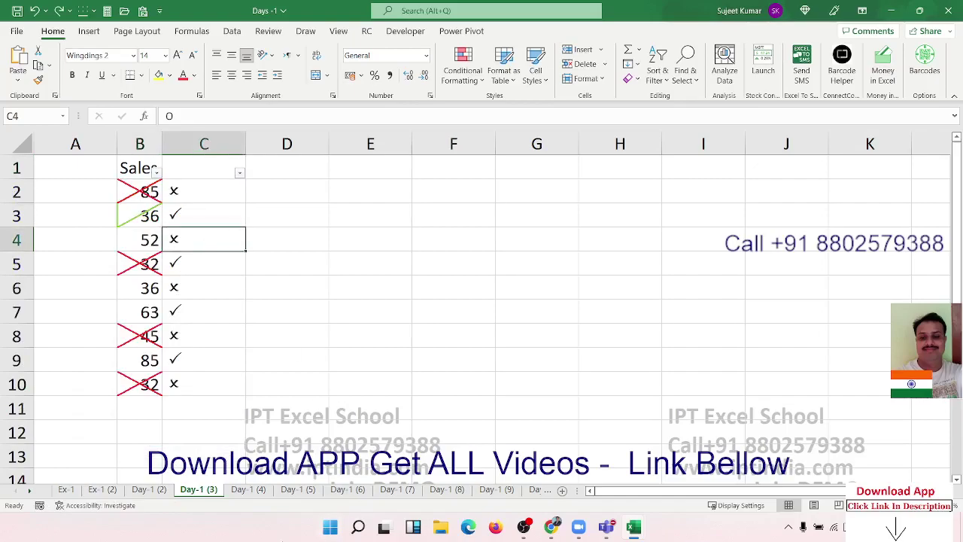
left_click(244, 490)
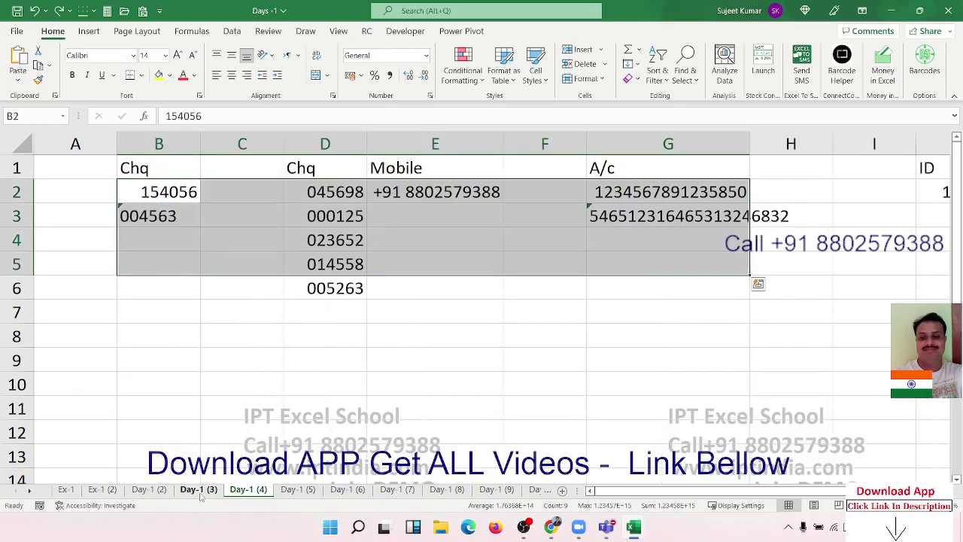
left_click(199, 490)
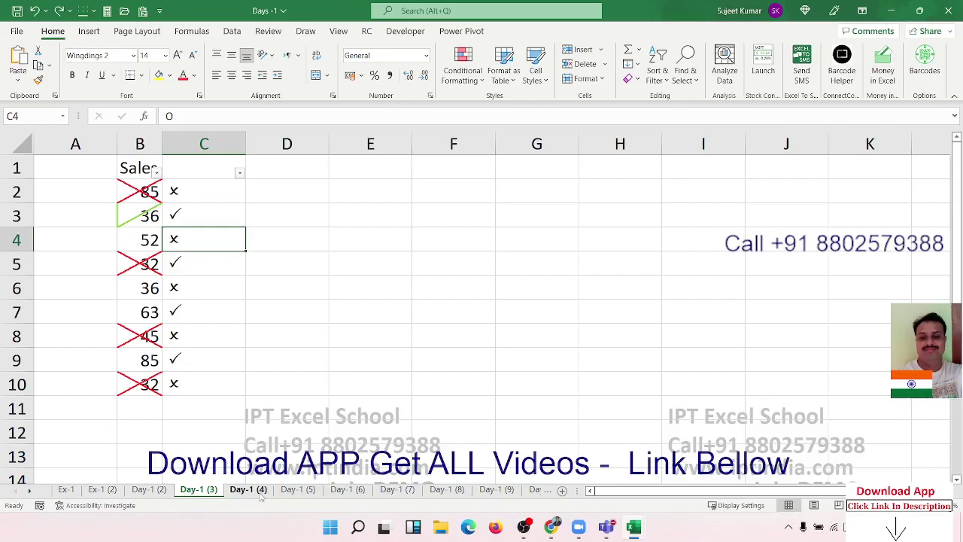
left_click(256, 490)
left_click(316, 490)
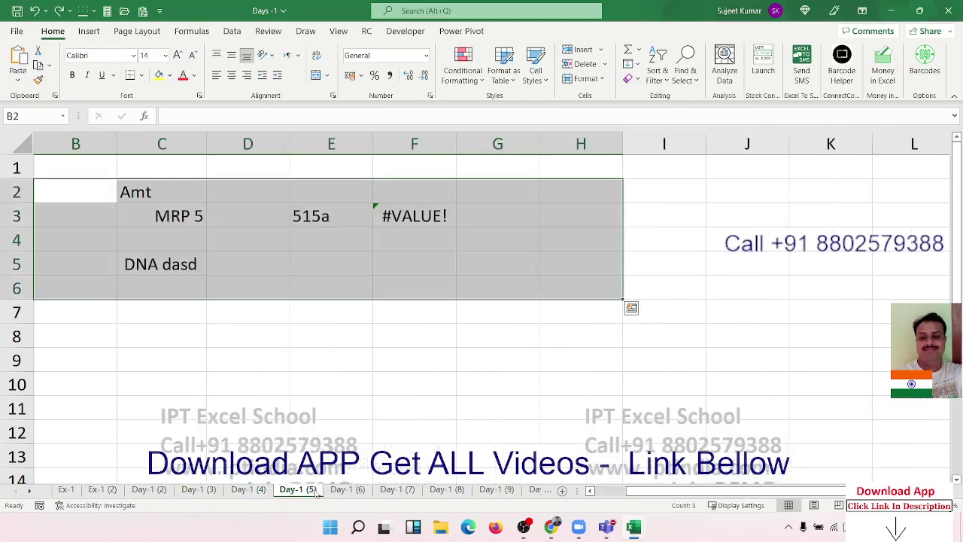
left_click(199, 490)
left_click(193, 283)
left_click(218, 309)
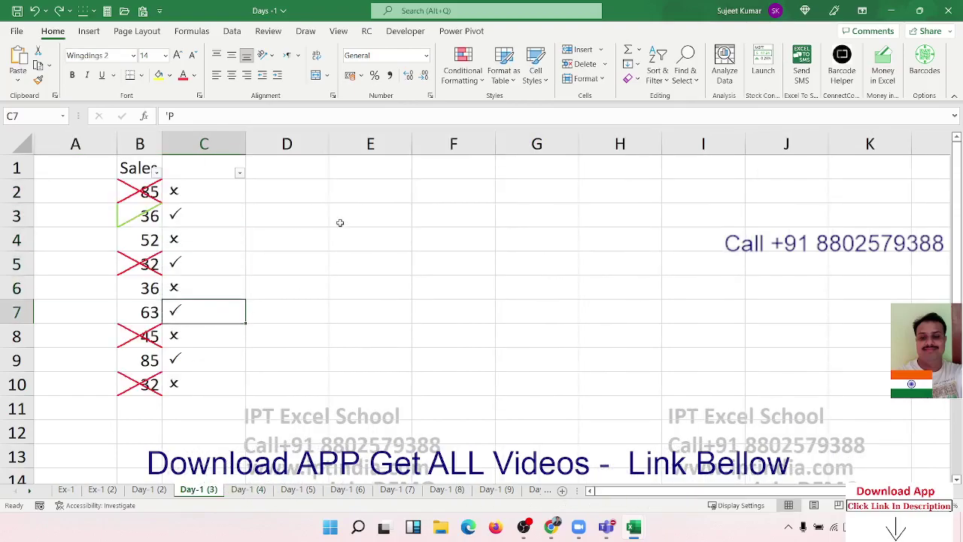
left_click(340, 221)
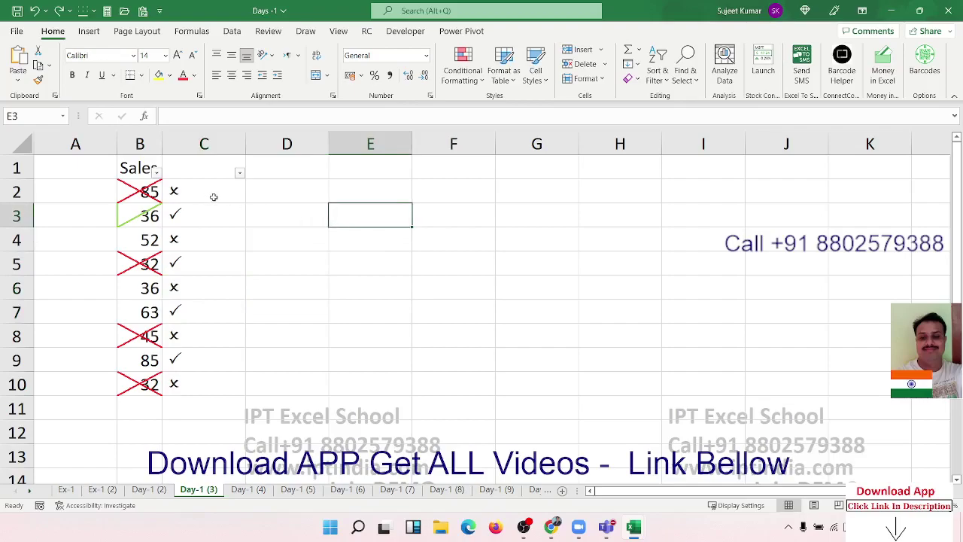
type("J")
Rotate E3's text orientation to -41 degrees so the J appears as a tick mark.
left_click(201, 96)
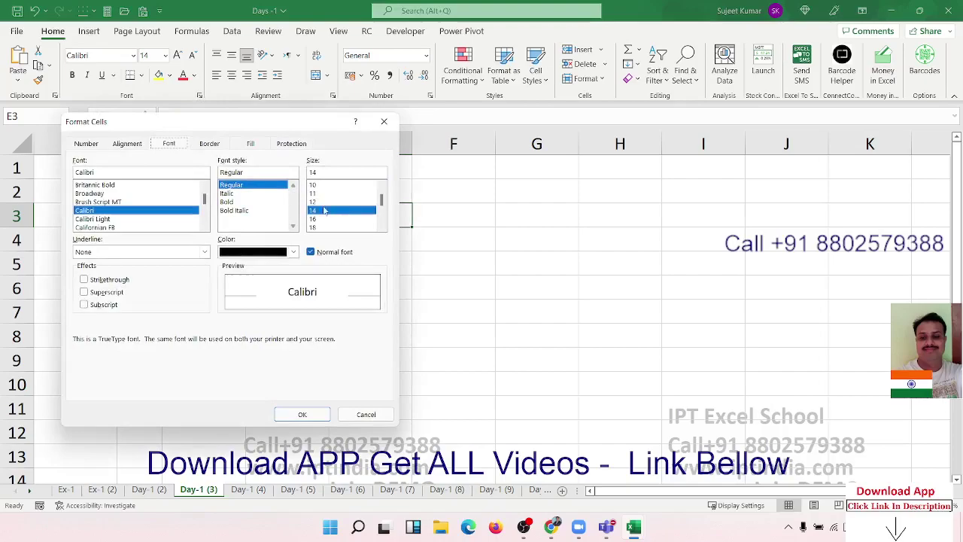
left_click(136, 144)
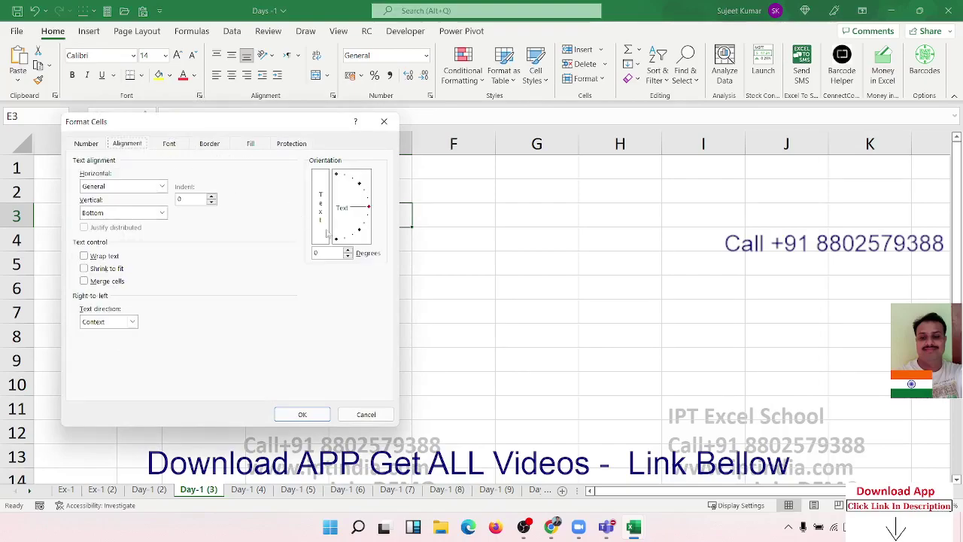
left_click_drag(360, 215, 379, 250)
left_click(302, 414)
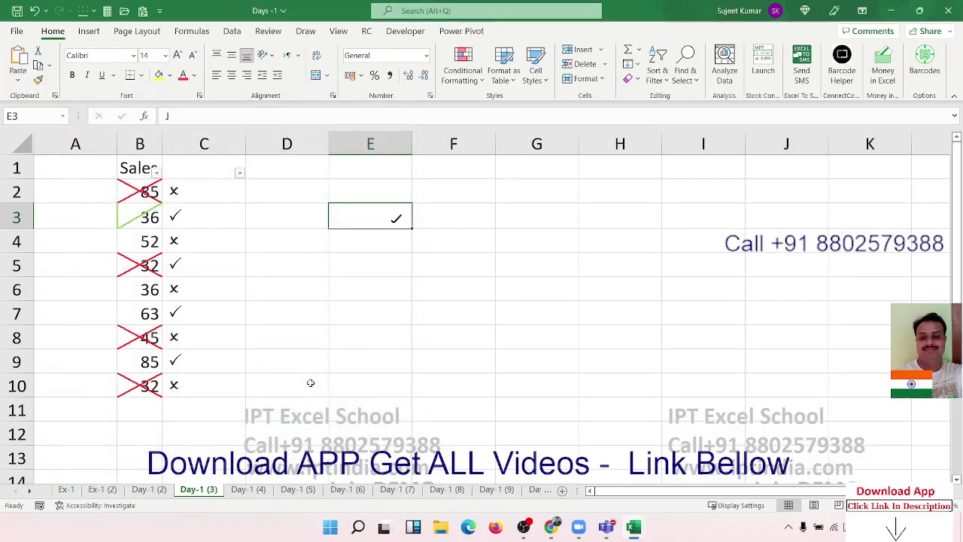
left_click(310, 382)
left_click(374, 226)
Enter x in E4 and switch to the Day-1 (4) sheet.
left_click(366, 250)
type("x")
key("Return")
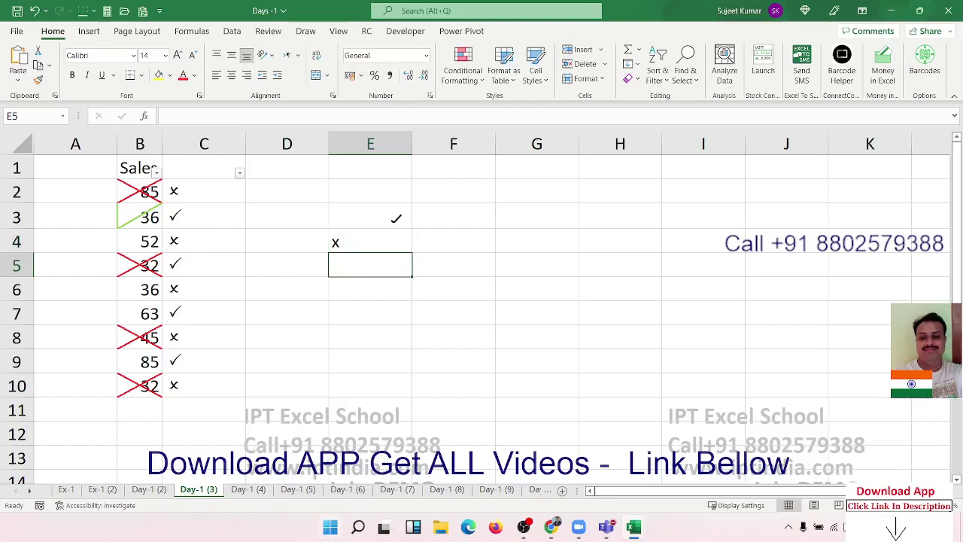
left_click(247, 491)
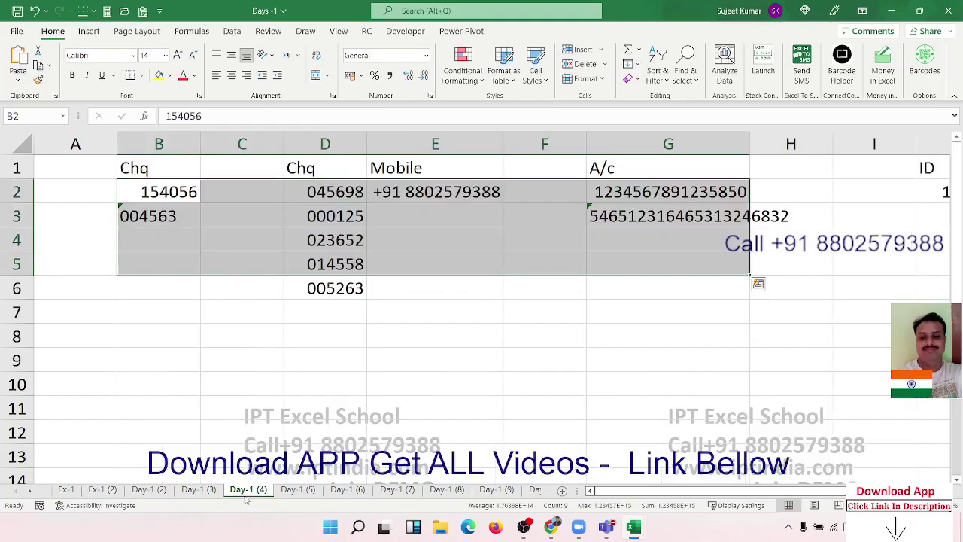
left_click(245, 414)
Delete all existing contents of the Day-1 (4) sheet.
left_click(34, 143)
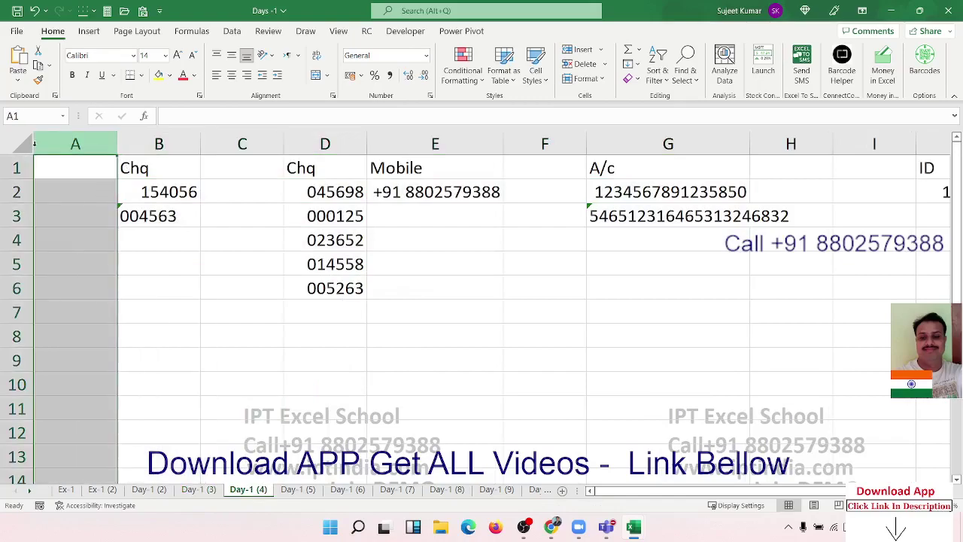
left_click(27, 141)
key("ctrl+minus")
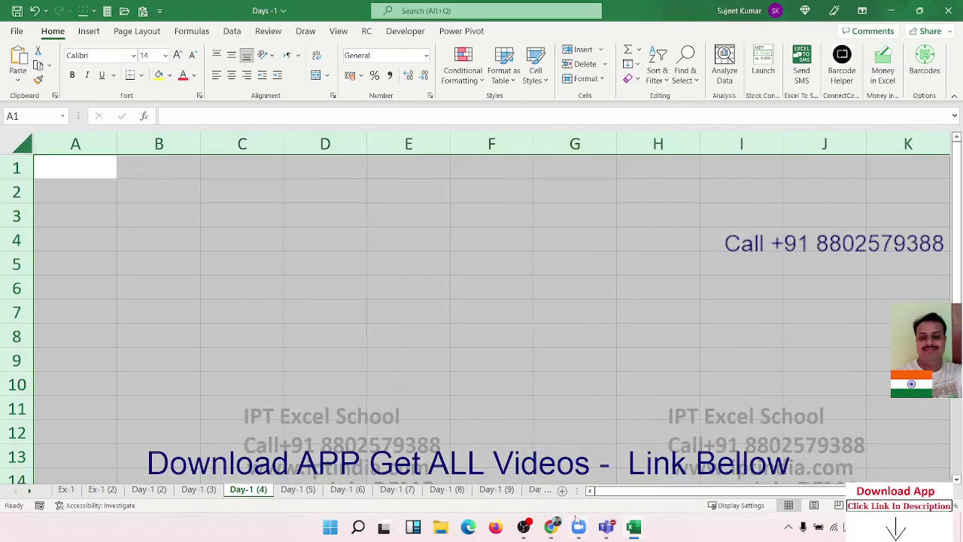
mouse_move(604, 529)
left_click(633, 482)
left_click(60, 184)
Enter the header Chq in A1 and the cheque number 459632 in A2.
left_click(71, 167)
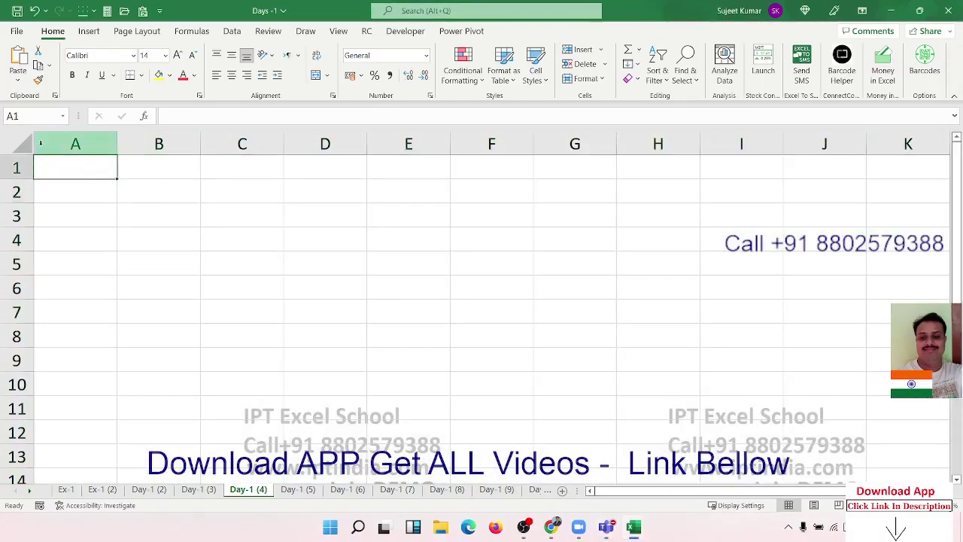
type("Chq")
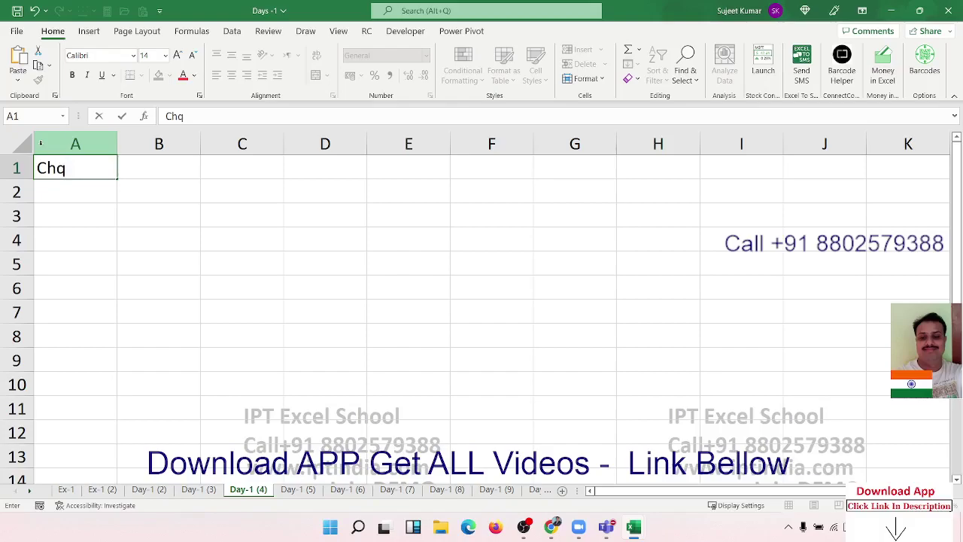
key("Return")
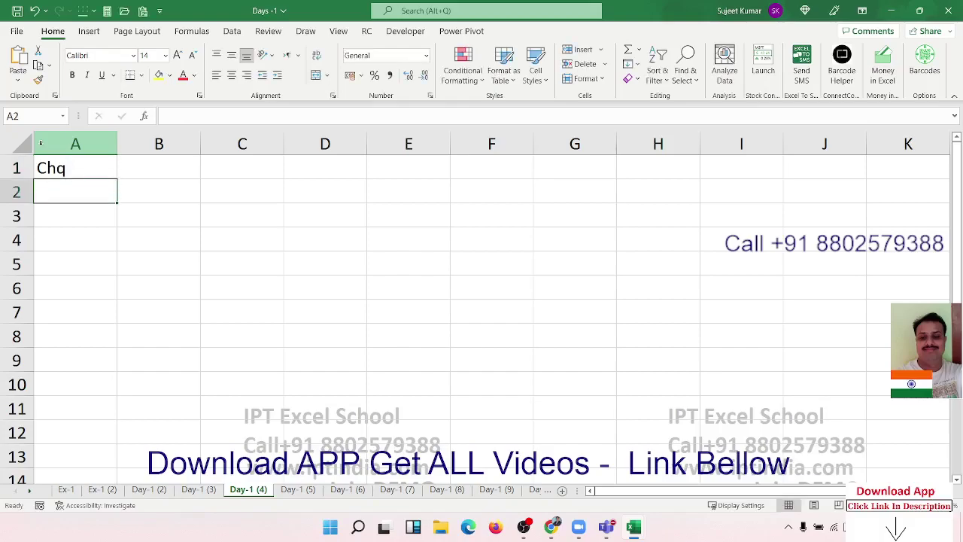
type("002645")
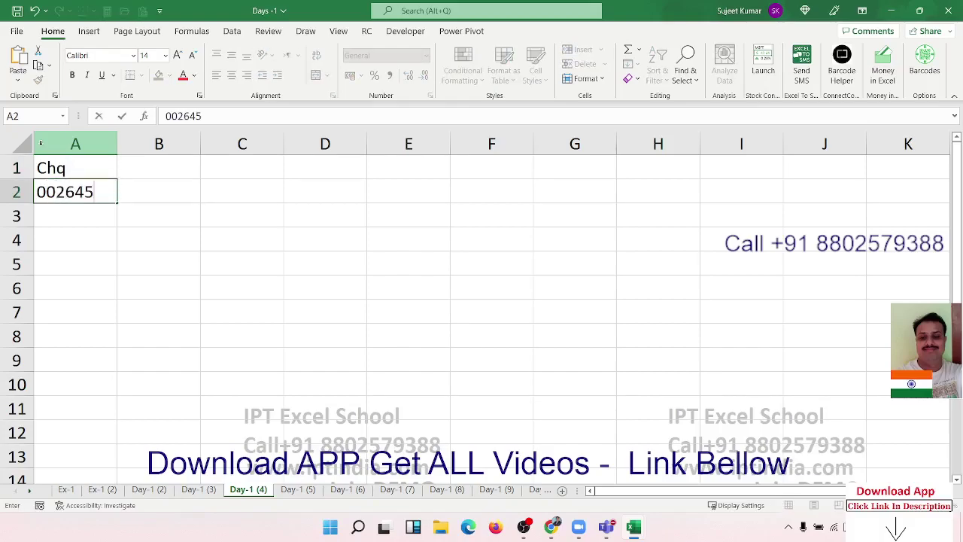
type("6")
key("Return")
key("Up")
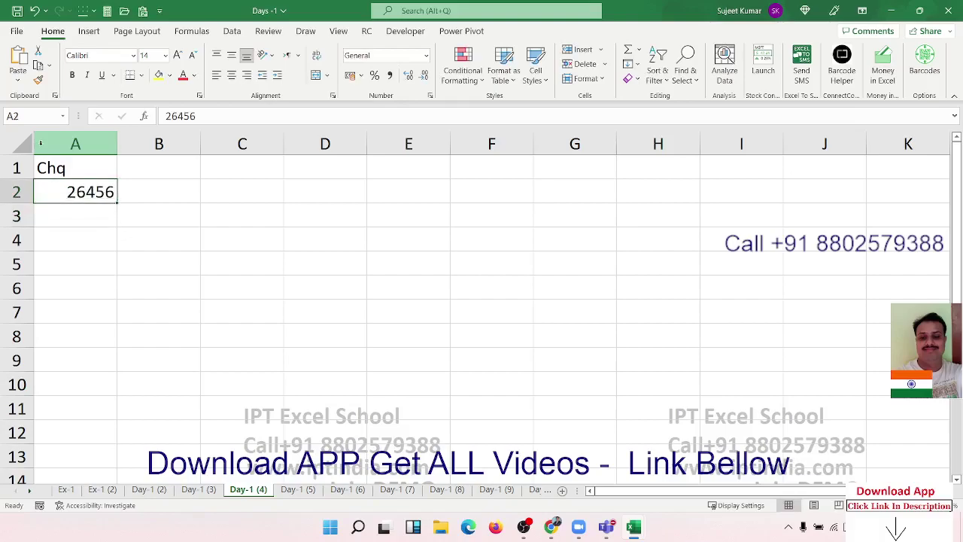
key("Delete")
type("459")
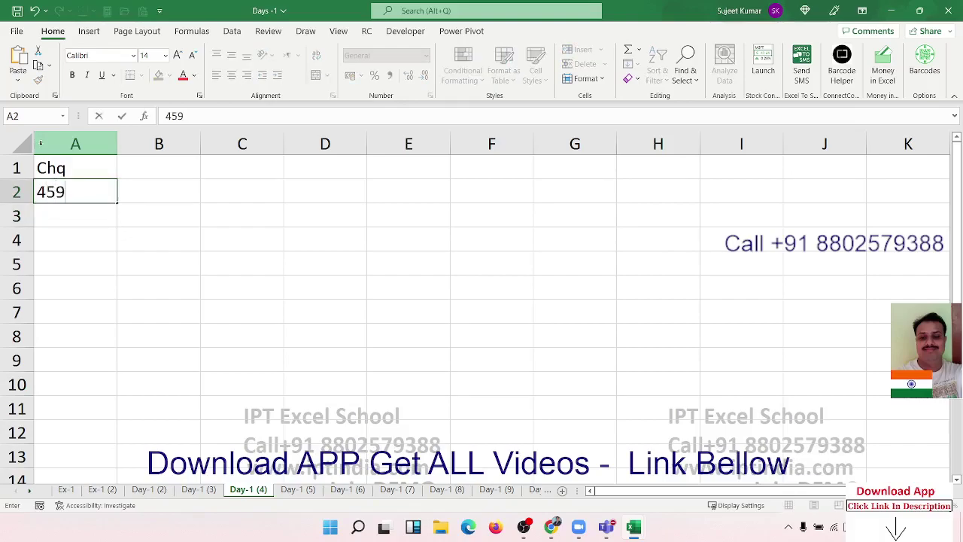
type("632")
key("Return")
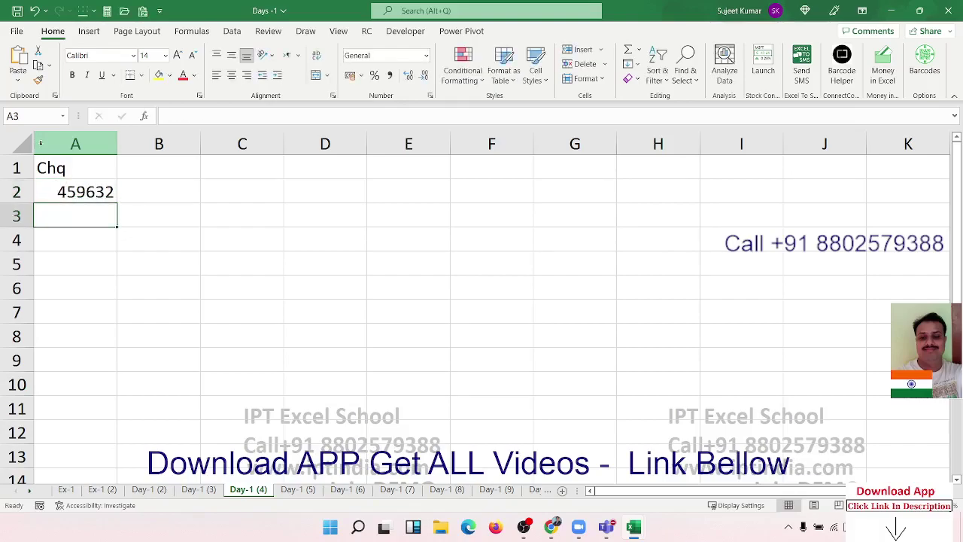
Test leading-zero entries in A3, ending with the text entry '004512.
type("4521")
key("BackSpace")
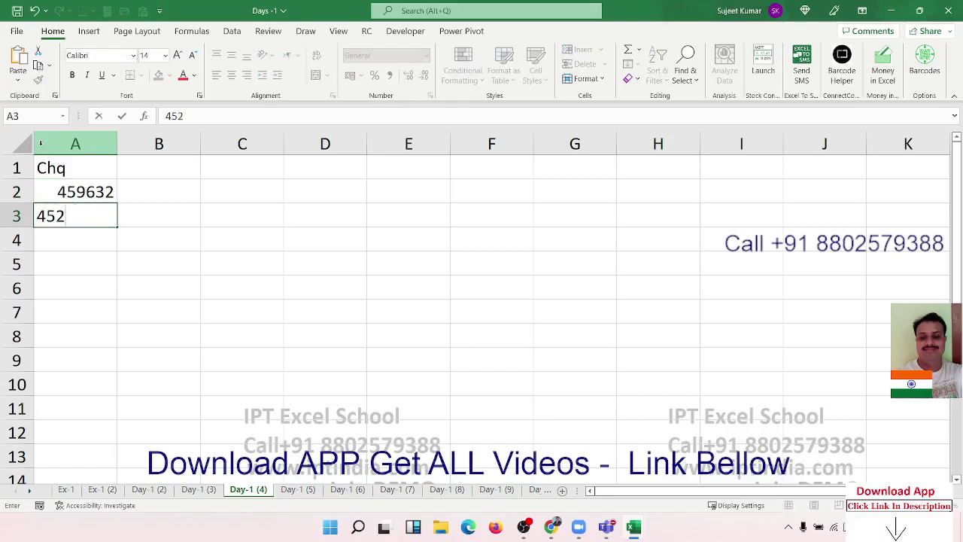
key("BackSpace")
key("BackSpace")
key("BackSpace")
type("00")
type("00452")
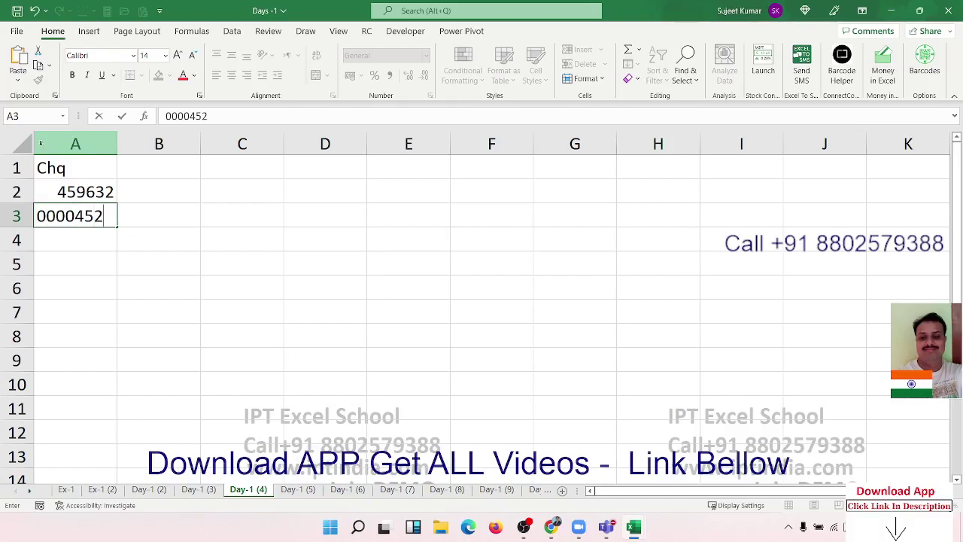
type("1")
key("BackSpace")
key("BackSpace")
key("Return")
key("Up")
key("Up")
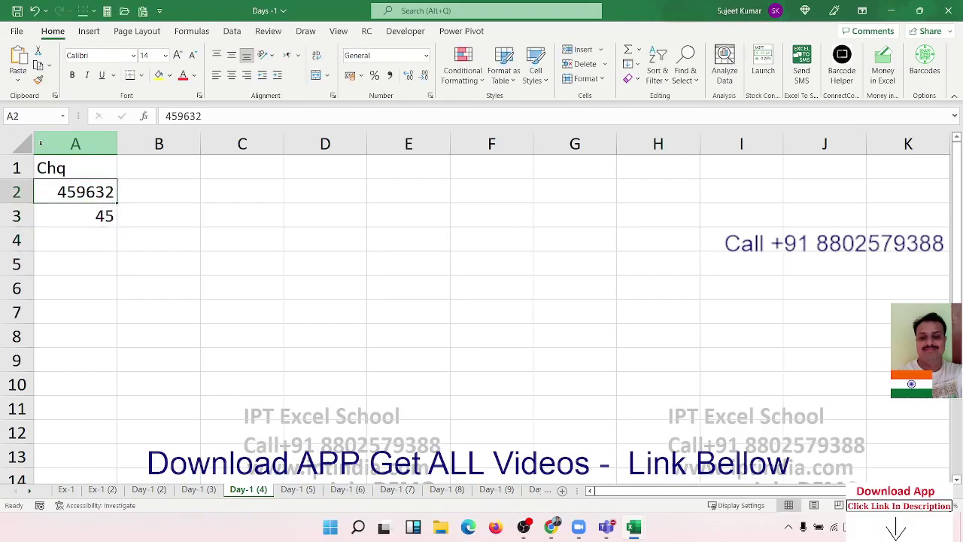
key("Down")
type("'")
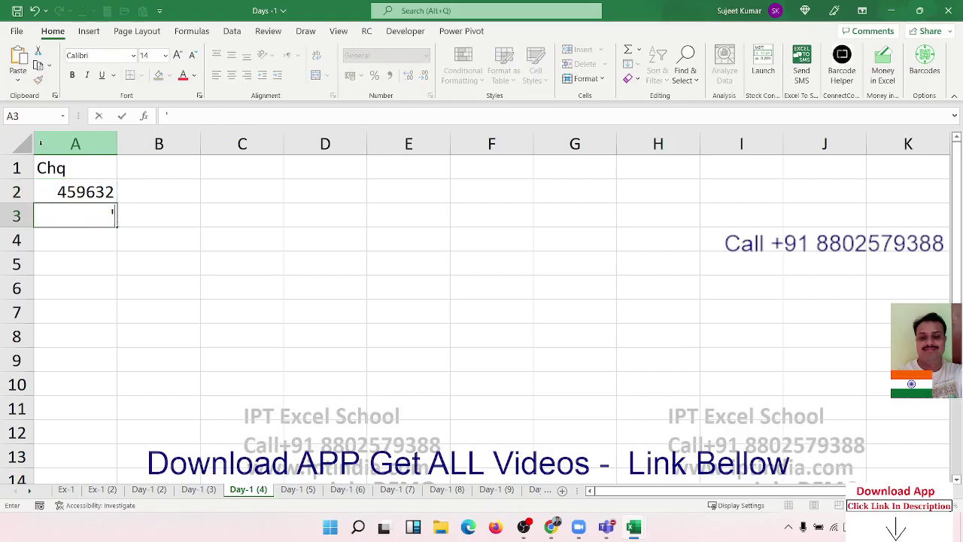
type("0045")
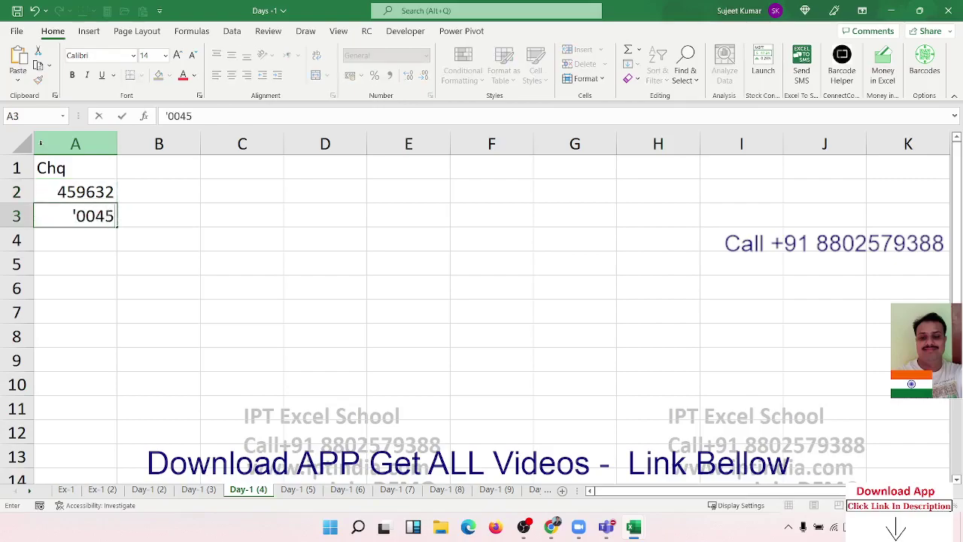
type("12")
key("Return")
Copy 459632 down into A3 with Ctrl+D, then clear the test entries in A2 and A3.
key("Up")
key("Up")
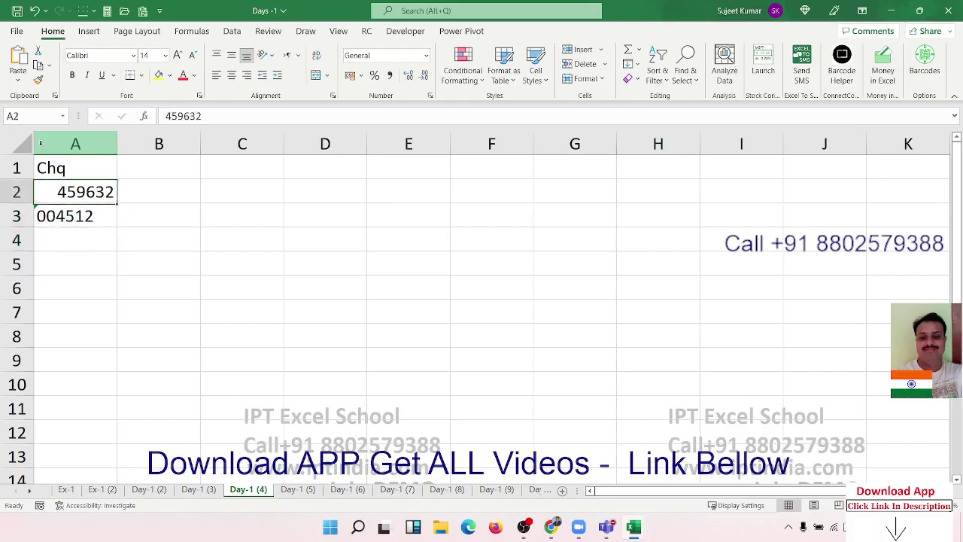
key("Up")
key("Right")
key("Left")
key("Down")
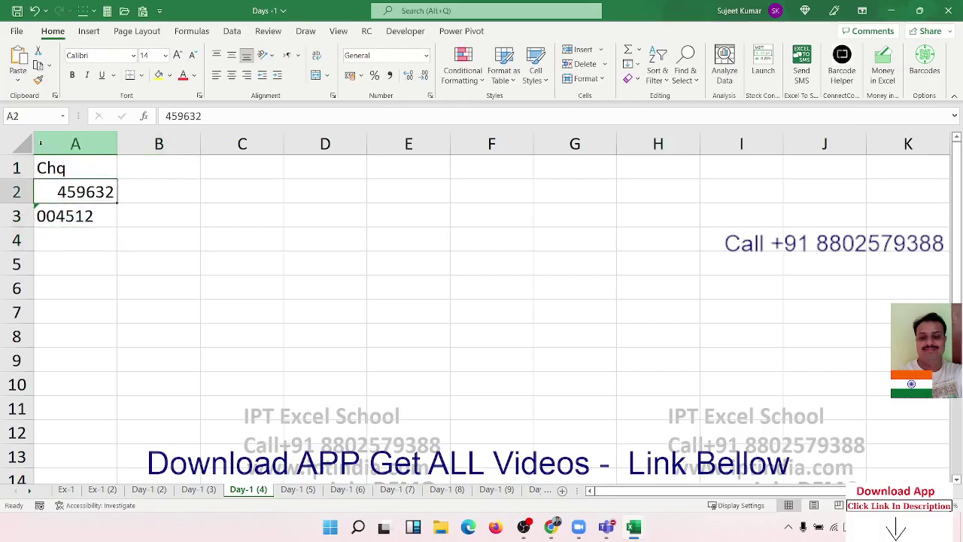
key("shift+Down")
key("Down")
key("ctrl+d")
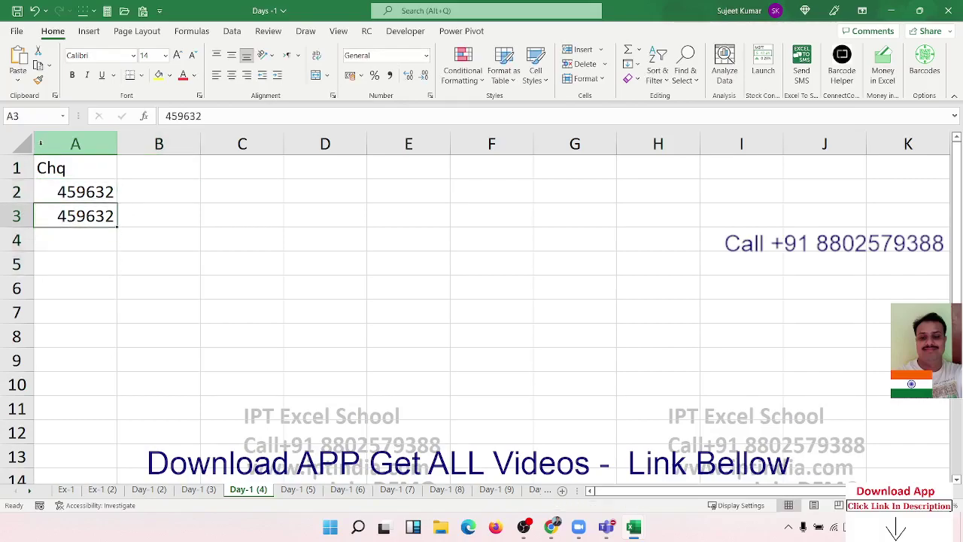
key("Delete")
key("Up")
key("Delete")
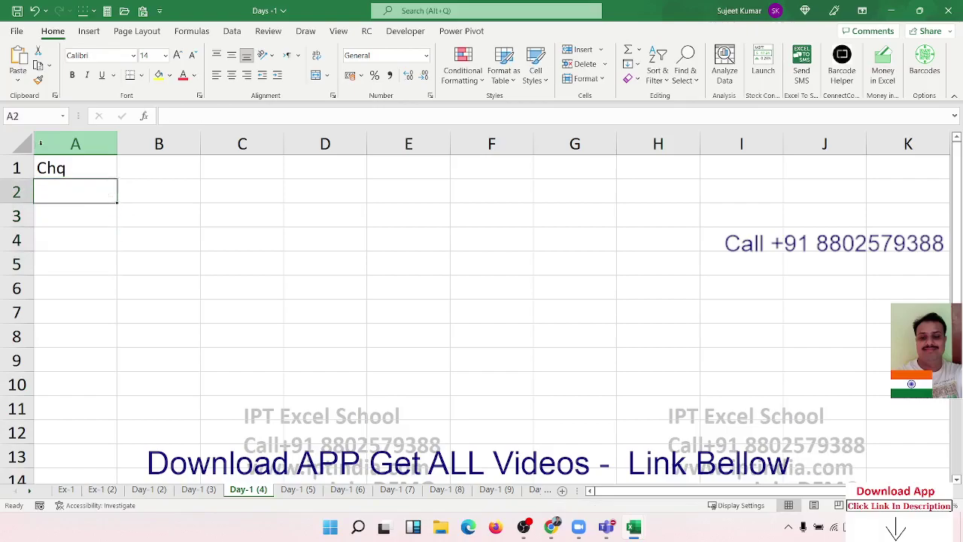
Type 459632, 154, 63255, 7854 and 321456 into A2:A6, then select A1:A6.
type("459632")
key("Return")
type("154")
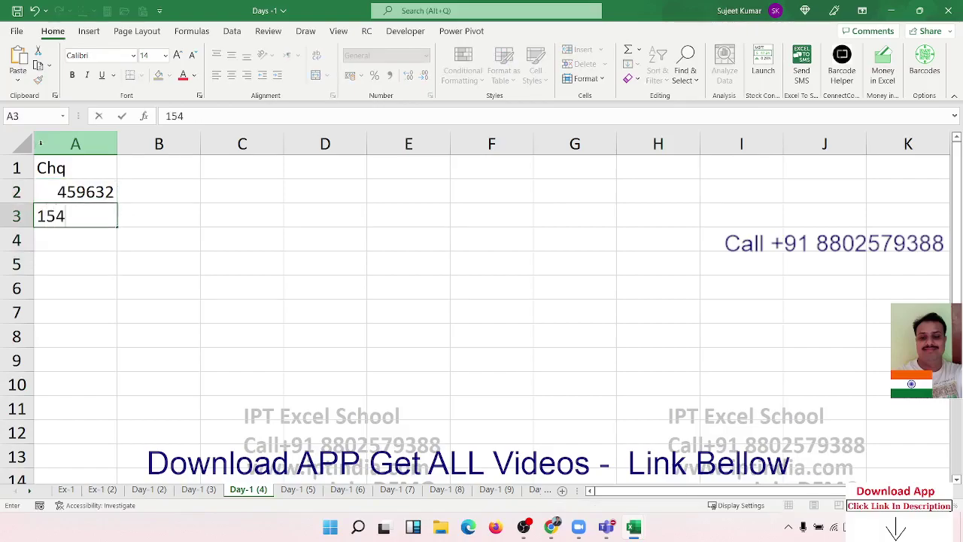
key("Return")
type("63255")
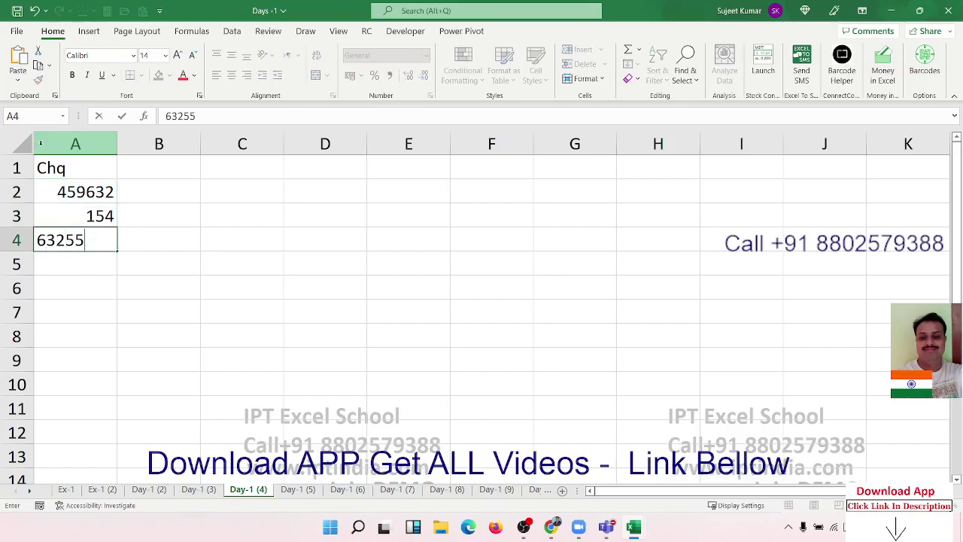
key("Return")
type("7854")
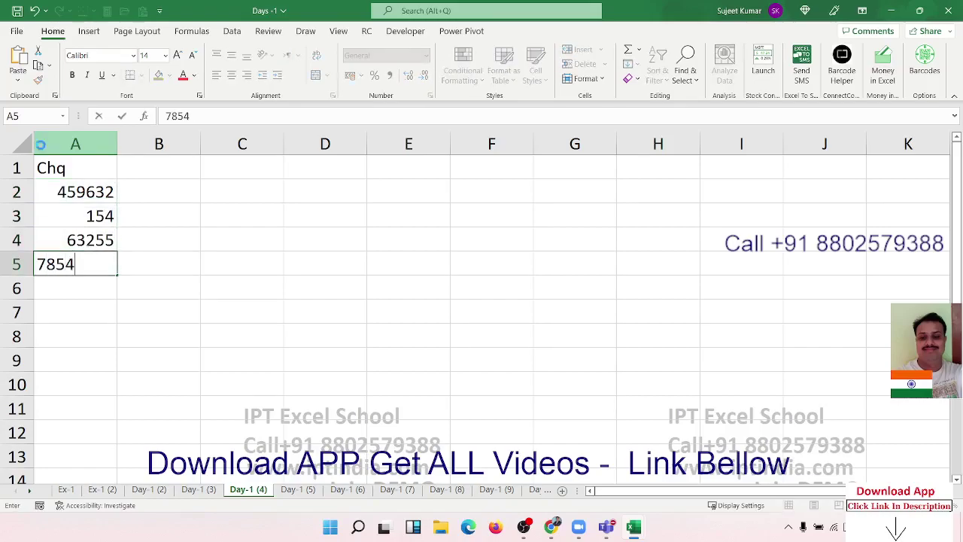
key("Return")
type("32145")
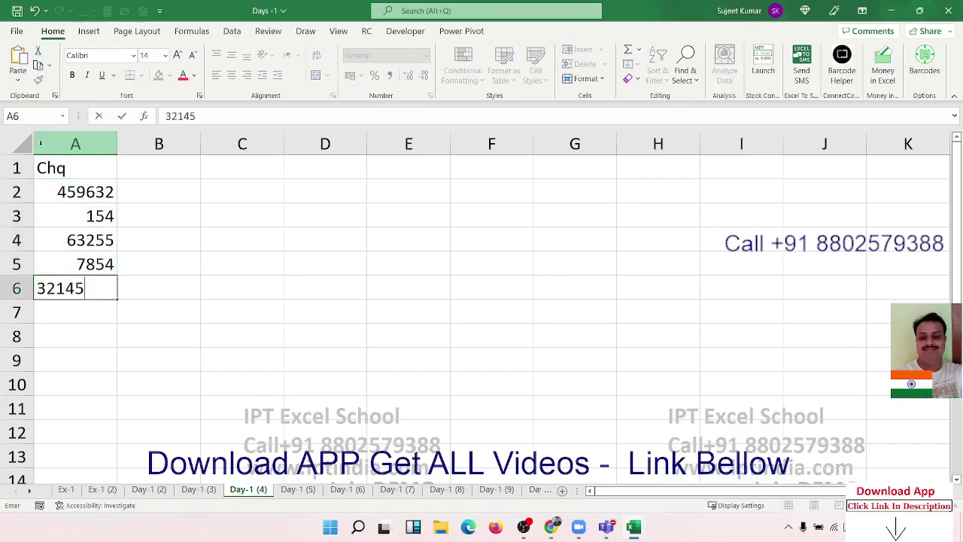
type("6")
key("Return")
key("Up")
key("ctrl+shift+Up")
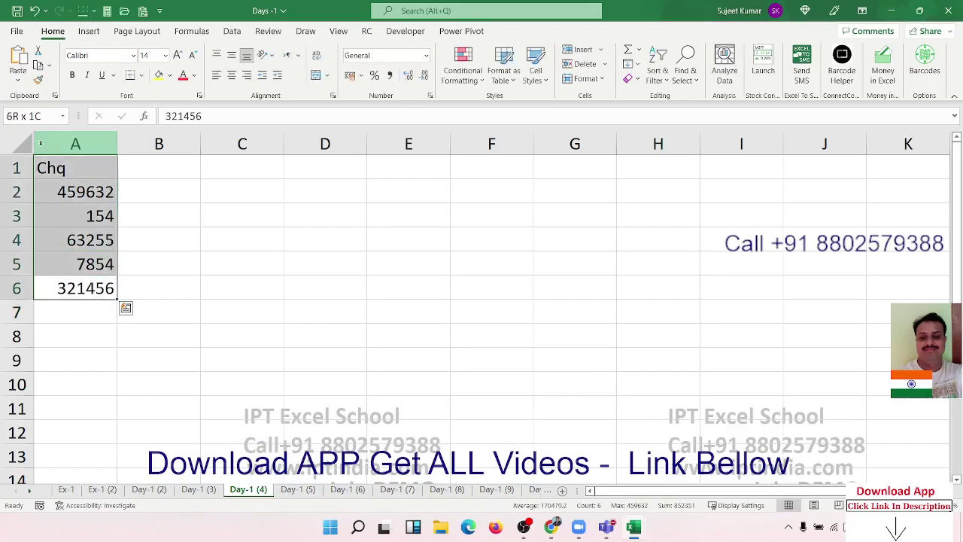
Give A1:A6 a custom six-zero number format so cheque numbers show as 000154, 063255, etc.
left_click(431, 96)
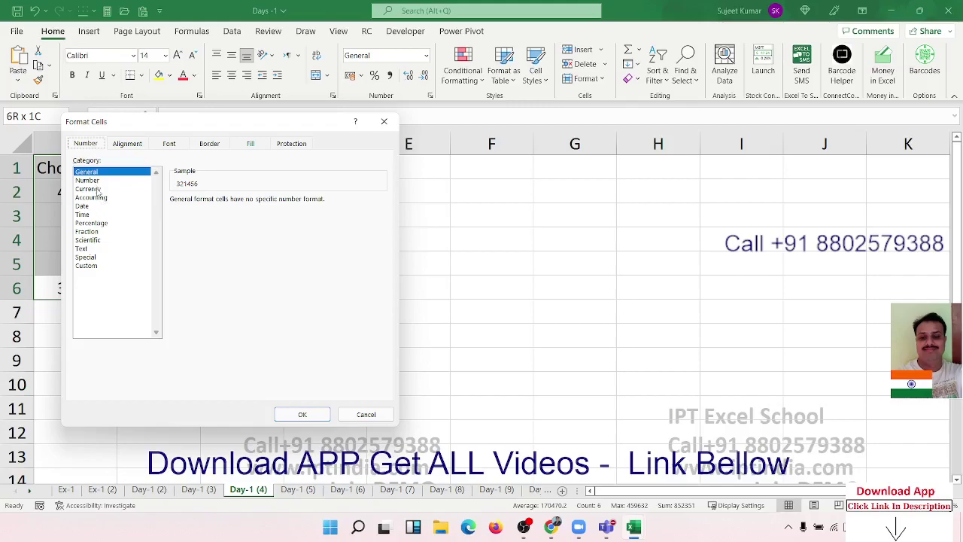
left_click(87, 266)
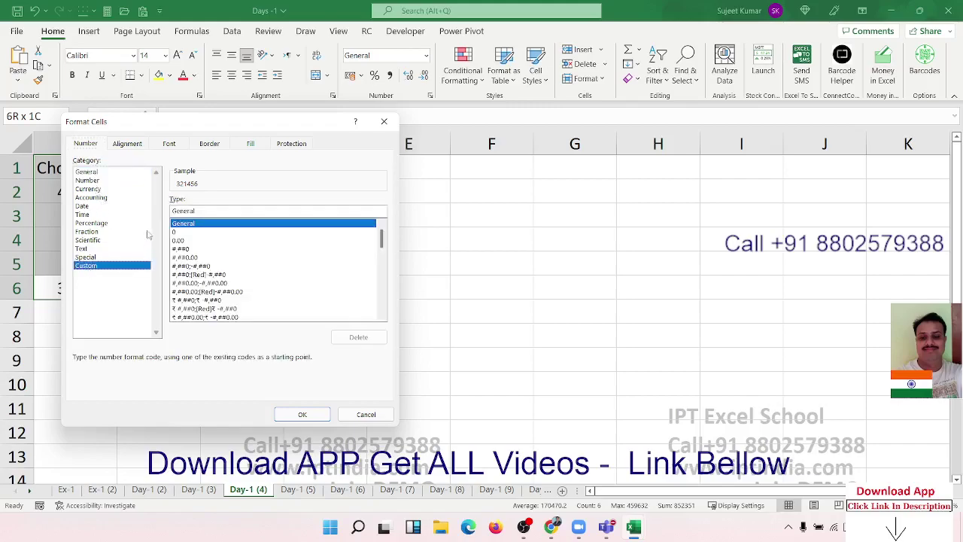
double_click(202, 211)
type("00")
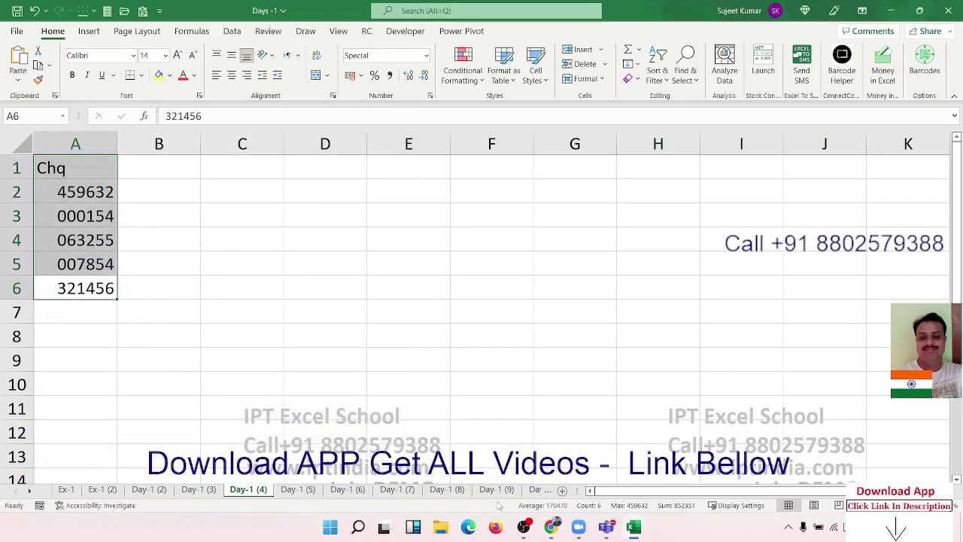
mouse_move(552, 527)
left_click(586, 503)
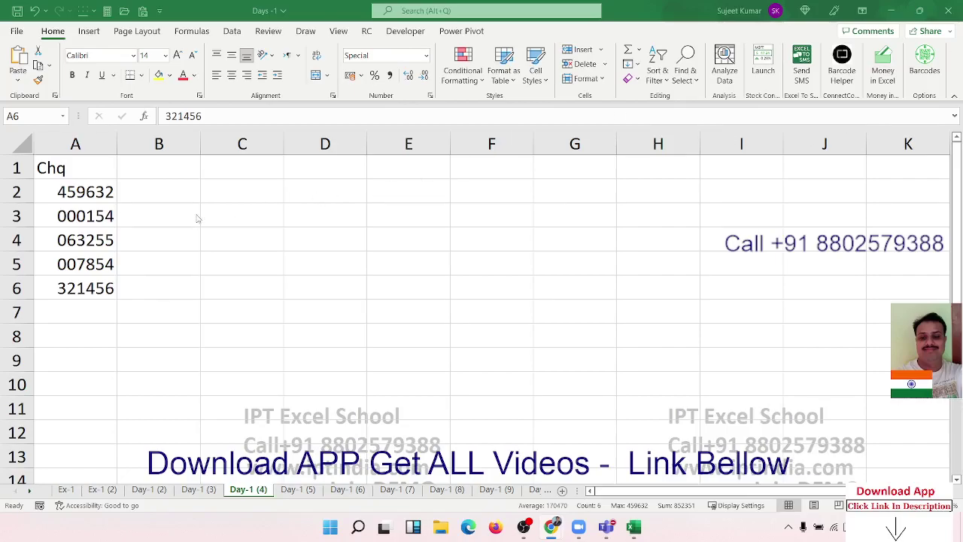
key("ctrl+shift+Up")
Enter the Mobile\ heading in C1, try a test mobile number in C2, then clear it.
left_click(218, 173)
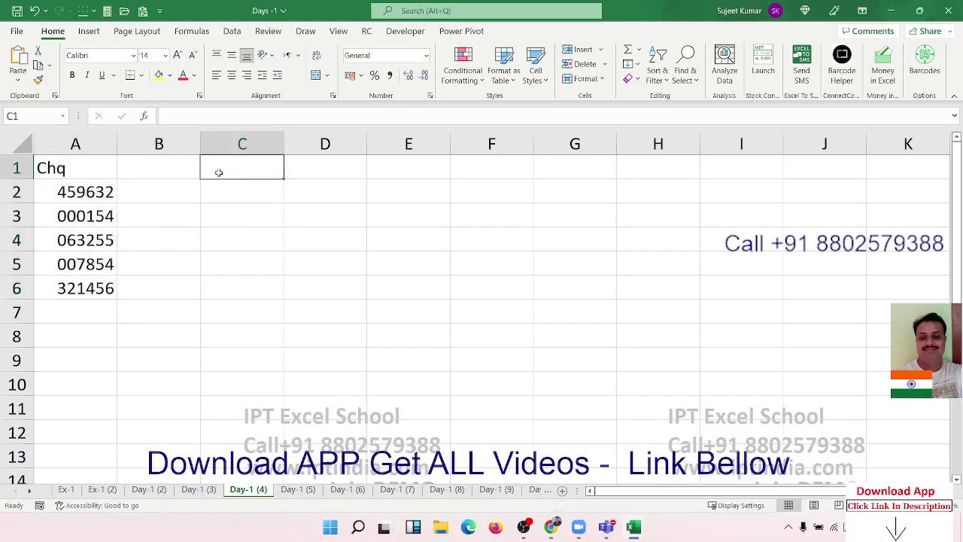
type("Mobile\\")
key("Return")
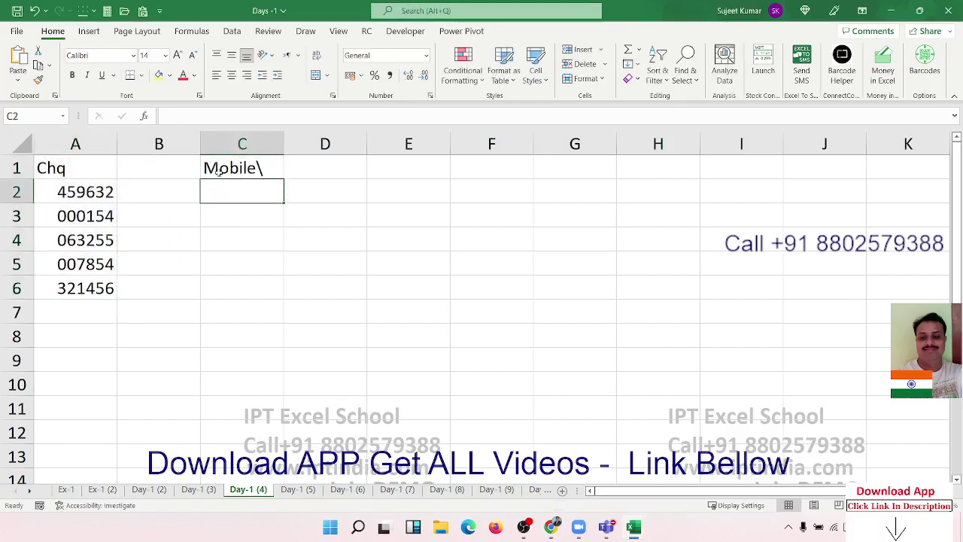
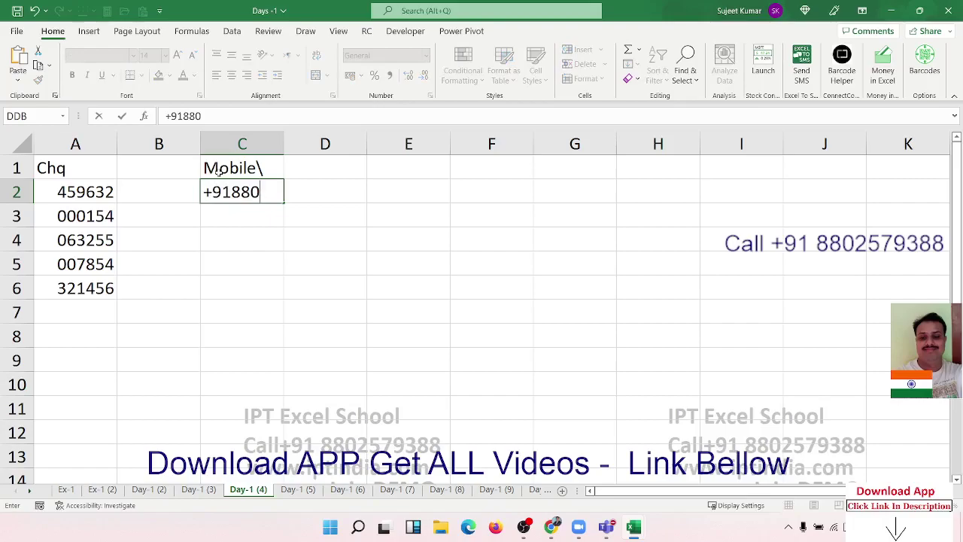
key("Return")
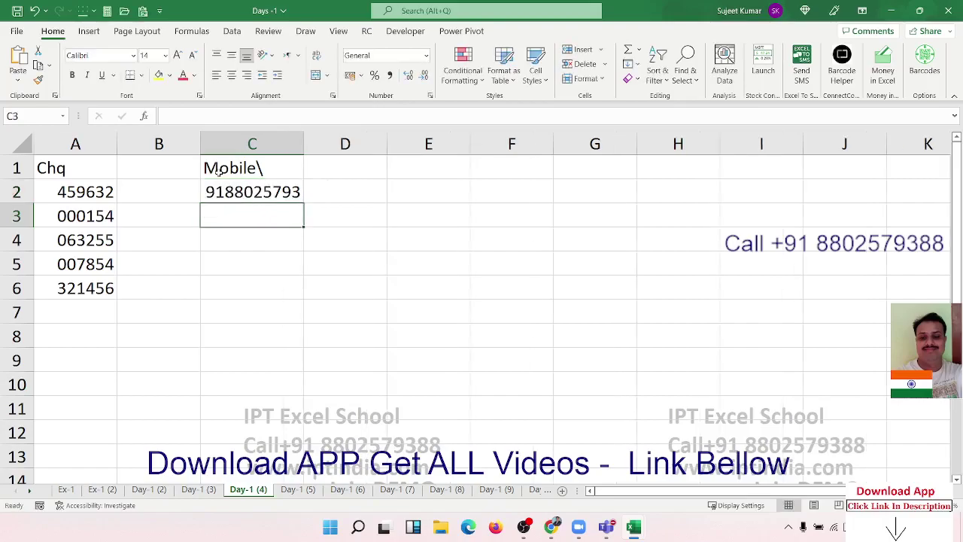
key("Up")
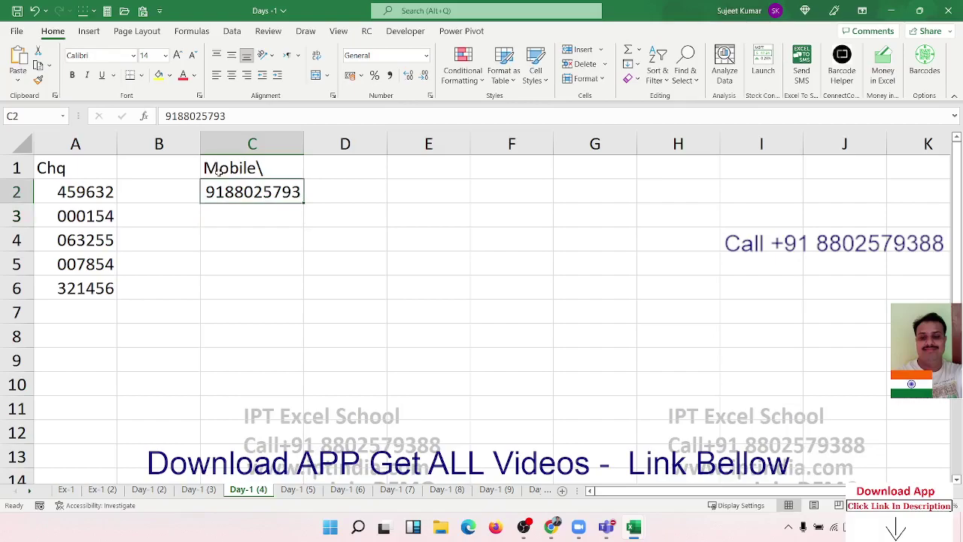
key("Delete")
left_click(221, 284, "shift")
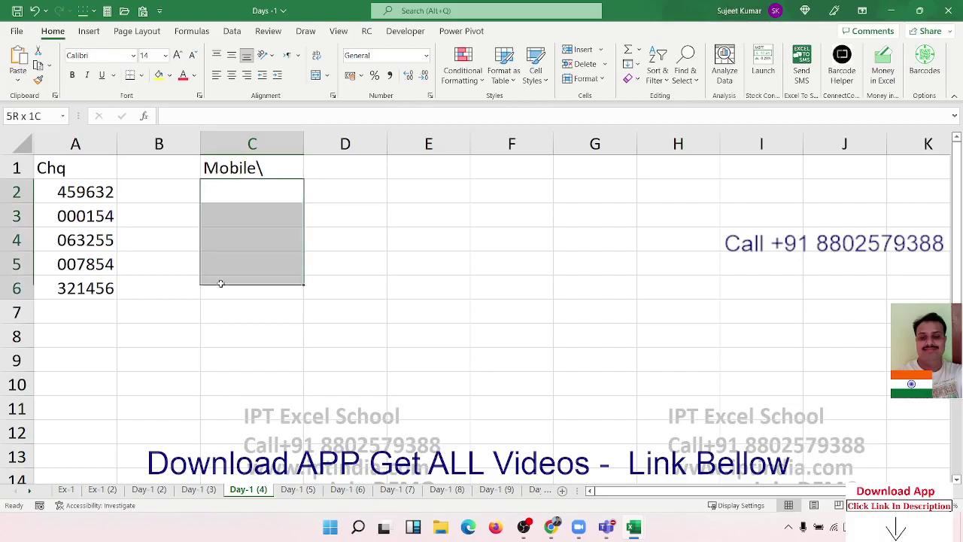
Apply the custom number format +91 0 to cells C2:C6 through Format Cells.
right_click(246, 236)
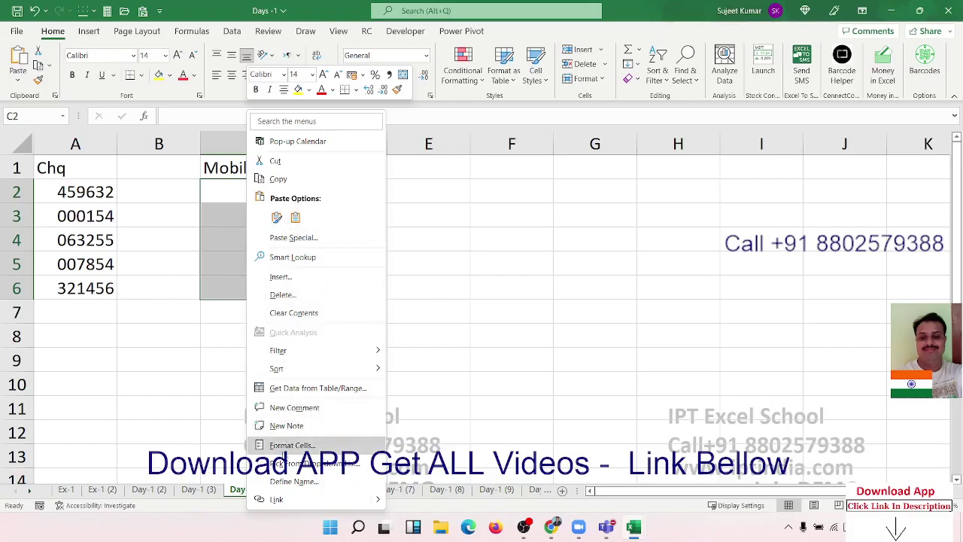
left_click(292, 445)
left_click(139, 347)
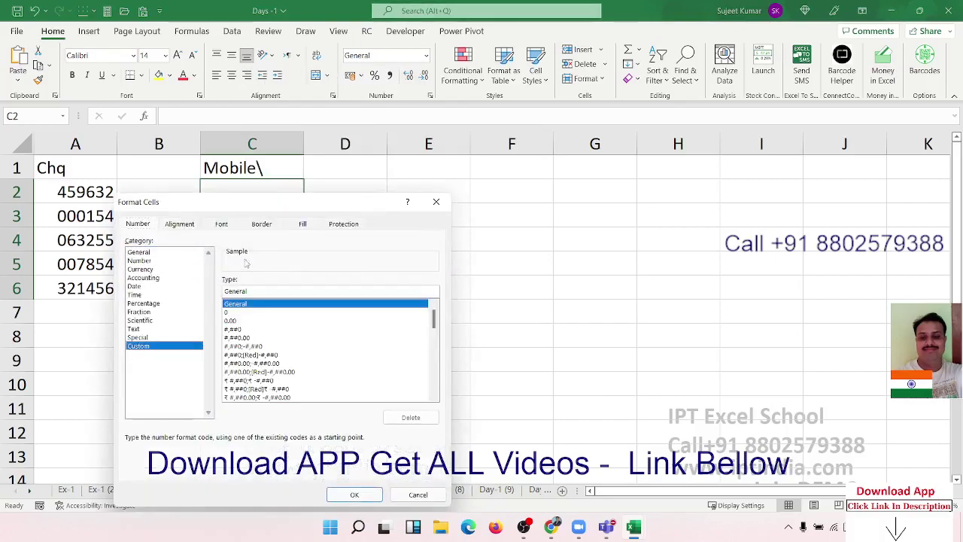
left_click_drag(254, 209, 479, 157)
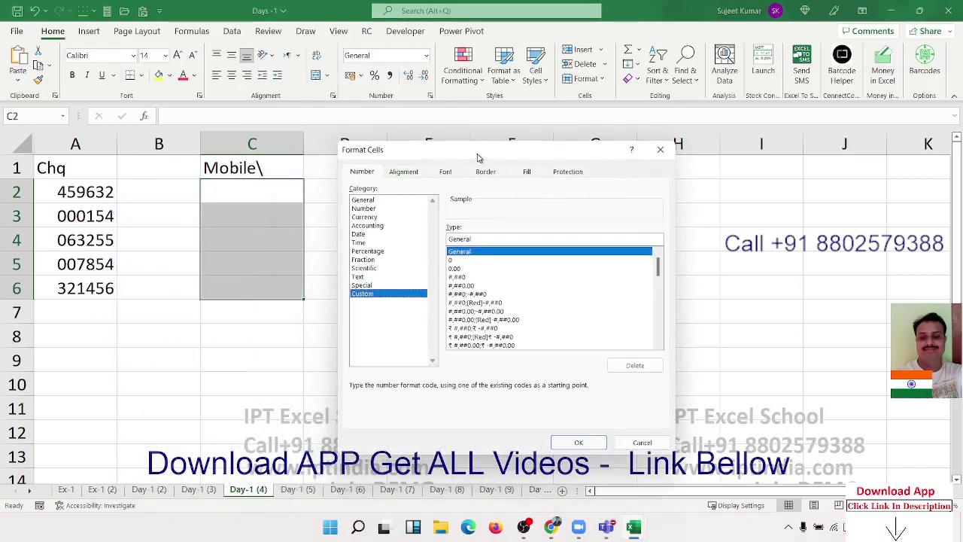
double_click(482, 236)
key("BackSpace")
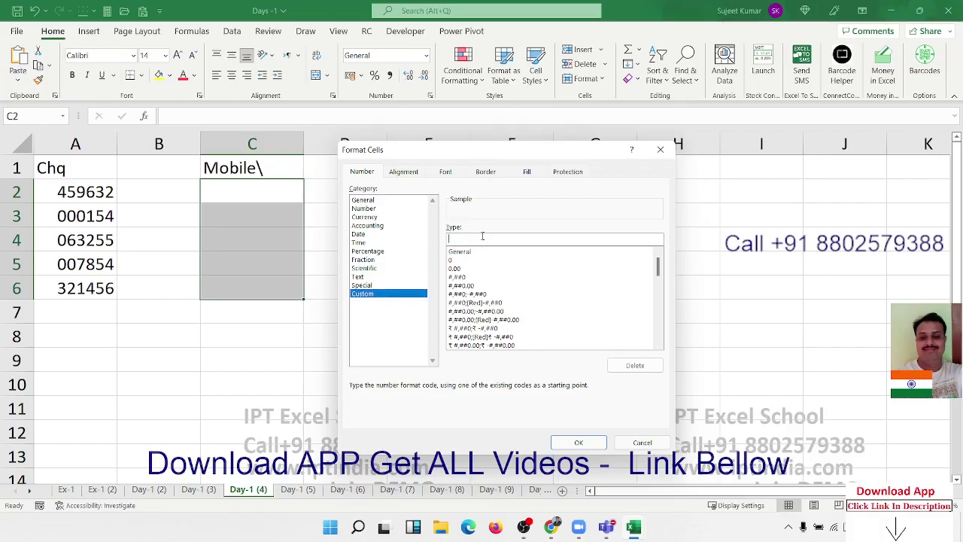
type("+91 ")
type("88025")
key("BackSpace")
key("BackSpace")
key("BackSpace")
key("BackSpace")
key("BackSpace")
type("0")
key("Return")
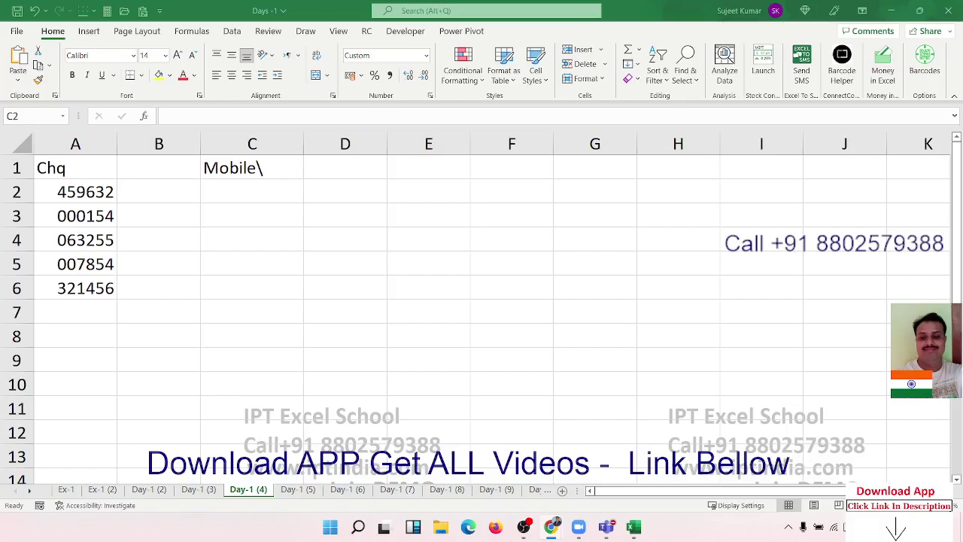
left_click(277, 188)
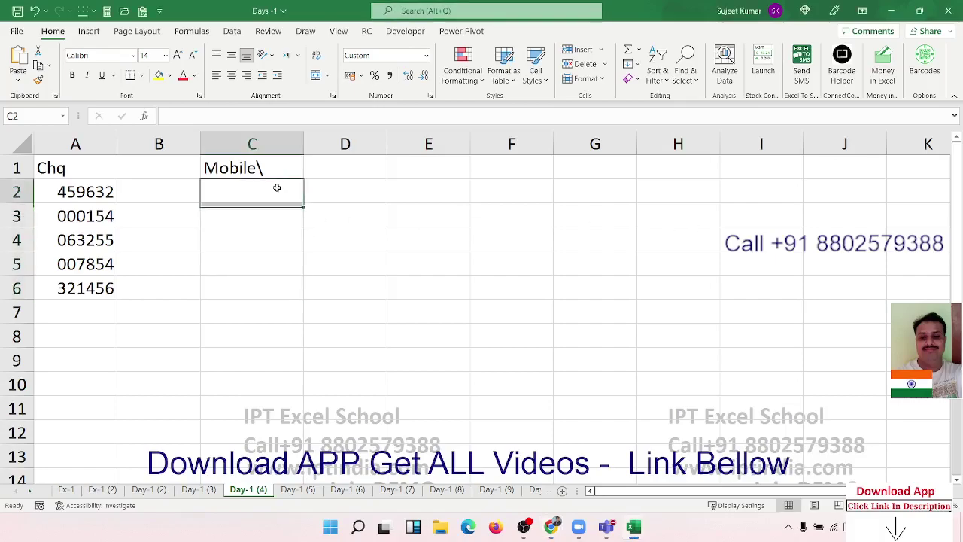
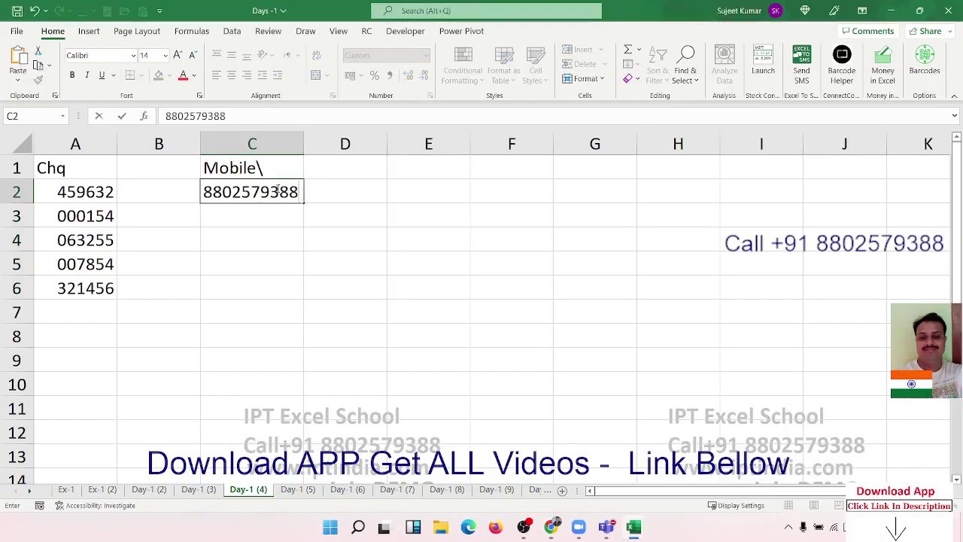
key("Return")
key("Right")
key("Right")
key("Up")
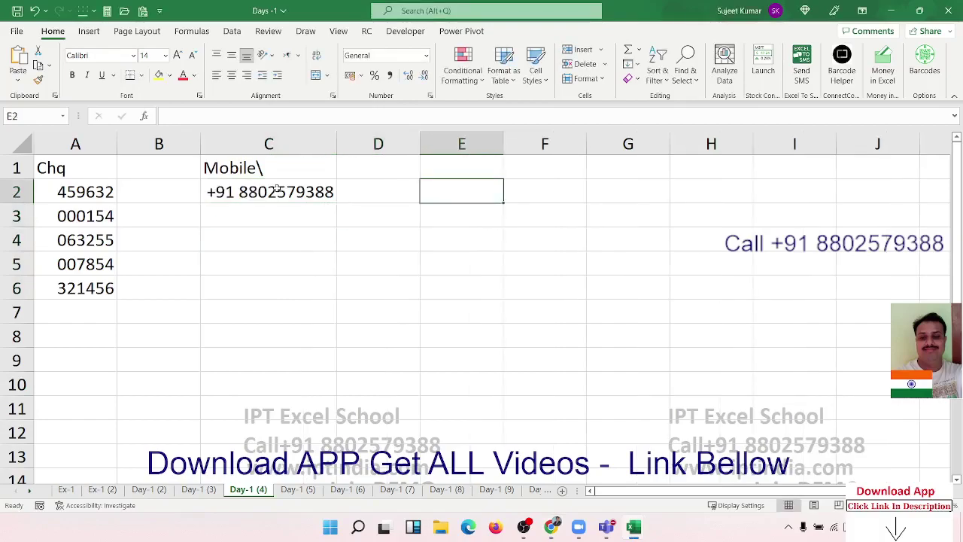
type("=")
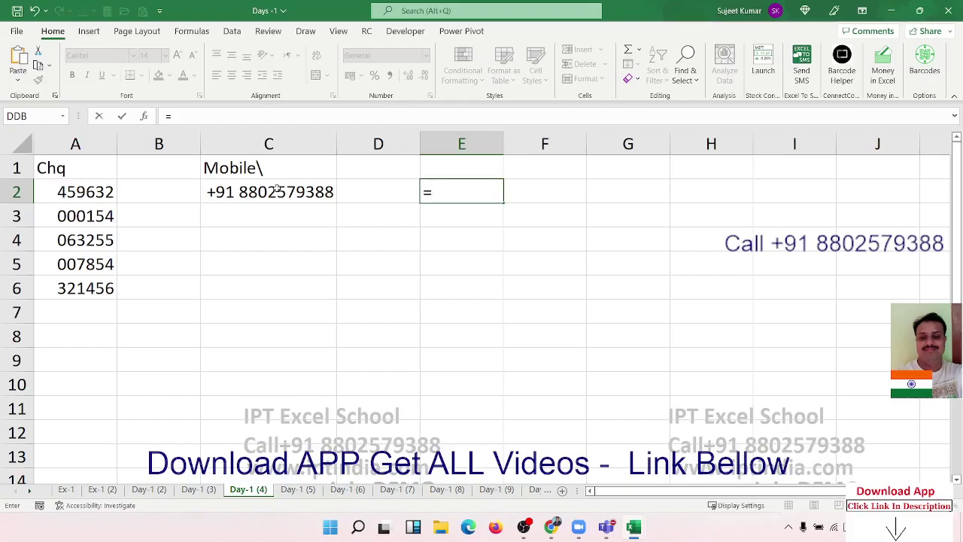
key("Escape")
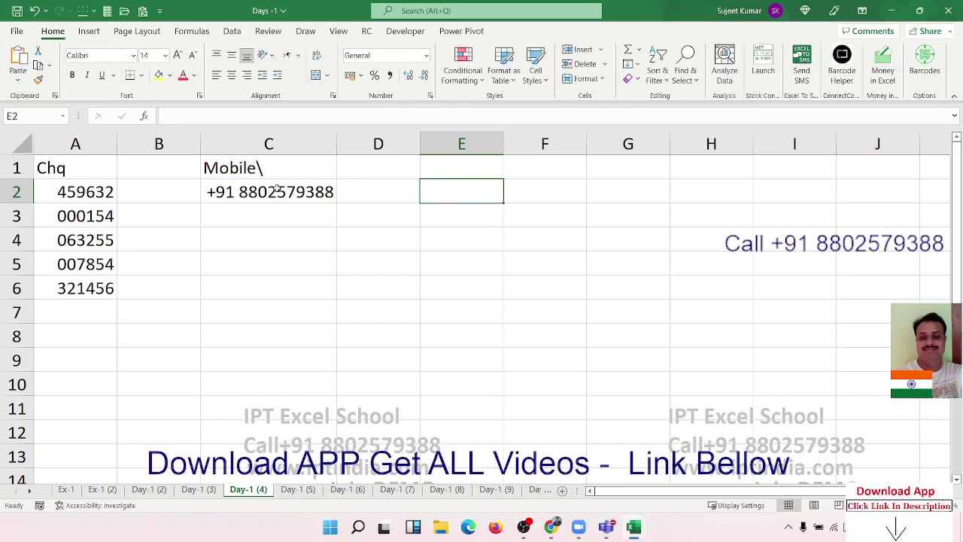
type("=")
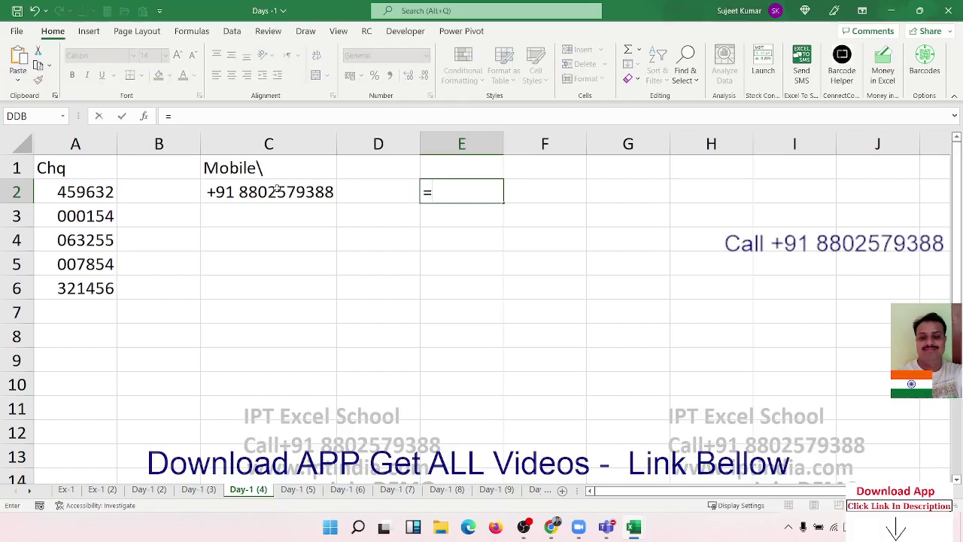
key("Escape")
type("+")
key("Escape")
type("-")
key("Escape")
type("=")
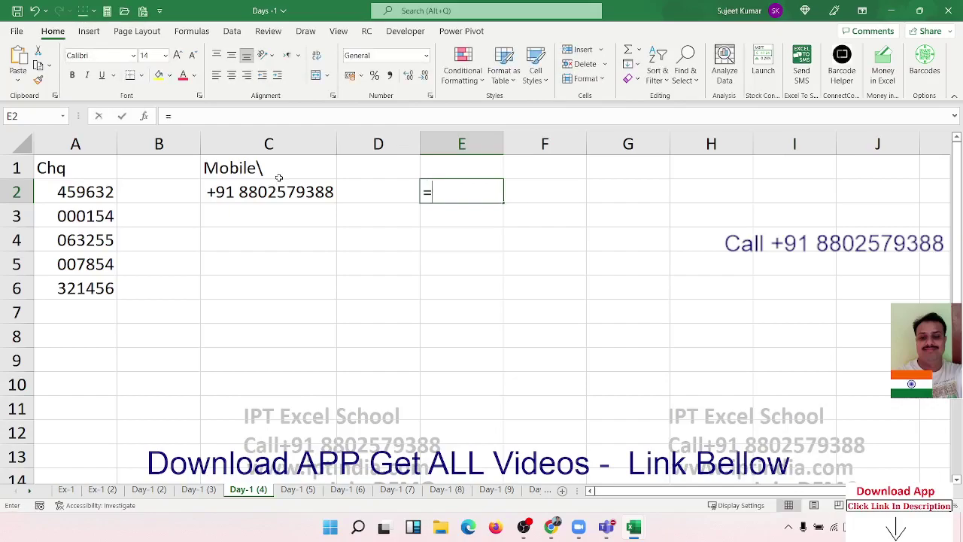
type("6")
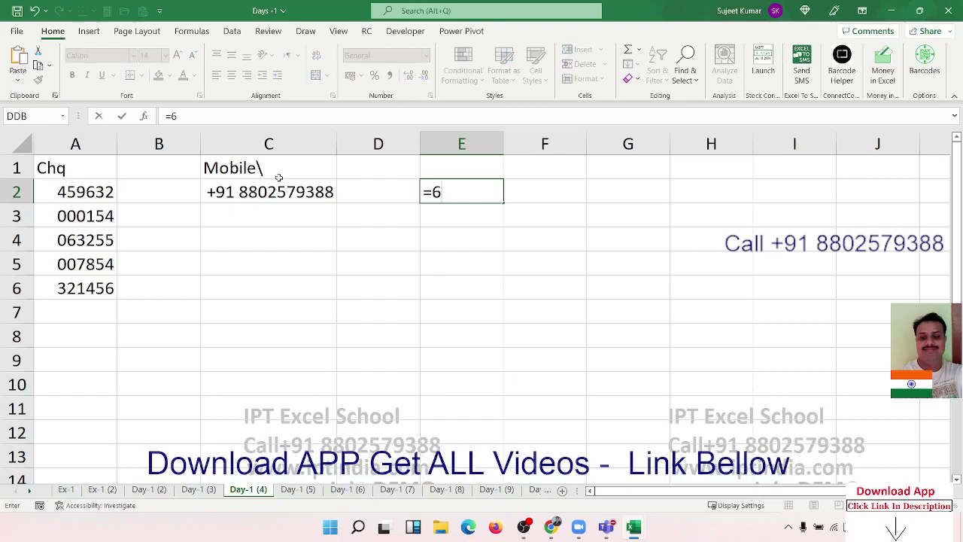
type("45+")
type("8377")
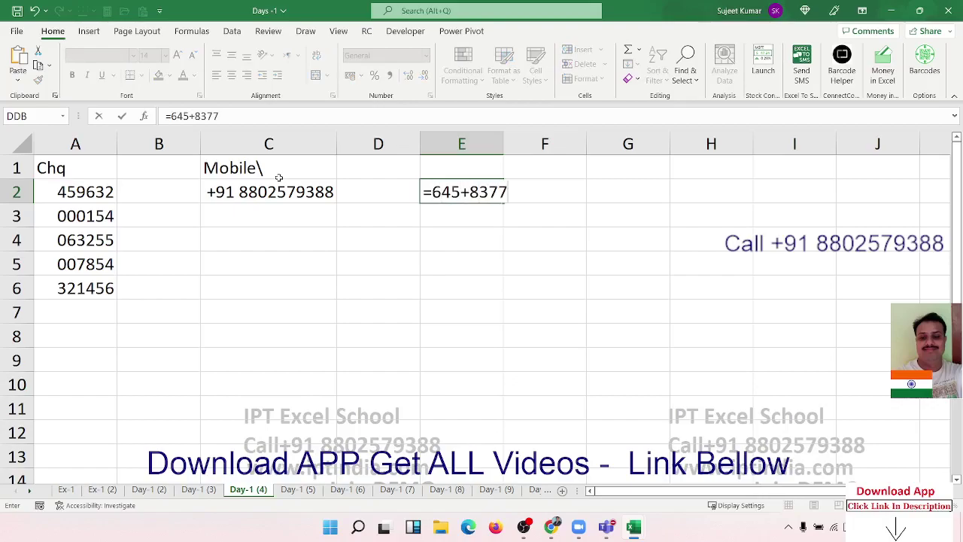
type("54")
key("Return")
key("Up")
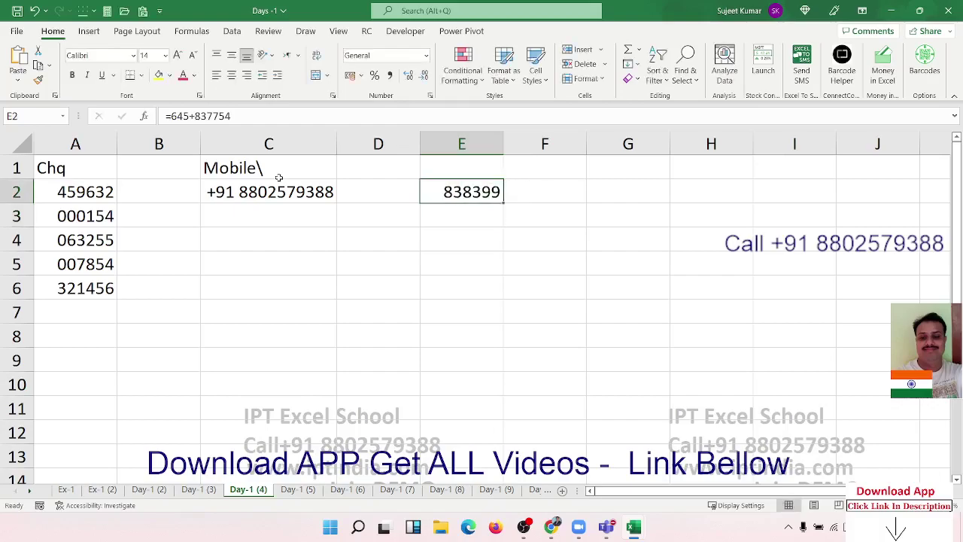
double_click(439, 194)
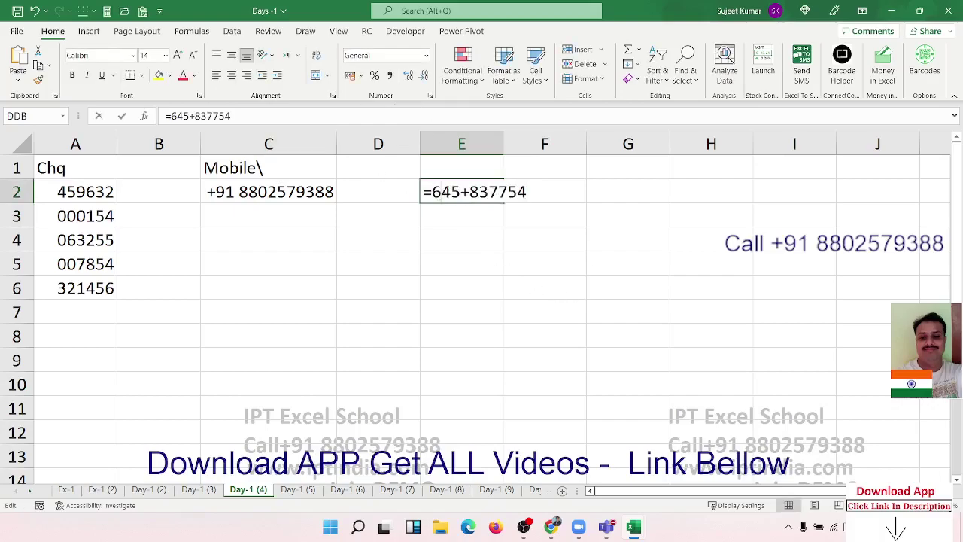
left_click_drag(471, 193, 527, 192)
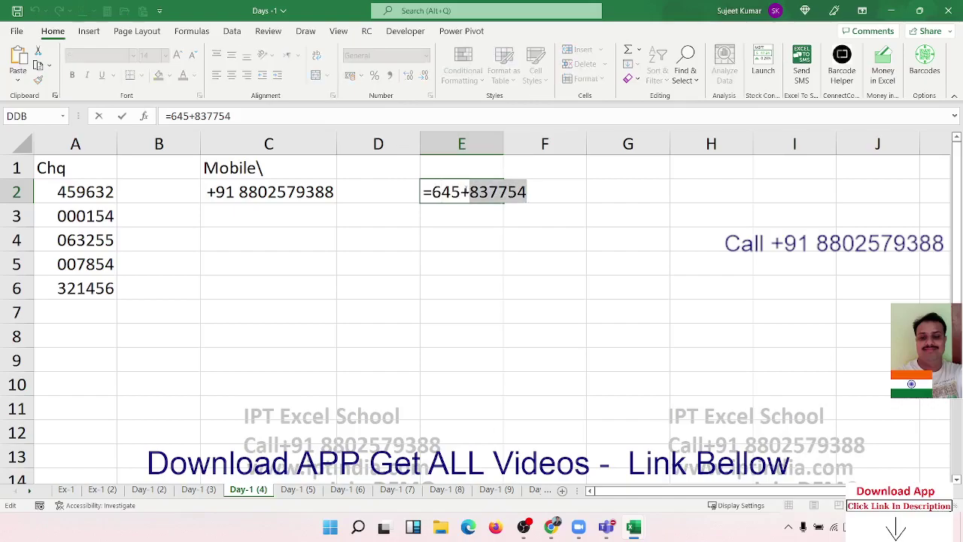
left_click(451, 193)
left_click_drag(432, 193, 423, 193)
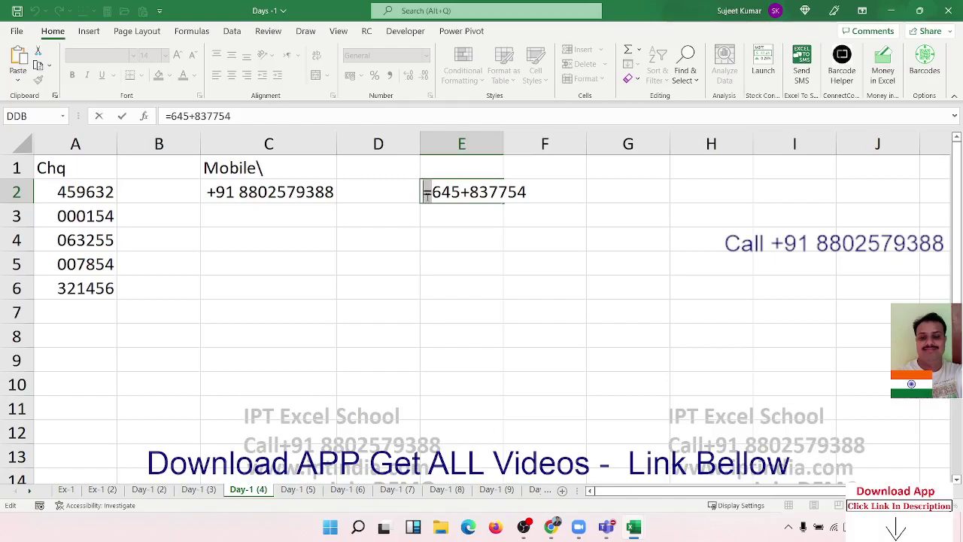
key("ctrl+Return")
key("Delete")
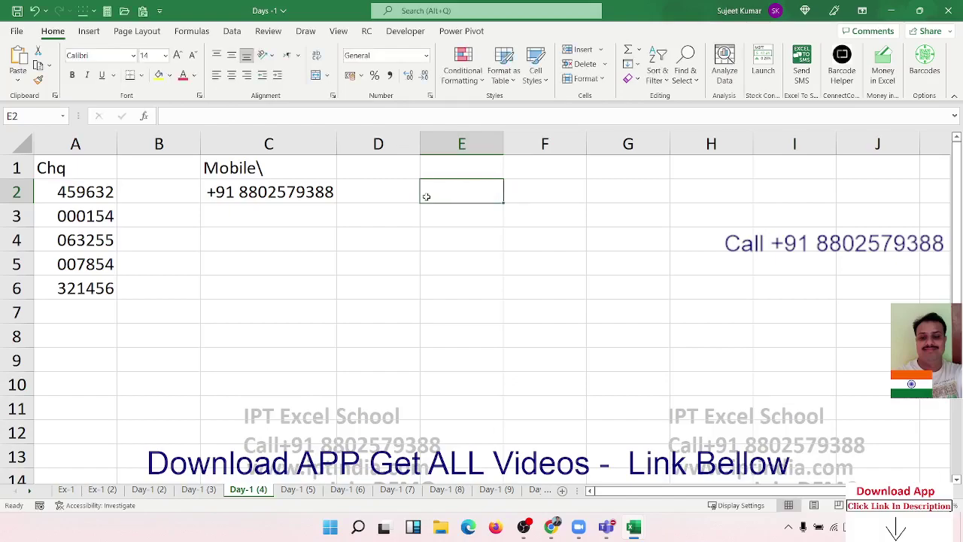
Enter a second 10-digit mobile number in C3.
left_click(291, 217)
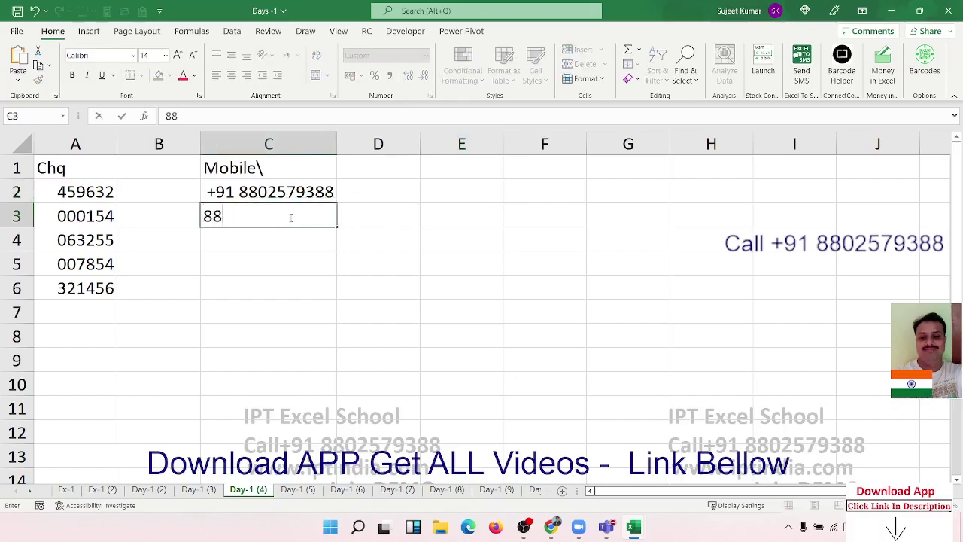
key("Return")
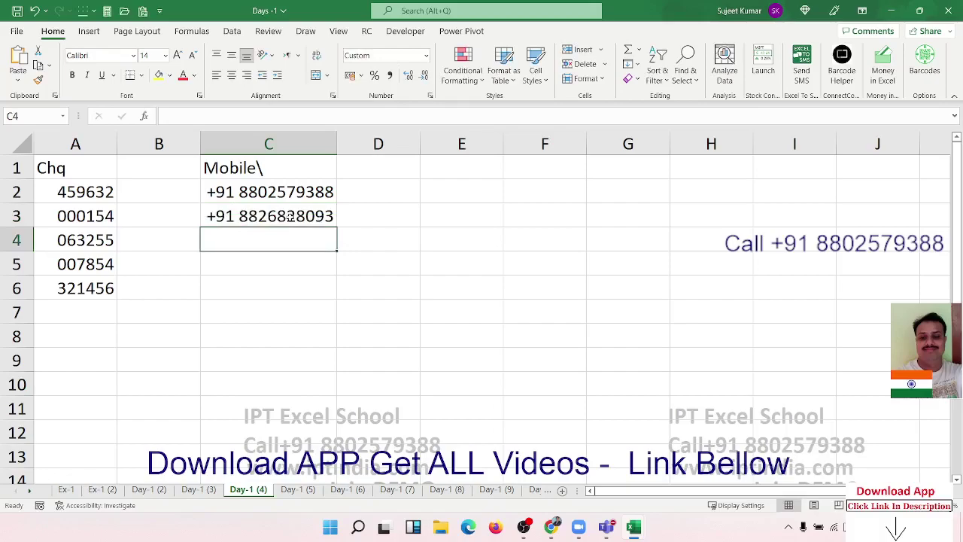
Add an ID heading in D1 and select the cells beneath it.
key("Up")
key("Up")
key("Up")
key("Right")
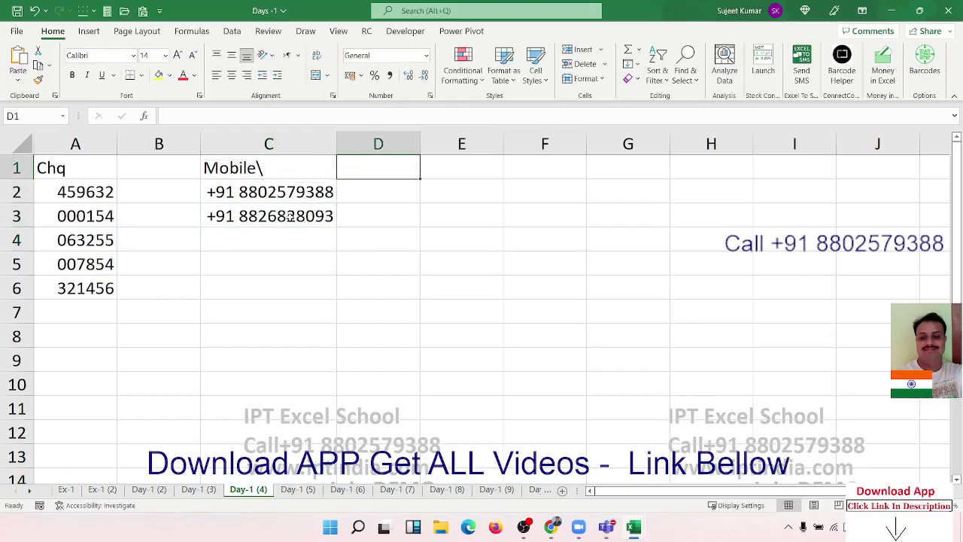
type("ID")
key("Return")
key("shift+Down")
key("shift+Down")
key("shift+Down")
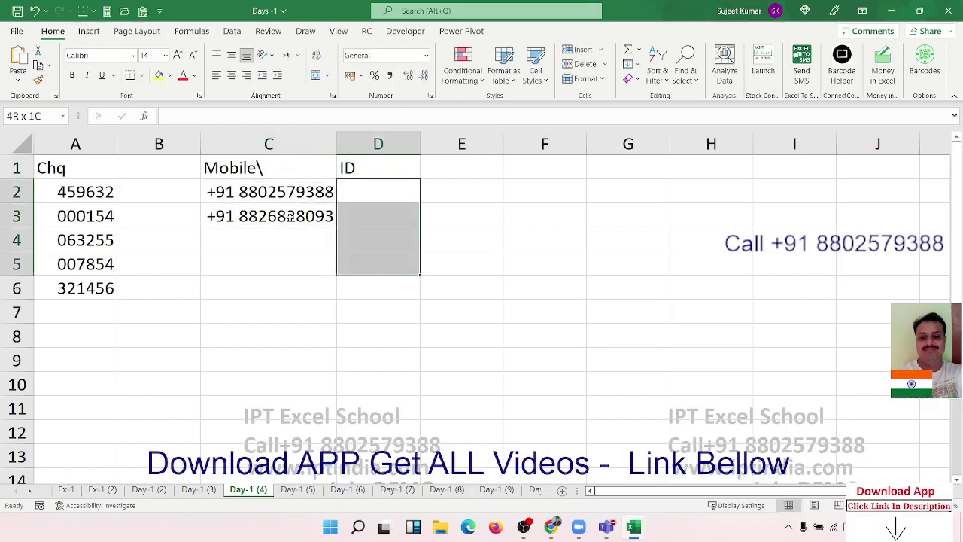
key("shift+Down")
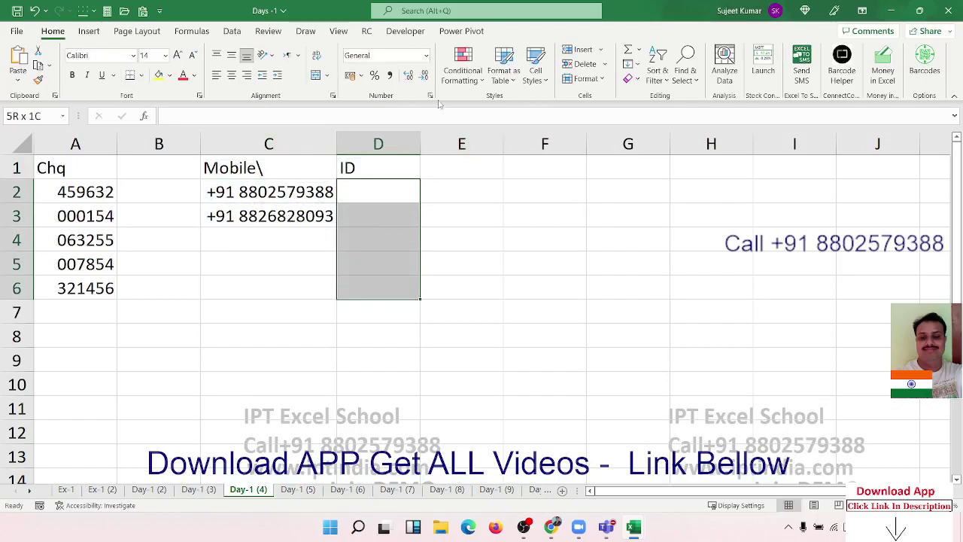
Give the ID cells the custom format ### - ### - ###.
left_click(431, 95)
left_click(90, 267)
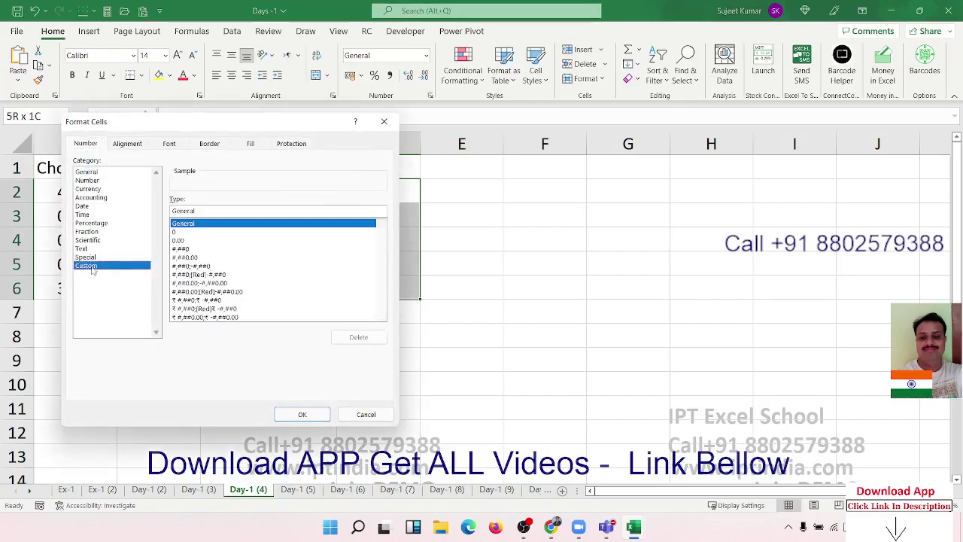
left_click_drag(196, 127, 586, 106)
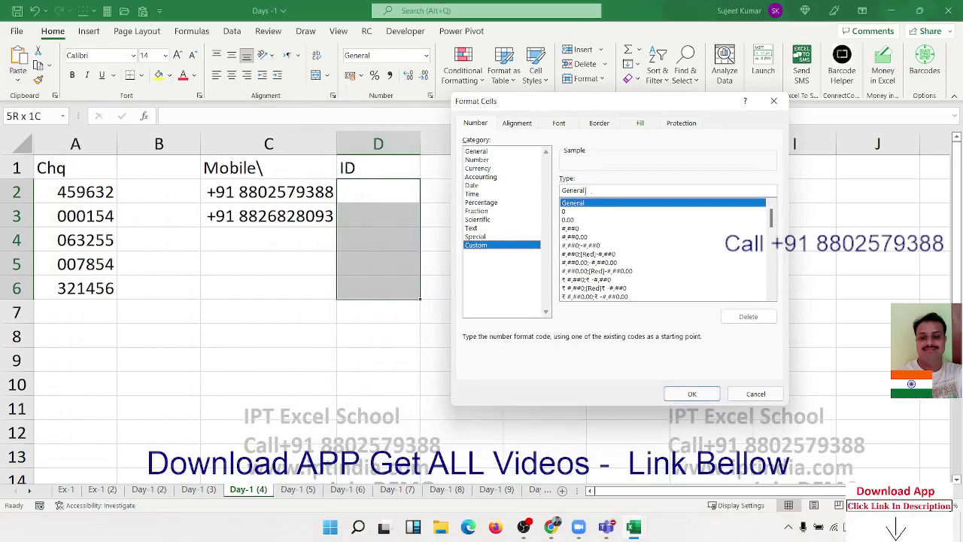
double_click(574, 191)
type("### ")
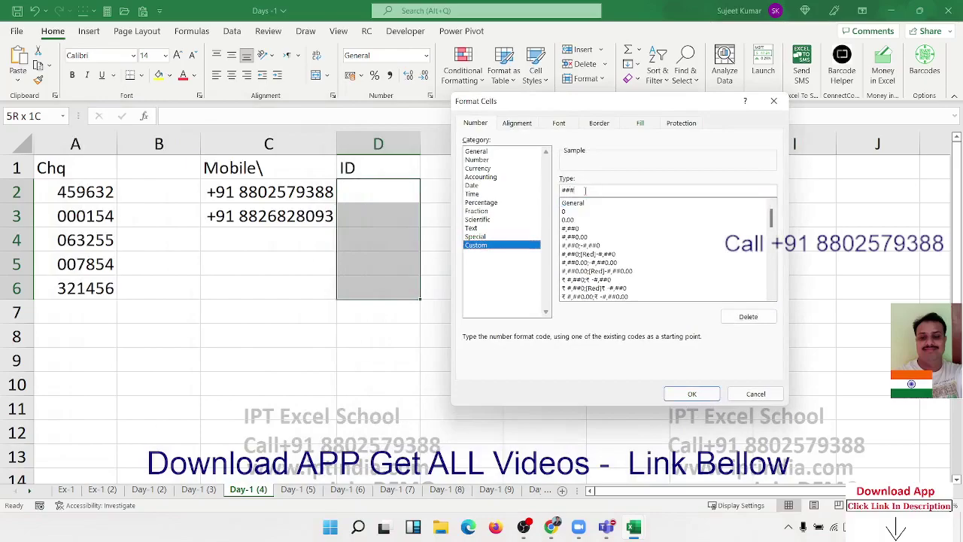
type("### ")
type("##")
left_click(686, 392)
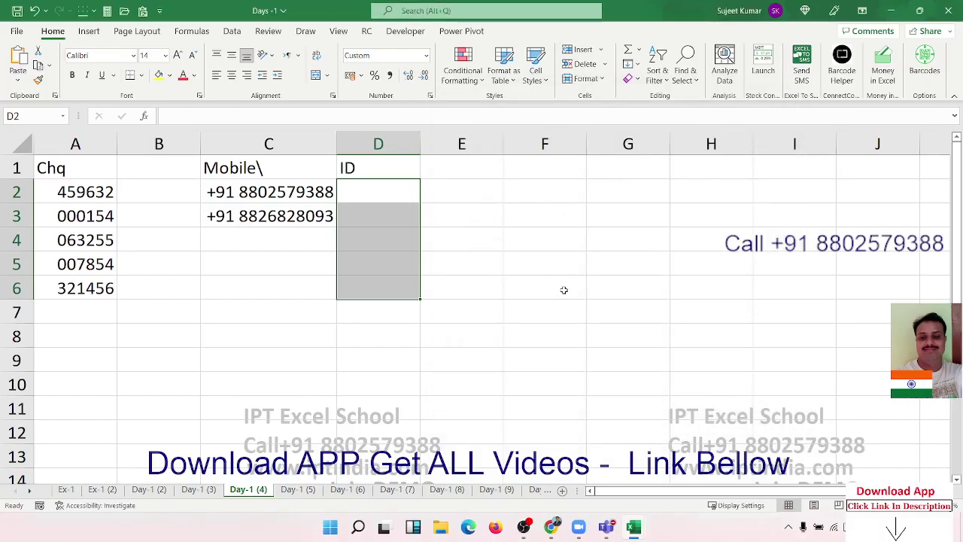
Enter a nine-digit ID in D2 so it displays in dash-separated groups of three.
left_click(343, 191)
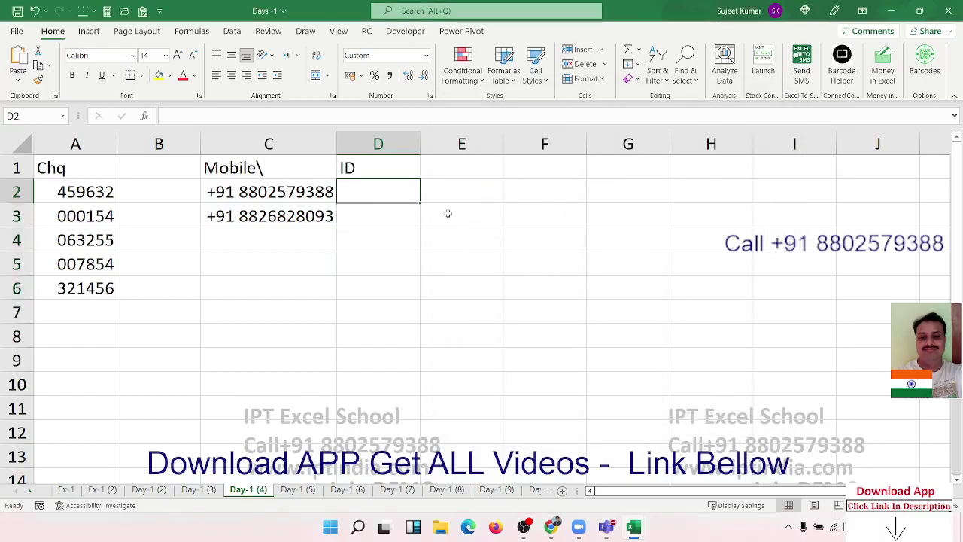
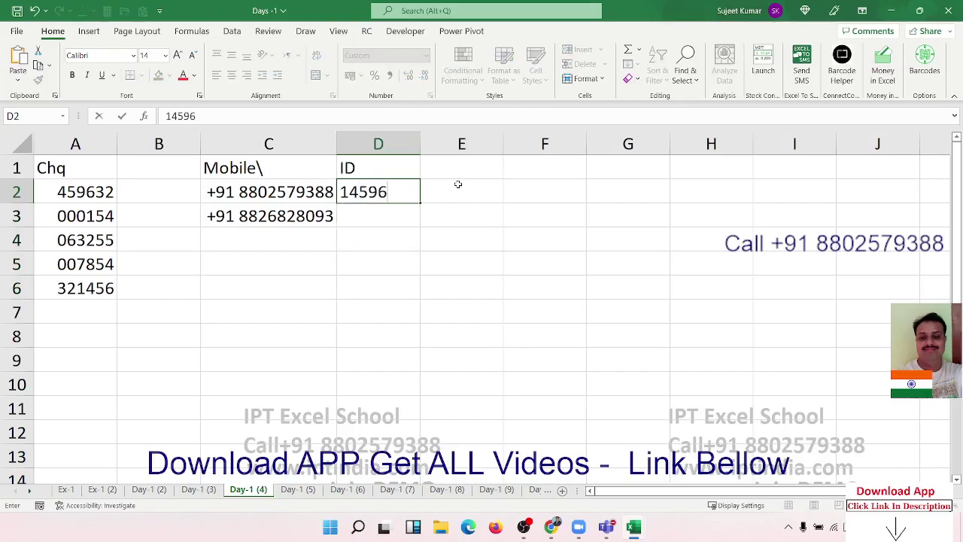
key("Return")
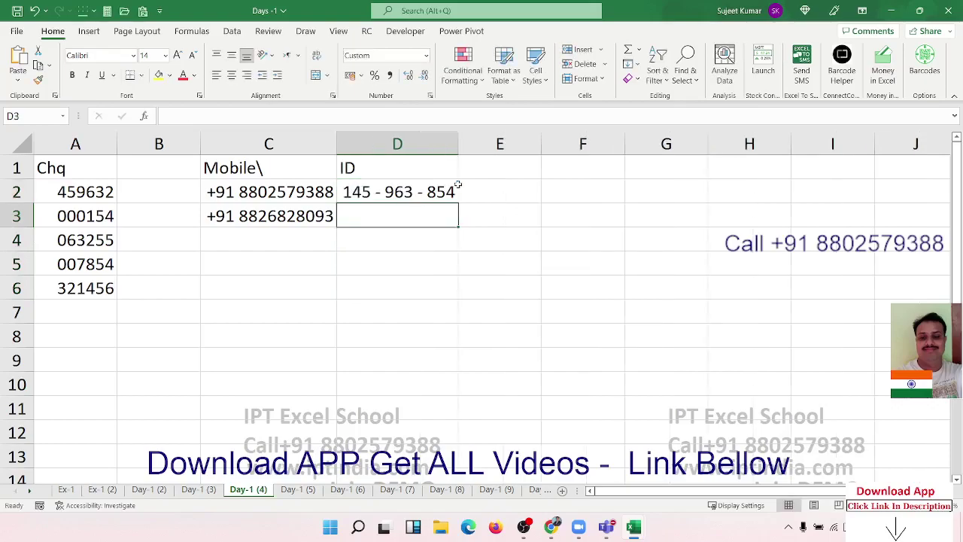
key("Up")
key("Up")
Add an A/c heading in E1.
key("Right")
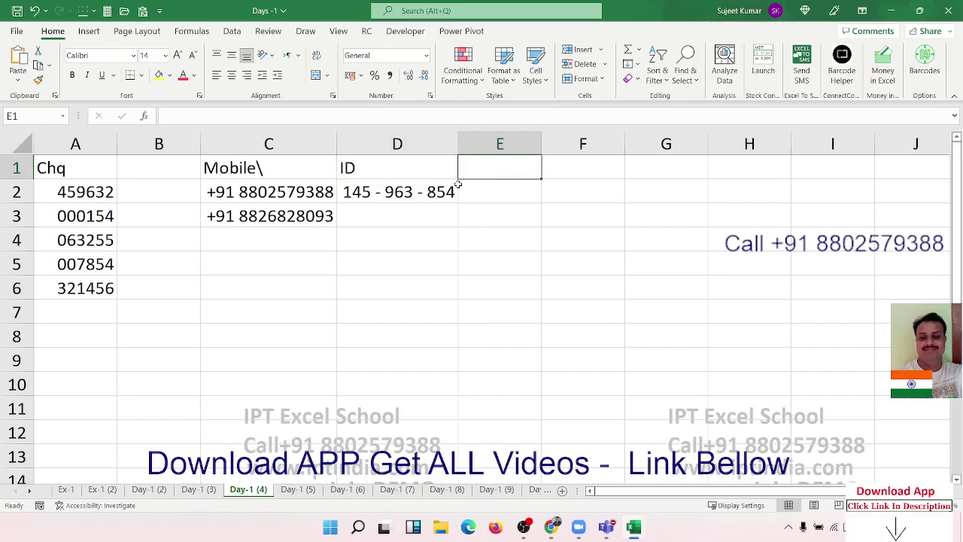
type("A/c")
key("Return")
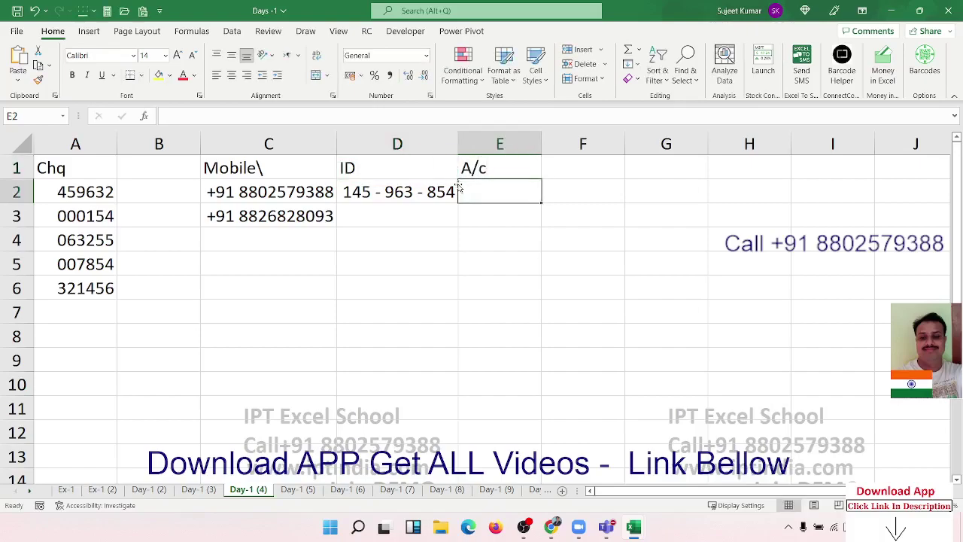
Enter a 12-digit account number in E2, shown in scientific notation, and select E2 downward.
type("123456")
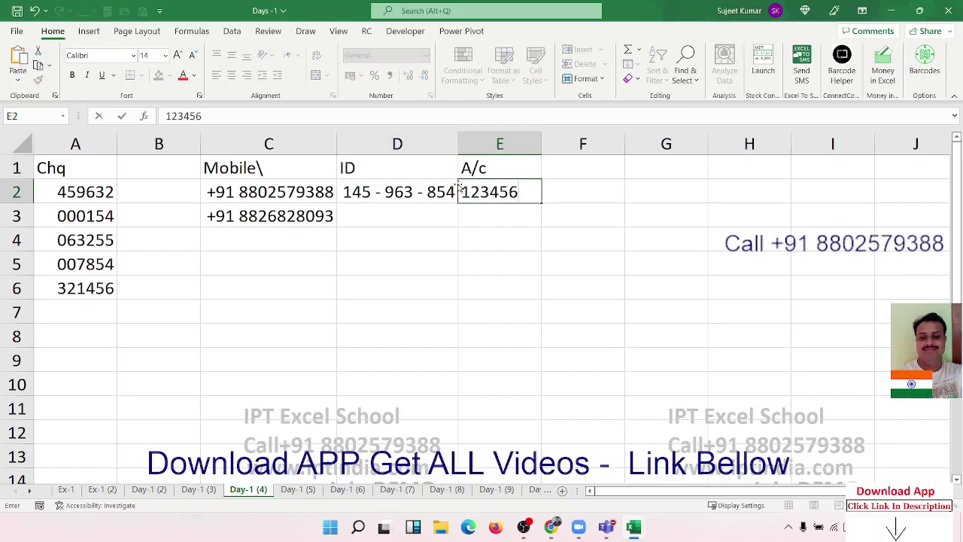
type("78901")
key("ctrl+Return")
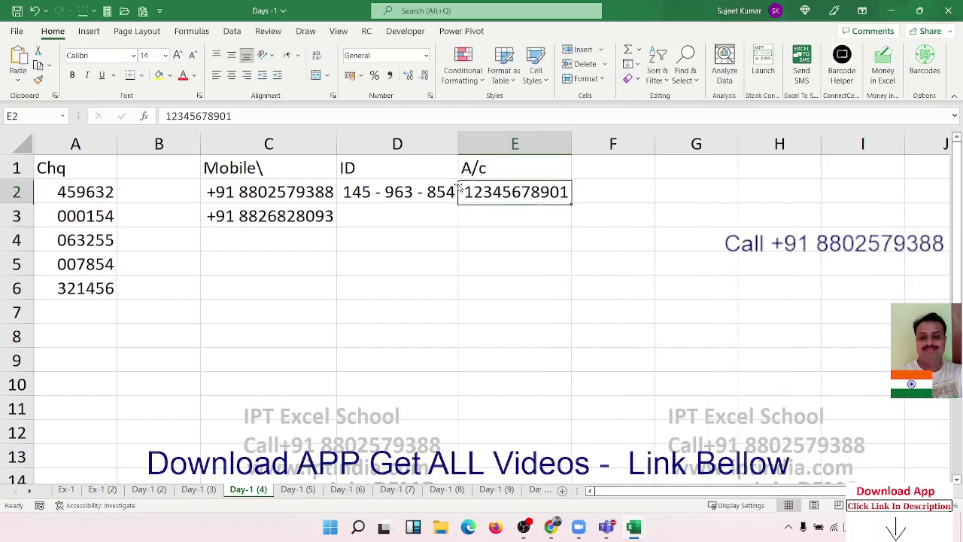
left_click(460, 116)
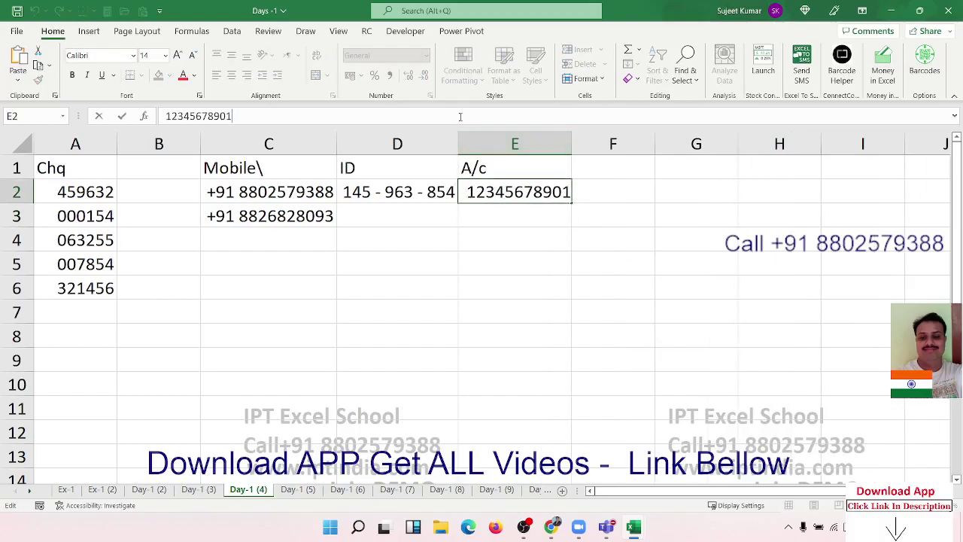
type("2")
key("Return")
key("Up")
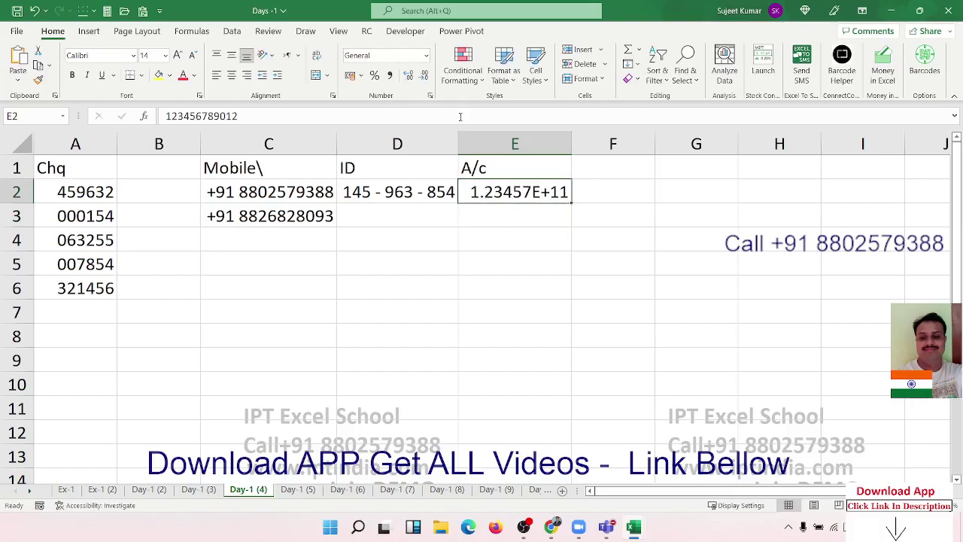
key("shift+Down")
key("shift+Down")
key("shift+Down")
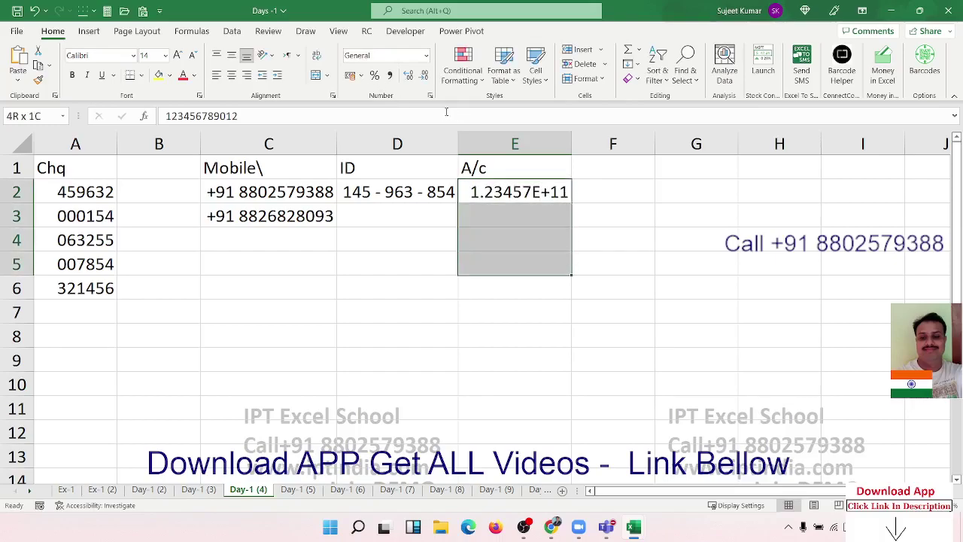
Apply the custom format 0 to the A/c cells so the number shows in full.
key("ctrl+1")
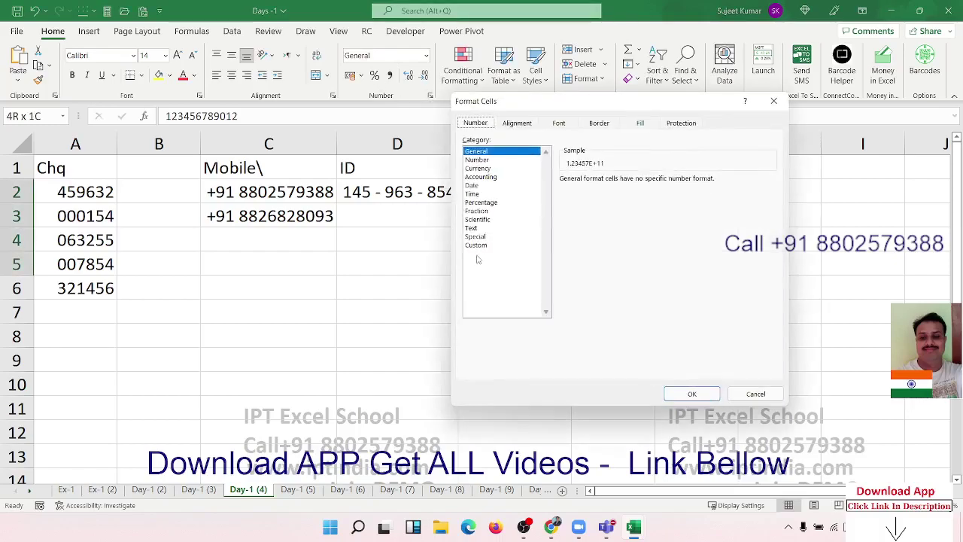
left_click(476, 245)
double_click(571, 191)
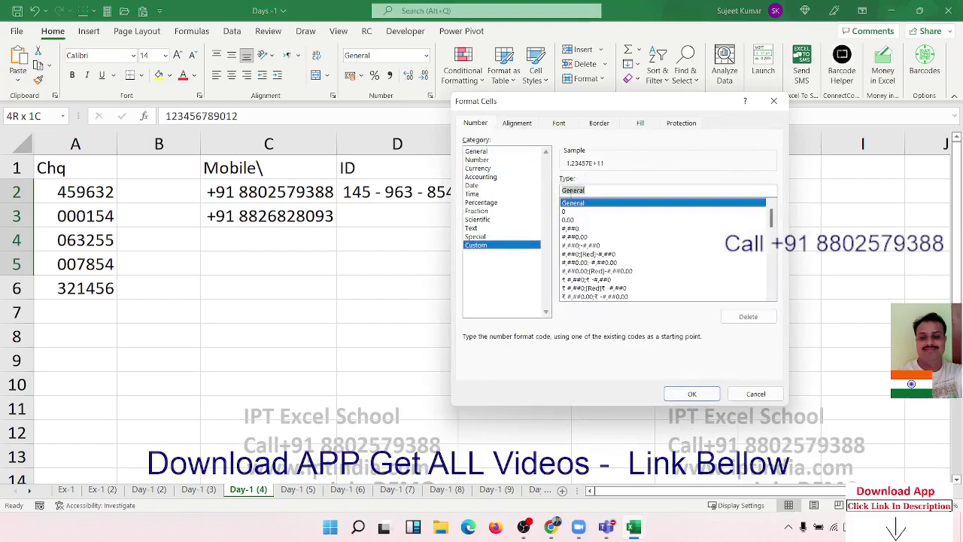
type("0")
key("Return")
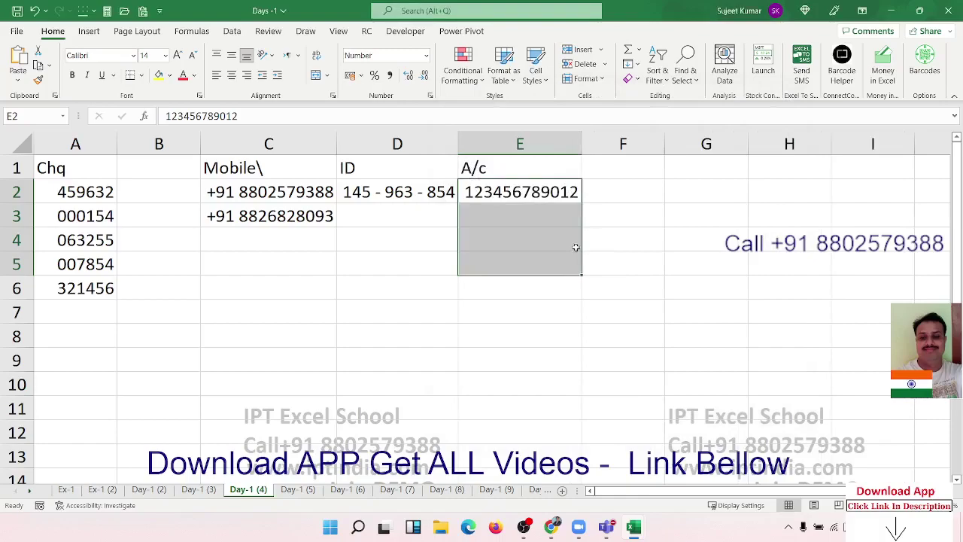
Append three more digits to the account number in E2, making it 15 digits.
left_click(557, 194)
double_click(557, 194)
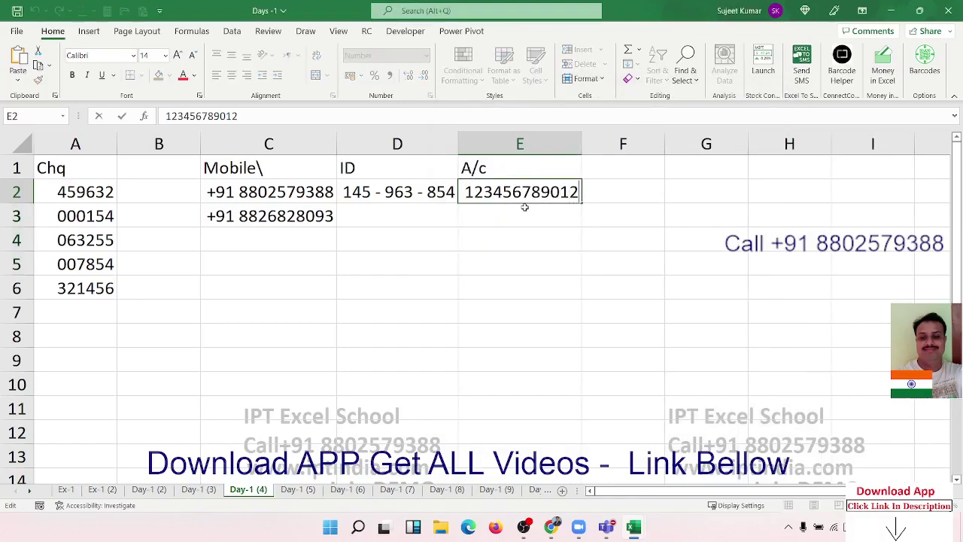
type("563")
key("Return")
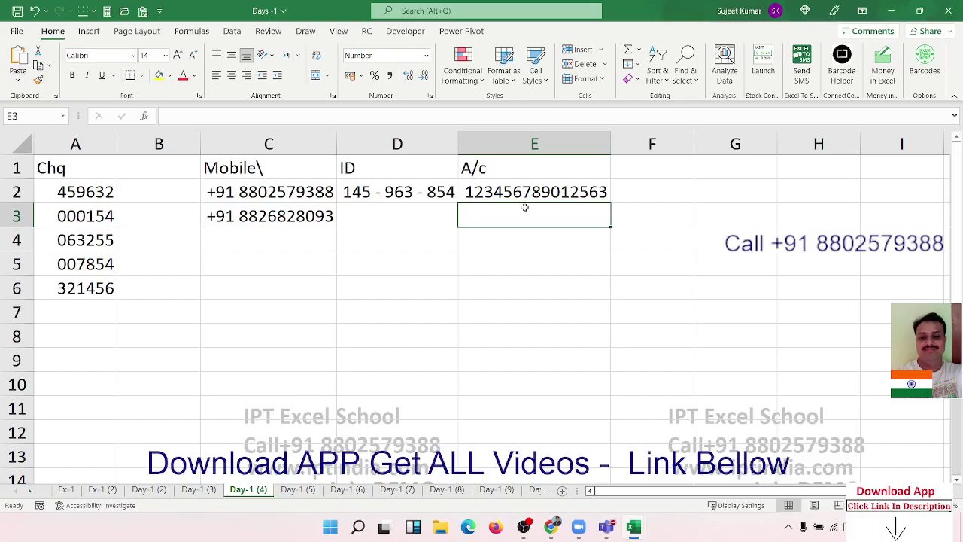
Append three more digits to E2, leaving an 18-digit number ending in zeros.
double_click(608, 194)
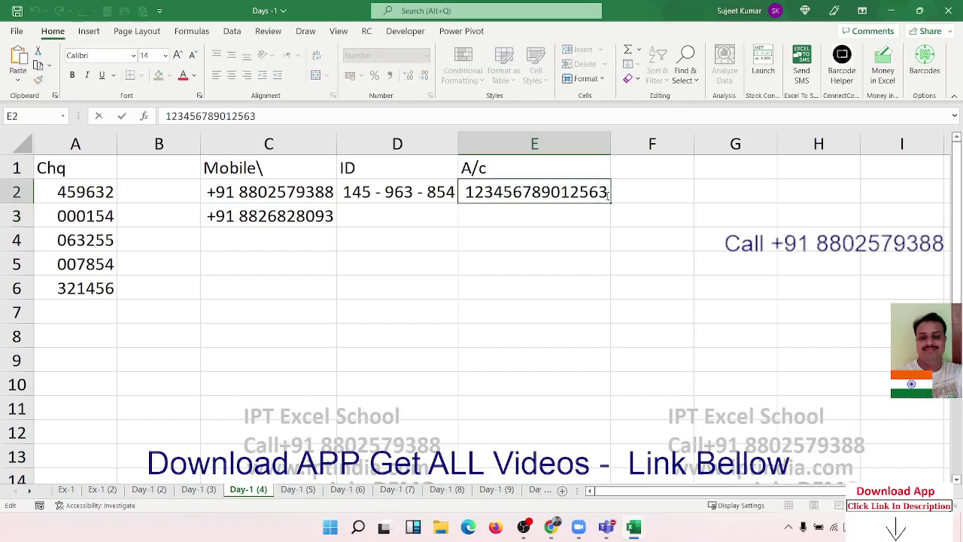
type("9")
key("Return")
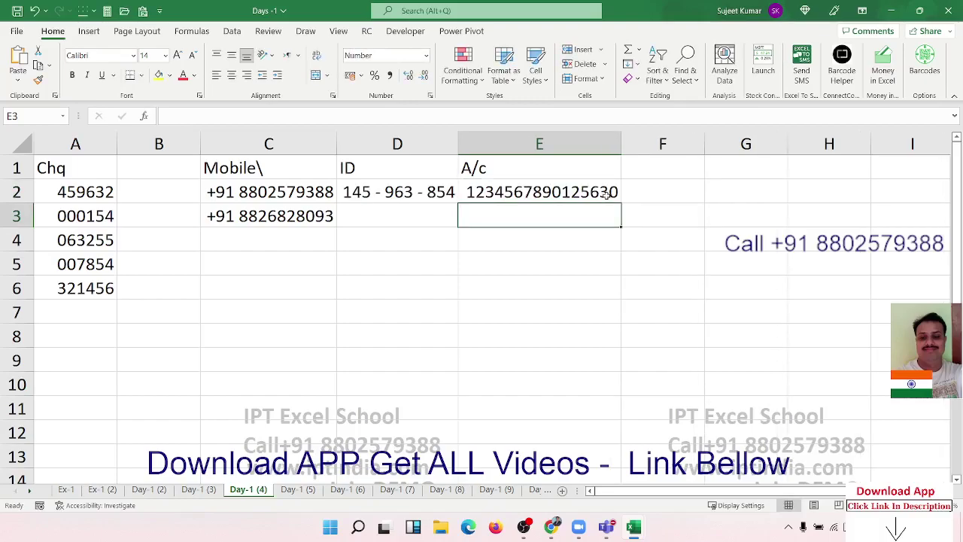
left_click(606, 194)
left_click(510, 114)
type("8")
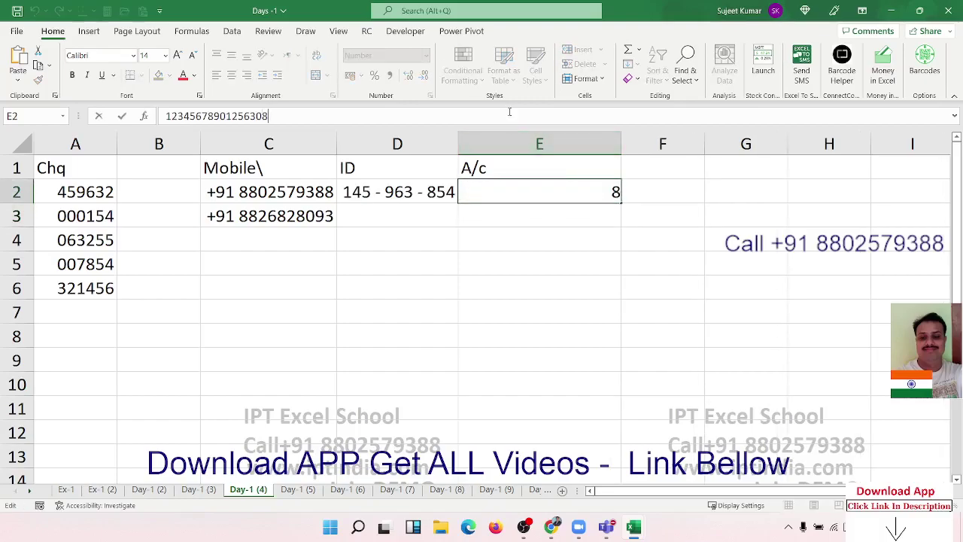
type("5")
key("Return")
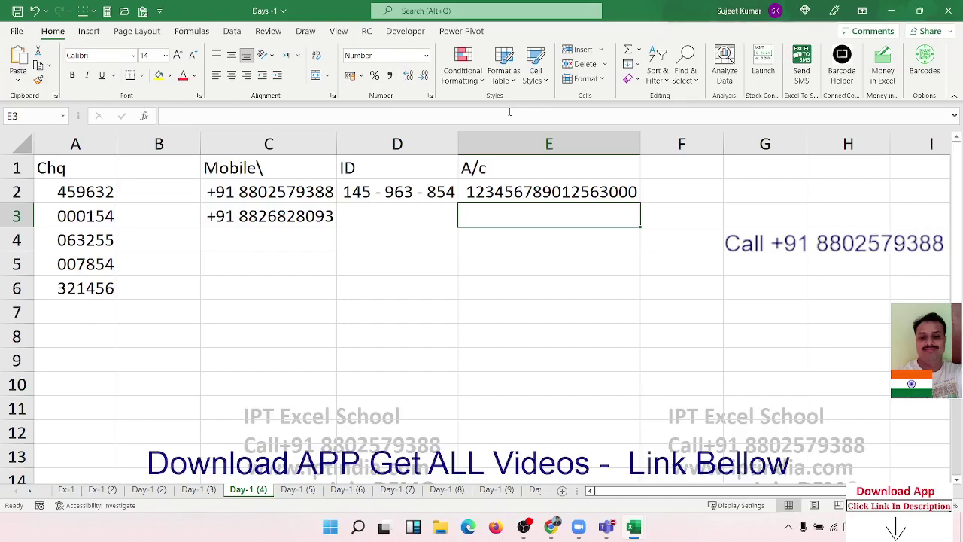
key("Up")
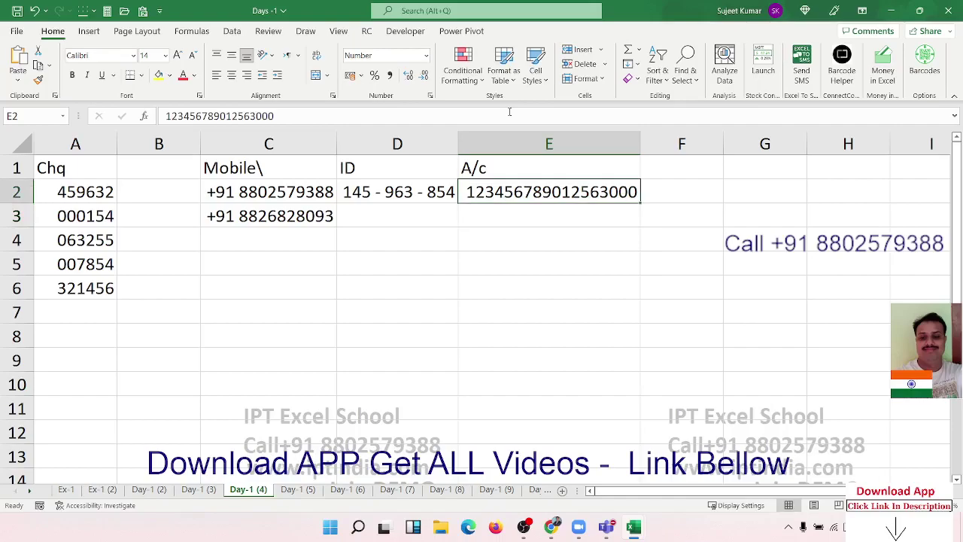
Enter a 26-digit account number in E3 with a leading apostrophe to store it as text.
key("Down")
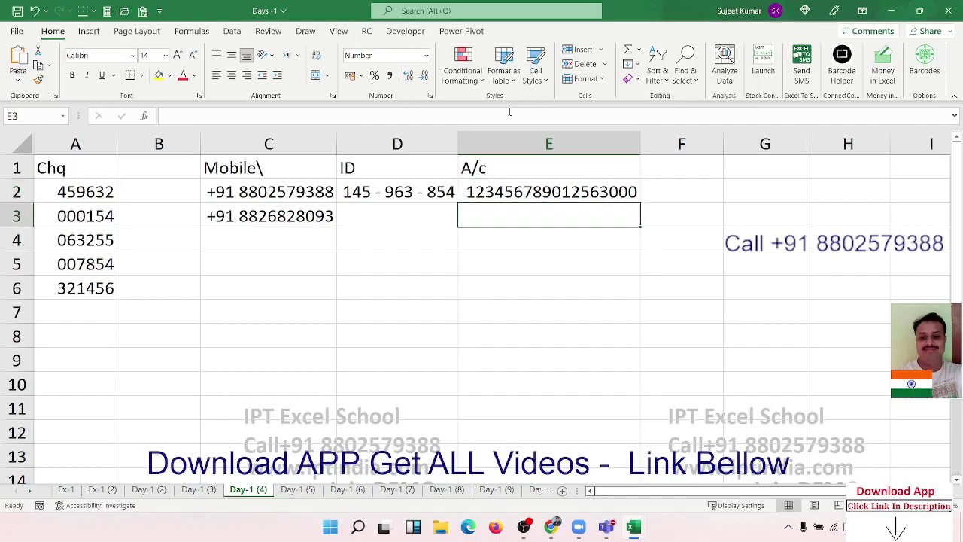
type("'")
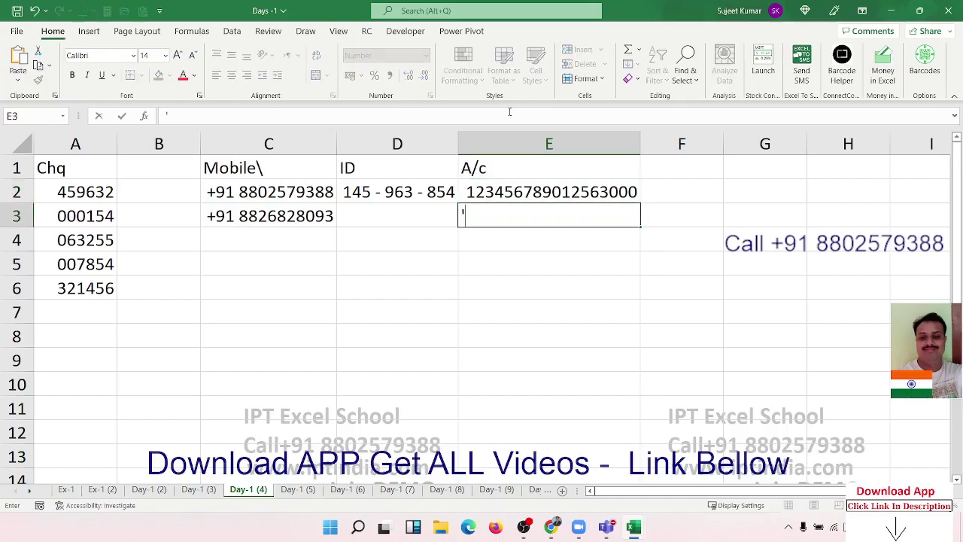
type("54321354632101654321034341")
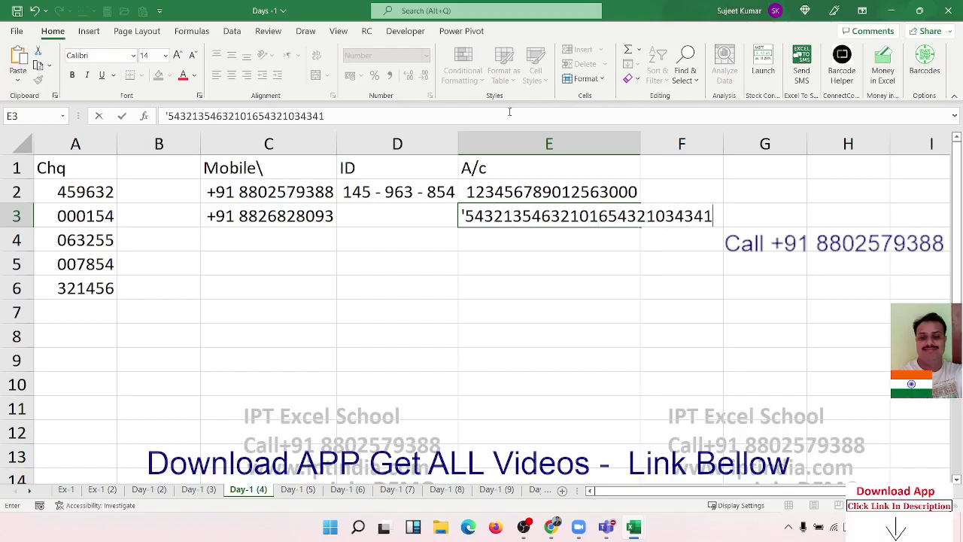
key("Return")
Switch to the WhatsApp browser window.
mouse_move(554, 527)
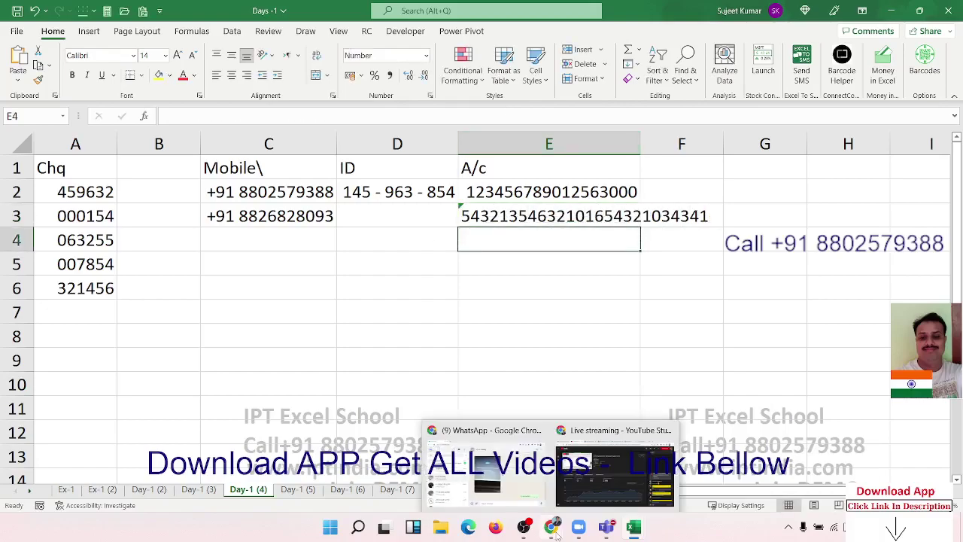
left_click(544, 507)
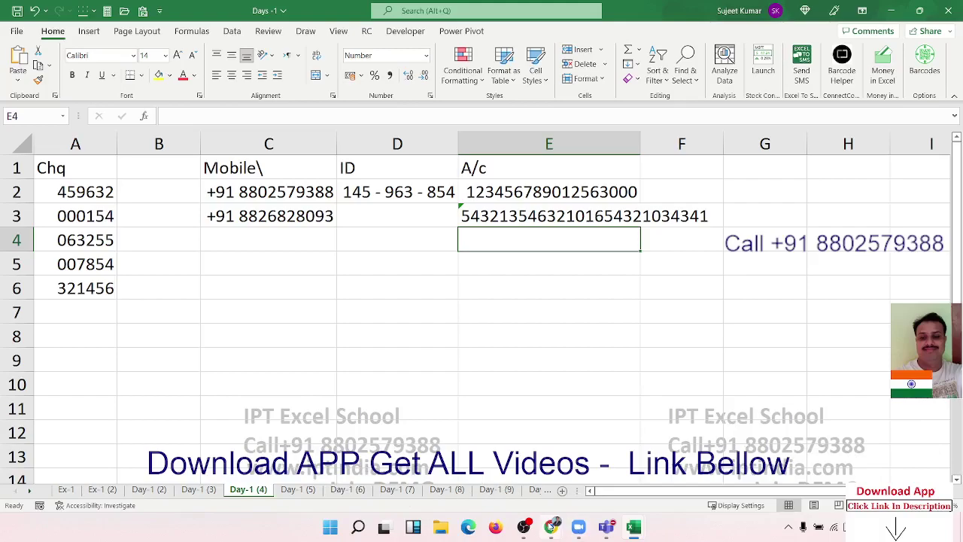
mouse_move(551, 527)
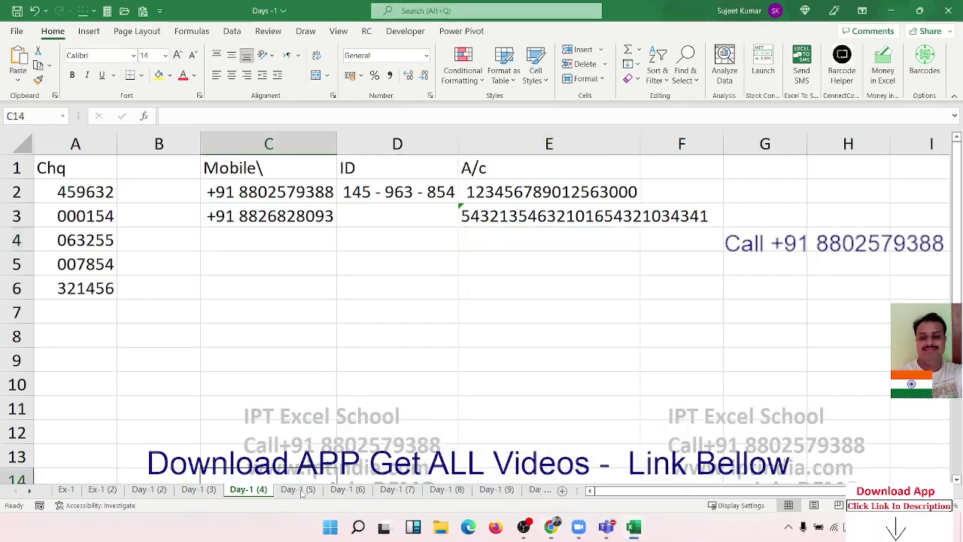
Clear all contents and formatting from the Day-1 (5) sheet.
left_click(300, 489)
left_click(268, 403)
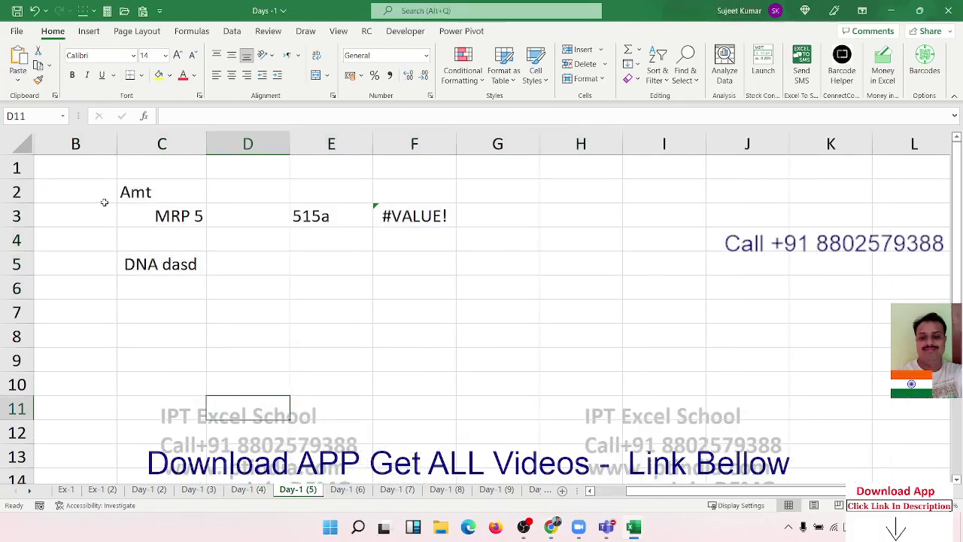
left_click(32, 145)
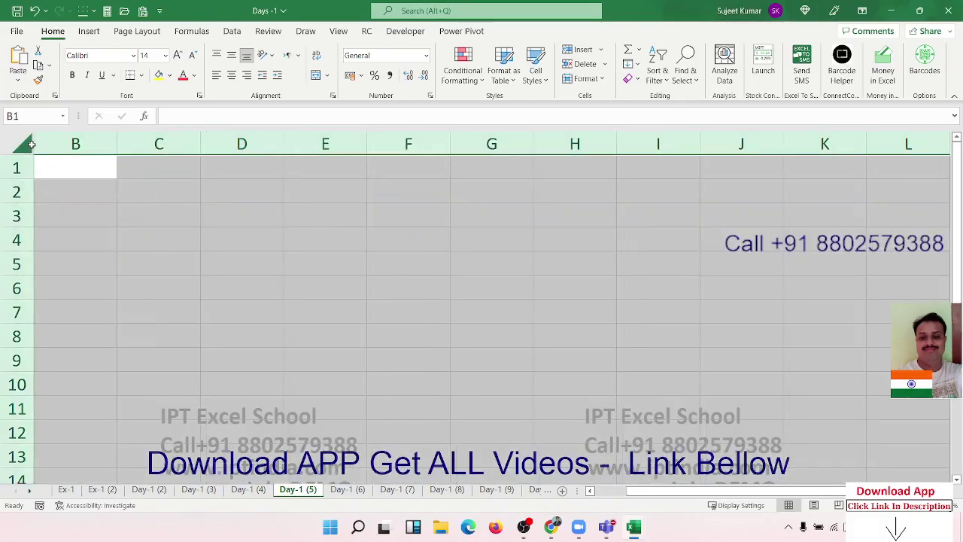
key("ctrl+minus")
key("Down")
Enter the Amt heading in C2 and the amount in C3, then overwrite it with MRP 1500.
key("Right")
type("Amt")
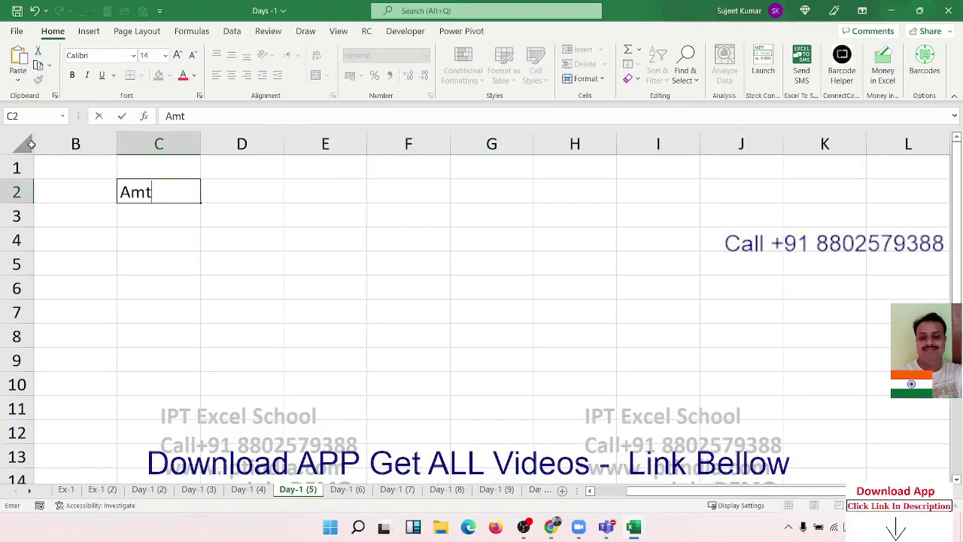
key("Return")
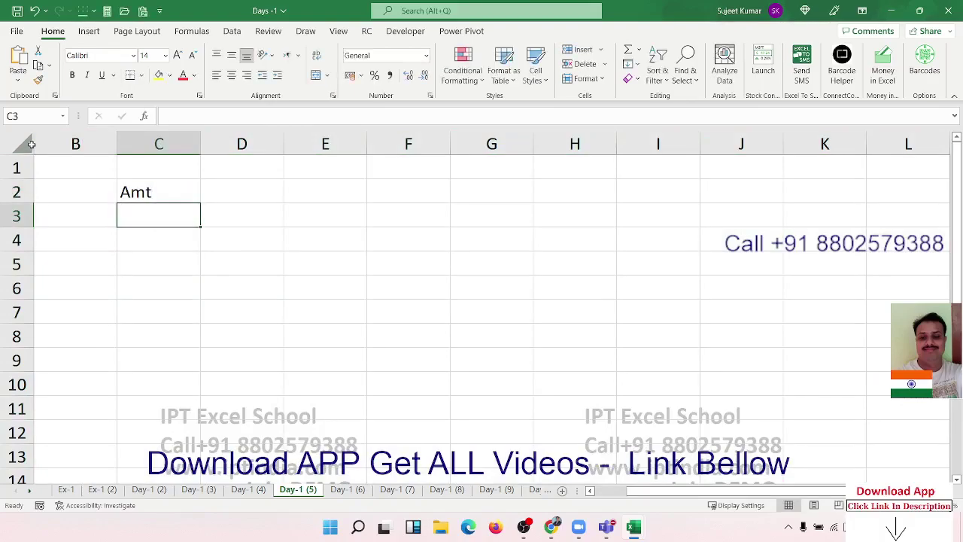
type("150")
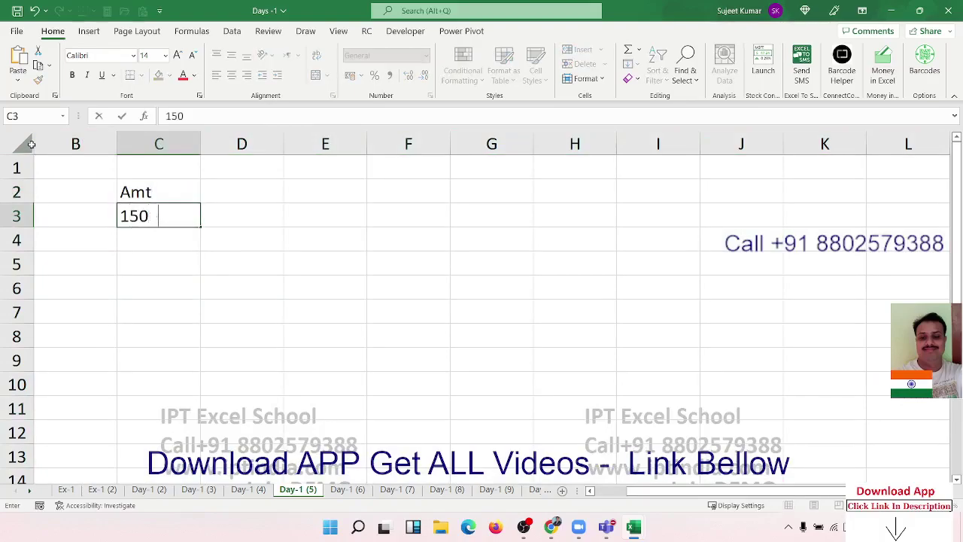
type("0")
key("Return")
key("Up")
type("M")
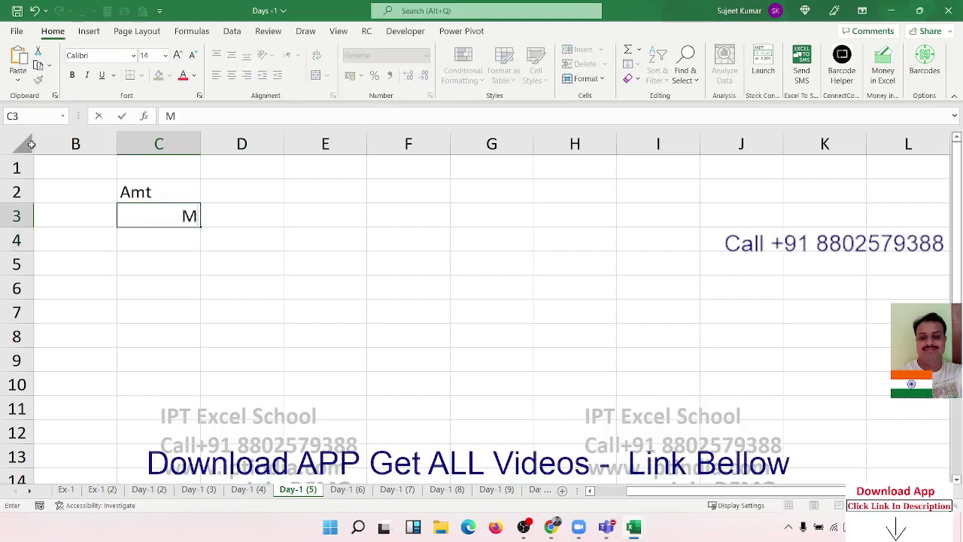
type("RP 1500")
key("Return")
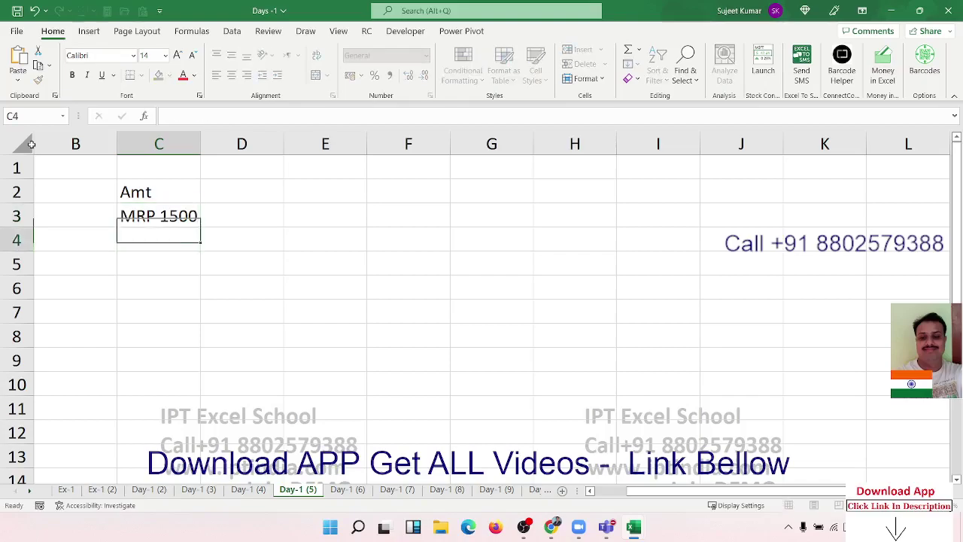
Enter =C3+20 in D3 and compare it with C3 to see the #VALUE! error.
key("Up")
key("Right")
type("=")
key("Left")
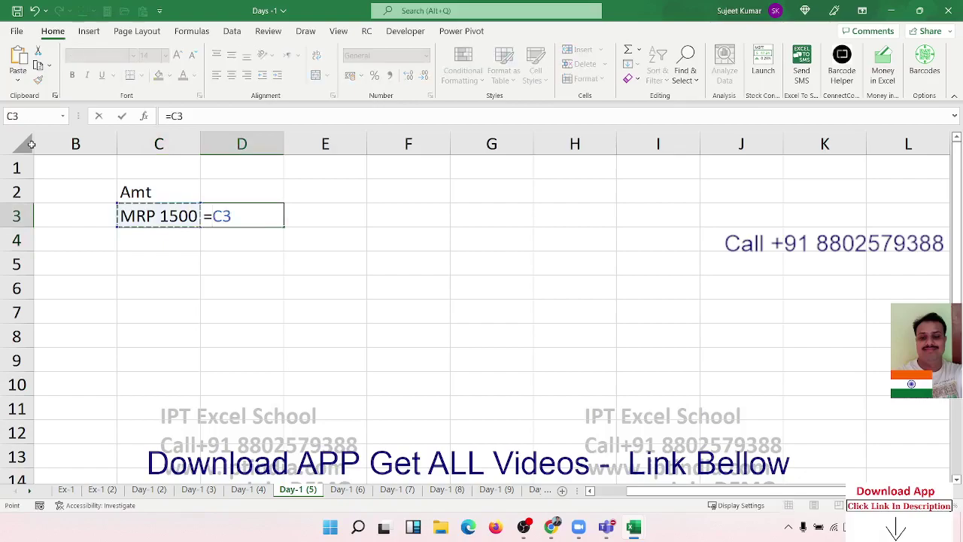
type("+20")
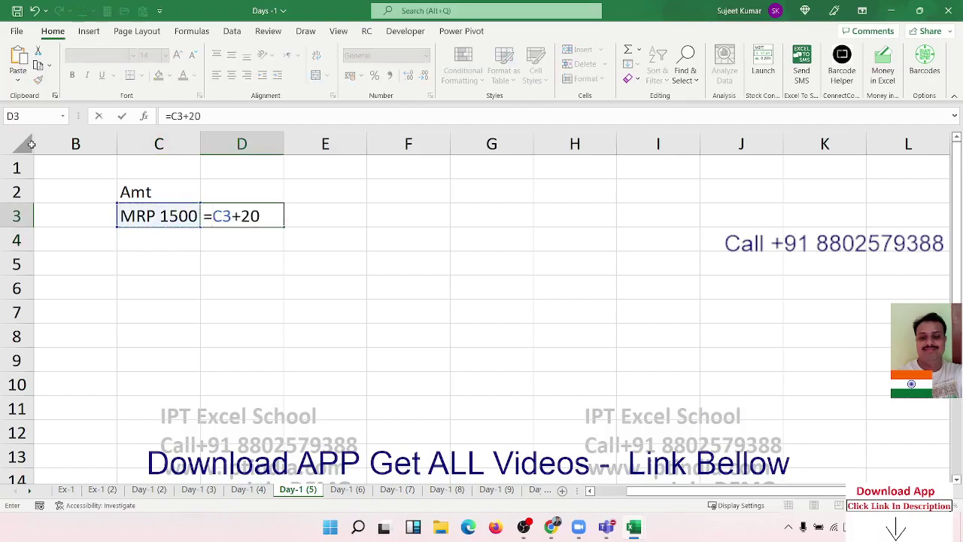
key("Return")
key("Up")
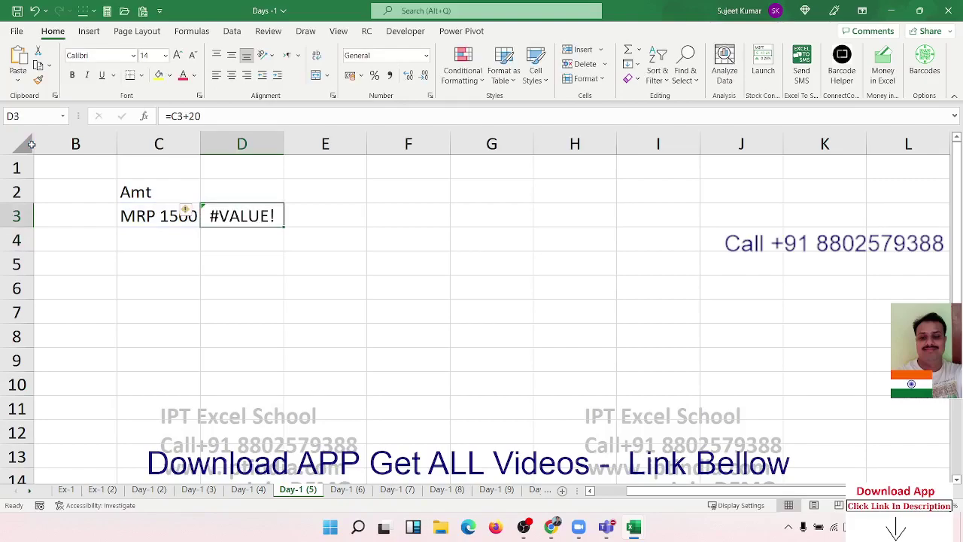
key("Left")
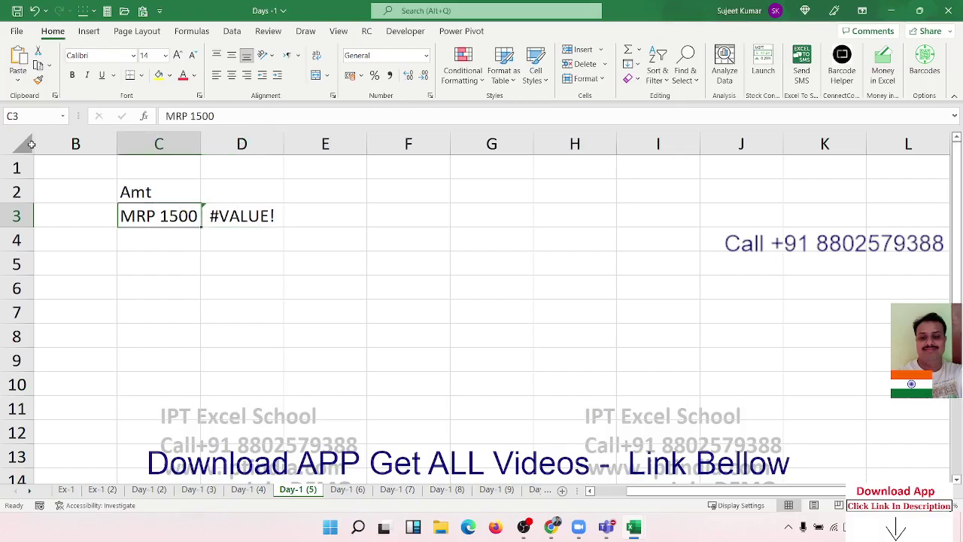
key("Right")
key("Left")
key("Right")
Delete the failing formula in D3 and re-enter 1500 as a plain number in C3.
key("Down")
key("Left")
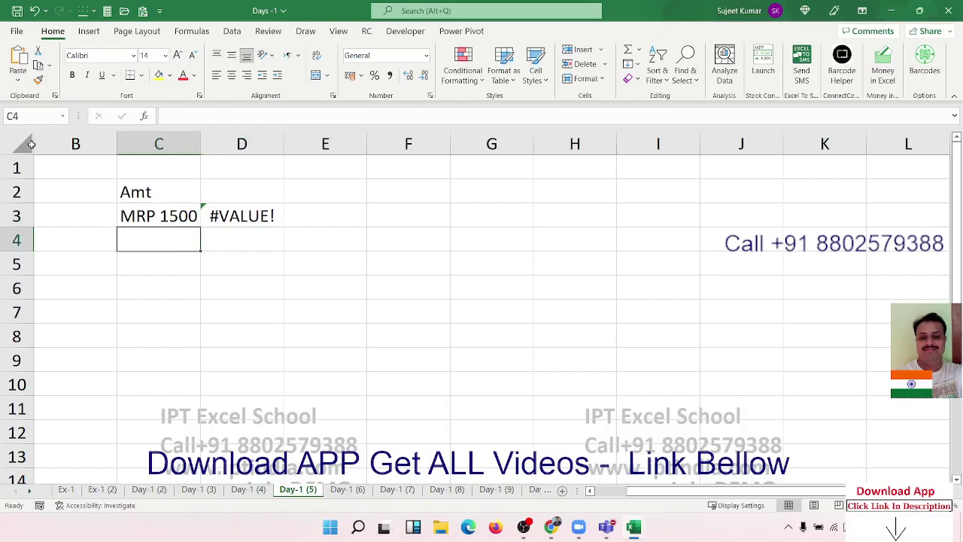
key("Up")
key("Right")
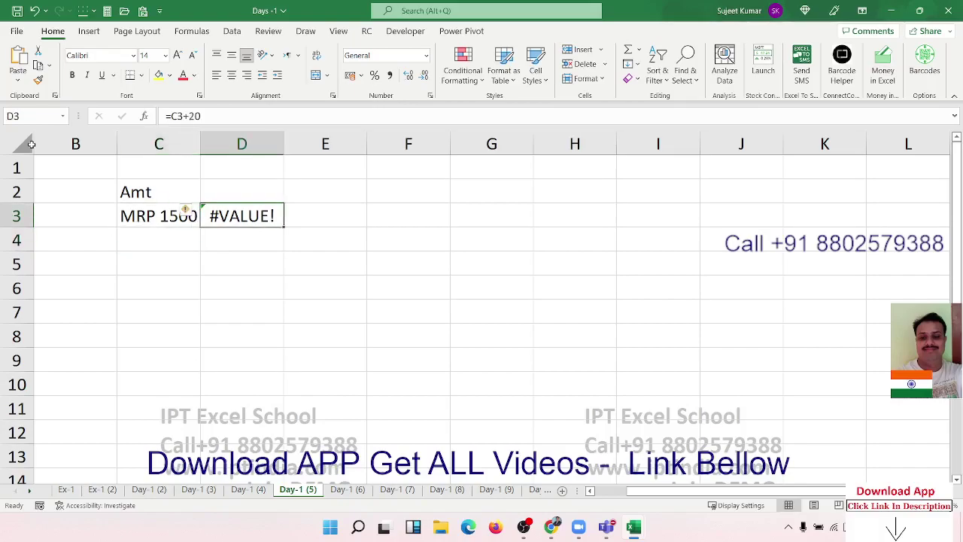
key("Delete")
key("Left")
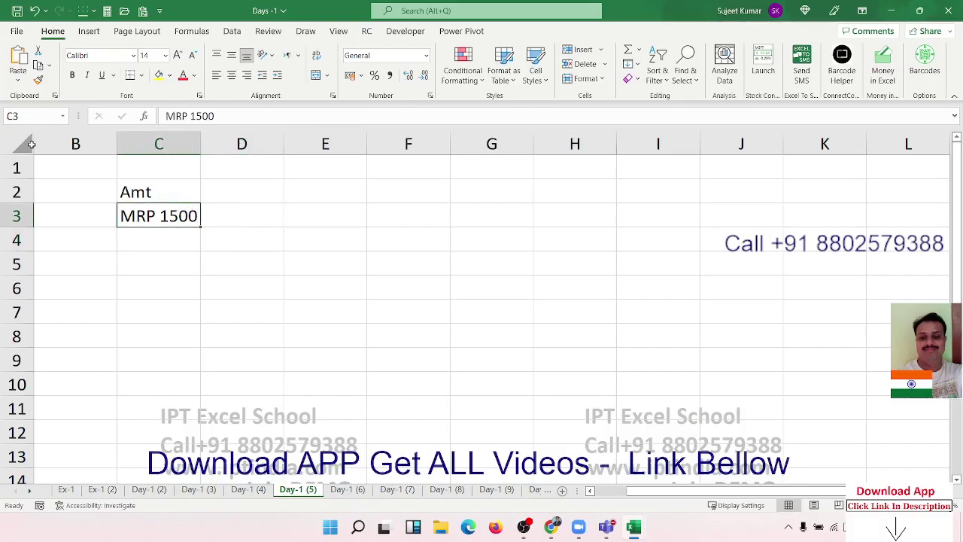
type("1500")
key("Return")
key("Up")
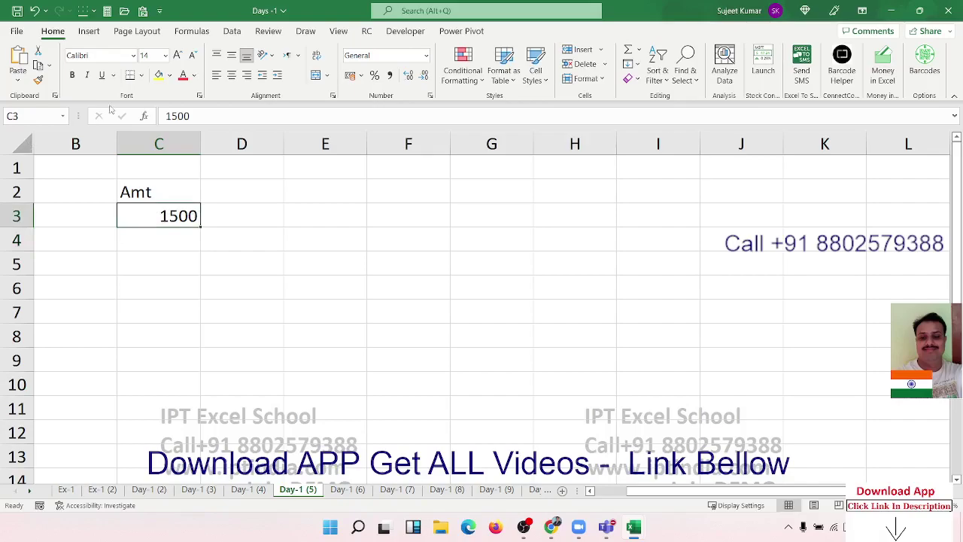
Give C3 the custom format "MRP" # so it shows MRP 1500.
key("ctrl+1")
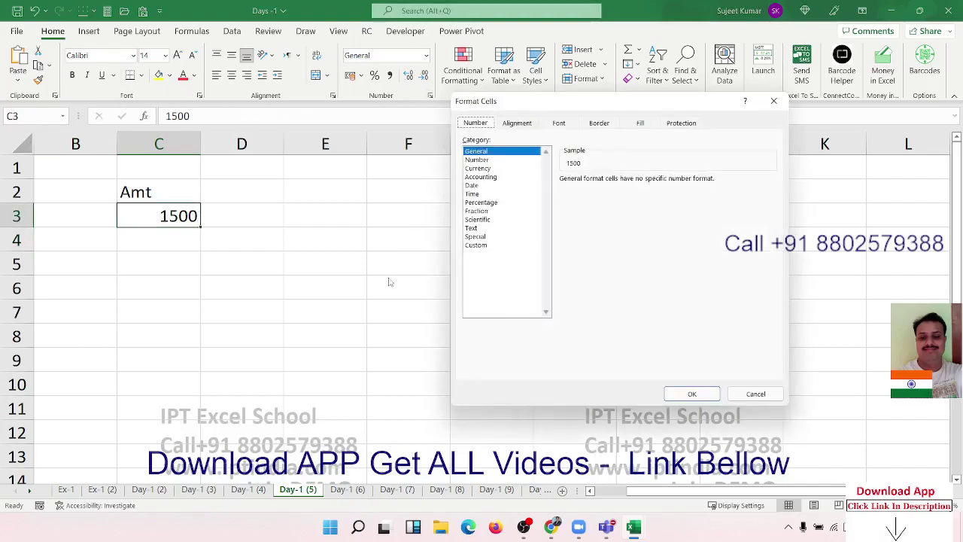
left_click(468, 247)
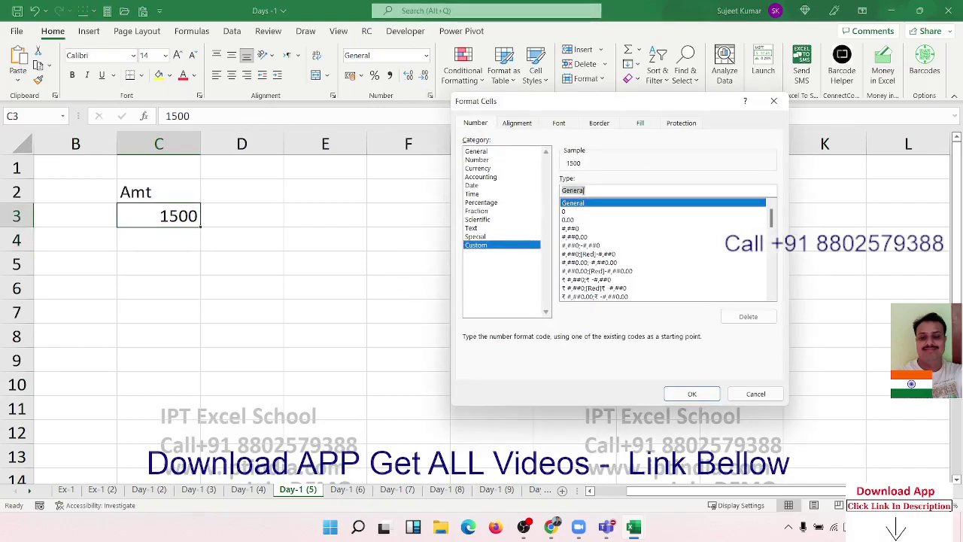
type("\"MR")
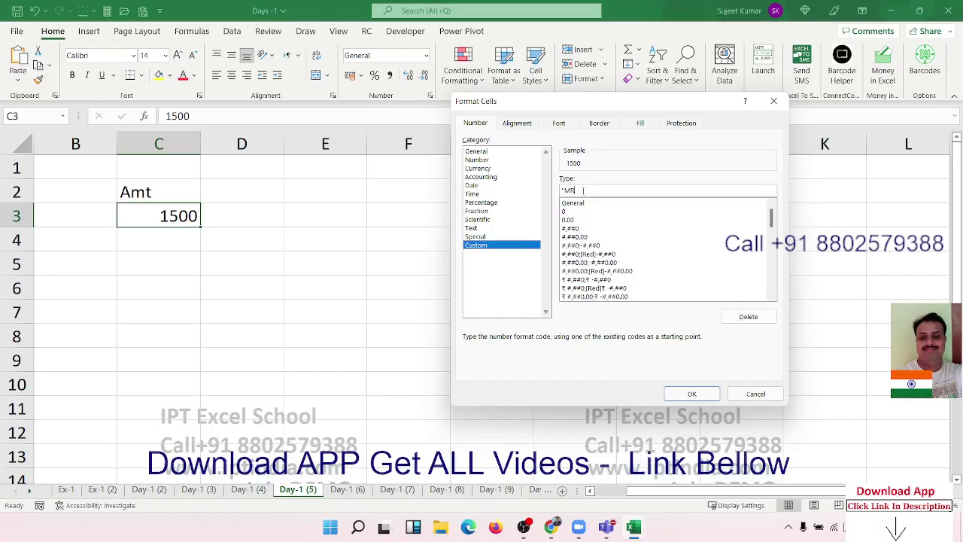
type("P\" ")
type("#")
key("Return")
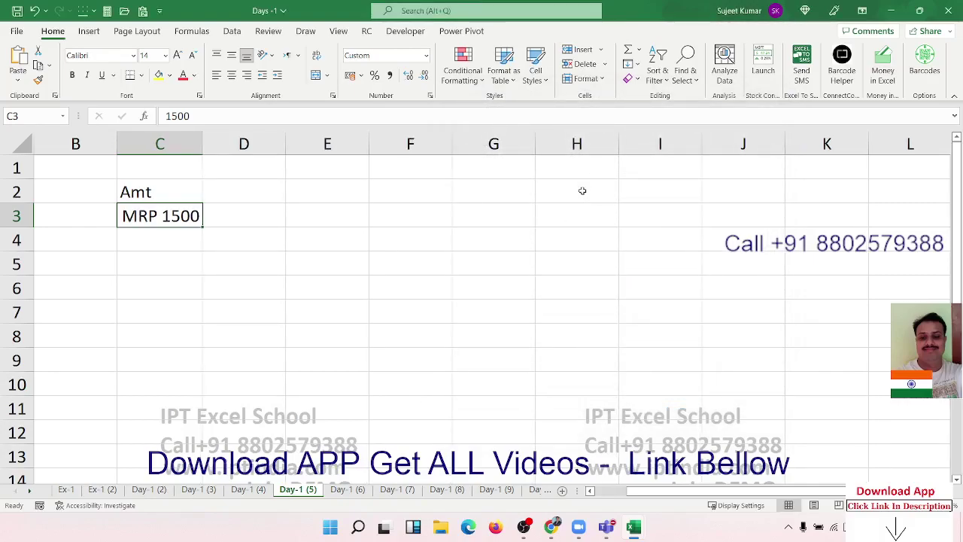
Enter =C3+20 in D3, which displays MRP 1520.
key("Right")
type("=")
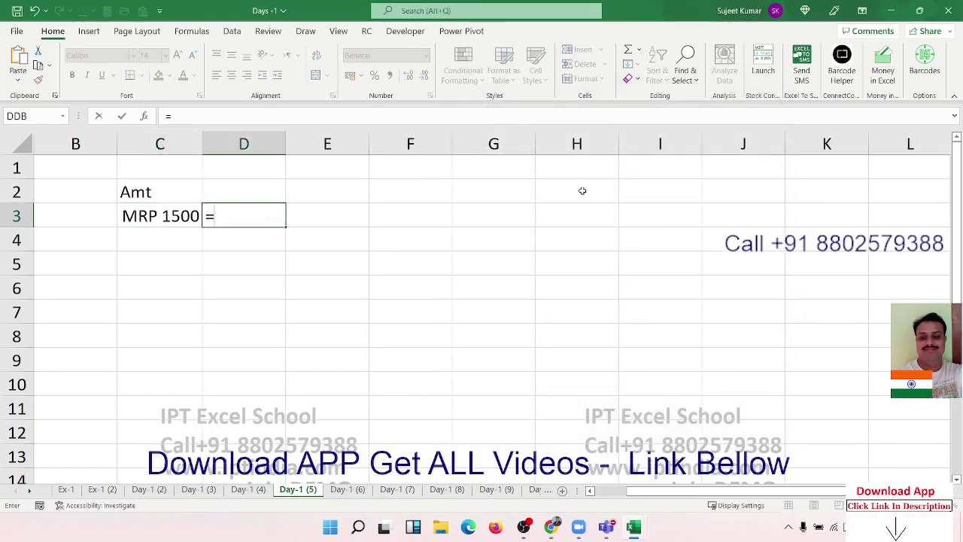
key("Left")
type("+20")
key("Return")
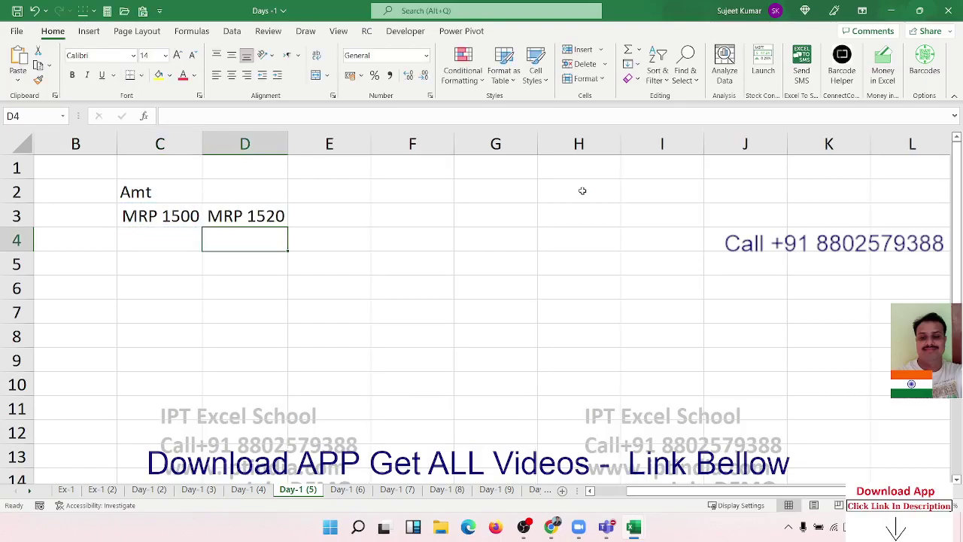
key("Up")
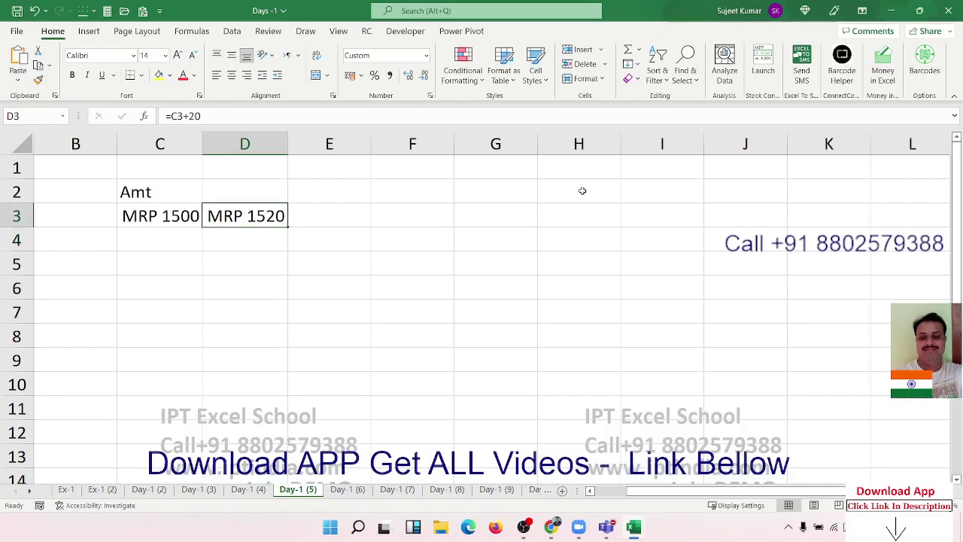
Inspect D3's formula and C3's underlying 1500 value without changing them.
key("F2")
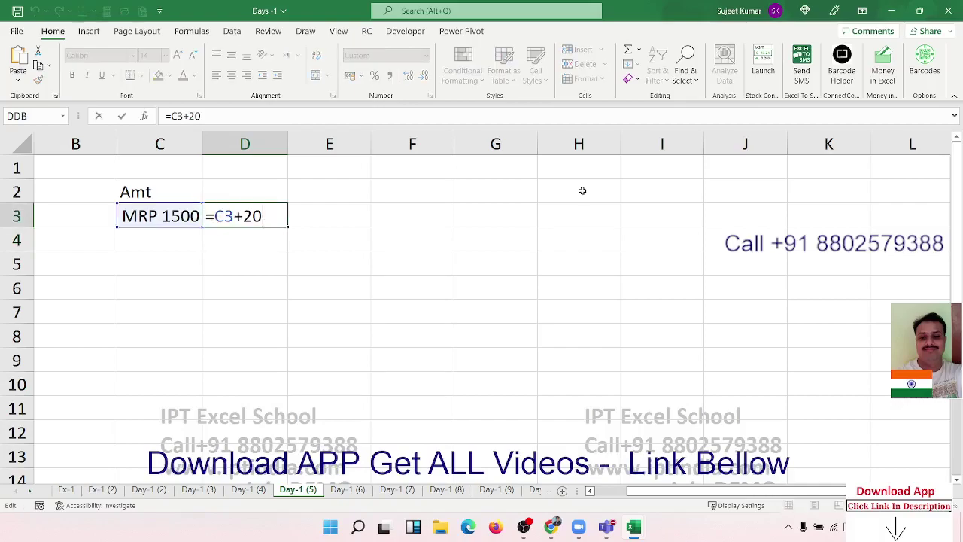
key("Escape")
key("Left")
key("F2")
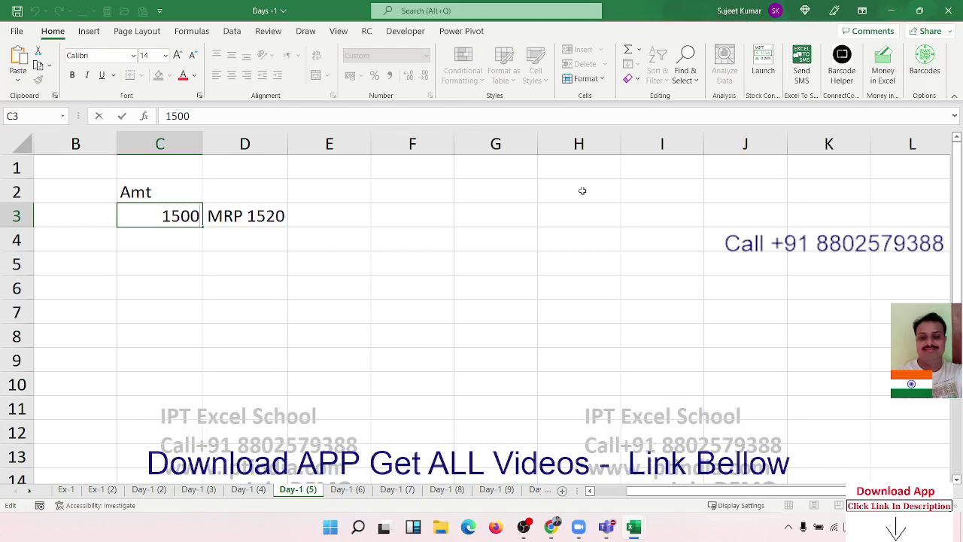
key("Escape")
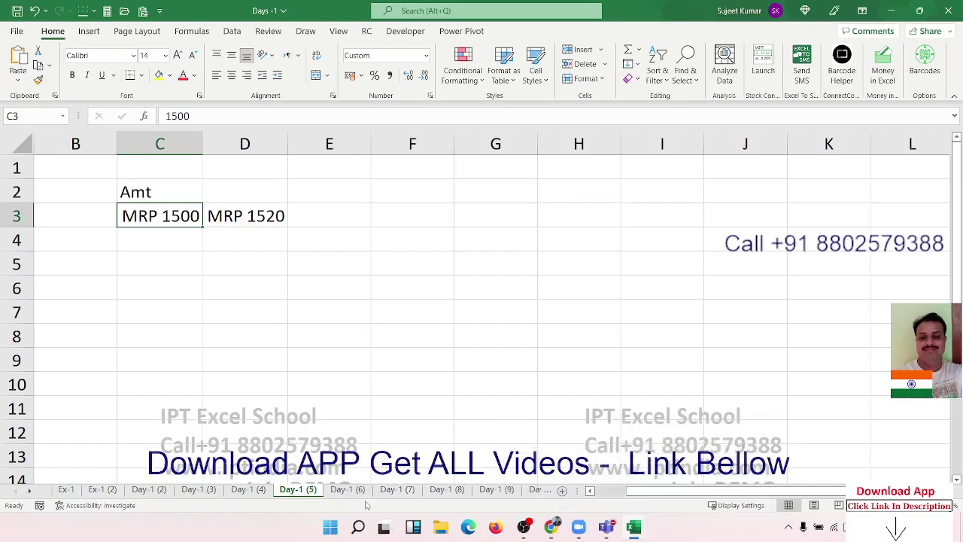
left_click(354, 490)
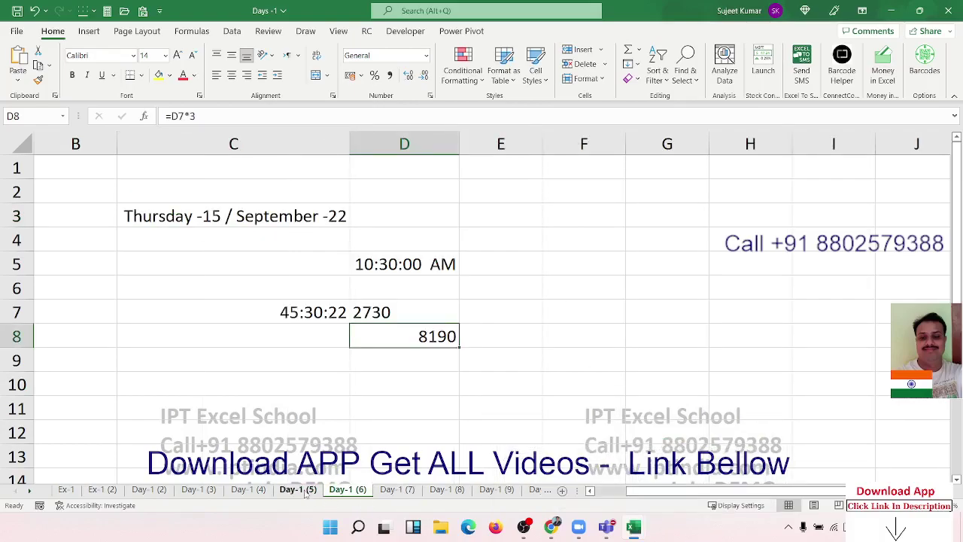
left_click(303, 493)
left_click(245, 224)
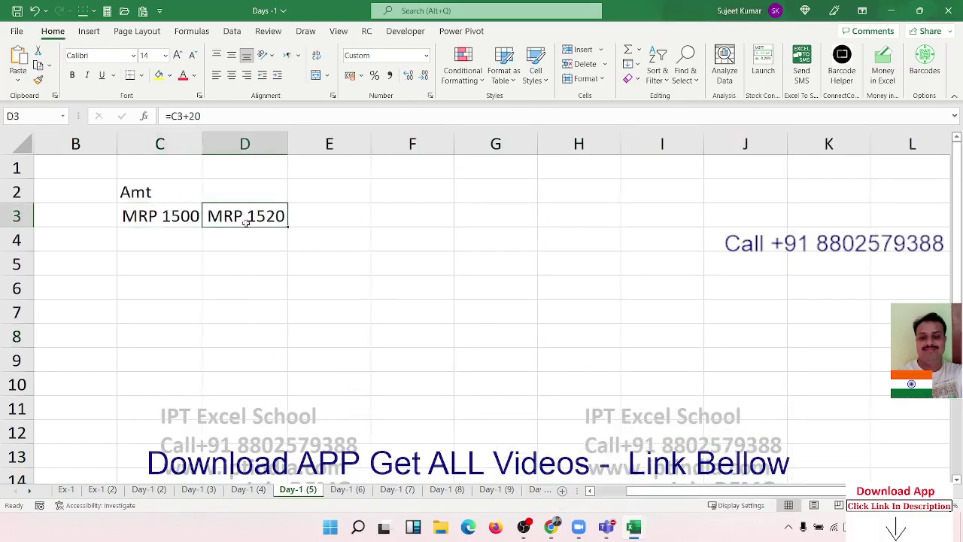
Enter 15.36 in cell F4.
left_click(397, 240)
type("15")
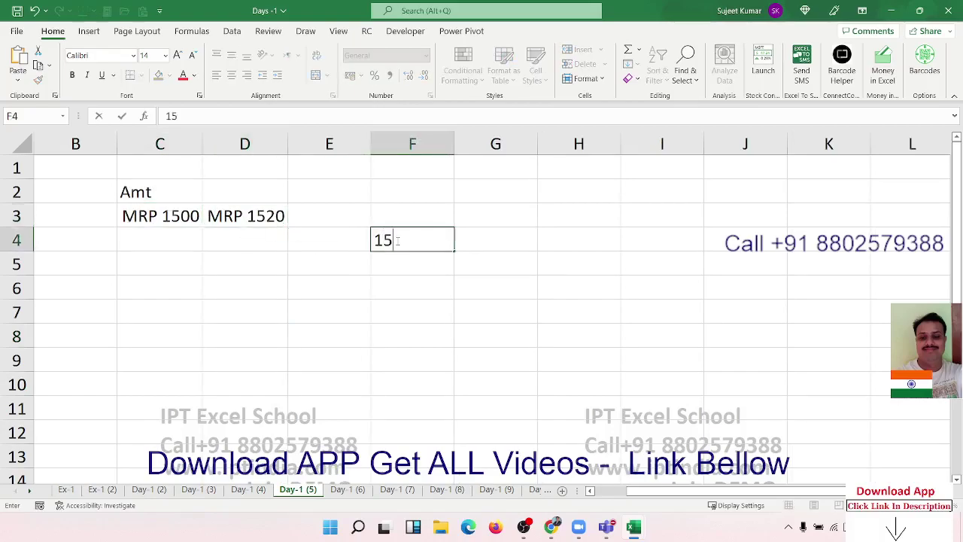
type(".36")
key("ctrl+Return")
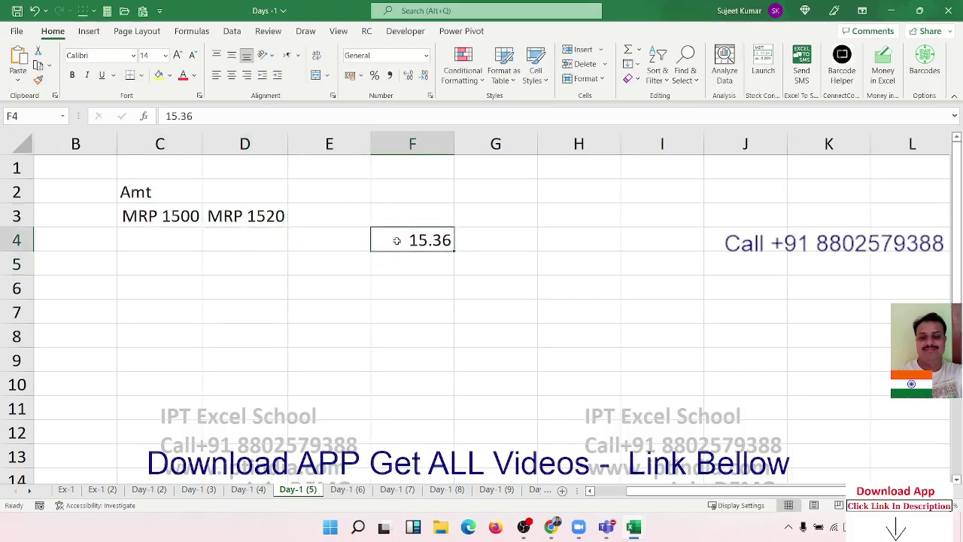
Give F4 a custom Rupees/Paise format so 15.36 reads 15 Rupees .36 Paise.
left_click(432, 97)
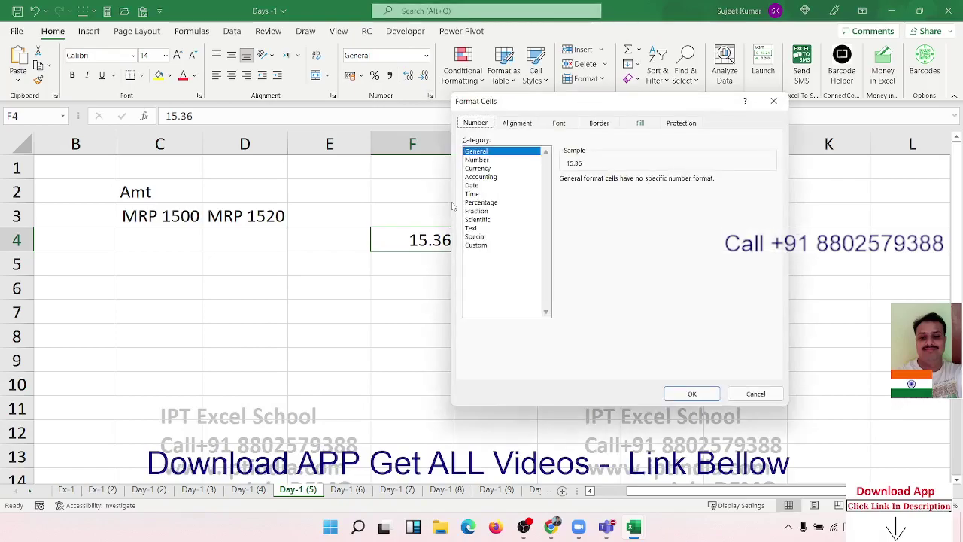
left_click(488, 245)
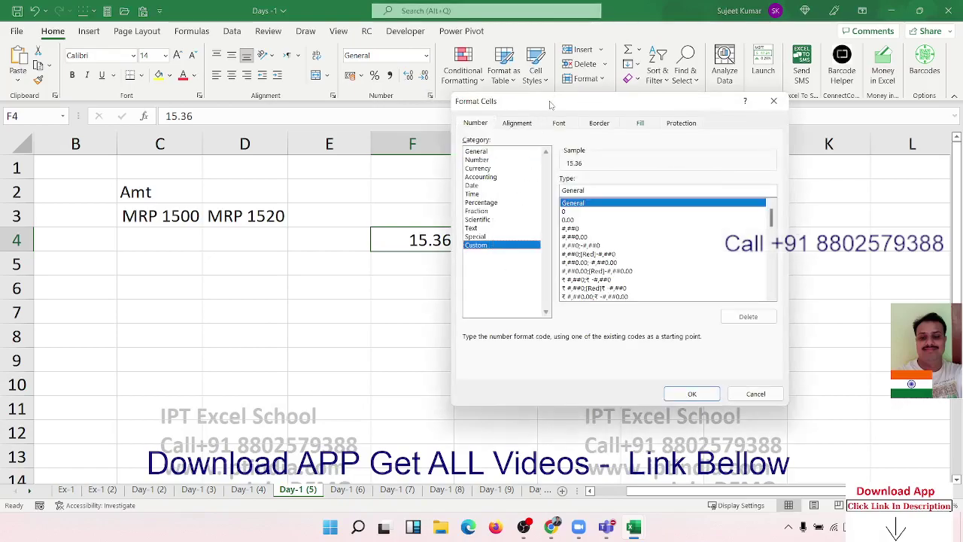
left_click_drag(552, 101, 622, 133)
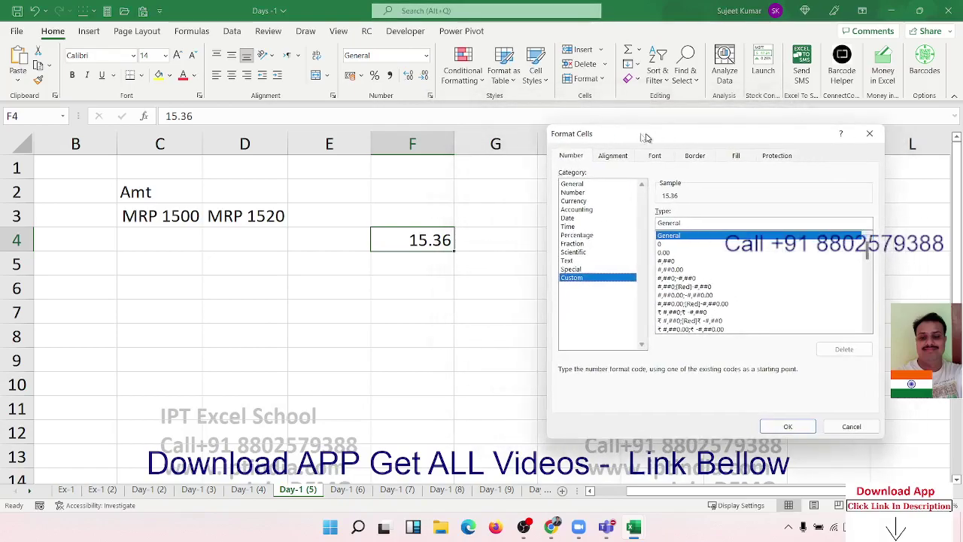
double_click(642, 222)
type("#")
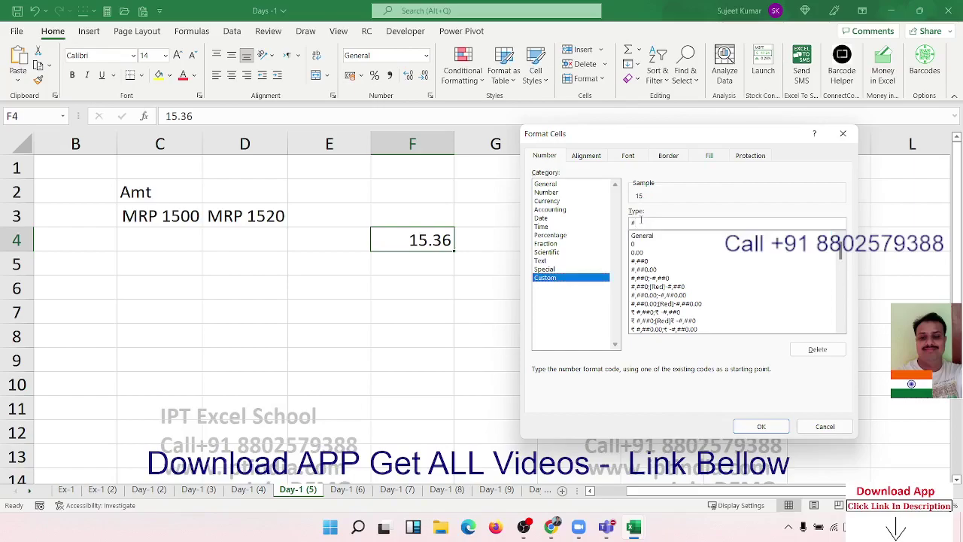
key("BackSpace")
type("0#")
type(" \"")
type("R")
type("upees")
type("\"")
type("00")
type("p")
type("P")
type("a")
type("ise\"")
key("Return")
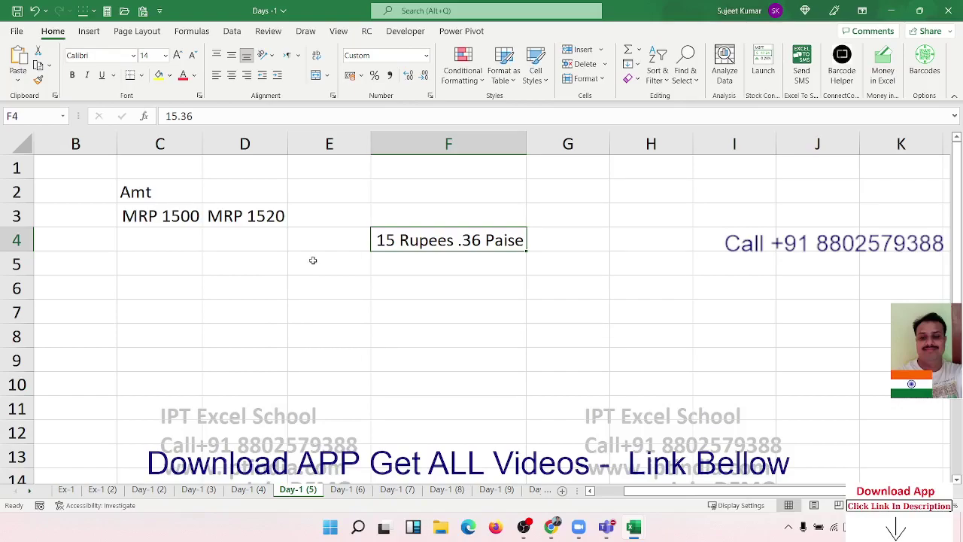
Go to the Day-1 (6) sheet and clear all its contents.
left_click(397, 491)
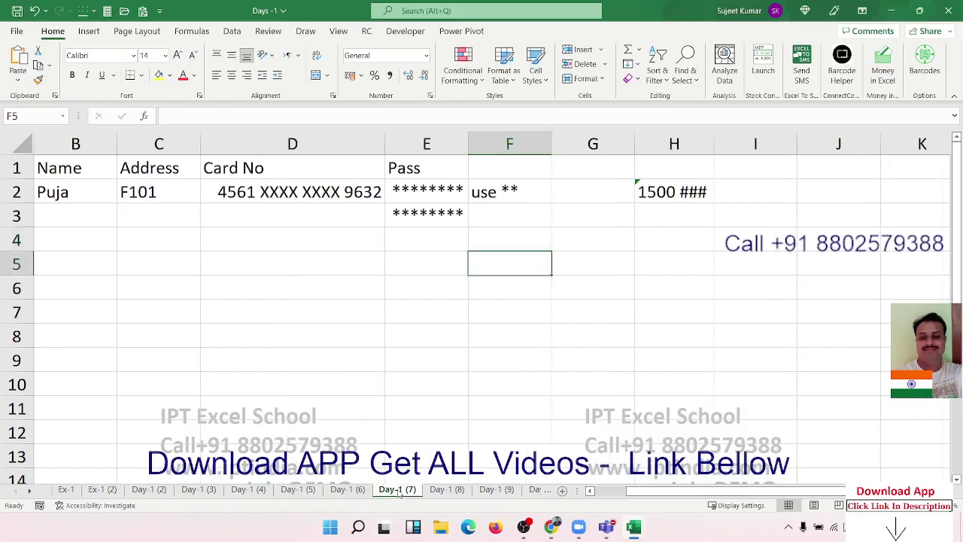
left_click(331, 491)
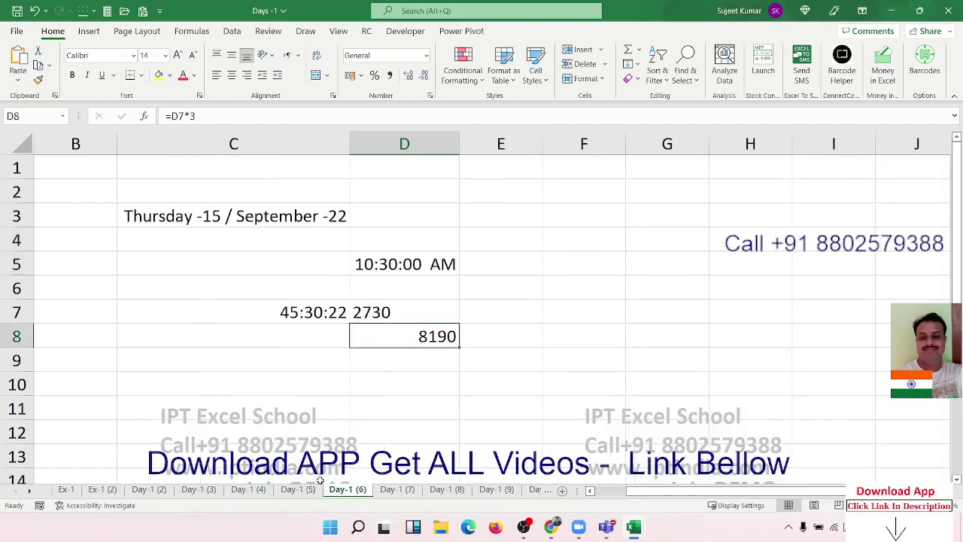
left_click(307, 491)
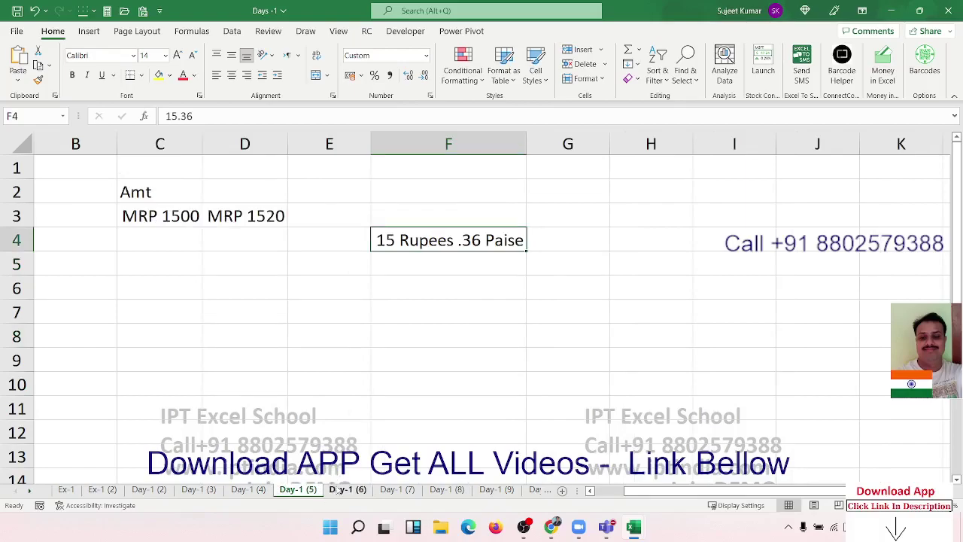
left_click(338, 490)
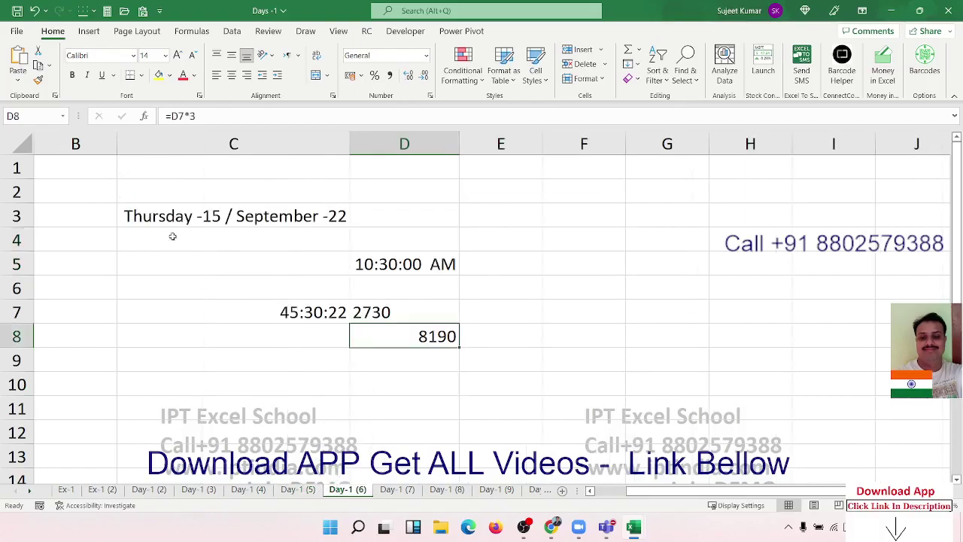
left_click(5, 151)
key("ctrl+z")
key("ctrl+z")
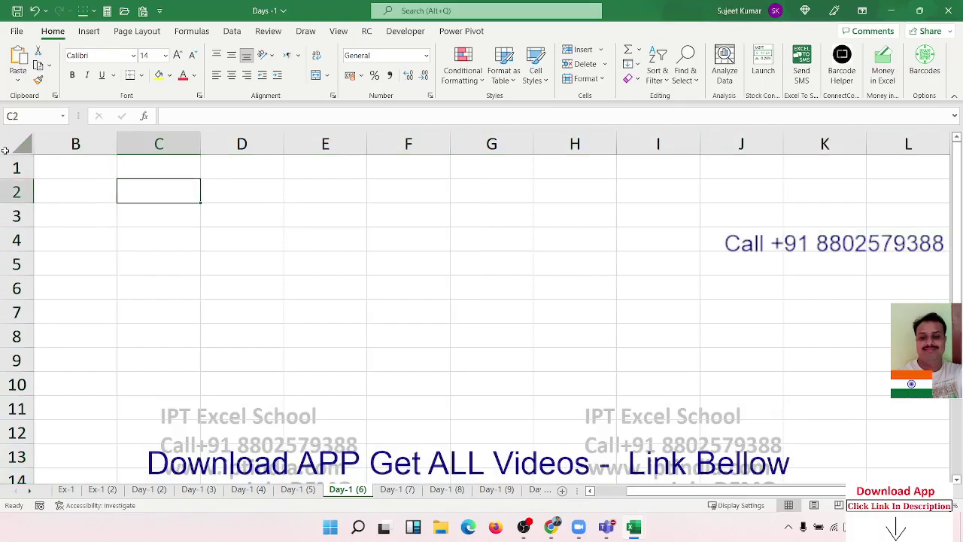
Enter 30-09-2022 in C2 and display it as 30-Sep-22.
type("30-09-2022")
key("Return")
key("Up")
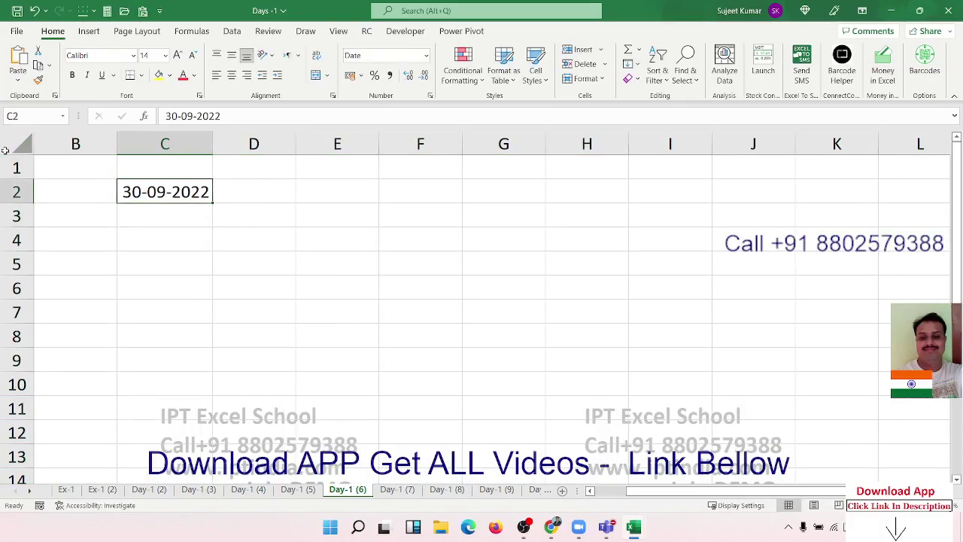
left_click(430, 96)
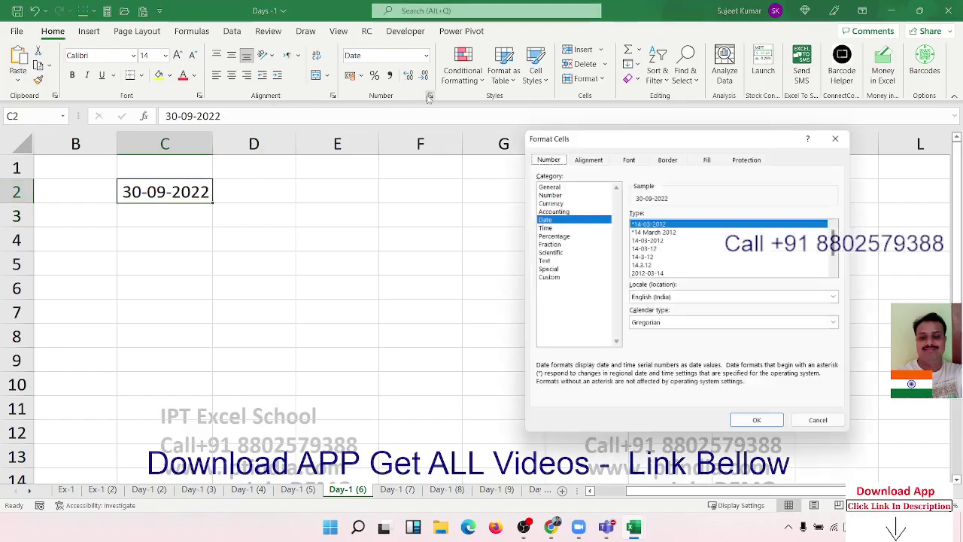
left_click(843, 134)
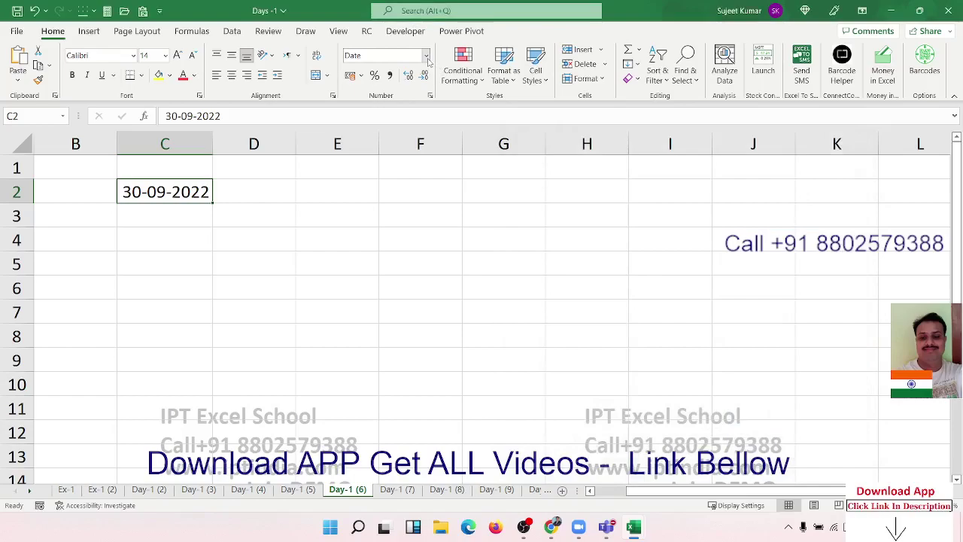
left_click(426, 55)
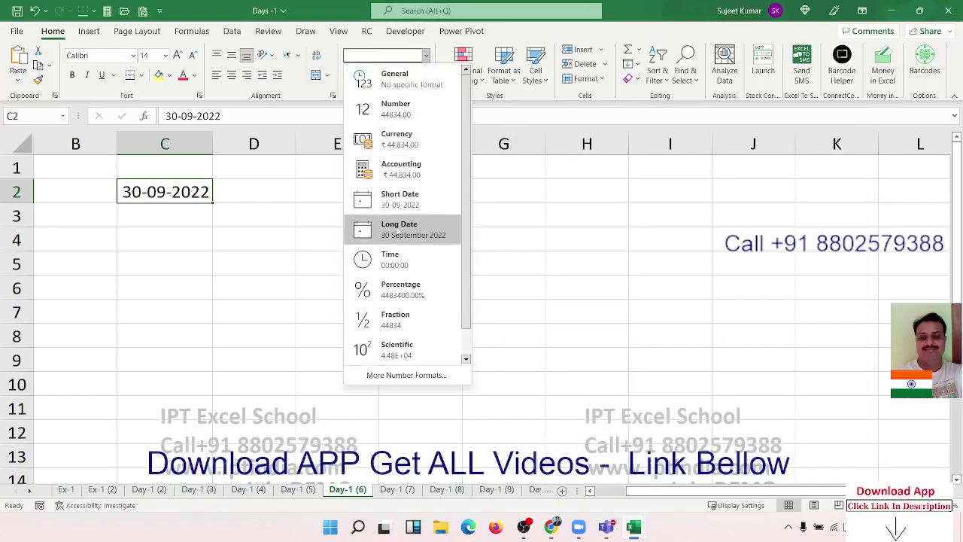
left_click(548, 226)
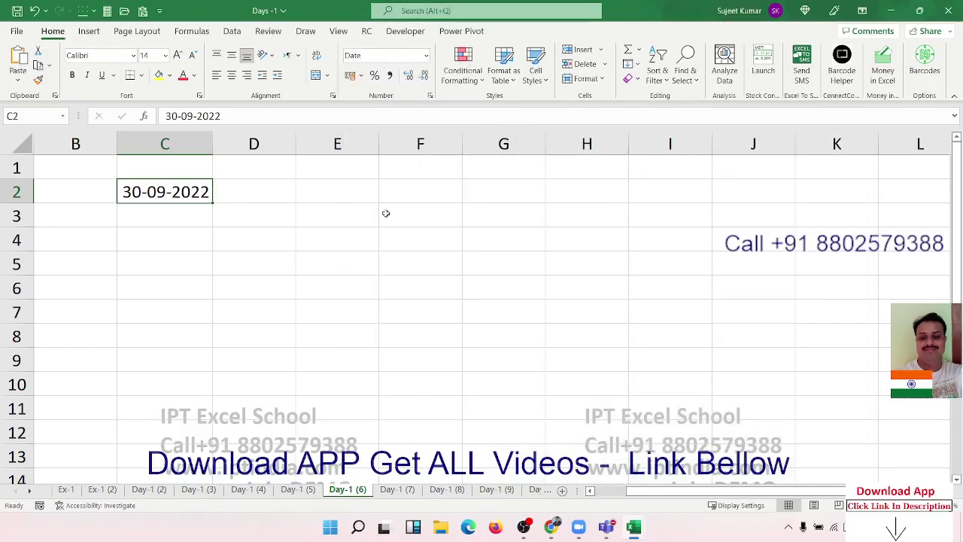
key("ctrl+shift+3")
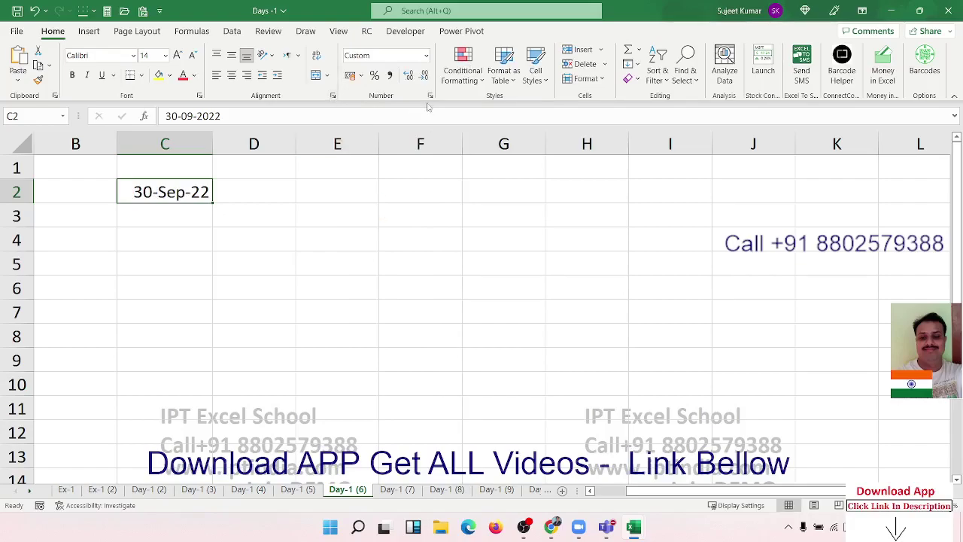
Open C2's custom number format and select its dd-mm-yyyy code for replacement.
left_click(430, 96)
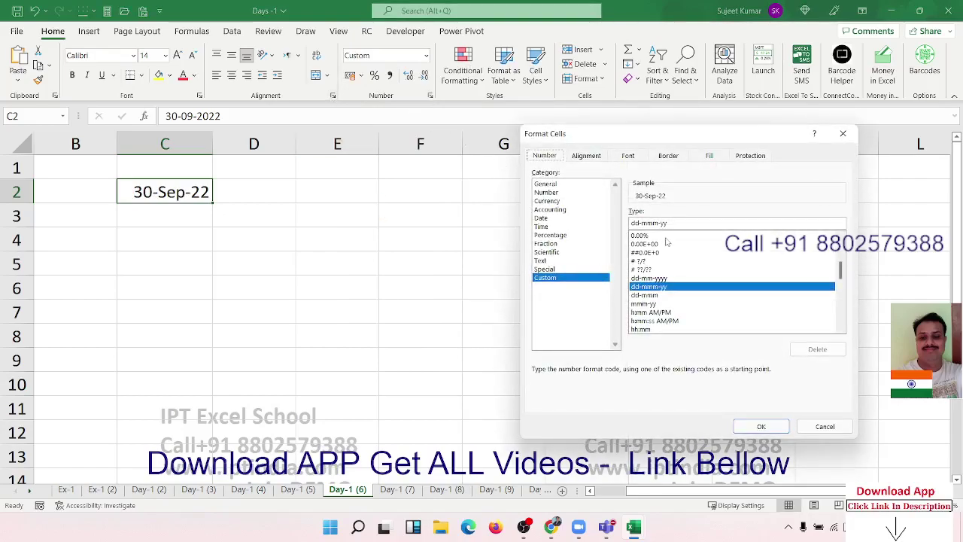
left_click(555, 219)
scroll(841, 252, "down", 1)
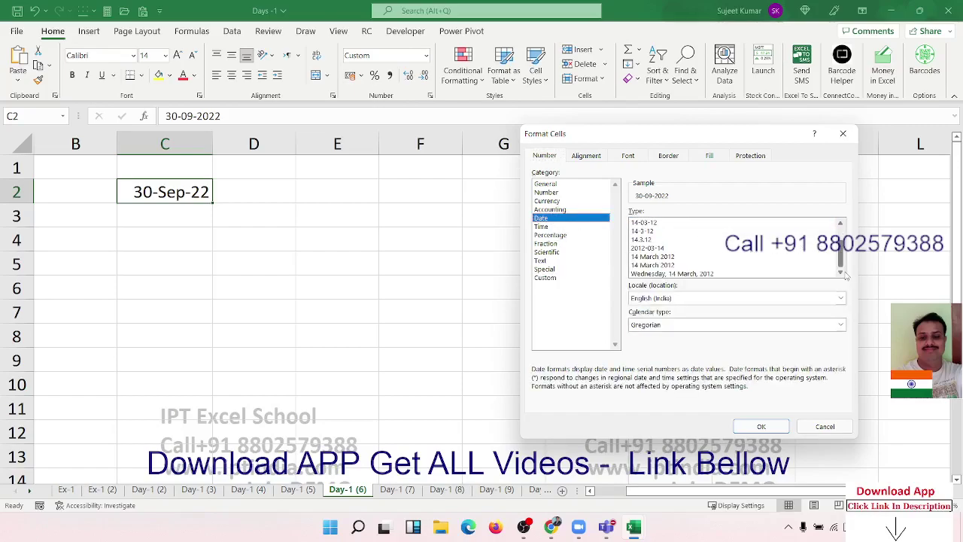
left_click(841, 298)
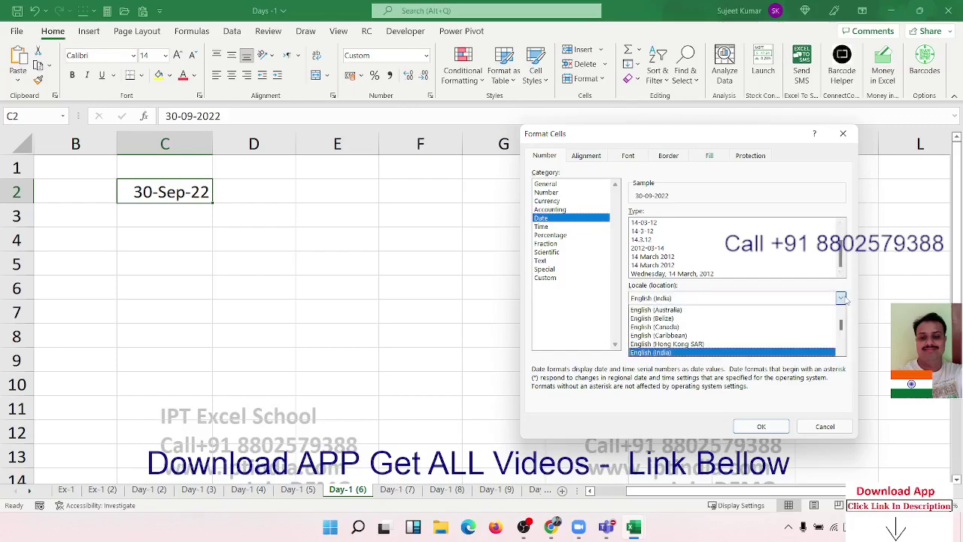
left_click(842, 299)
left_click(560, 279)
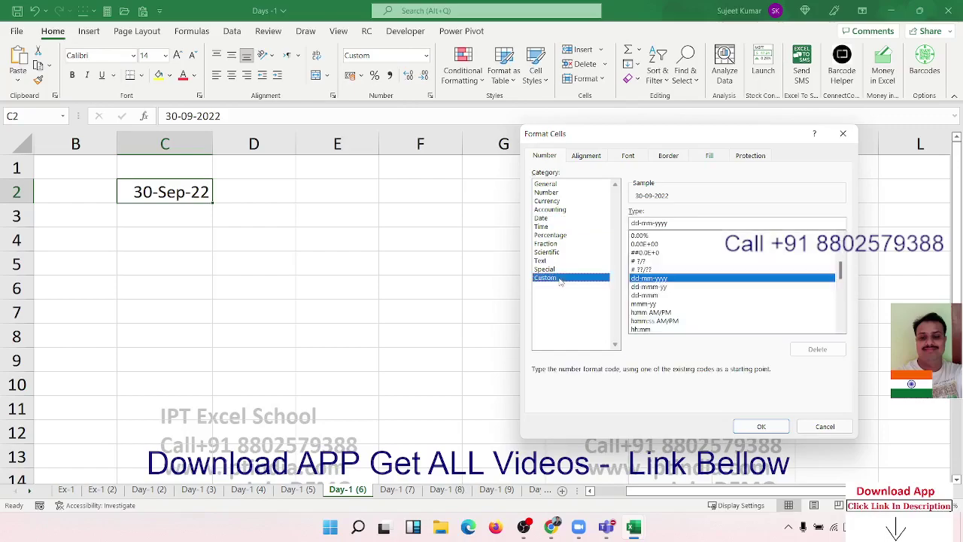
left_click(635, 222)
double_click(664, 223)
mouse_move(631, 224)
left_mouse_down()
mouse_move(655, 224)
mouse_move(631, 223)
left_mouse_up()
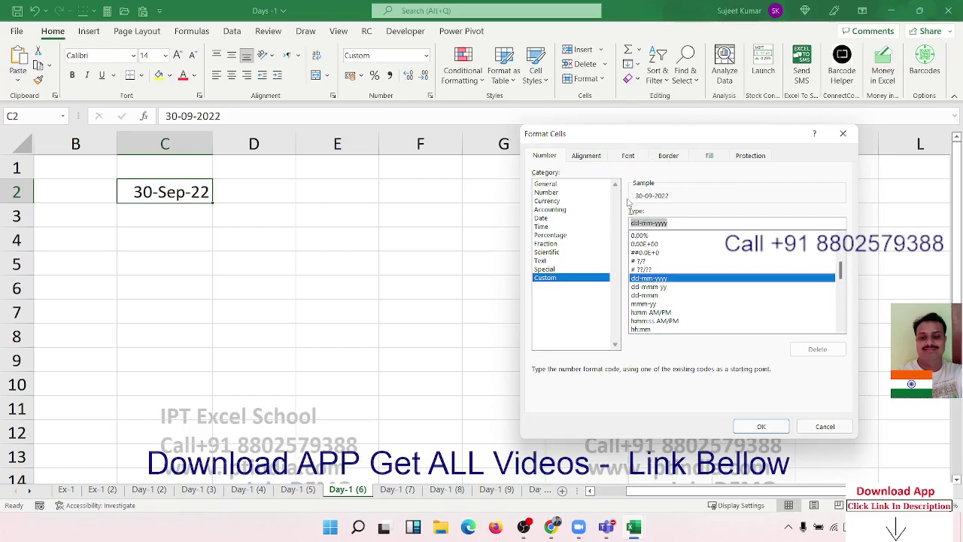
left_click_drag(611, 137, 427, 102)
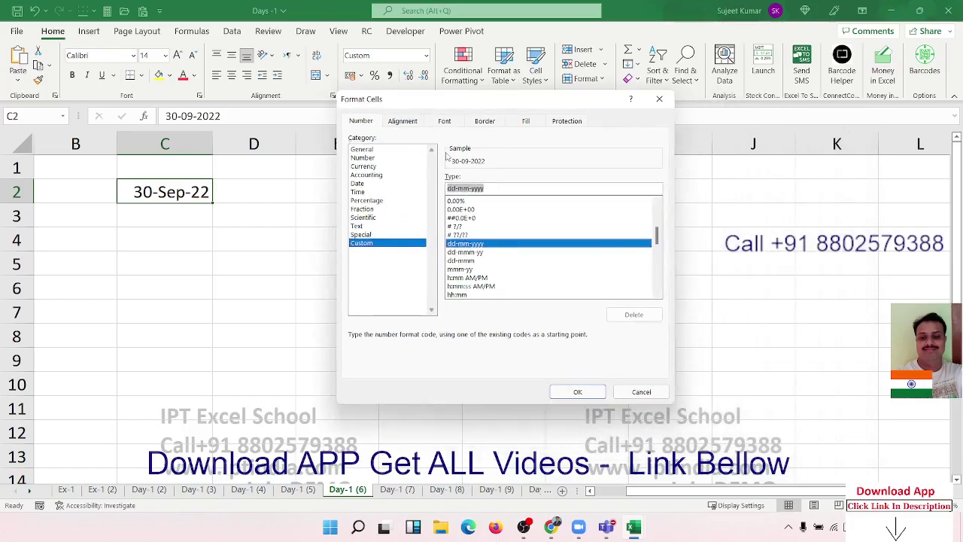
Replace it with dddd - dd / mmmm yy so C2 reads Friday - 30 / September 22.
type("d")
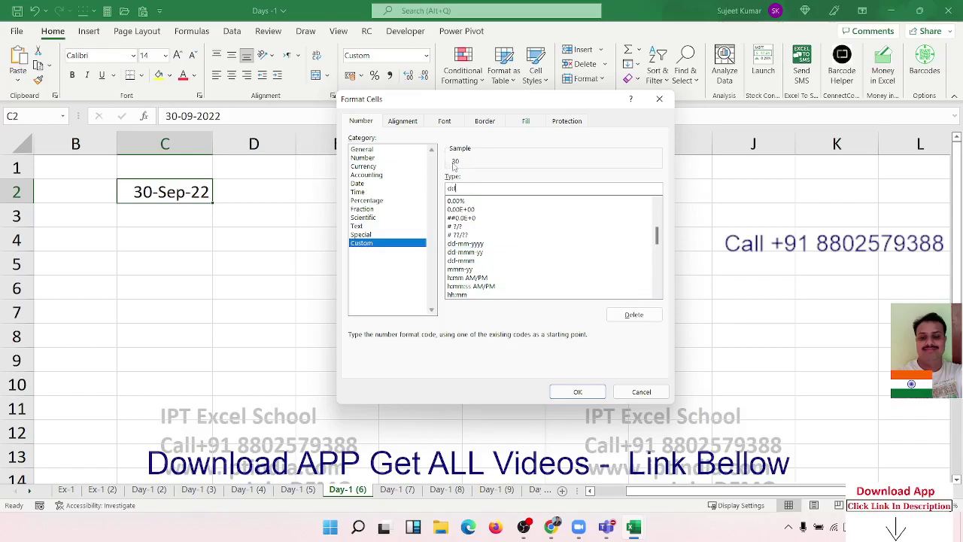
type("d")
type("dd -")
type("dd - dd /")
type("m")
type("m")
type("m")
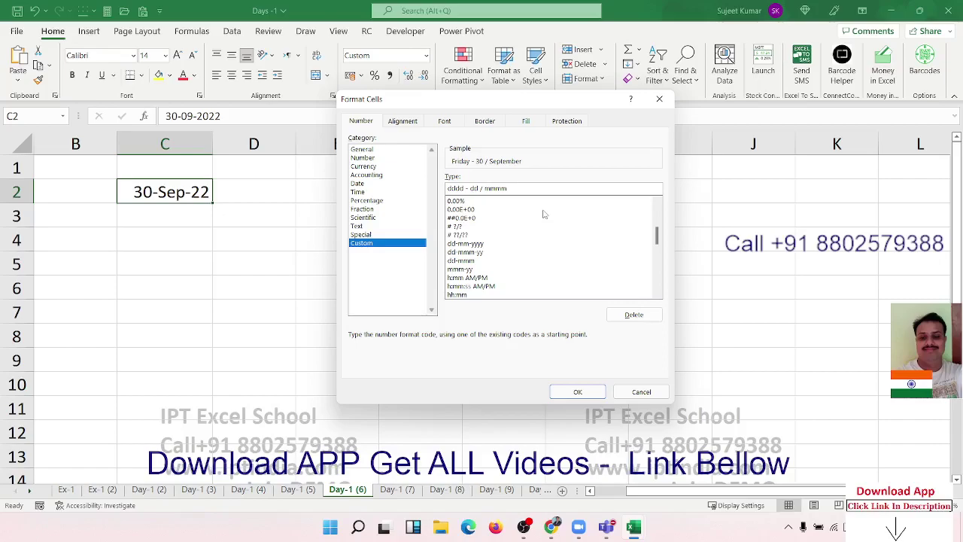
type("m")
key("BackSpace")
type("yy")
key("Return")
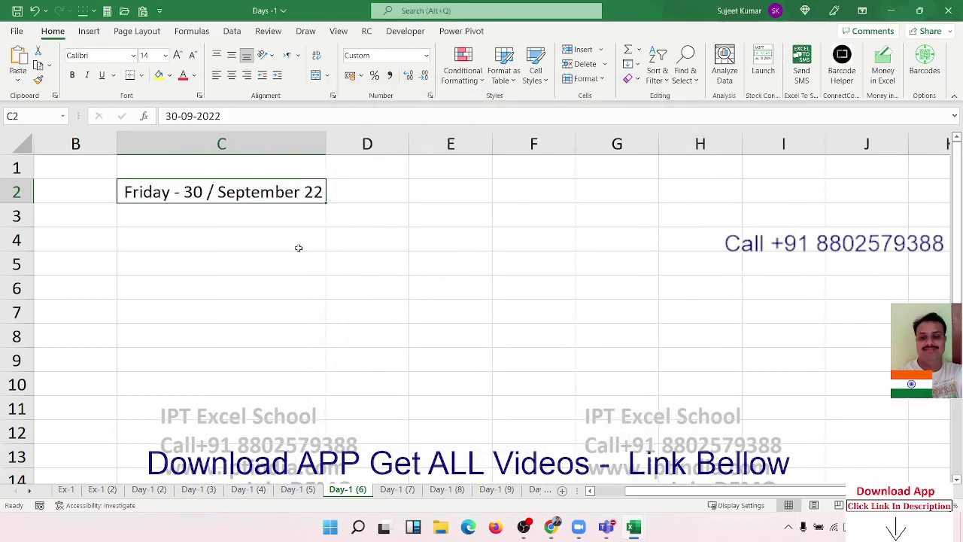
left_click(268, 259)
Enter the time 10:30:20 in cell C5.
type("10:")
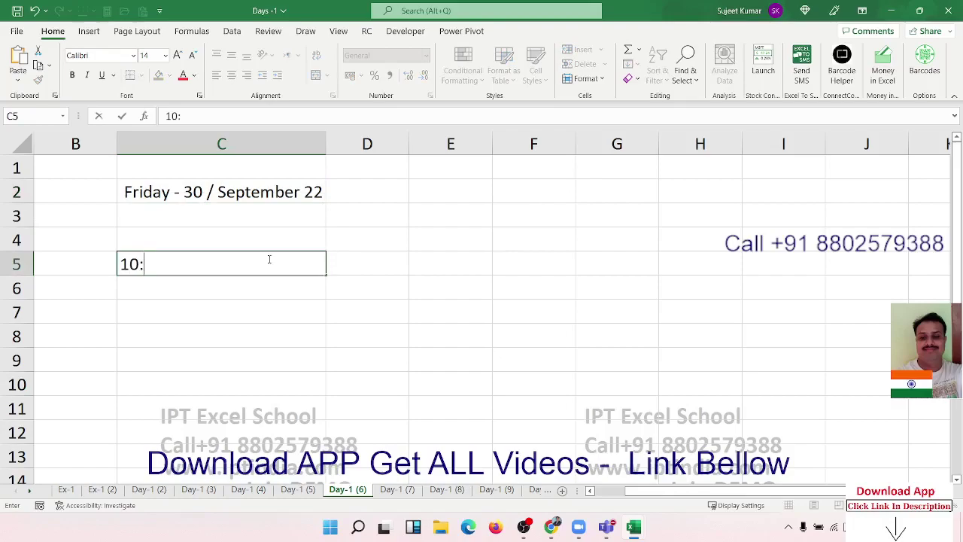
type("30:20")
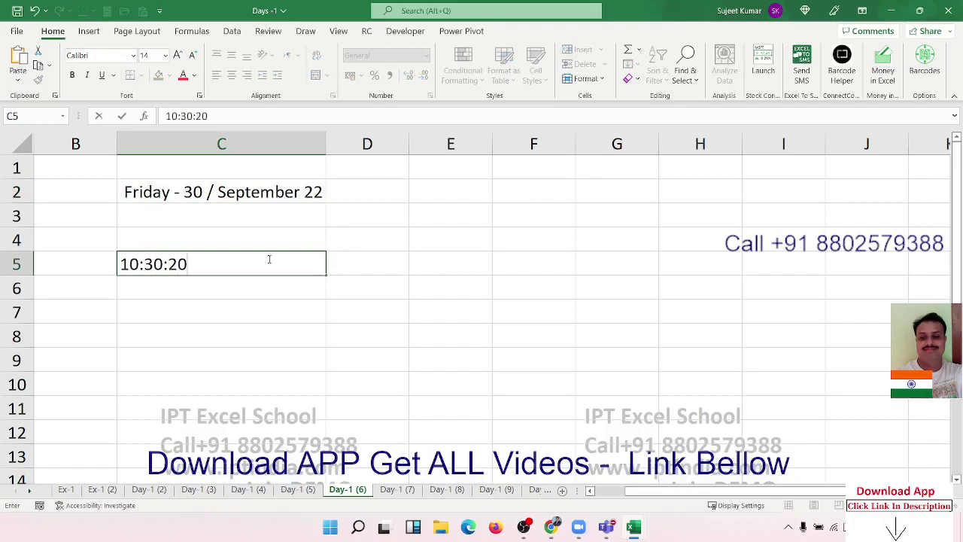
key("ctrl+Return")
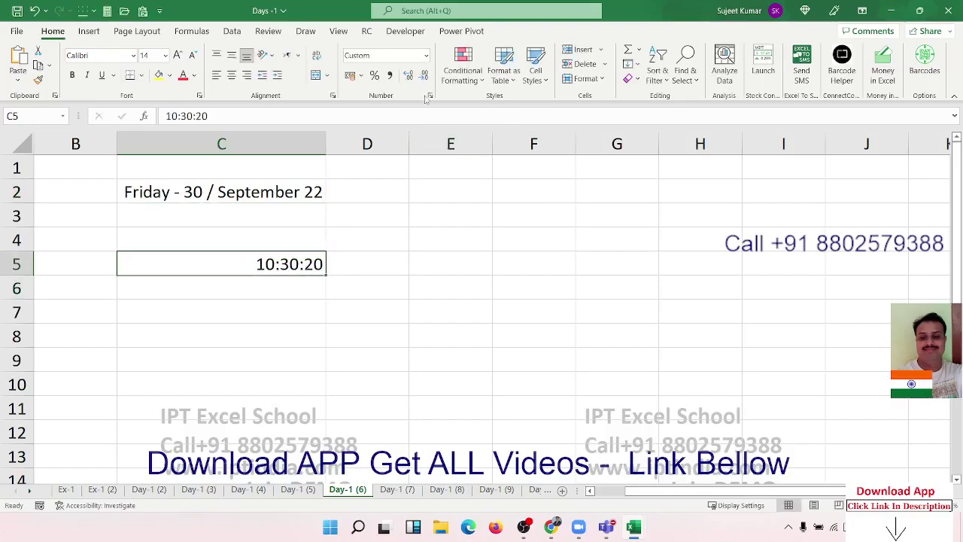
left_click(429, 95)
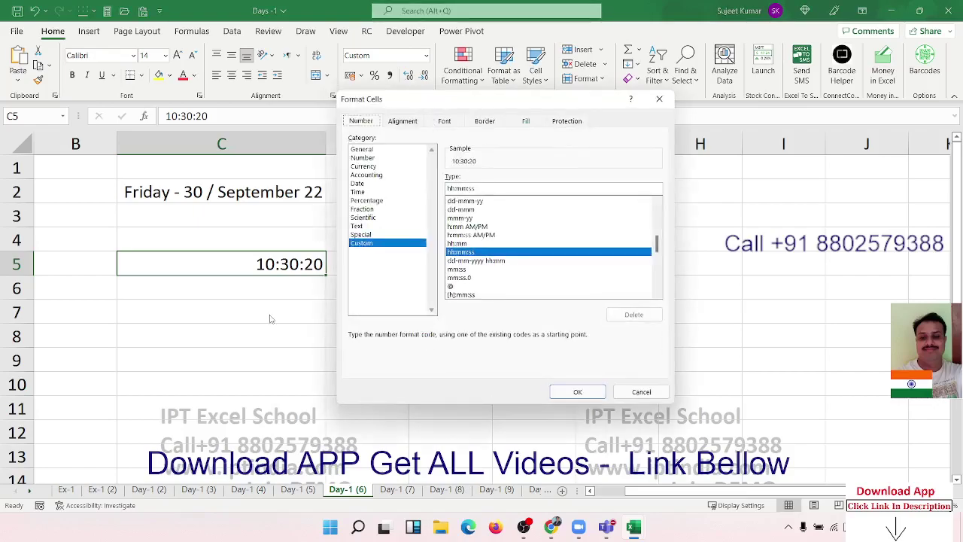
key("Return")
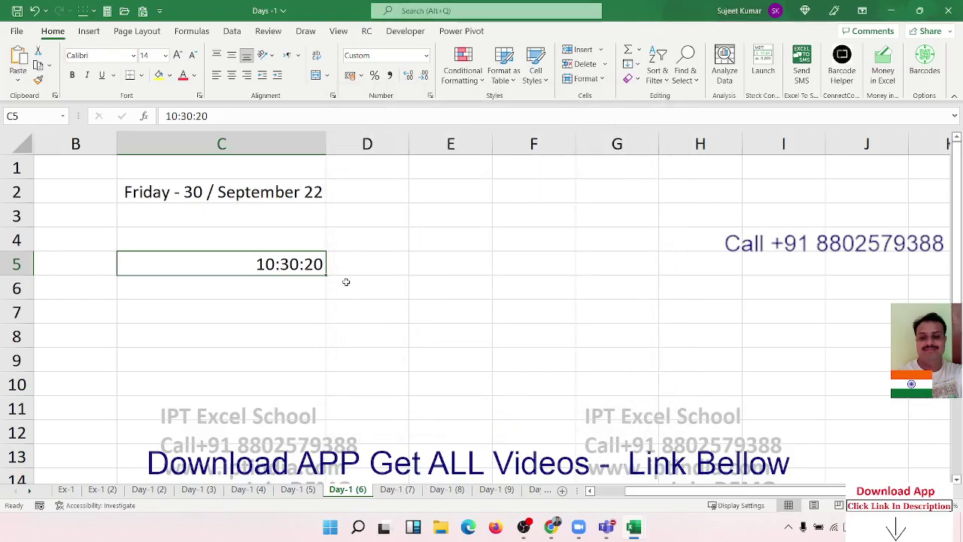
left_click(359, 286)
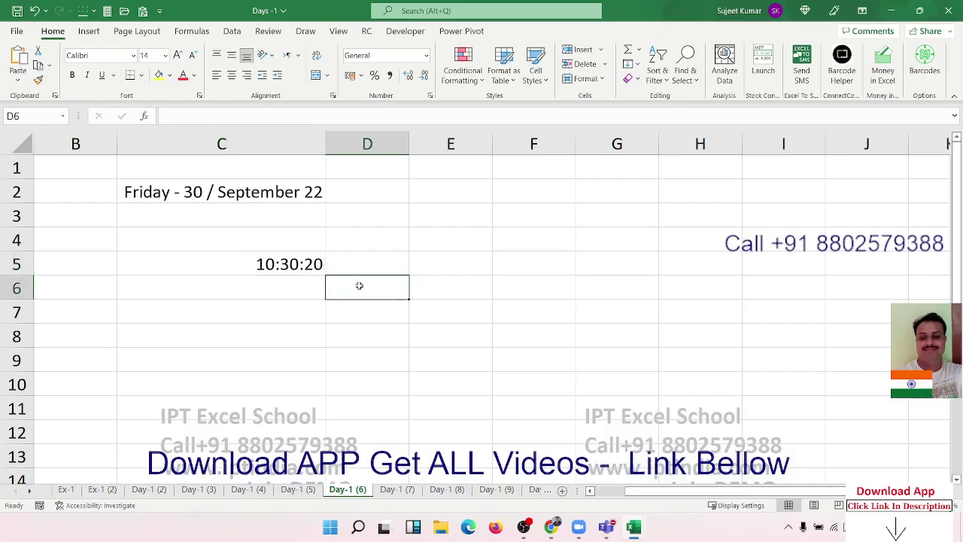
left_click(310, 274)
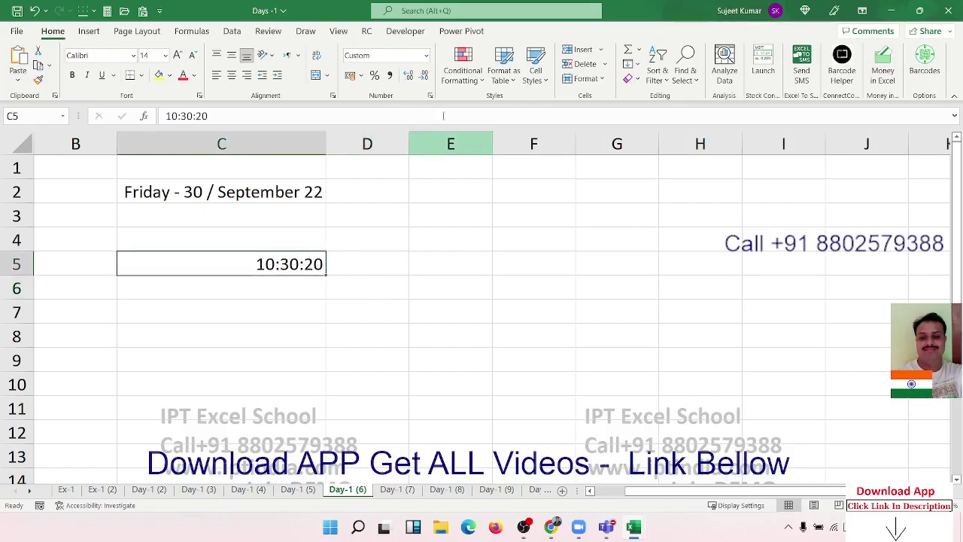
Format C5 as [m] to show 630 total minutes, then undo back to normal time.
left_click(431, 96)
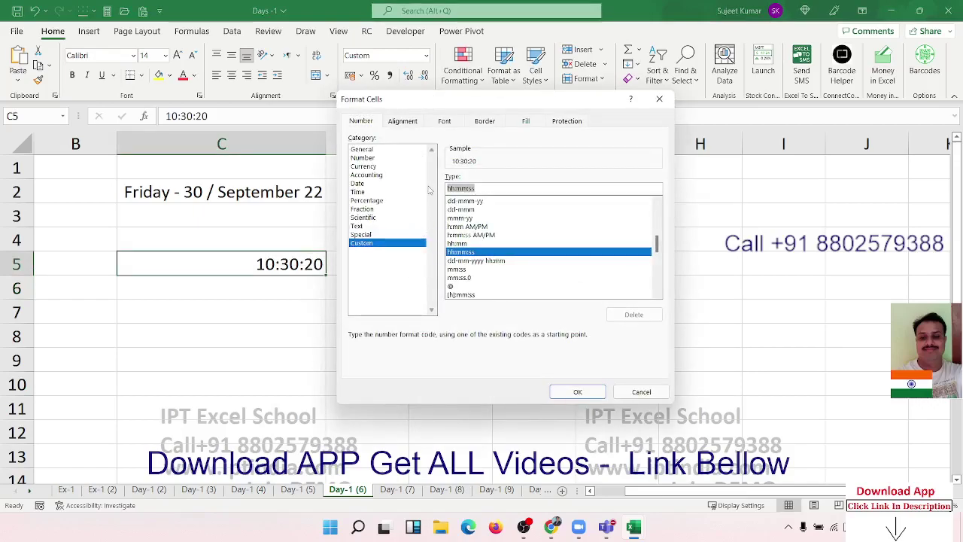
type("[")
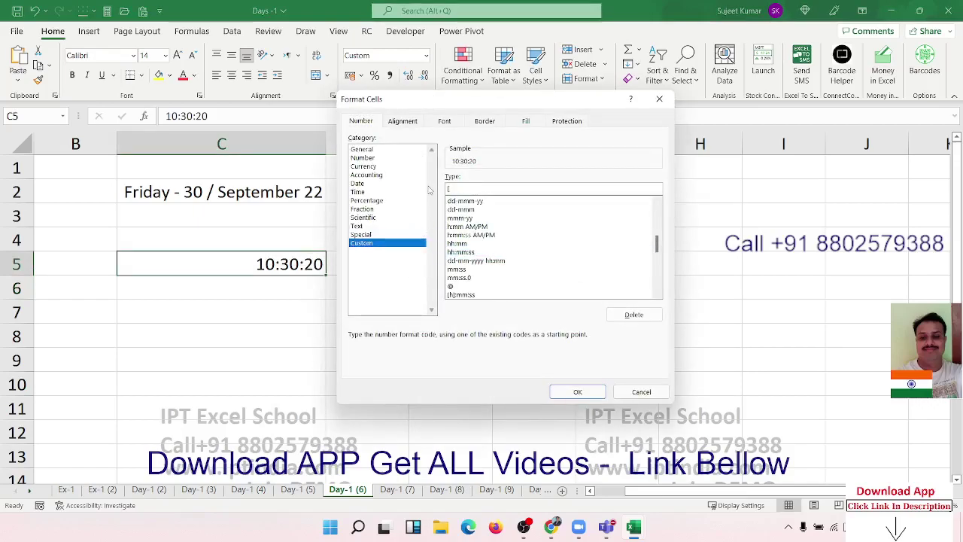
type("m]")
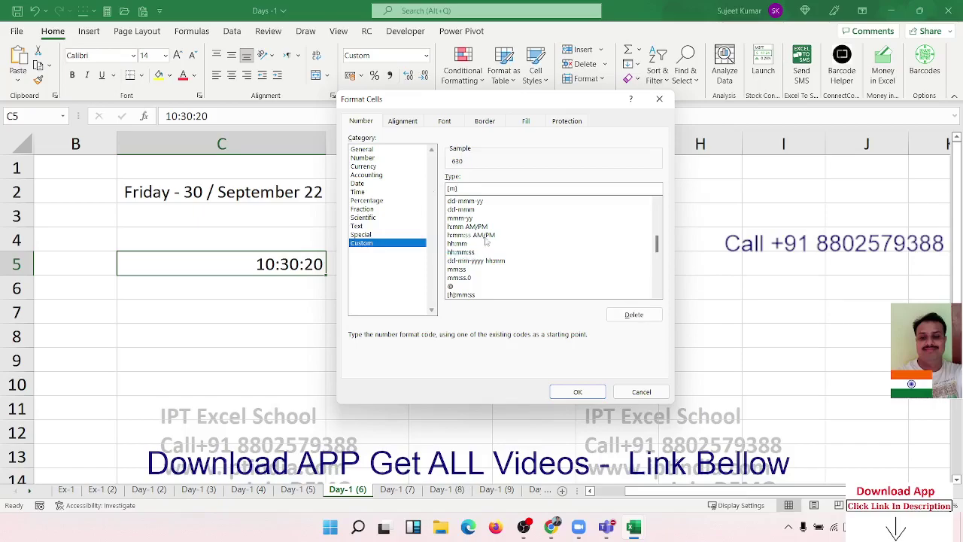
left_click(577, 391)
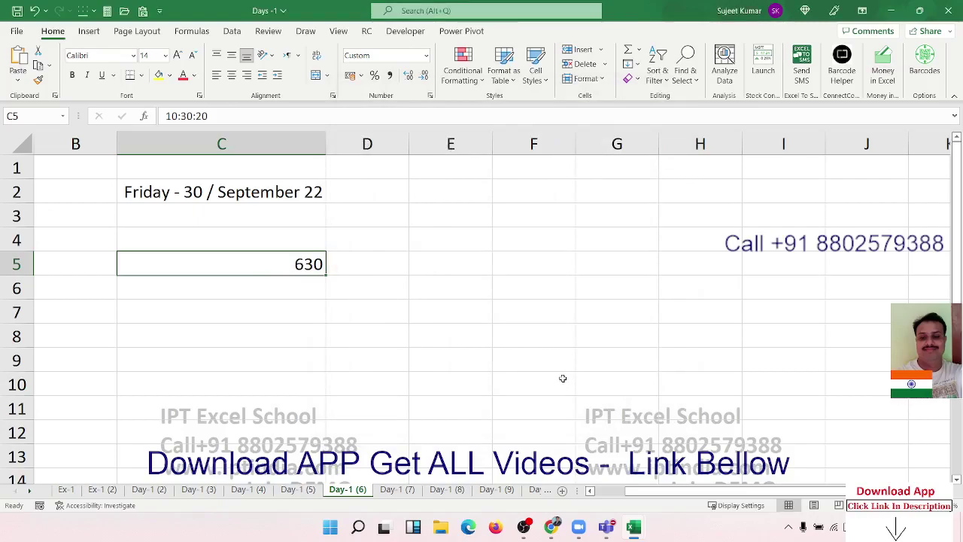
double_click(247, 260)
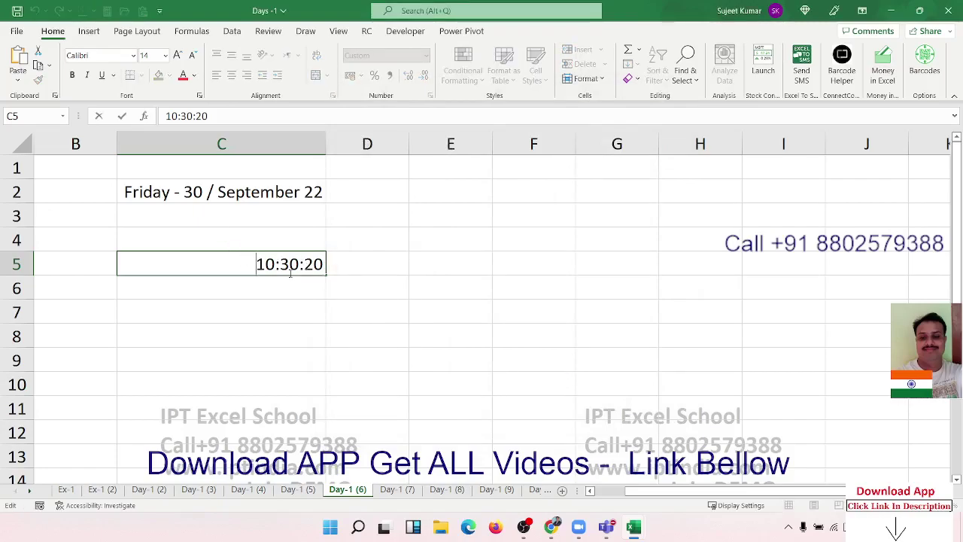
key("Escape")
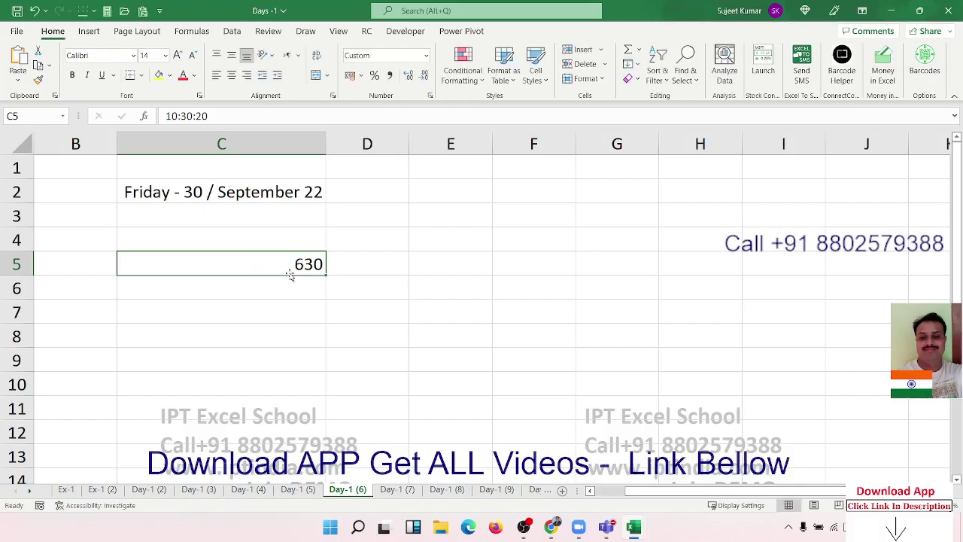
key("ctrl+z")
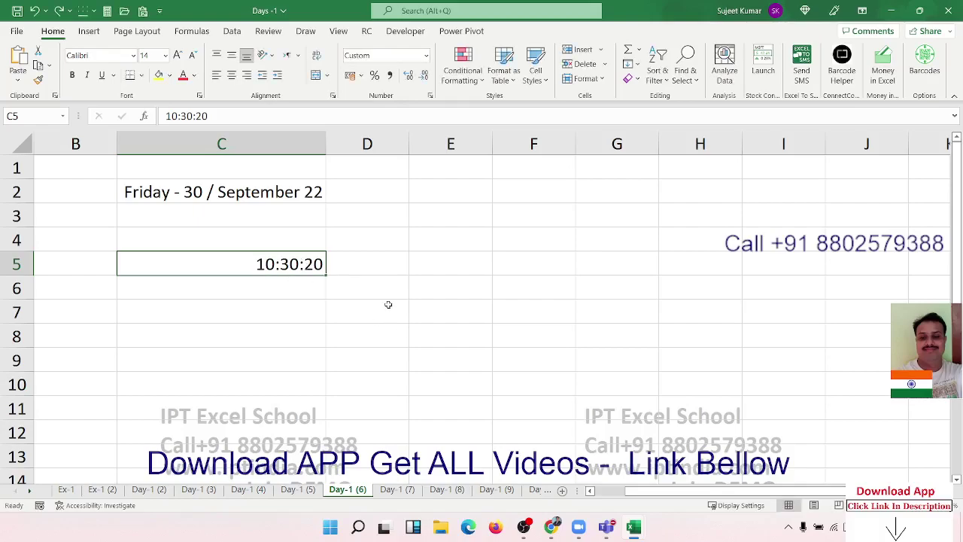
left_click(376, 297)
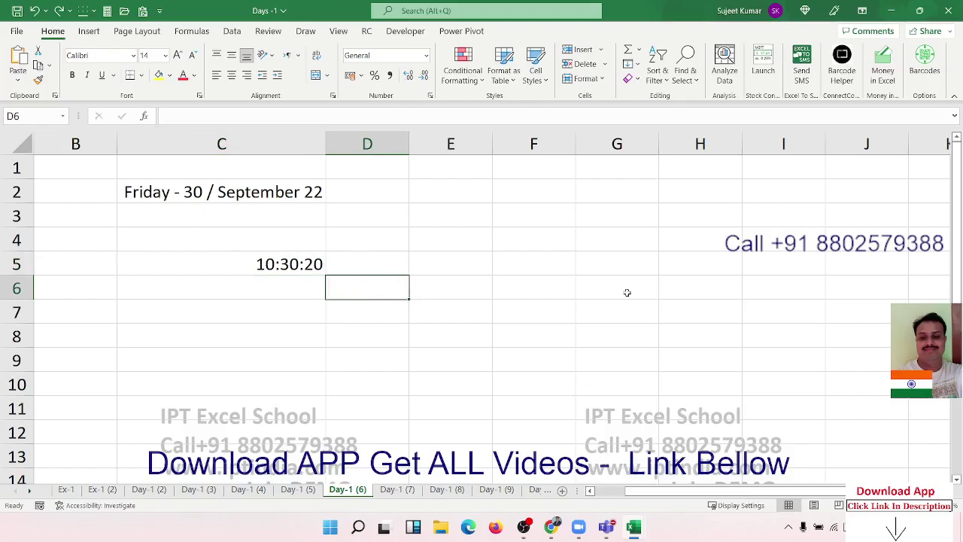
In D6, enter =TEXT(C5,"[m]") to show the time as 630 minutes.
type("=te")
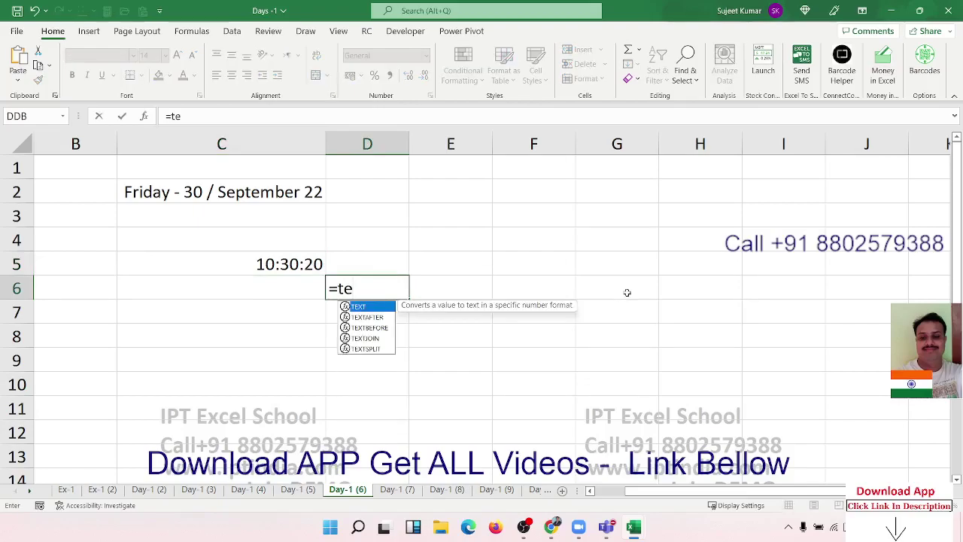
key("Tab")
key("Left")
key("Up")
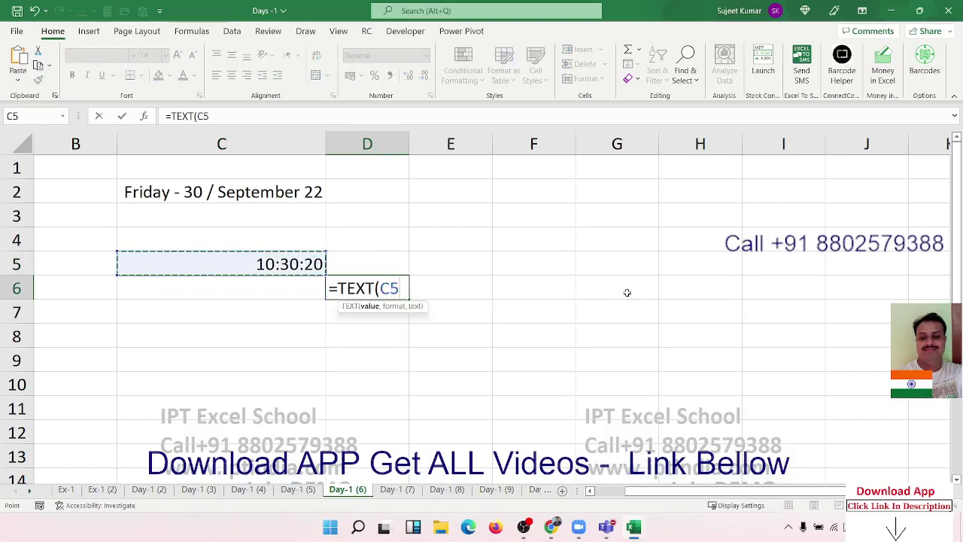
type(",\"")
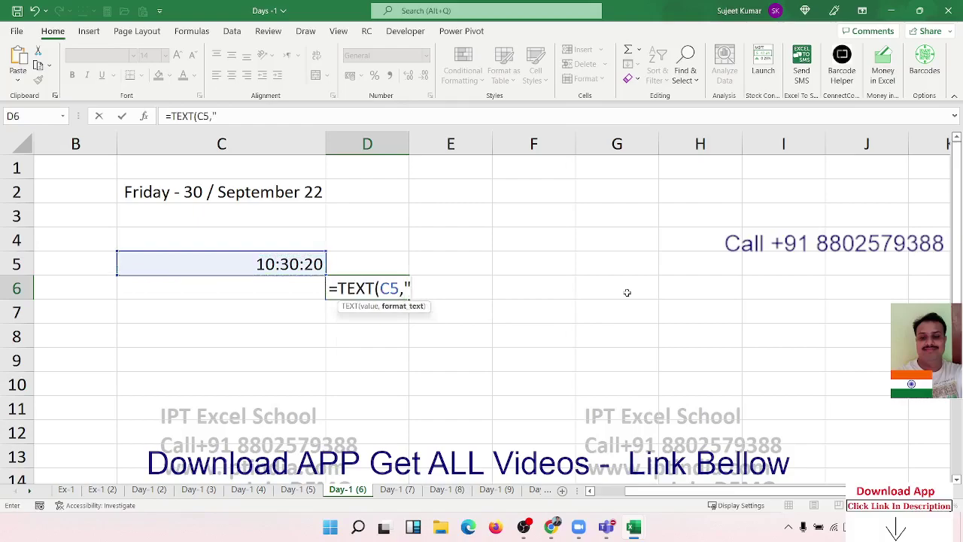
type("DD-M")
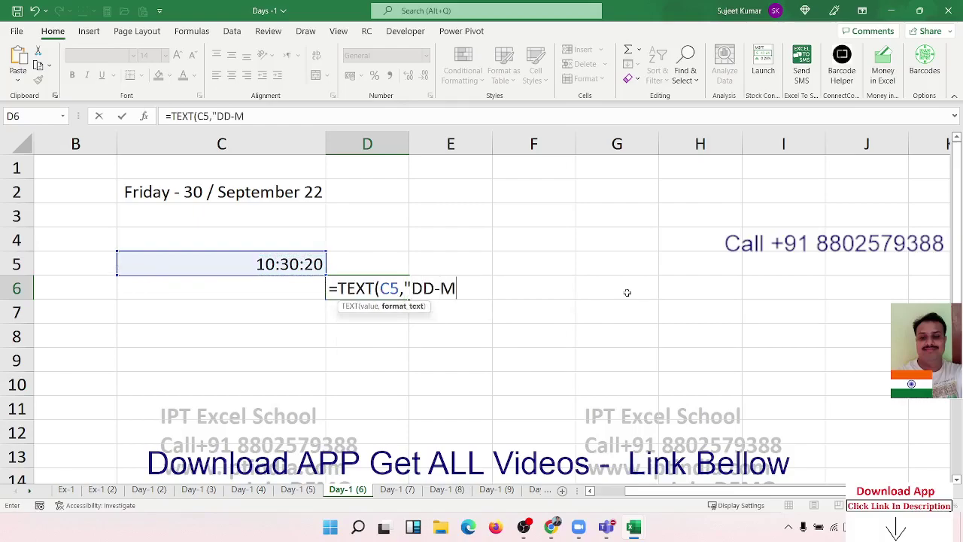
type("MM-")
key("BackSpace")
key("BackSpace")
key("BackSpace")
key("BackSpace")
key("BackSpace")
key("BackSpace")
key("BackSpace")
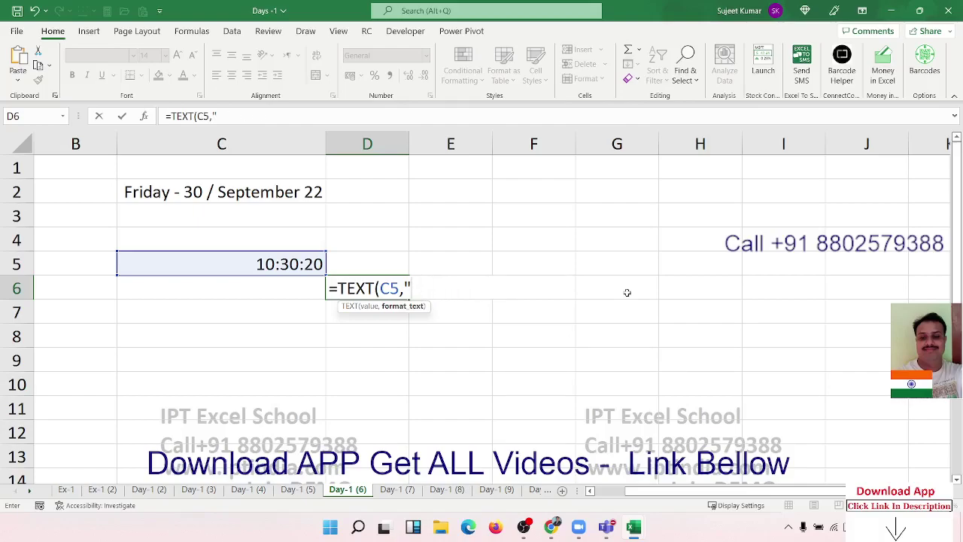
type("[m")
type("]\"")
key("Return")
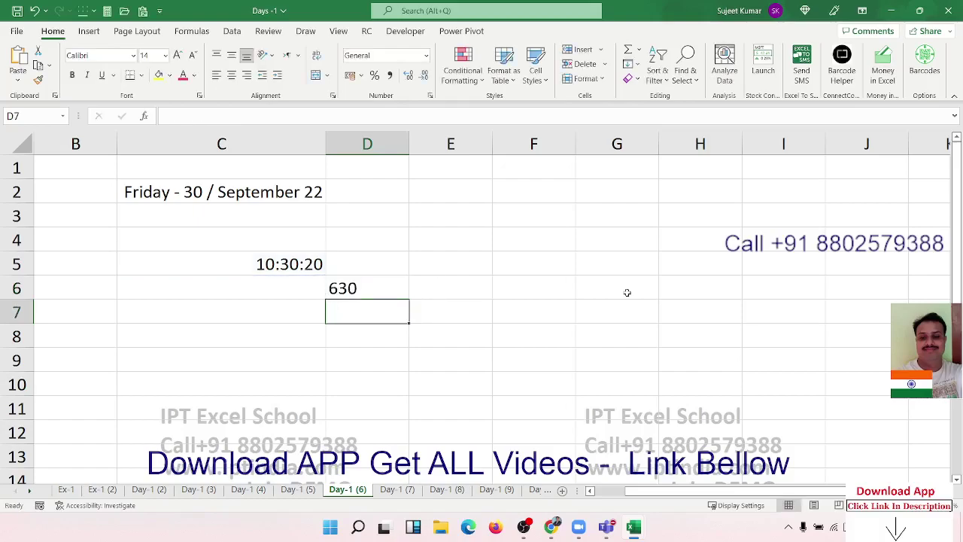
key("Up")
key("Right")
Note 1=30 in E5 and compute =D6*30, giving 18900, in E6.
key("Up")
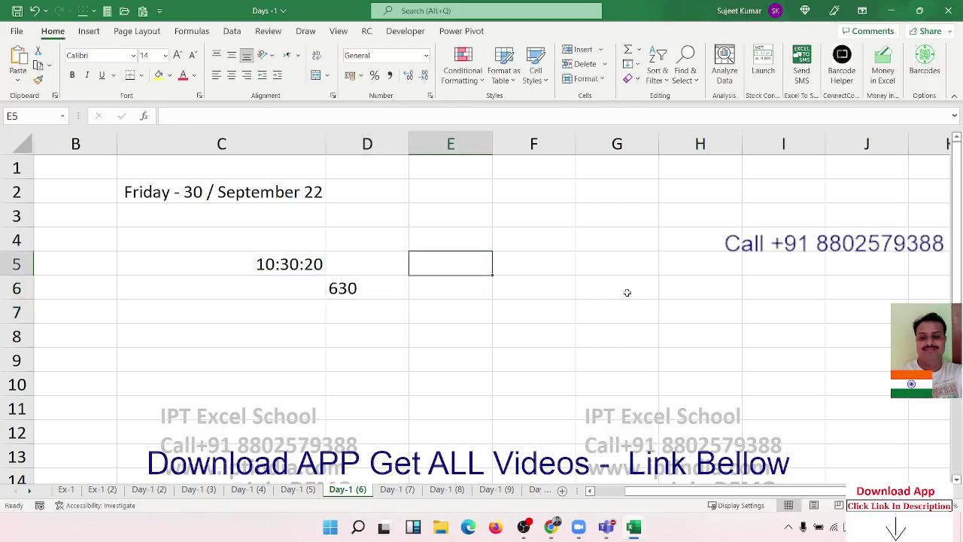
type("1=30")
key("Return")
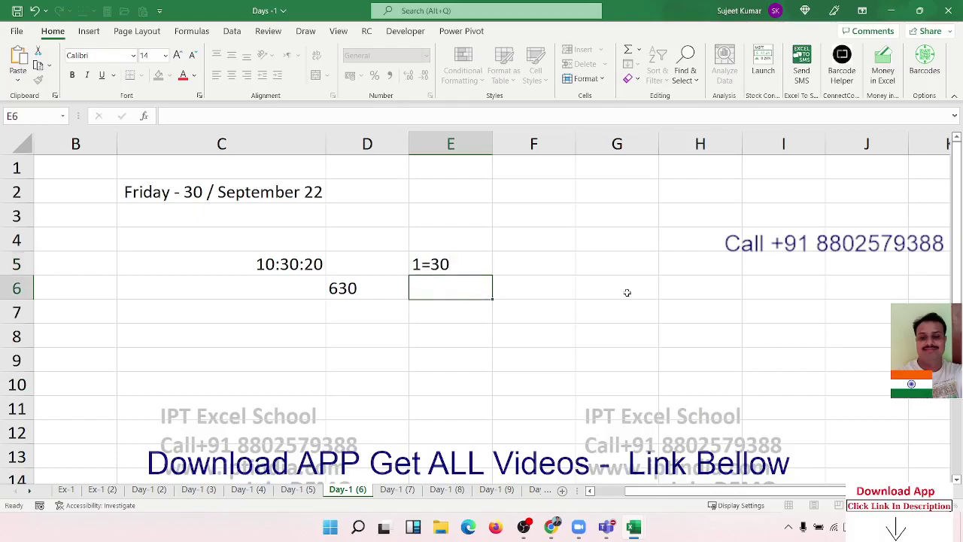
type("=")
key("Left")
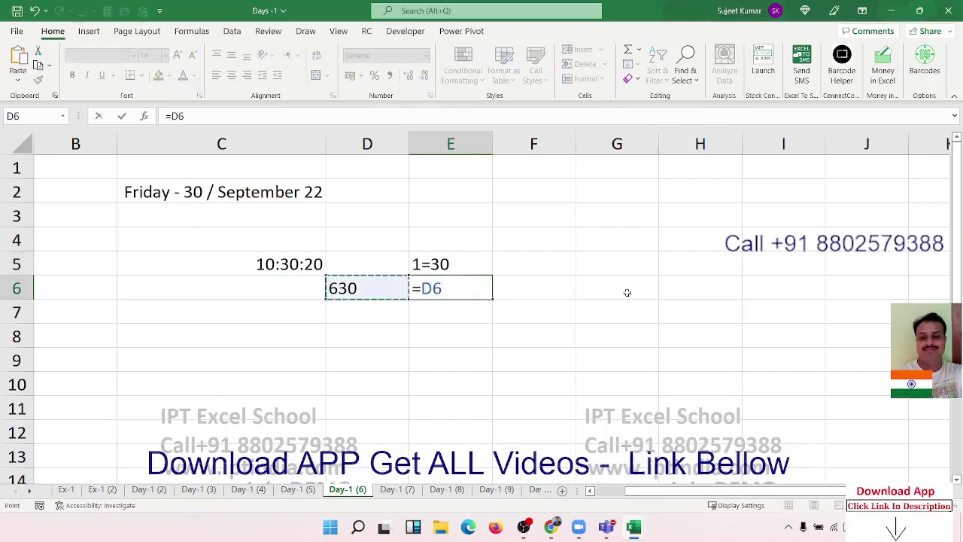
type("*30")
key("Return")
key("Up")
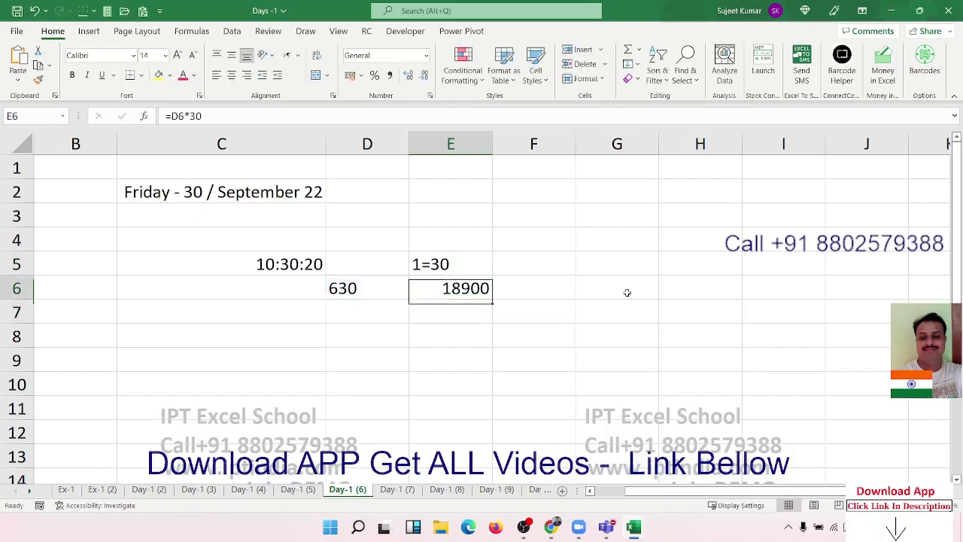
left_click(393, 490)
Clear the entire Day-1 (7) sheet.
left_click(342, 366)
left_click(110, 208)
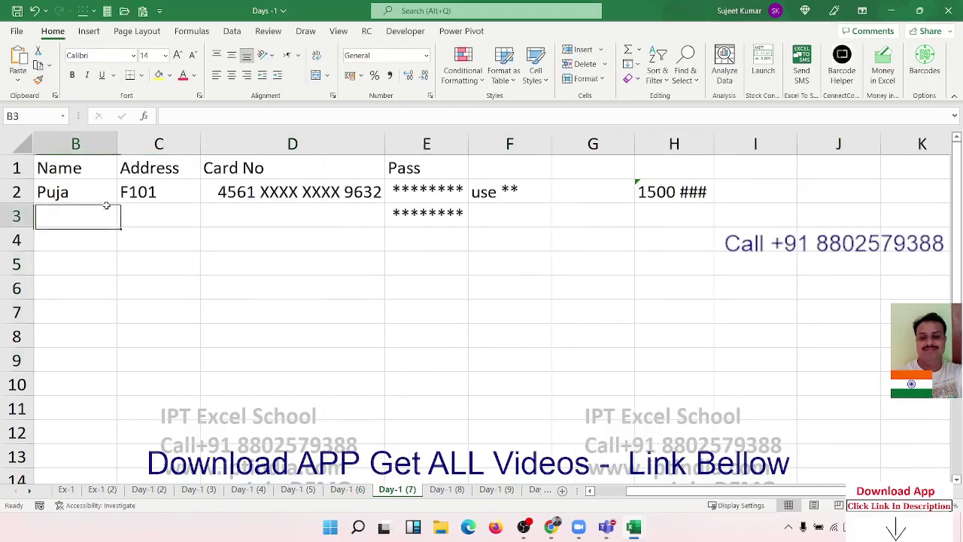
left_click(382, 198)
left_click(224, 222)
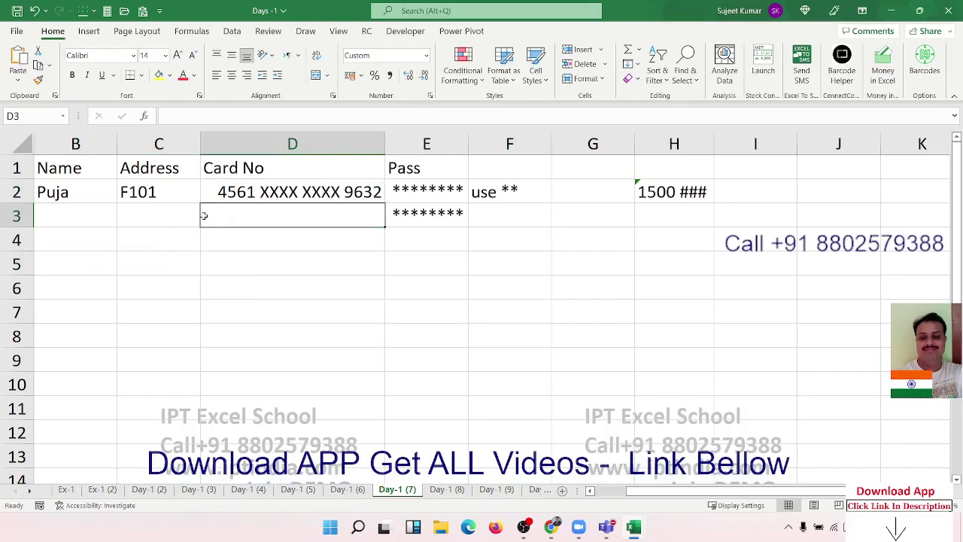
left_click(25, 144)
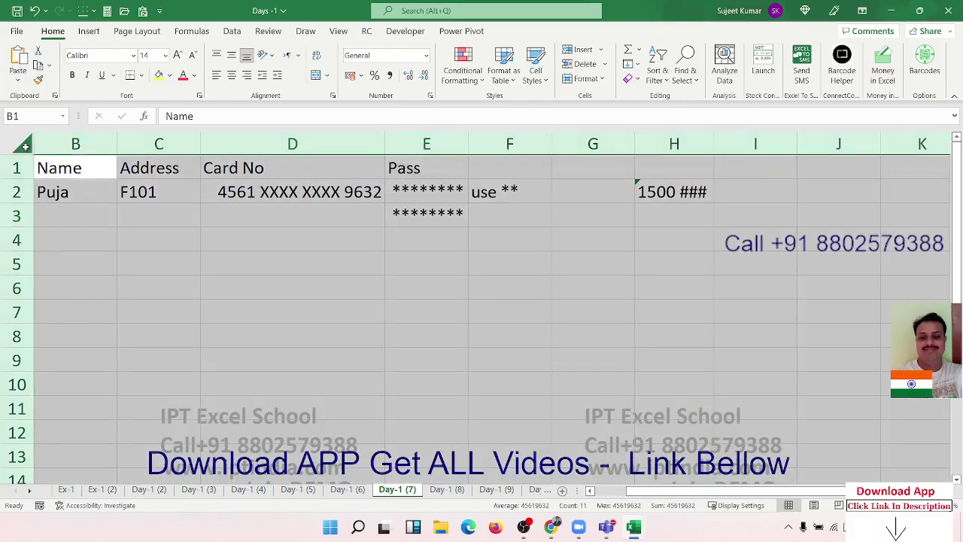
key("ctrl+minus")
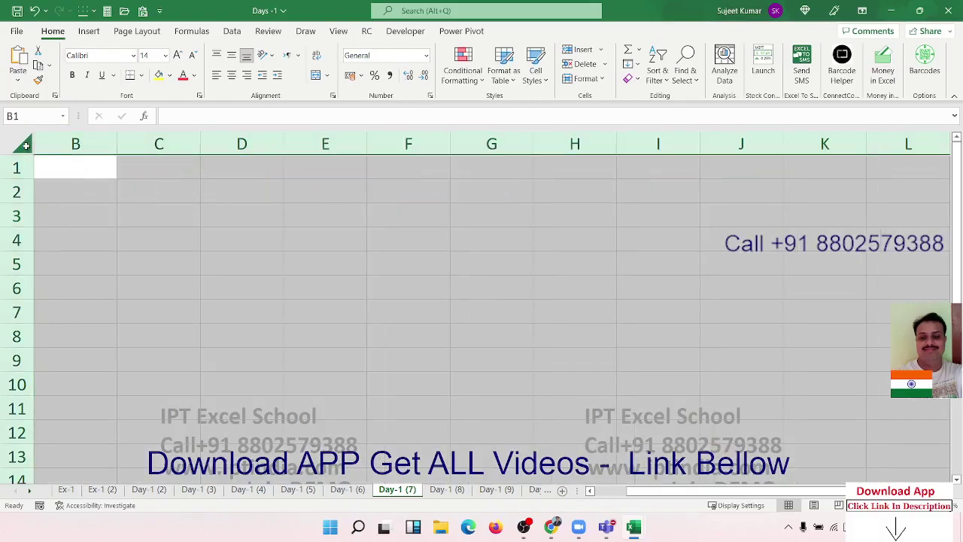
left_click(447, 489)
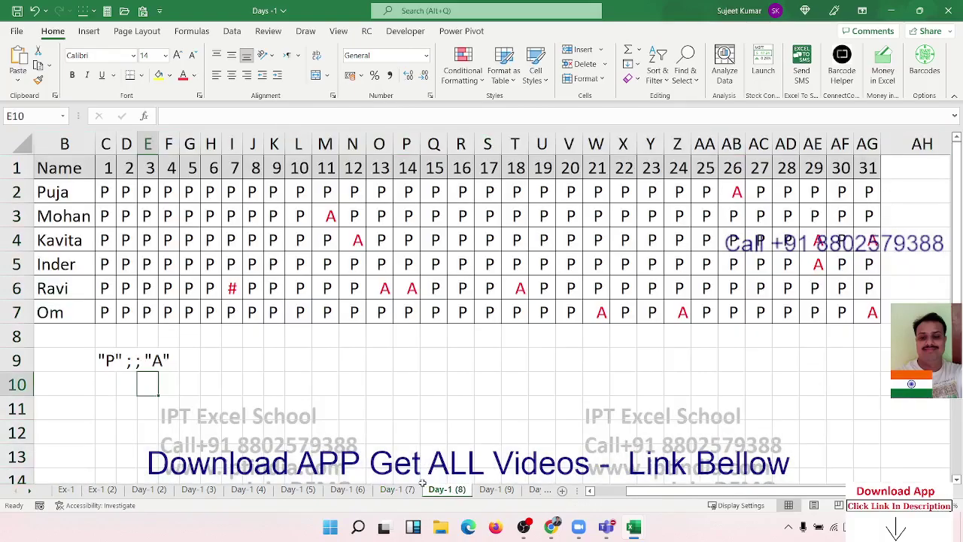
left_click(406, 490)
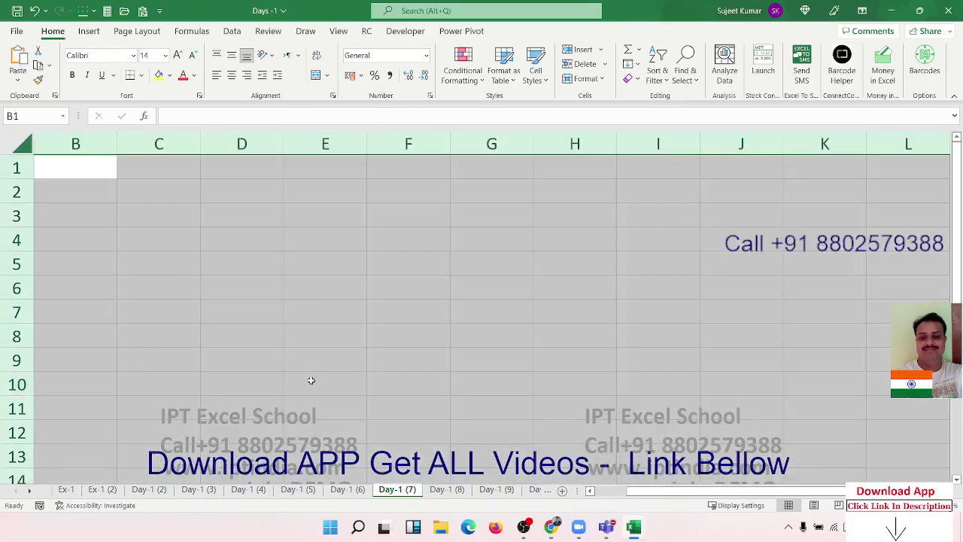
Type headers Name, 'Adrees', C No and Pass across B1:E1 and a sample name in B2.
left_click(95, 176)
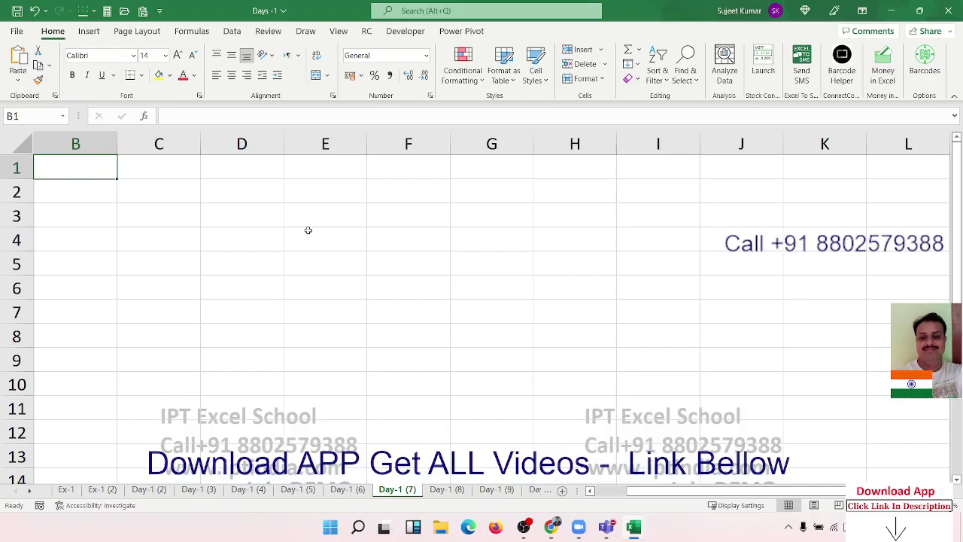
type("Name")
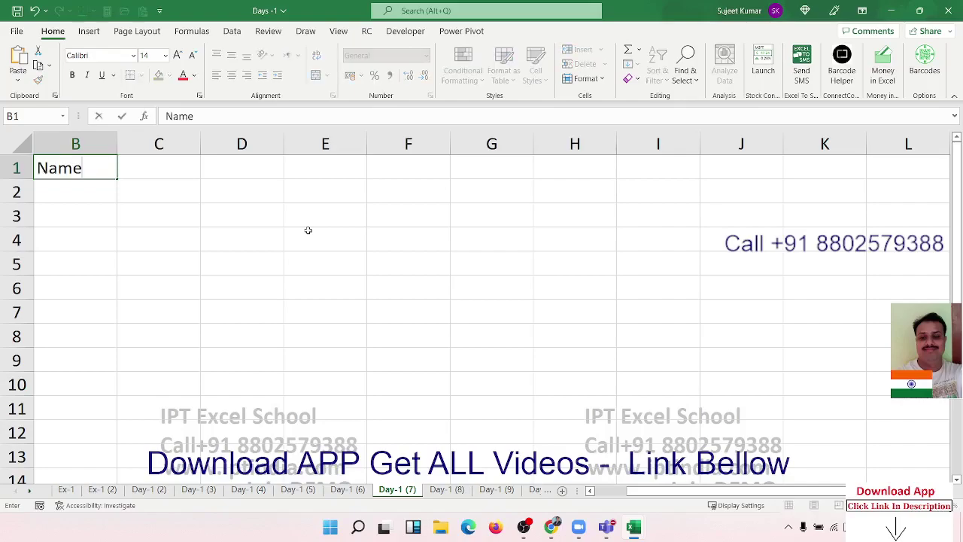
key("Return")
key("Up")
key("Right")
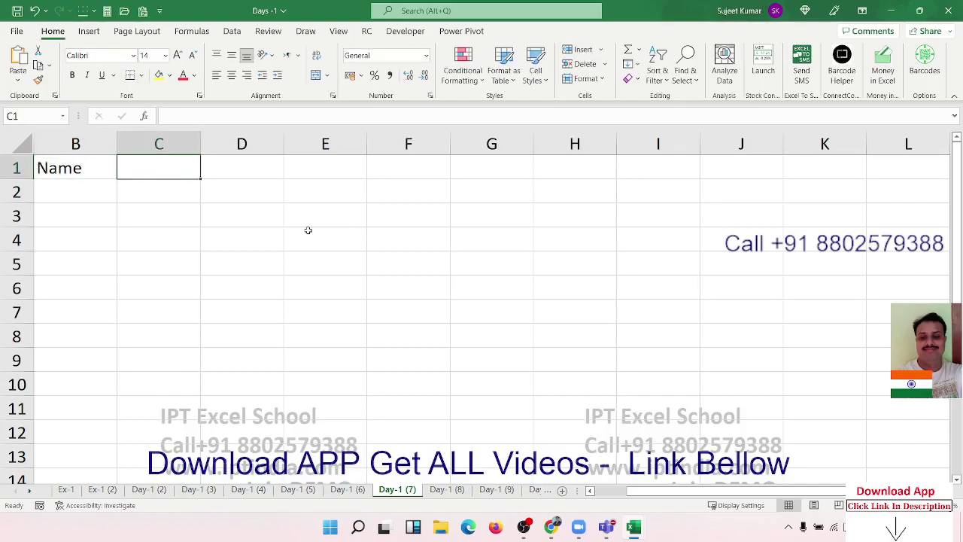
type("City")
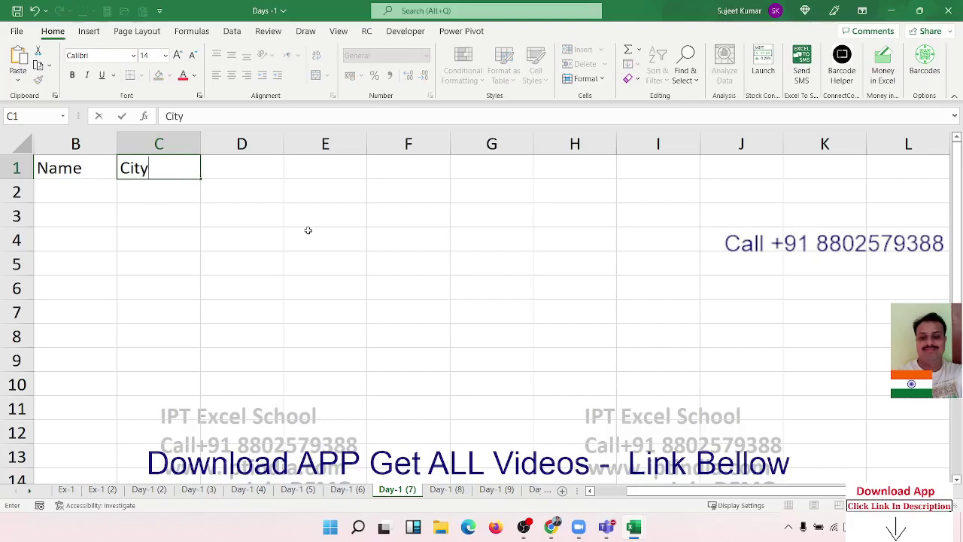
key("BackSpace")
key("BackSpace")
key("BackSpace")
key("BackSpace")
type("Adr")
type("ees")
key("Tab")
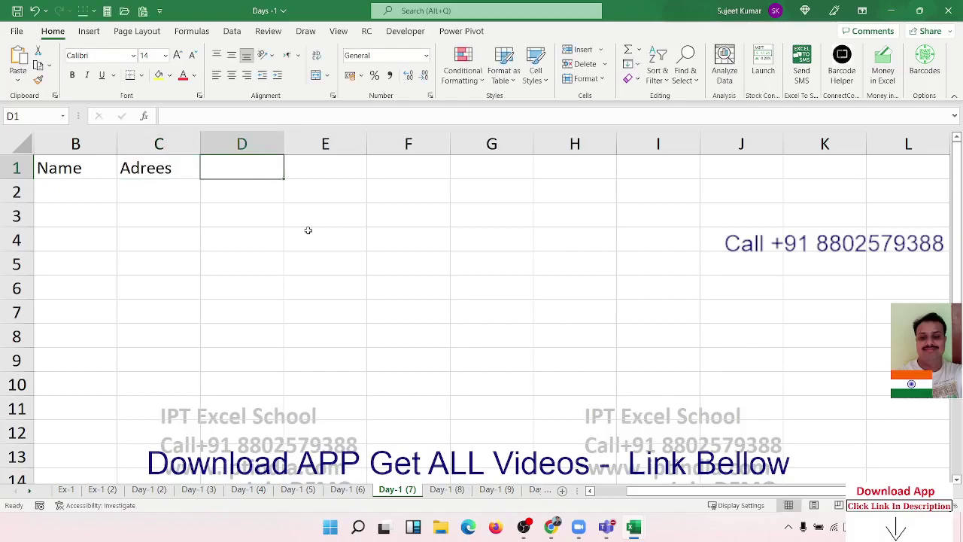
type("C No")
key("Tab")
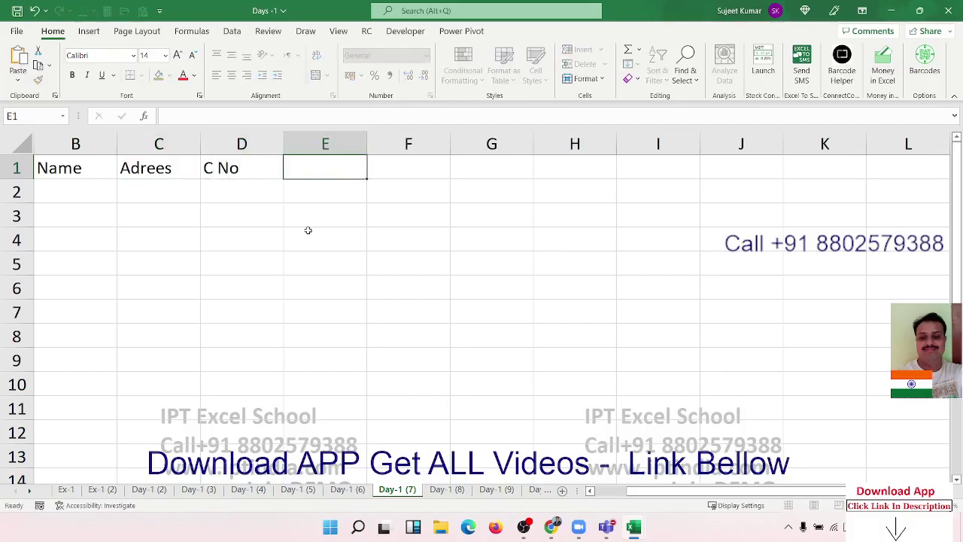
type("Pass")
key("Return")
key("Left")
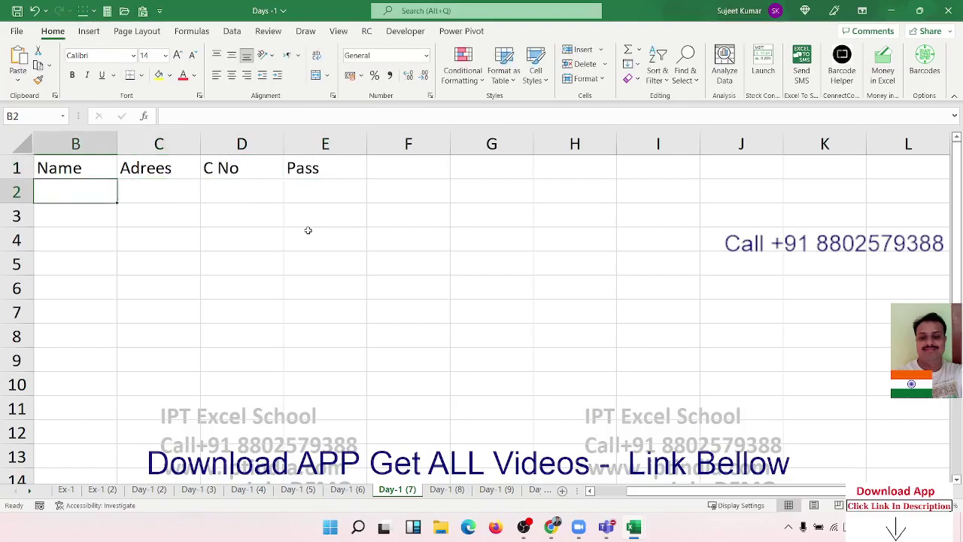
type("Puja")
key("Return")
key("Up")
key("Right")
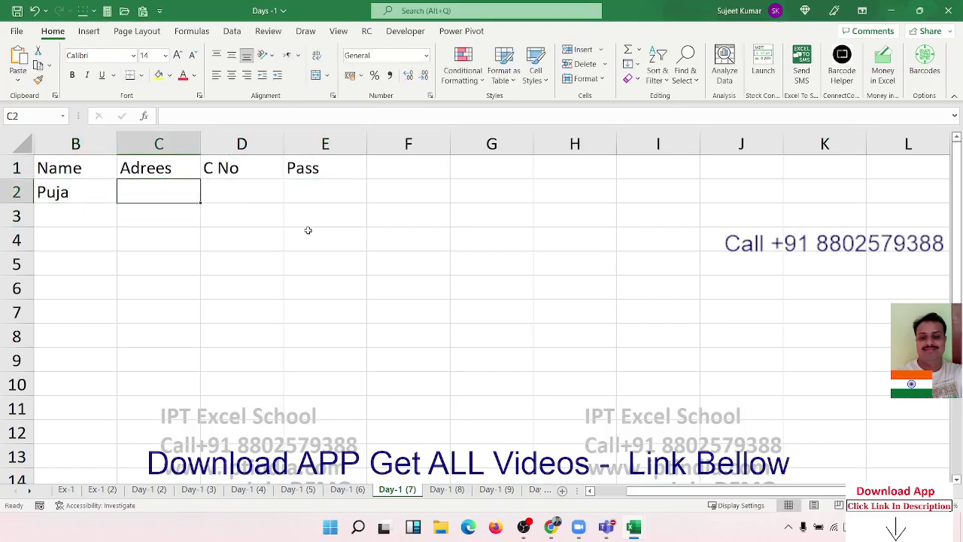
Correct the C1 header spelling to Address.
double_click(173, 169)
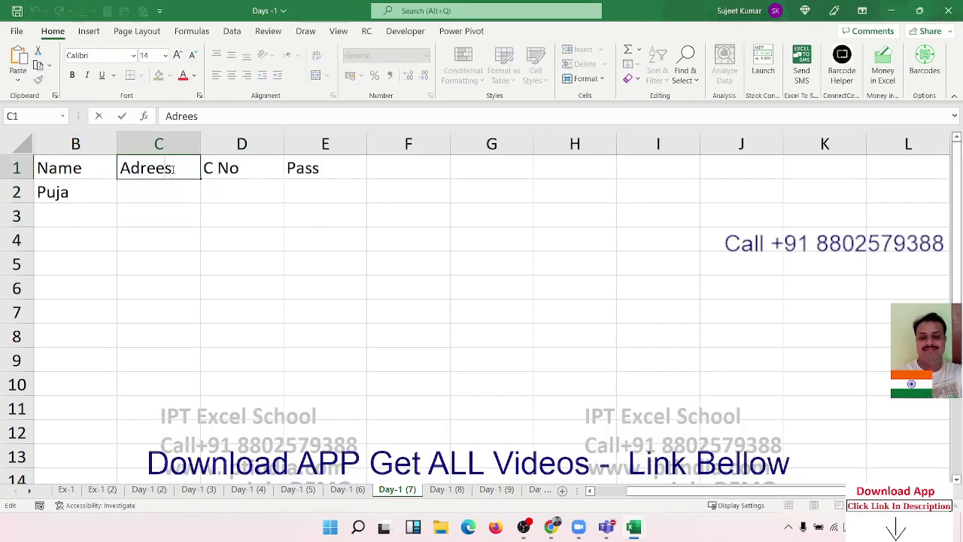
key("Left")
key("Left")
key("Left")
key("Left")
type("d")
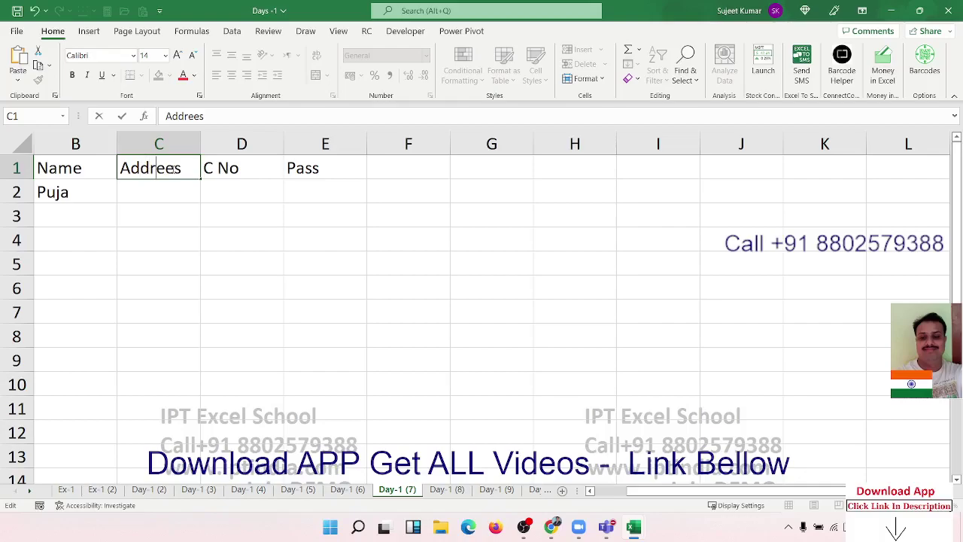
key("BackSpace")
key("BackSpace")
key("BackSpace")
type("ess")
key("Return")
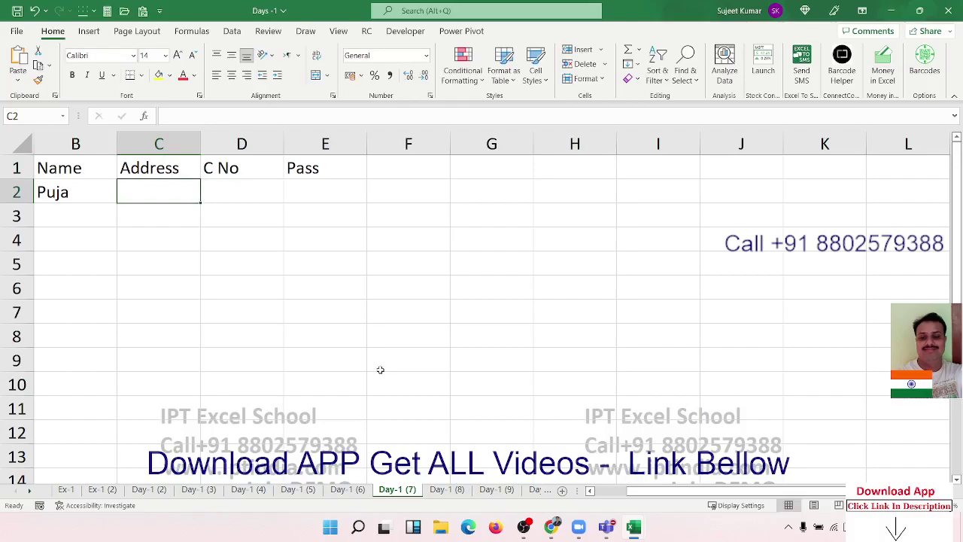
Replace General with the text format code @ in C2's custom format box.
left_click(430, 95)
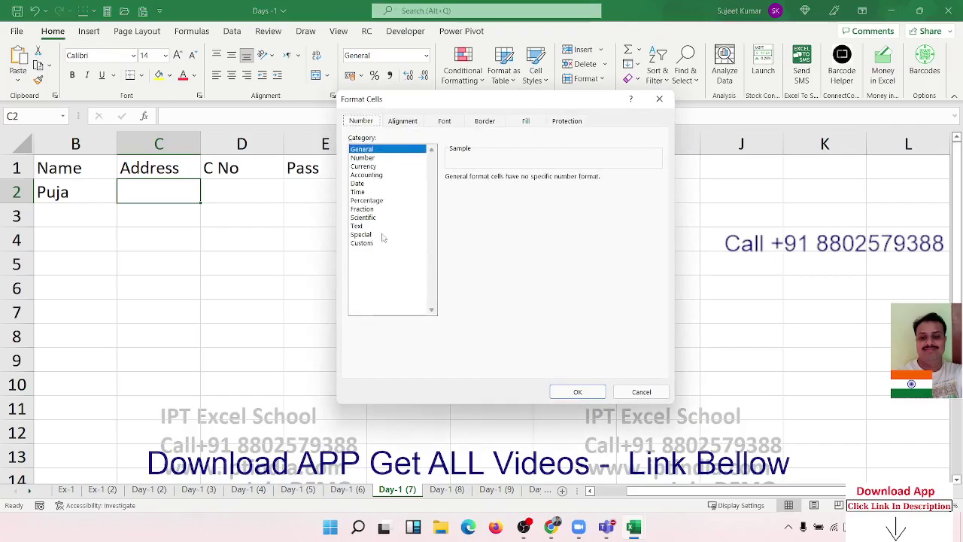
left_click(363, 243)
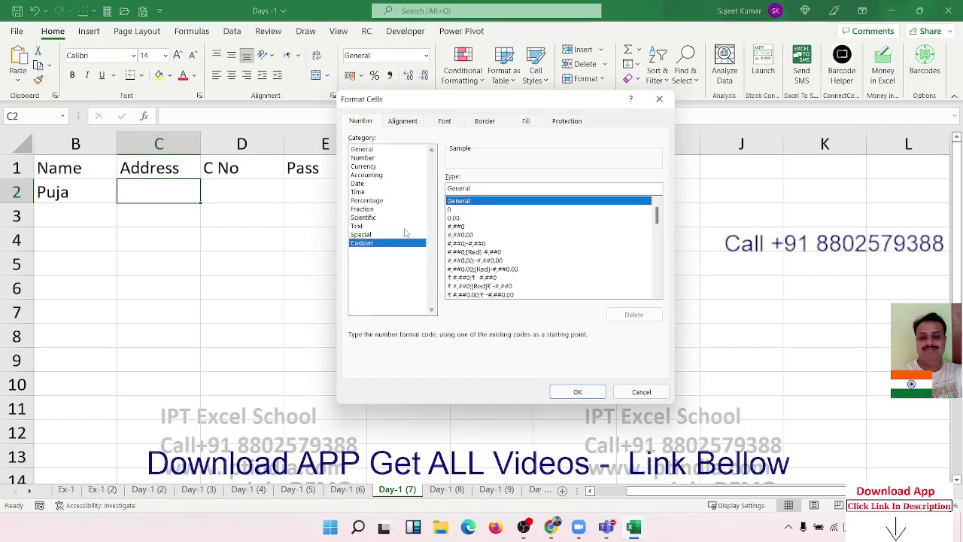
double_click(458, 189)
type("@ \"Delhi 110062")
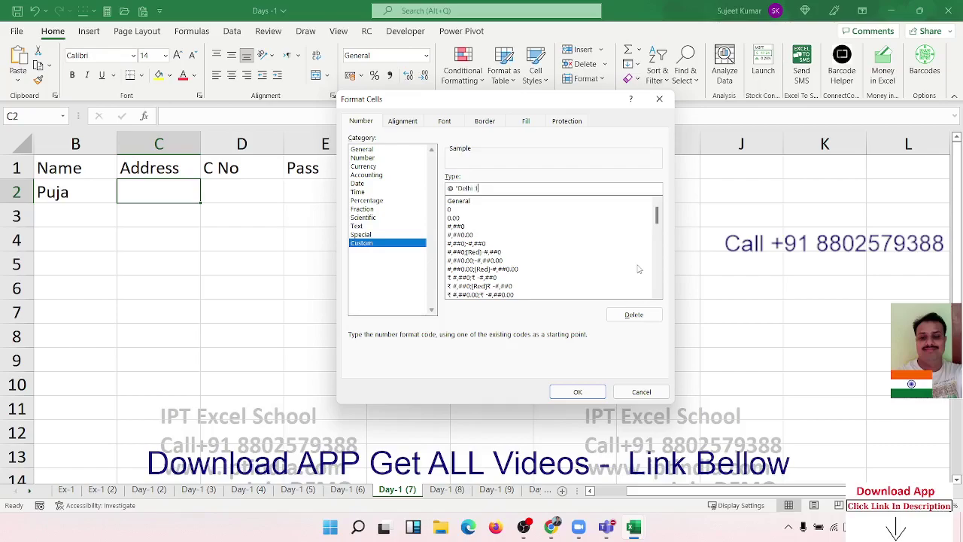
Confirm C2's custom format and copy it to C2:C8 with Format Painter.
type("2")
key("Return")
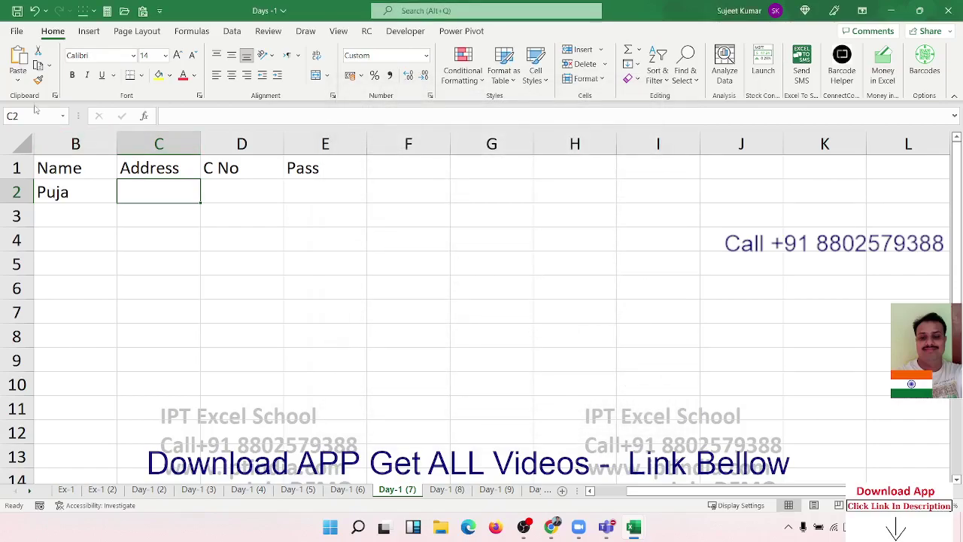
left_click(38, 79)
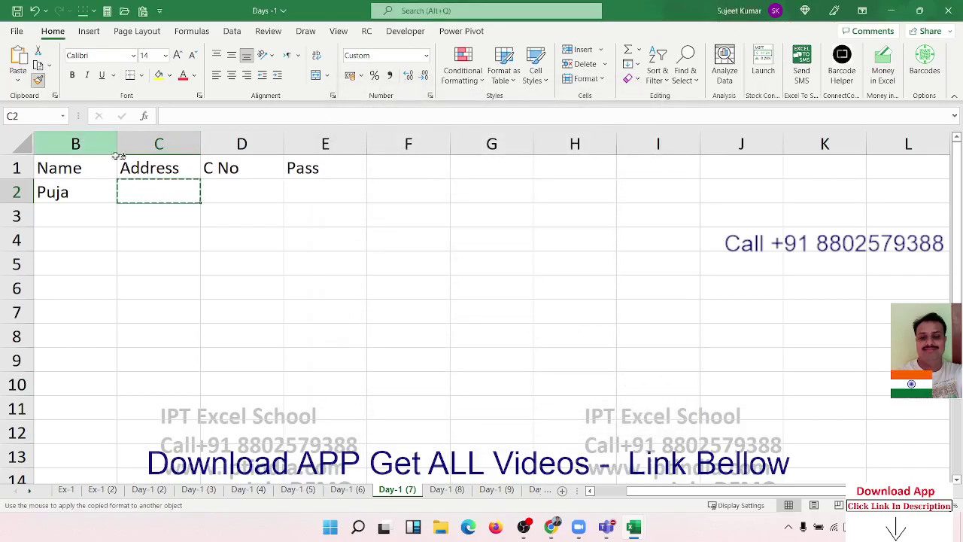
left_click_drag(151, 189, 133, 334)
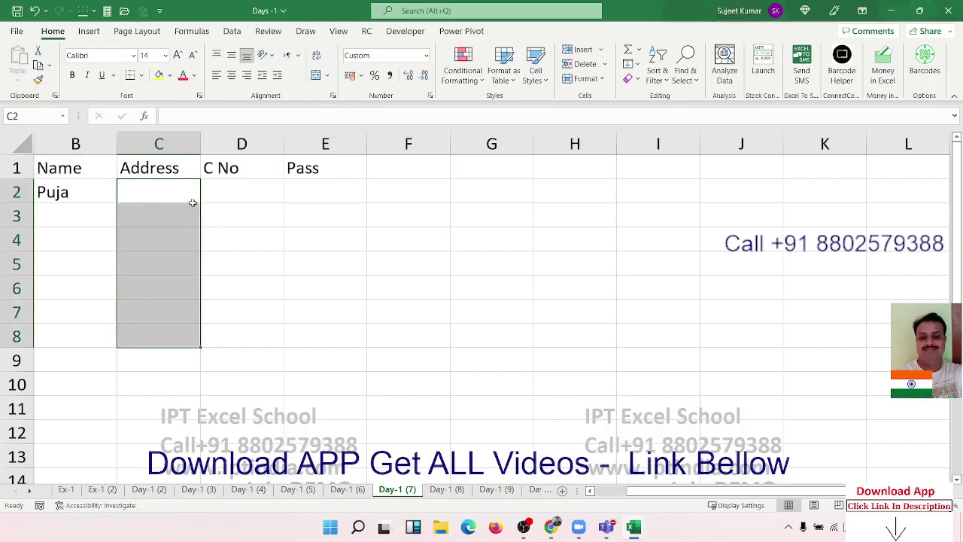
Enter a postal address in C2 and autofit column C to fit it.
left_click(166, 203)
type("f")
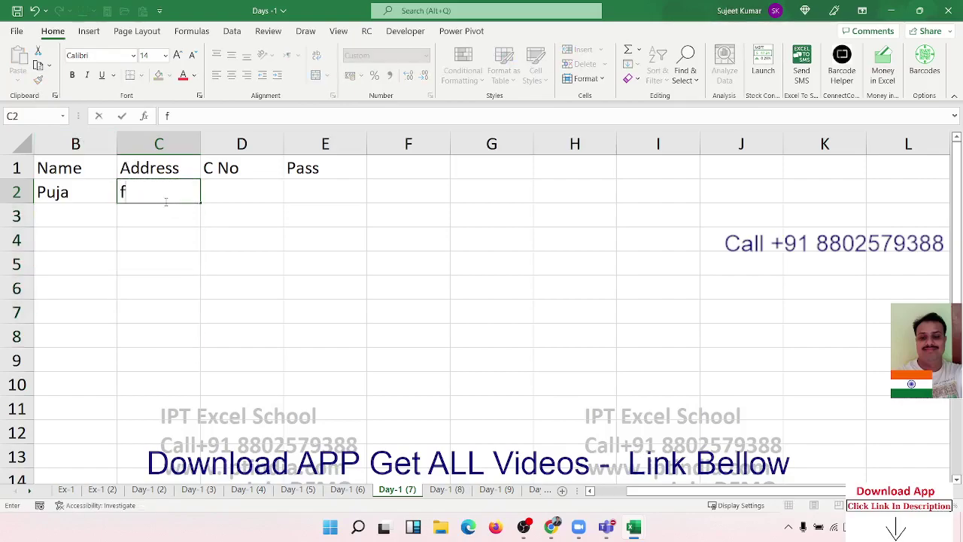
key("Return")
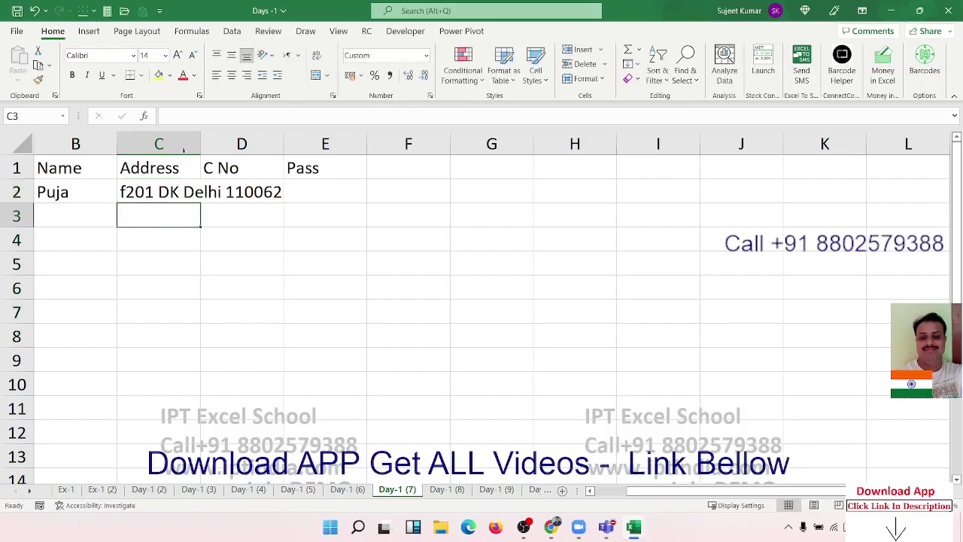
double_click(200, 143)
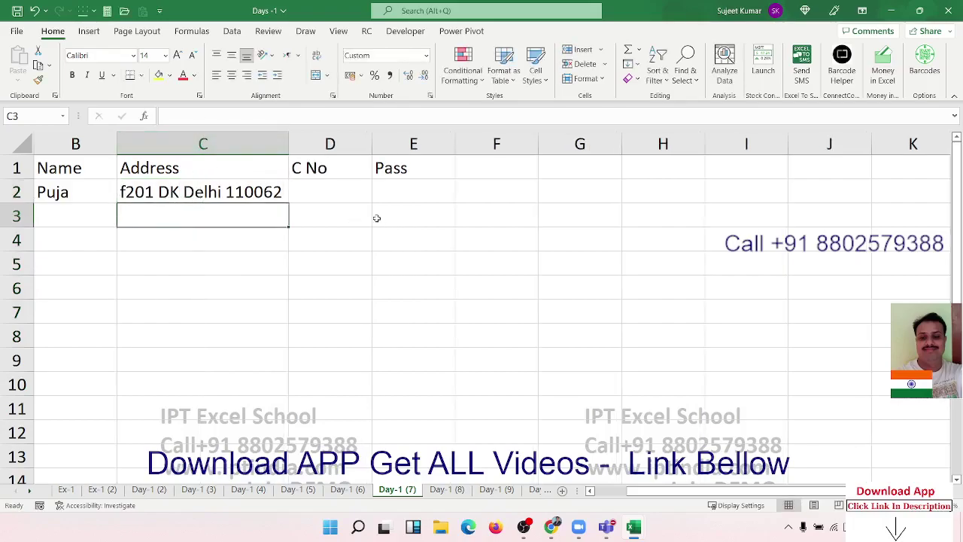
left_click(349, 193)
Widen column D and enter the first C No number in D2.
double_click(371, 143)
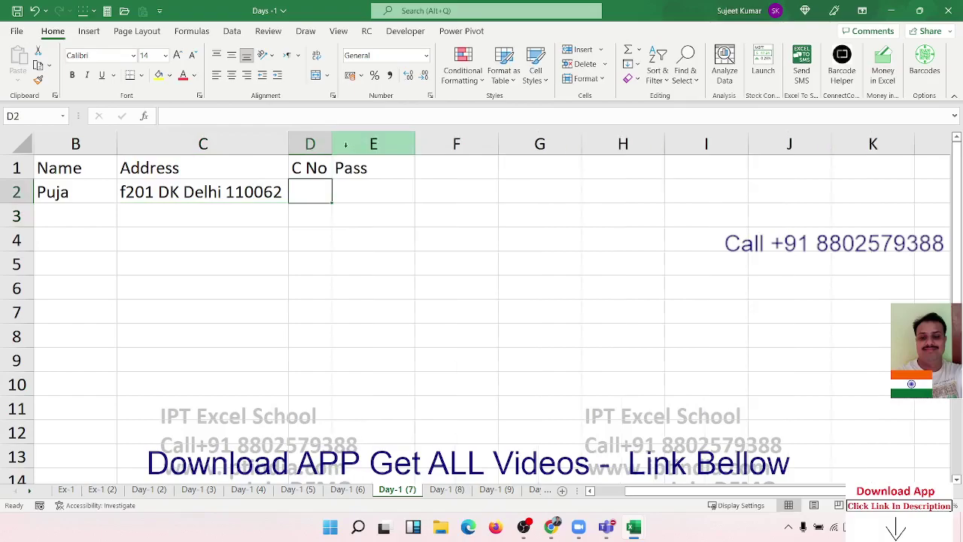
left_click_drag(332, 143, 446, 148)
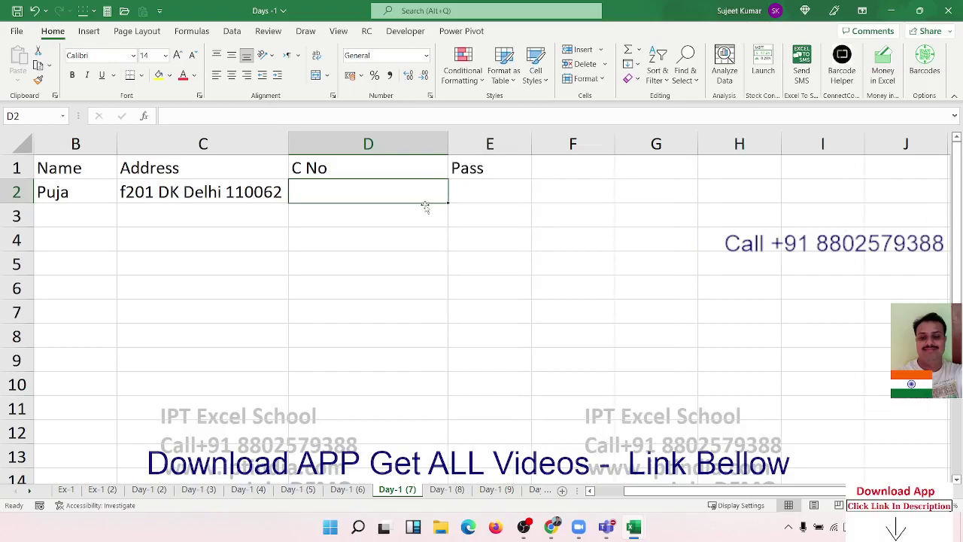
type("4521")
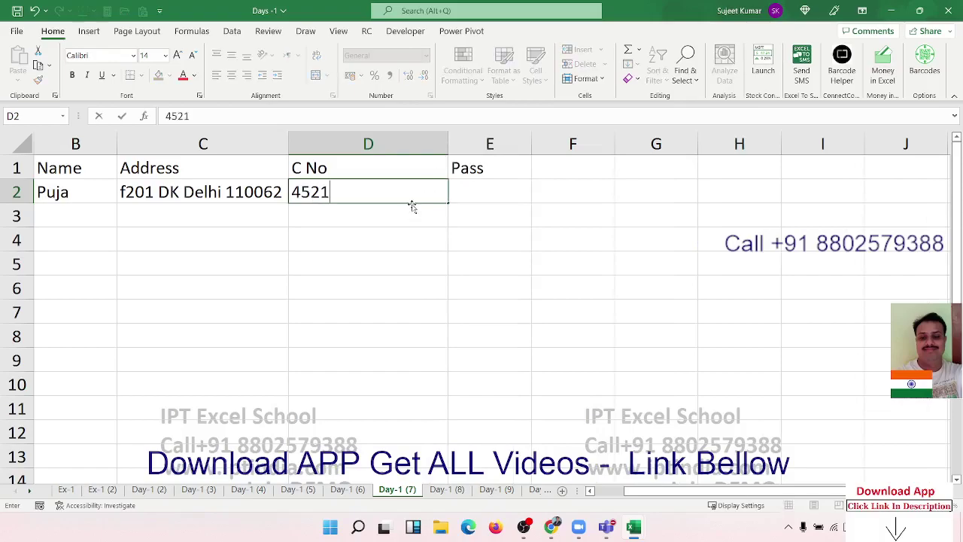
type("963")
type("2")
key("ctrl+Return")
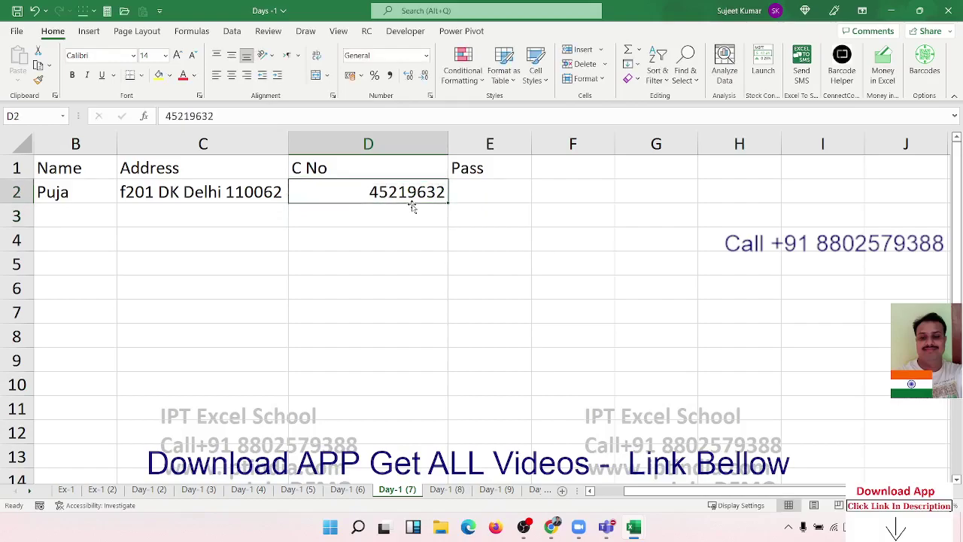
Apply the custom format 00 "XXXX XXXX" 0000 to D2:D8 to mask the middle digits.
left_click_drag(405, 192, 405, 335)
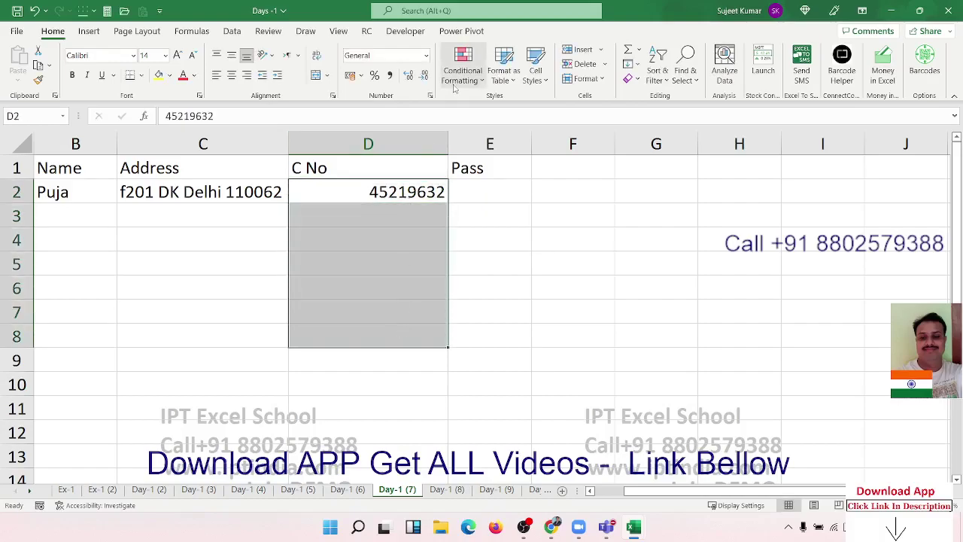
key("ctrl+1")
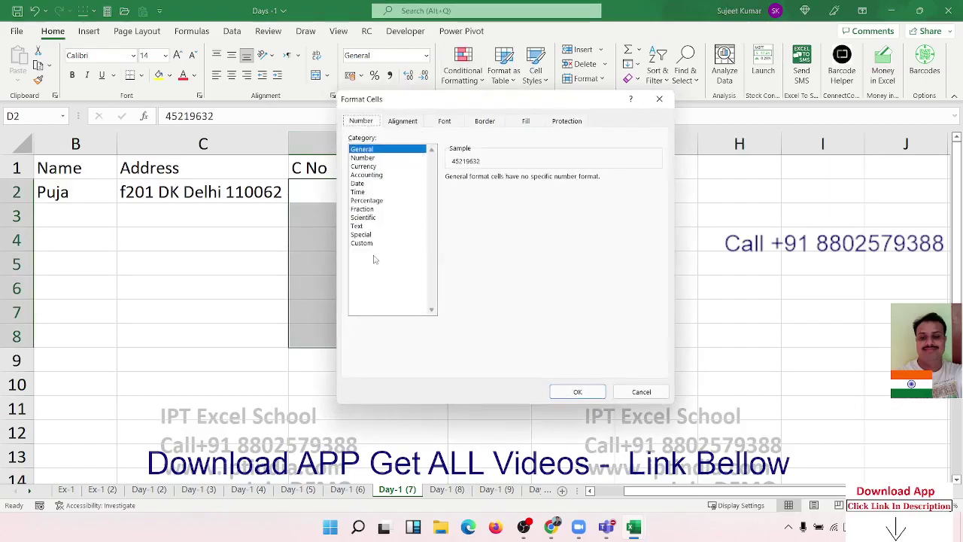
left_click(362, 243)
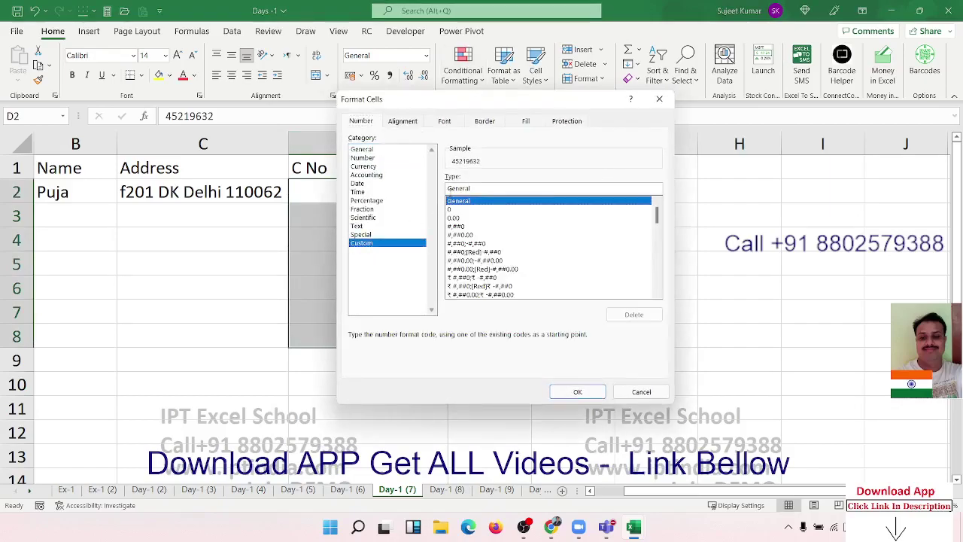
double_click(458, 188)
type("00 \"")
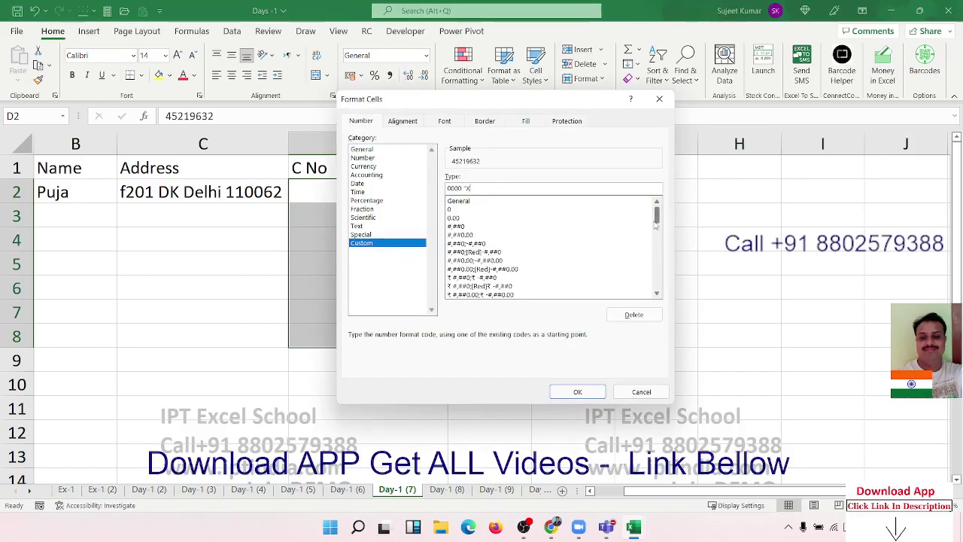
type("X")
type("XXX XXXX")
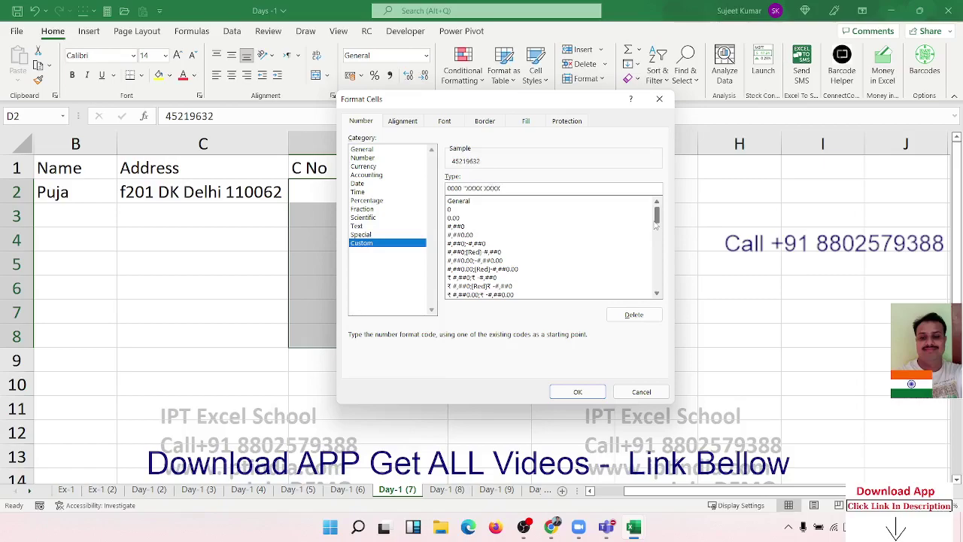
type("\" 000")
type("0")
left_click(578, 392)
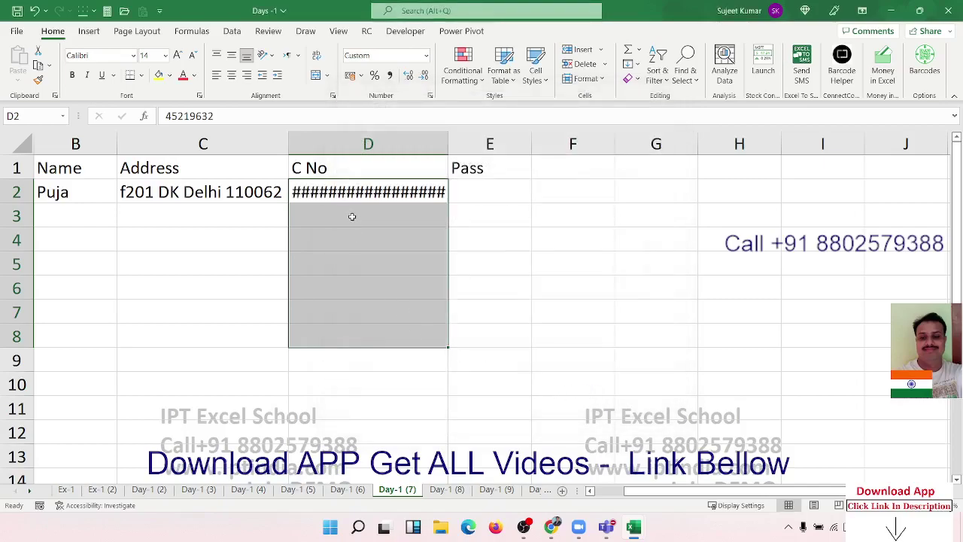
Autofit column D and enter a second C No number in D3.
left_click(398, 211)
left_click(452, 157)
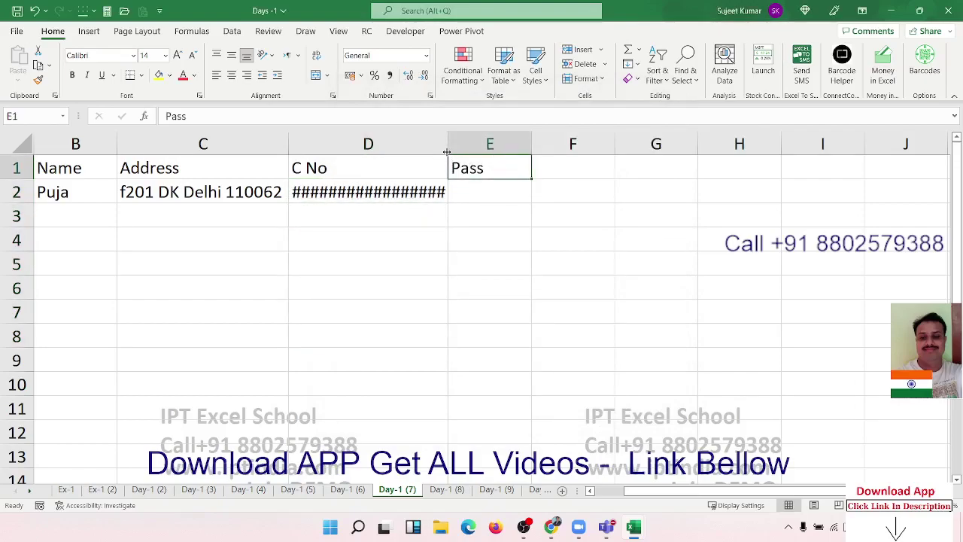
double_click(447, 149)
left_click(360, 208)
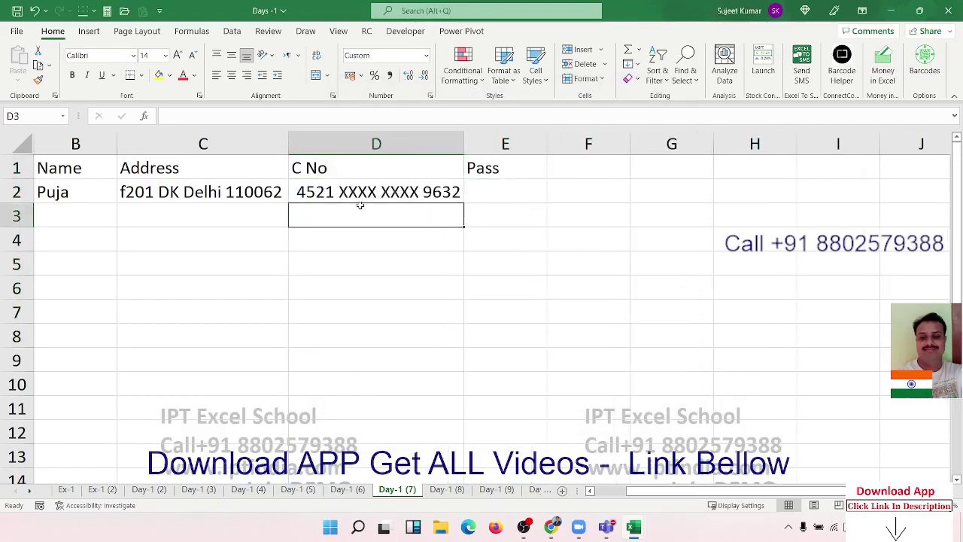
type("7854")
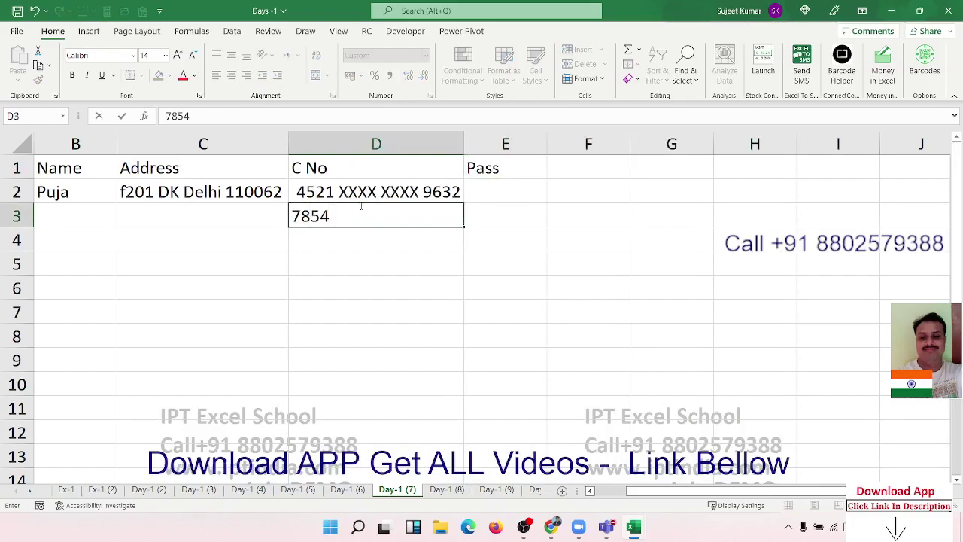
type("9632")
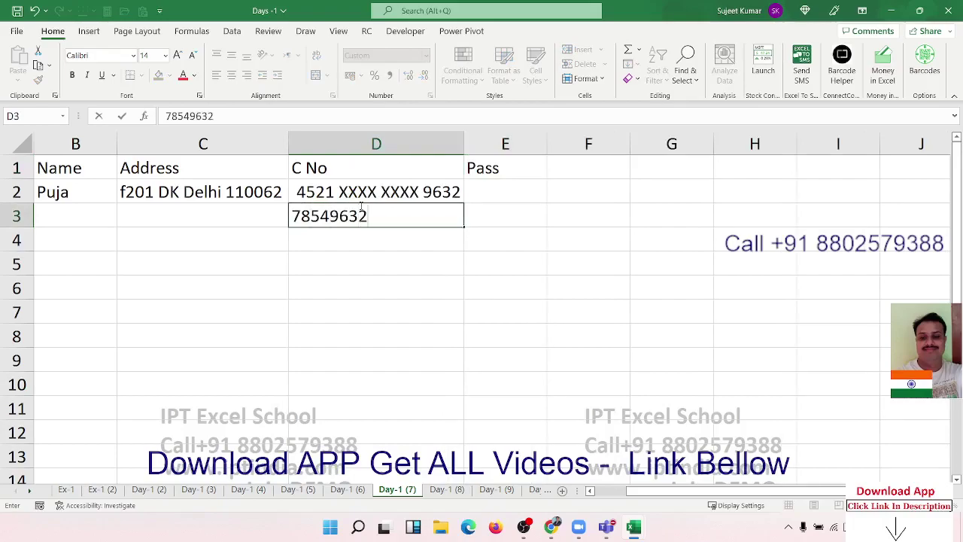
key("Return")
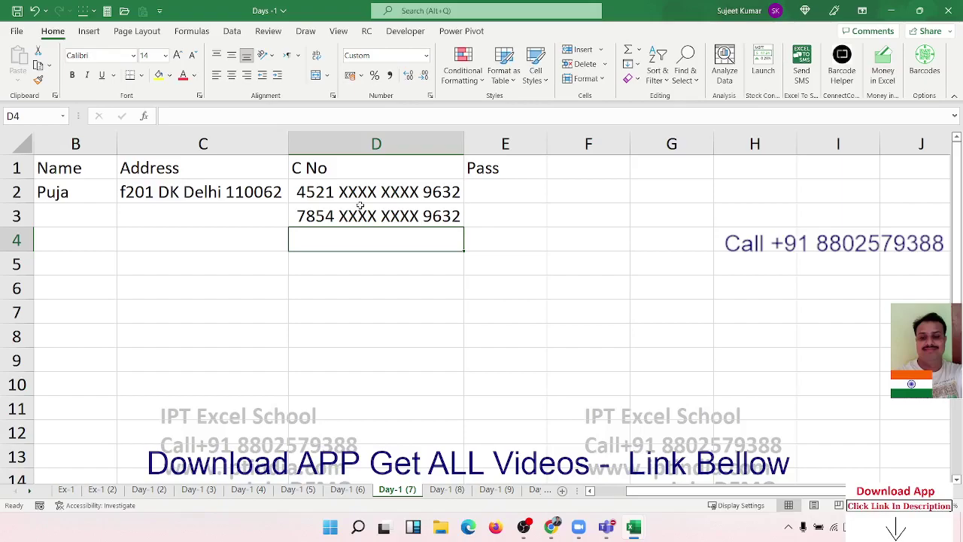
key("Up")
key("Up")
key("Right")
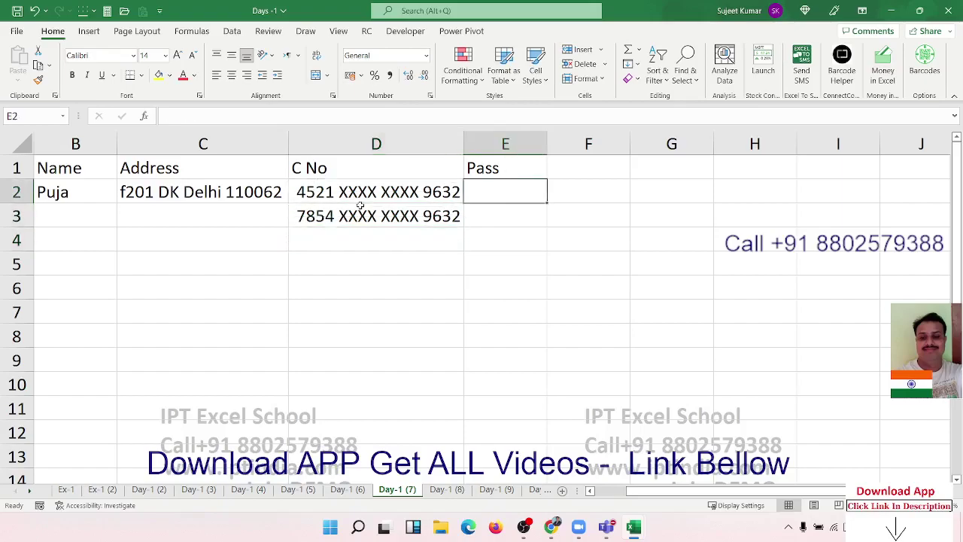
Enter a Pass value in E2 and give it a custom format that displays asterisks.
key("Return")
key("Up")
left_click(430, 95)
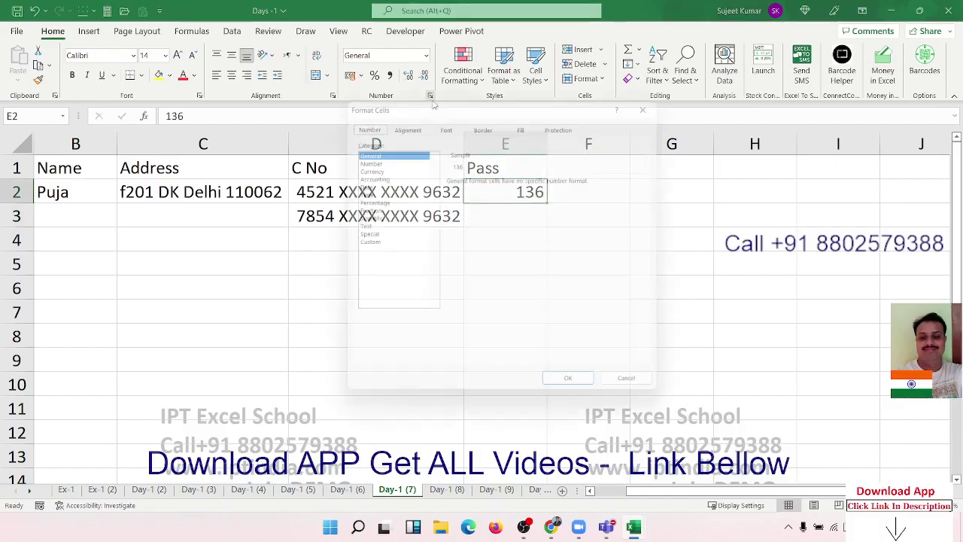
left_click(387, 243)
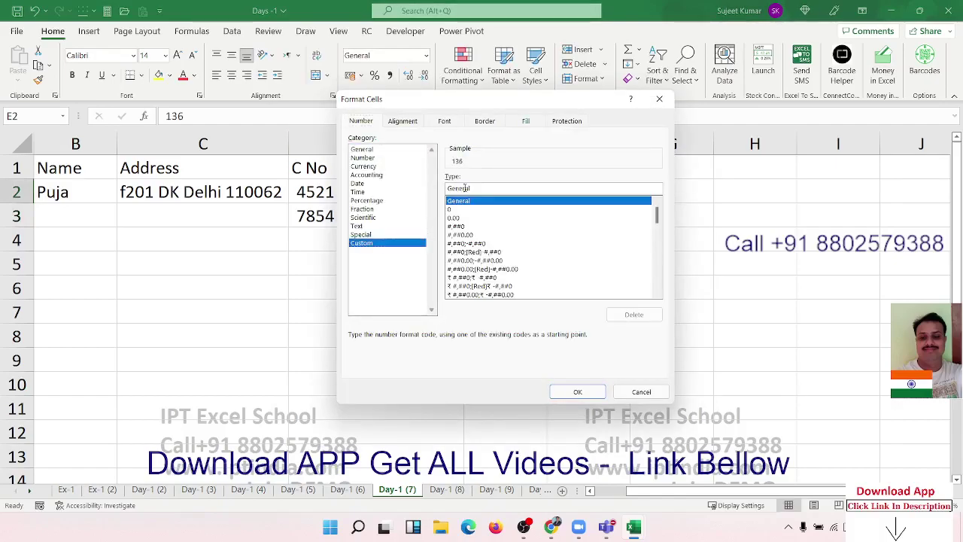
double_click(466, 188)
type("\"")
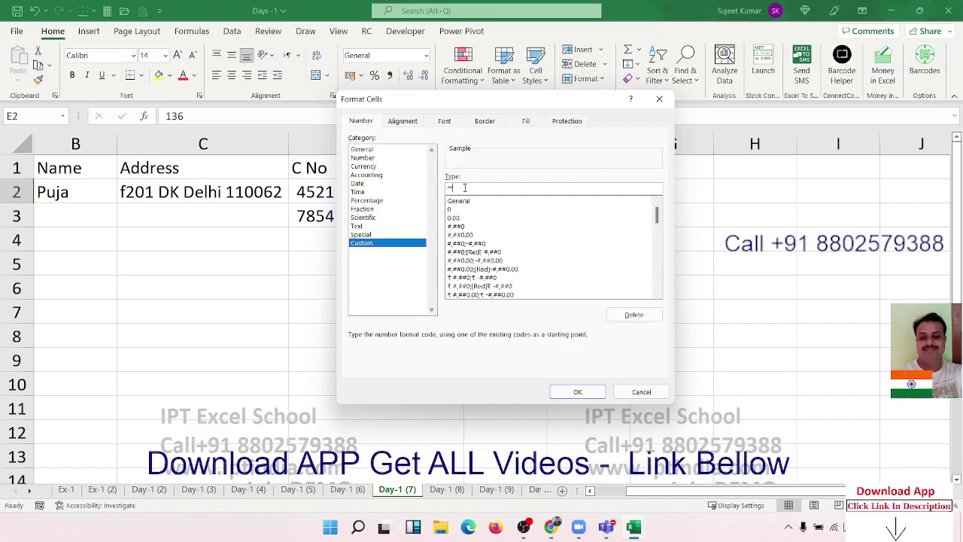
mouse_move(482, 102)
left_mouse_down()
mouse_move(746, 143)
mouse_move(736, 138)
left_mouse_up()
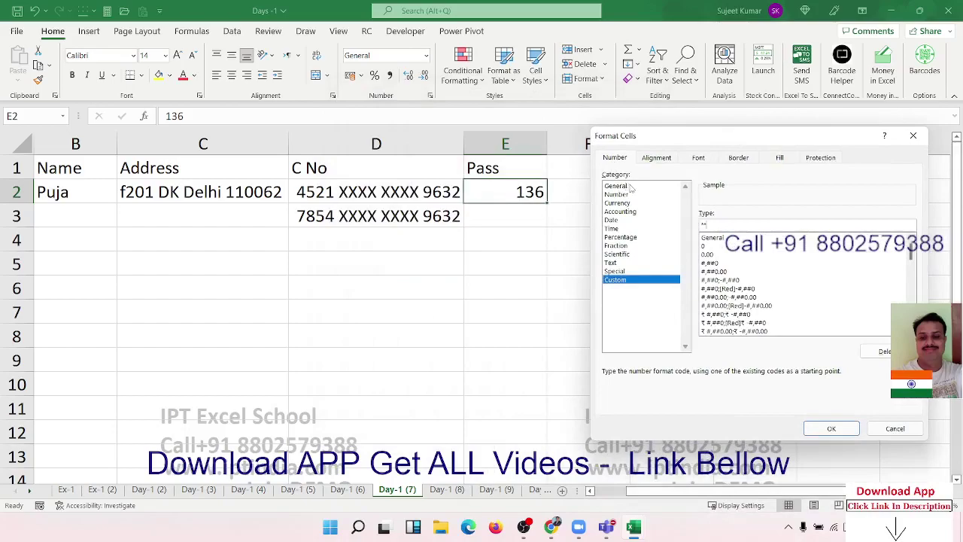
left_click(831, 428)
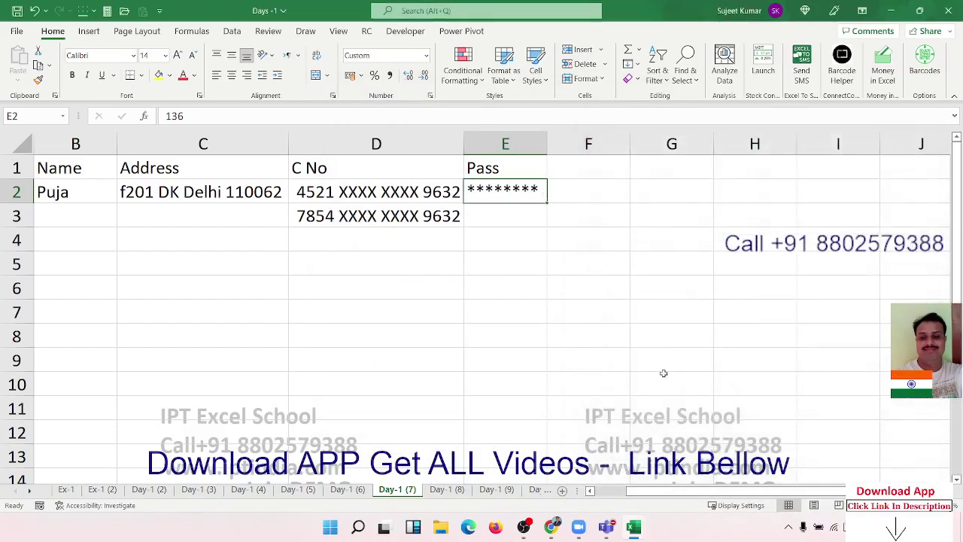
Copy E2's hidden format to E3, enter its Pass value, and go to sheet Day-1 (8).
left_click(38, 80)
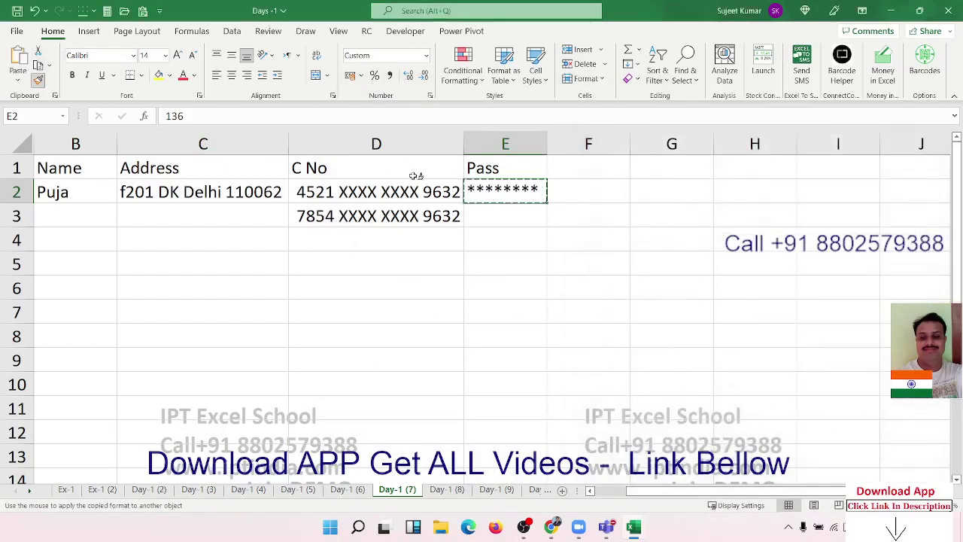
left_click(511, 220)
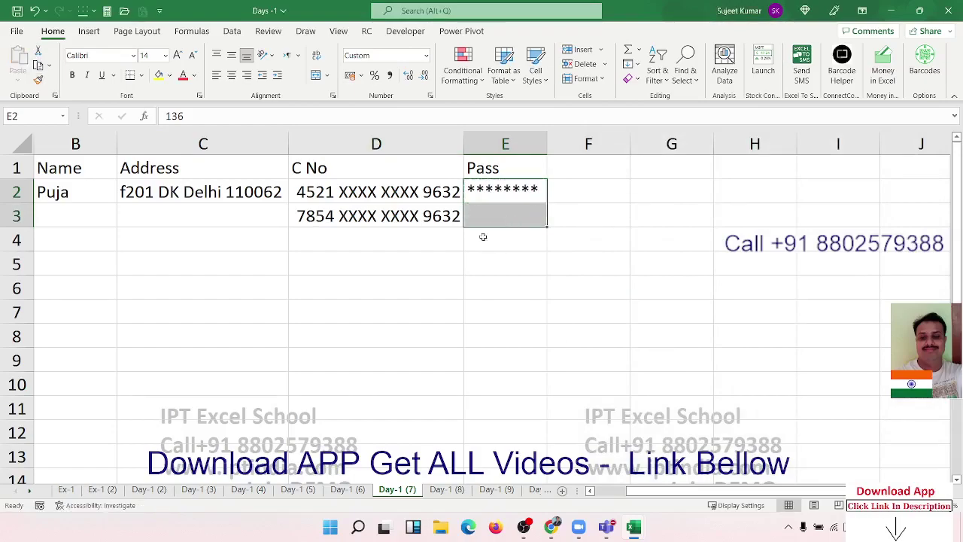
key("Return")
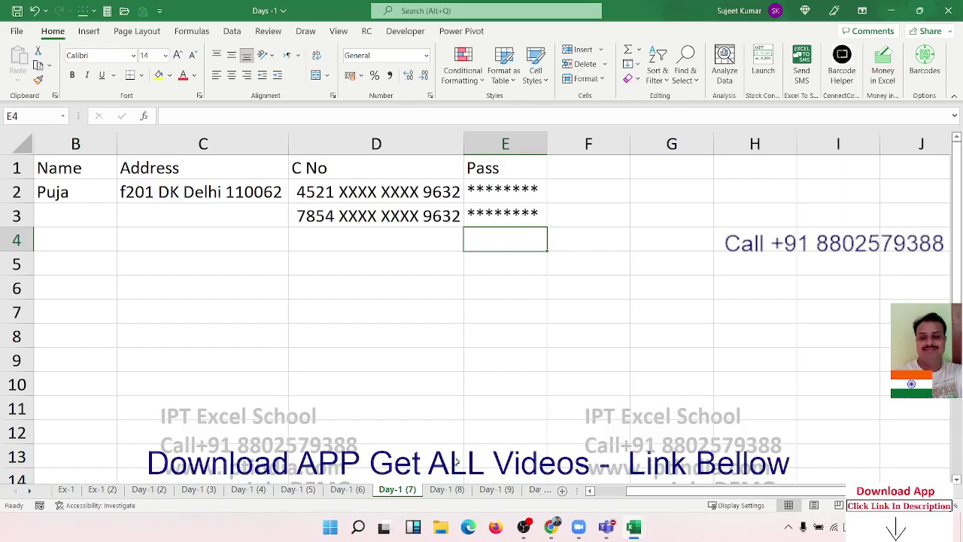
left_click(447, 489)
Clear rows 2–10, enter the first name in B2 and fill names down to B6.
left_click(108, 197)
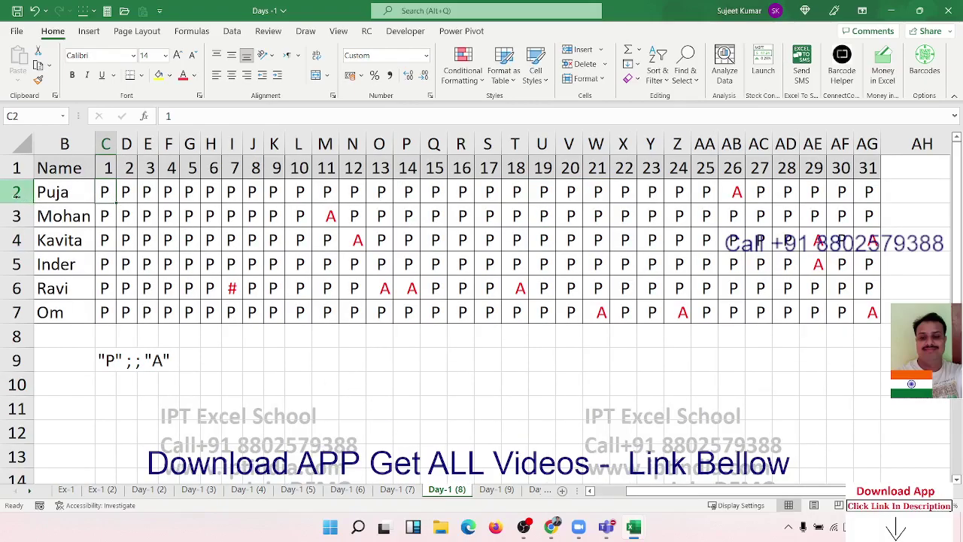
left_click_drag(17, 194, 14, 384)
key("Delete")
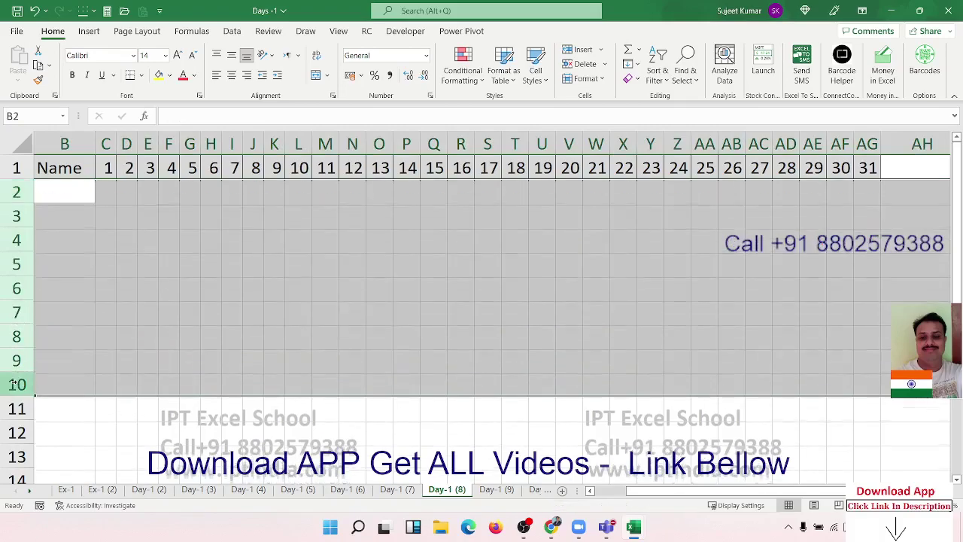
key("Up")
key("Down")
type("Pu")
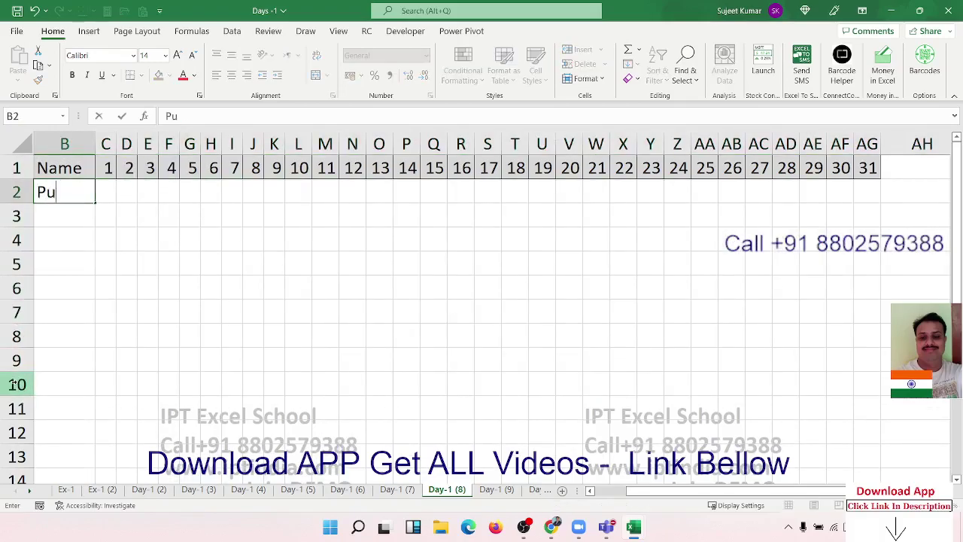
type("ja")
key("Return")
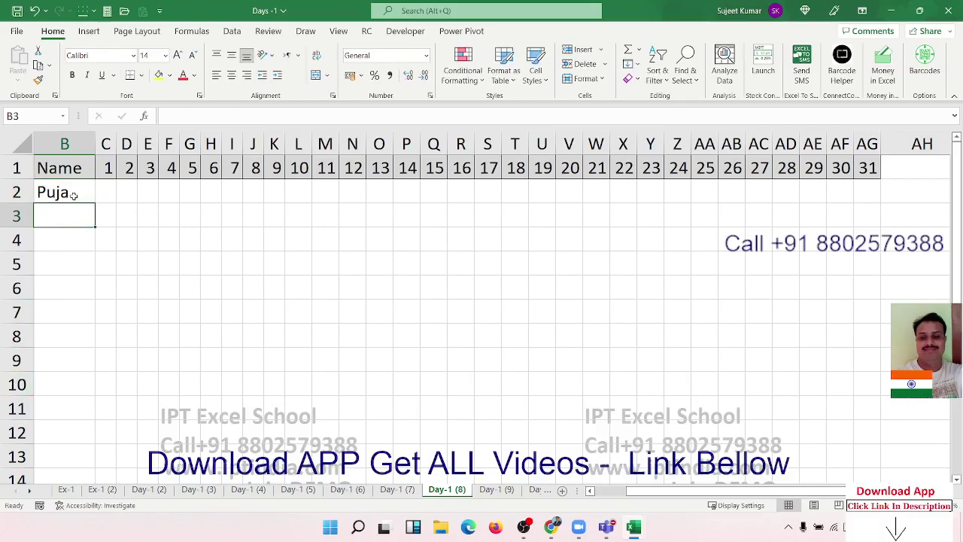
left_click(71, 193)
left_click_drag(95, 203, 98, 297)
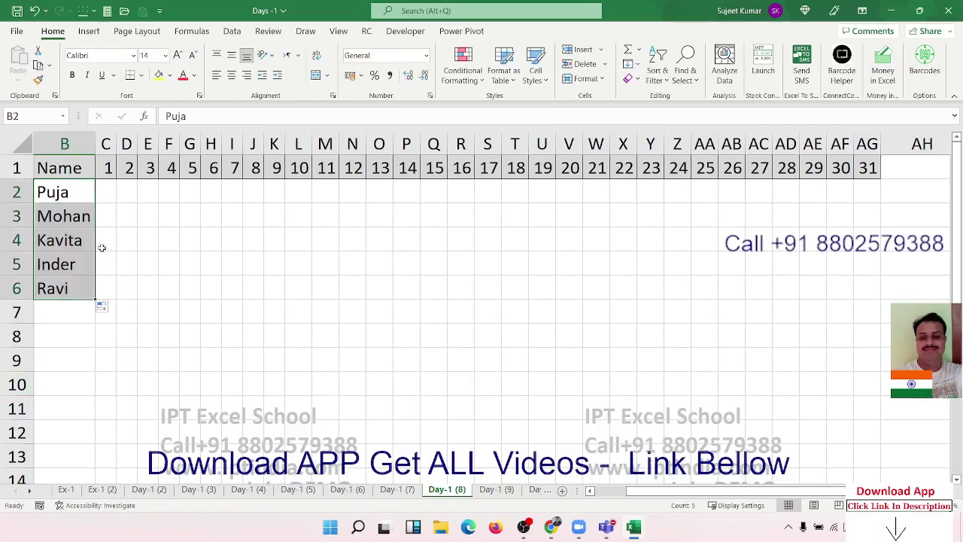
Enter =RANDBETWEEN(0,9) in C2, fill it across C2:AG6, and copy the grid.
left_click(112, 199)
type("=ra")
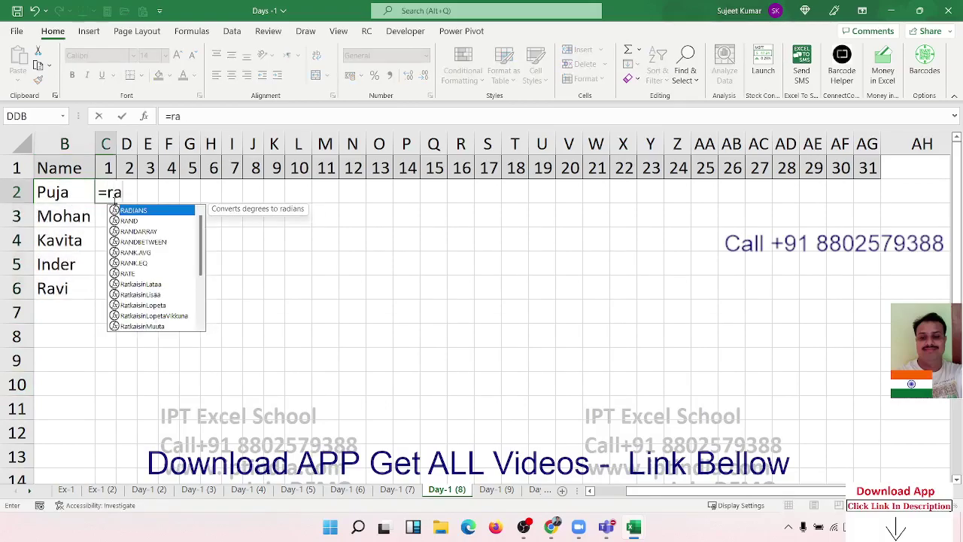
key("Down")
key("Down")
key("Down")
key("Tab")
type("0")
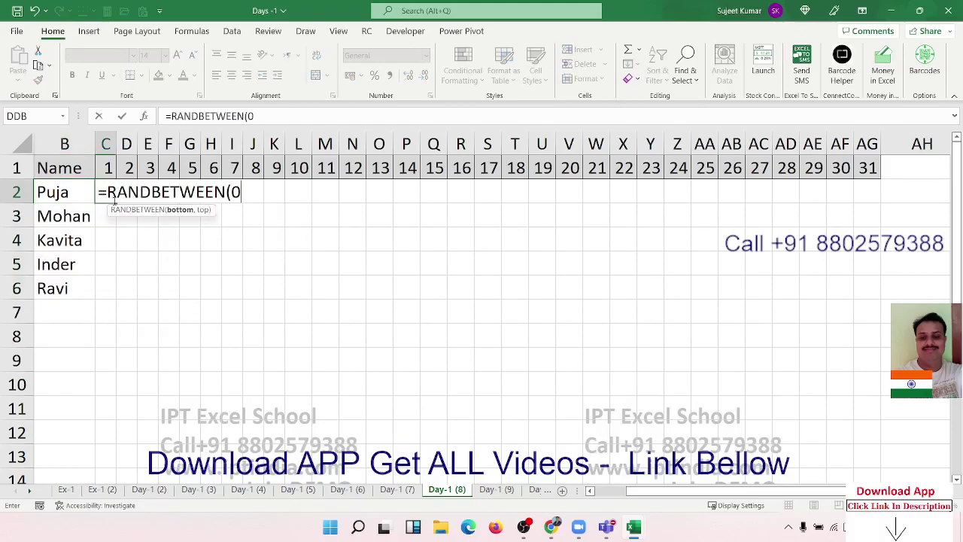
type(",9")
key("Return")
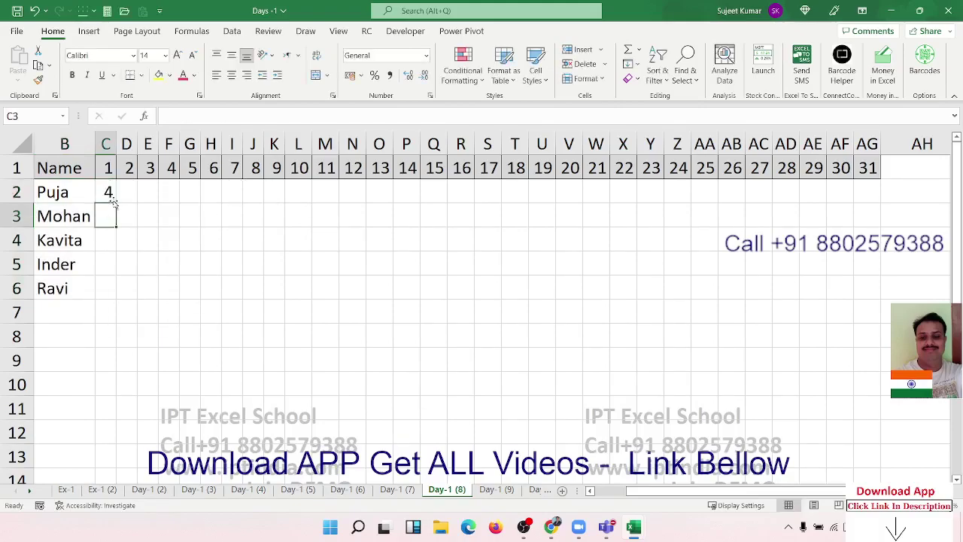
left_click_drag(100, 187, 862, 286)
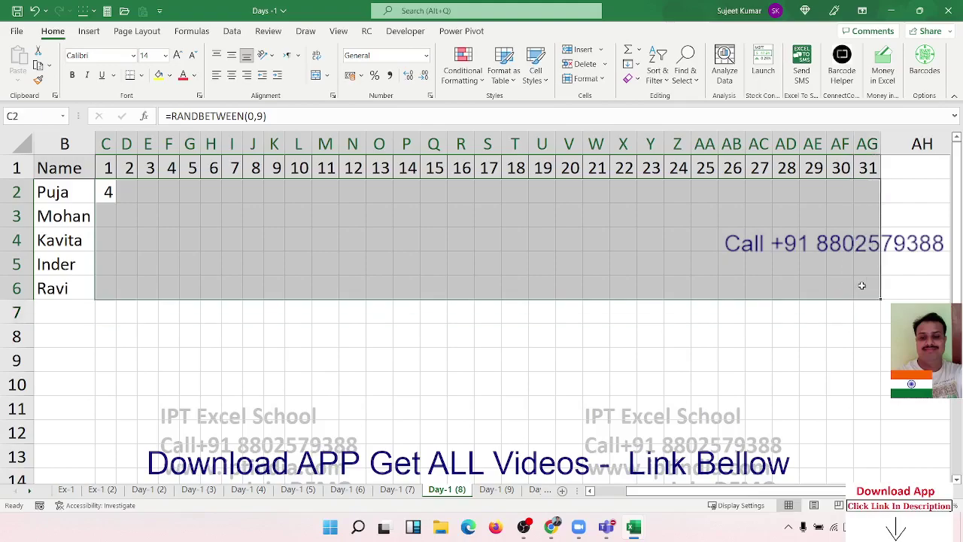
key("ctrl+r")
key("ctrl+d")
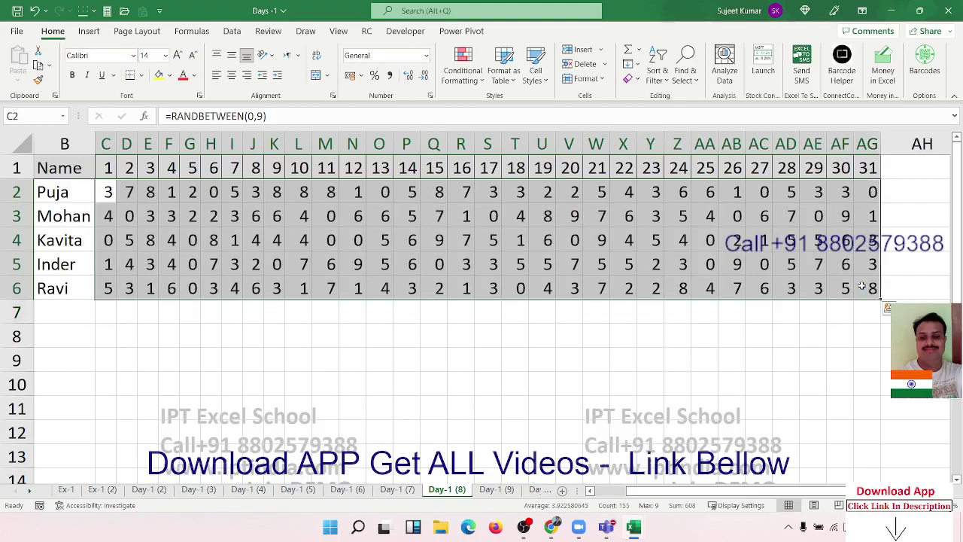
key("ctrl+c")
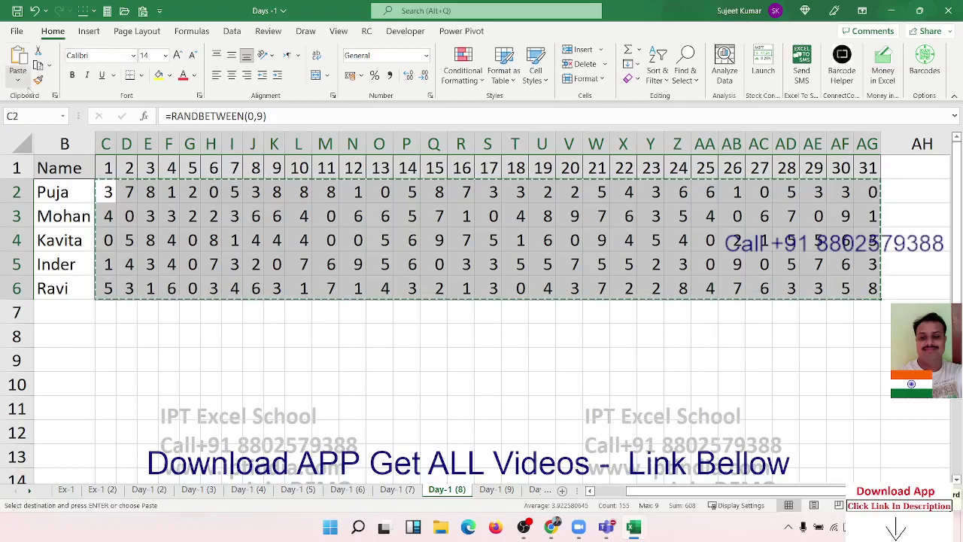
Paste C2:AG6 back as values, spot-check H2, O2, AC2 and AG2, then reselect the grid.
left_click(18, 80)
left_click(14, 174)
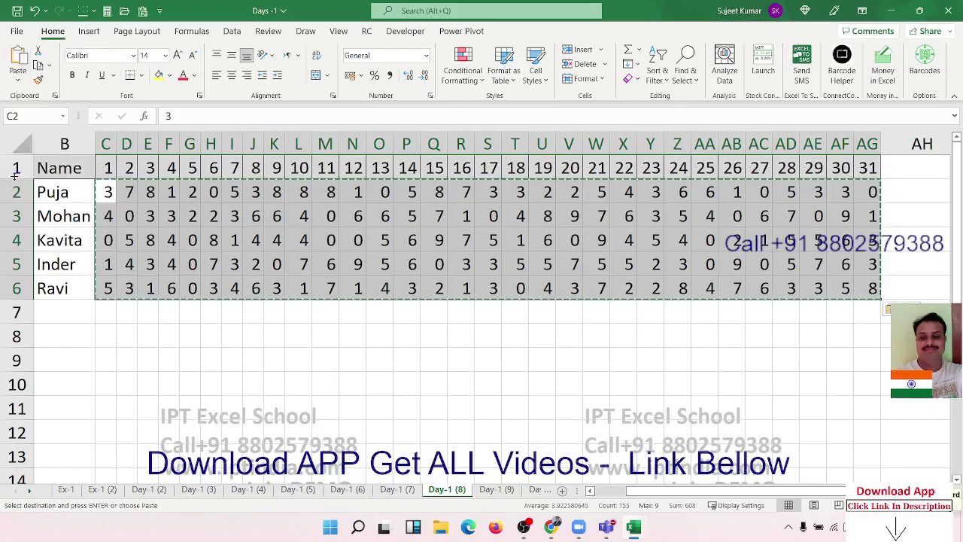
left_click(256, 241)
key("Escape")
left_click(213, 191)
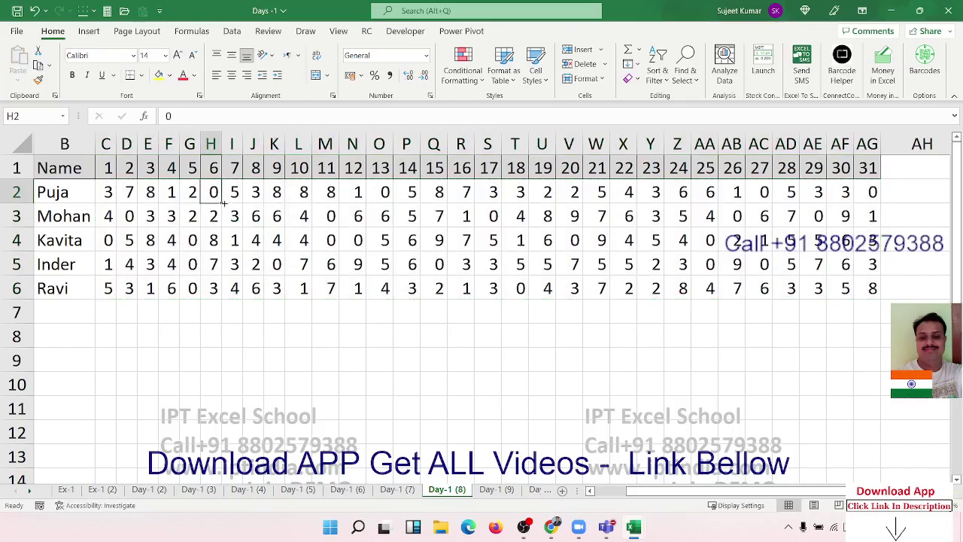
left_click(383, 191)
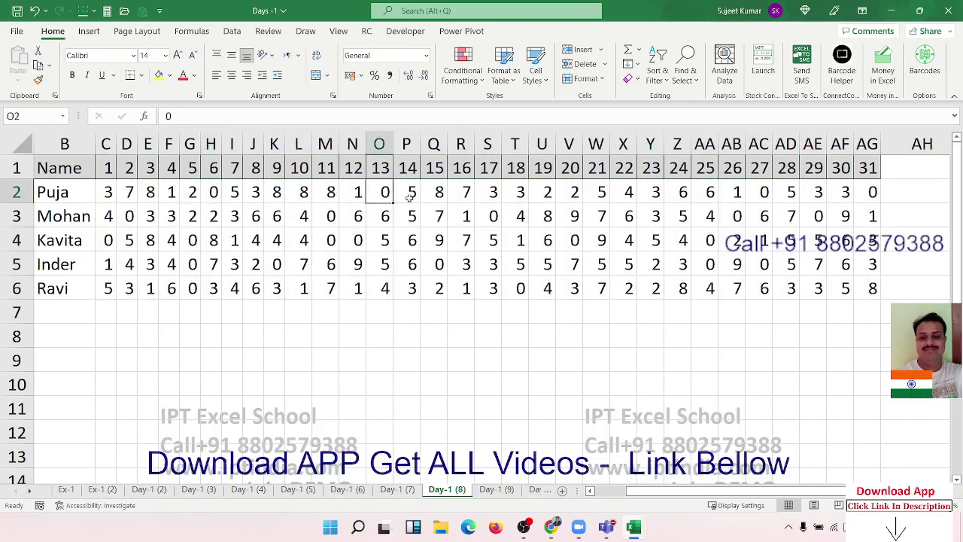
left_click(766, 192)
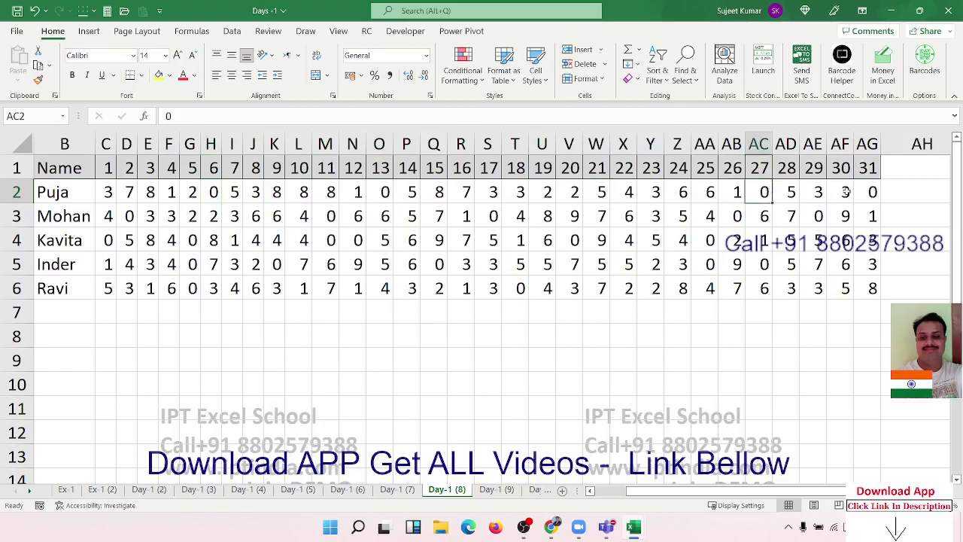
left_click(864, 191)
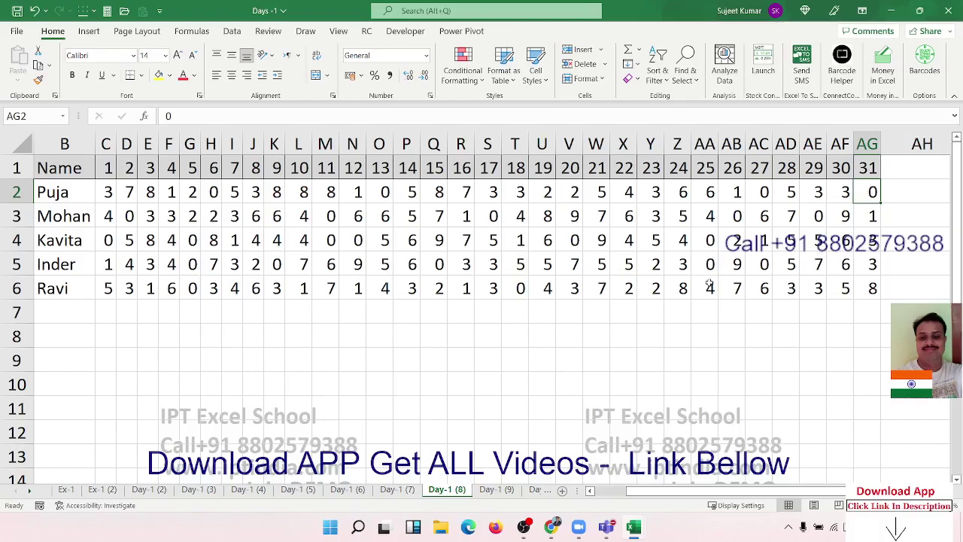
mouse_move(874, 291)
left_mouse_down()
mouse_move(147, 198)
mouse_move(201, 197)
mouse_move(192, 196)
left_mouse_up()
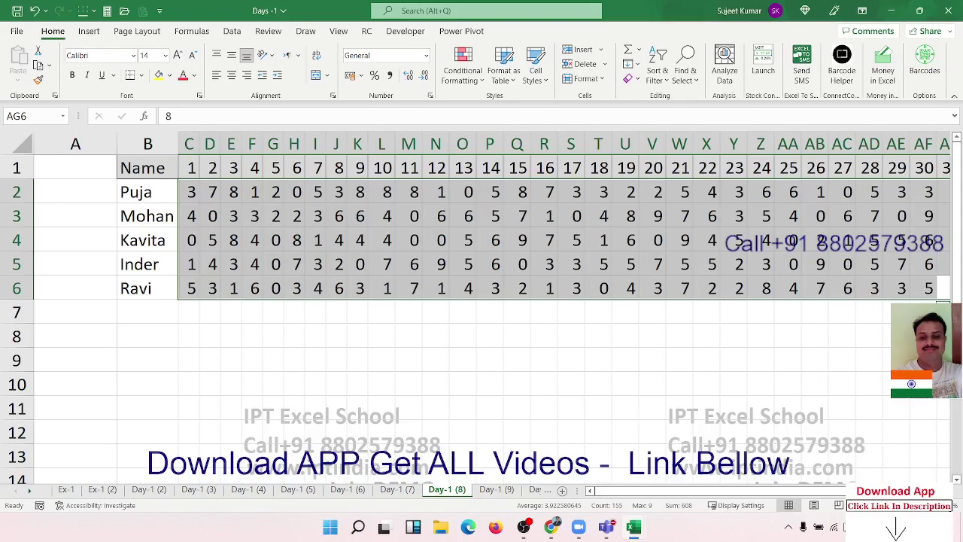
scroll(417, 342, "right", 2)
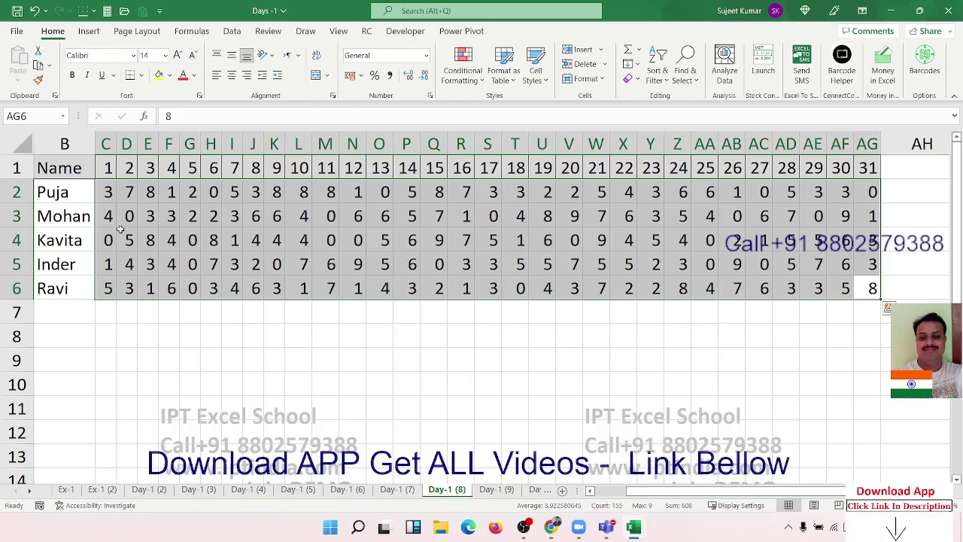
Apply the custom format "P";;"A" to C2:AG6 so nonzero digits show P and zeros A.
left_click(430, 96)
left_click(616, 280)
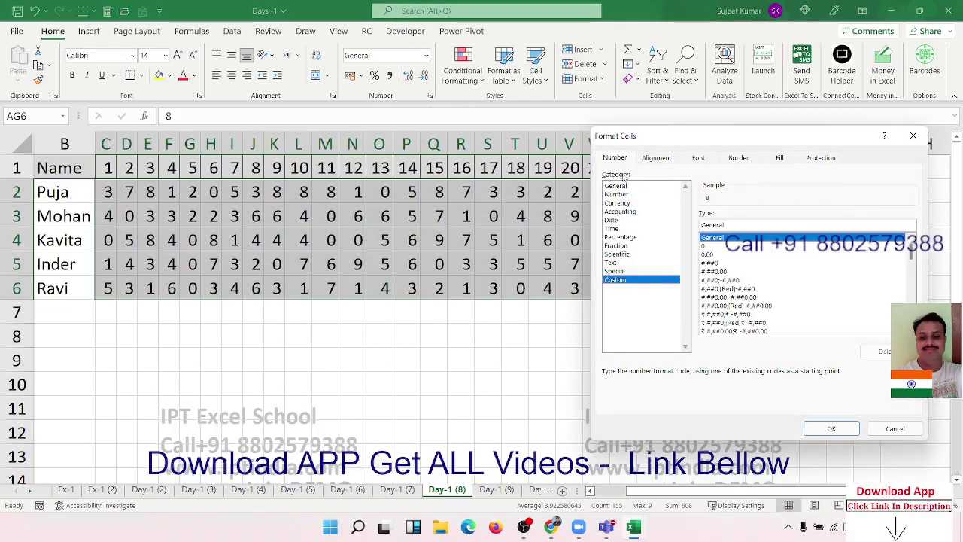
left_click_drag(627, 142, 454, 153)
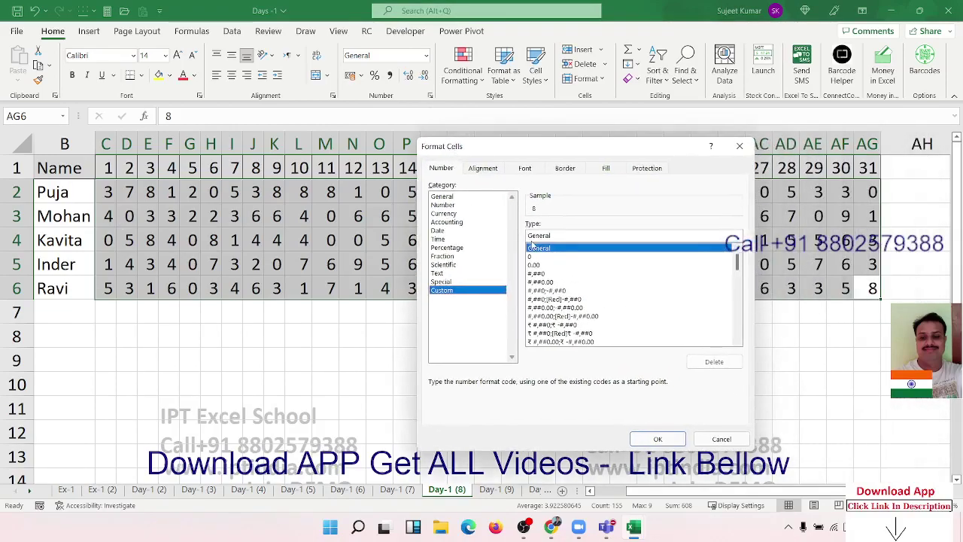
key("Tab")
type("\"")
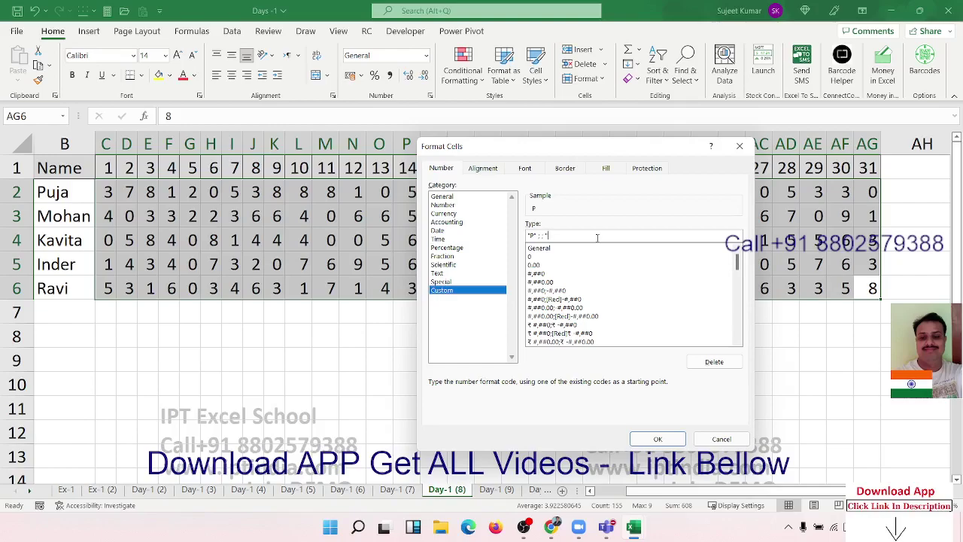
left_click(658, 439)
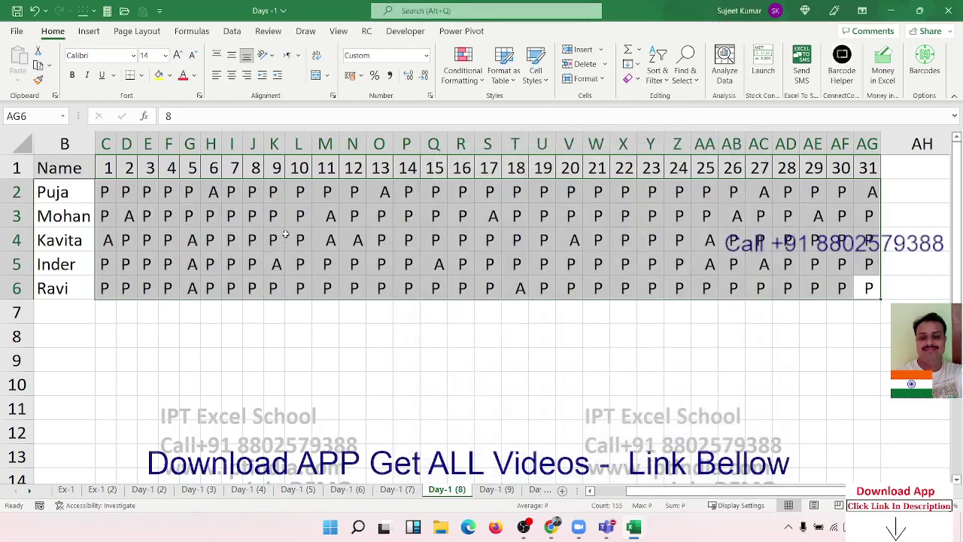
Change the grid format to "P";;[Red]"A" so A shows red, and autofit all columns.
right_click(403, 262)
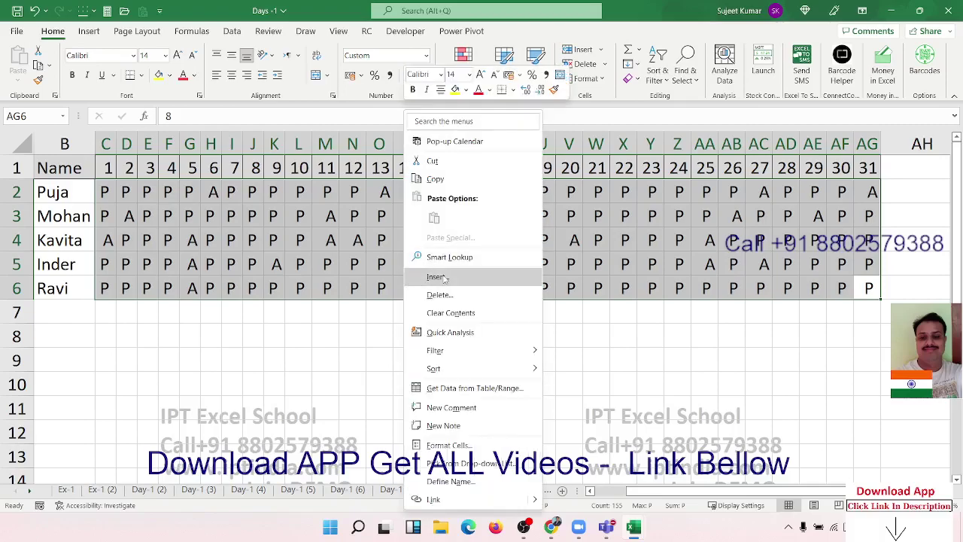
left_click(466, 447)
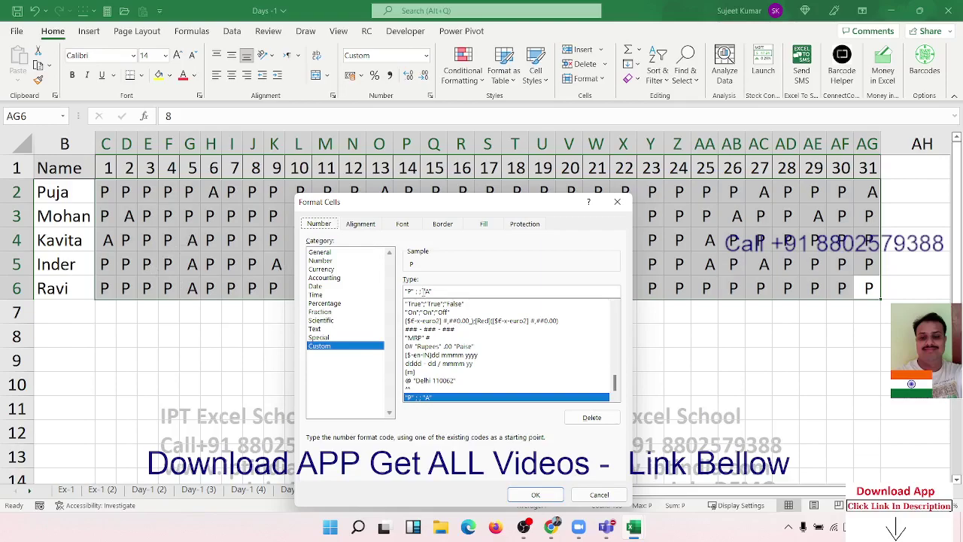
left_click(427, 291)
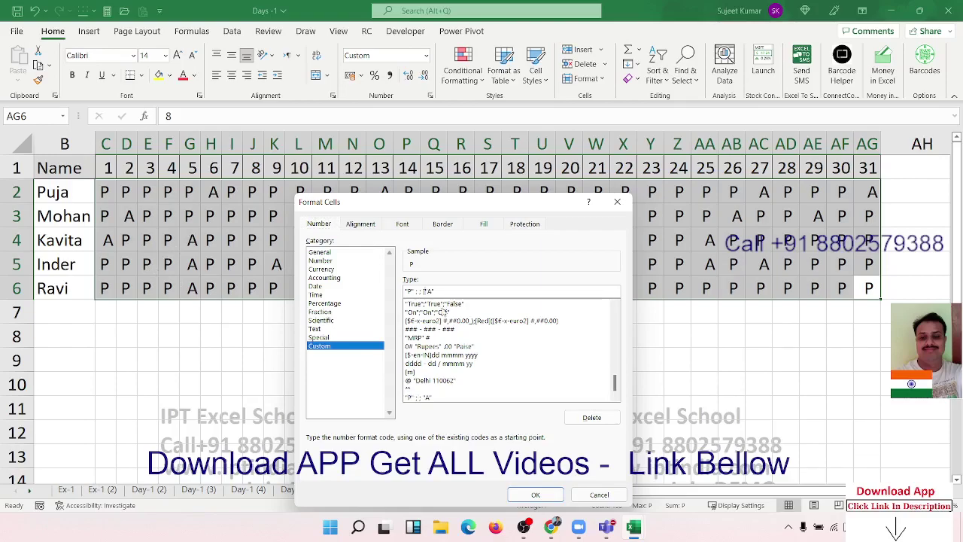
type("[")
type("Re")
left_click(535, 495)
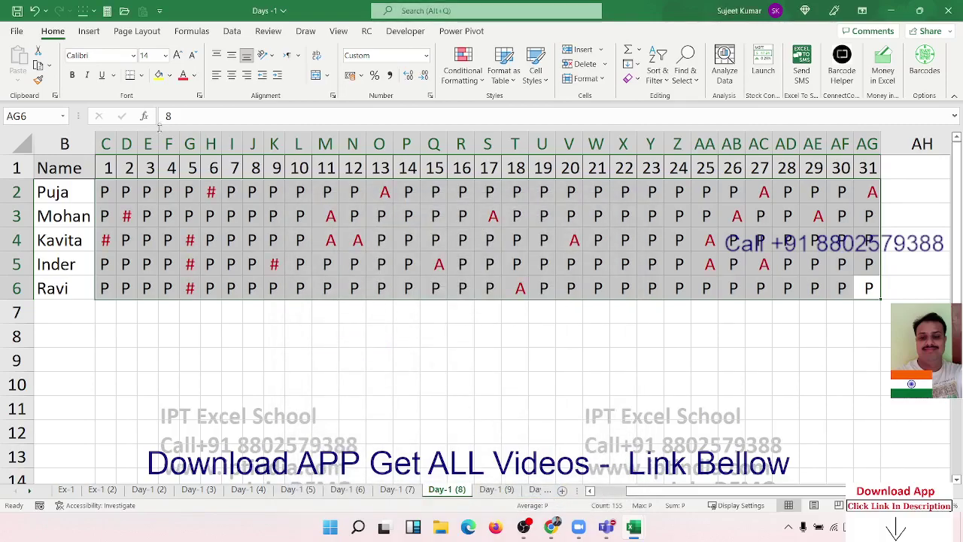
left_click(25, 144)
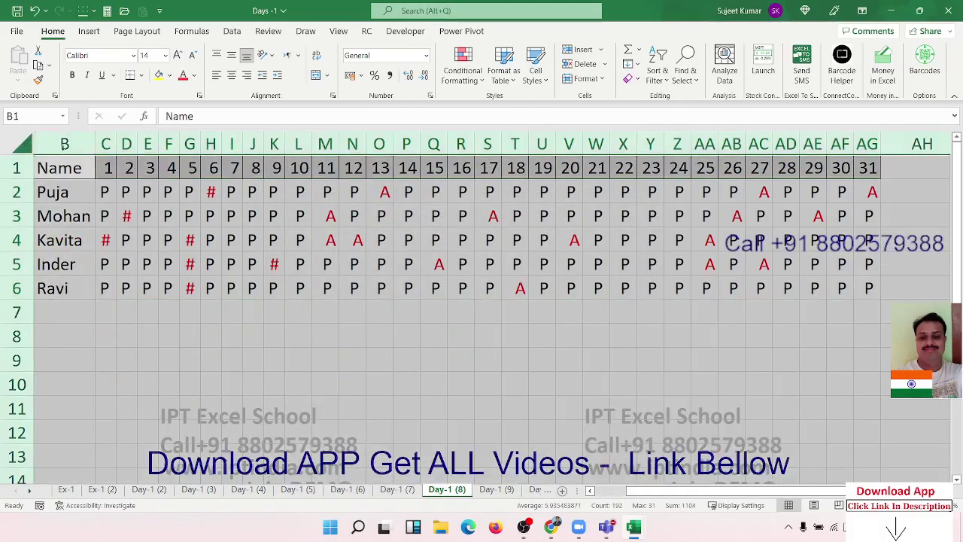
double_click(221, 144)
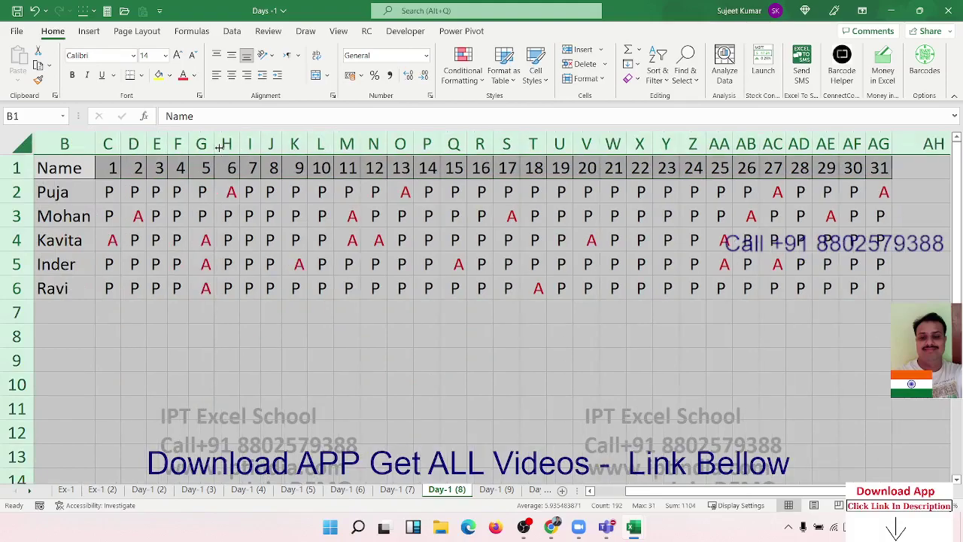
left_click(243, 219)
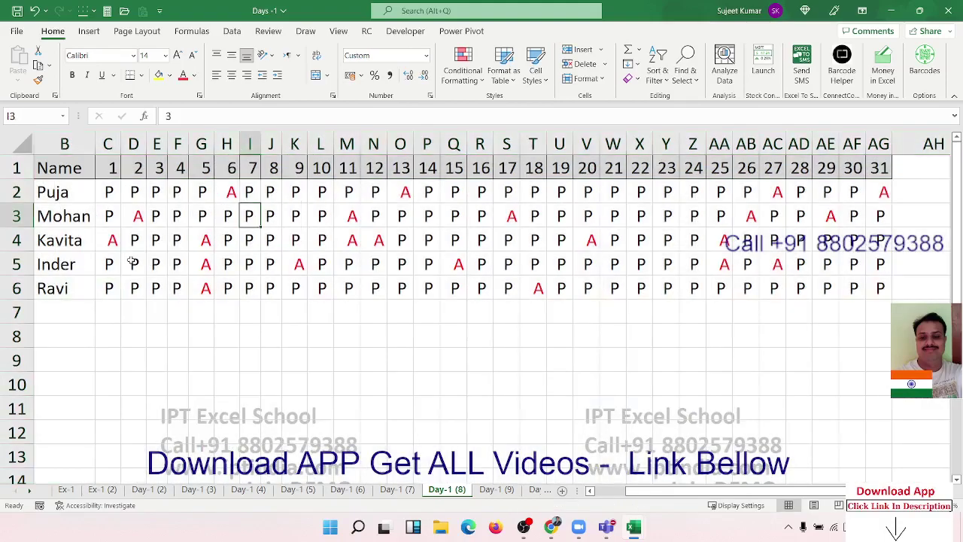
Copy G5's custom format code and paste it as text into B8.
left_click(203, 261)
right_click(203, 263)
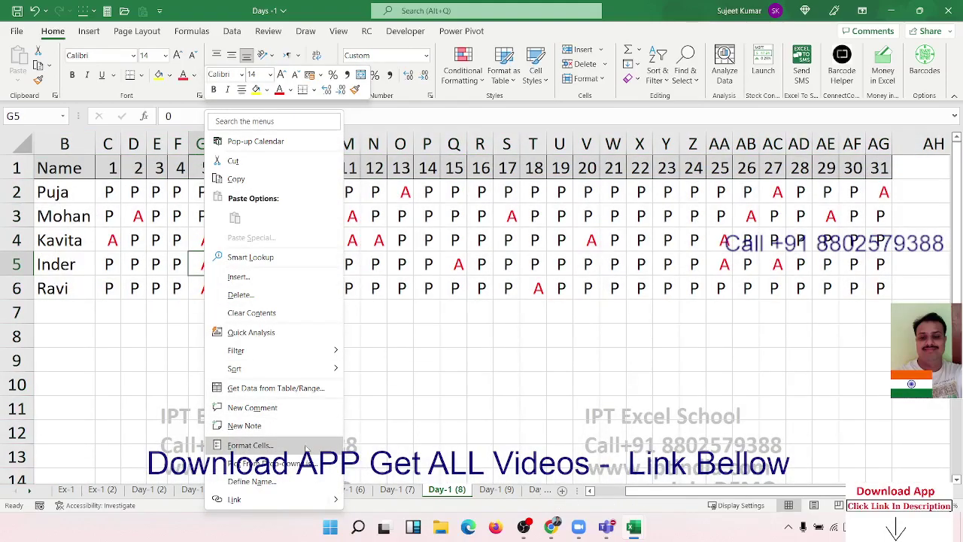
left_click(249, 445)
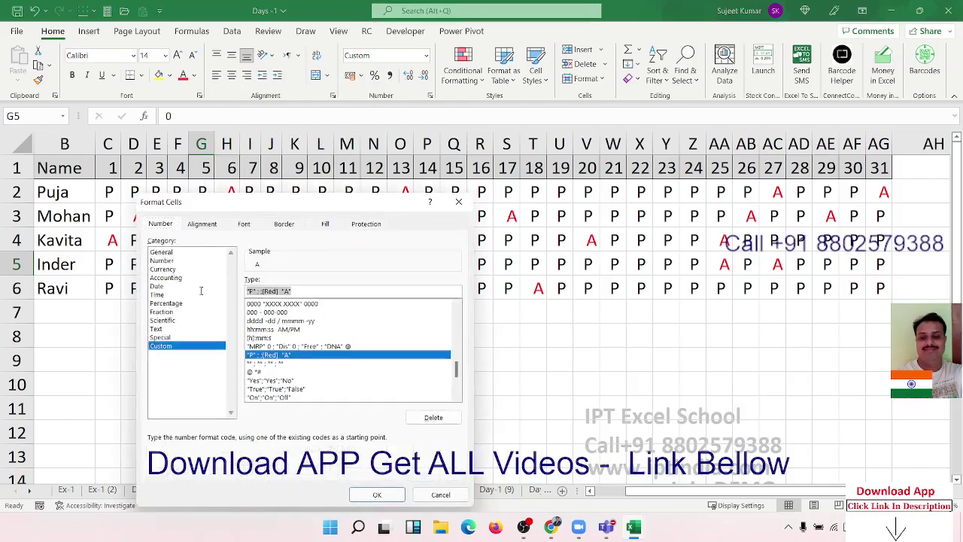
key("ctrl+c")
key("Escape")
left_click(113, 338)
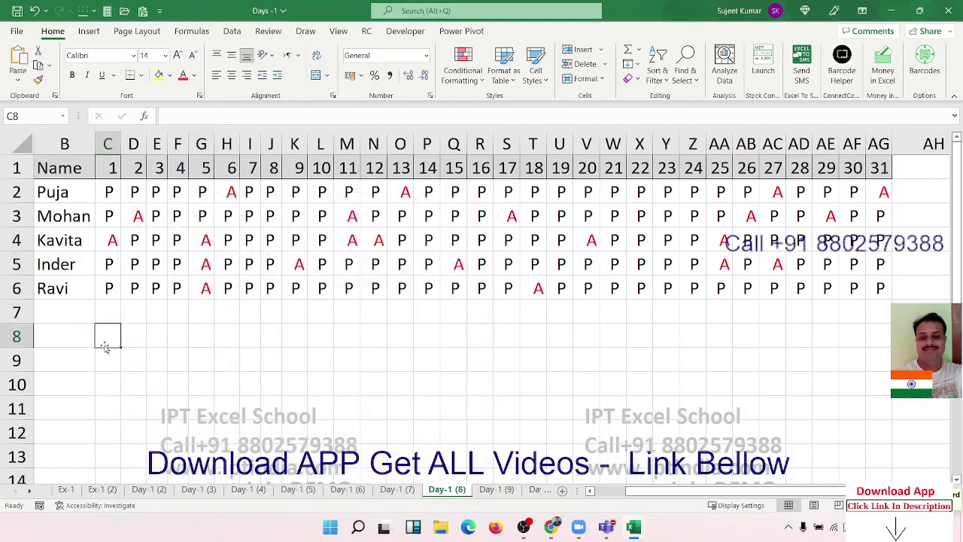
left_click(86, 340)
key("ctrl+v")
left_click(226, 335)
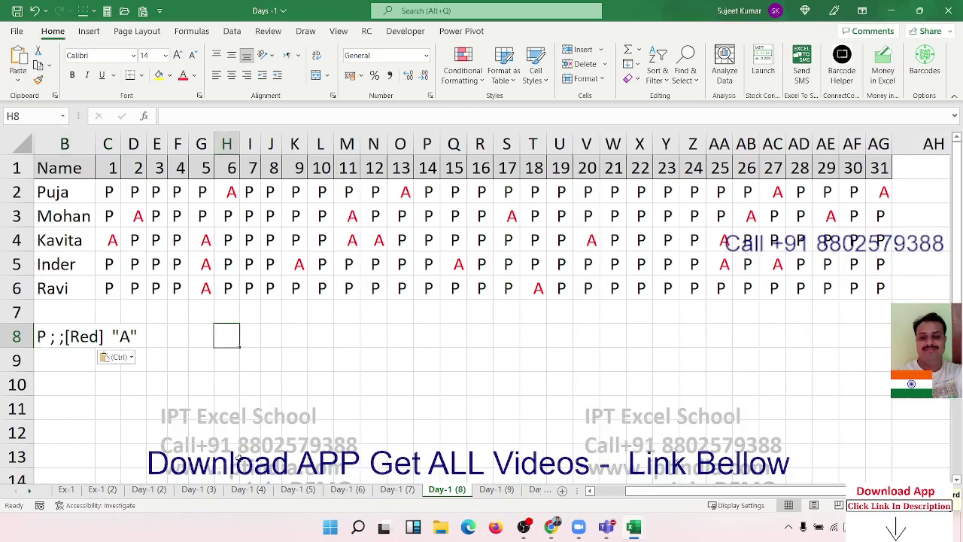
On sheet Day-1 (9), clear conditional formatting rules from the entire sheet.
left_click(496, 490)
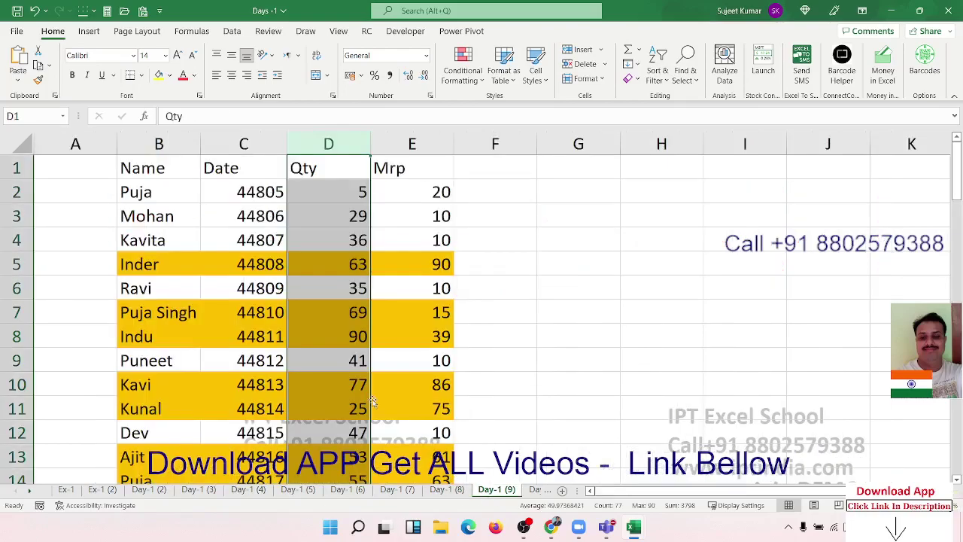
left_click(331, 380)
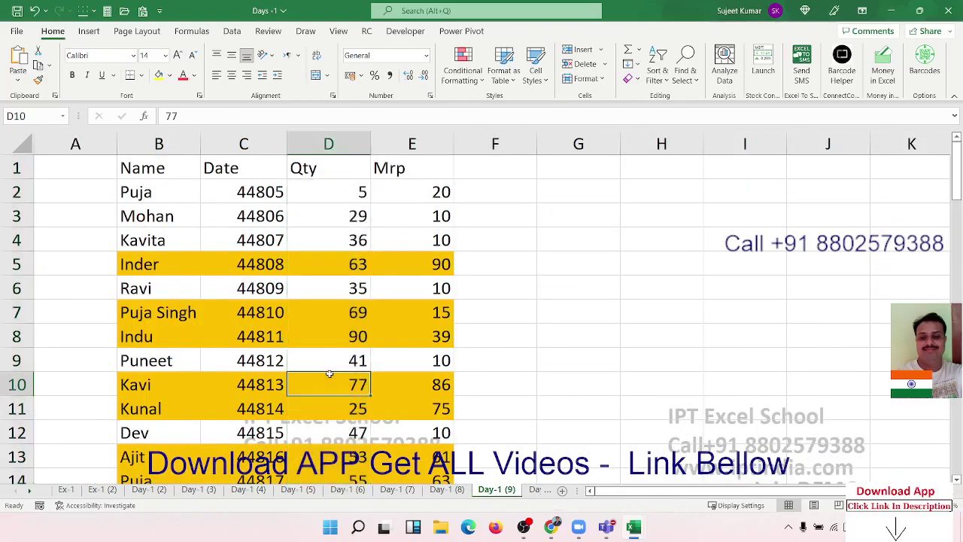
left_click(21, 145)
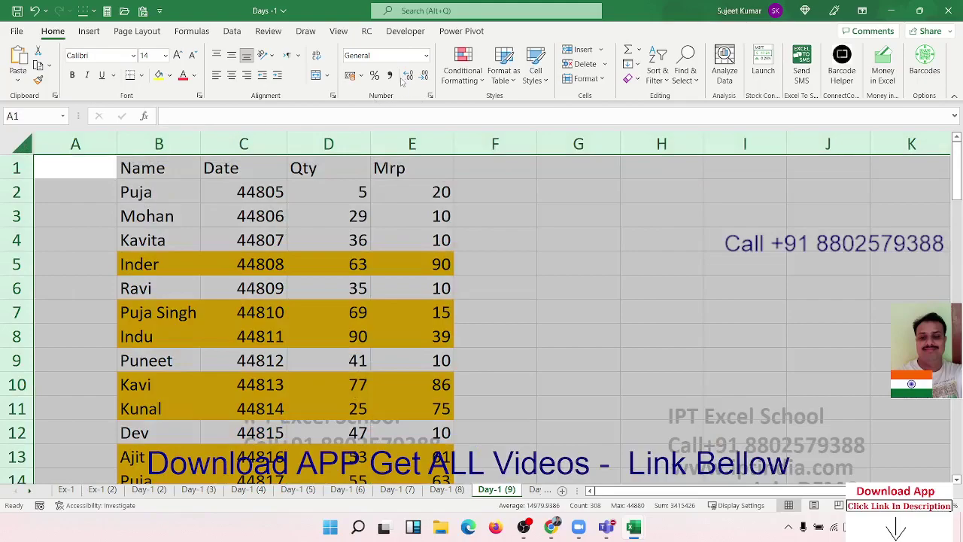
left_click(463, 66)
mouse_move(496, 267)
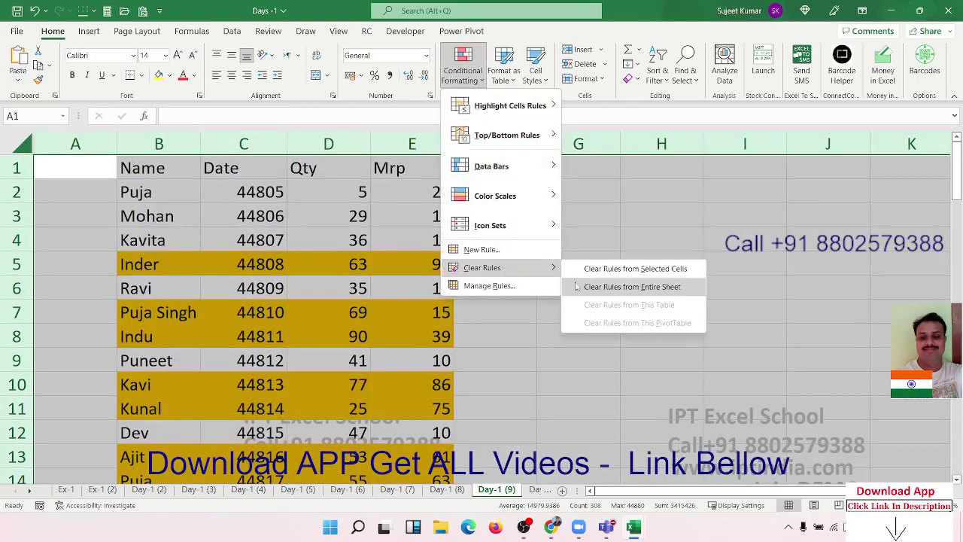
left_click(593, 287)
left_click(393, 240)
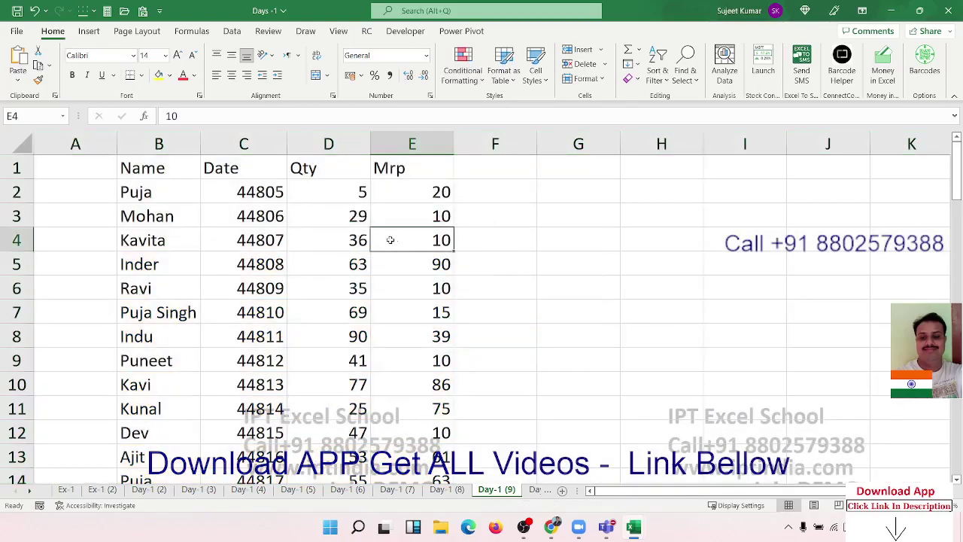
Format Date column C as dates like 01-Sep-22 and review the table down to the Qty column.
left_click(254, 157)
left_click(256, 143)
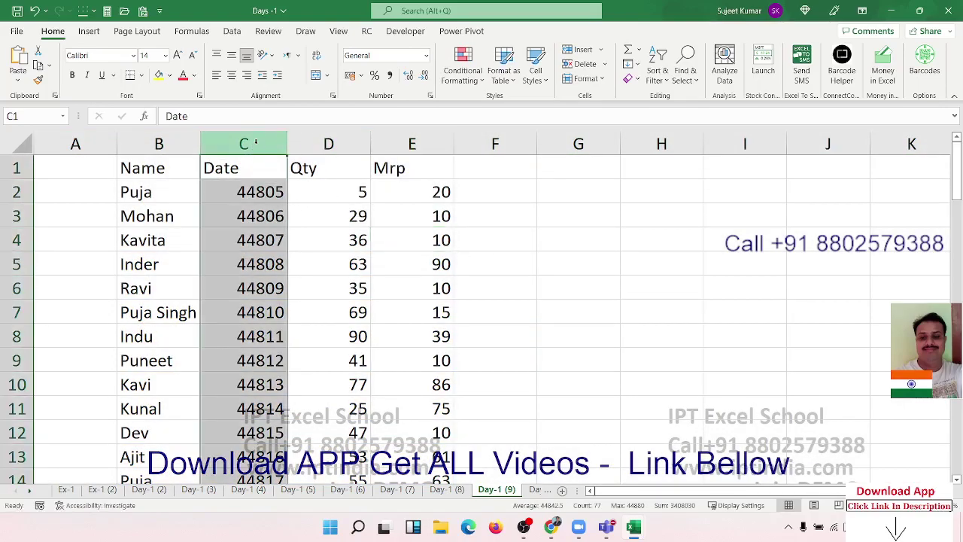
key("ctrl+shift+3")
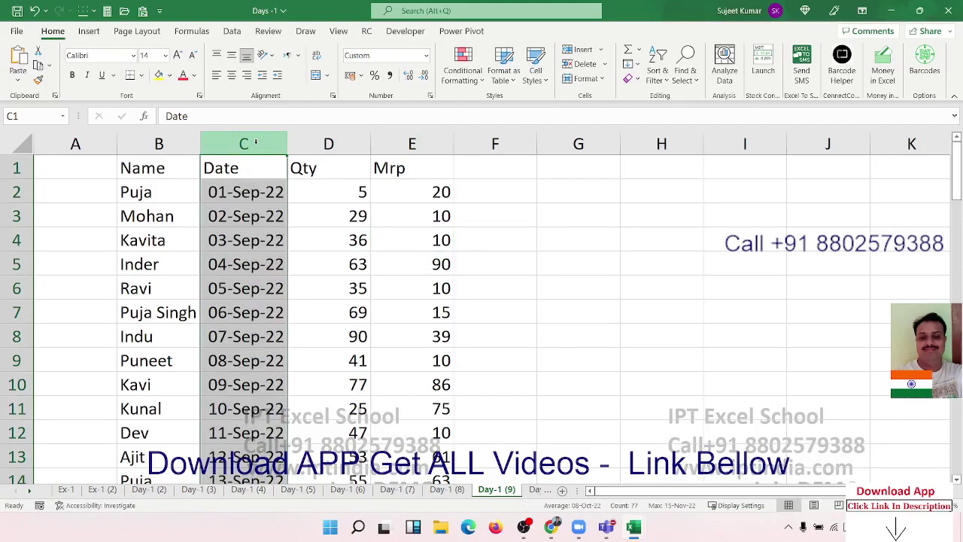
left_click(260, 208)
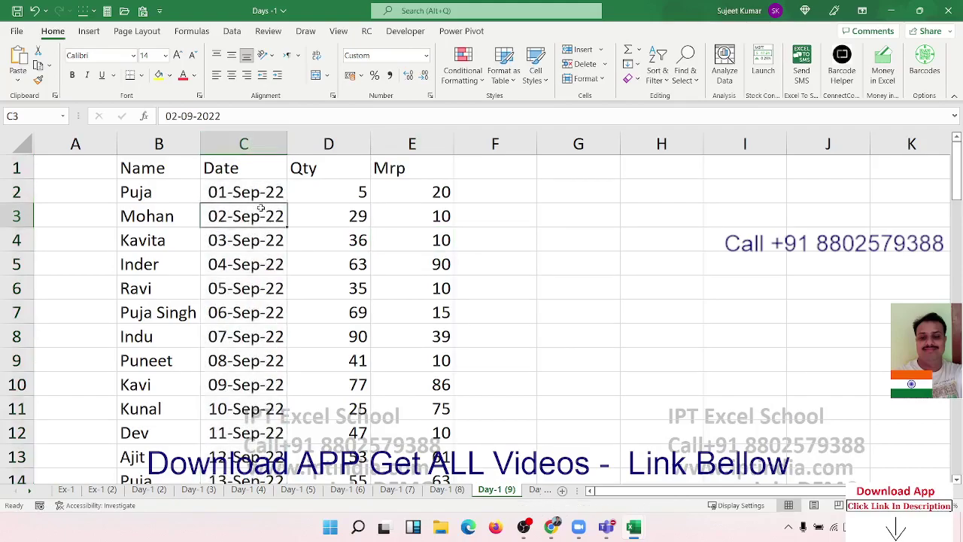
left_click(185, 226)
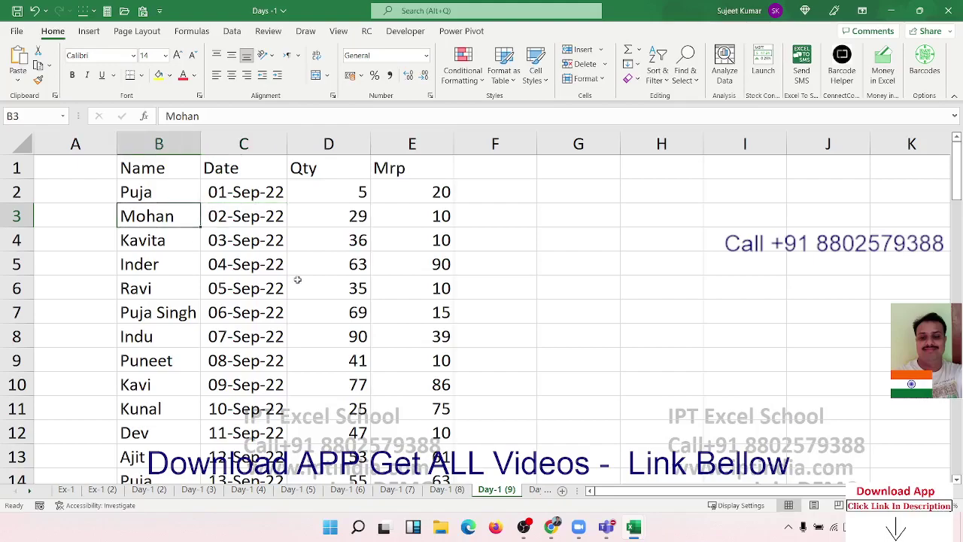
left_click(373, 230)
scroll(338, 207, "down", 3)
scroll(331, 228, "down", 3)
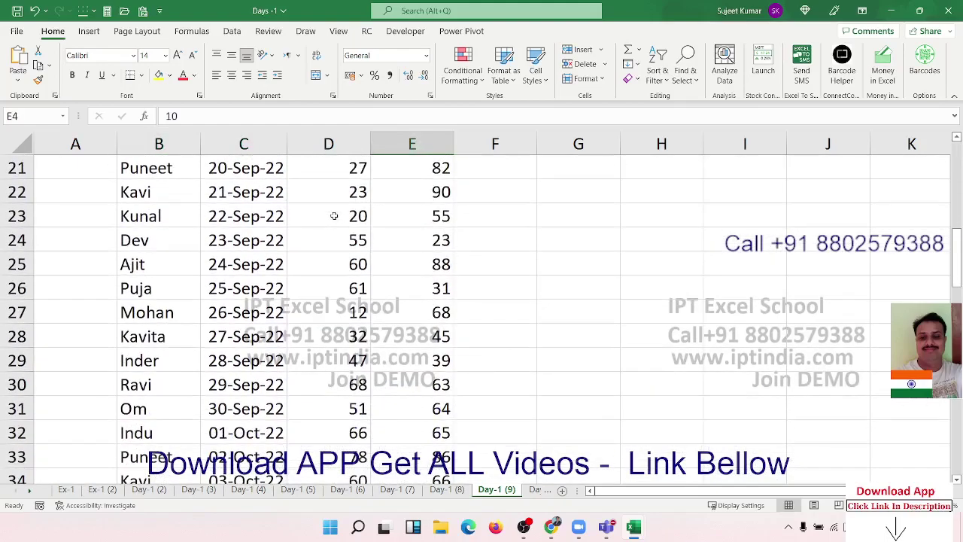
scroll(330, 229, "down", 3)
scroll(331, 230, "down", 7)
scroll(330, 230, "up", 17)
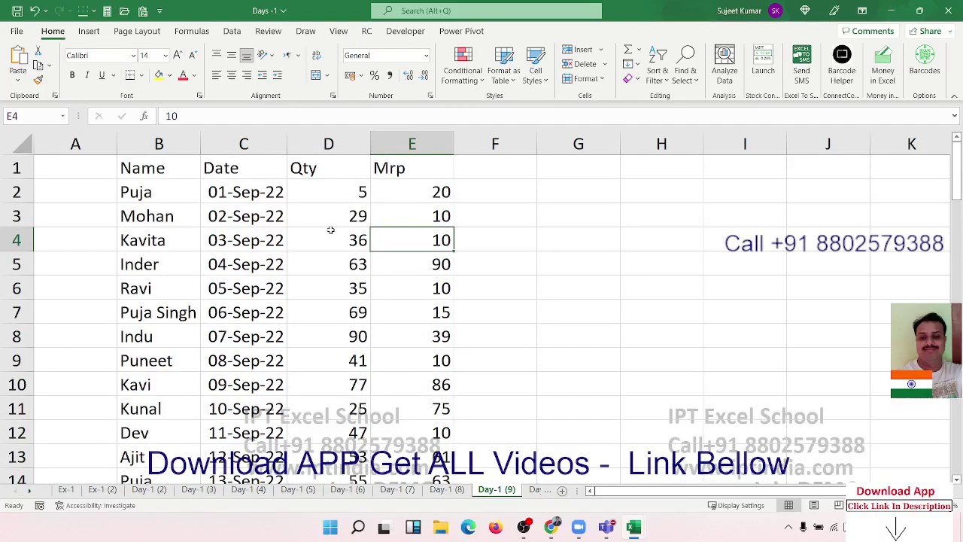
left_click(329, 144)
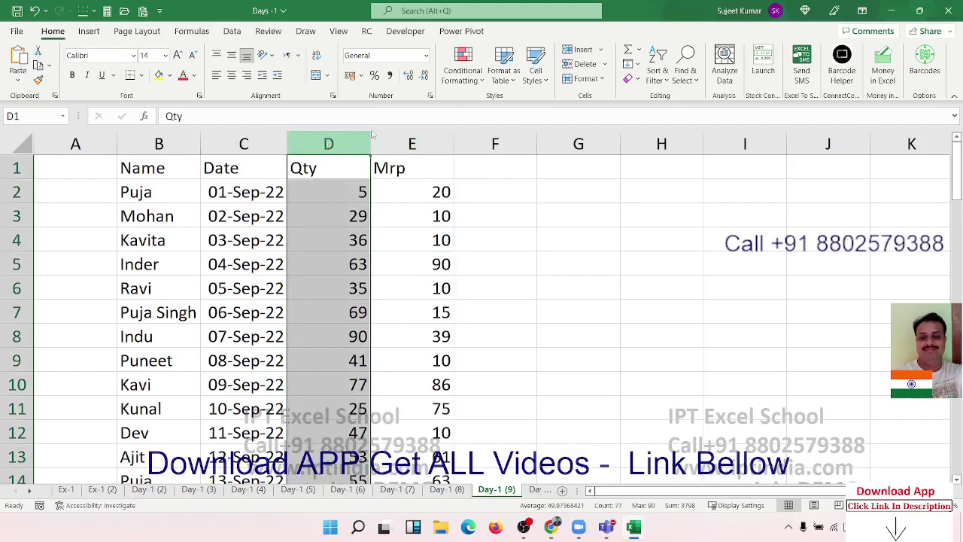
Start a Greater Than 50 rule on the Qty column and preview the built-in highlight styles.
left_click(452, 78)
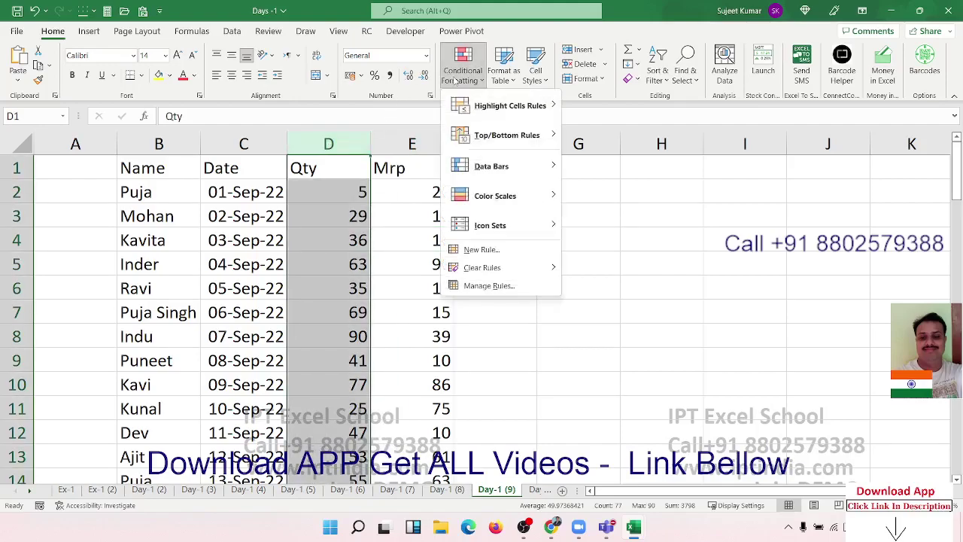
mouse_move(500, 105)
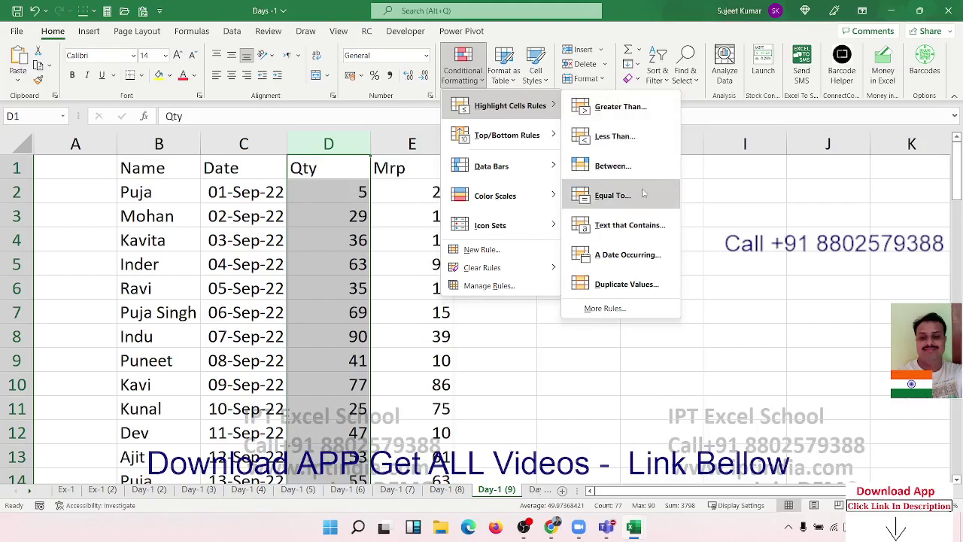
left_click(620, 111)
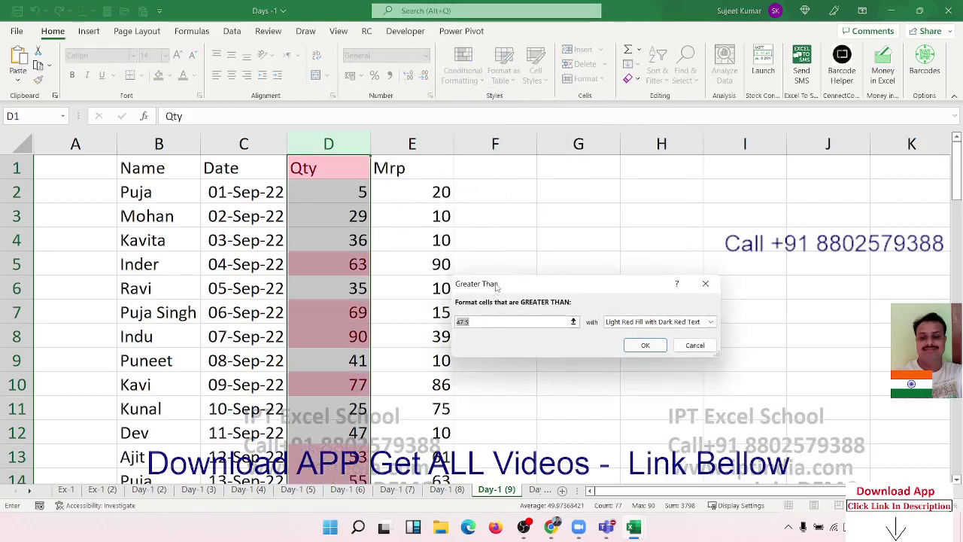
left_click_drag(496, 286, 537, 212)
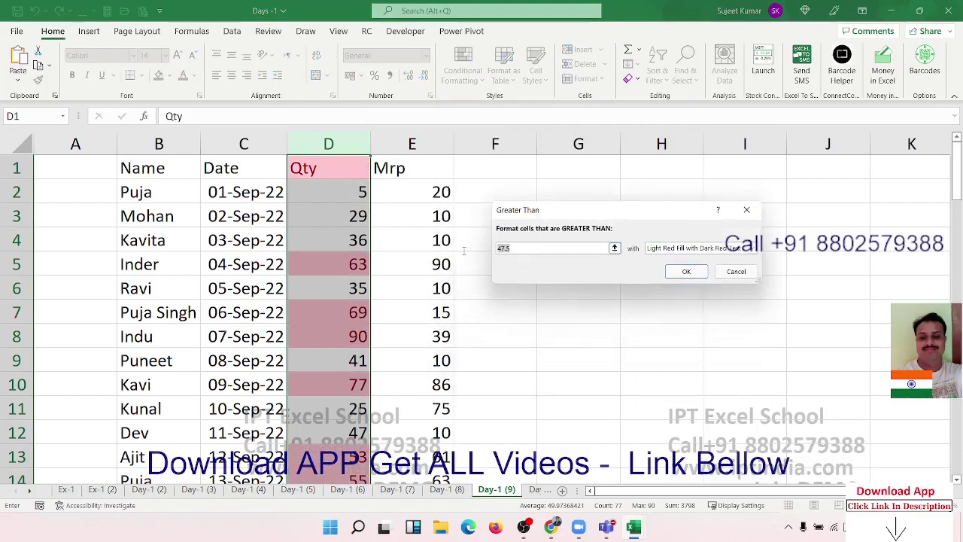
type("50")
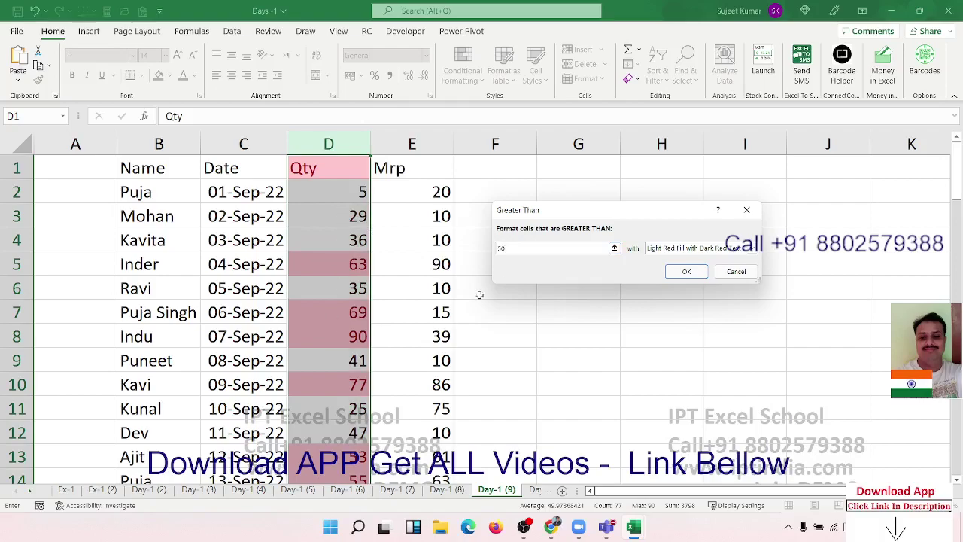
left_click(658, 249)
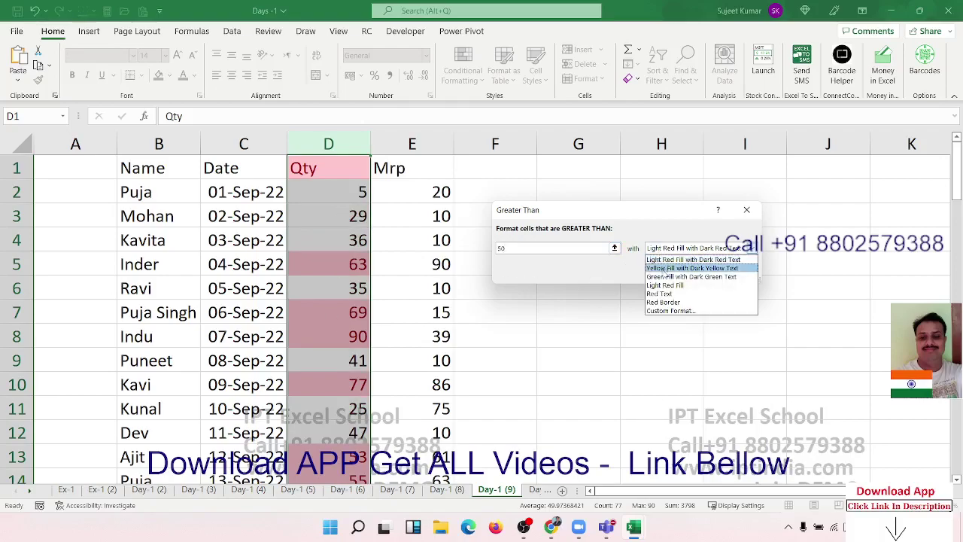
left_click(660, 264)
left_click(659, 249)
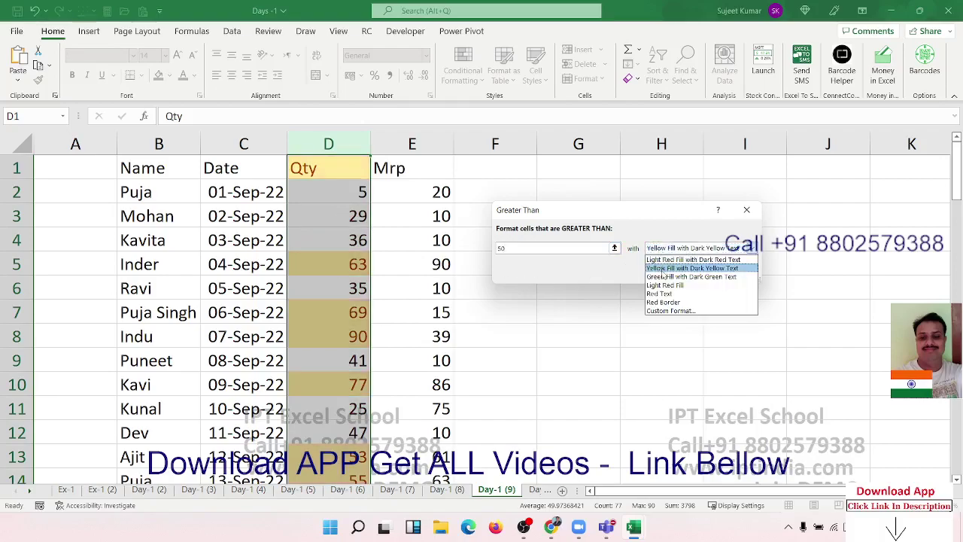
left_click(661, 271)
left_click(663, 249)
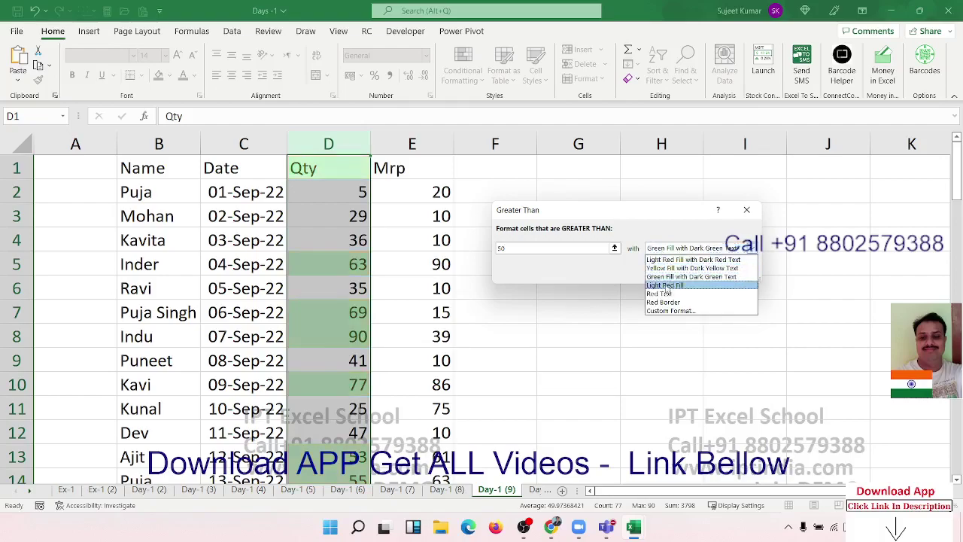
left_click(666, 283)
left_click(663, 251)
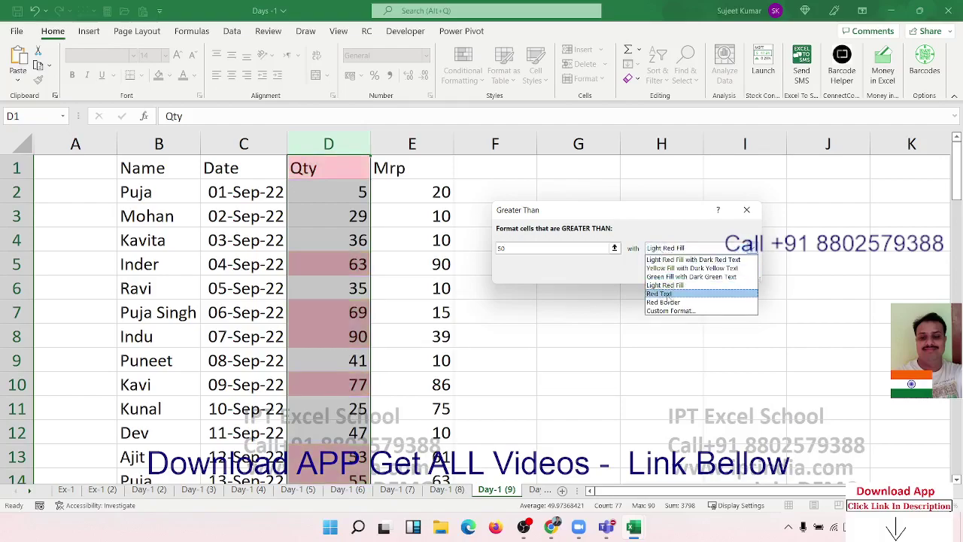
left_click(668, 291)
left_click(663, 250)
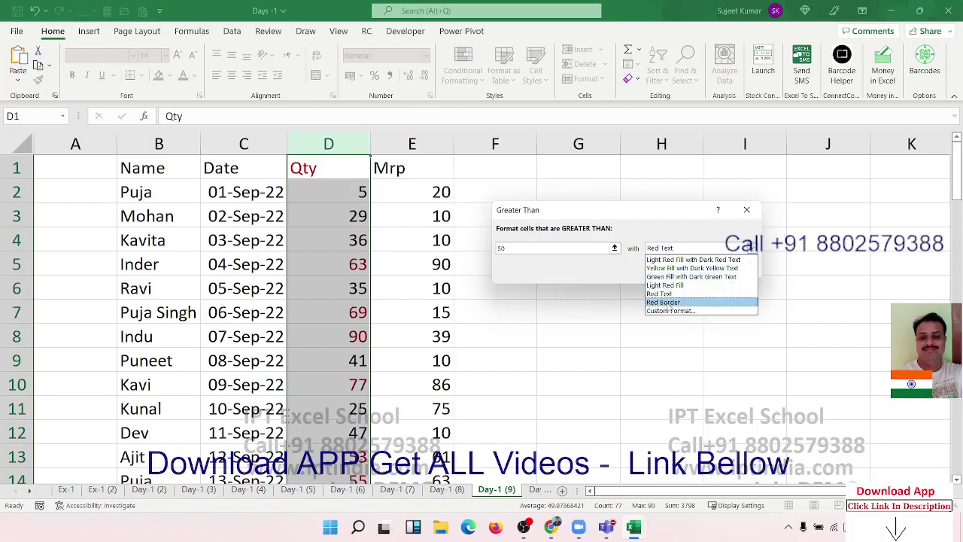
left_click(666, 302)
left_click(662, 250)
left_click(666, 302)
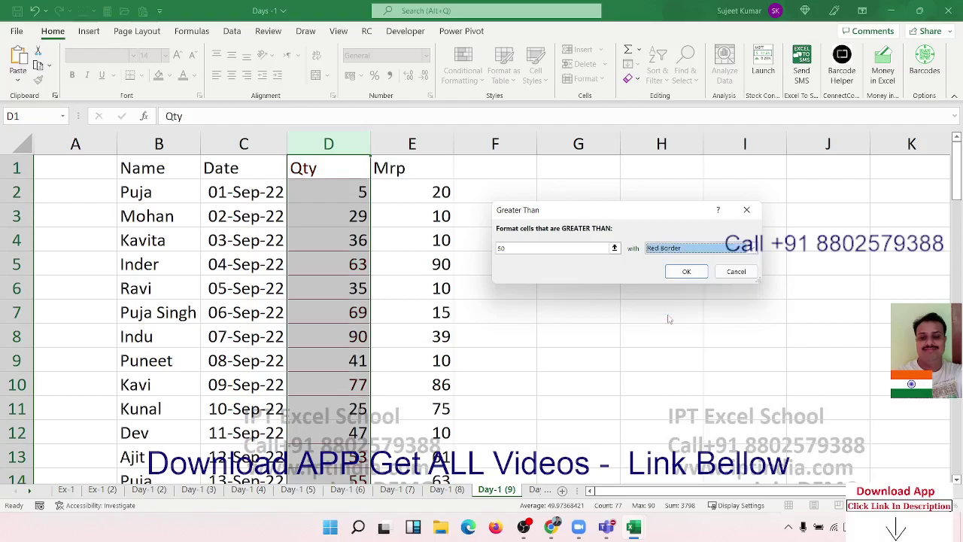
Give the greater-than rule a custom yellow fill and apply it.
left_click(663, 247)
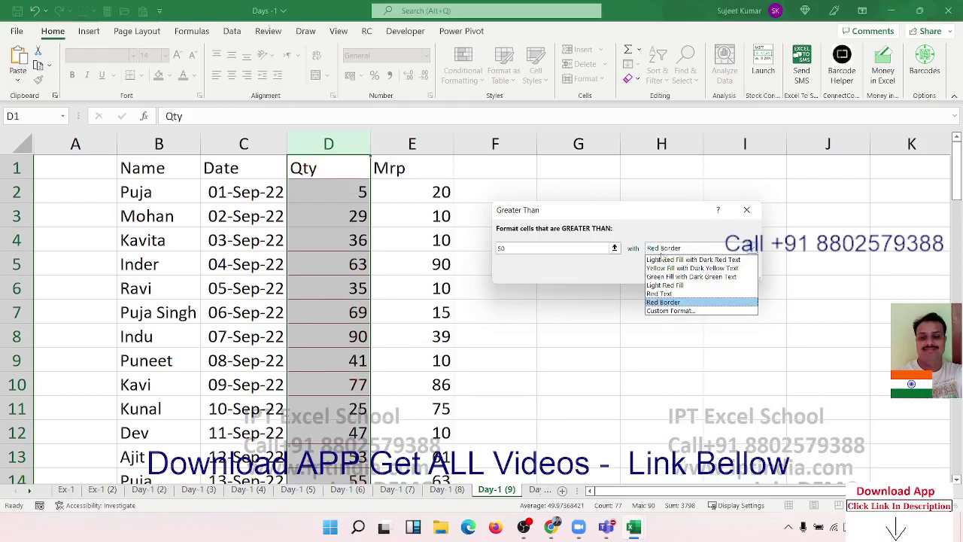
left_click(666, 313)
left_click(561, 158)
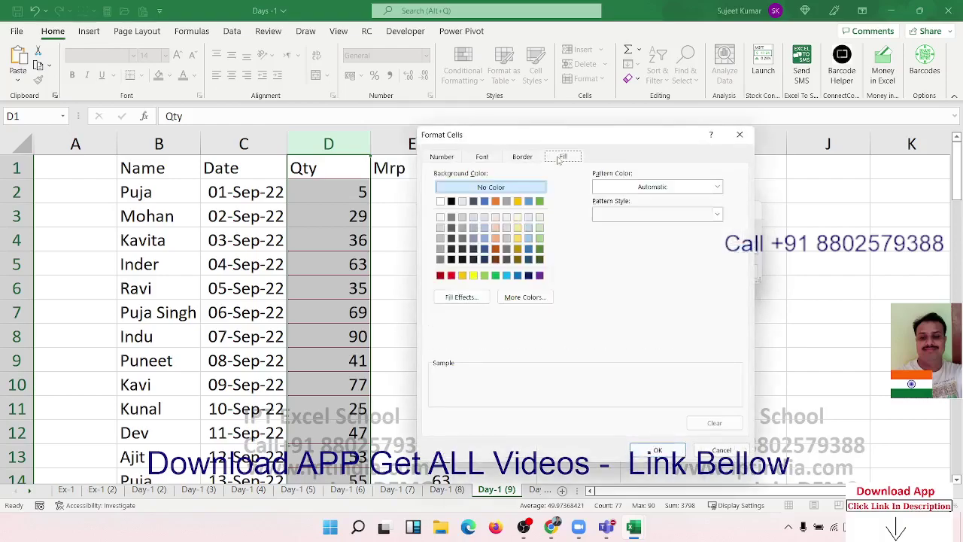
left_click(474, 275)
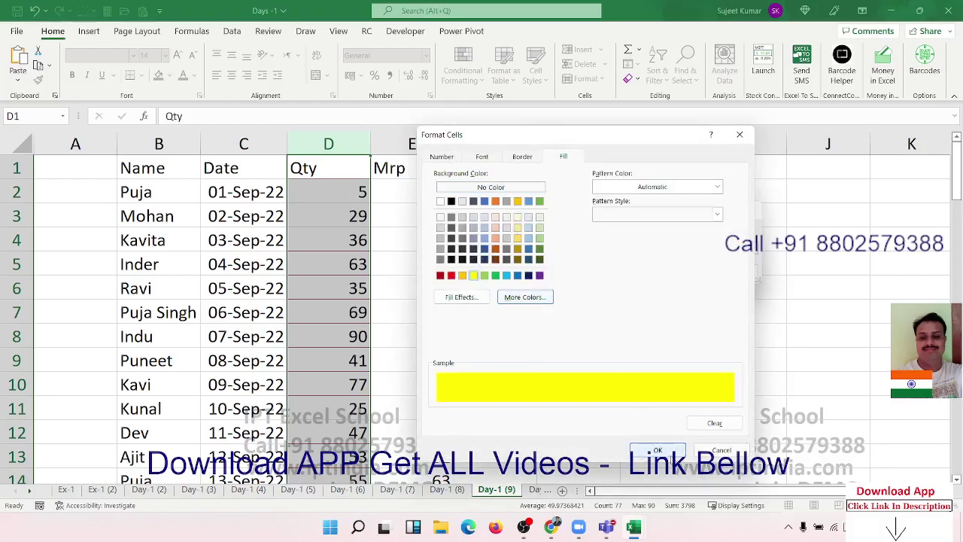
left_click(658, 450)
left_click(686, 271)
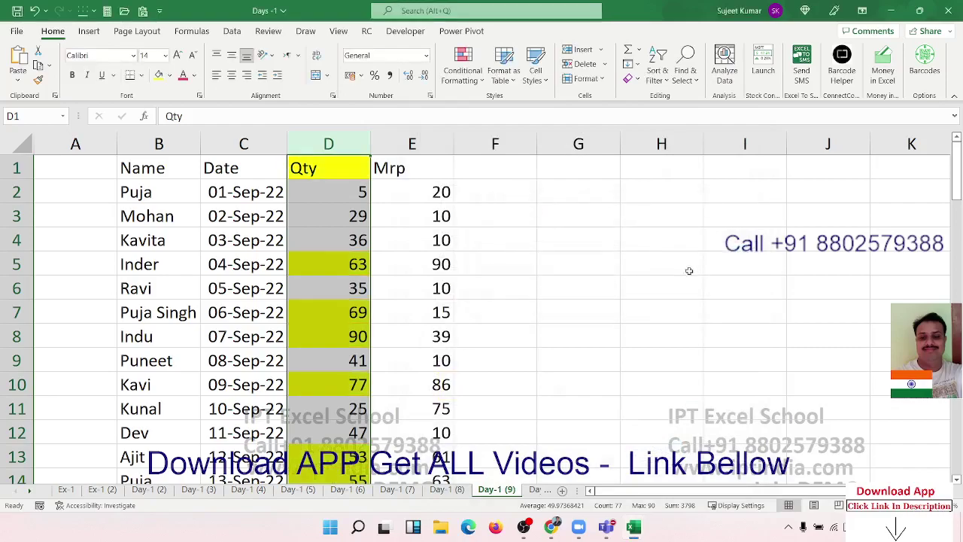
Test the rule by changing D5 to 36 and D4 to 88, then reselect column D.
left_click(346, 259)
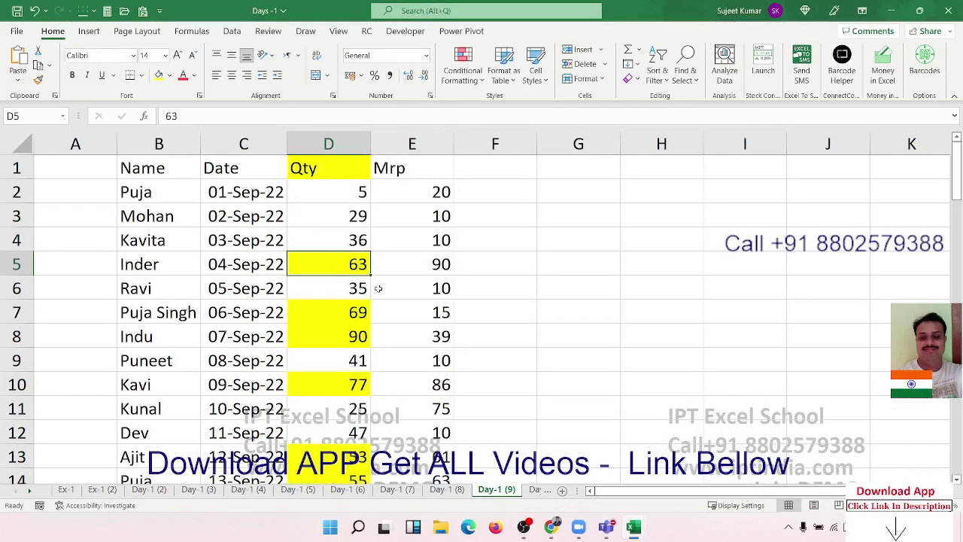
type("36")
key("Return")
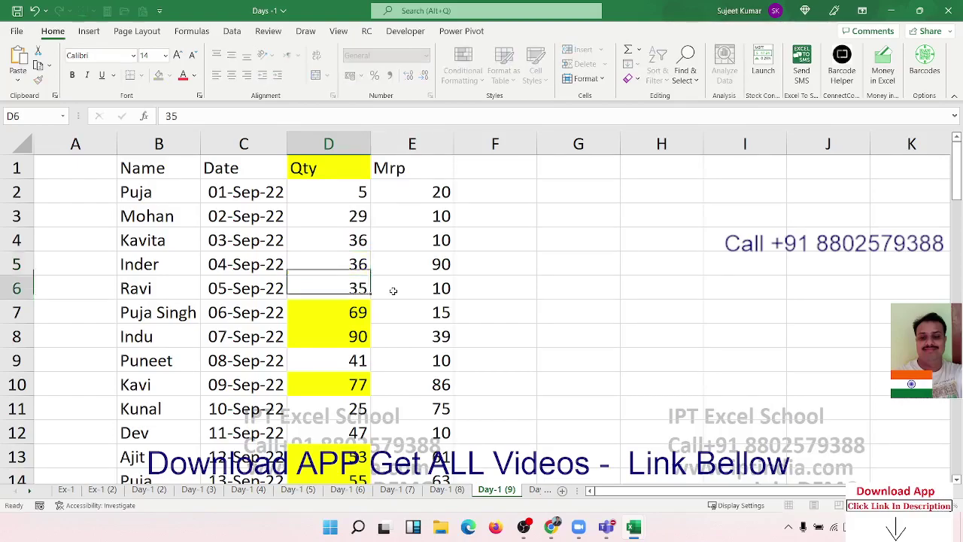
left_click(358, 240)
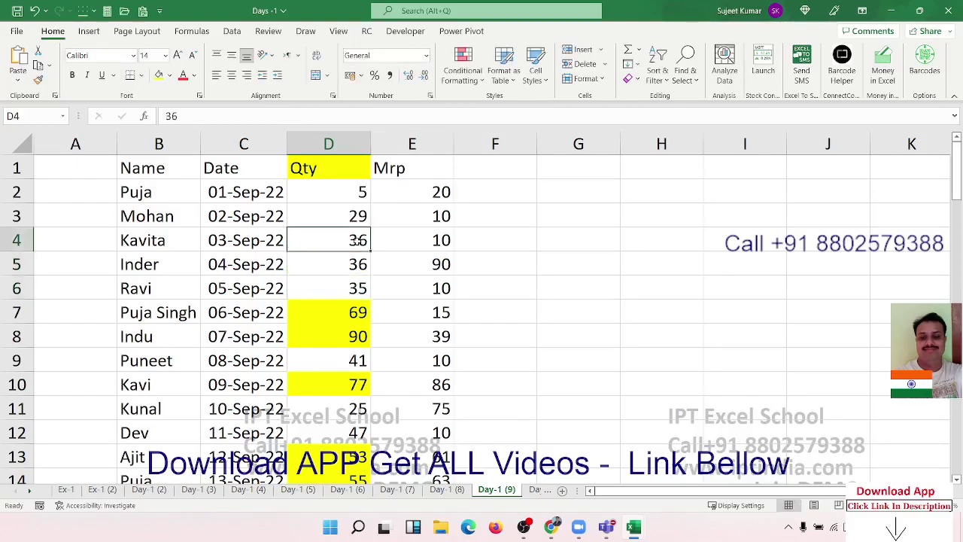
type("8")
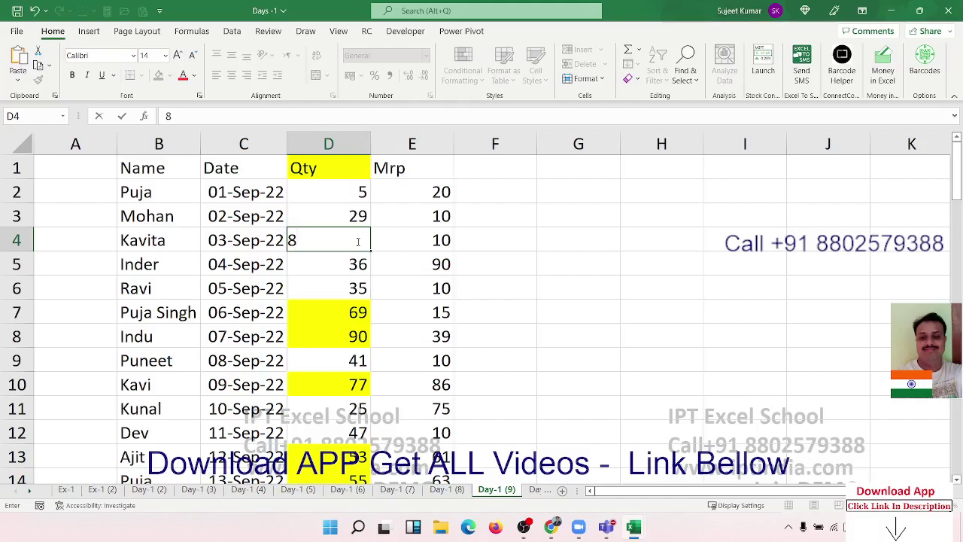
type("8")
key("Return")
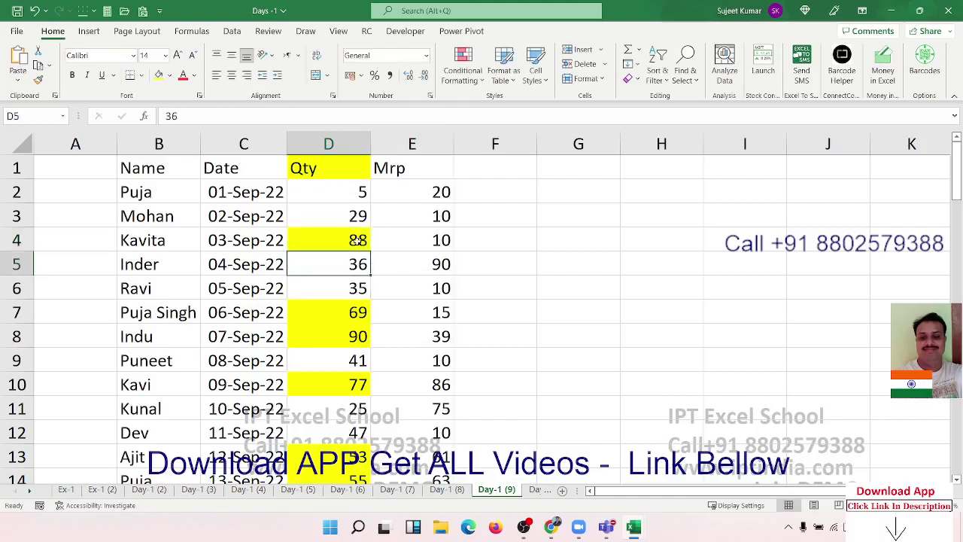
left_click(359, 240)
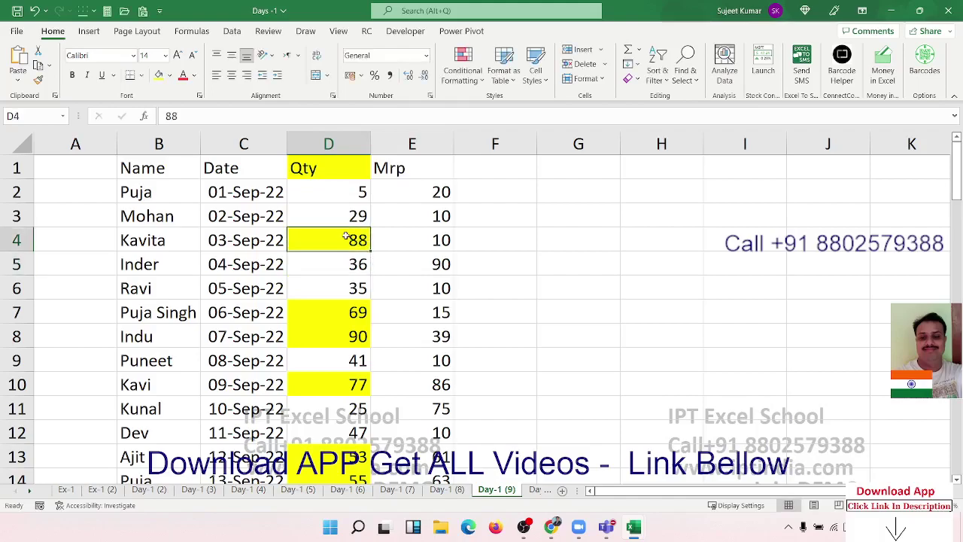
left_click(338, 149)
left_click(463, 64)
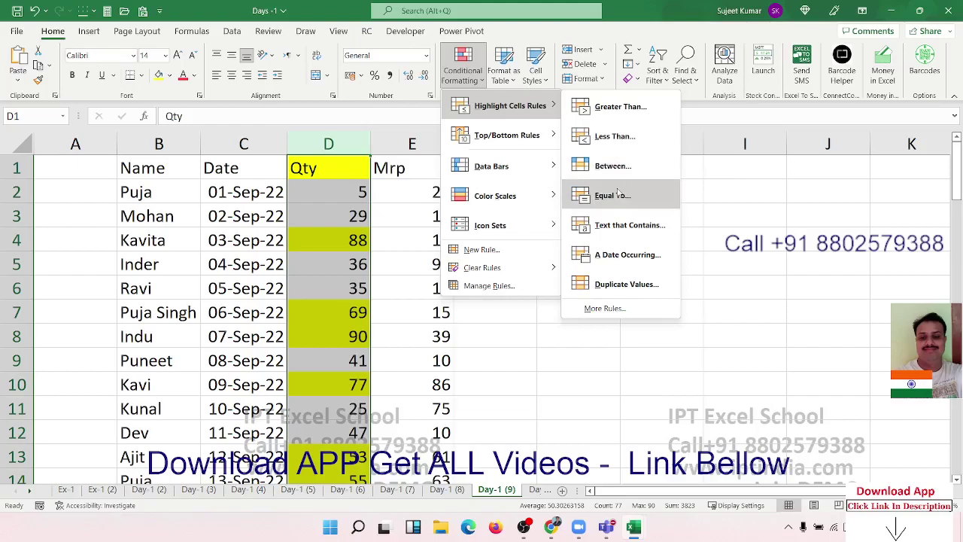
left_click(613, 195)
type("5")
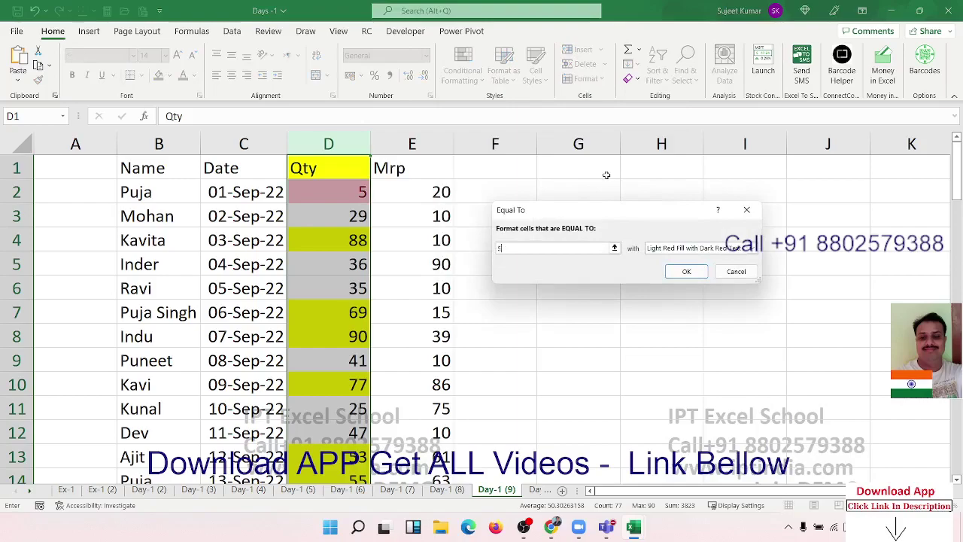
key("Escape")
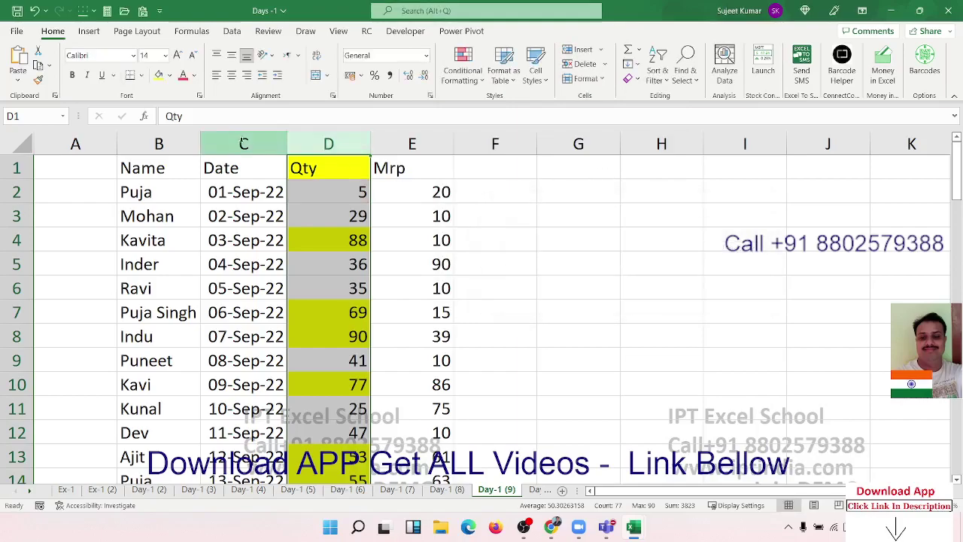
left_click(244, 143)
left_click(453, 66)
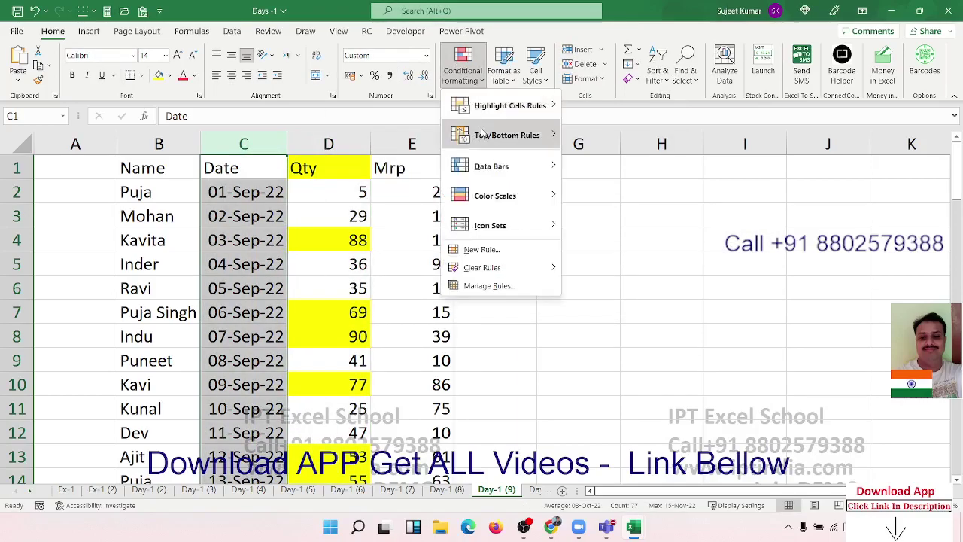
mouse_move(489, 134)
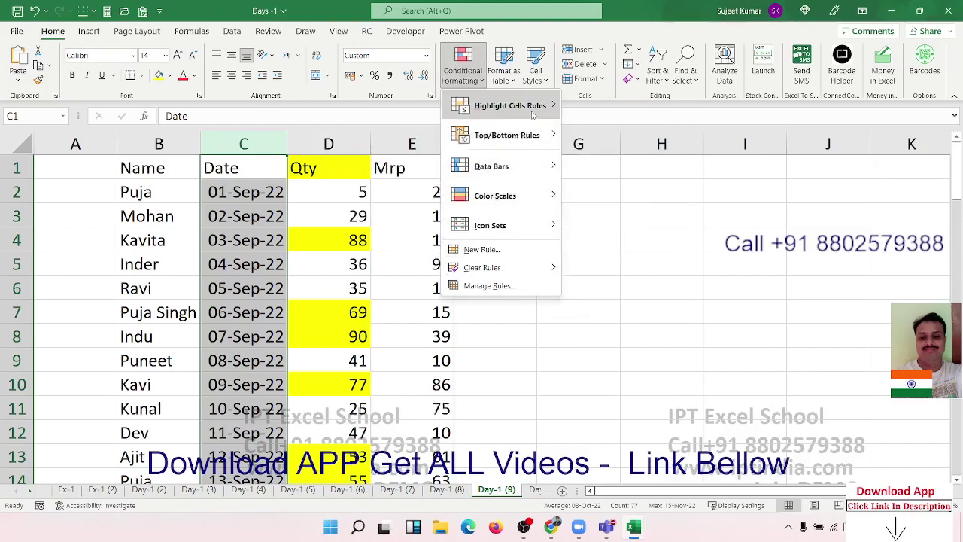
mouse_move(542, 106)
left_click(597, 195)
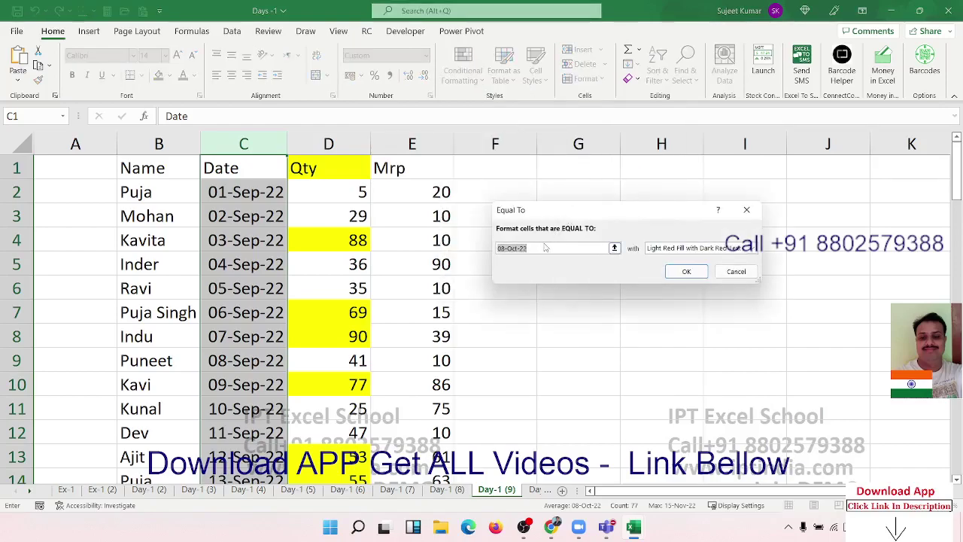
type("3-sep")
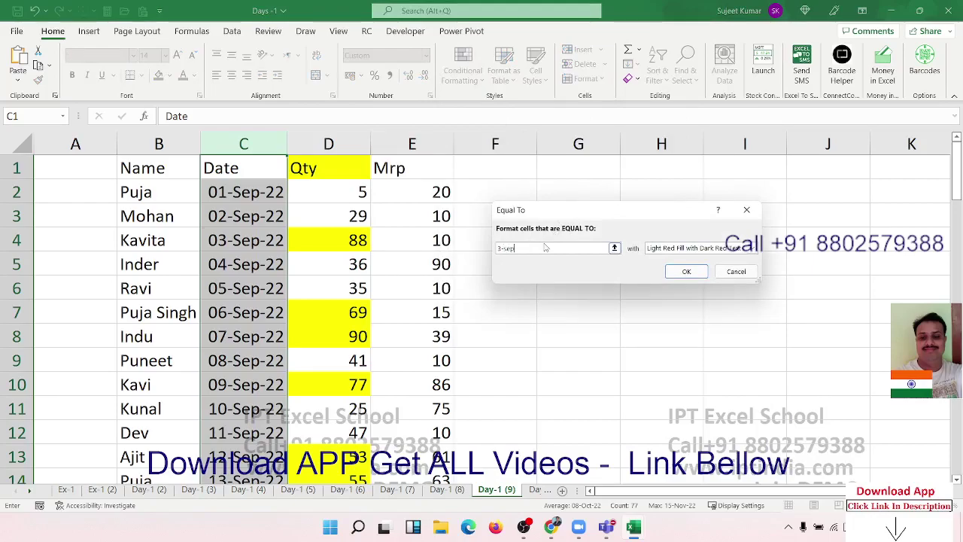
type("-22")
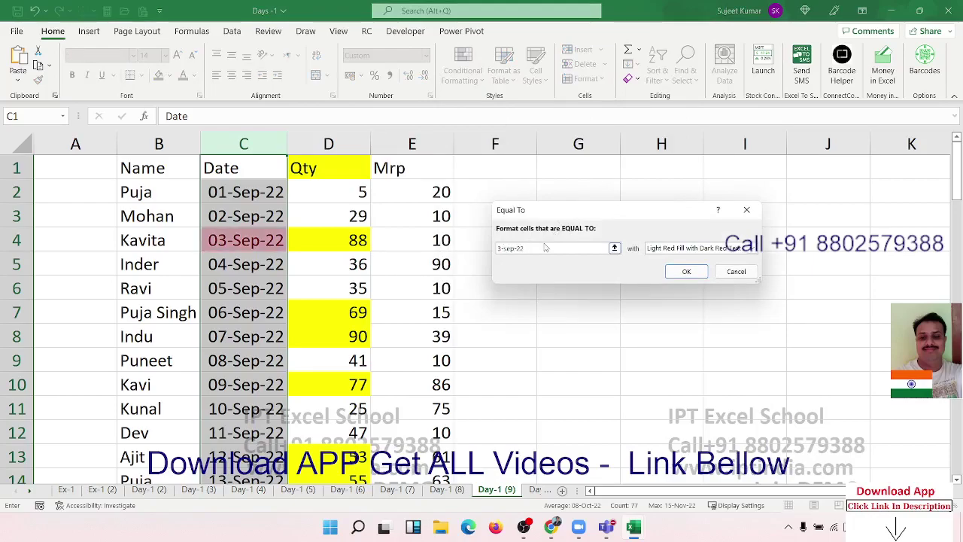
key("Escape")
Select the Name column and try Equal To rules for 'puja', cancelling both.
left_click(159, 144)
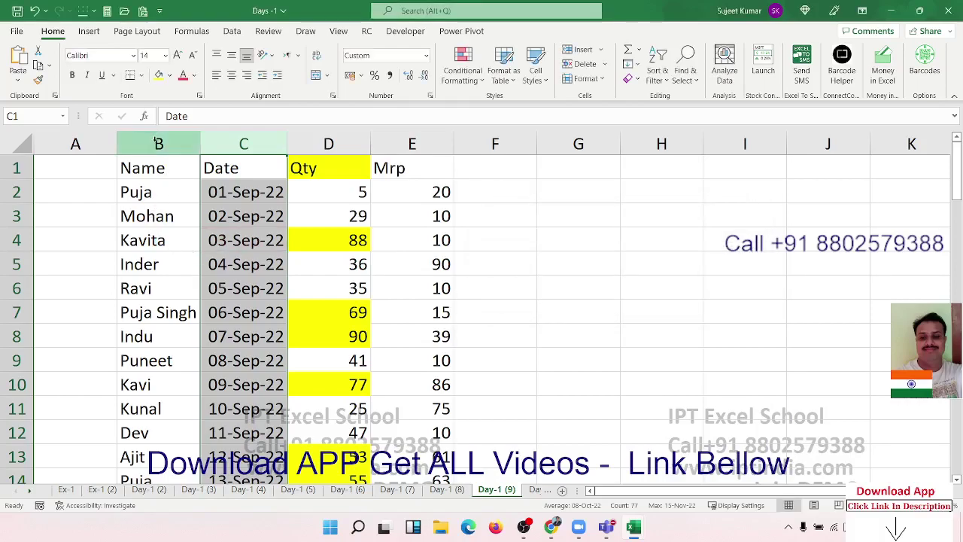
left_click(463, 68)
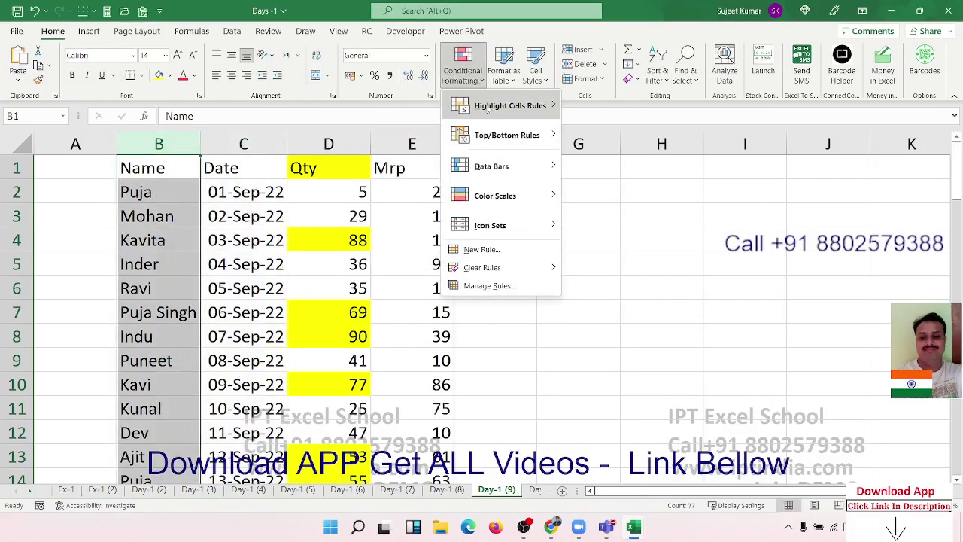
left_click(634, 196)
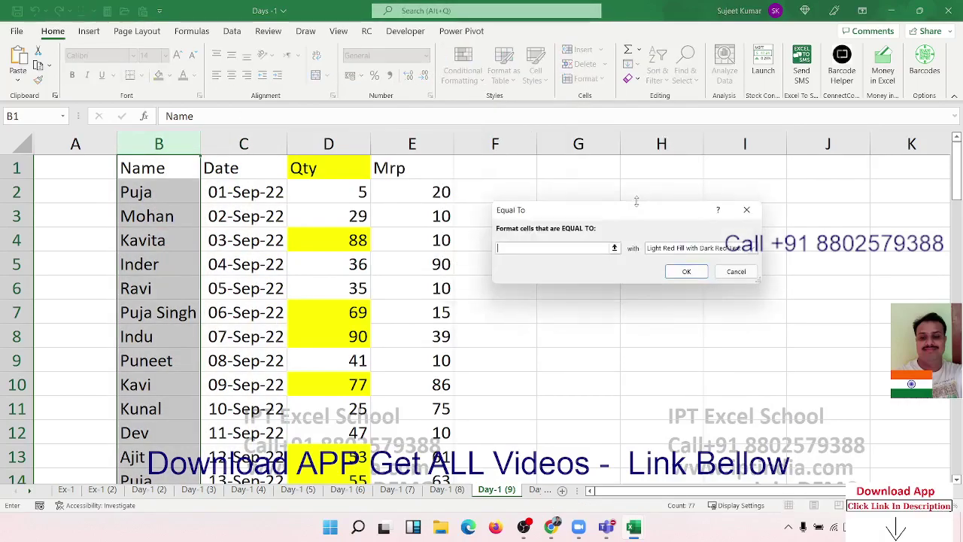
type("puja")
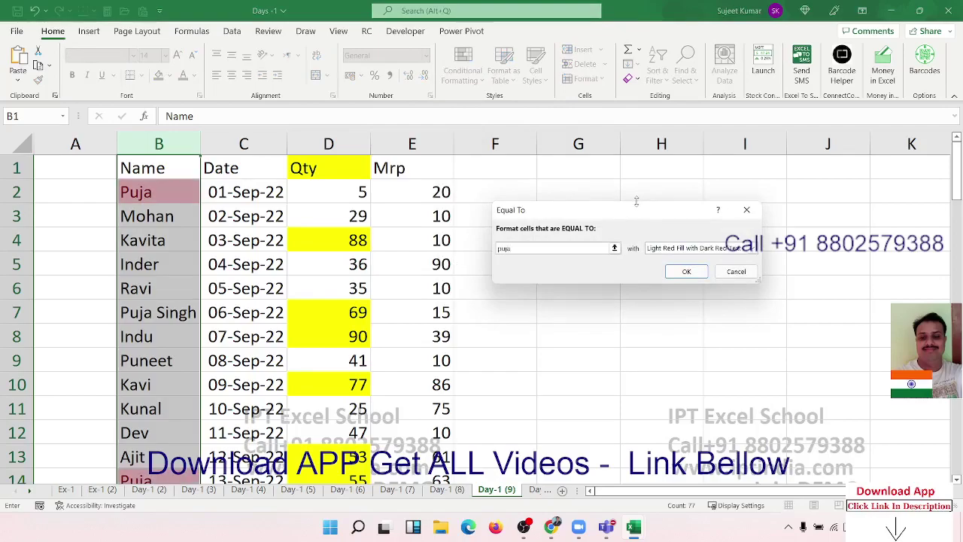
key("Escape")
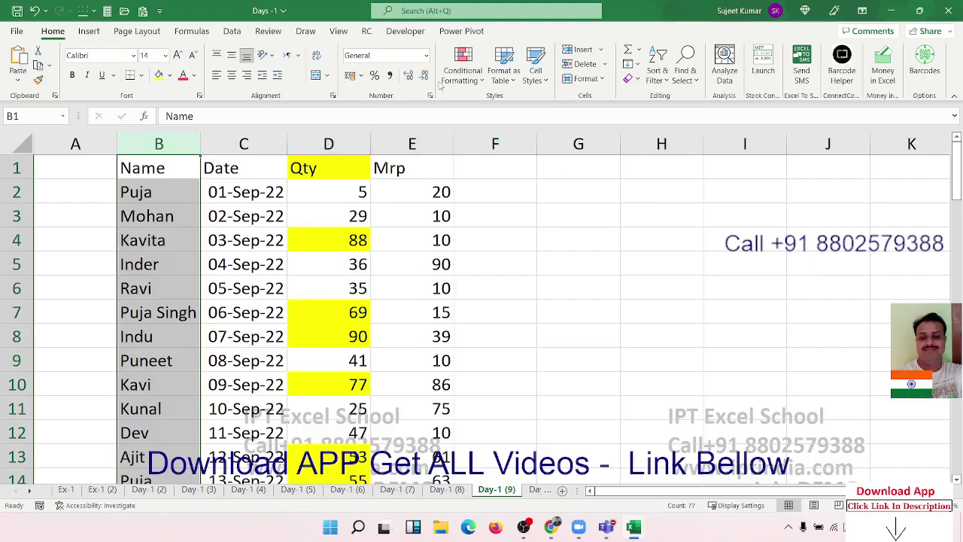
left_click(463, 64)
mouse_move(510, 105)
left_click(610, 195)
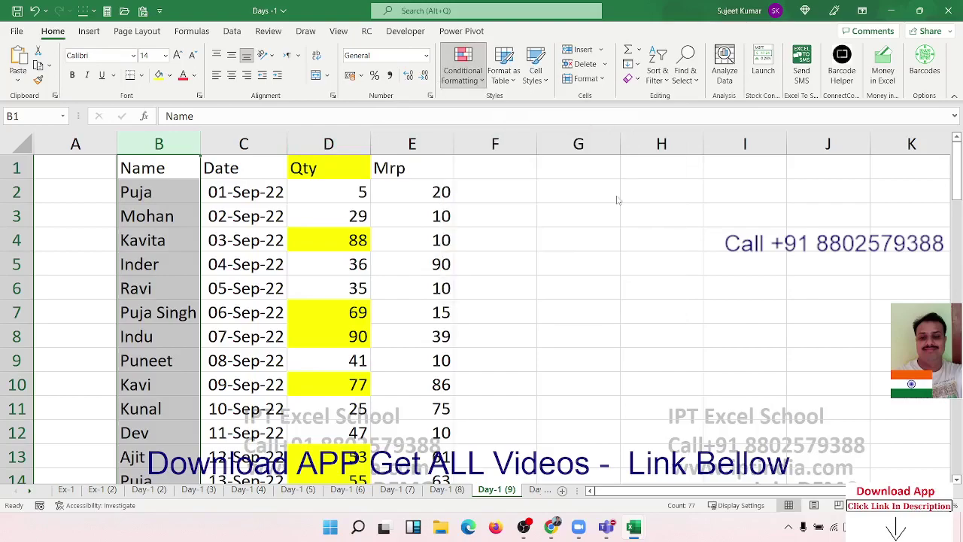
type("pu")
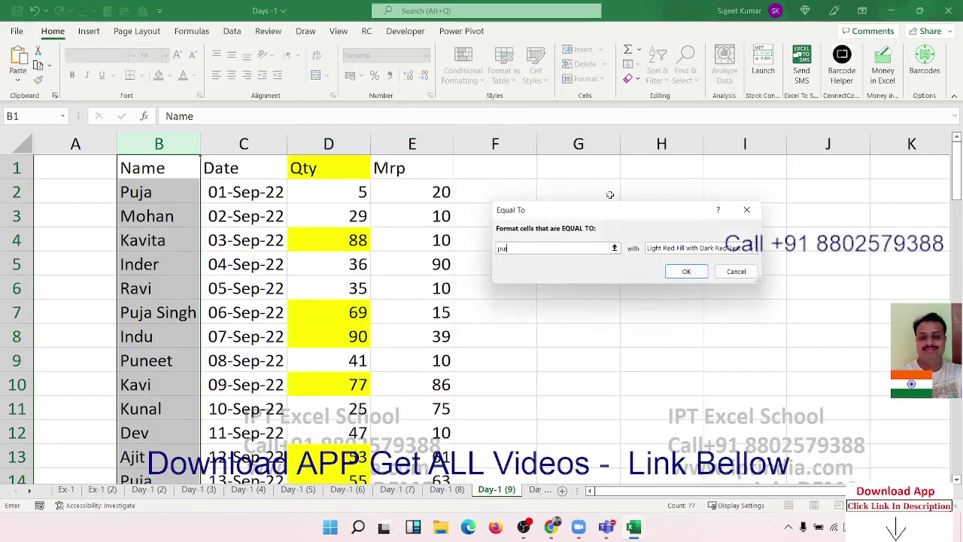
type("ja")
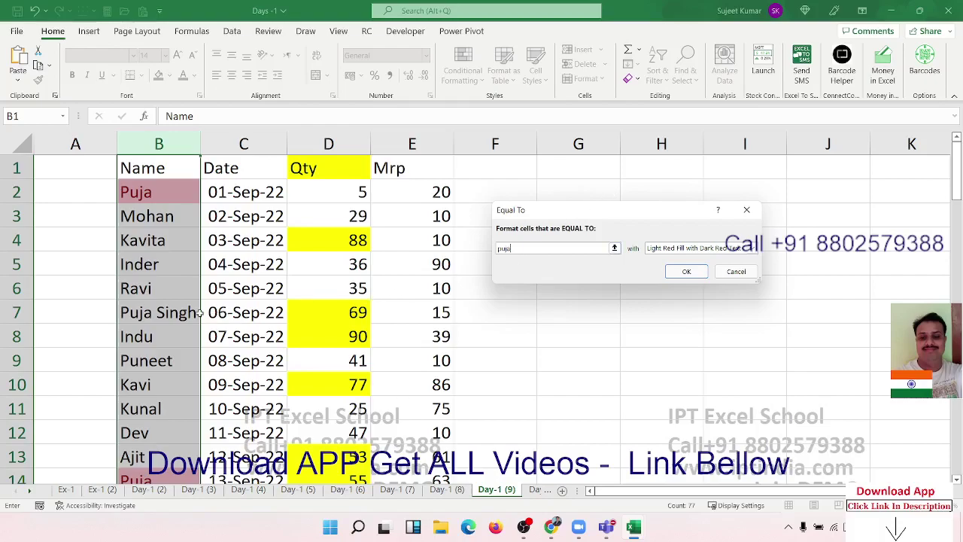
key("Escape")
Highlight names containing 'Puja' in light red with a Text that Contains rule.
left_click(474, 72)
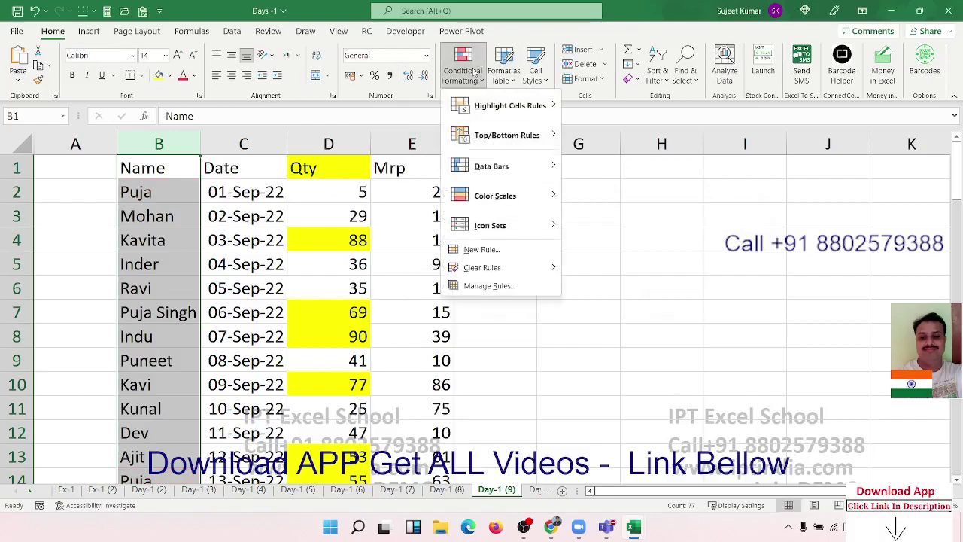
mouse_move(518, 104)
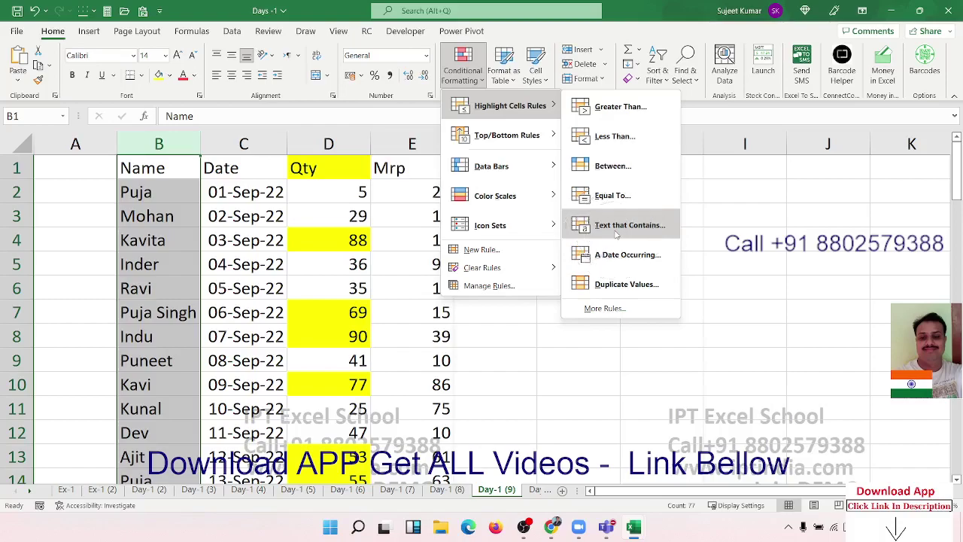
left_click(615, 234)
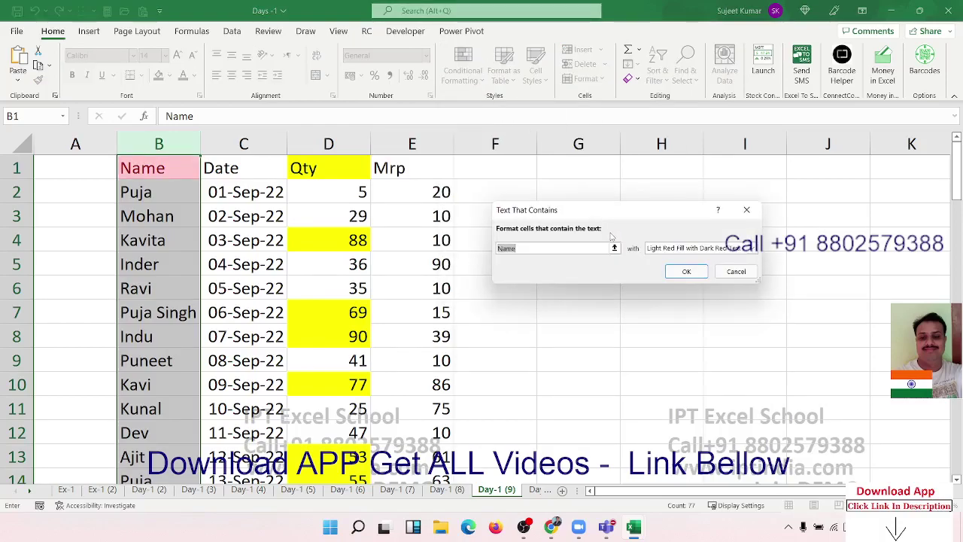
type("Puja")
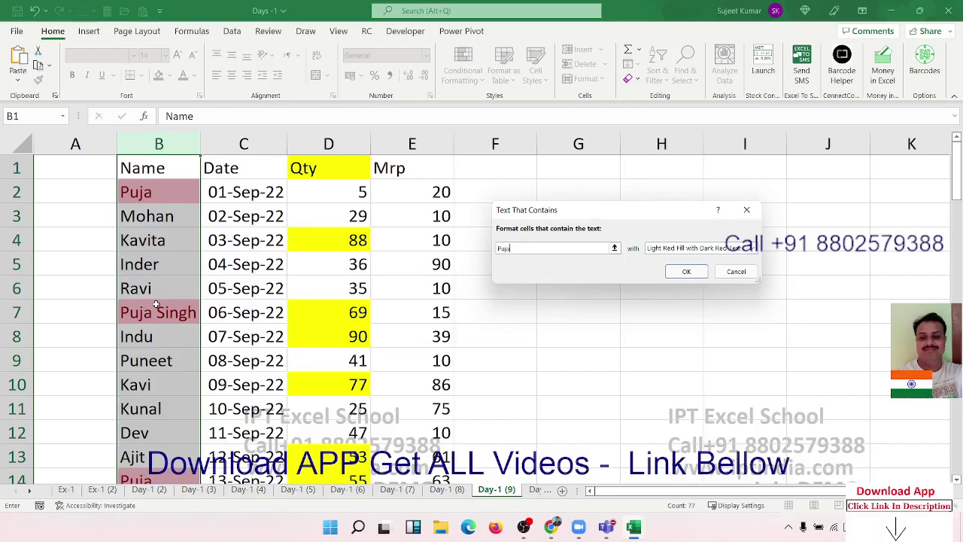
key("Return")
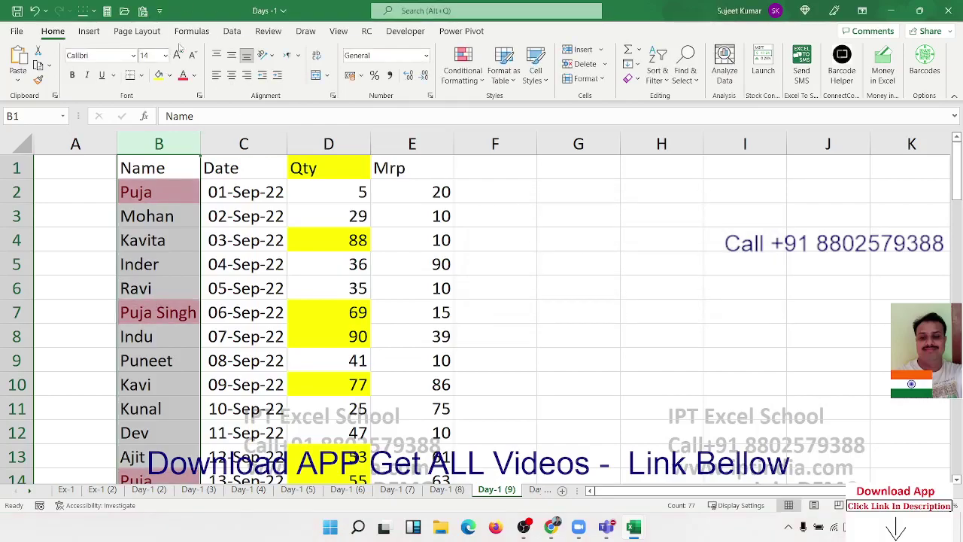
left_click(152, 186)
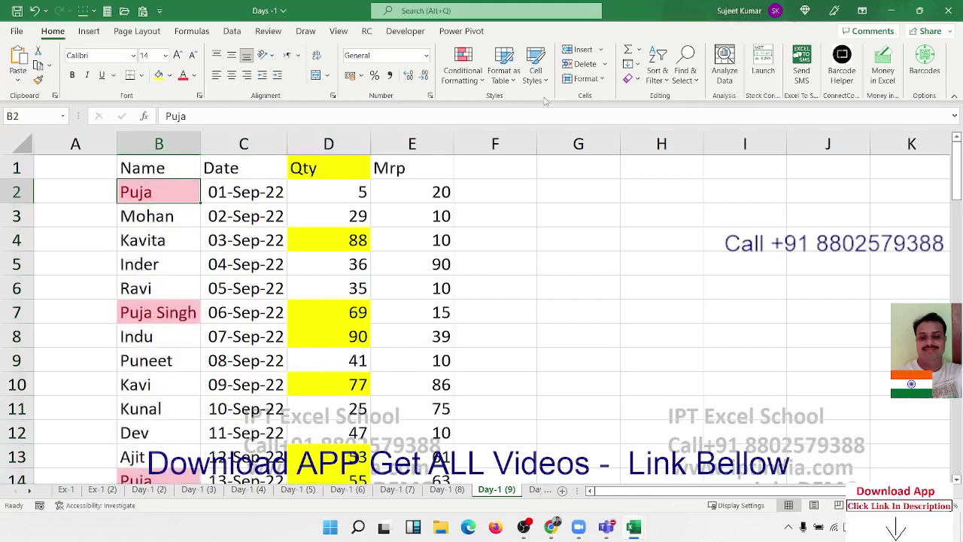
Set C2 to 20/9 and fill the dates down as a daily series.
left_click(463, 68)
mouse_move(504, 106)
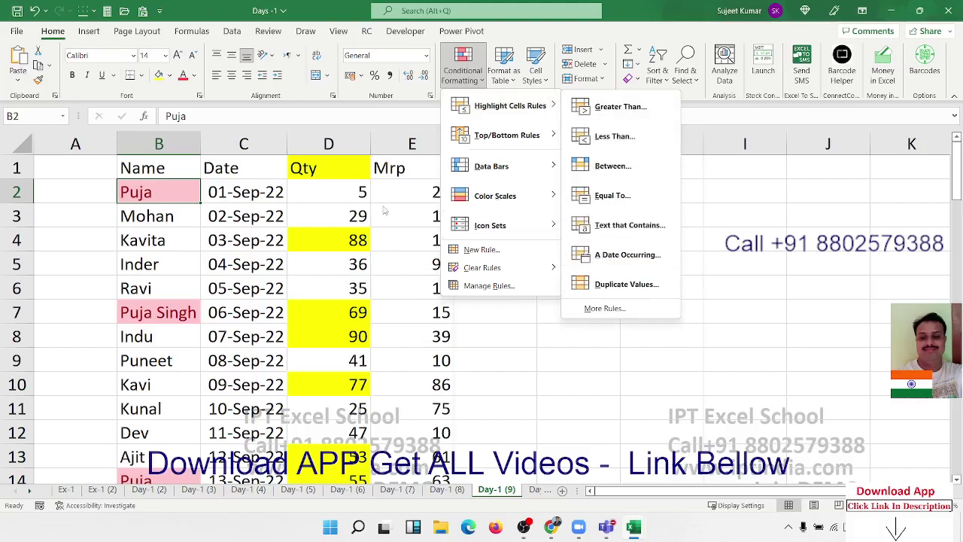
left_click(216, 194)
left_click(216, 194)
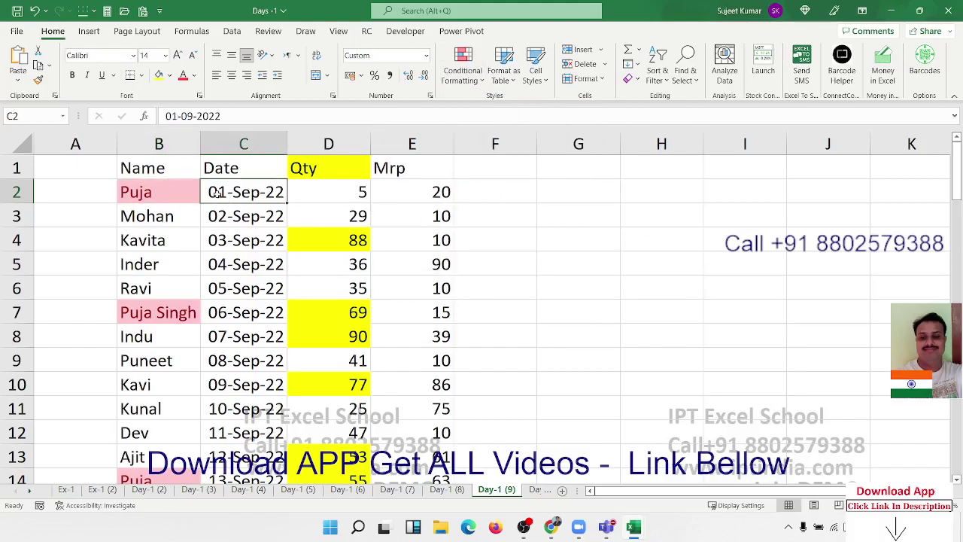
left_click(211, 210)
left_click(234, 192)
type("20")
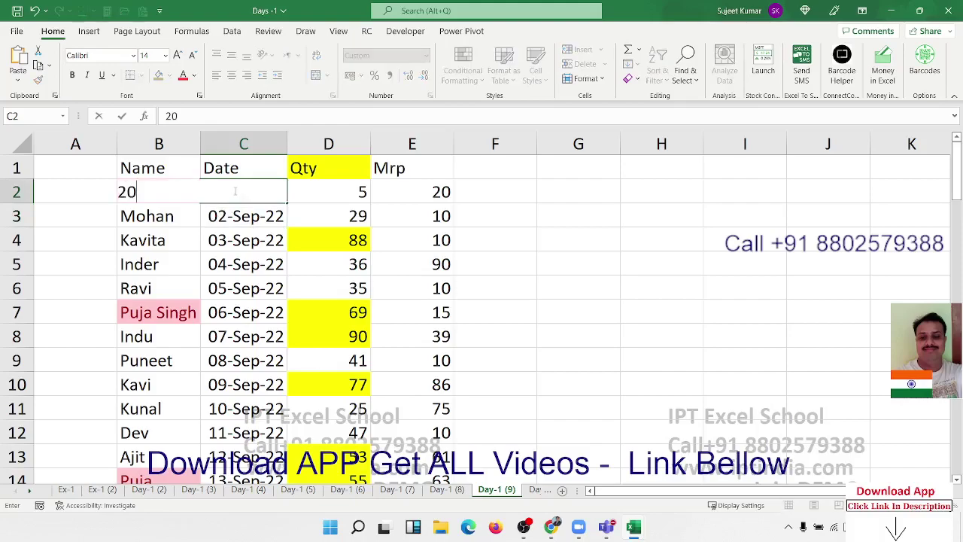
type("/9")
key("Return")
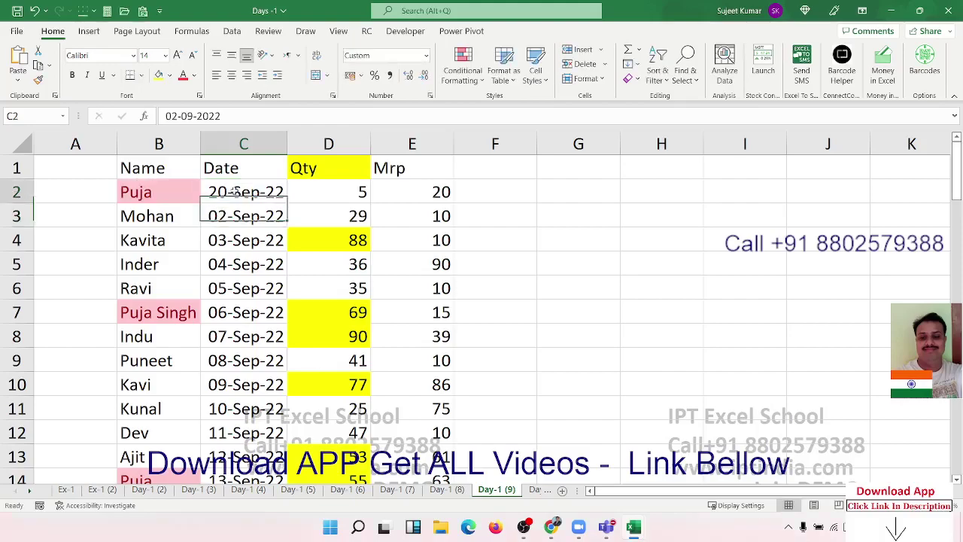
left_click(281, 197)
double_click(285, 203)
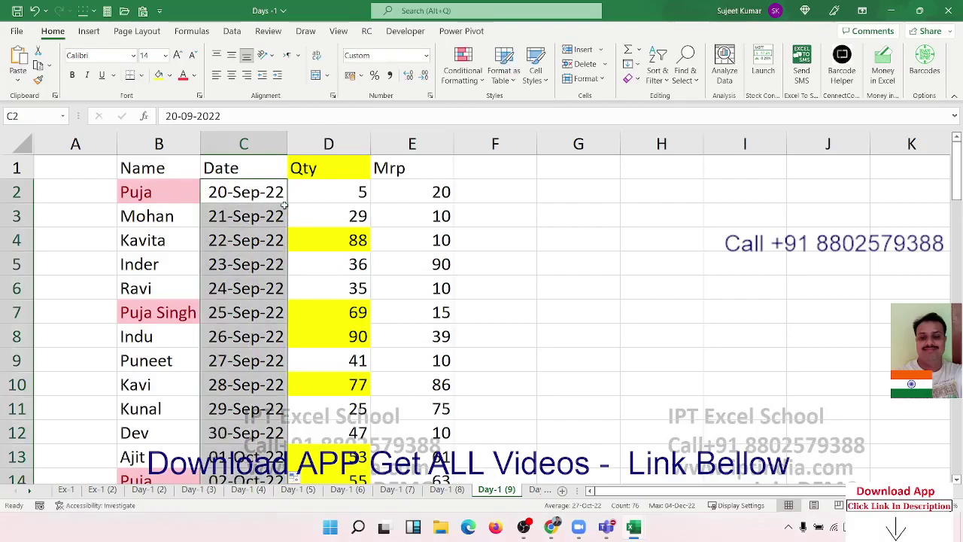
Start an Equal To highlight rule for the date 30-sep.
left_click(458, 74)
mouse_move(479, 110)
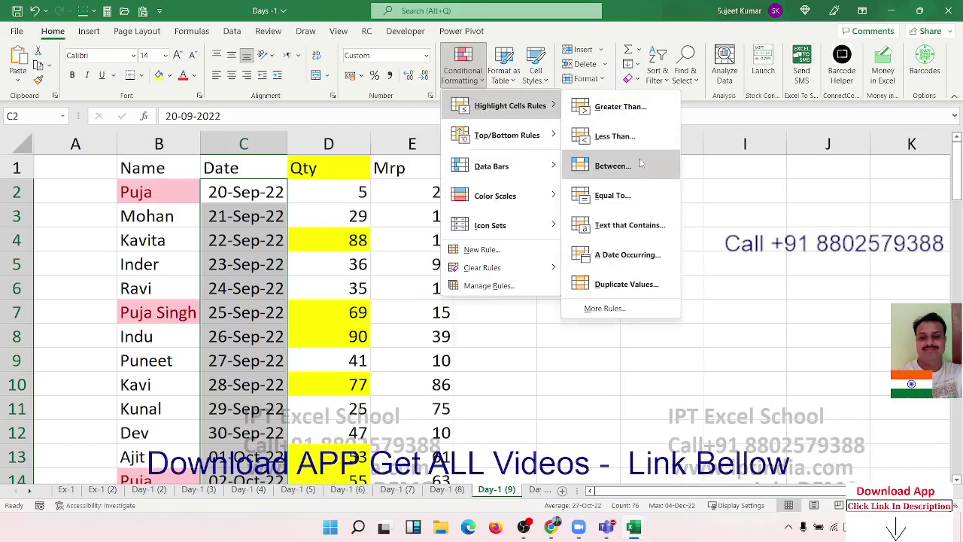
left_click(635, 196)
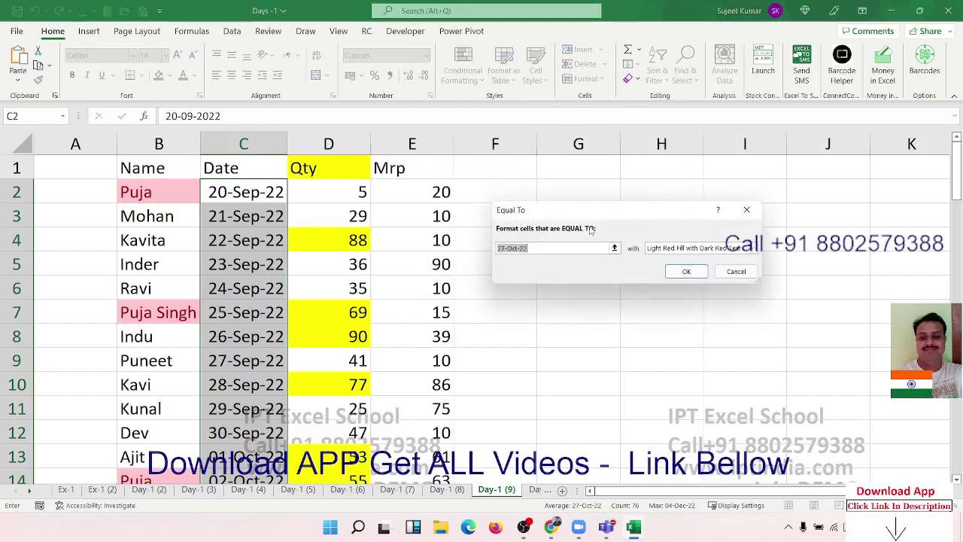
type("30-")
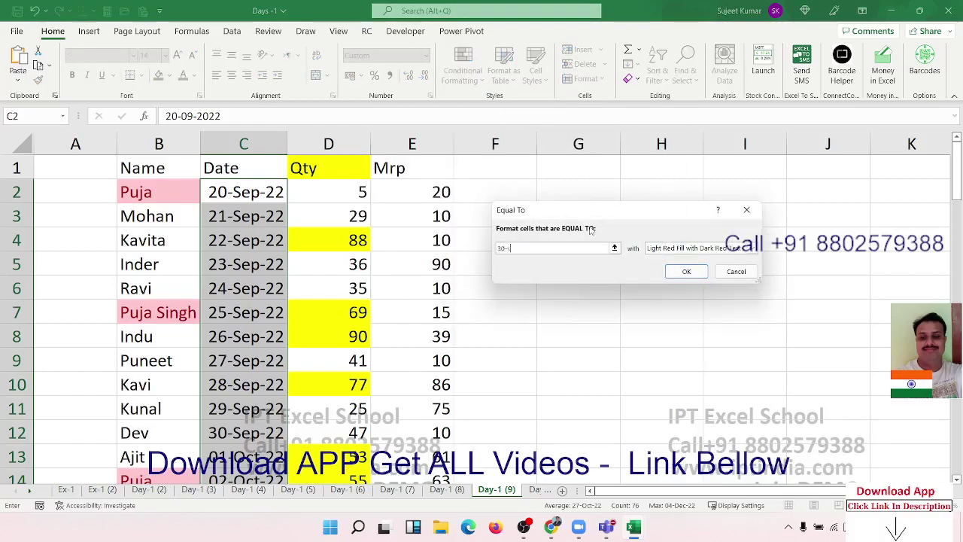
type("sep")
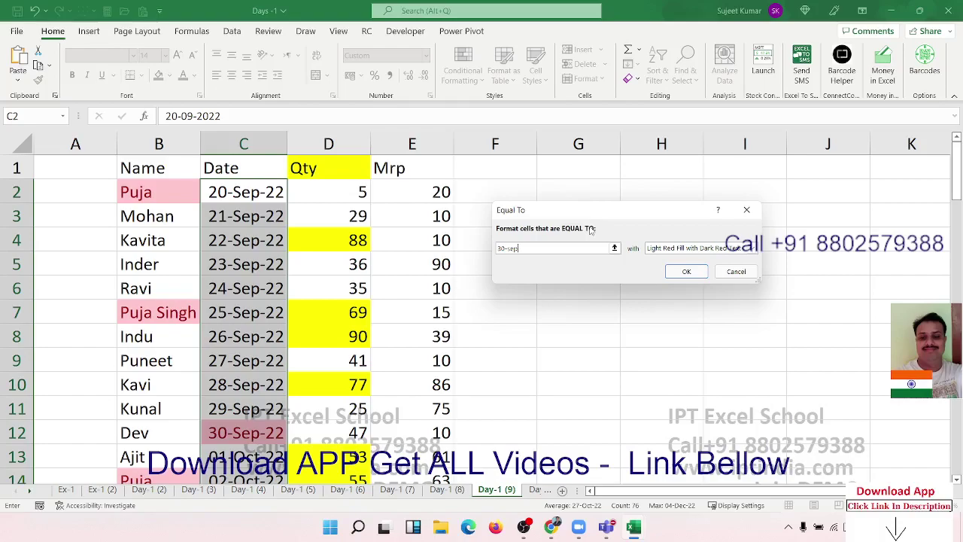
key("Escape")
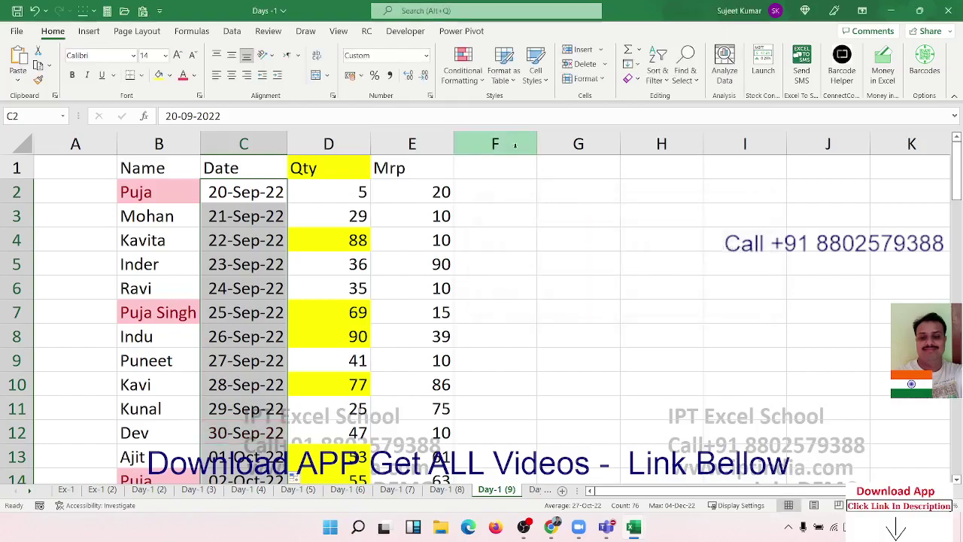
left_click(472, 84)
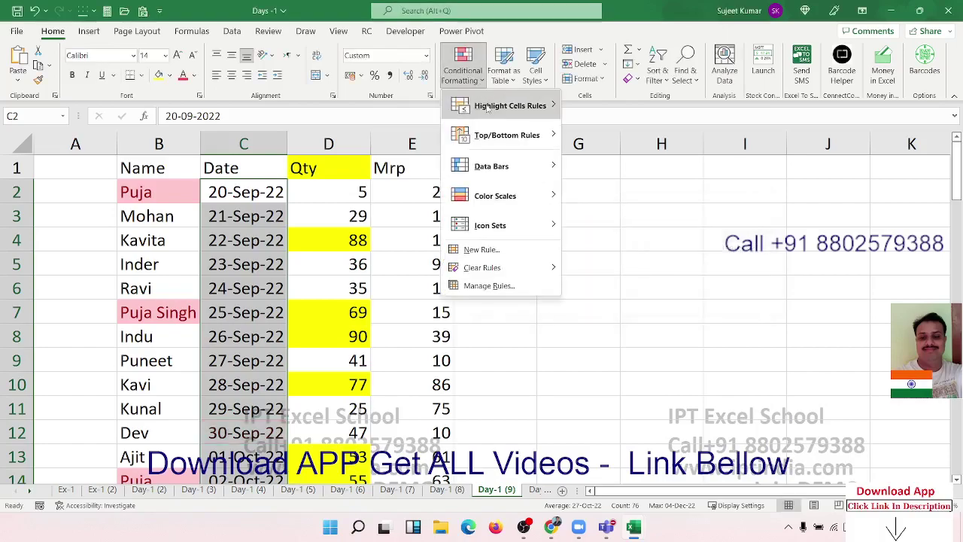
mouse_move(489, 106)
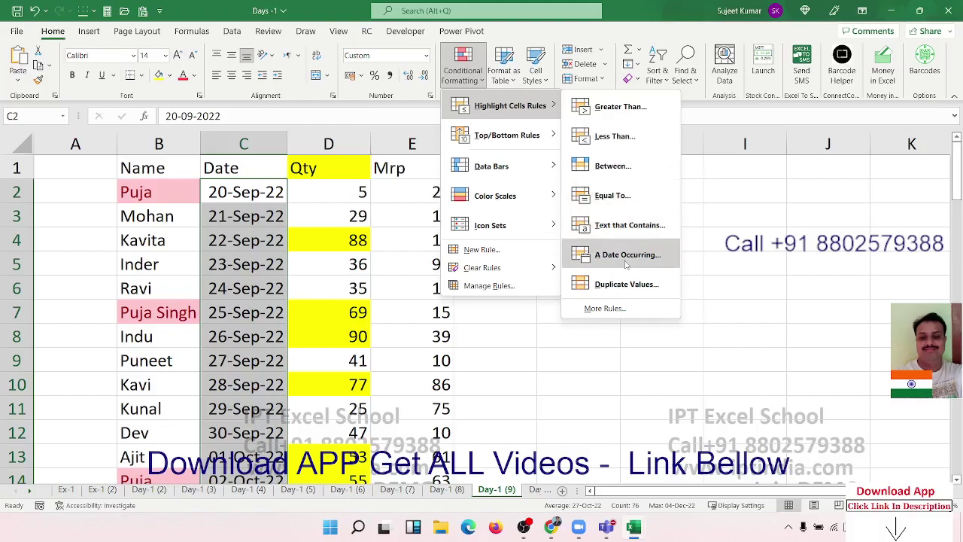
left_click(625, 259)
left_click(566, 238)
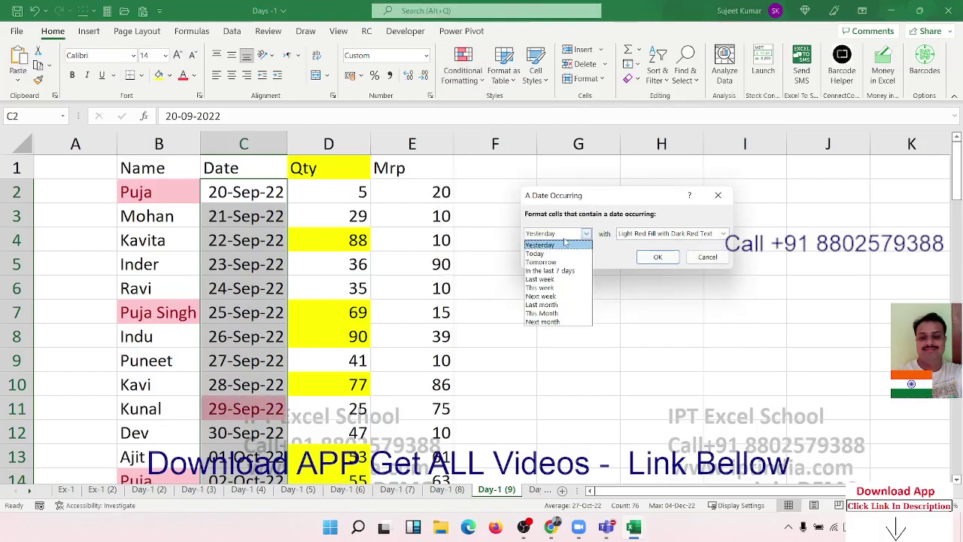
left_click(554, 255)
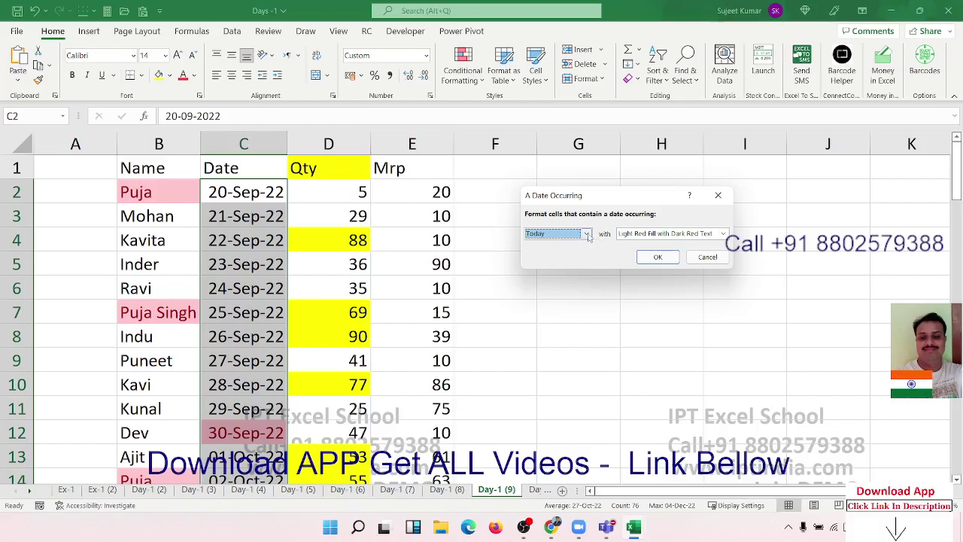
left_click(586, 234)
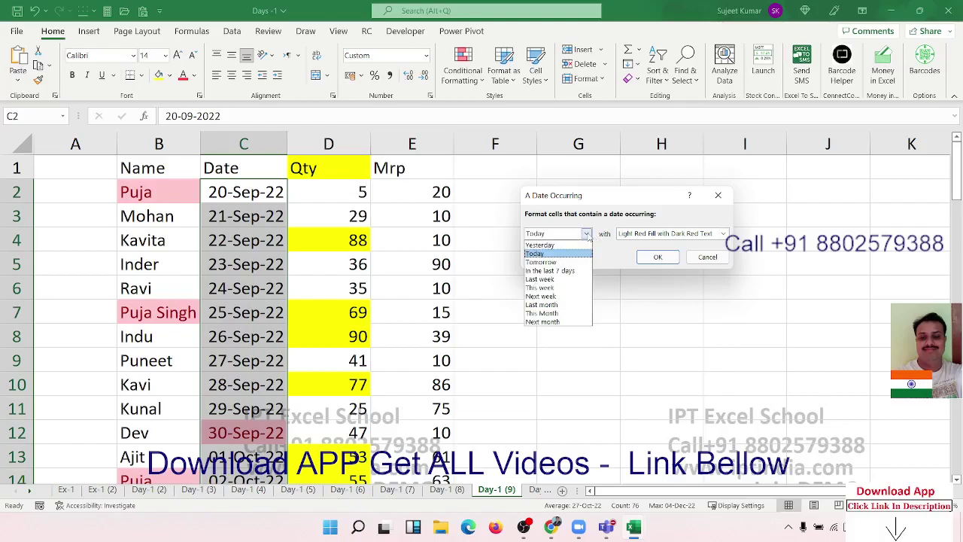
left_click(549, 262)
left_click(549, 234)
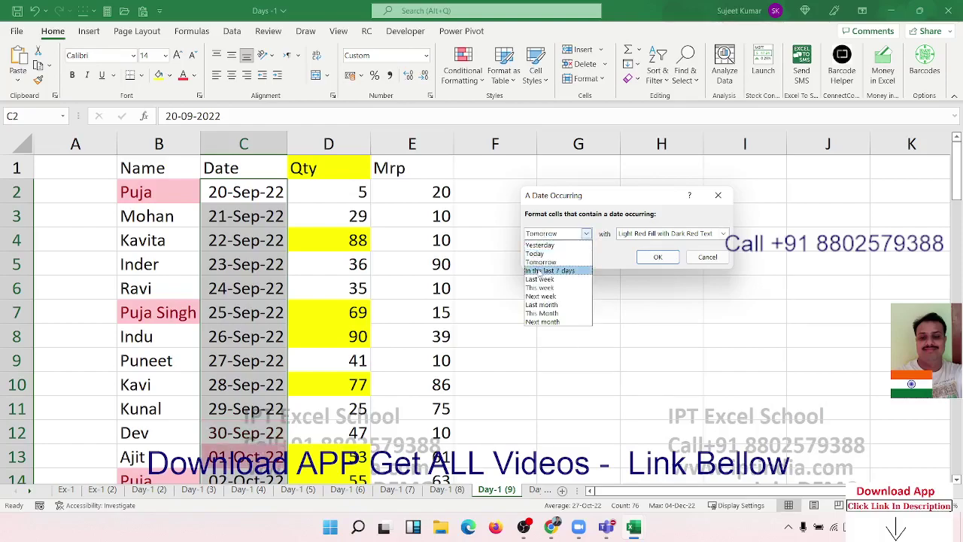
left_click(540, 272)
left_click(539, 235)
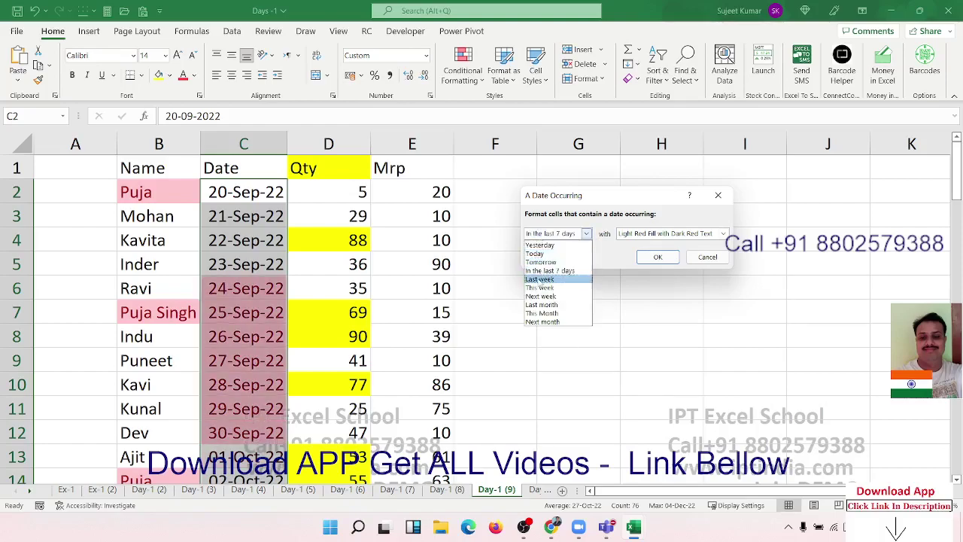
left_click(540, 279)
left_click(539, 235)
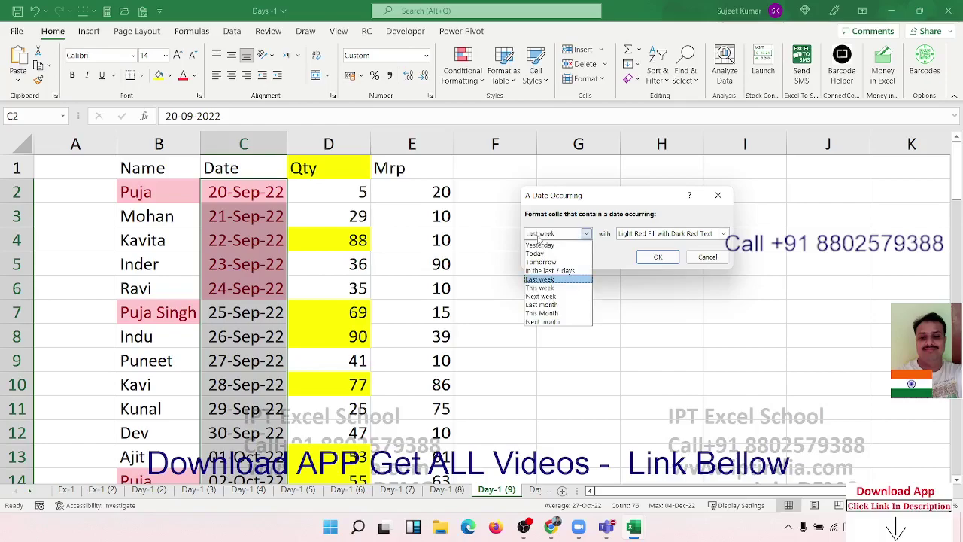
left_click(541, 296)
left_click(540, 235)
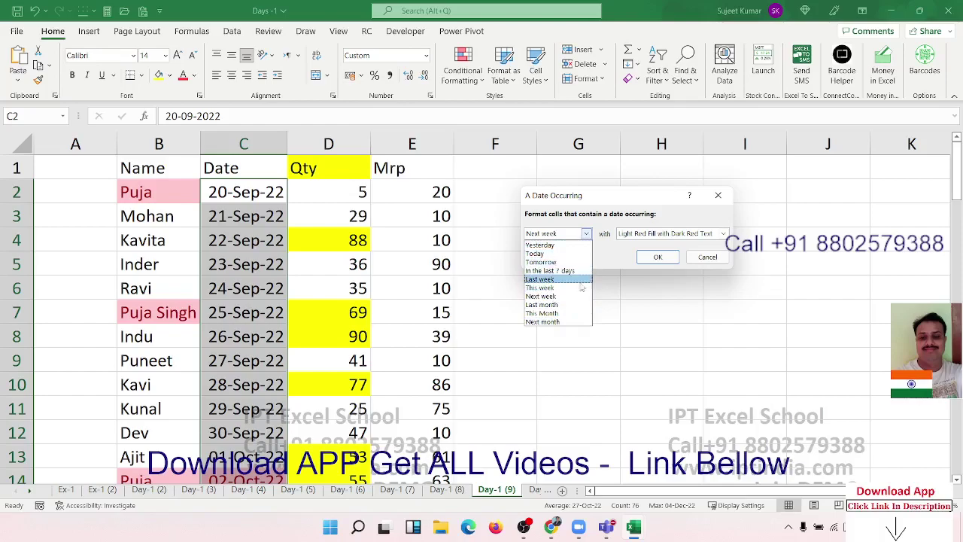
left_click(706, 261)
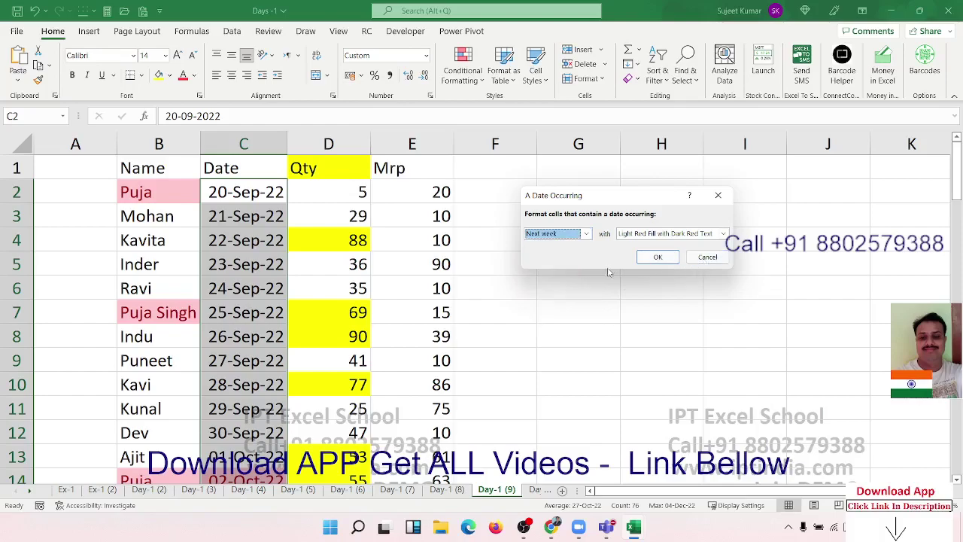
left_click(708, 257)
left_click(400, 279)
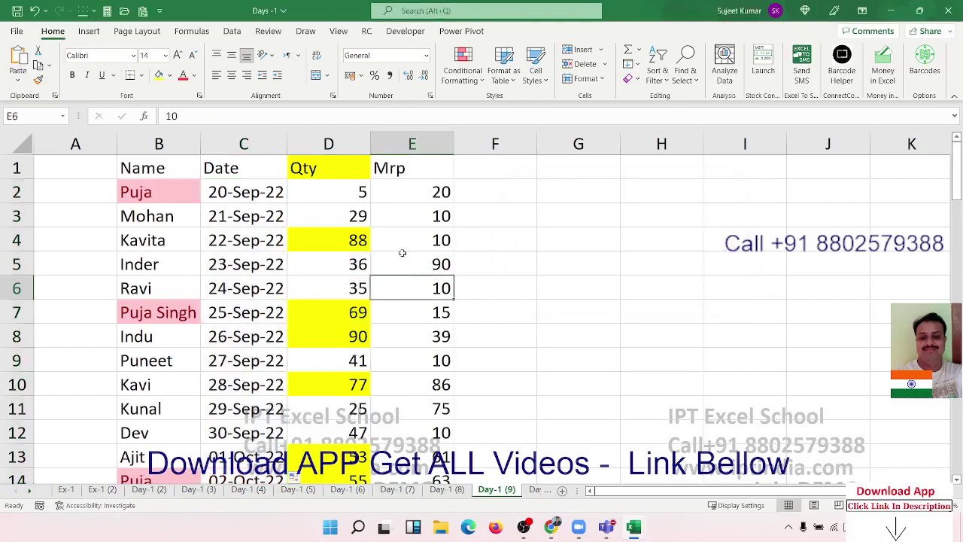
left_click(420, 198)
left_click_drag(420, 198, 423, 478)
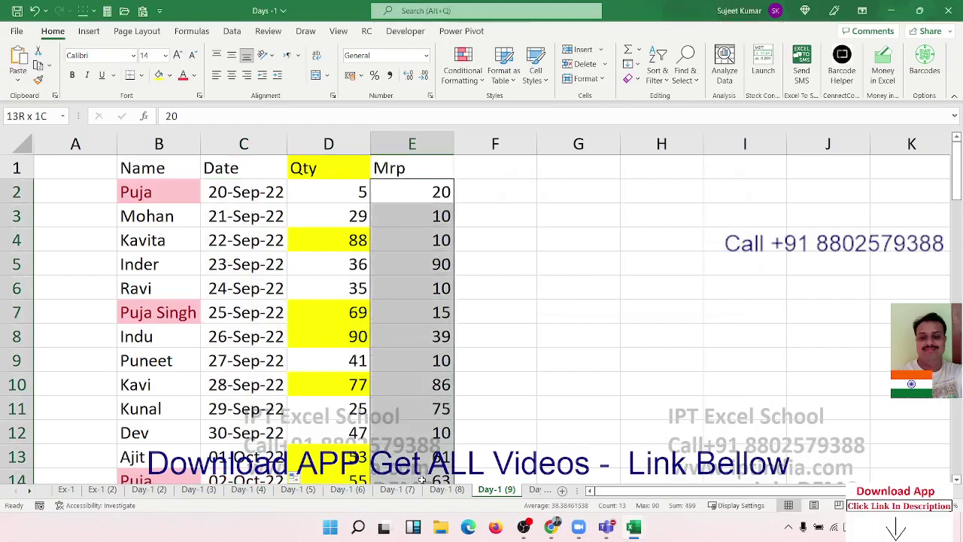
left_click(463, 66)
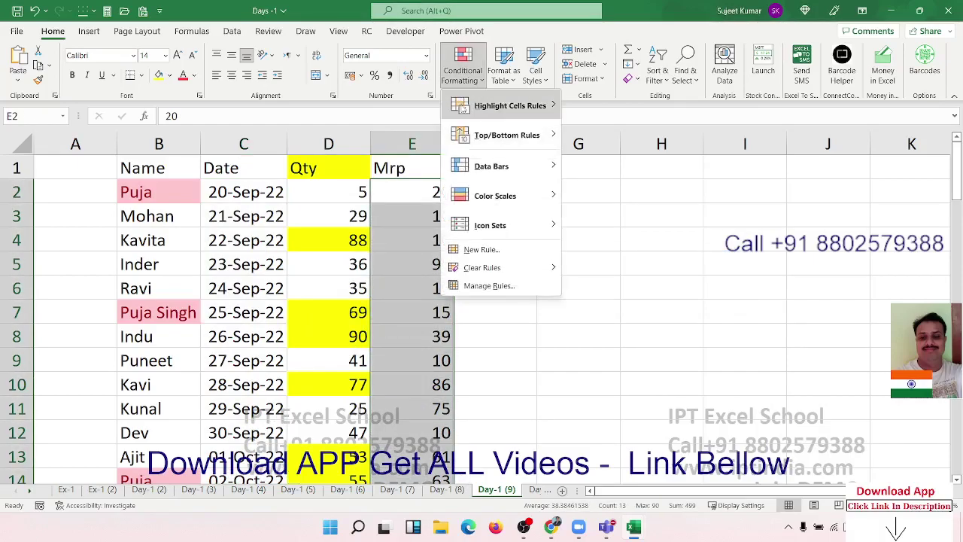
mouse_move(505, 106)
left_click(606, 284)
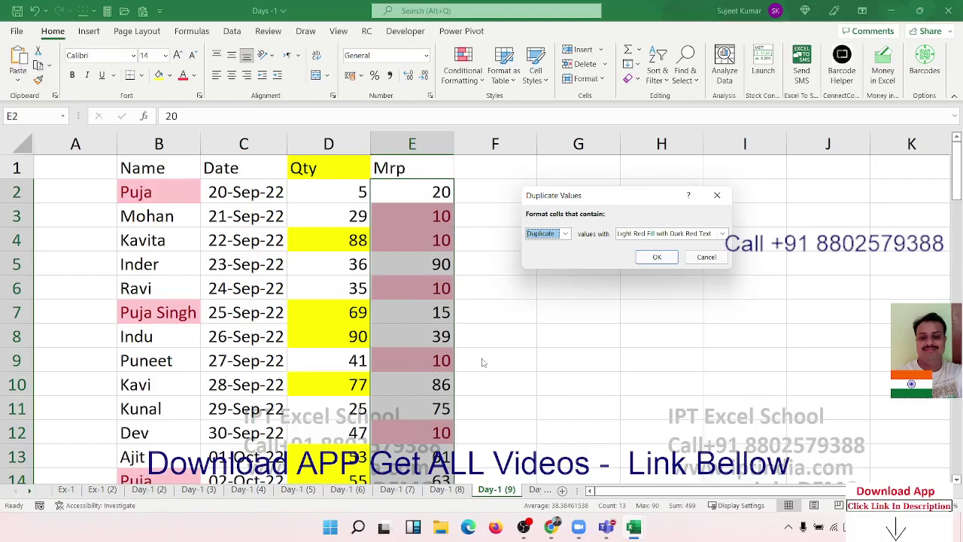
left_click(706, 257)
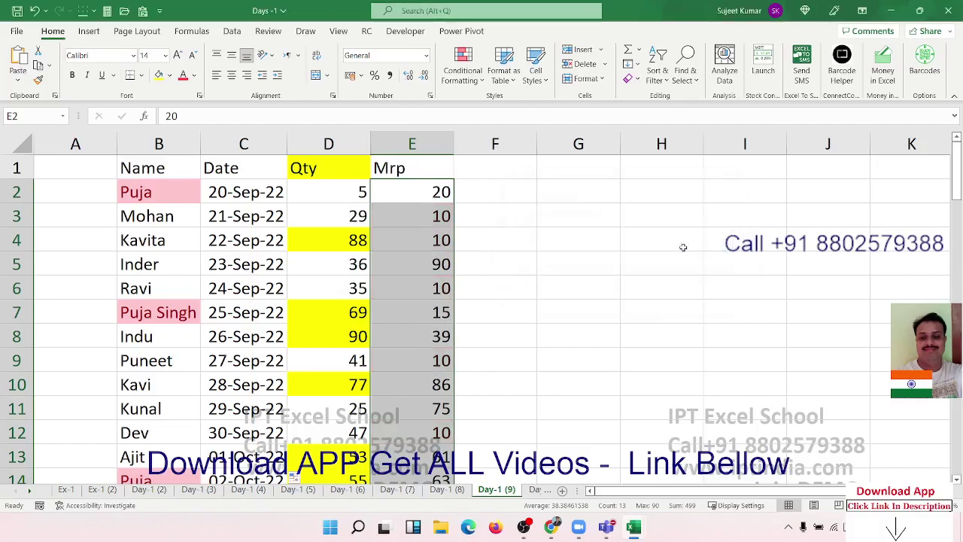
left_click(430, 143)
left_click(460, 82)
mouse_move(474, 137)
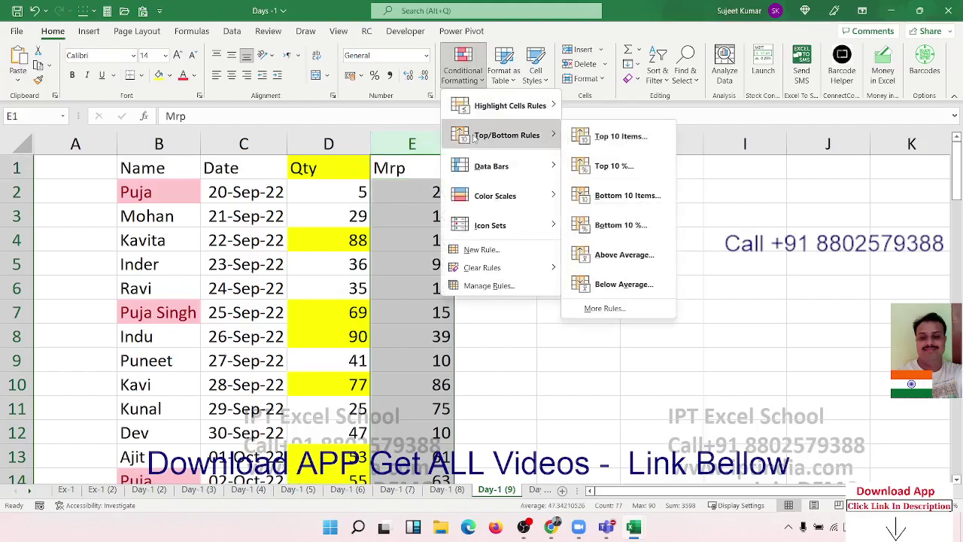
left_click(628, 137)
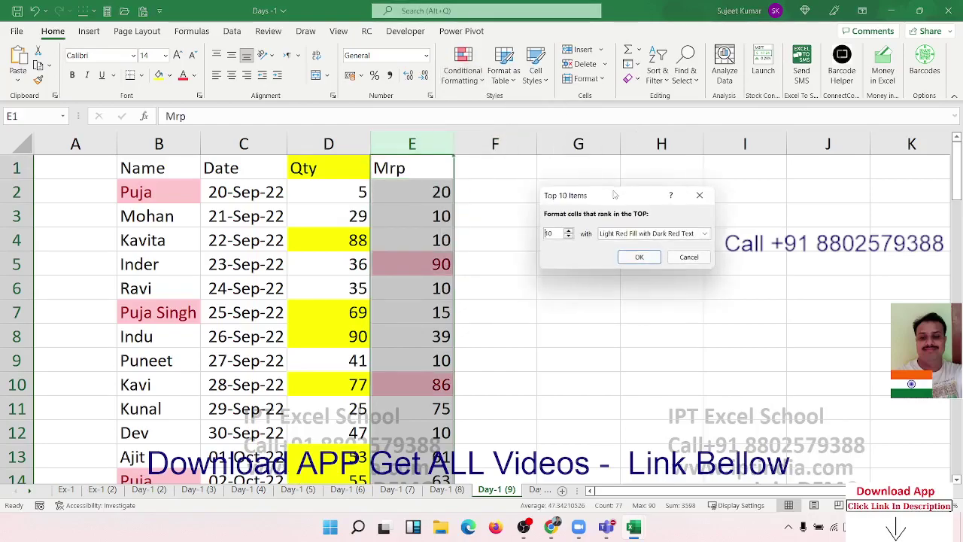
key("Escape")
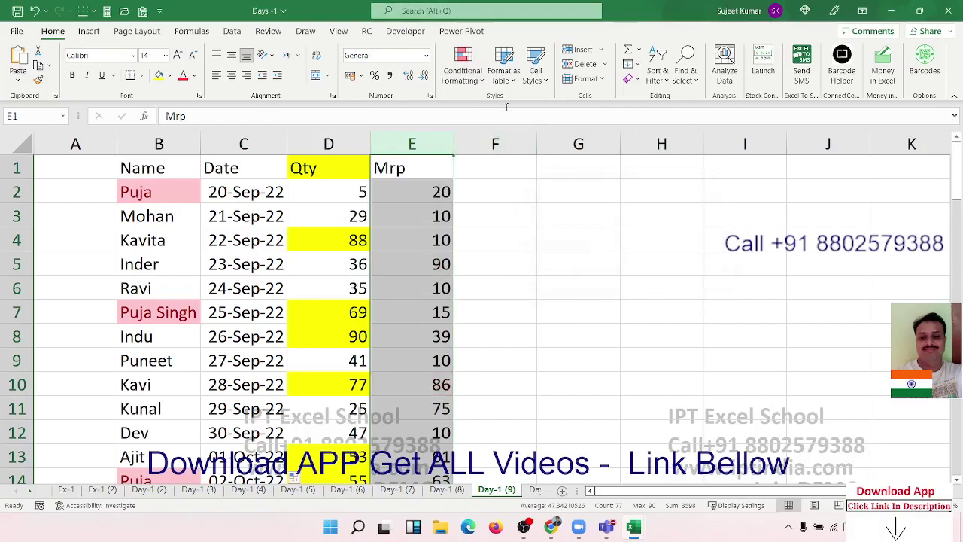
left_click(462, 71)
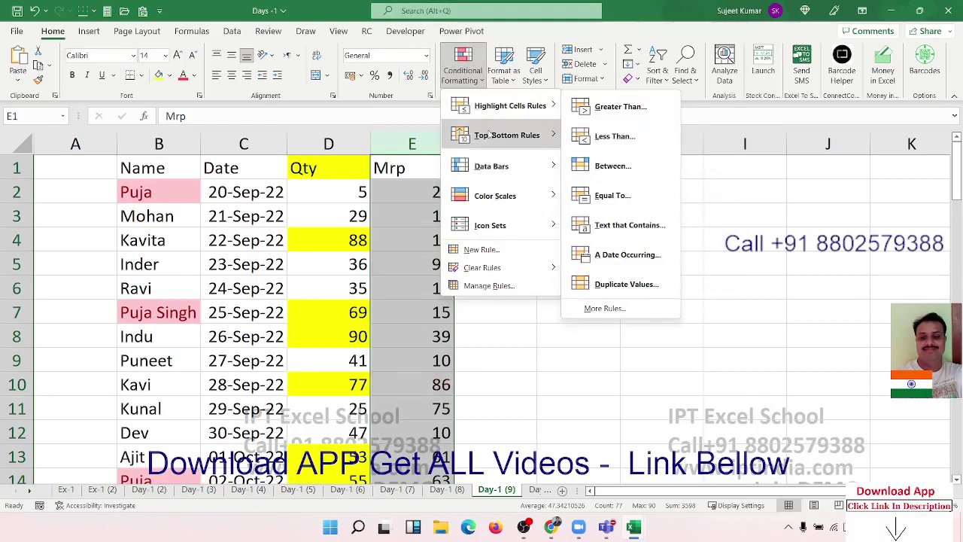
mouse_move(482, 136)
left_click(608, 225)
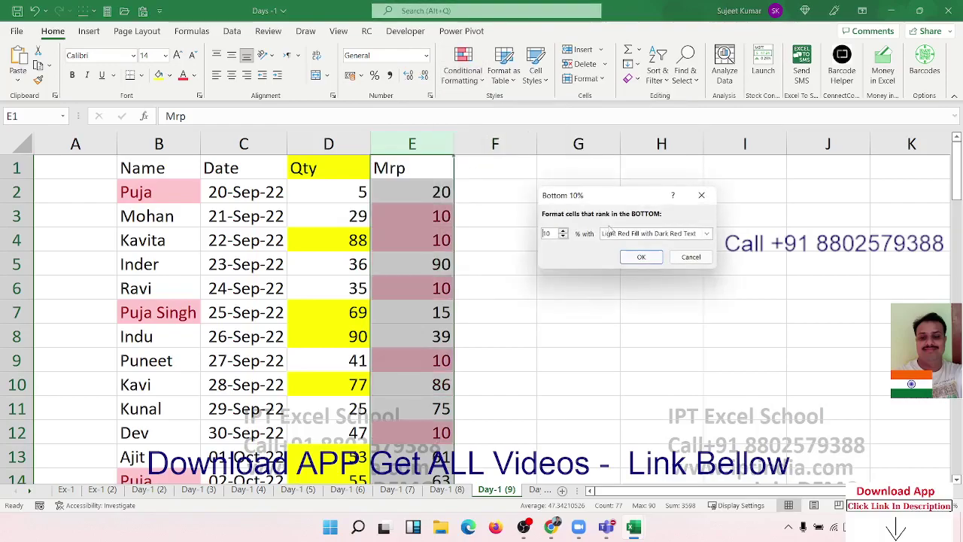
key("Escape")
left_click(464, 80)
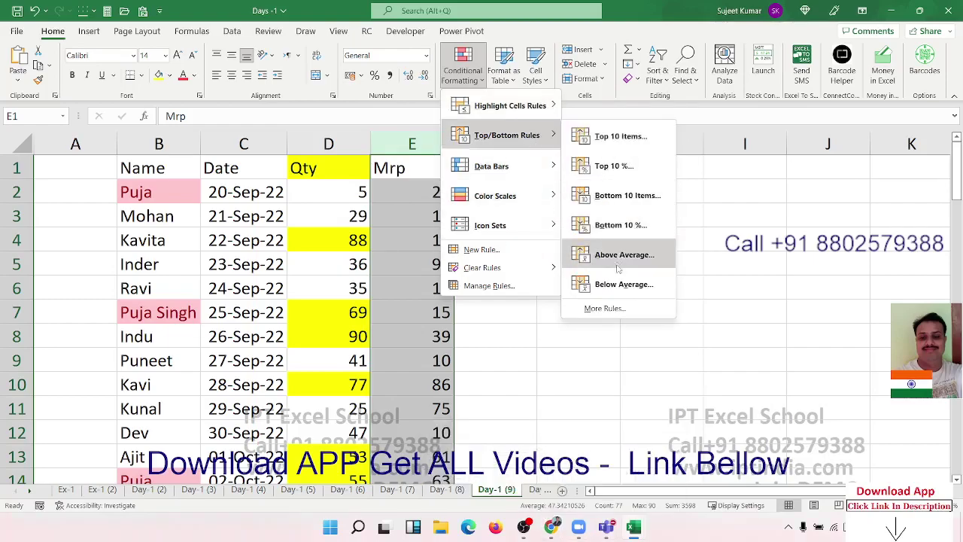
left_click(616, 264)
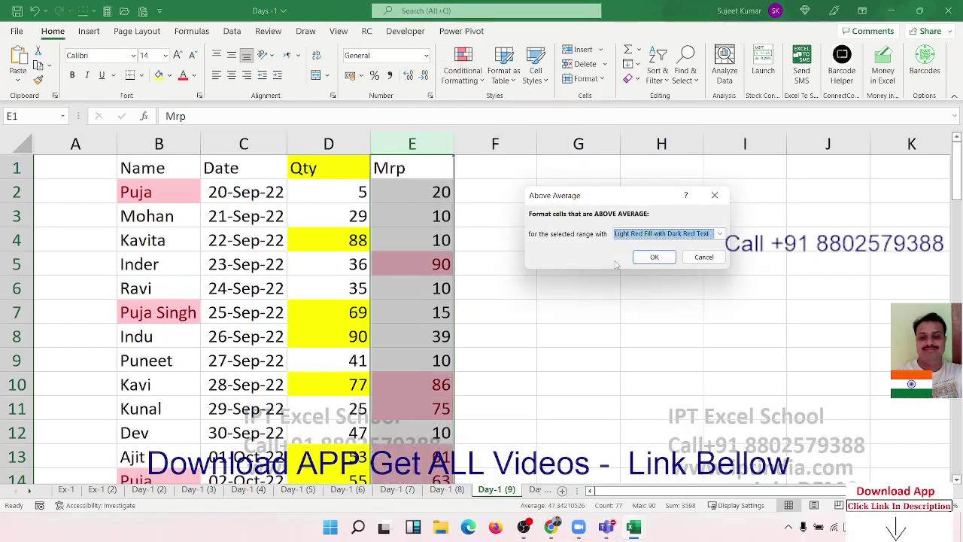
key("Escape")
left_click(474, 88)
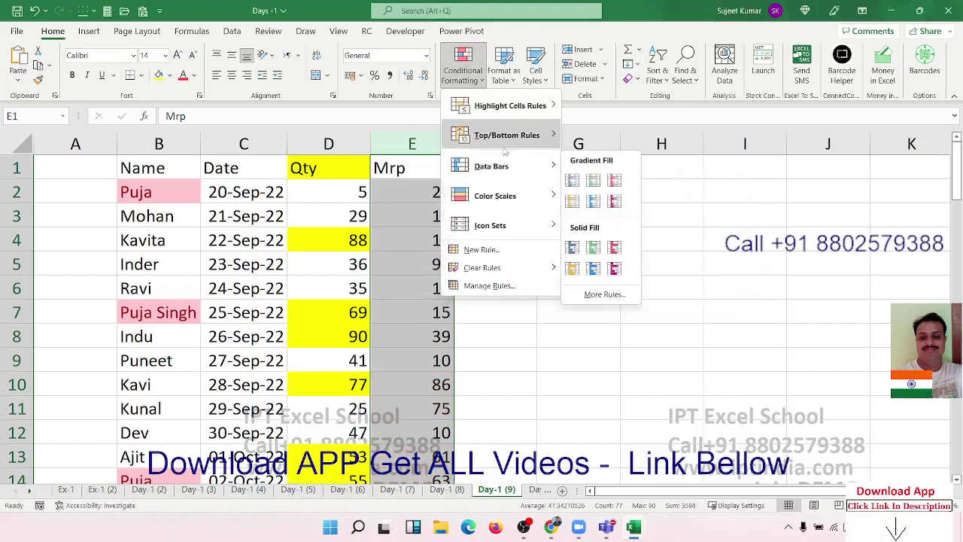
mouse_move(507, 136)
left_click(600, 283)
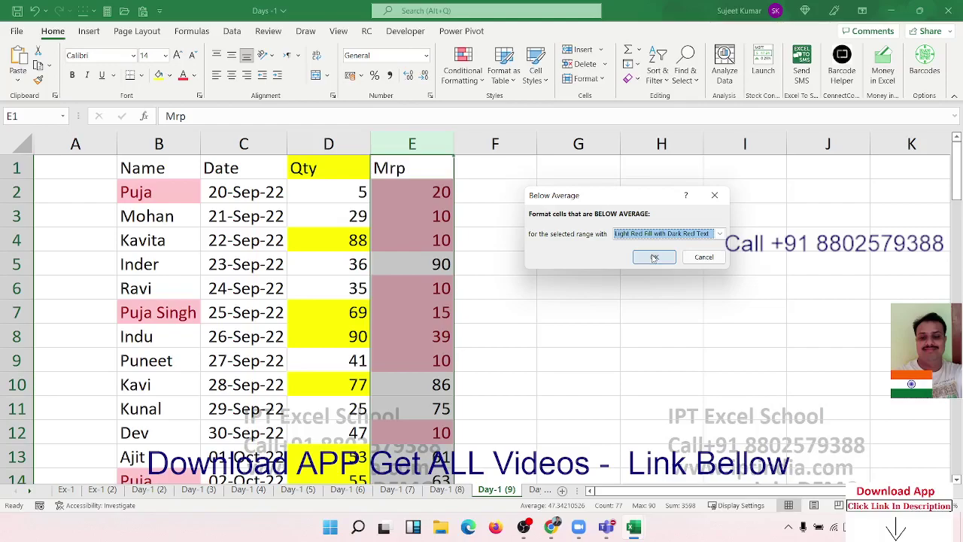
left_click(654, 257)
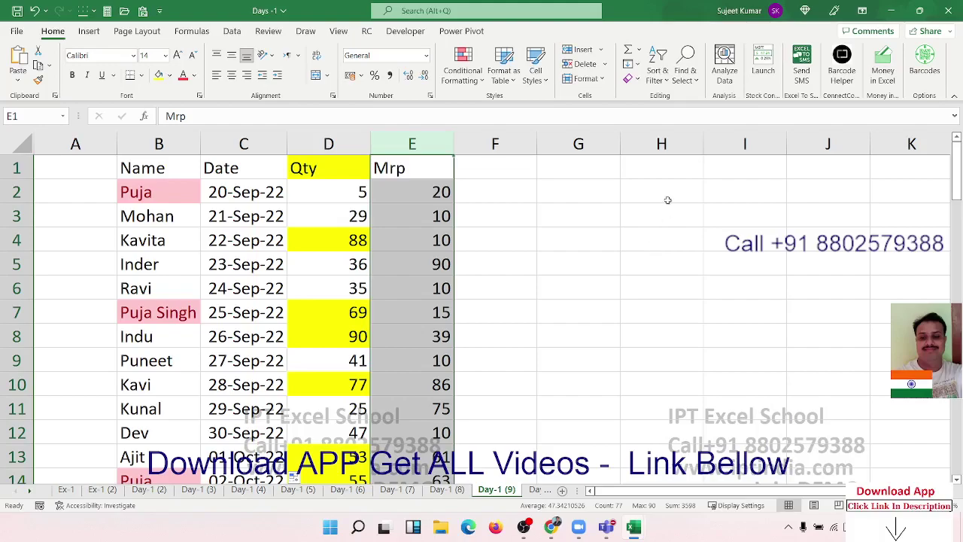
Dismiss the Conditional Formatting menu and enter 1 in cell H1.
left_click(467, 82)
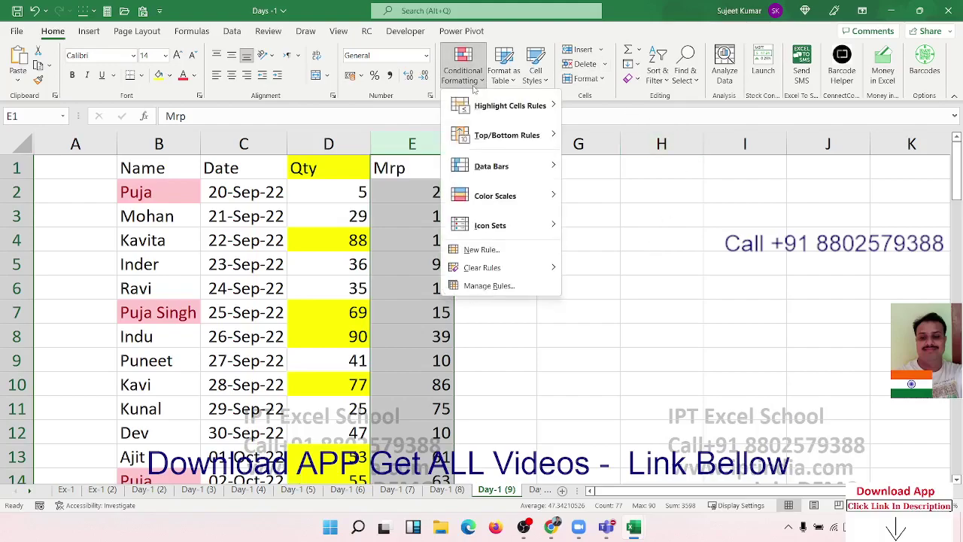
mouse_move(495, 162)
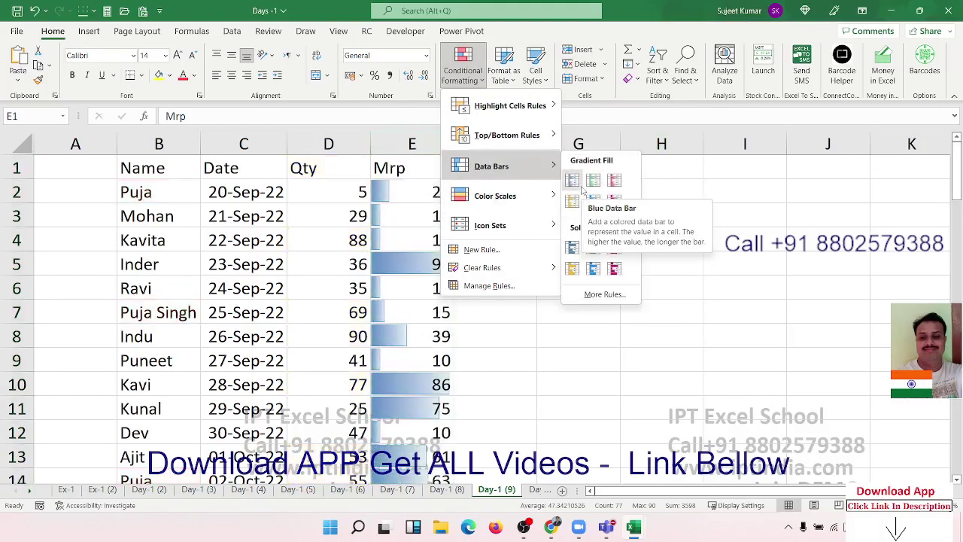
left_click(728, 163)
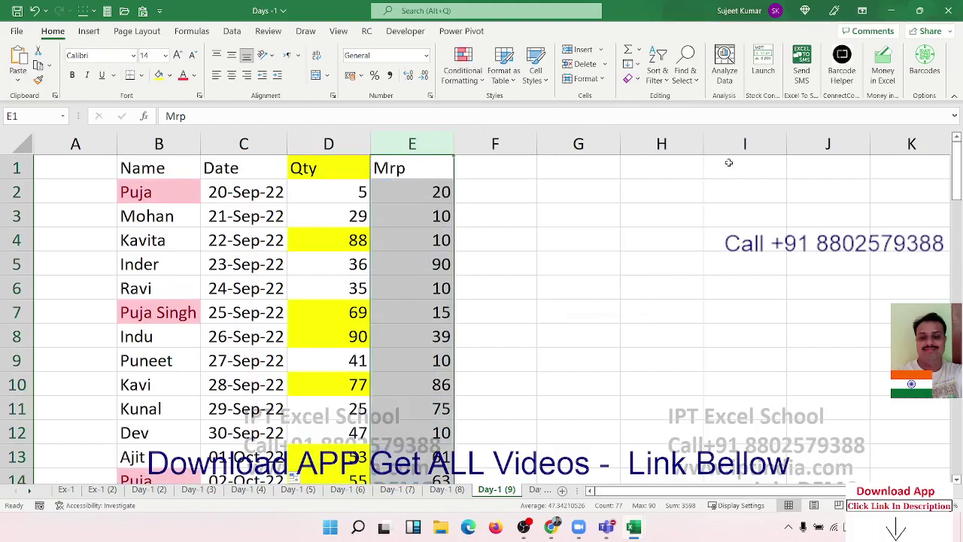
left_click(728, 164)
left_click(697, 166)
type("1")
key("Return")
Fill H2:H7 with 2 through 7, correcting H5 to 5, and select H1:H7.
type("2")
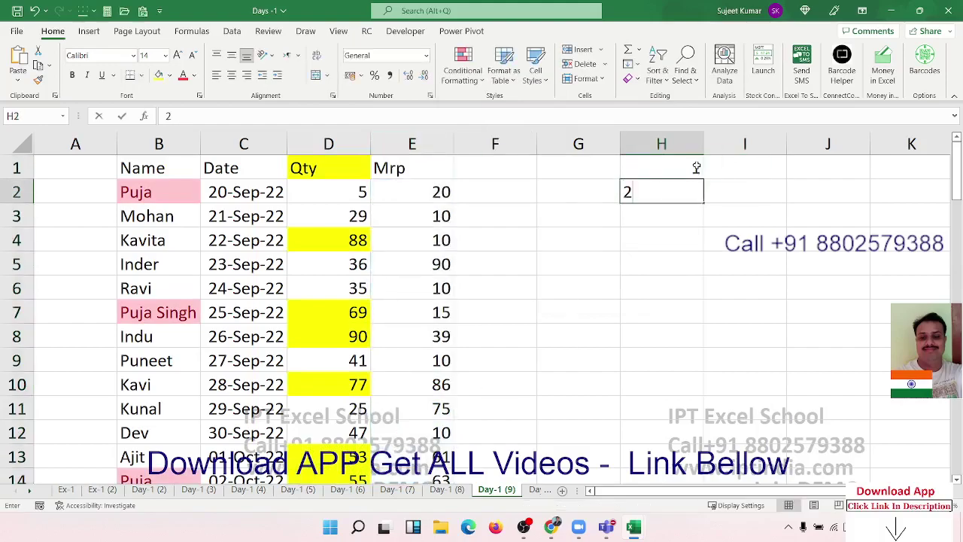
type(" 3 4")
key("Return")
type("54")
key("Return")
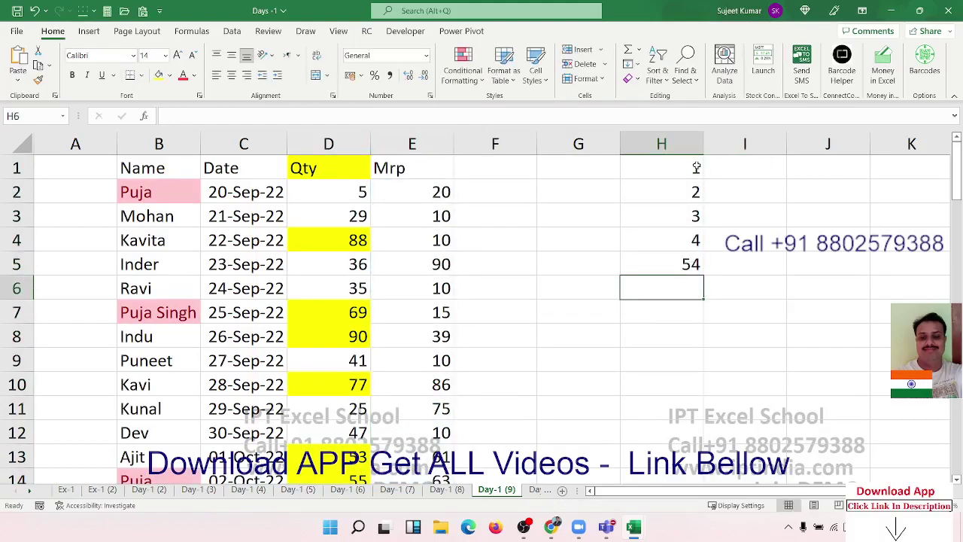
key("Up")
type("4")
key("Return")
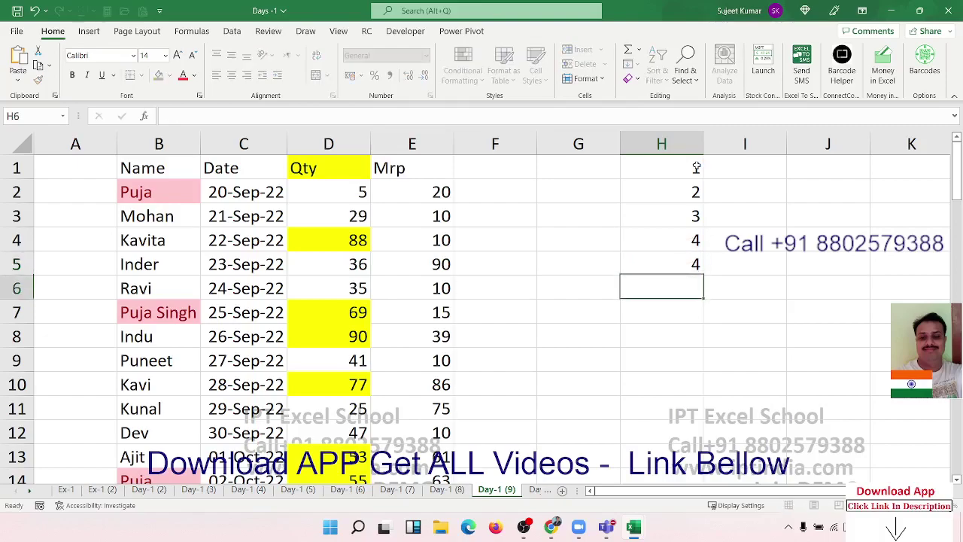
key("Up")
type("5")
key("Return")
type("6")
key("Return")
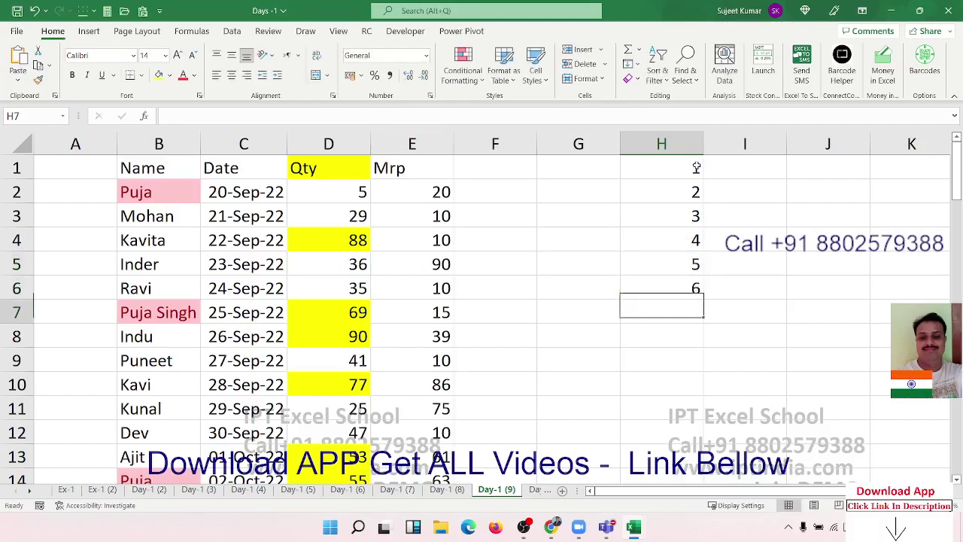
type("7")
key("Return")
left_click_drag(696, 168, 678, 316)
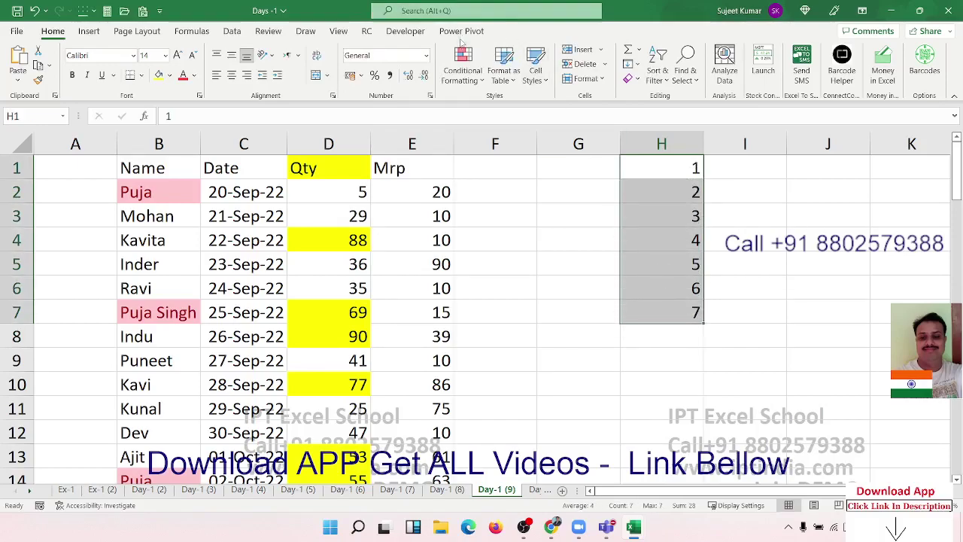
Try data bars on H1:H7, undo them, and apply the 3 Arrows (Colored) icon set.
left_click(454, 82)
mouse_move(485, 166)
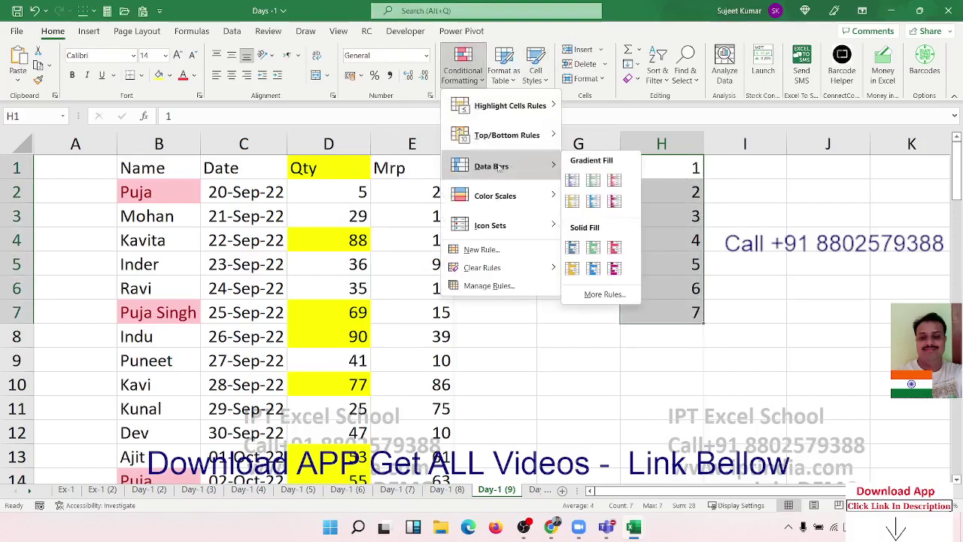
left_click(571, 183)
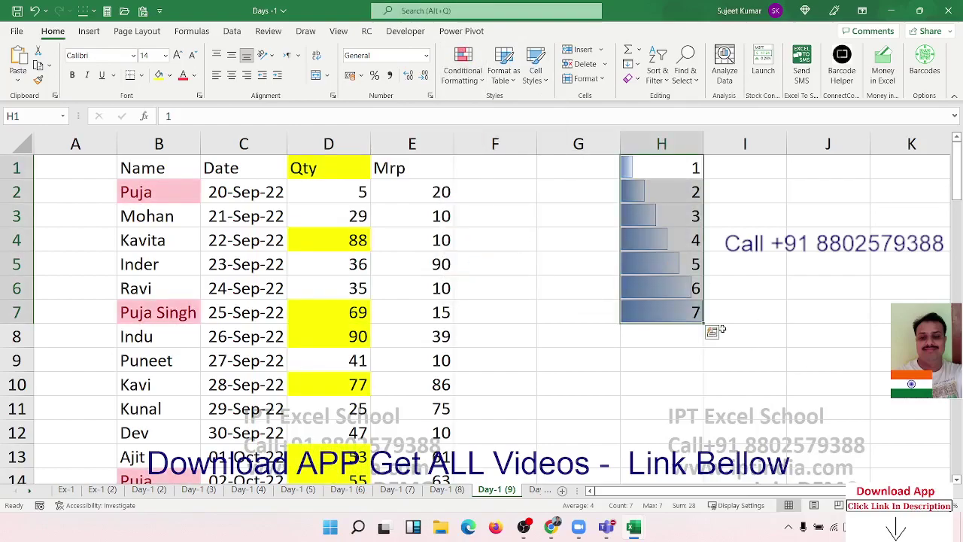
key("ctrl+z")
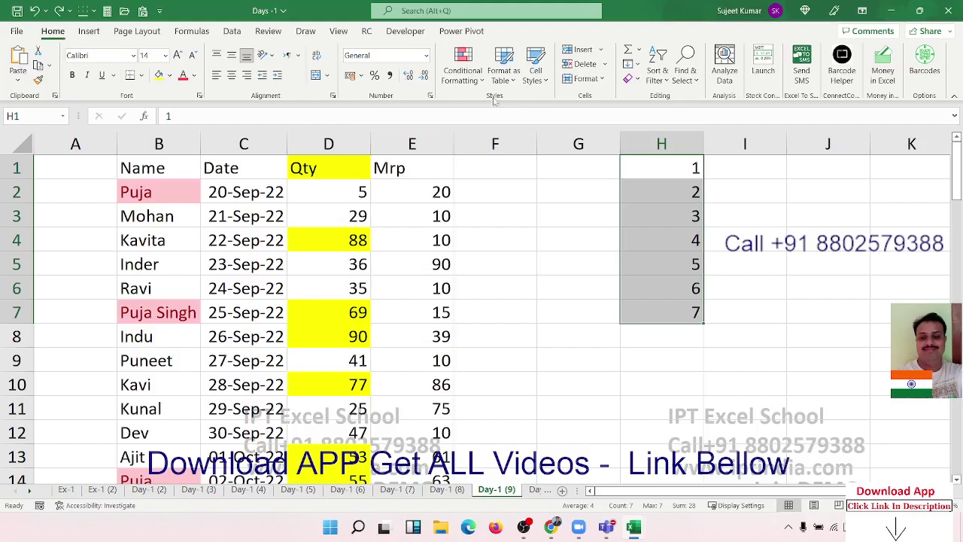
left_click(479, 83)
mouse_move(519, 194)
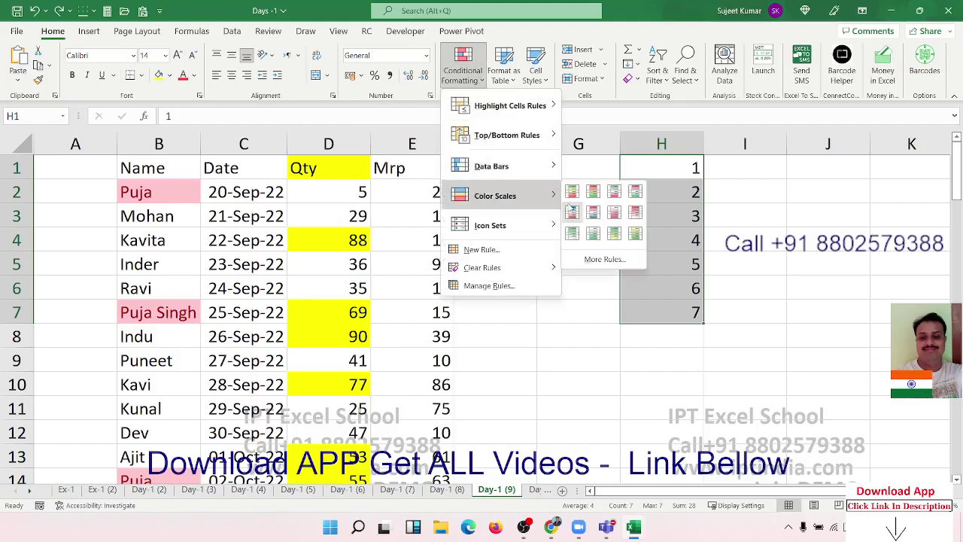
mouse_move(545, 226)
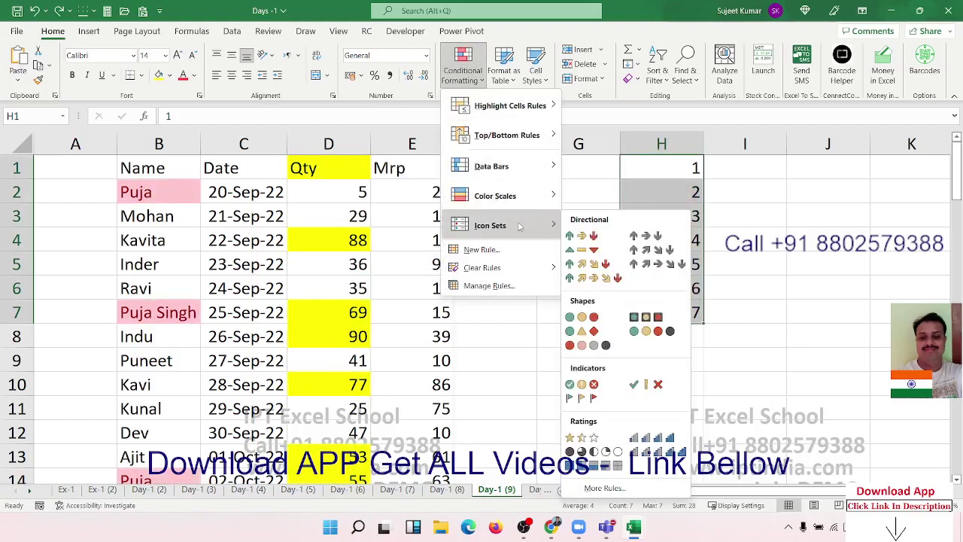
left_click(572, 238)
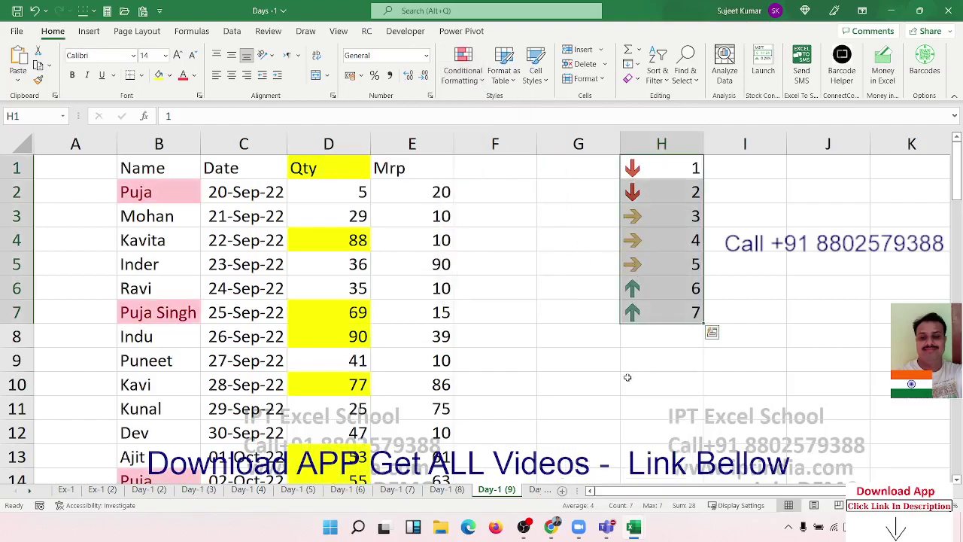
left_click(608, 361)
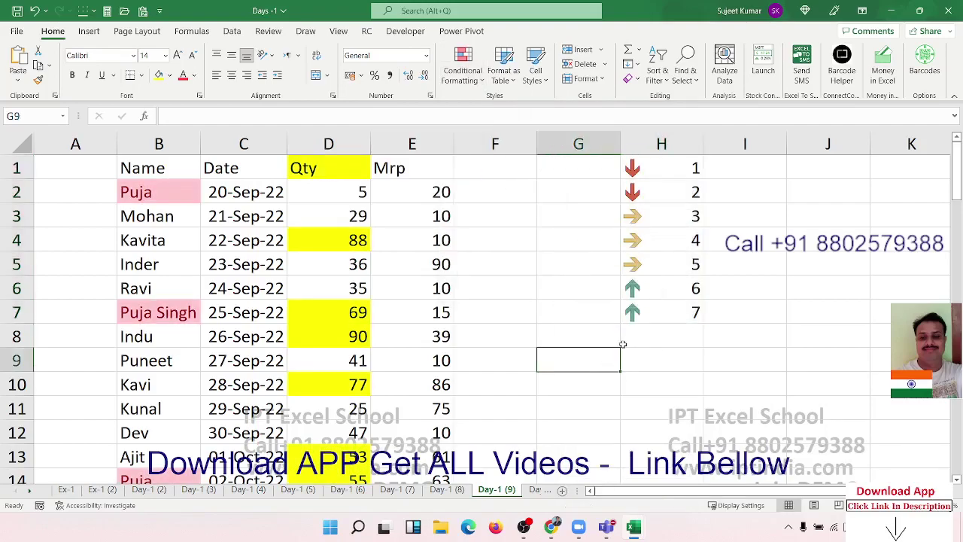
Enter labels Q1 and Q2 in G9:H9 with values 50 and 63 below.
type("Q1")
key("Tab")
type("Q")
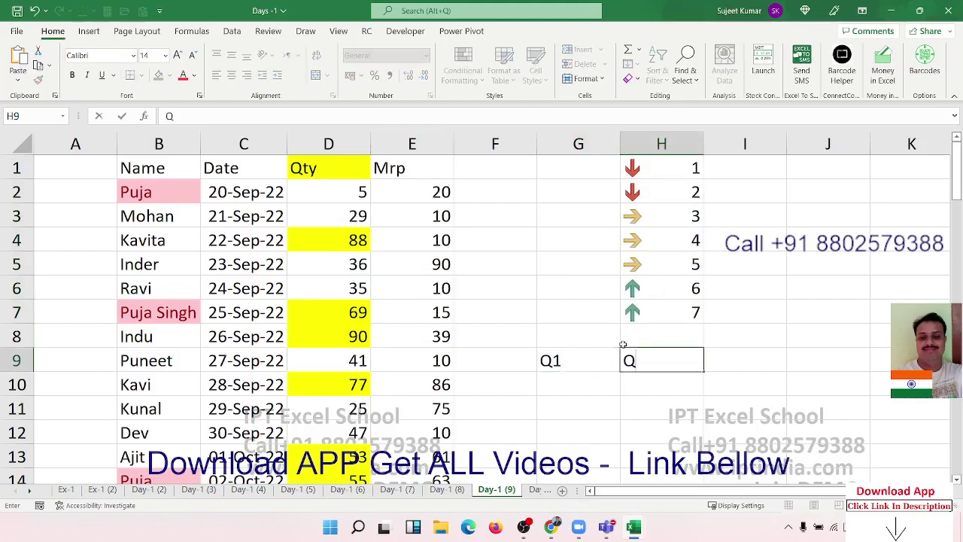
type("2")
key("Return")
type("50")
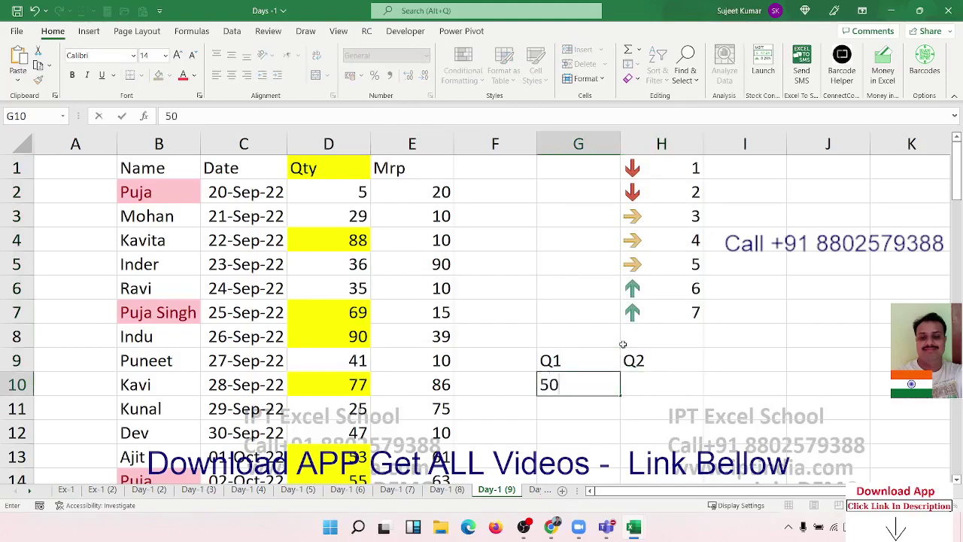
key("Right")
type("63")
key("Return")
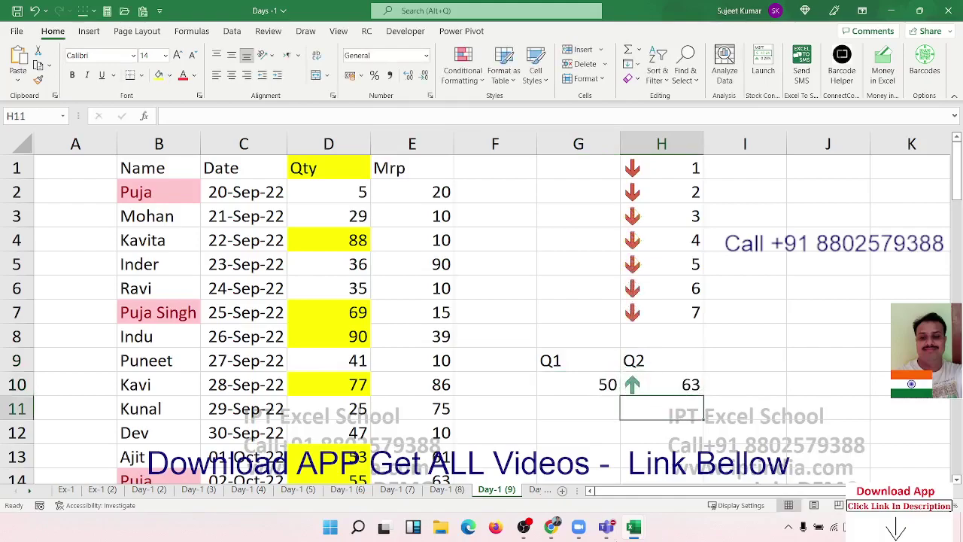
Browse the Day-1 (10) and Day-1 (11) sheets, then return to Day-1 (9).
left_click(536, 490)
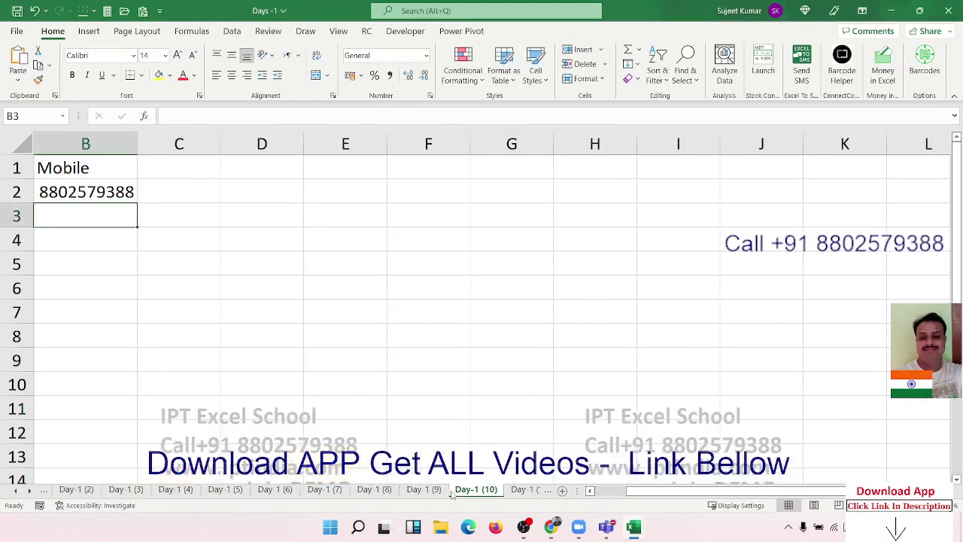
left_click(521, 490)
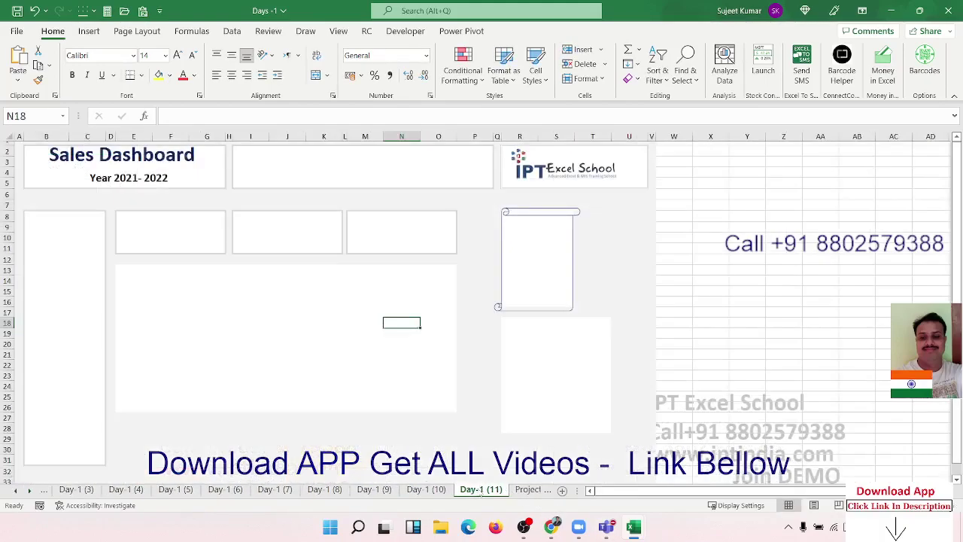
left_click(434, 490)
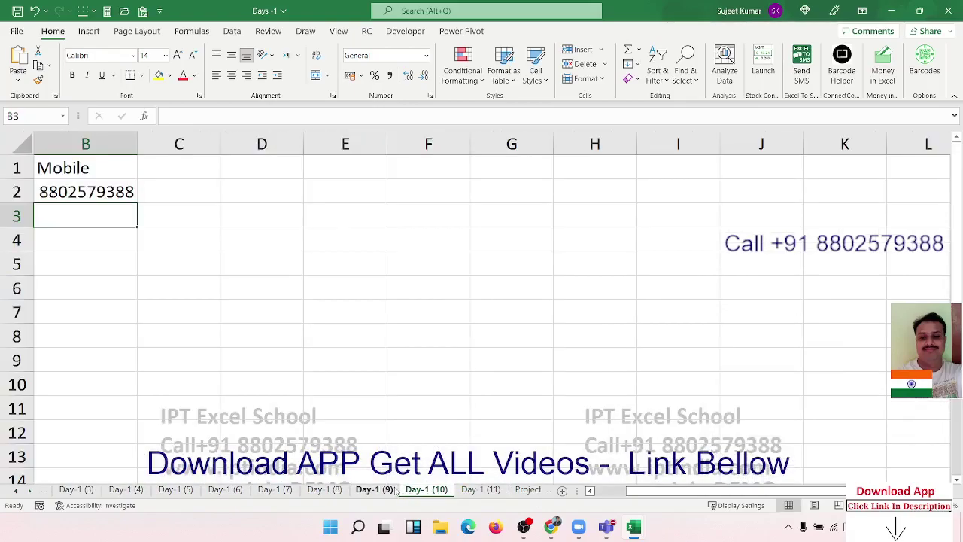
left_click(389, 490)
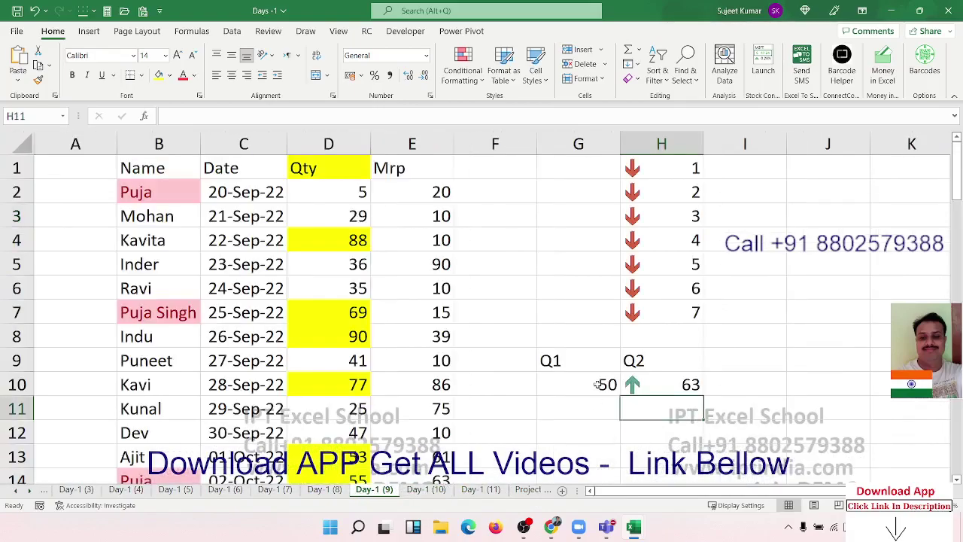
Apply the three-arrow icon set to the 50 and 63 values in G10:H10.
left_click_drag(597, 385, 655, 385)
left_click(471, 75)
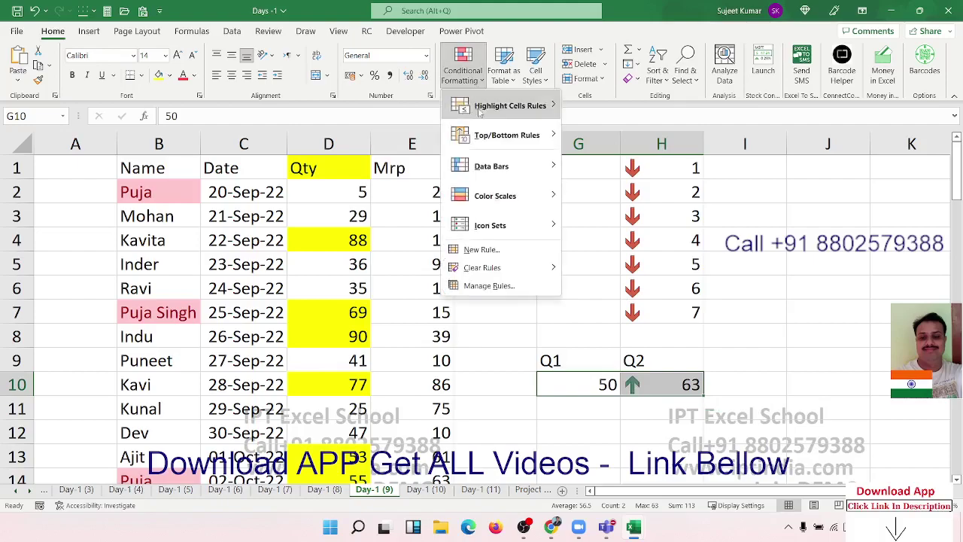
mouse_move(503, 226)
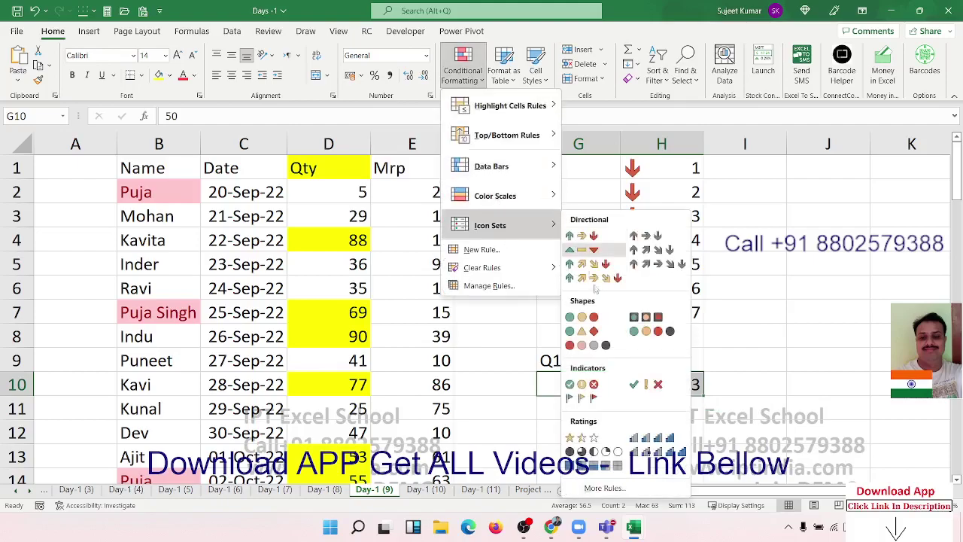
left_click(572, 236)
left_click(625, 418)
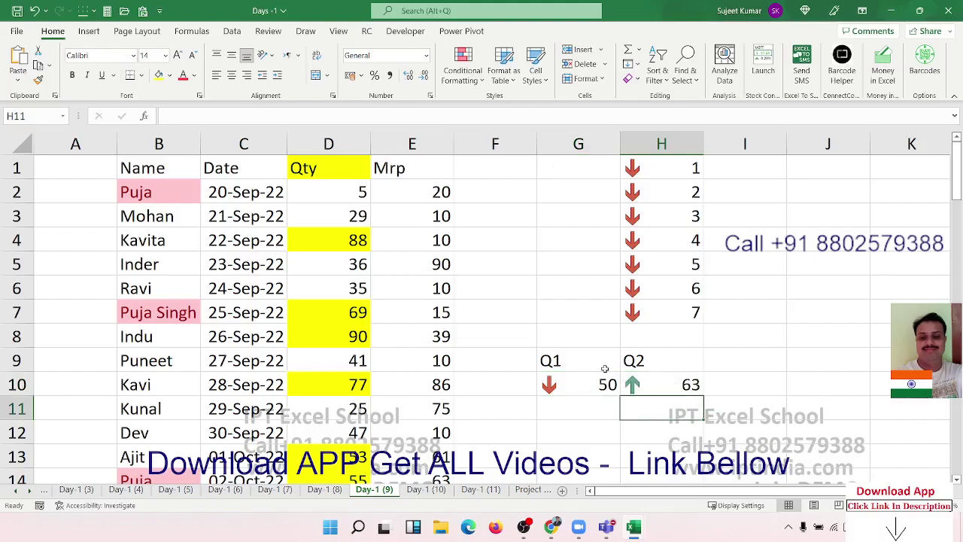
Switch to the Day-1 (10) sheet and select cell B3.
left_click(517, 344)
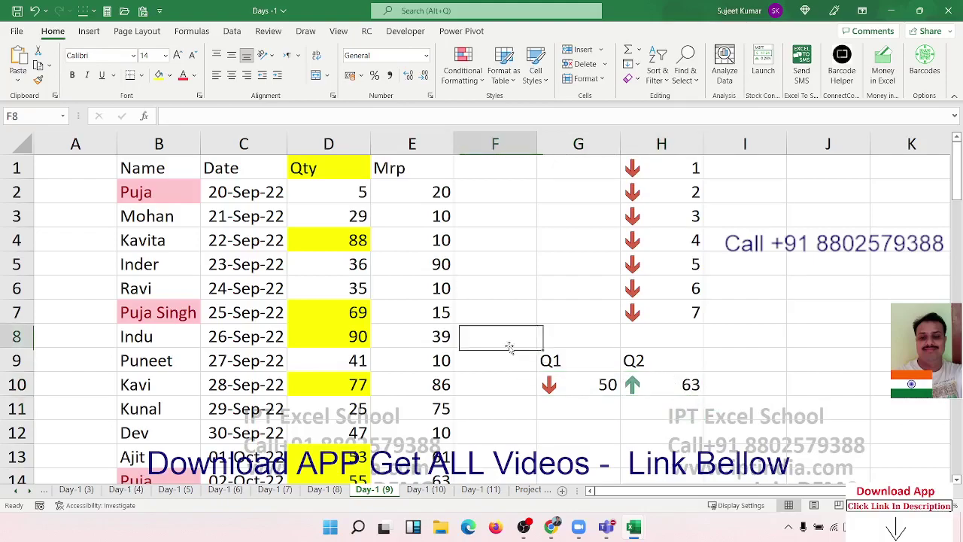
left_click(405, 247)
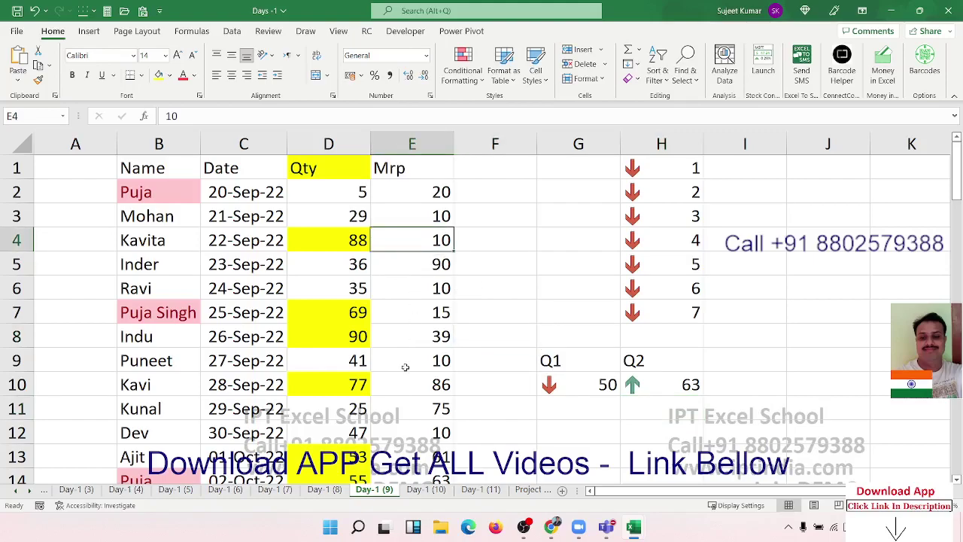
scroll(404, 366, "down", 3)
scroll(404, 365, "up", 3)
left_click(426, 490)
left_click(103, 193)
Delete column B along with its Mobile data.
left_click(103, 204)
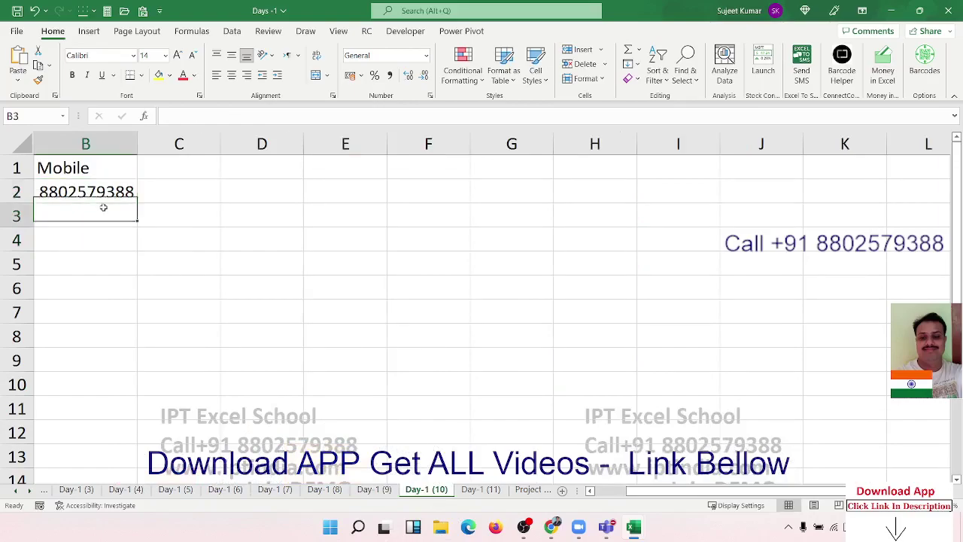
left_click(103, 188)
left_click(103, 167)
left_click(106, 144)
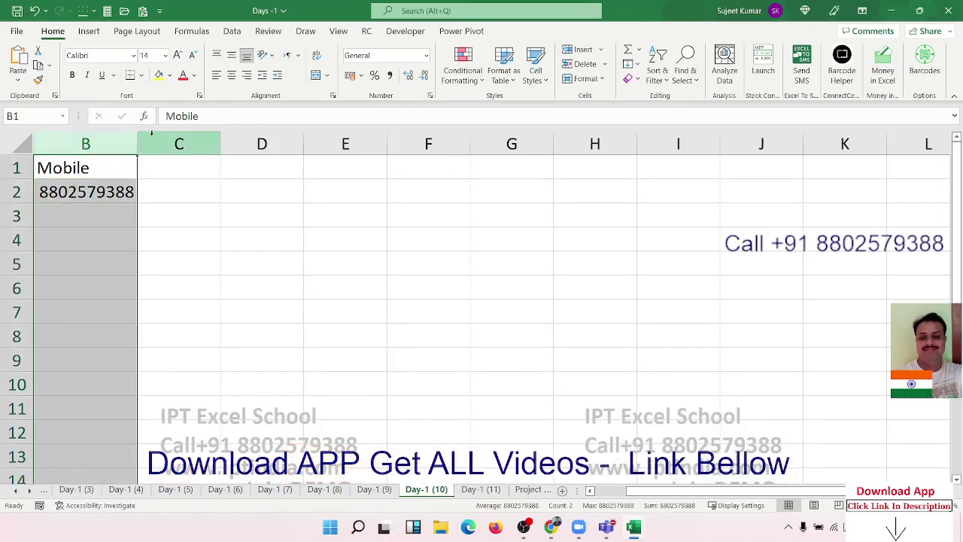
key("ctrl+minus")
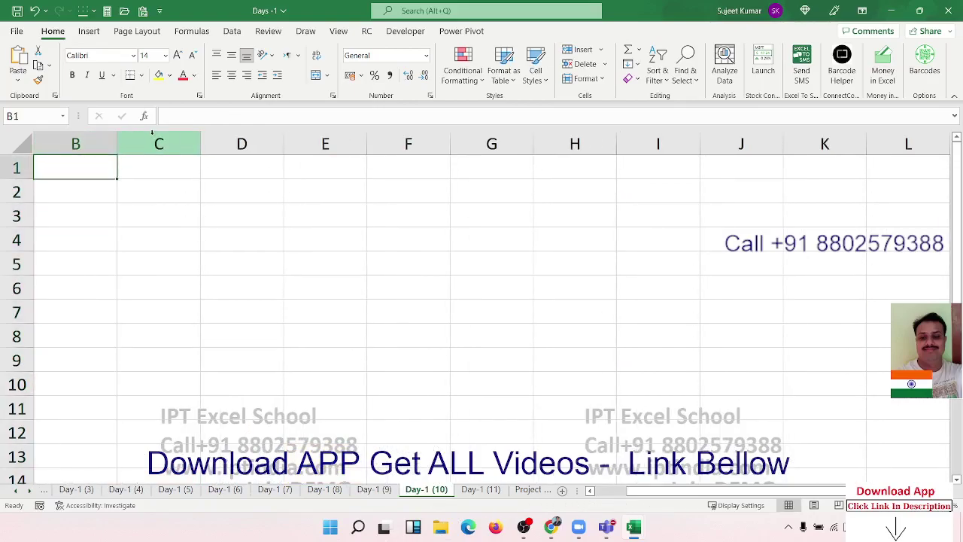
Enter A/c as the B1 header and discard trial entries 154 and SBI 115 in B2.
type("A/c")
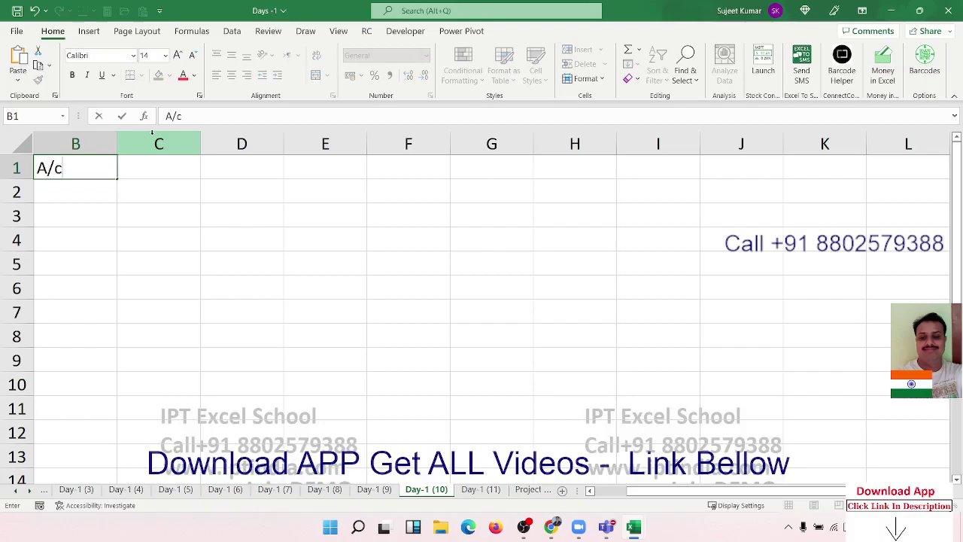
key("Return")
type("15")
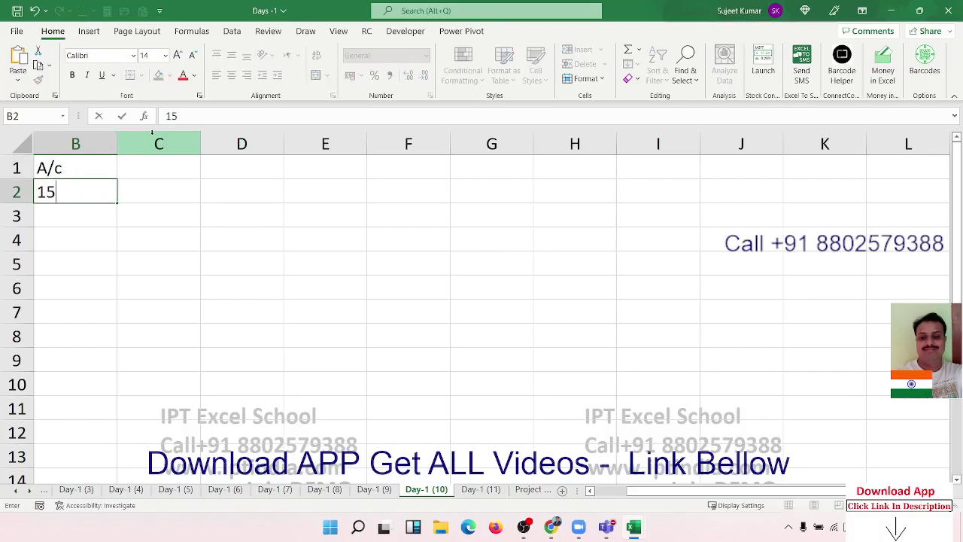
type("4")
key("Escape")
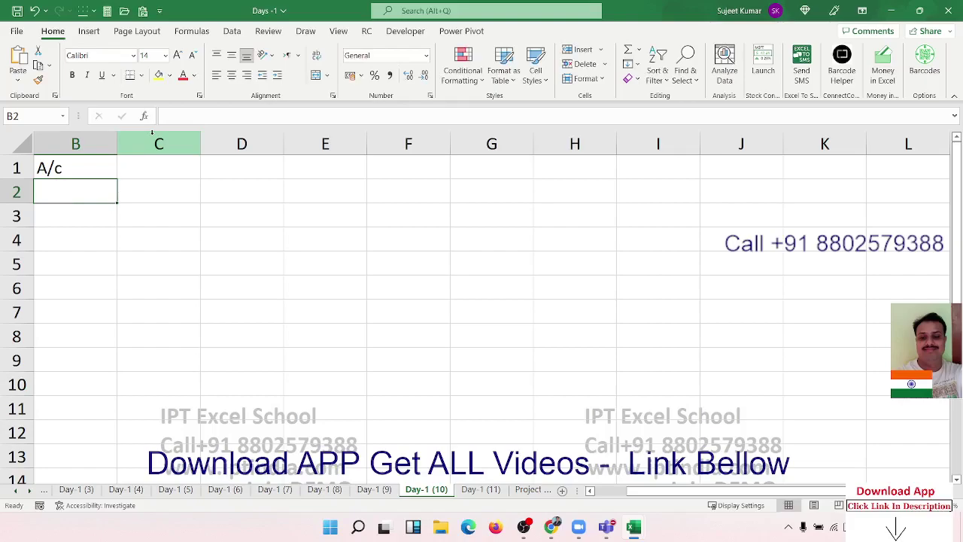
type("SBI 115")
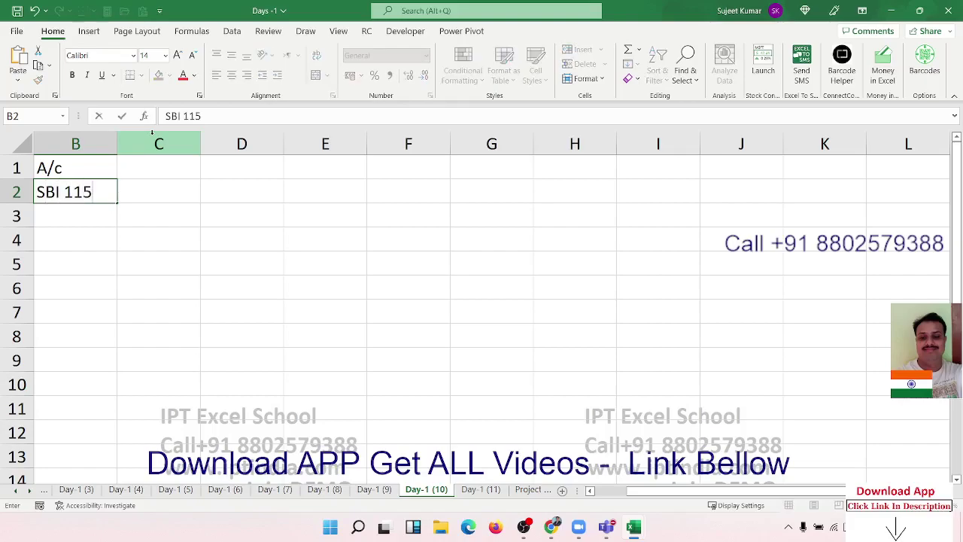
key("Escape")
Change the B1 header to Amt and clear the MRP 500 entry from B2.
key("Up")
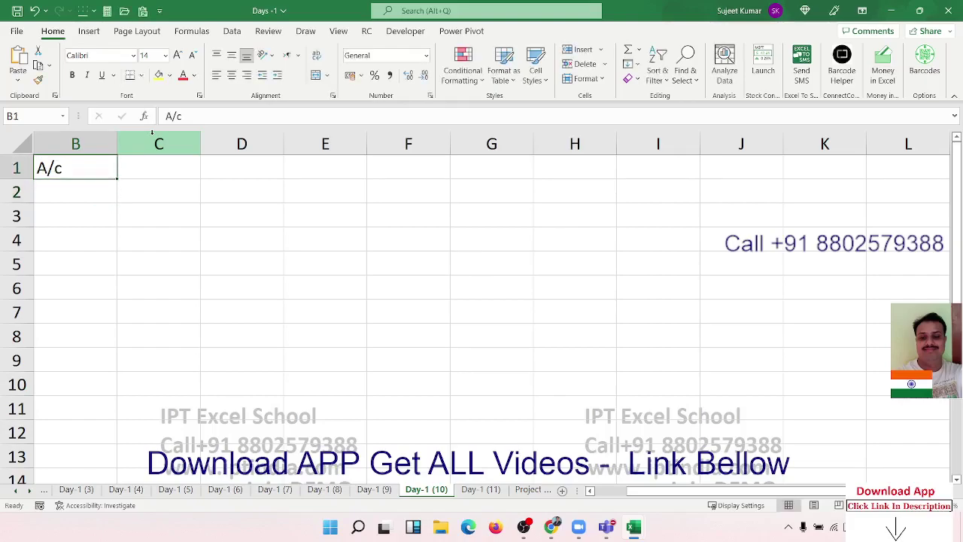
type("Amt")
key("Return")
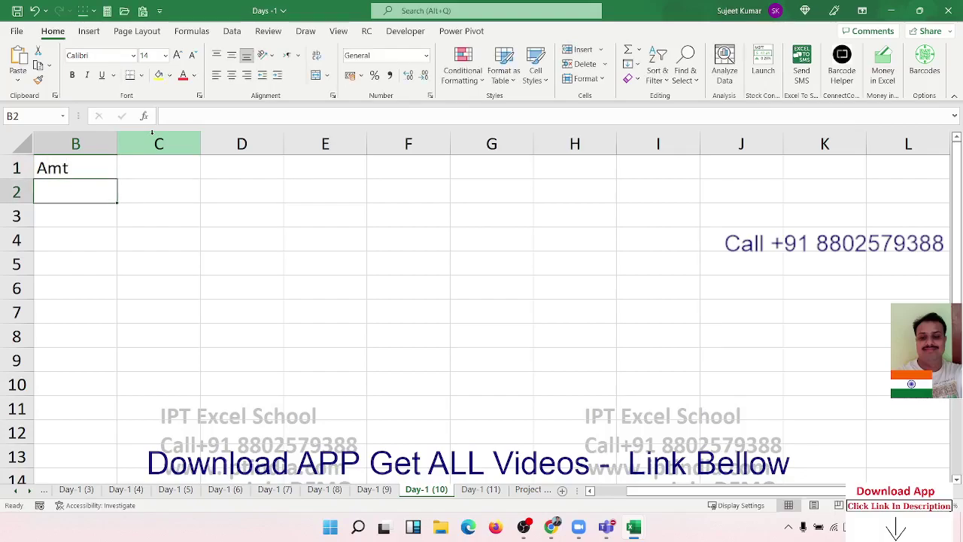
type("MRP 500")
key("Return")
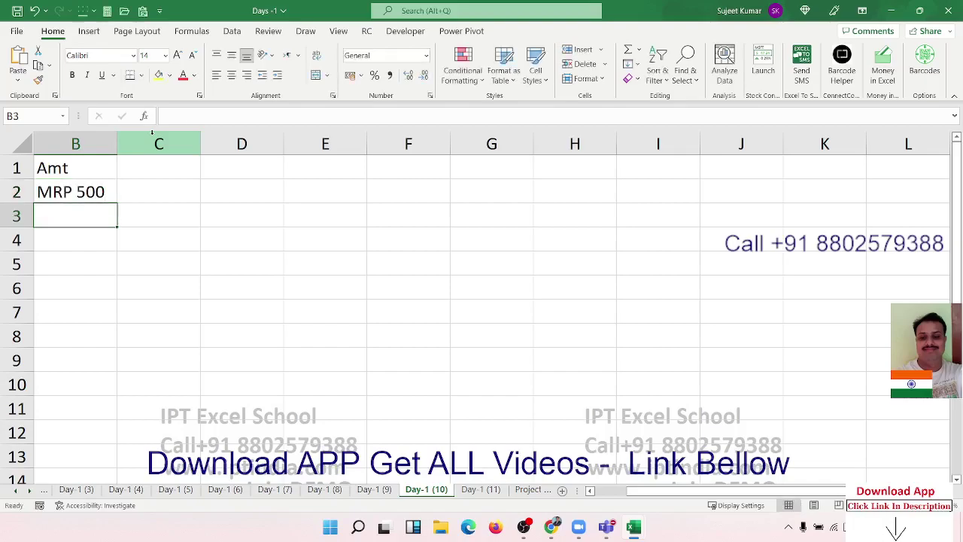
key("Up")
key("Delete")
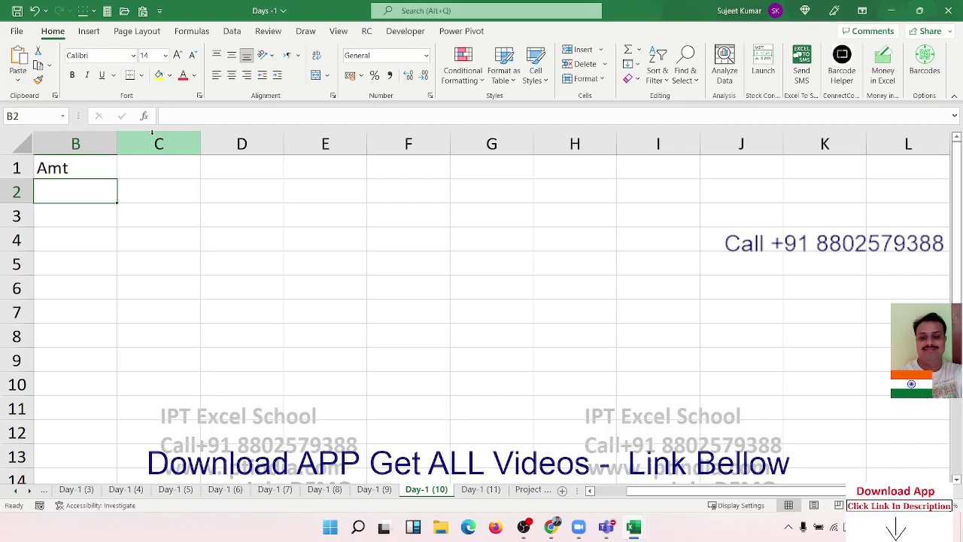
Enter 15 in B2 and the test formula =ISTEXT(B2) in C2, which shows FALSE.
type("15")
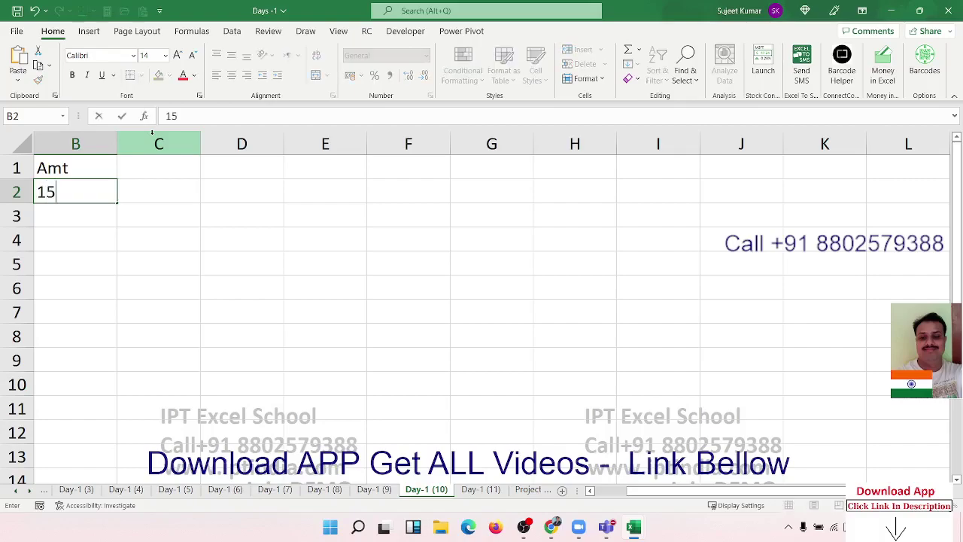
key("Tab")
type("=")
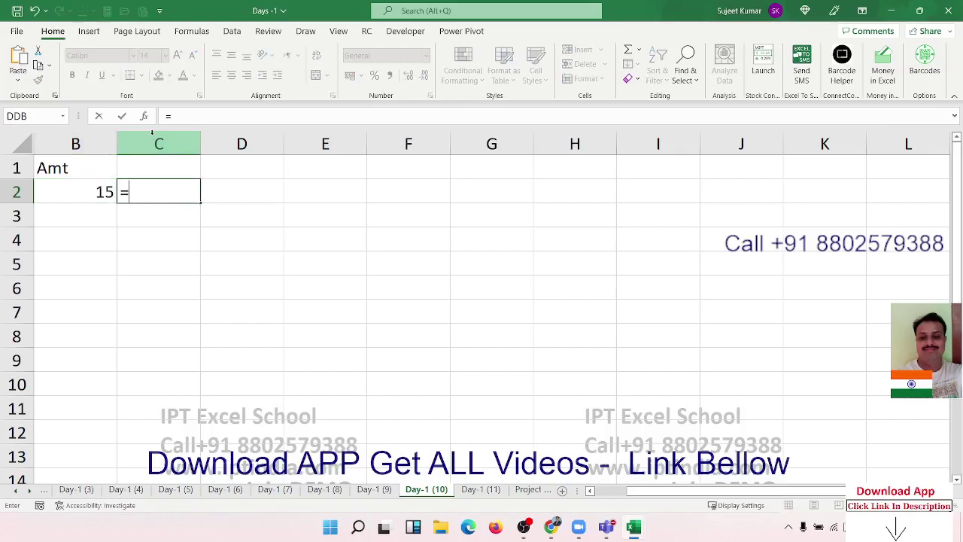
type("ist")
key("Tab")
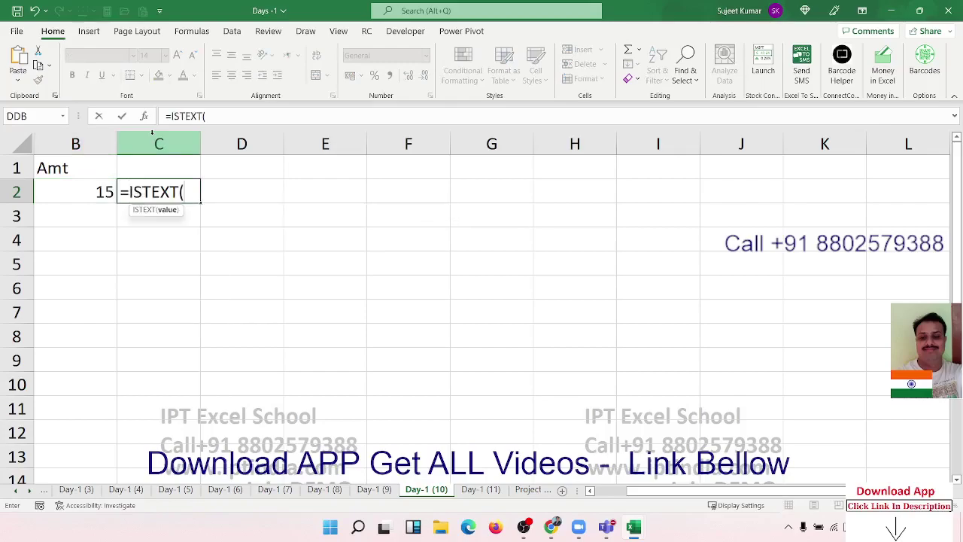
key("Left")
key("Return")
key("Up")
key("Left")
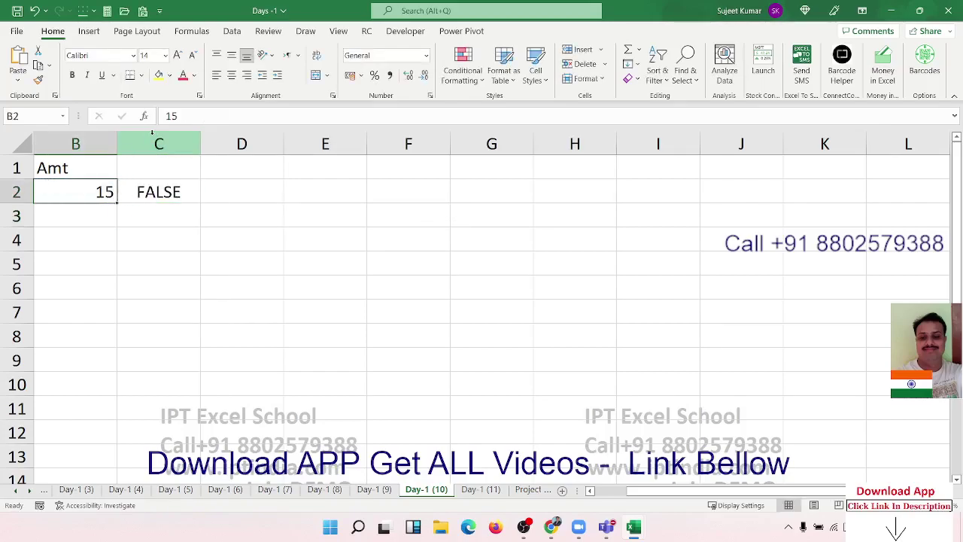
Replace B2 with asd so C2 shows TRUE, then clear the ISTEXT formula from C2.
type("asd")
key("Return")
key("Up")
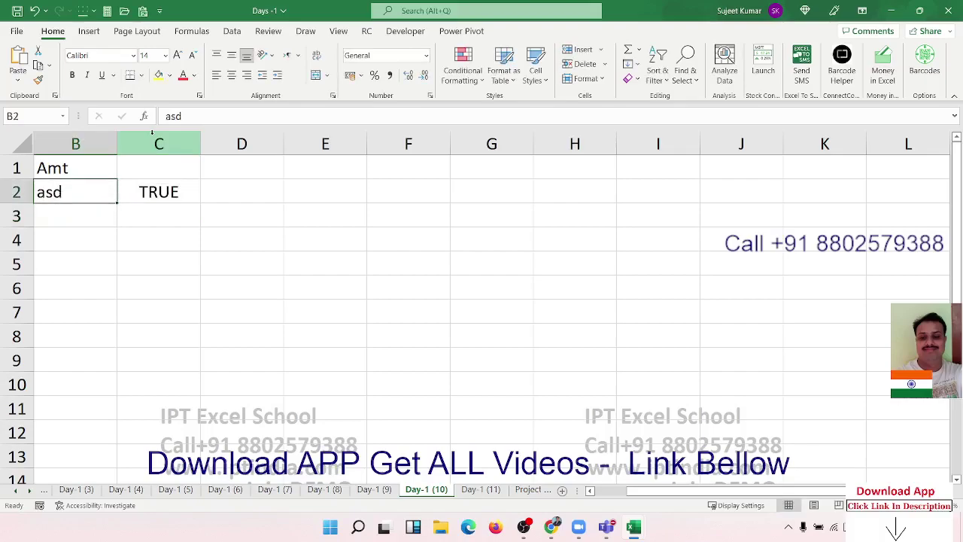
key("Right")
key("Delete")
key("ctrl+z")
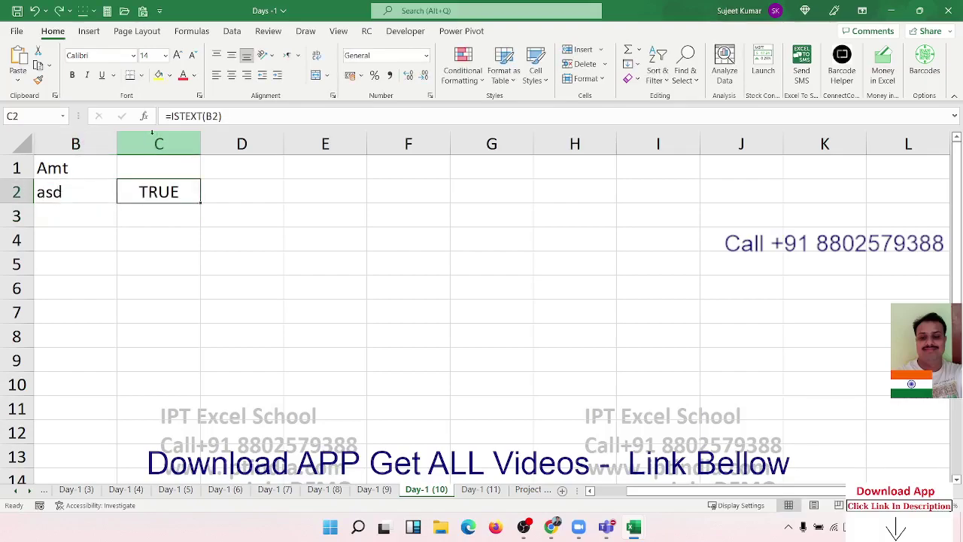
left_click_drag(222, 116, 165, 115)
left_click(98, 116)
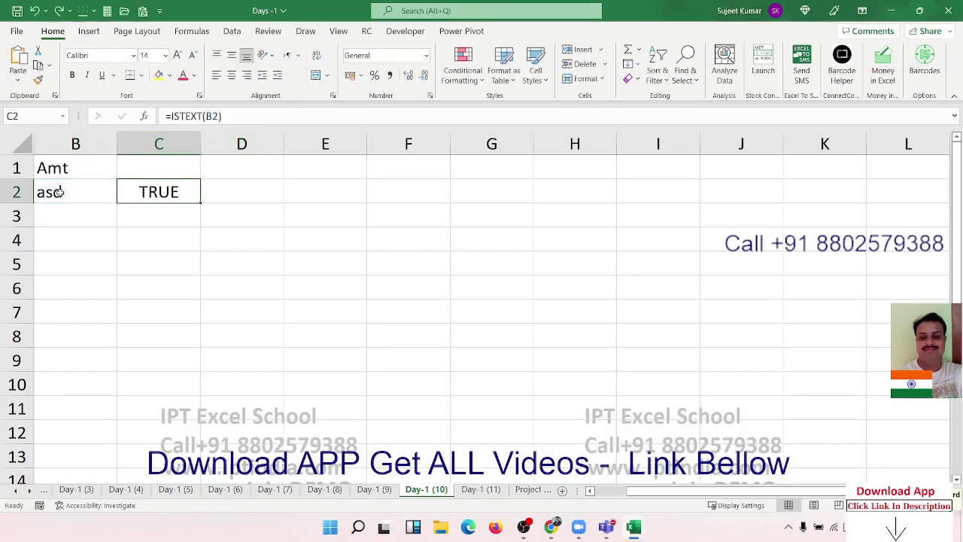
left_click(115, 193)
left_click(127, 196)
key("Delete")
Give B2 a formula-based conditional format rule, =ISTEXT(B2), with a yellow fill.
left_click(106, 192)
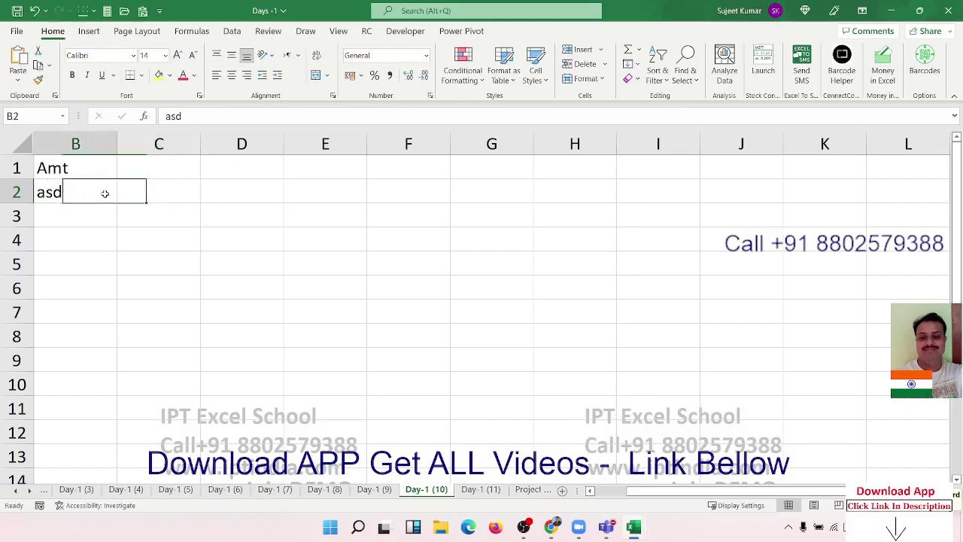
left_click(468, 79)
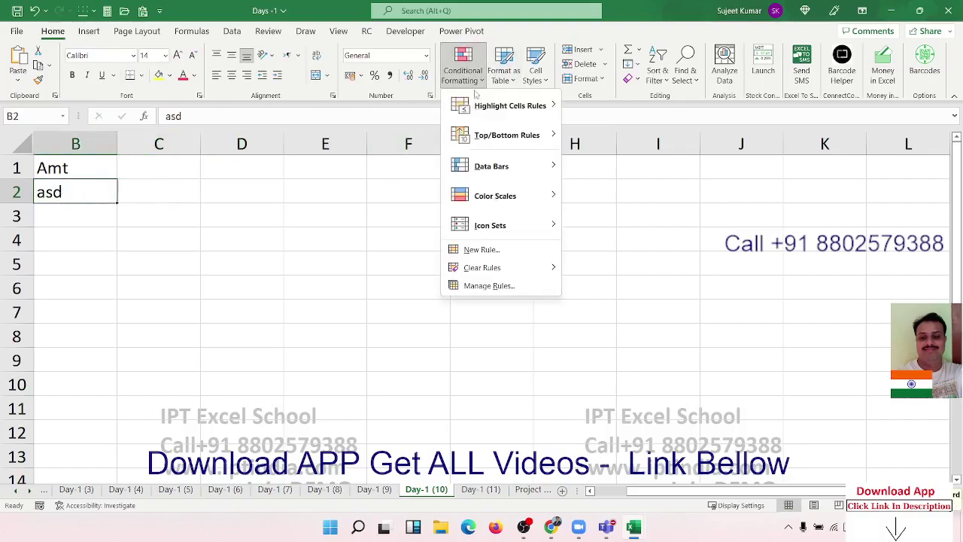
left_click(476, 249)
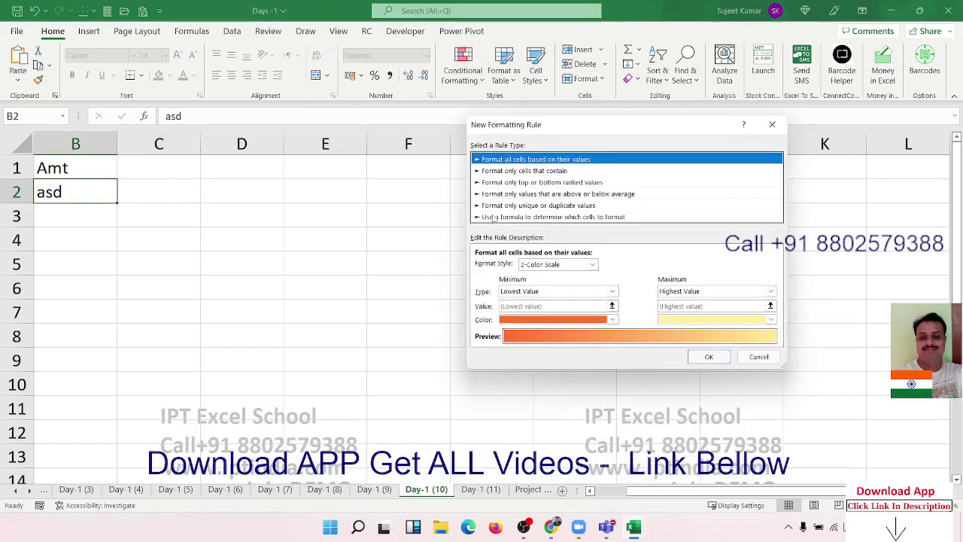
left_click(494, 217)
left_click(485, 265)
type("=ISTEXT(B2)")
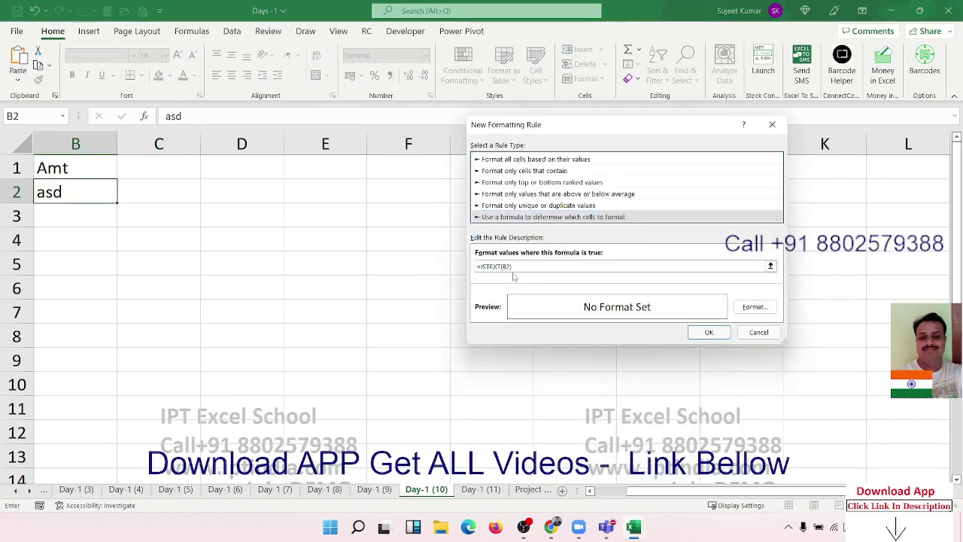
left_click(755, 307)
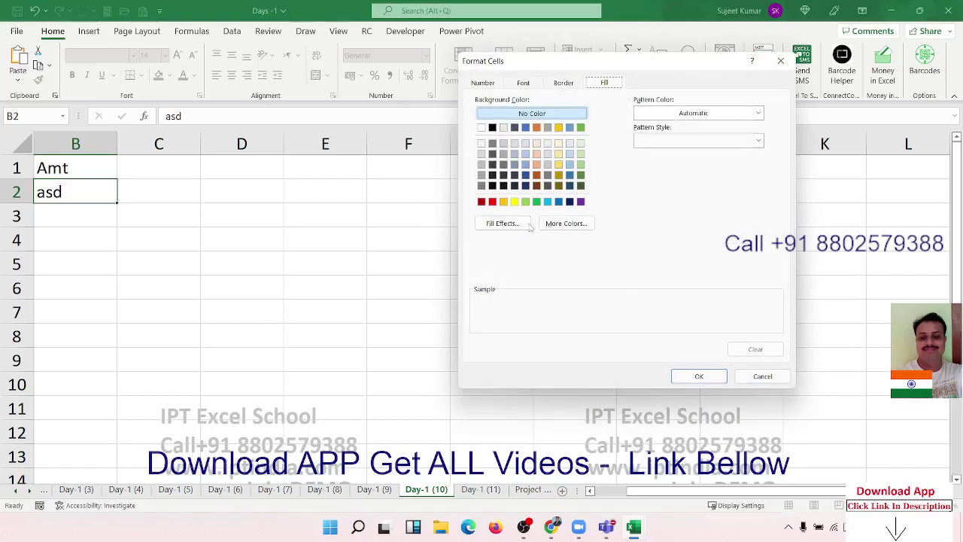
left_click(514, 201)
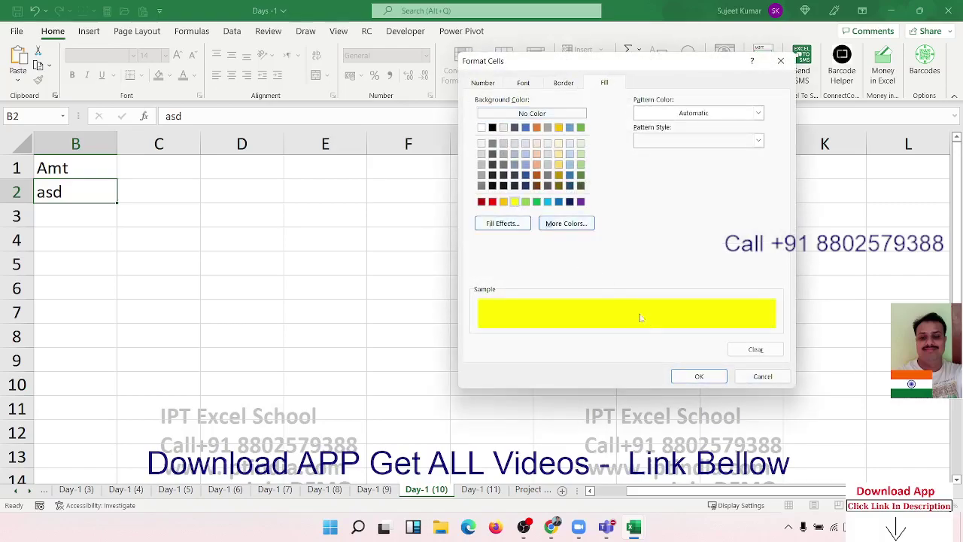
left_click(703, 377)
left_click(708, 333)
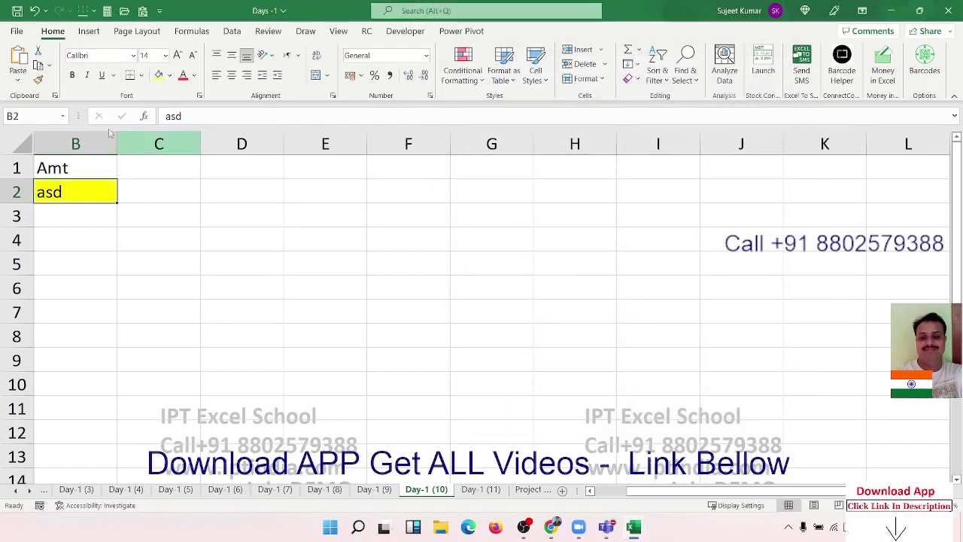
Paint the rule down B2:B13, then test with 152 in B4 and sad in B5.
left_click(37, 79)
left_click_drag(75, 197, 71, 458)
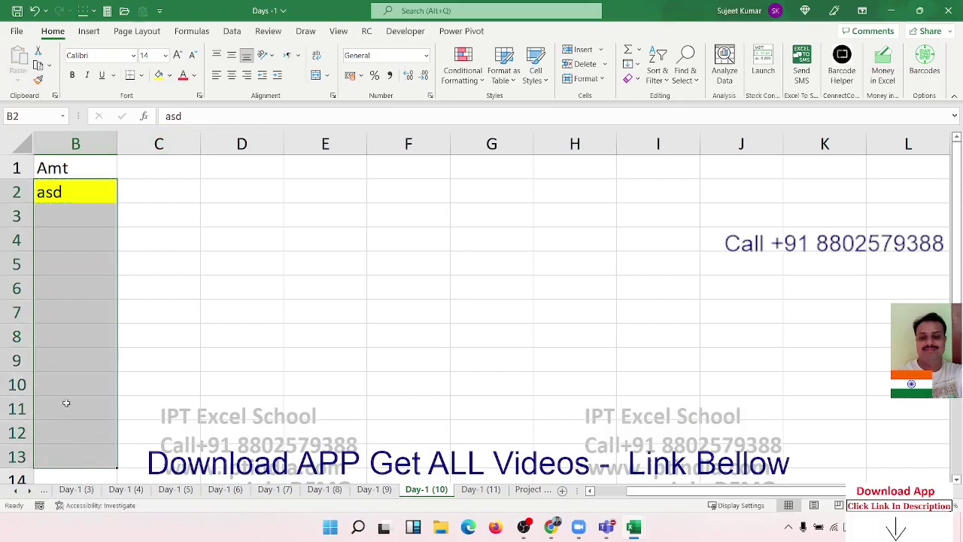
left_click(75, 230)
type("152")
key("Return")
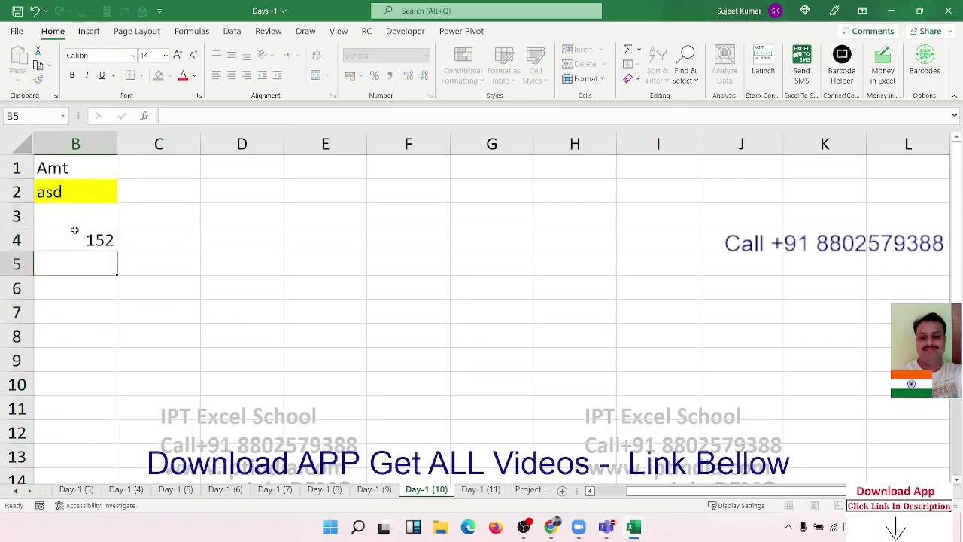
type("sad")
key("Return")
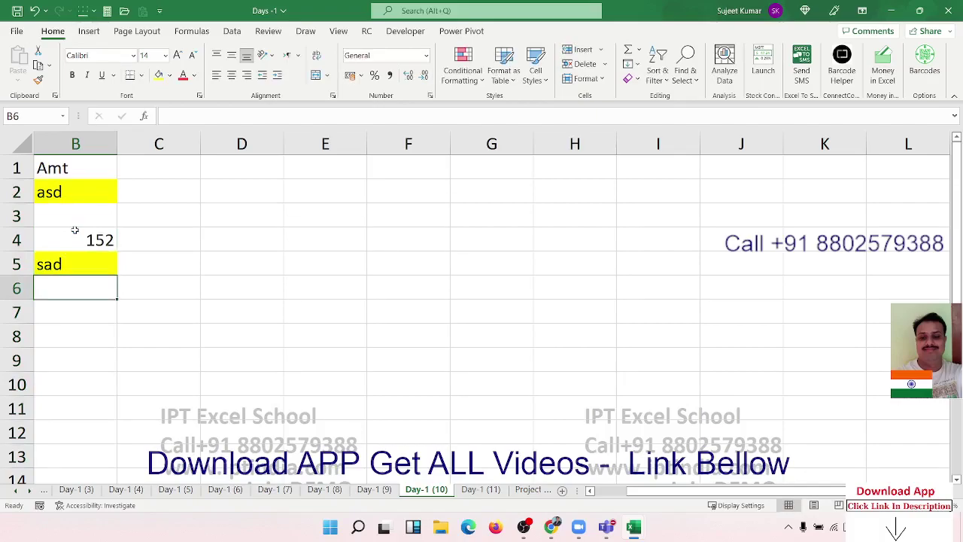
key("Up")
key("Down")
key("Down")
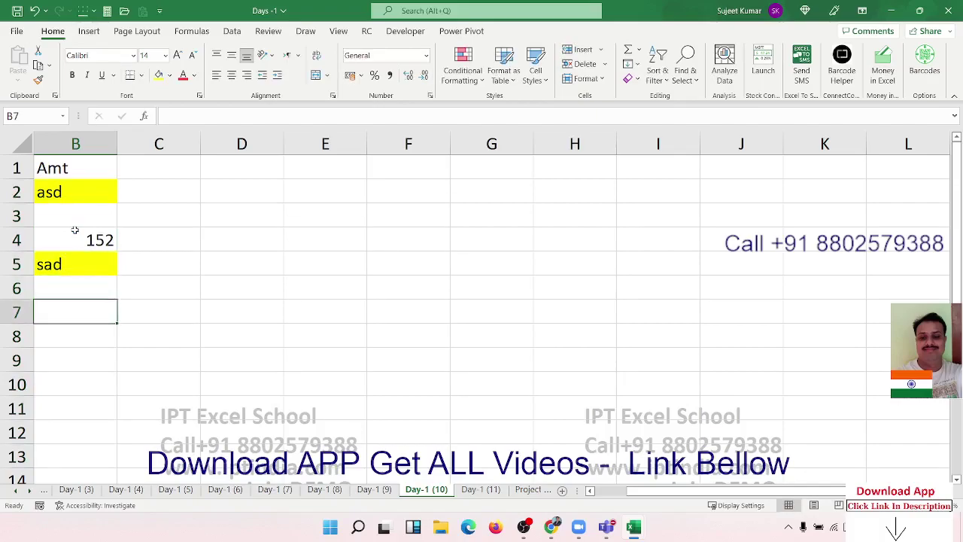
Go to the Day-1 (11) Sales Dashboard sheet and inspect its layout and shapes.
left_click(253, 289)
left_click(481, 490)
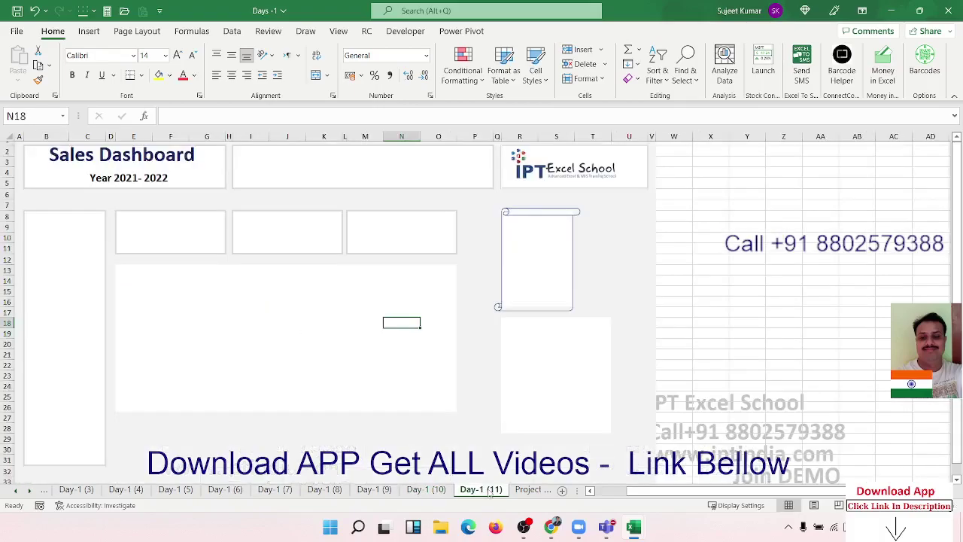
left_click(441, 490)
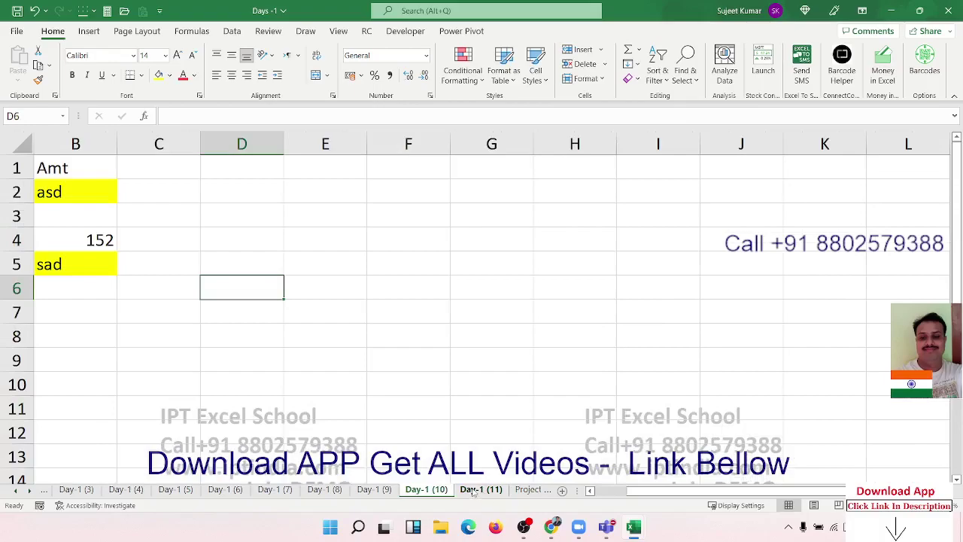
left_click(474, 490)
left_click(335, 292)
scroll(339, 296, "down", 10)
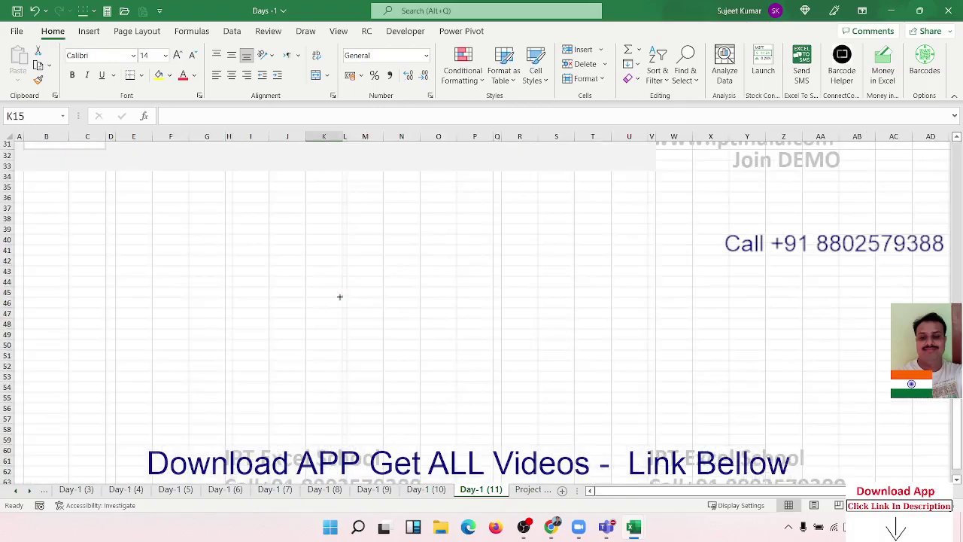
scroll(357, 313, "up", 10)
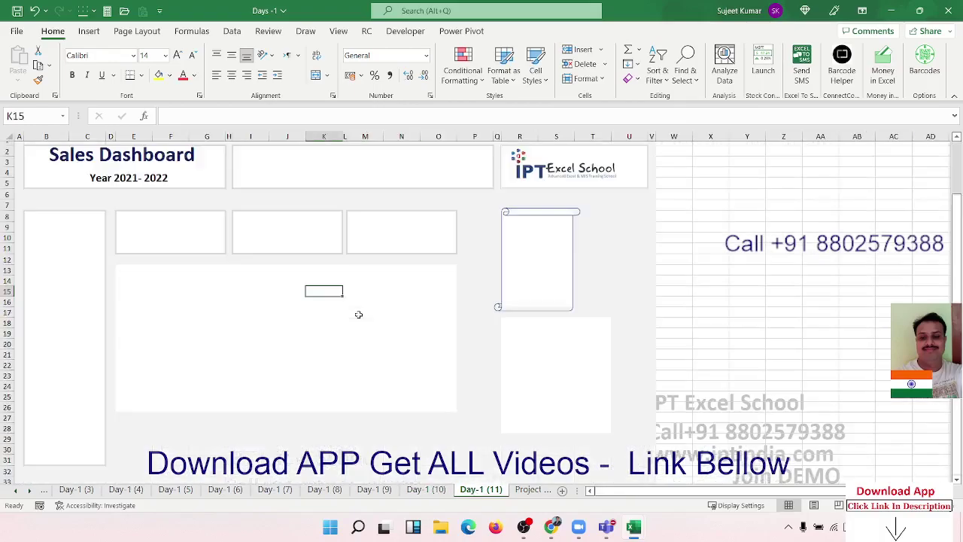
left_click(572, 240)
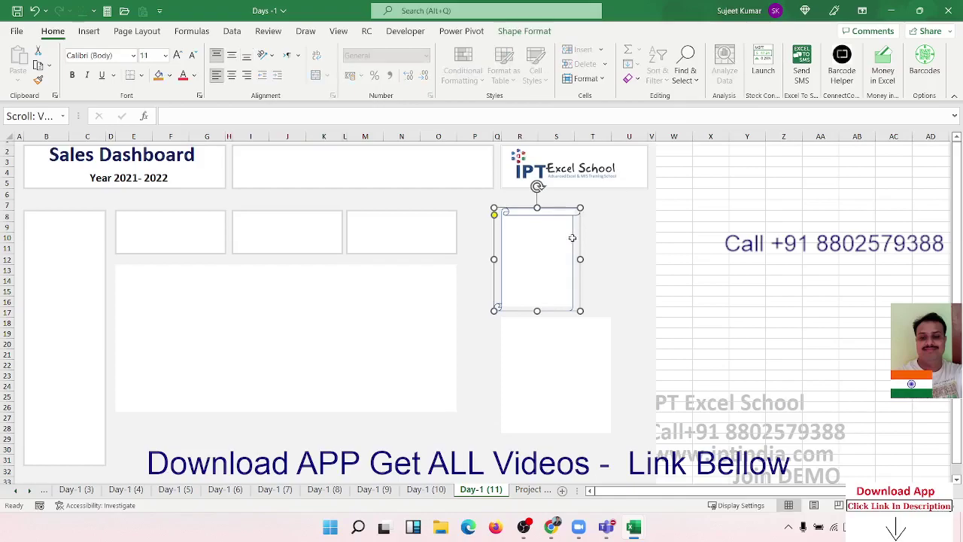
key("Escape")
Delete columns A:V with their dashboard shapes, then delete the leftover IPT logo picture.
left_click(629, 136)
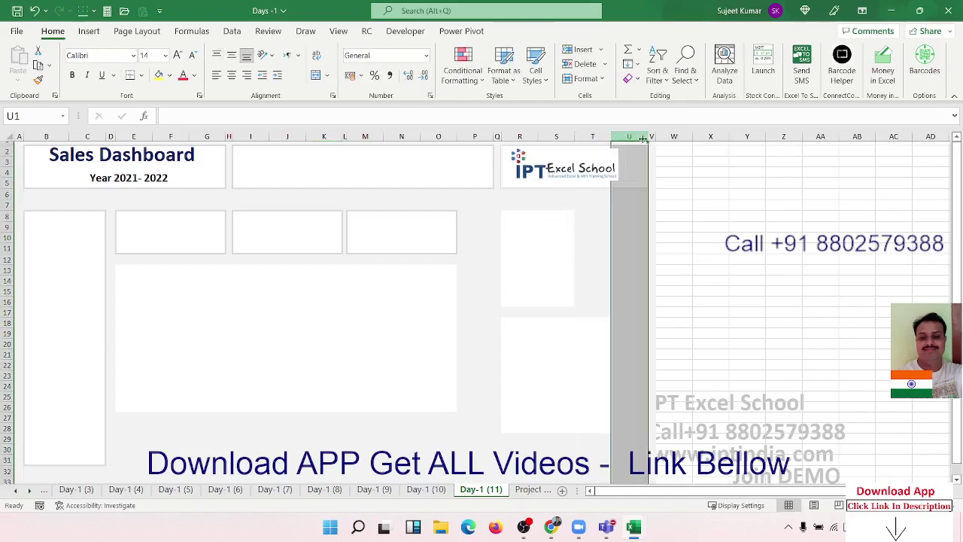
left_click_drag(652, 136, 4, 137)
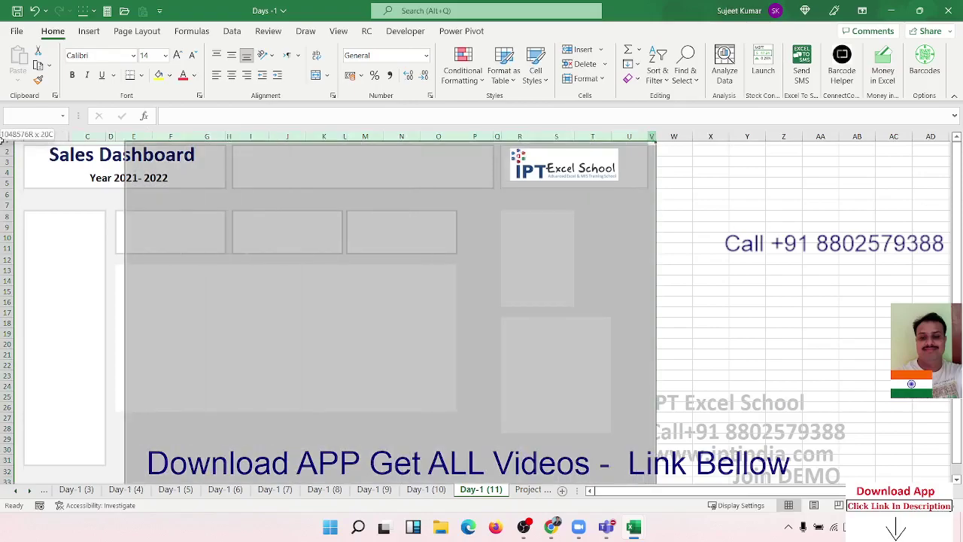
key("ctrl+minus")
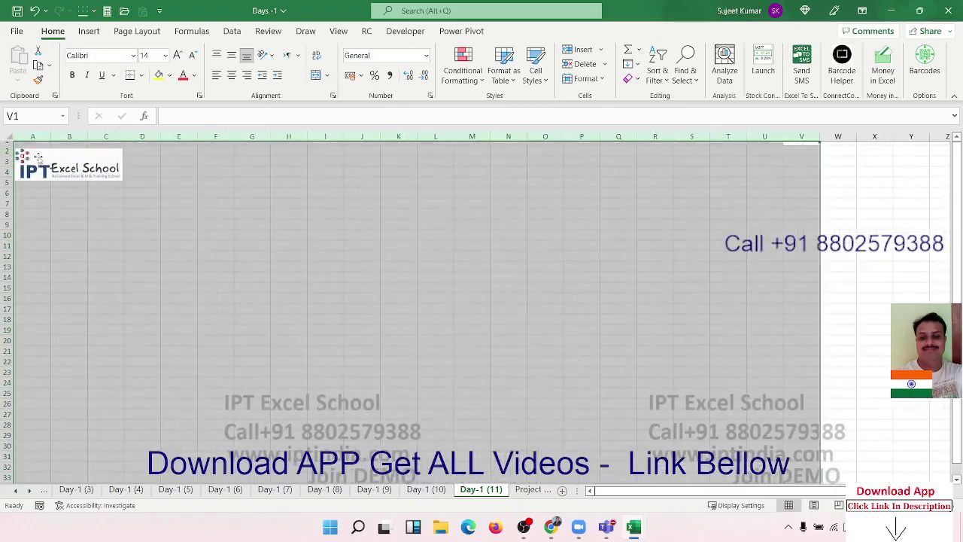
left_click(38, 158)
key("Delete")
left_click(51, 171)
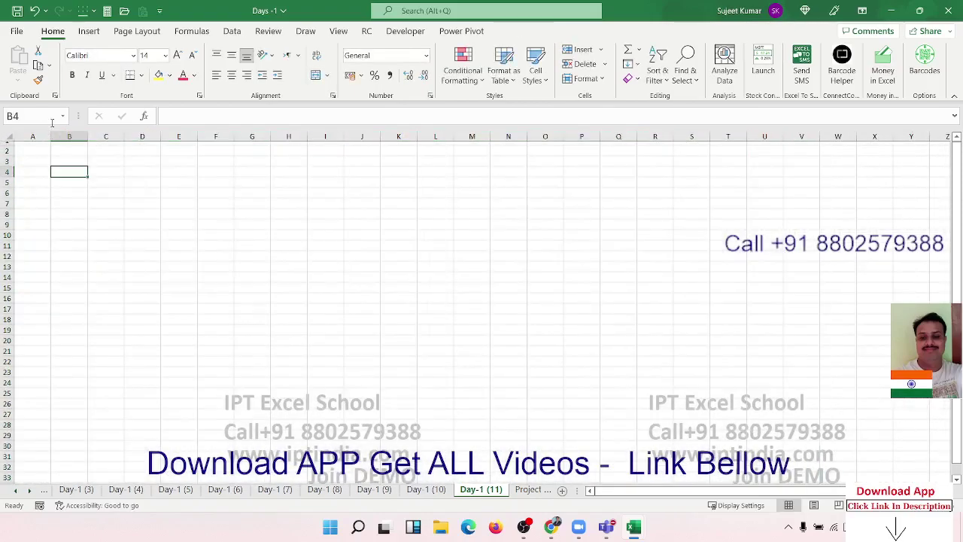
left_click(16, 31)
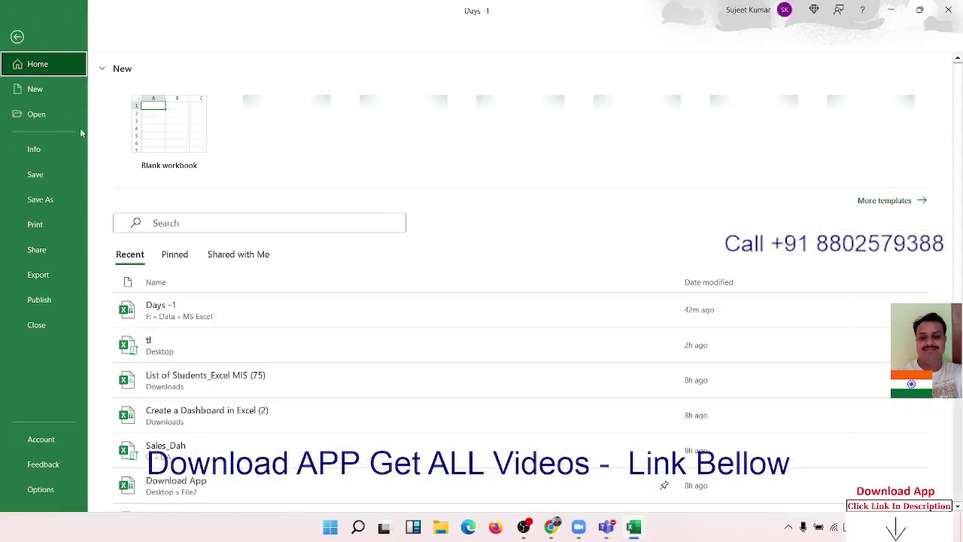
Open the recent workbook Create a Dashboard in Excel (2) and close the PivotTable Fields pane.
left_click(206, 418)
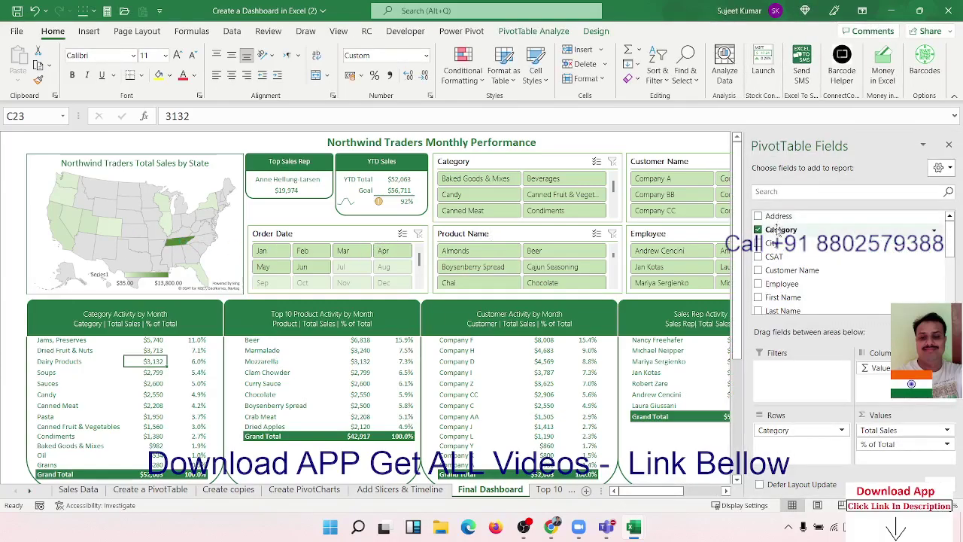
left_click(949, 145)
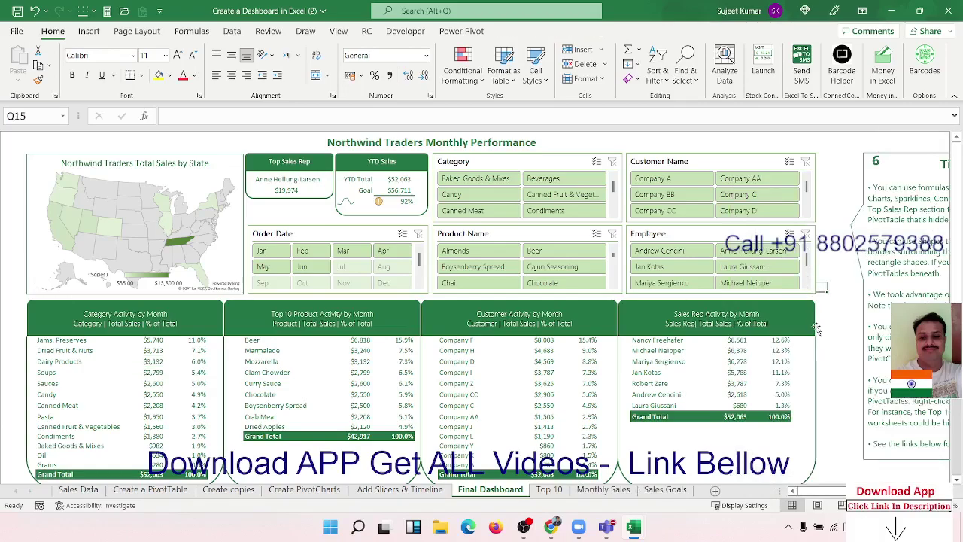
left_click(816, 330)
scroll(768, 341, "down", 5)
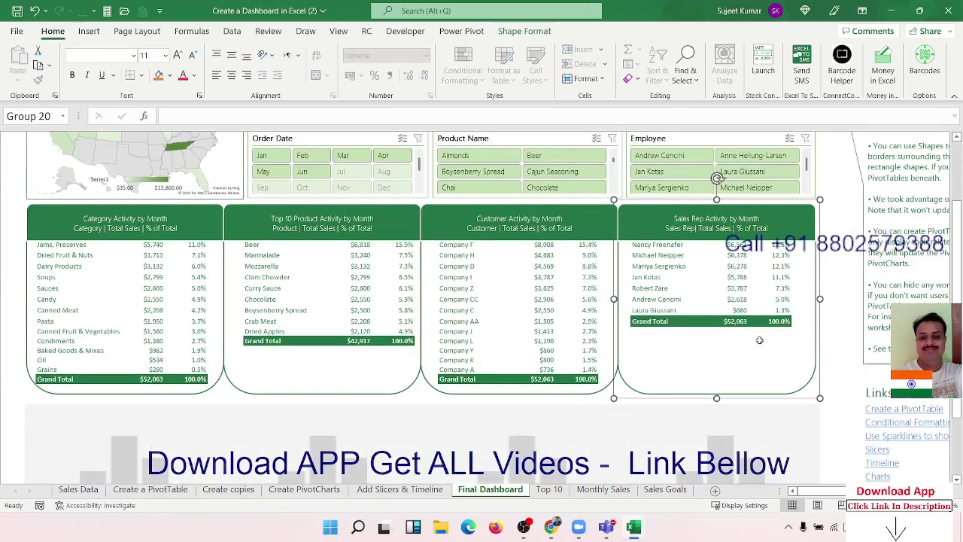
scroll(760, 345, "up", 4)
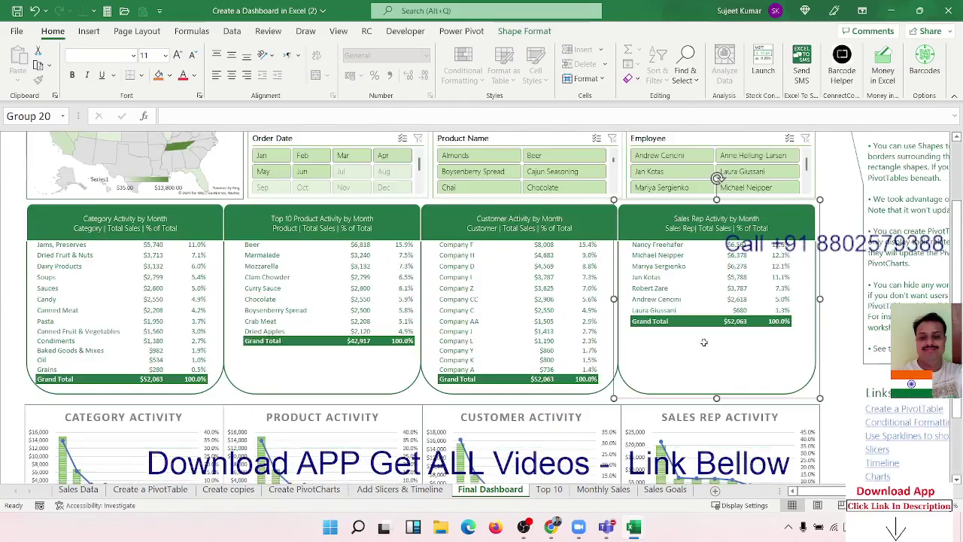
Take the Category Activity by Month panel and switch back to the Days -1 workbook.
left_click_drag(53, 225, 71, 228)
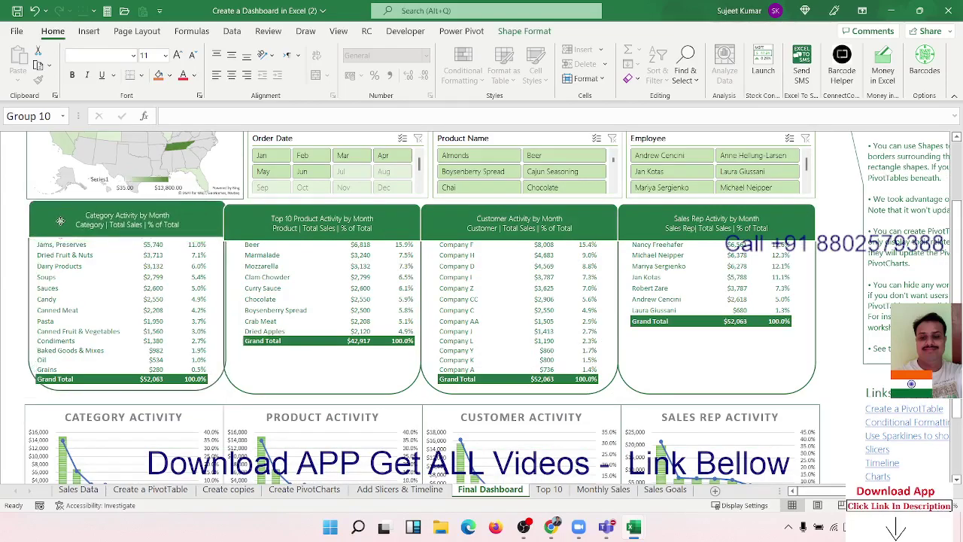
mouse_move(71, 228)
left_mouse_down()
mouse_move(132, 320)
mouse_move(288, 248)
left_mouse_up()
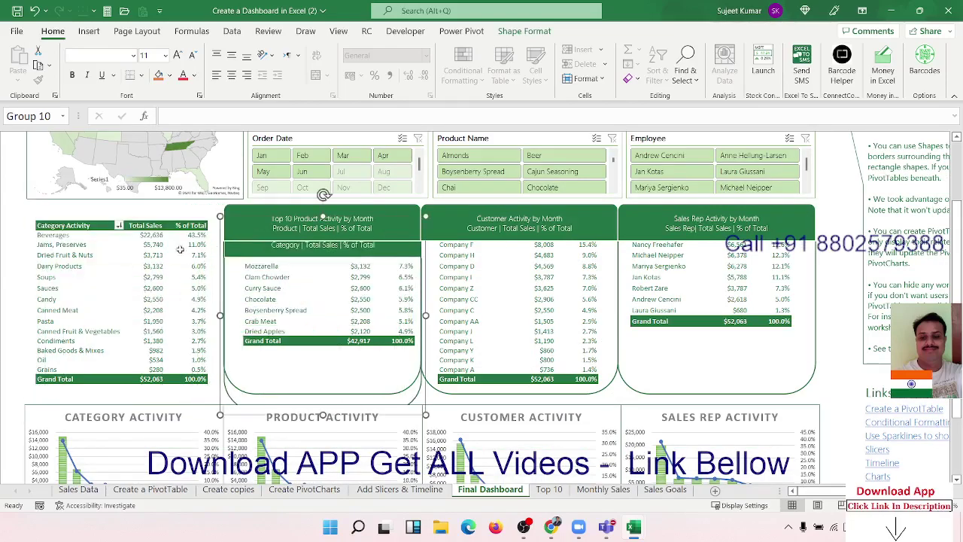
left_click(133, 235)
key("ctrl+z")
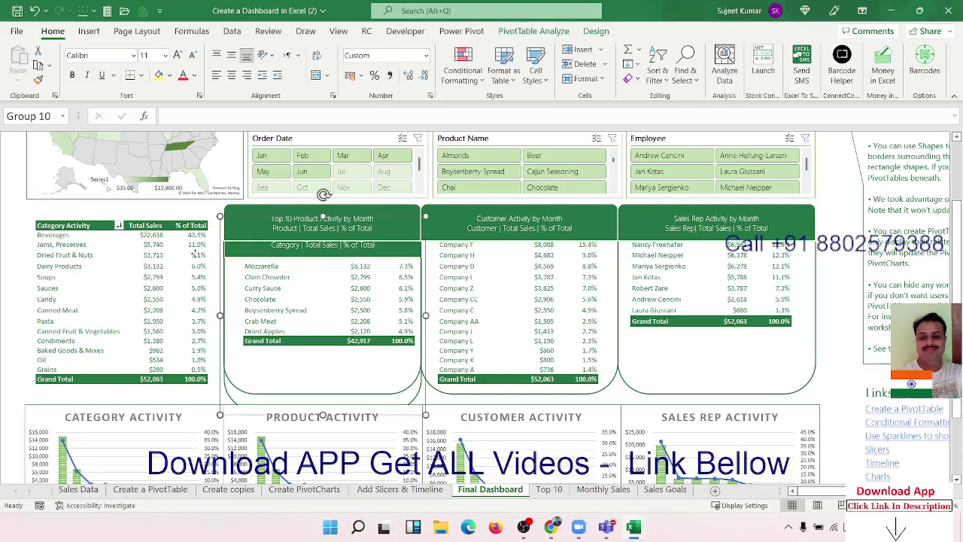
mouse_move(71, 234)
left_mouse_down()
mouse_move(63, 232)
mouse_move(122, 234)
left_mouse_up()
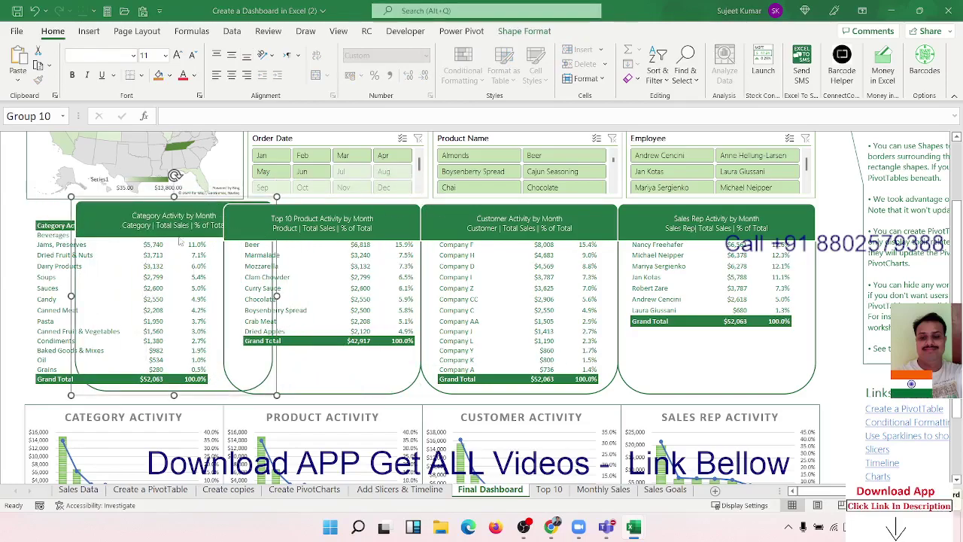
key("alt+Tab")
Paste the Category Activity by Month panel and position it over columns L–P.
left_click(380, 237)
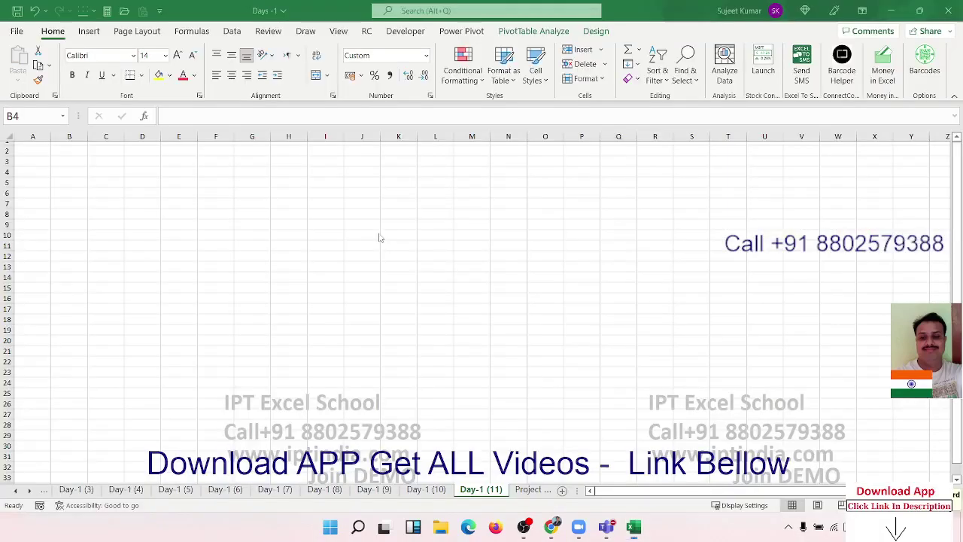
key("ctrl+v")
left_click_drag(158, 197, 486, 196)
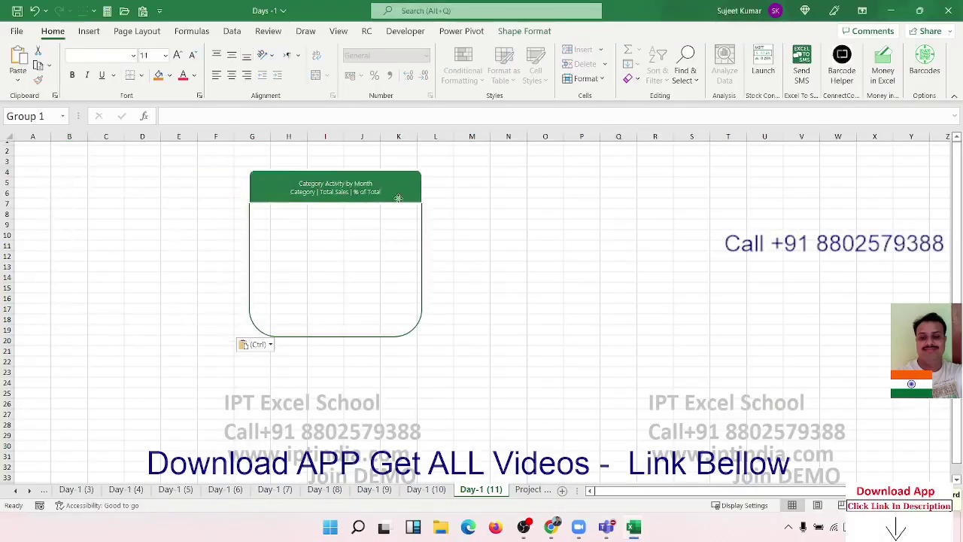
left_click(332, 197)
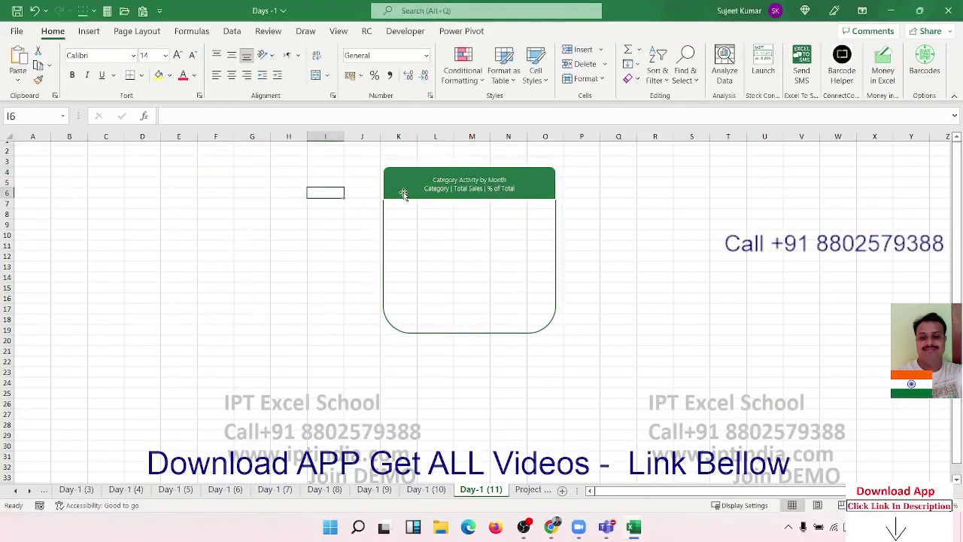
left_click_drag(400, 194, 436, 195)
left_click(301, 204)
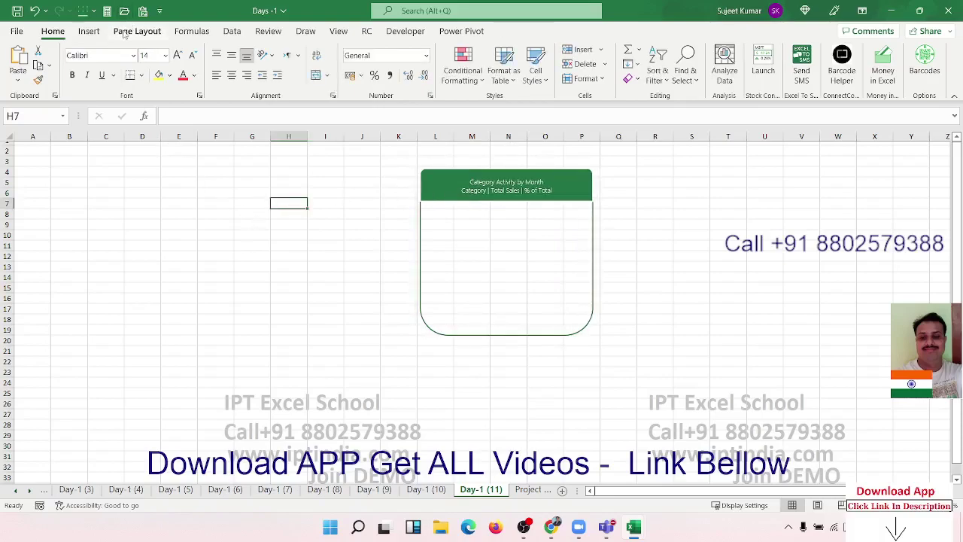
Bring up the Insert tab's Illustrations options.
left_click(89, 31)
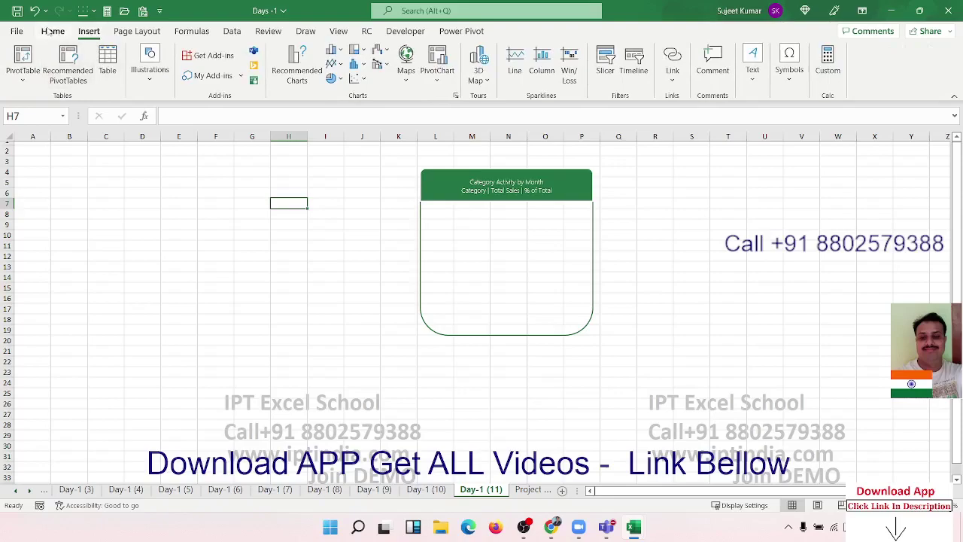
left_click(52, 31)
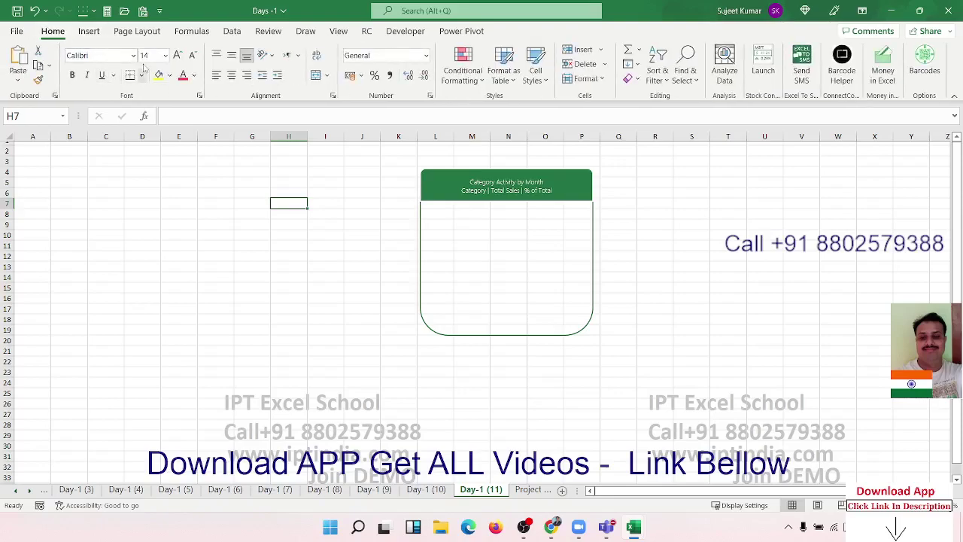
left_click(89, 31)
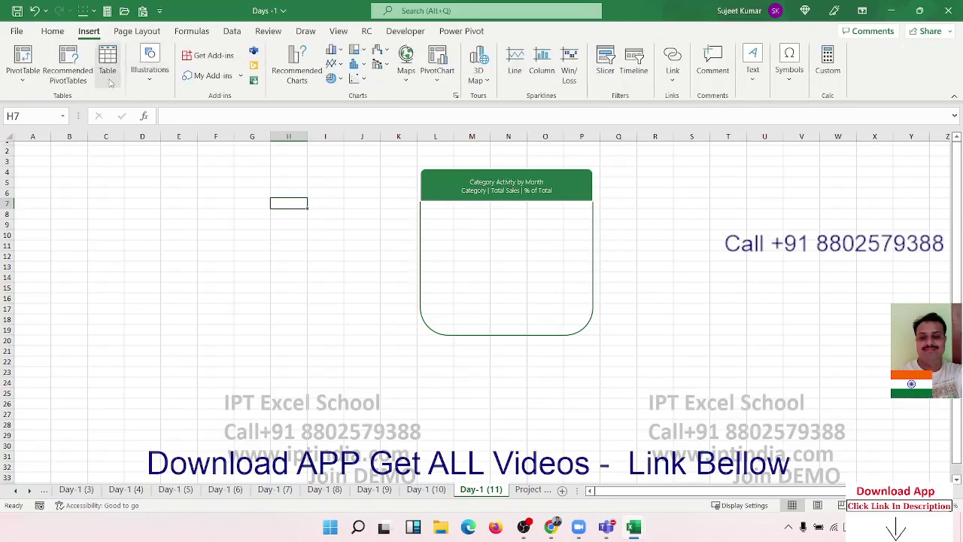
left_click(151, 85)
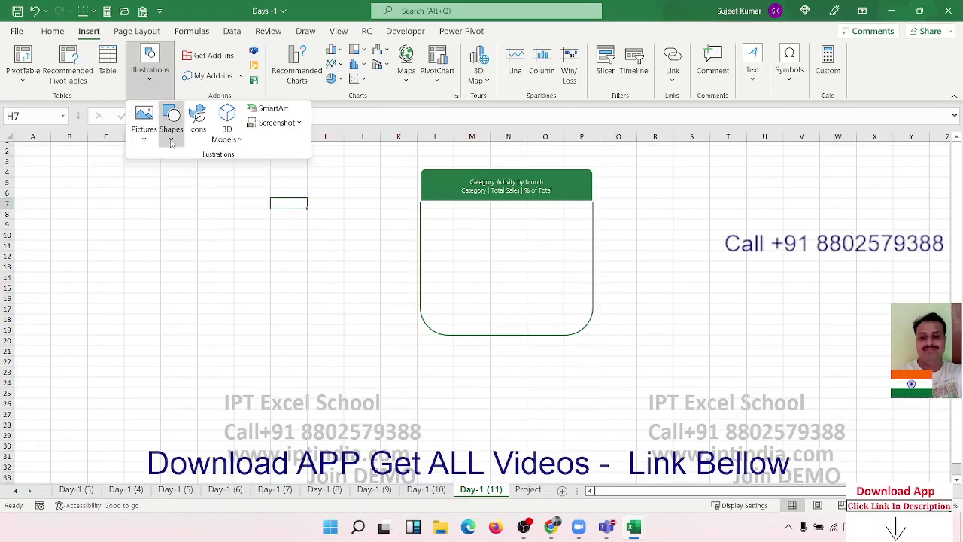
Draw a Rectangle: Rounded Corners shape from B4 to about G8, beside the Category Activity by Month card.
left_click(170, 143)
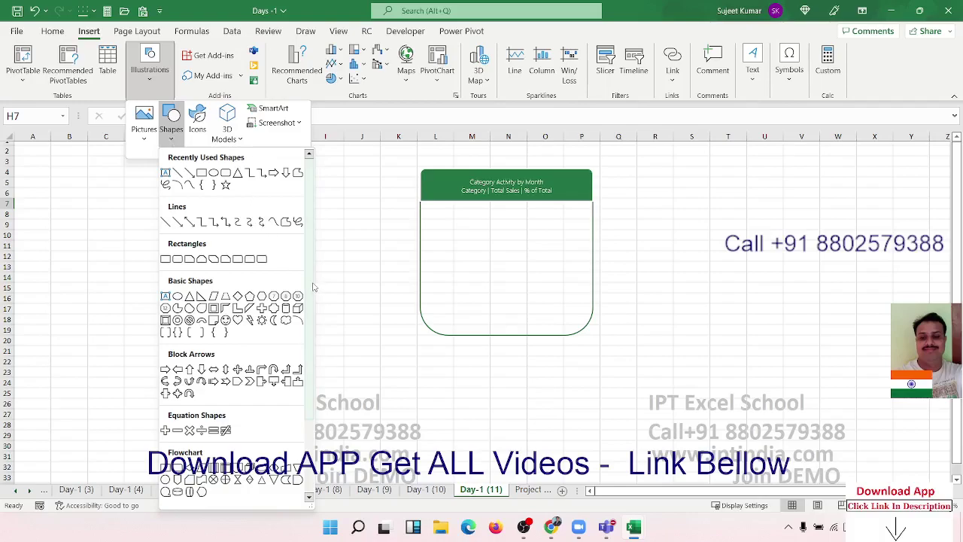
mouse_move(314, 286)
left_mouse_down()
mouse_move(326, 383)
mouse_move(314, 264)
left_mouse_up()
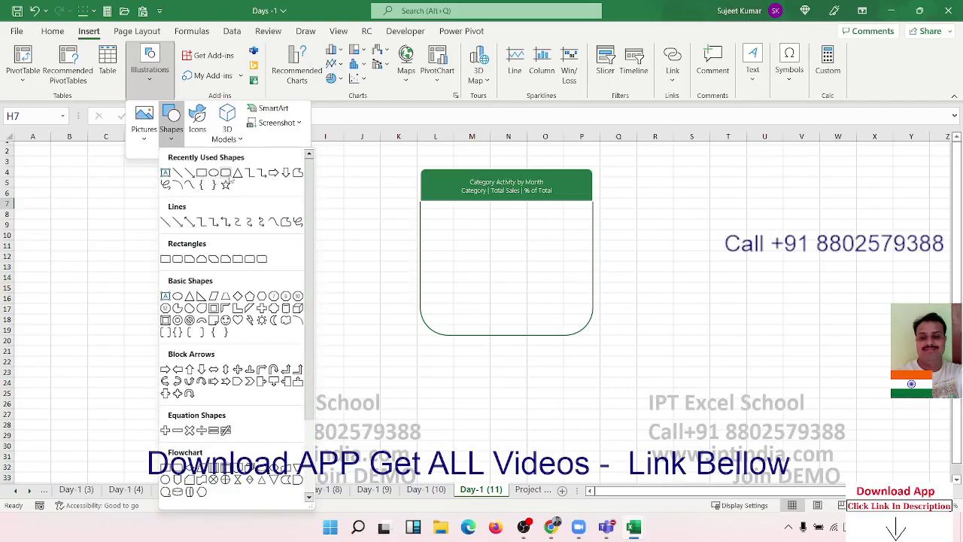
left_click(226, 174)
left_click_drag(85, 166, 271, 216)
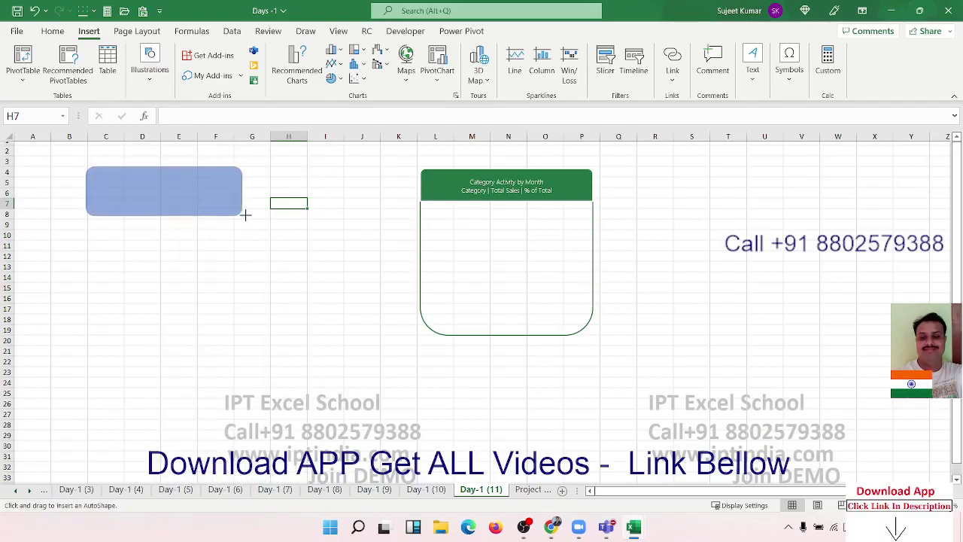
Give the new rounded rectangle a green Shape Fill and No Outline, then deselect it.
left_click(262, 275)
left_click(227, 204)
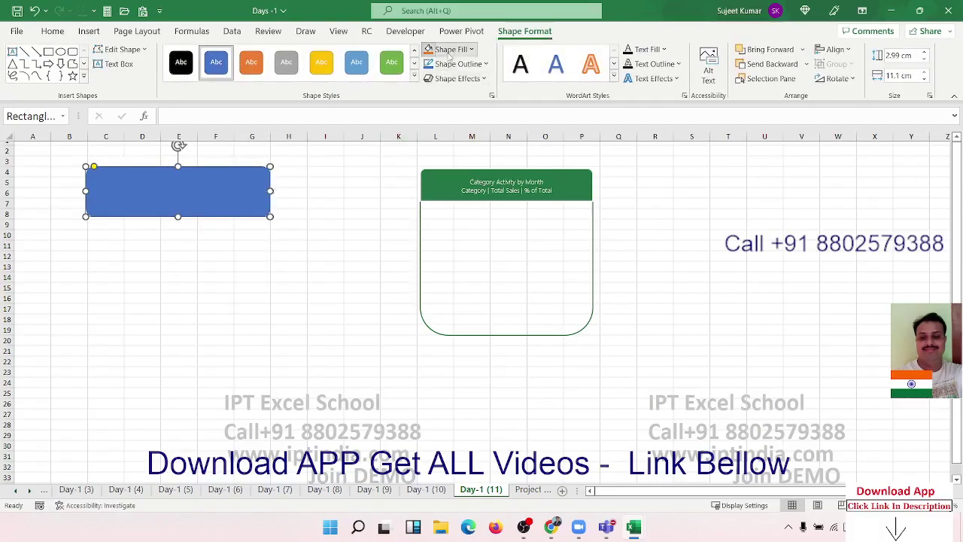
left_click(451, 49)
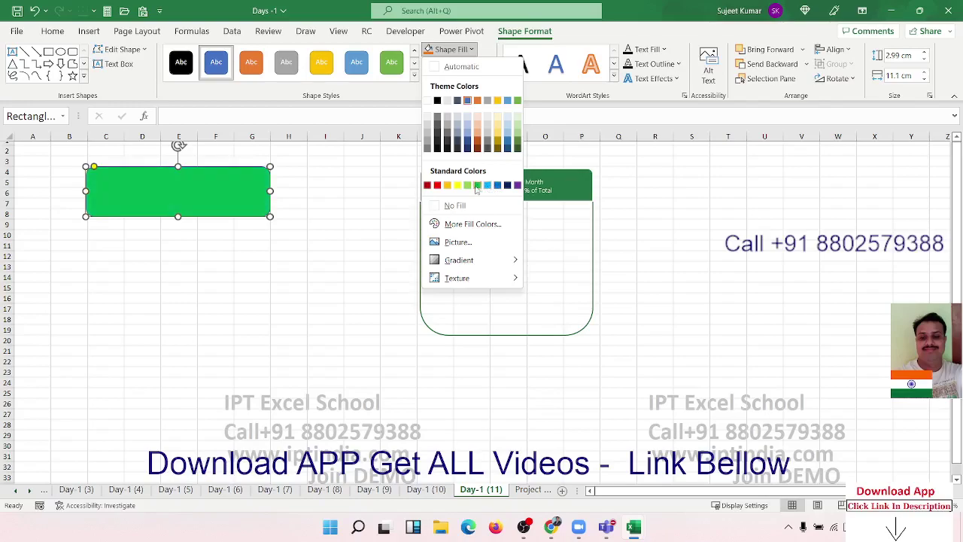
left_click(477, 188)
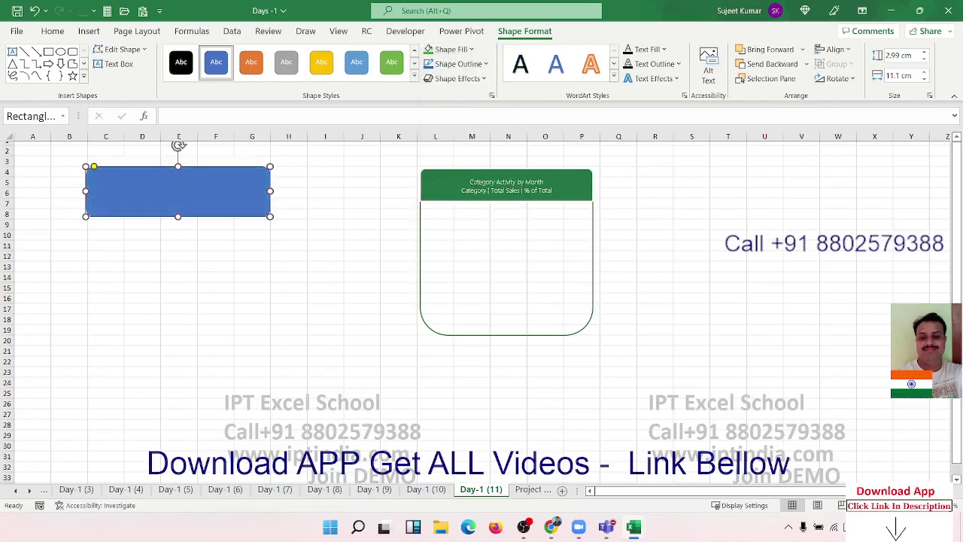
left_click(454, 64)
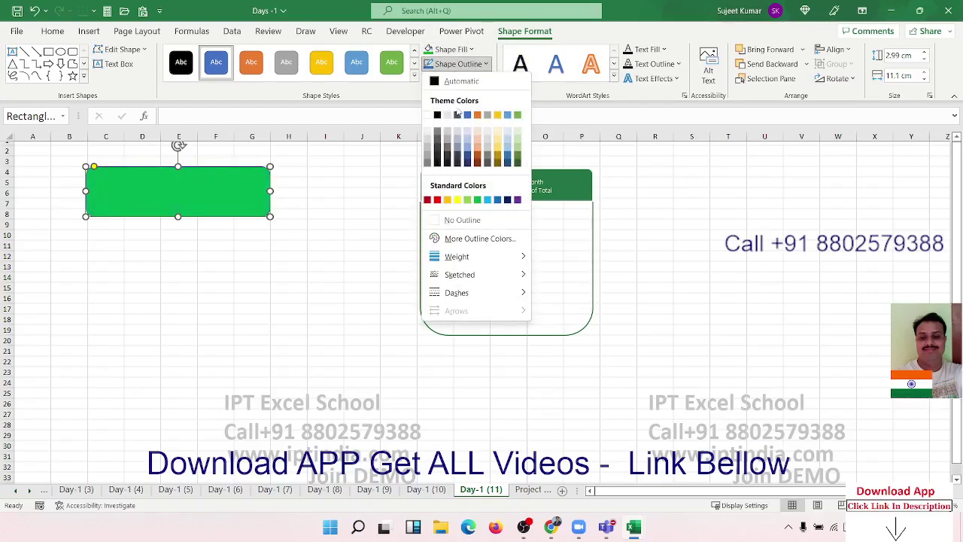
left_click(450, 219)
left_click(174, 288)
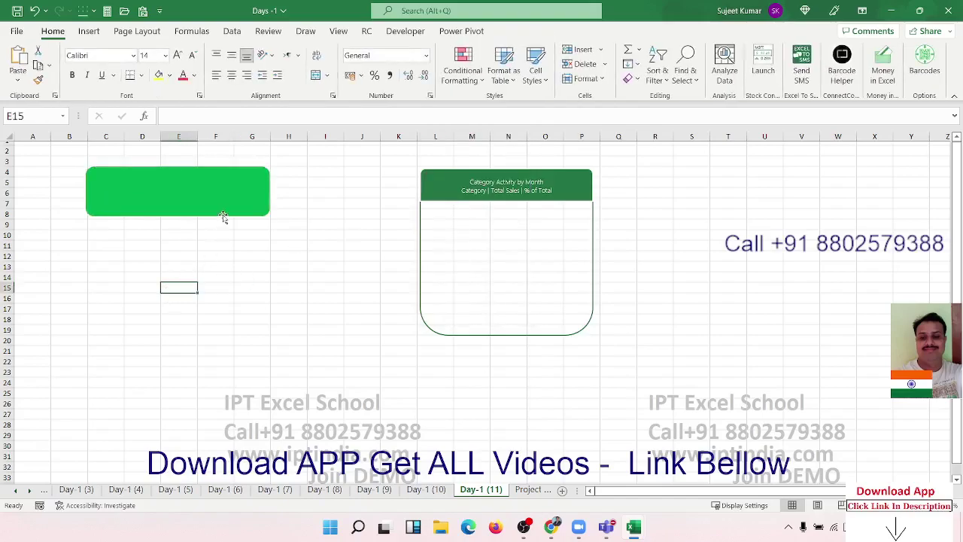
Draw a trial blue rectangle below the green band, then delete it.
left_click(256, 256)
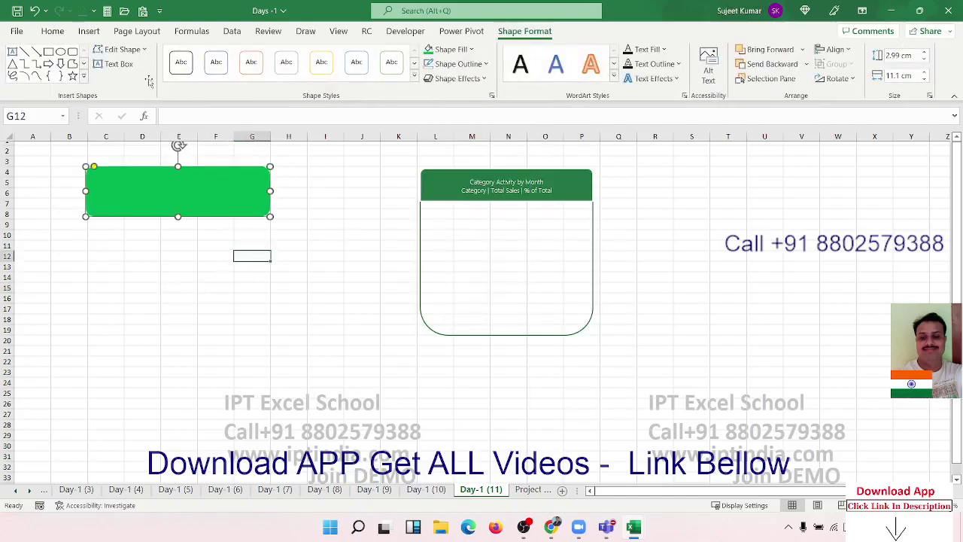
left_click(88, 34)
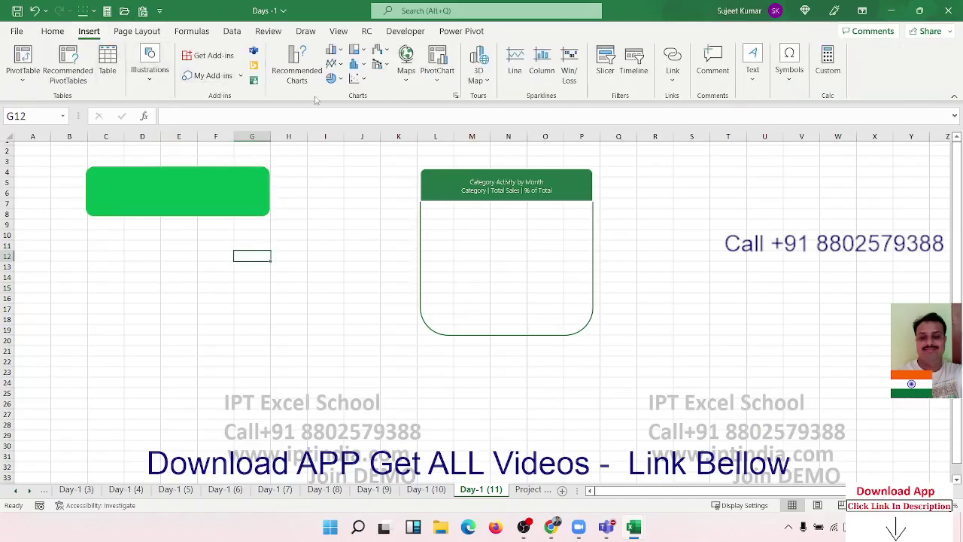
left_click(160, 83)
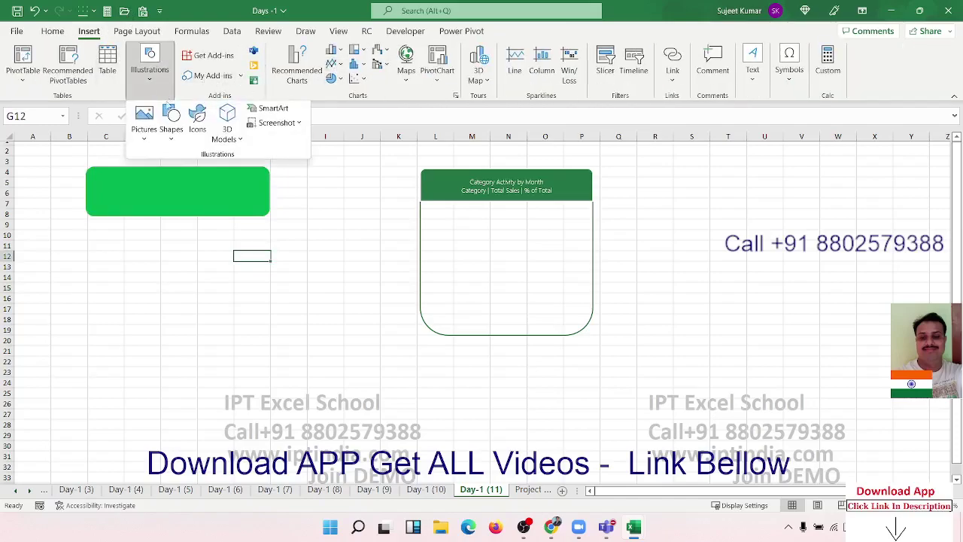
left_click(172, 136)
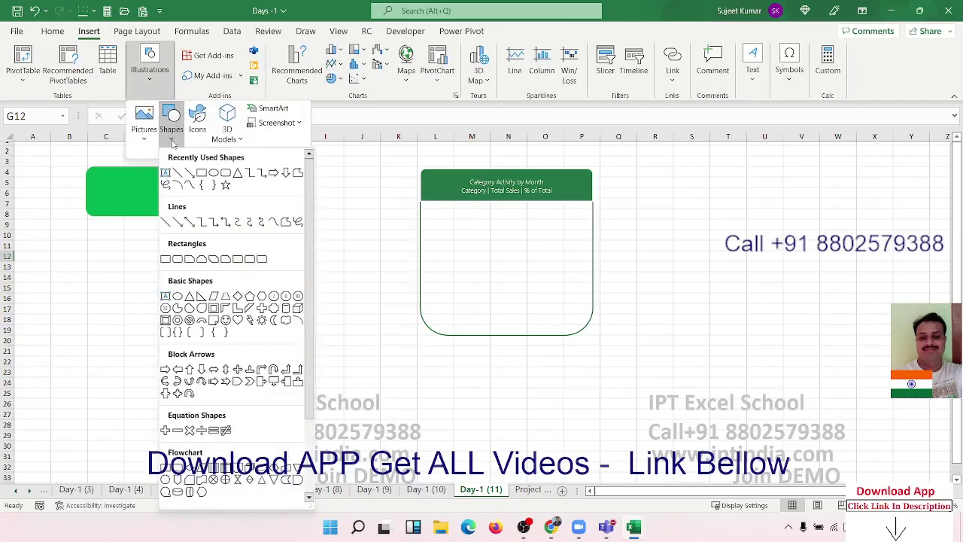
left_click(201, 175)
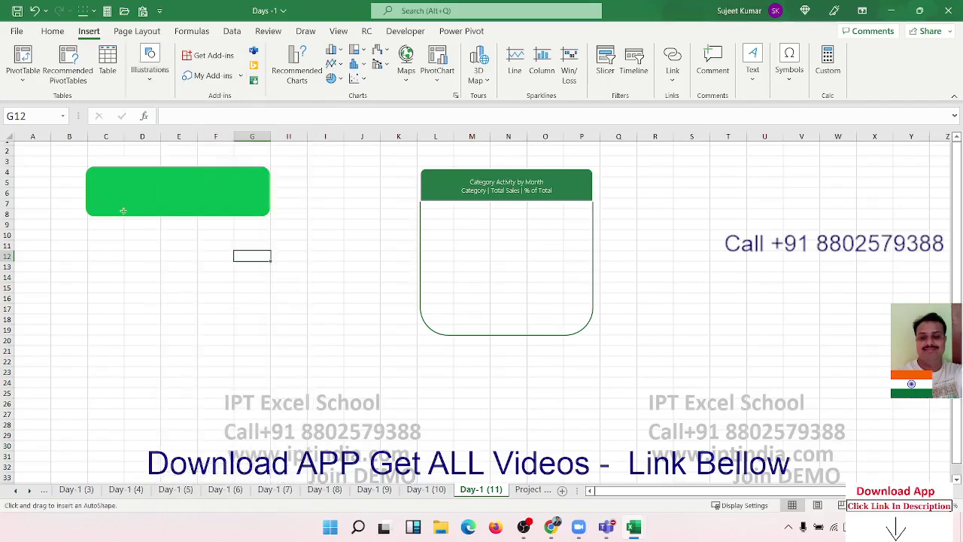
mouse_move(89, 213)
left_mouse_down()
mouse_move(266, 320)
mouse_move(267, 344)
left_mouse_up()
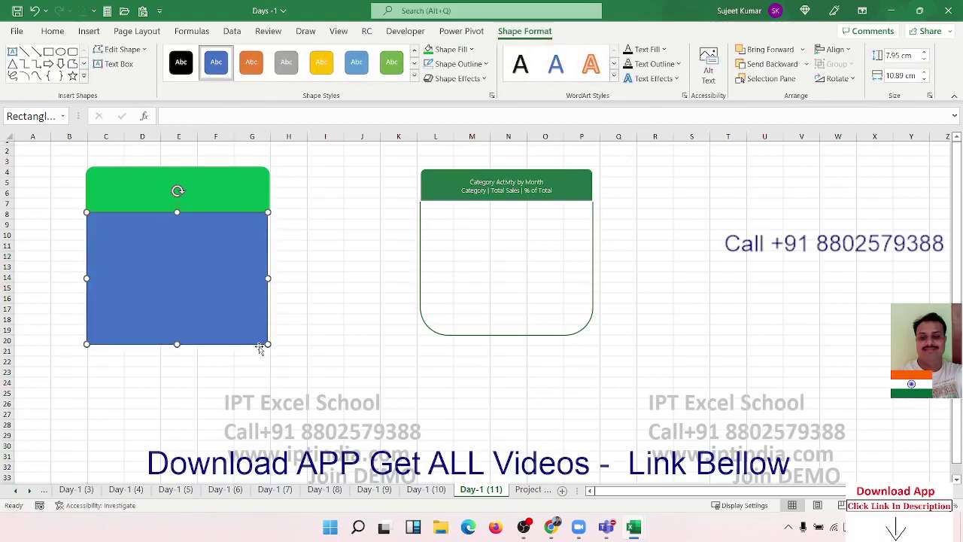
key("Delete")
Pick Rectangle: Rounded Corners from the Insert Shapes gallery.
left_click(90, 31)
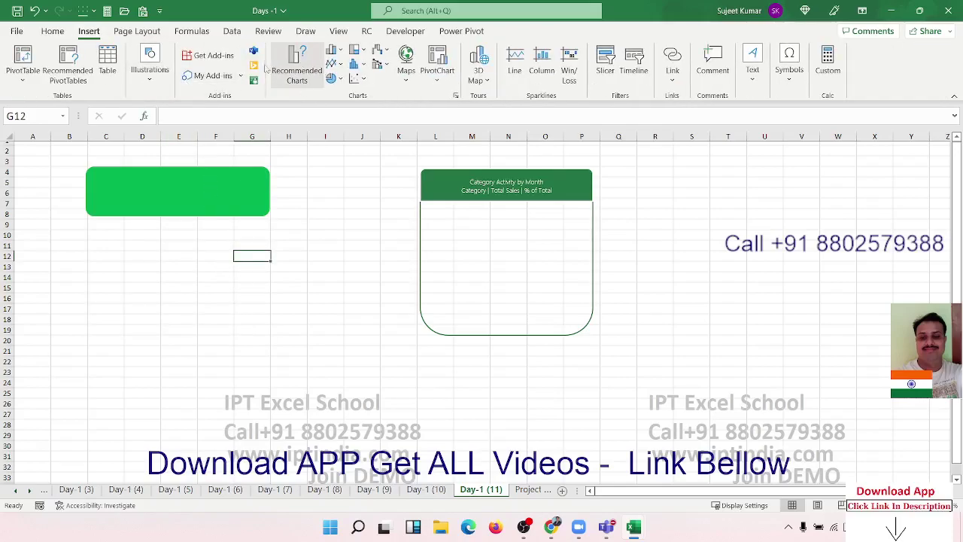
left_click(159, 84)
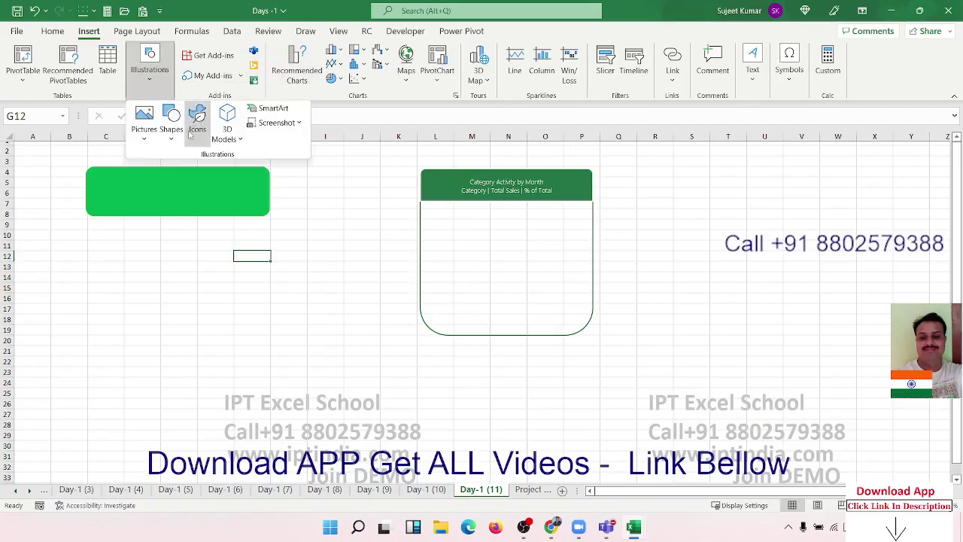
left_click(172, 120)
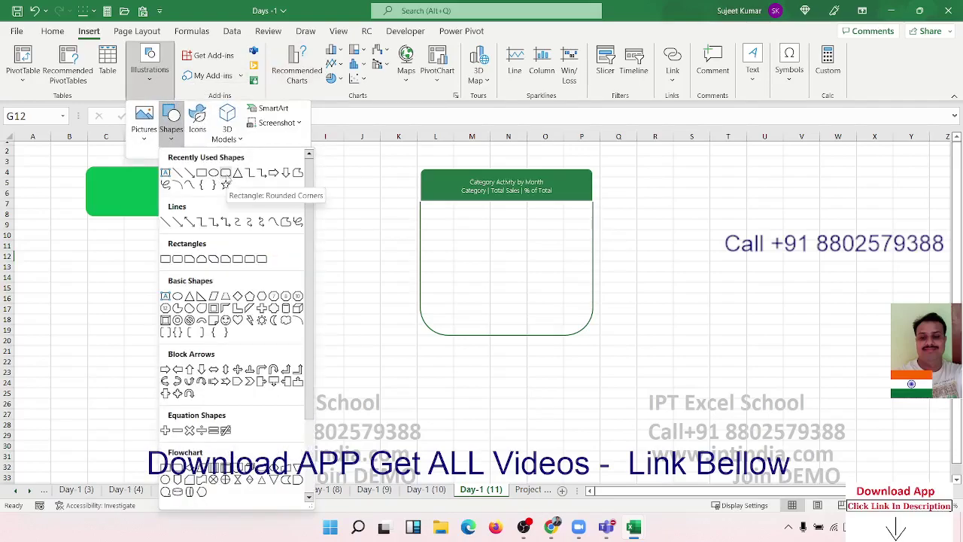
left_click(226, 175)
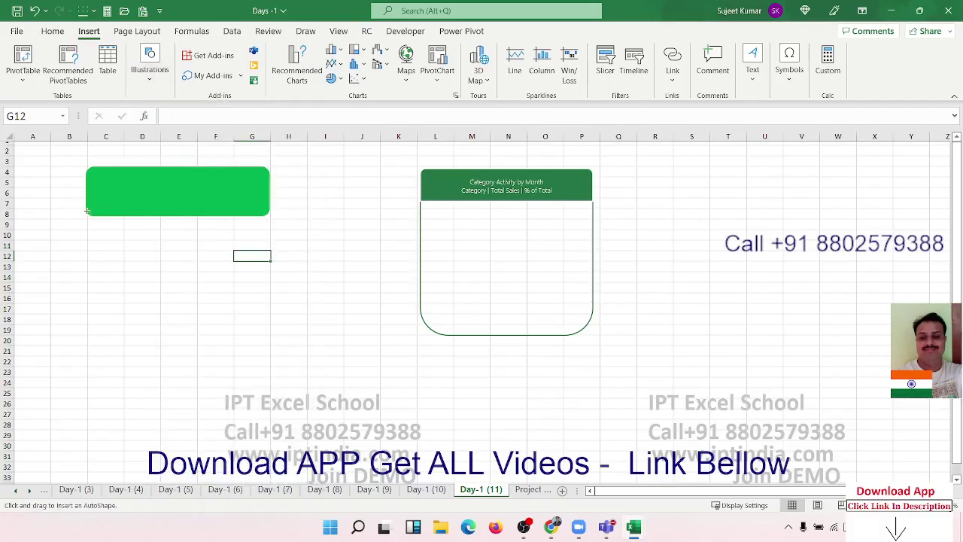
Draw a tall rounded rectangle over rows 5–21, align it with the green band, and send it to back.
left_click_drag(88, 210, 253, 366)
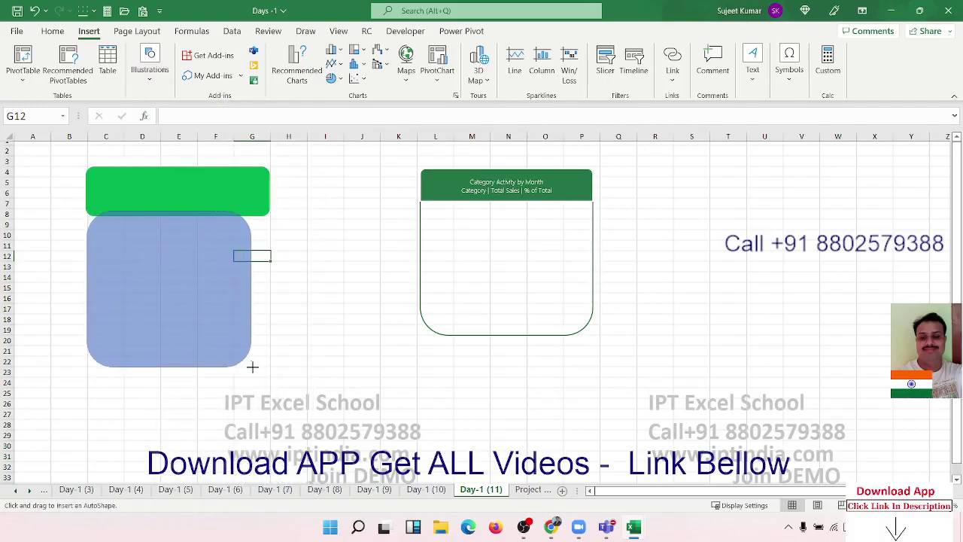
left_click_drag(252, 367, 278, 374)
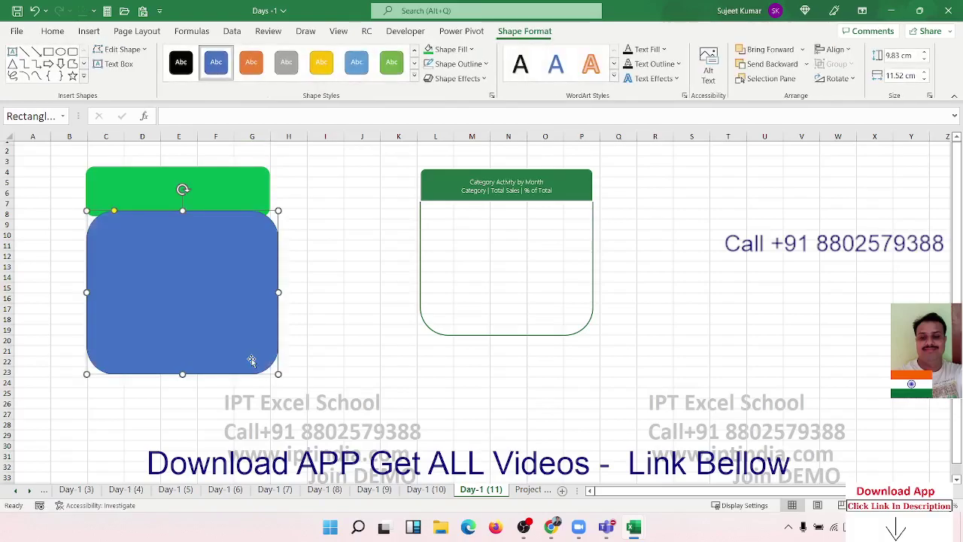
left_click_drag(189, 323, 189, 296)
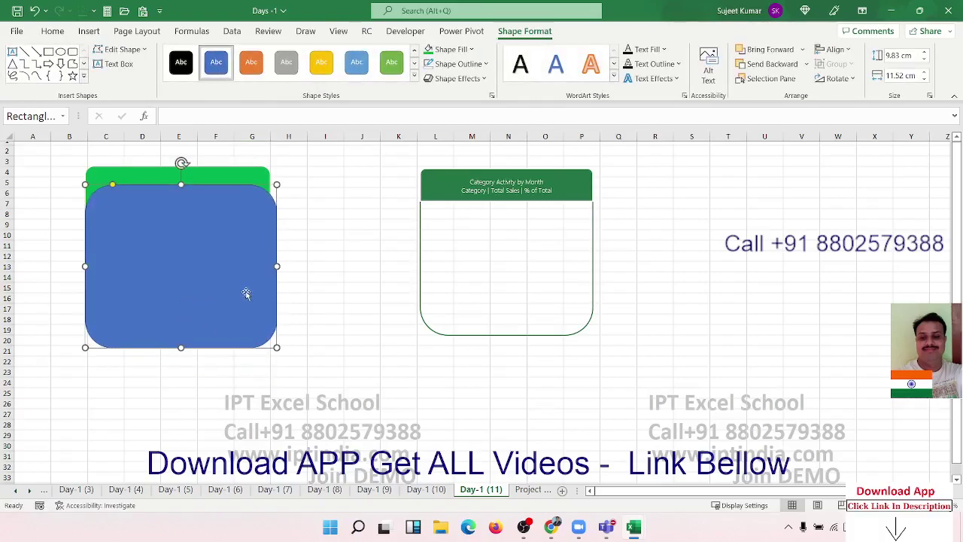
left_click_drag(277, 267, 269, 265)
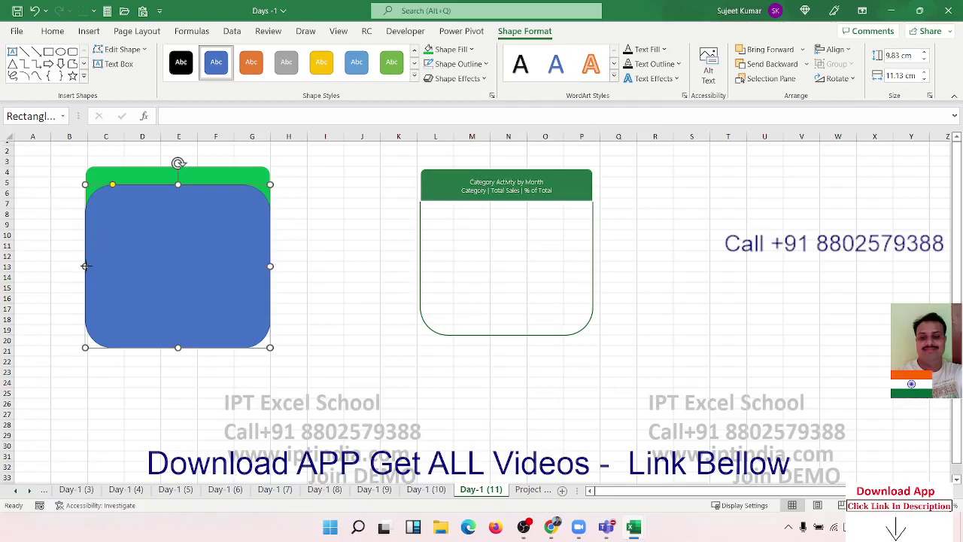
left_click_drag(86, 266, 85, 267)
right_click(137, 266)
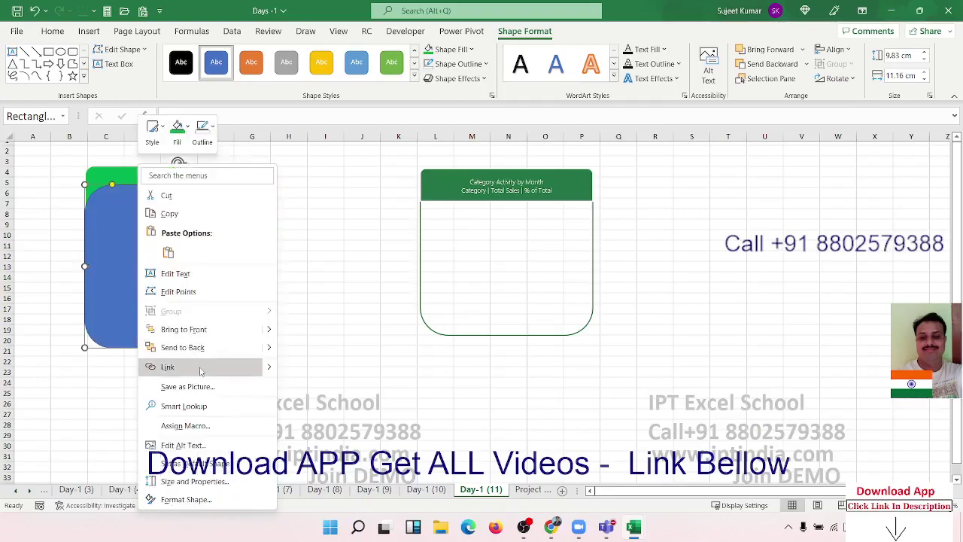
left_click(183, 347)
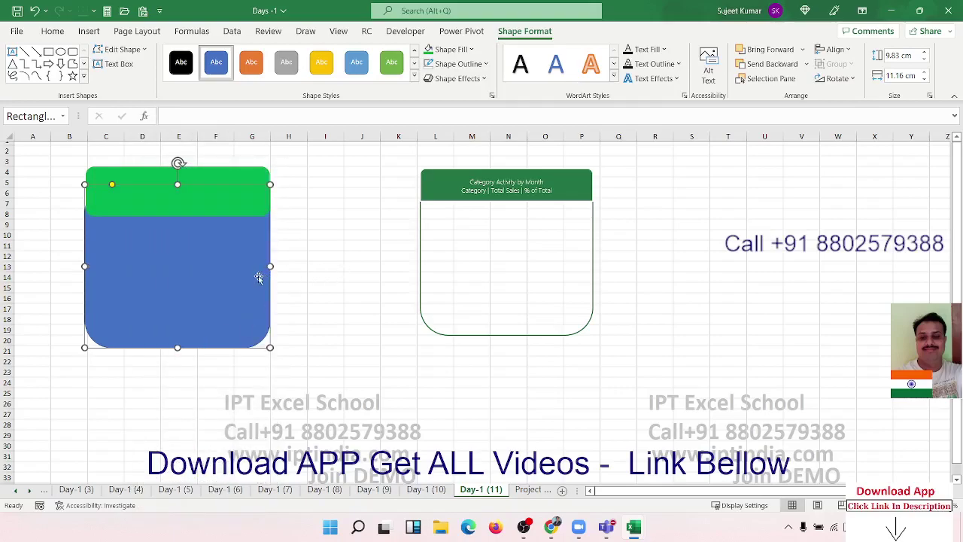
Set the tall rectangle to No Fill with a green outline, then reselect the white tile.
left_click(450, 49)
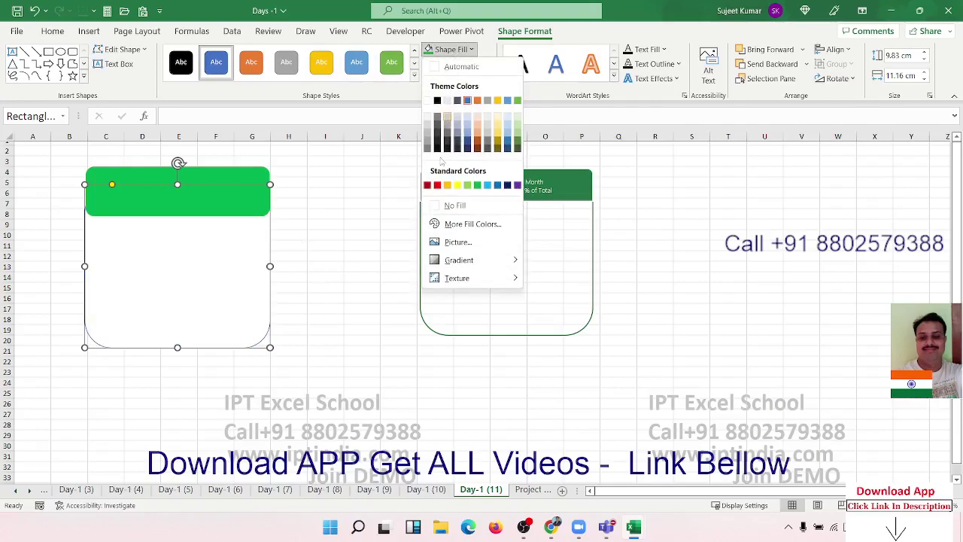
left_click(442, 206)
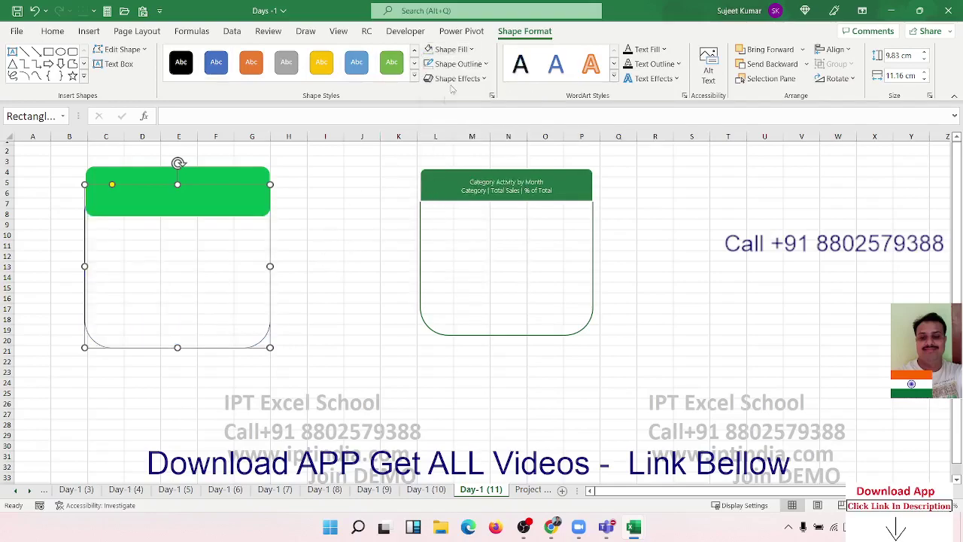
left_click(486, 64)
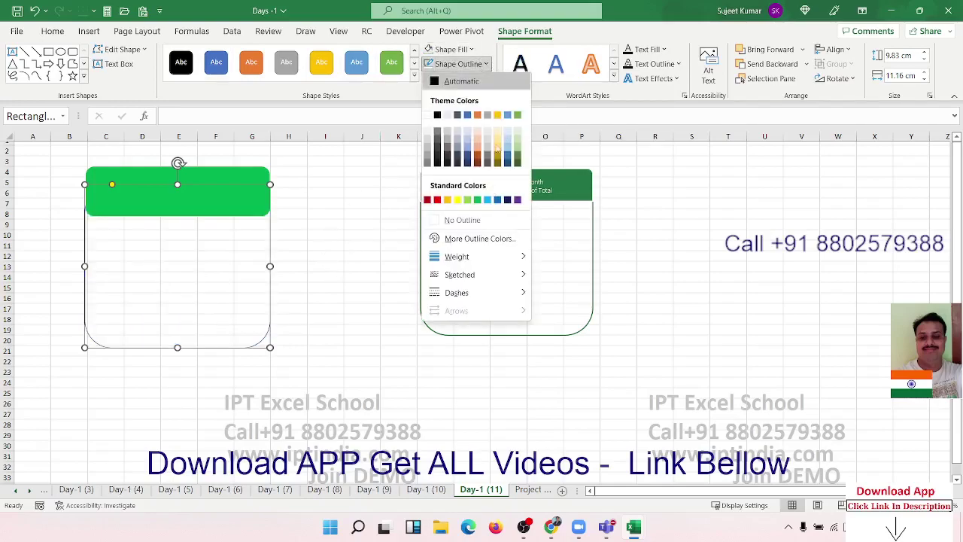
left_click(477, 201)
left_click(359, 252)
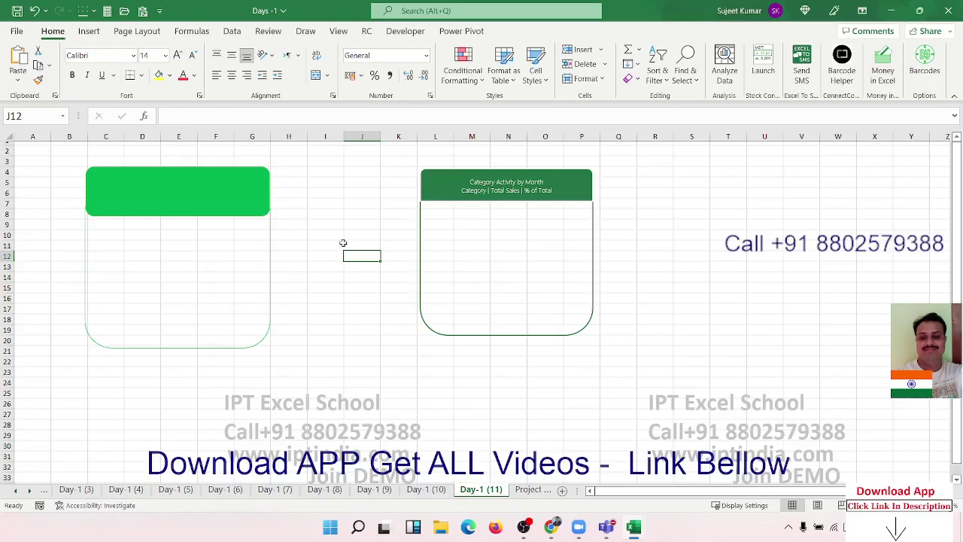
left_click(265, 237)
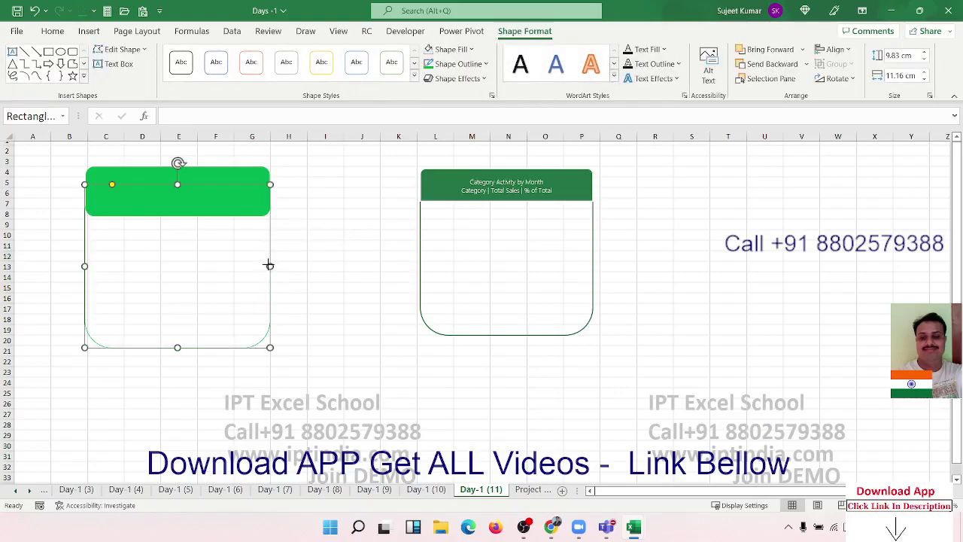
Adjust the left tile's edges, then select the header inside the Category Activity group.
left_click_drag(269, 265, 269, 261)
left_click_drag(82, 267, 84, 267)
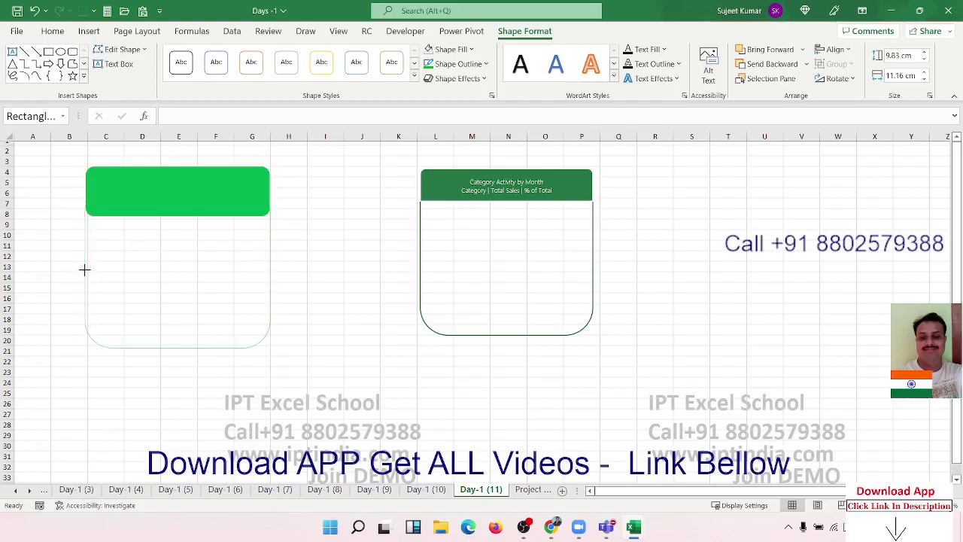
left_click(433, 204)
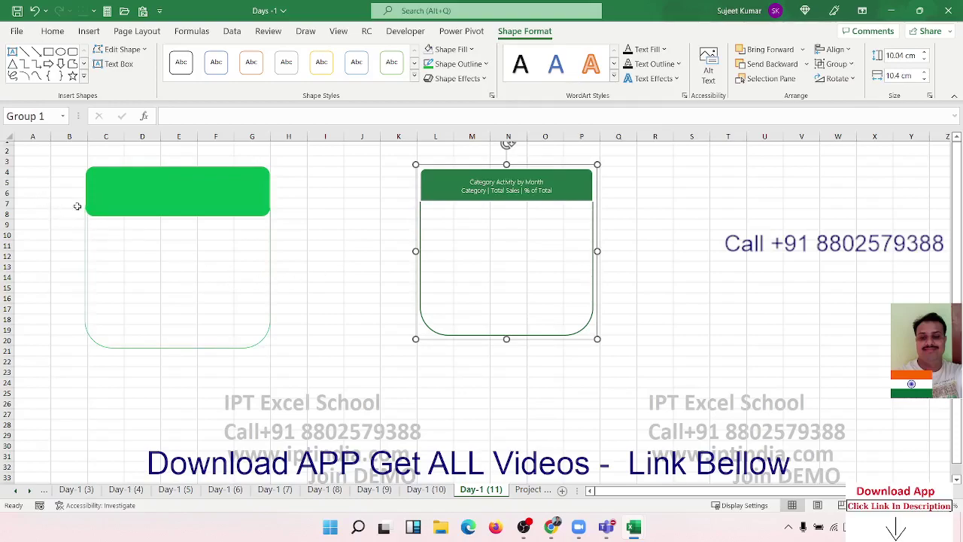
left_click(126, 209)
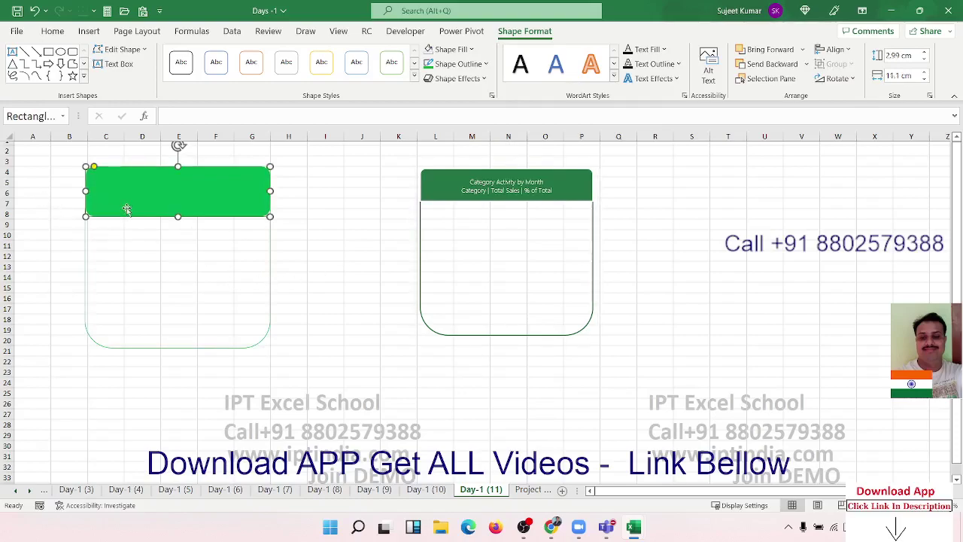
left_click(440, 197)
left_click(440, 197)
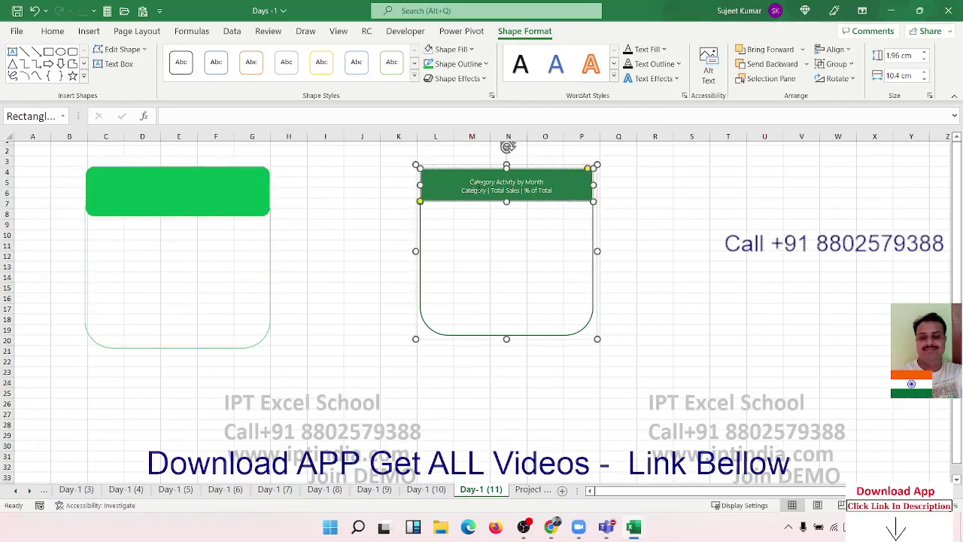
left_click(390, 251)
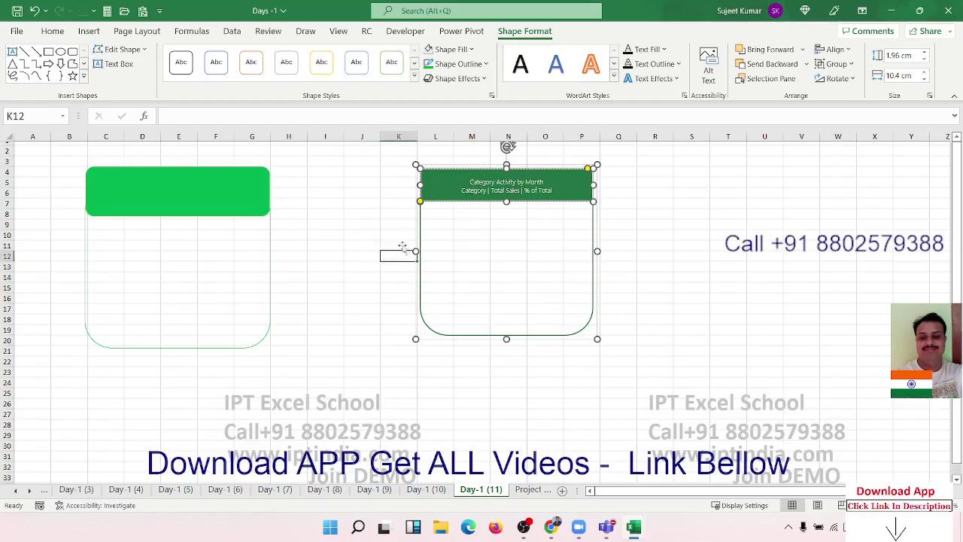
left_click(451, 189)
left_click(451, 189)
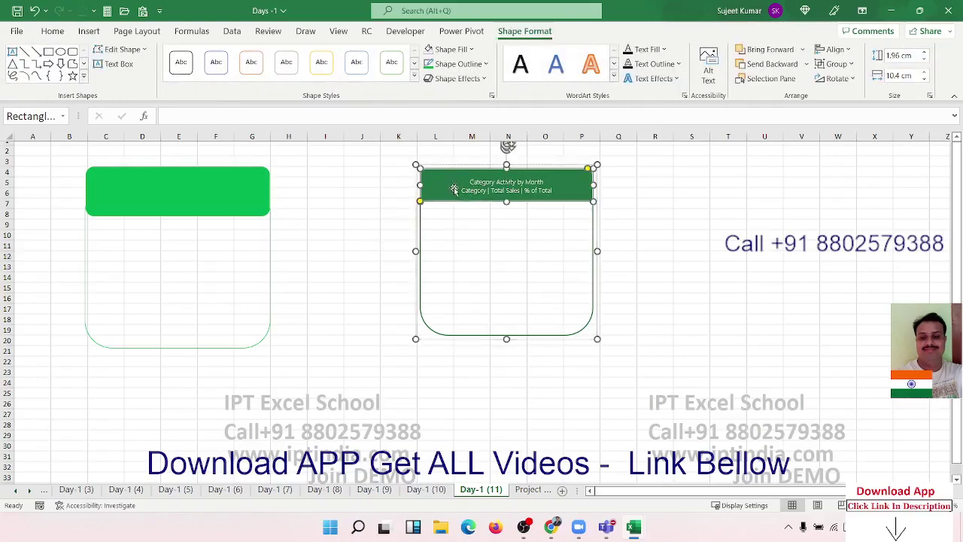
Drag the Category Activity header out of its group to the right, undoing the final nudge.
mouse_move(466, 200)
left_mouse_down()
mouse_move(602, 227)
mouse_move(655, 219)
left_mouse_up()
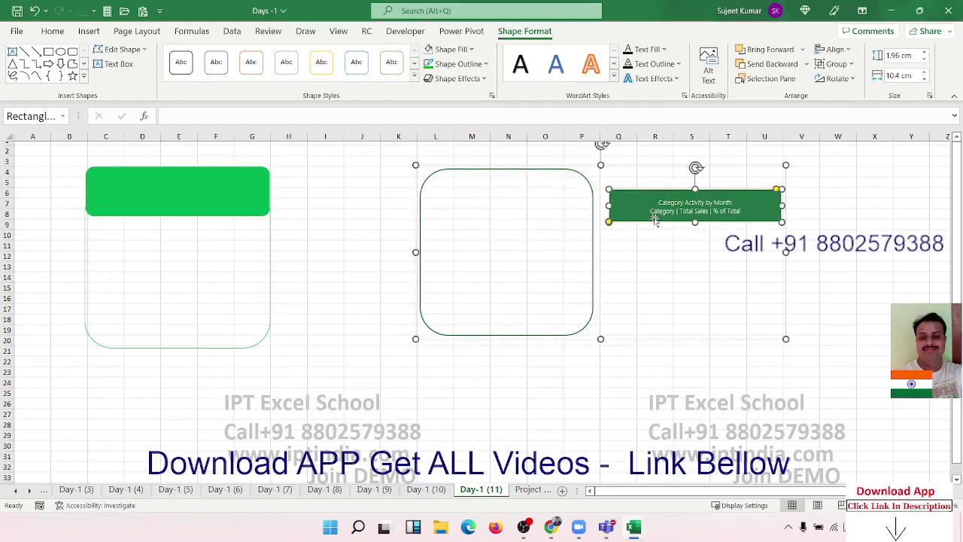
mouse_move(655, 219)
left_mouse_down()
mouse_move(468, 205)
mouse_move(467, 191)
left_mouse_up()
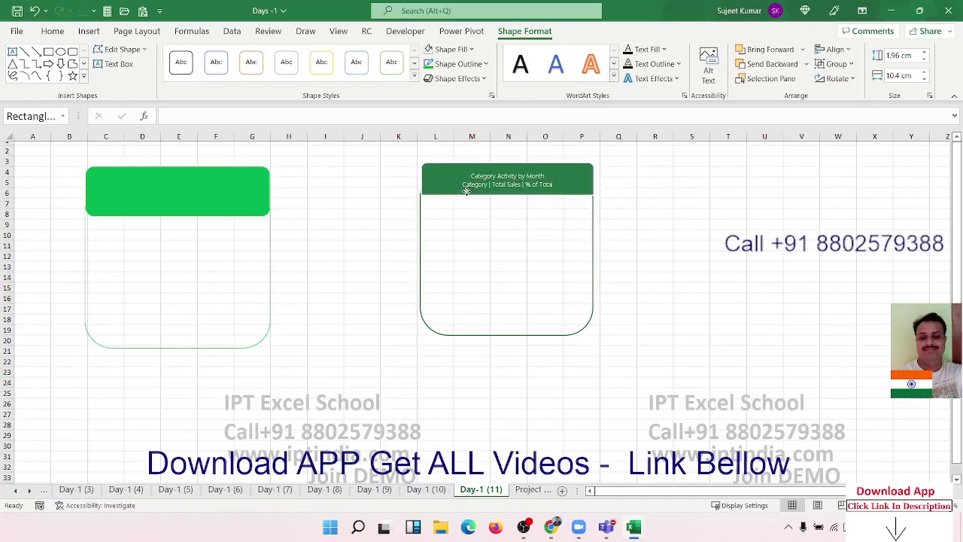
left_click_drag(467, 191, 469, 194)
key("ctrl+z")
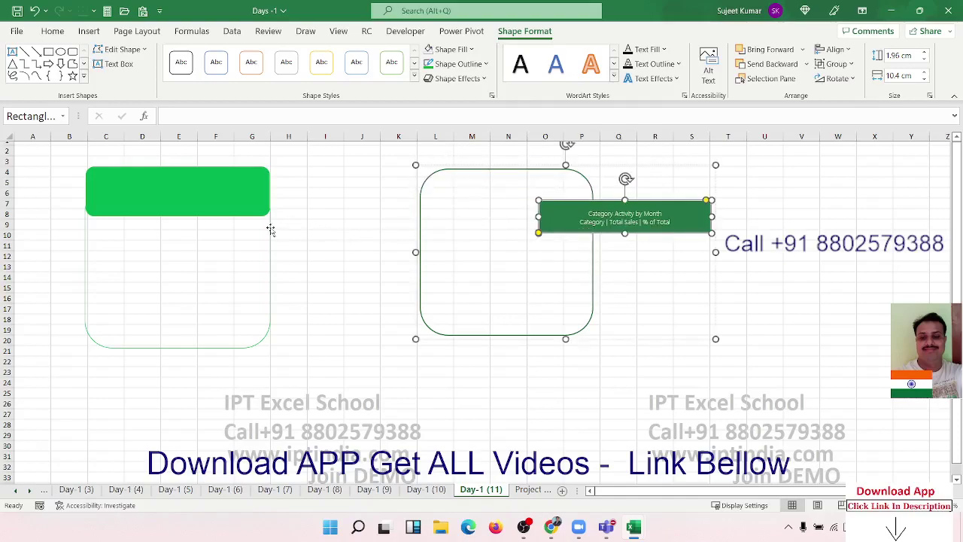
left_click(266, 226)
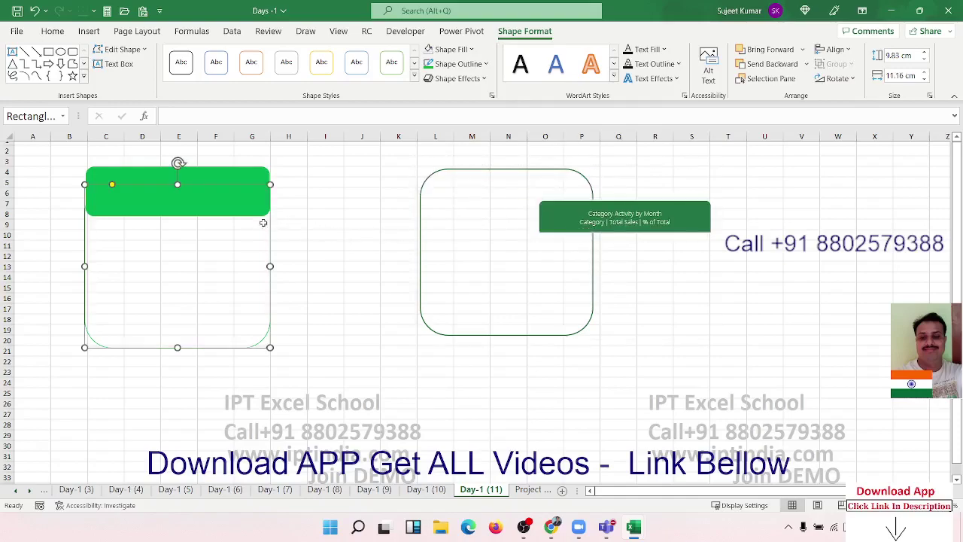
Use Edit Points to raise both bottom corners of the left tile's green header evenly.
left_click(192, 209)
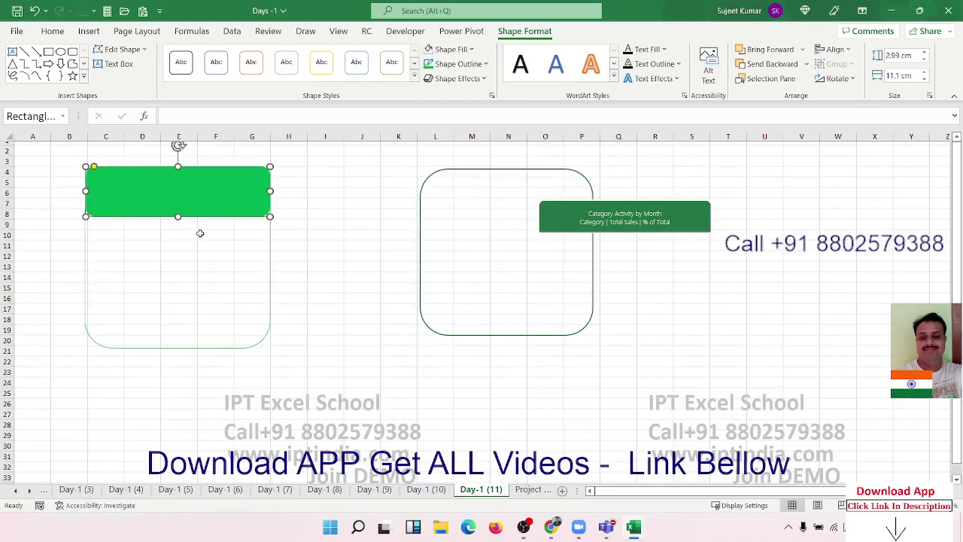
left_click(122, 49)
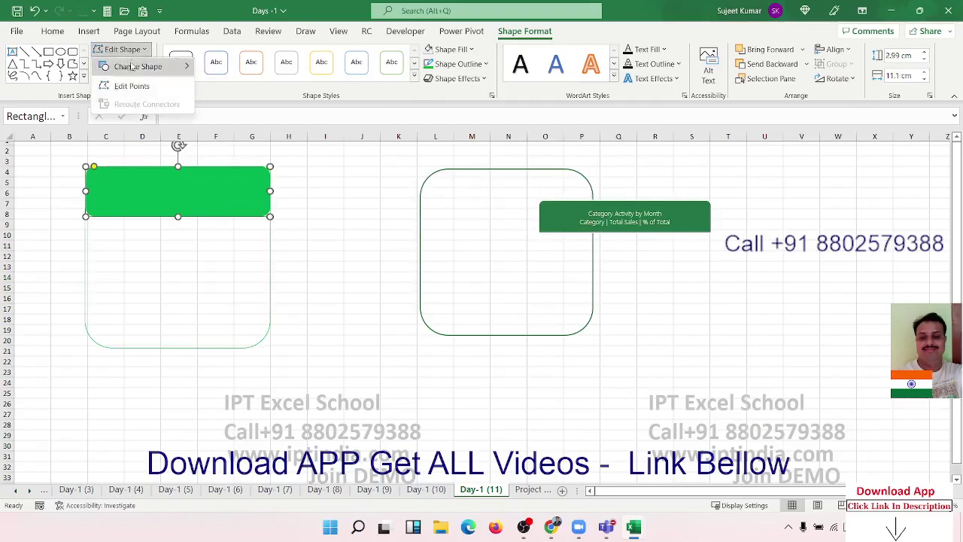
left_click(130, 87)
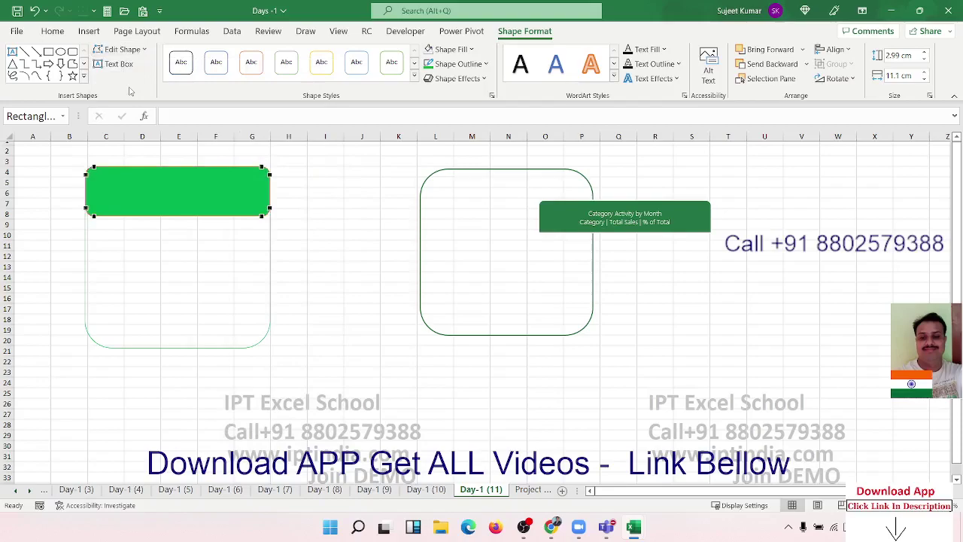
left_click(87, 215)
left_click_drag(86, 215, 86, 208)
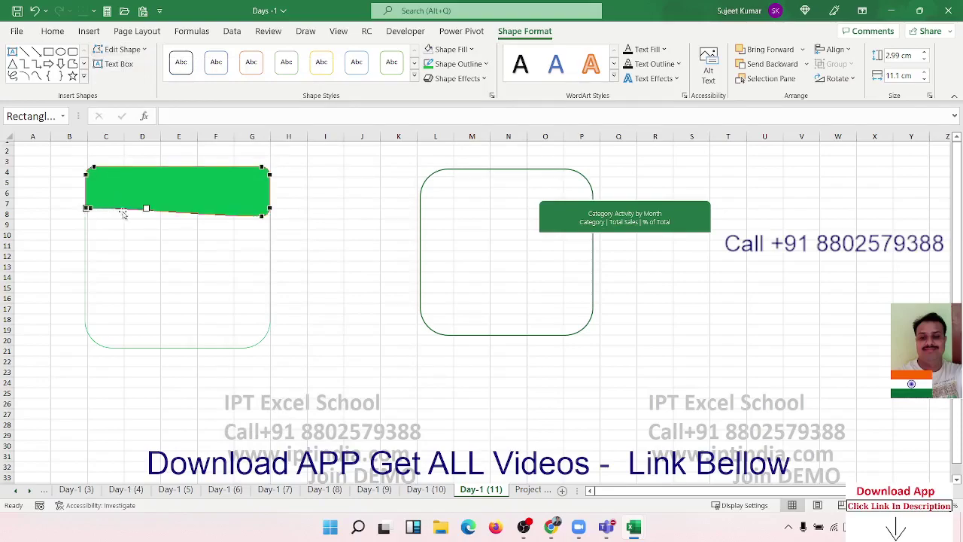
left_click_drag(261, 215, 273, 208)
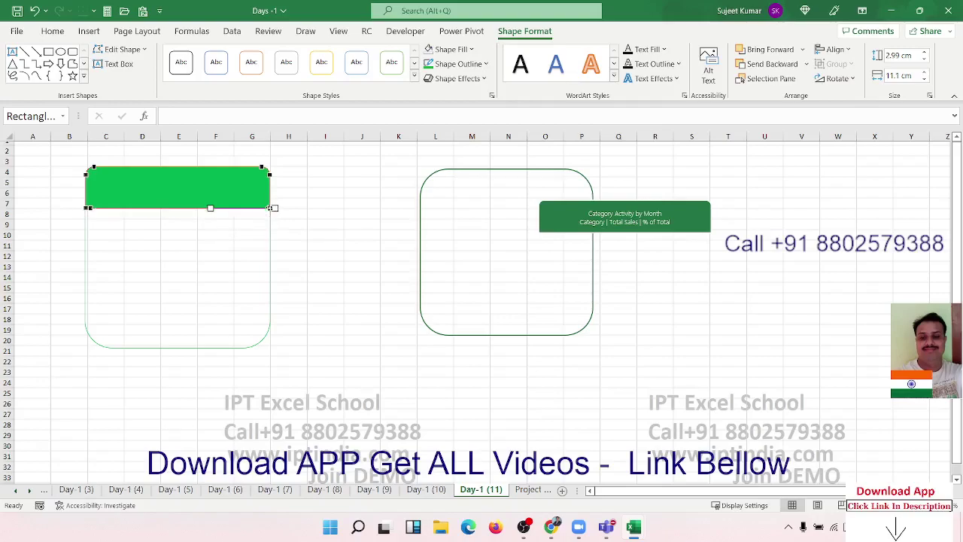
left_click(294, 202)
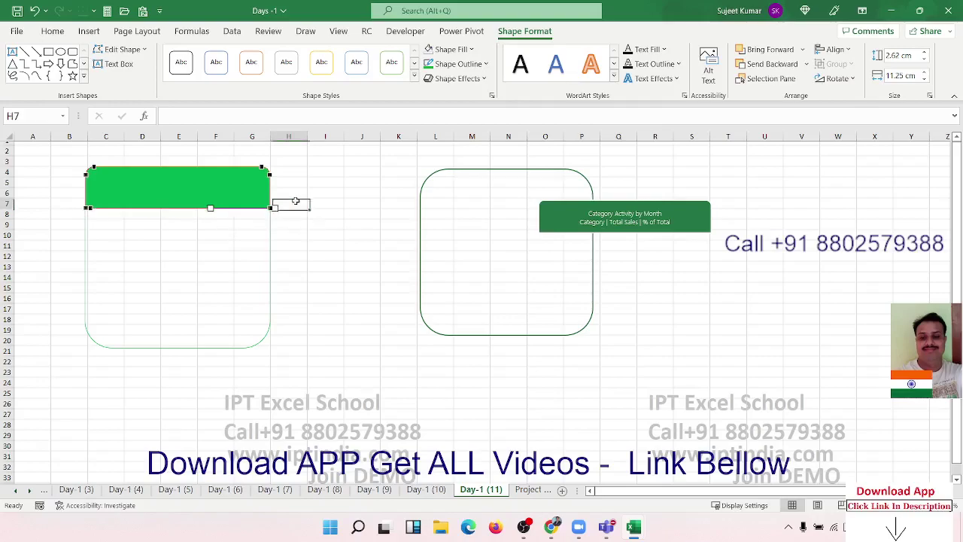
Reselect the header bar, then select cells C10:E16 inside the left tile.
left_click(333, 223)
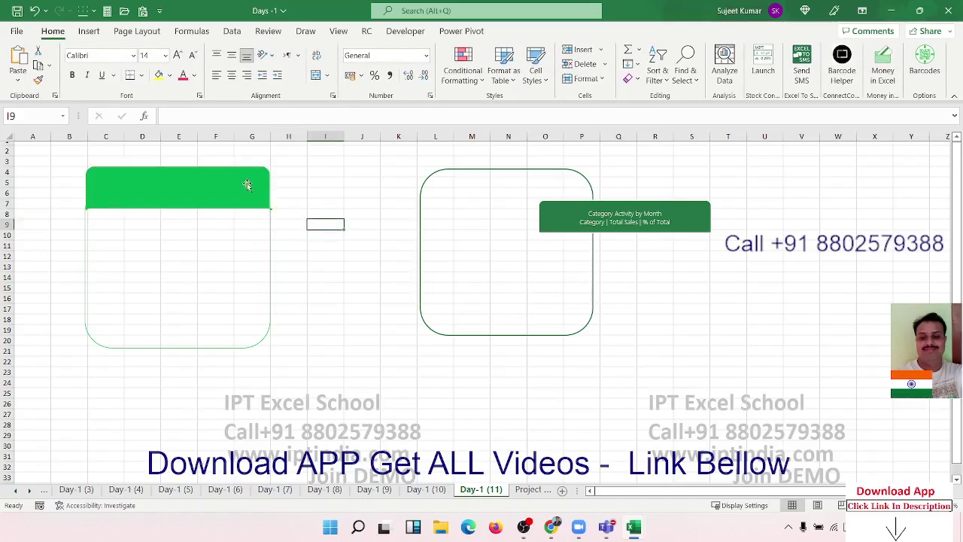
left_click(193, 198)
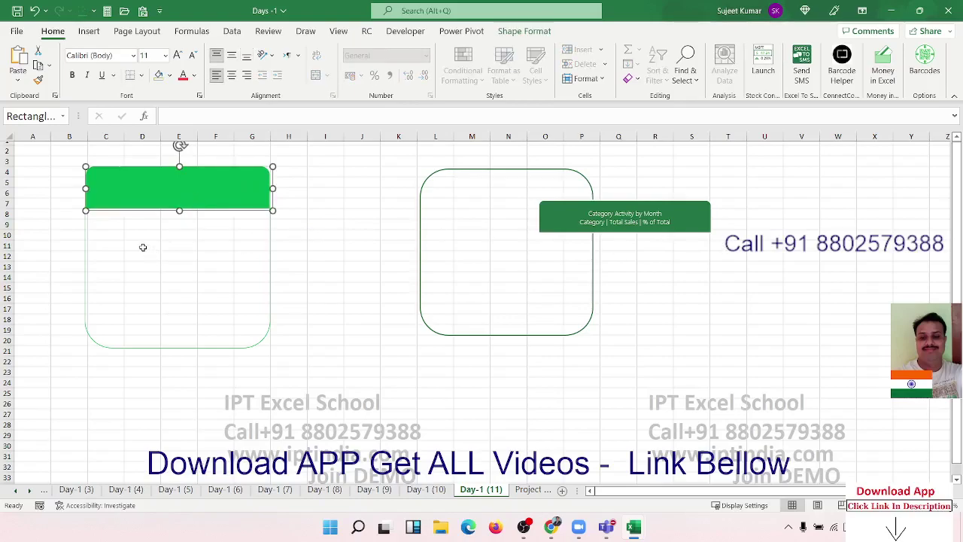
left_click_drag(112, 235, 188, 297)
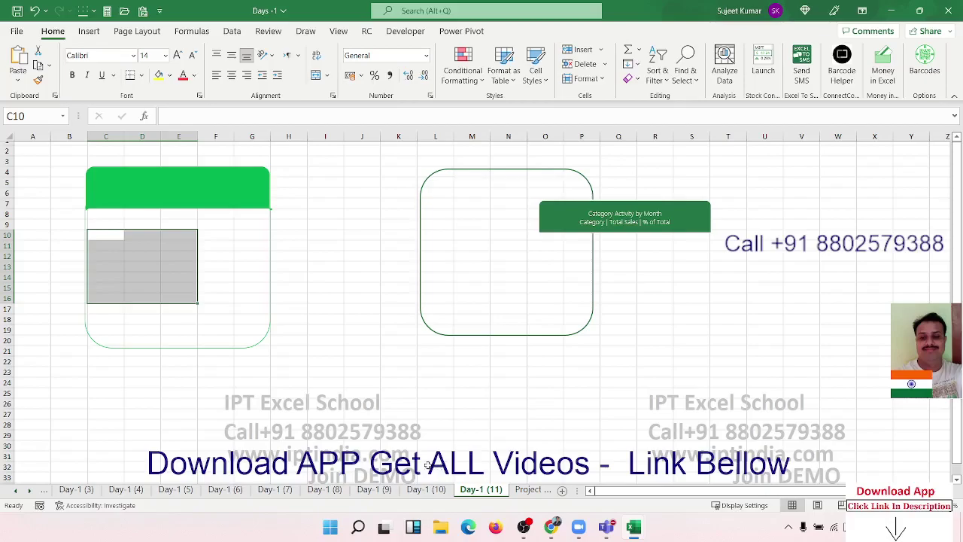
Switch to the 'Create a Dashboard in Excel (2)' workbook and scroll its Final Dashboard.
key("alt+Tab")
key("Tab")
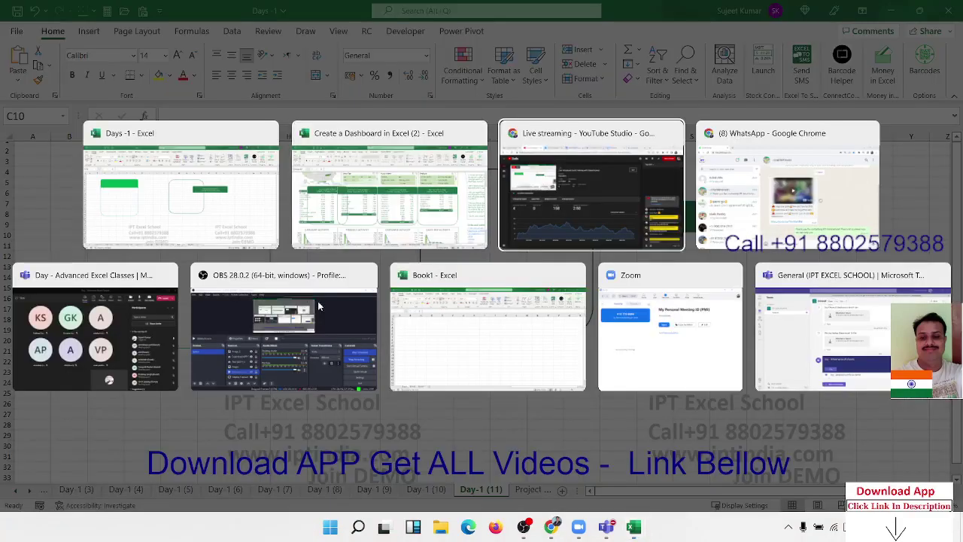
key("shift+Tab")
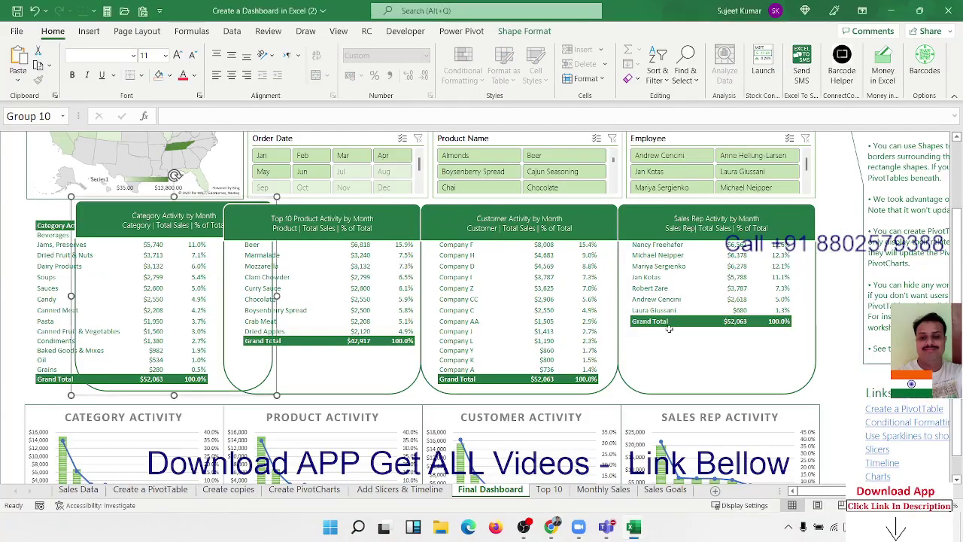
scroll(684, 322, "down", 3)
scroll(683, 322, "up", 4)
scroll(683, 322, "up", 4)
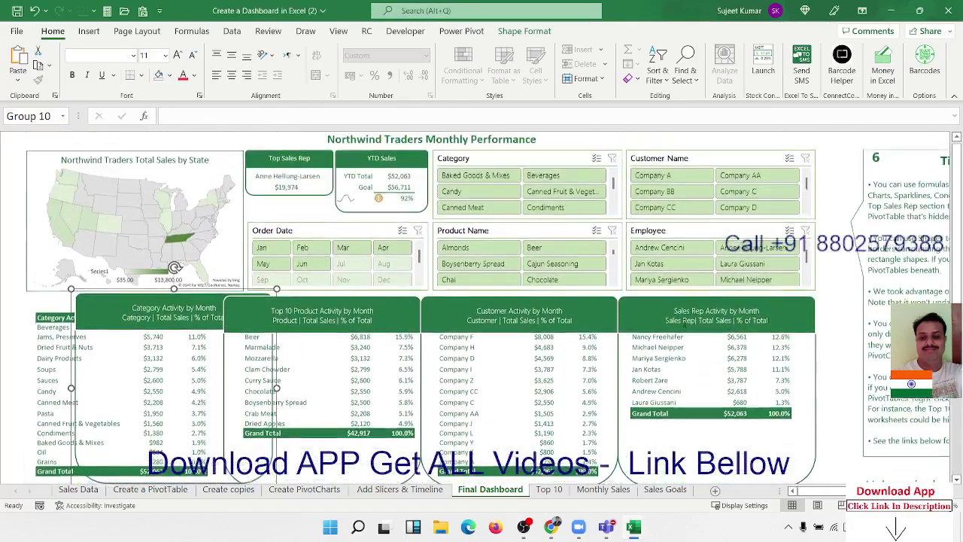
Select the Sauces pivot entry, then open Sales_Dash from the recent files.
left_click(43, 382)
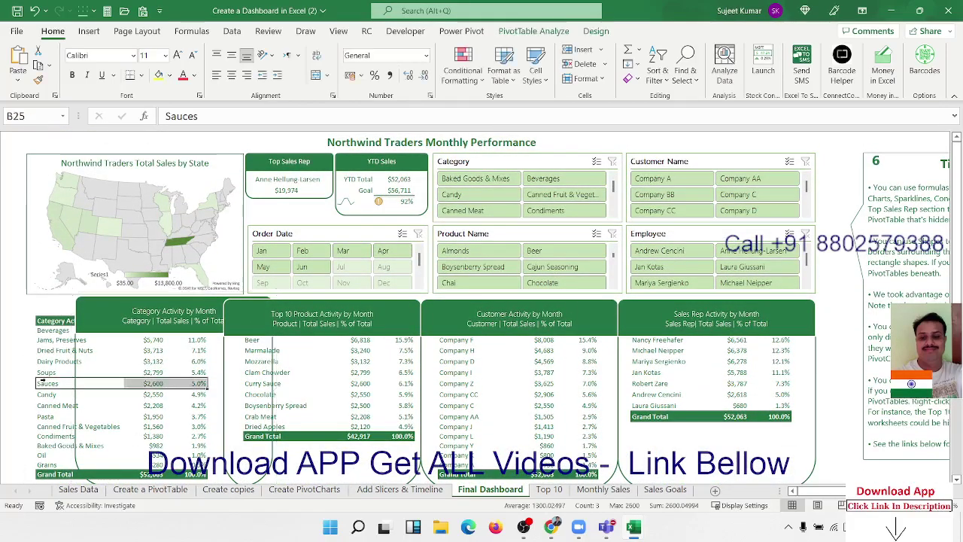
left_click(16, 31)
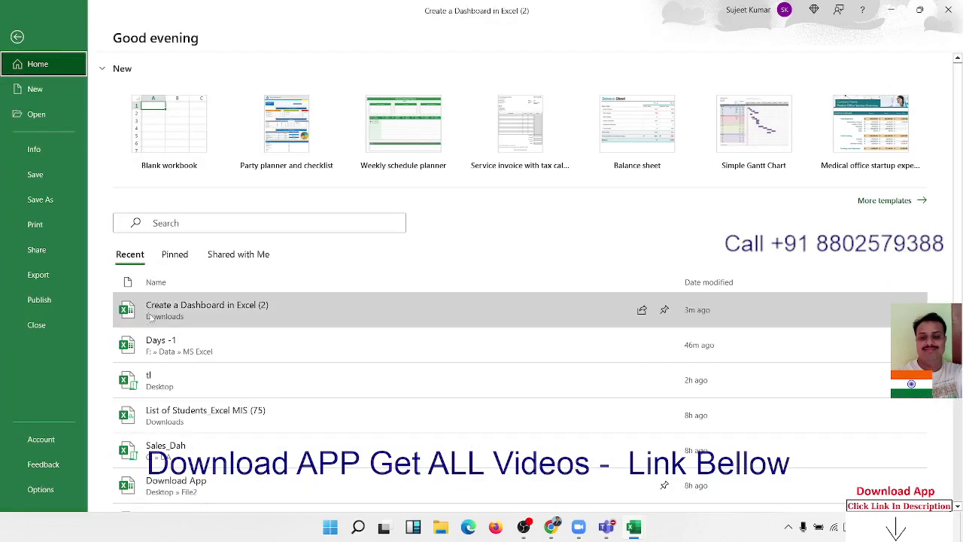
left_click(175, 450)
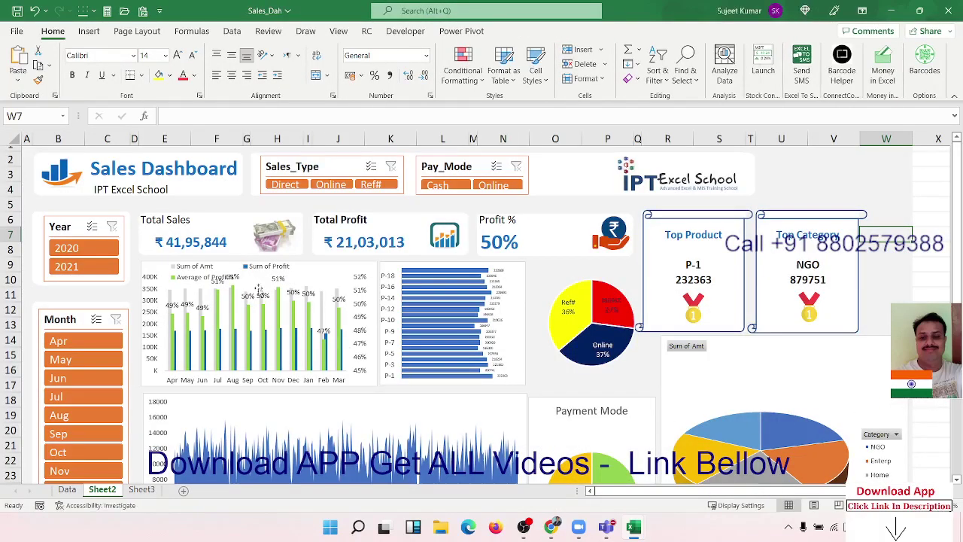
Filter the Sales dashboard to 2020 and nudge the Total Sales card slightly.
left_click(184, 255)
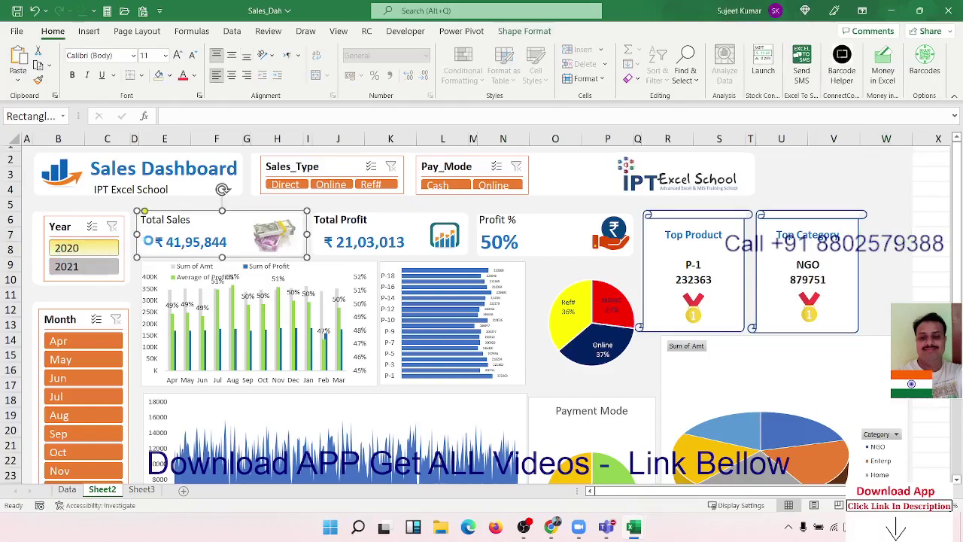
left_click(64, 248)
left_click(168, 230)
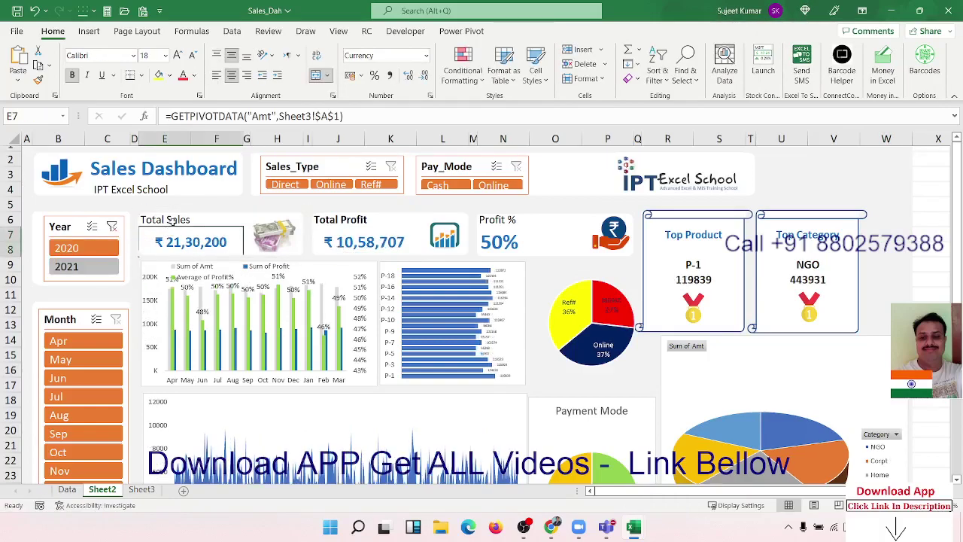
left_click(169, 221)
left_click(138, 256)
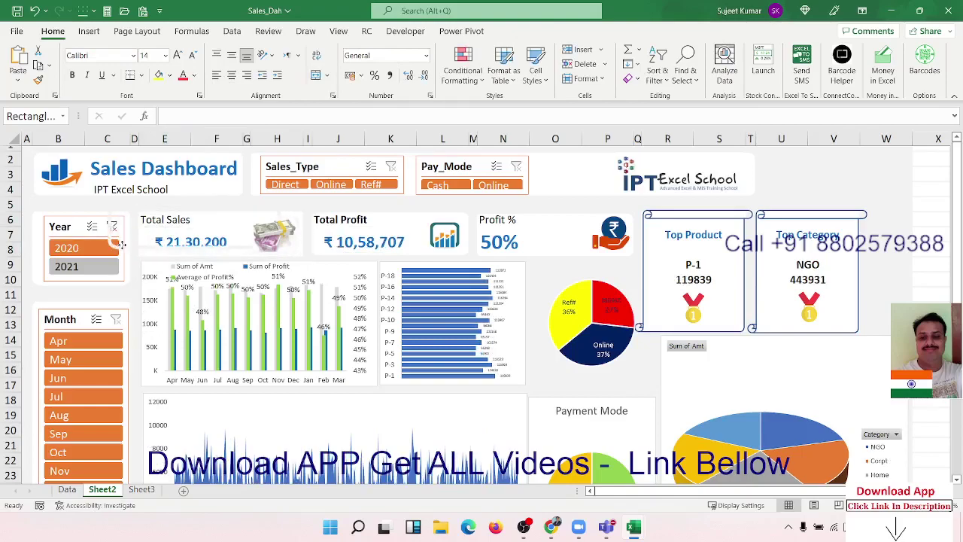
left_click_drag(138, 257, 148, 255)
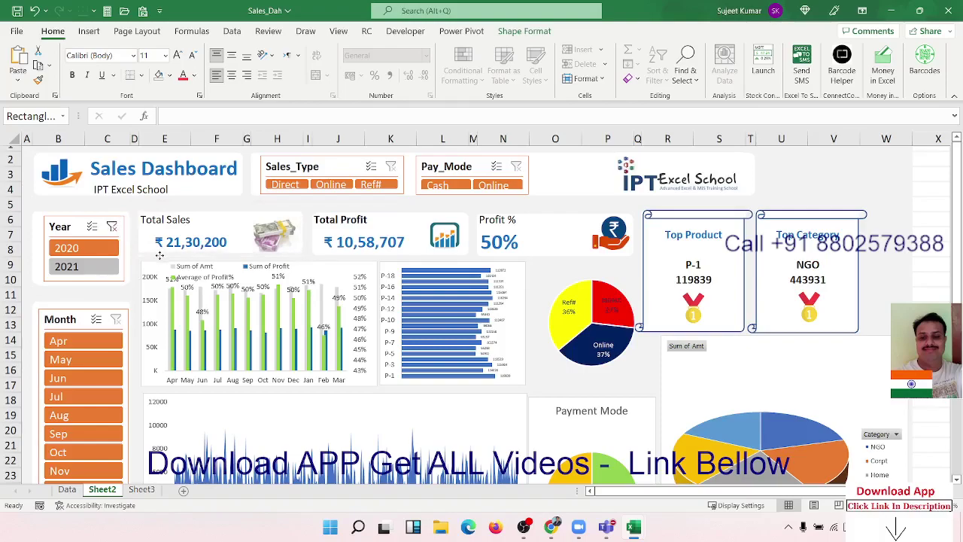
Select the Total Sales card, view Sheet3's pivot tables, and bring up the window switcher.
left_click(160, 256)
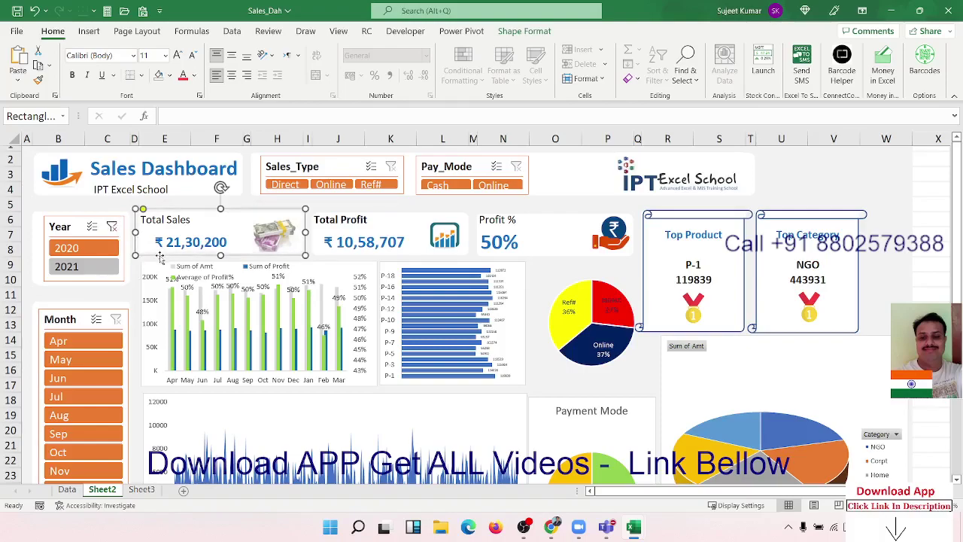
left_click(149, 491)
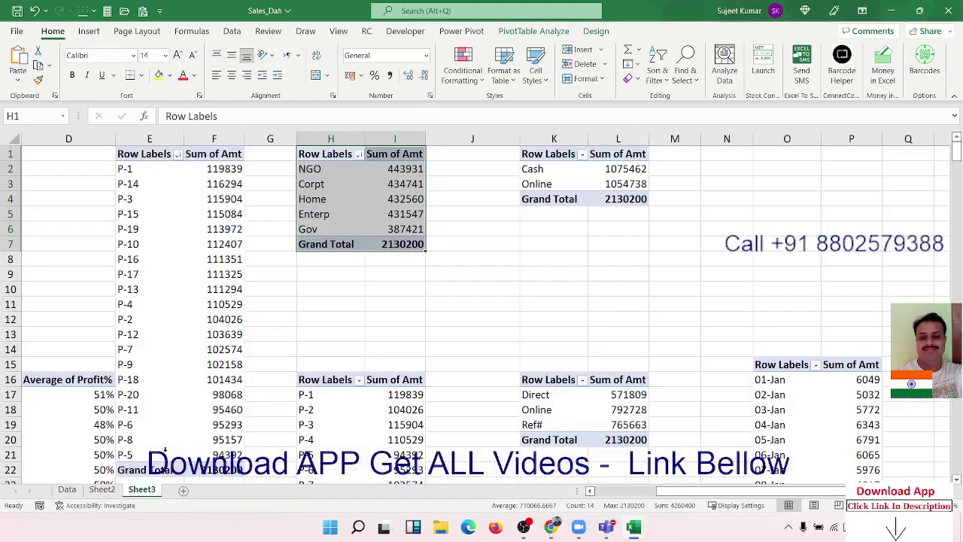
key("alt+Tab")
key("alt+Tab")
key("alt+Tab")
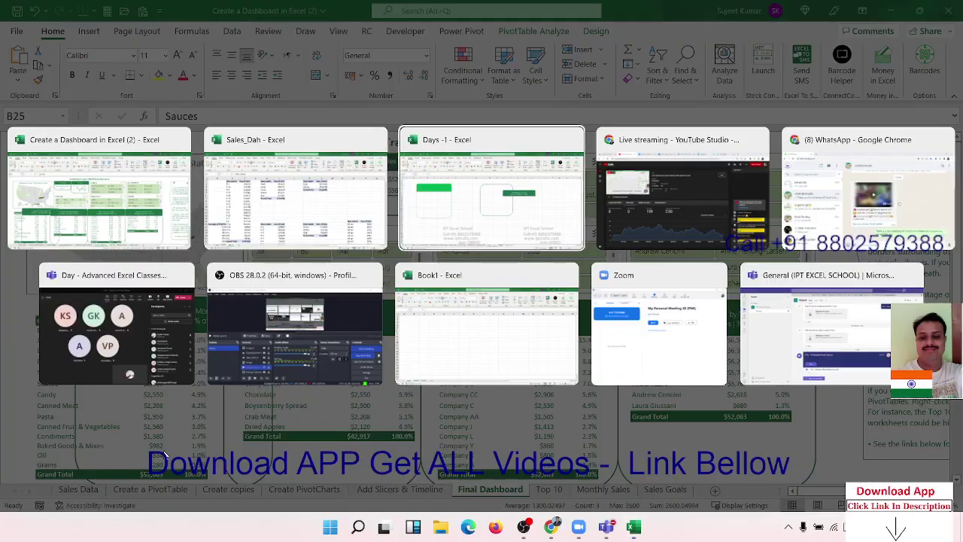
Fill C34:P51 with White, Background 1, Darker 15%, then select E37:G39 for a tile.
scroll(101, 361, "down", 7)
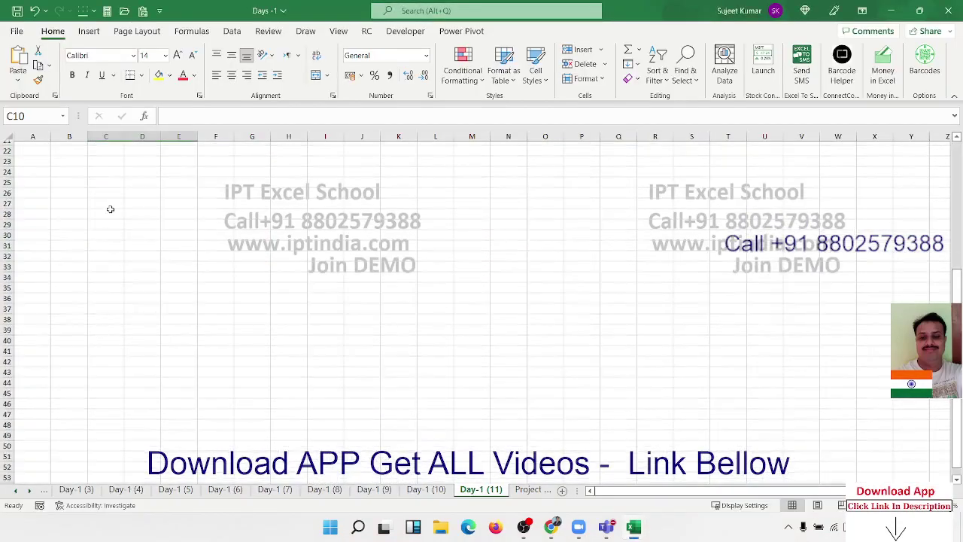
left_click(126, 270)
left_click(104, 279)
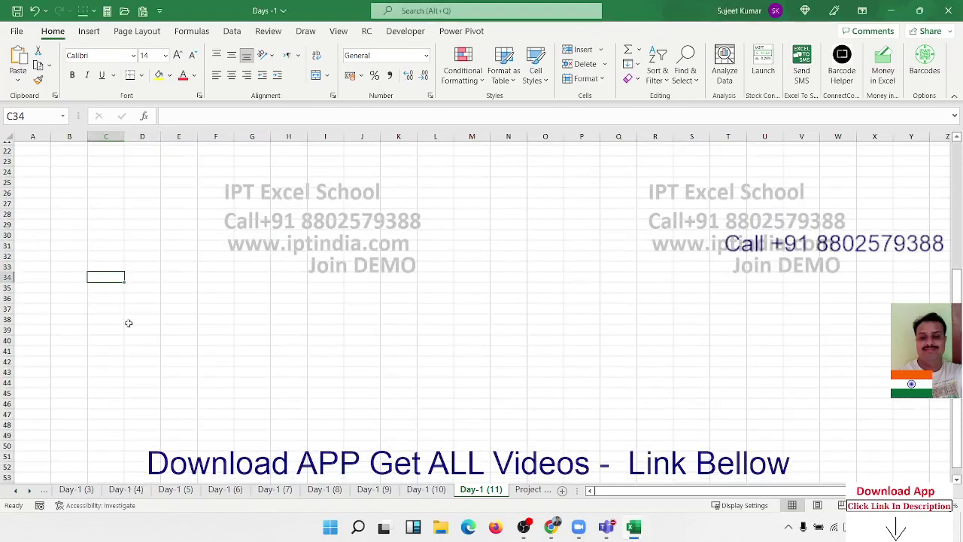
left_click_drag(100, 279, 583, 456)
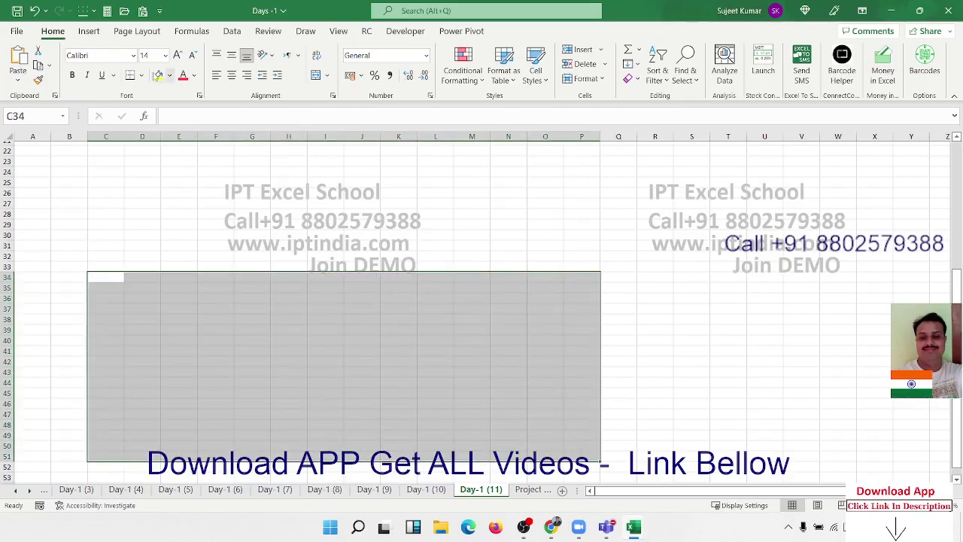
left_click(170, 76)
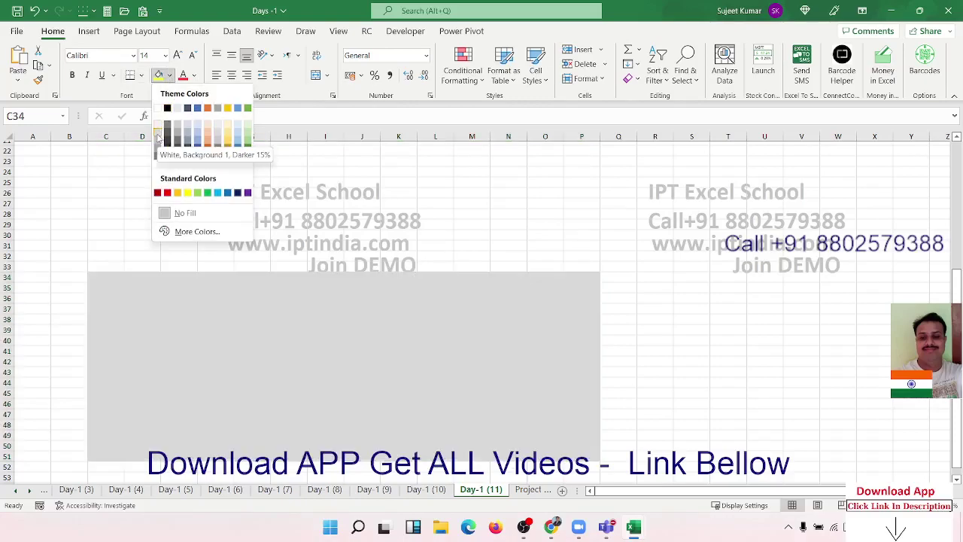
left_click(158, 140)
left_click(234, 414)
left_click_drag(171, 308, 264, 328)
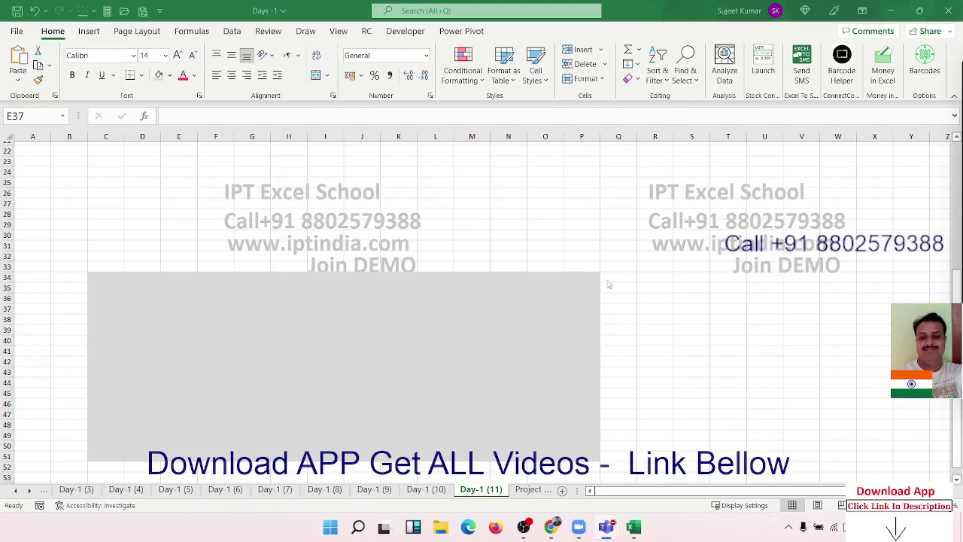
Fill cells E37:G39 white.
left_click(170, 75)
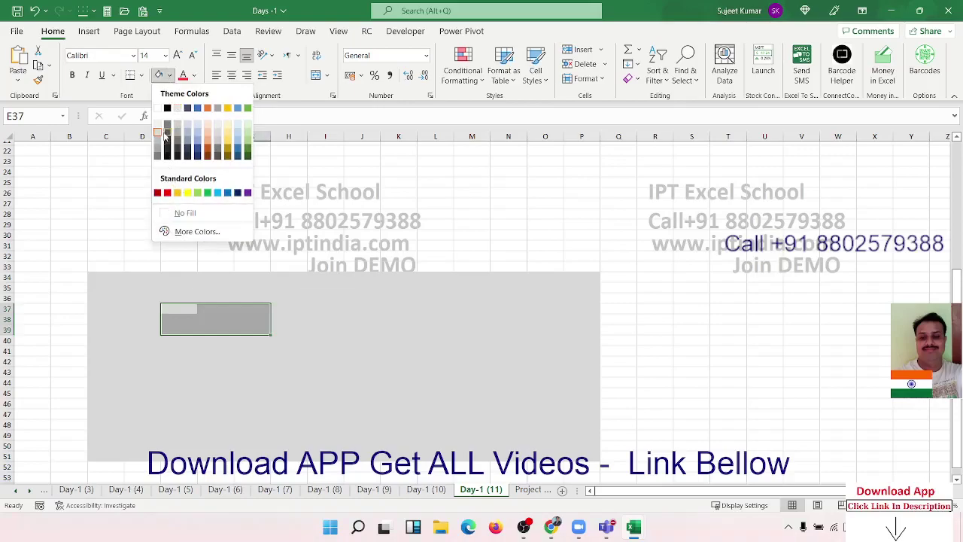
left_click(157, 108)
left_click(323, 340)
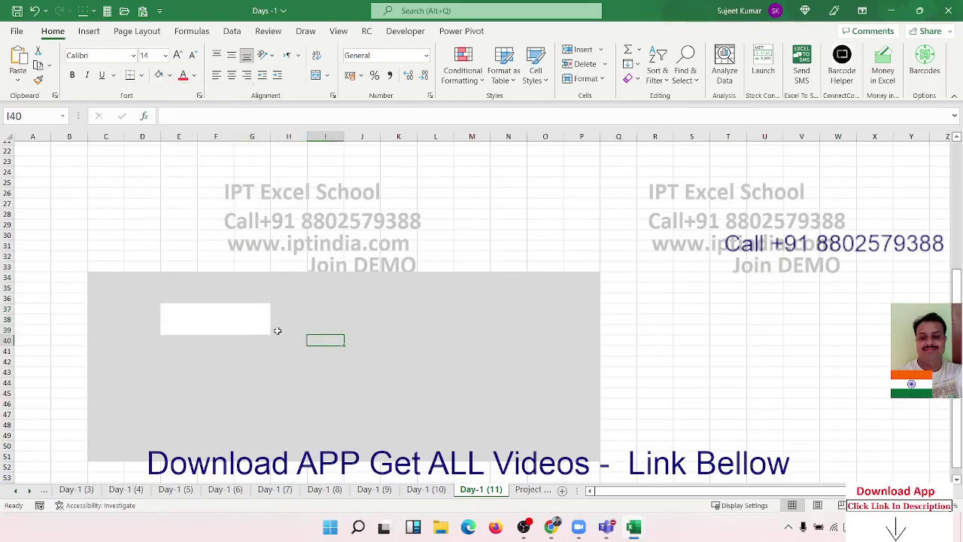
left_click(251, 329)
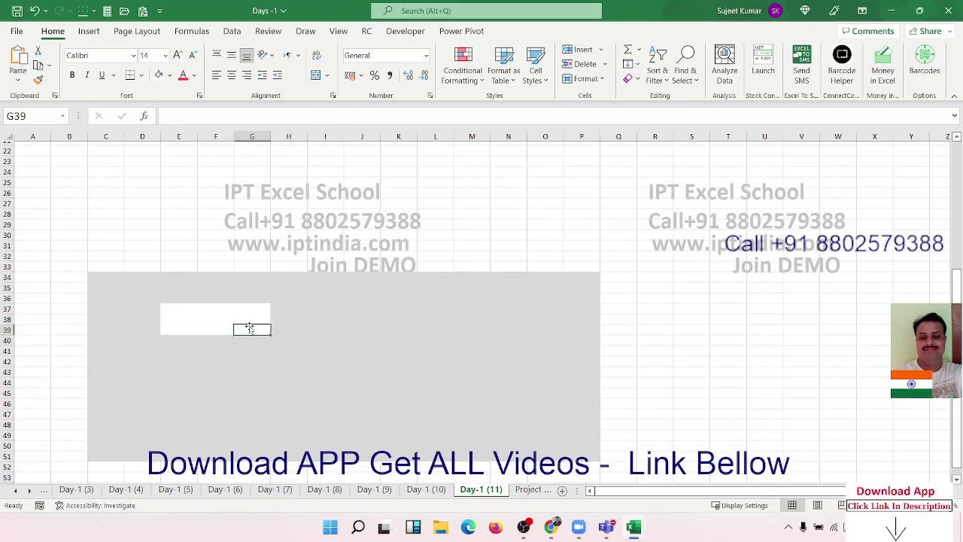
left_click(273, 371)
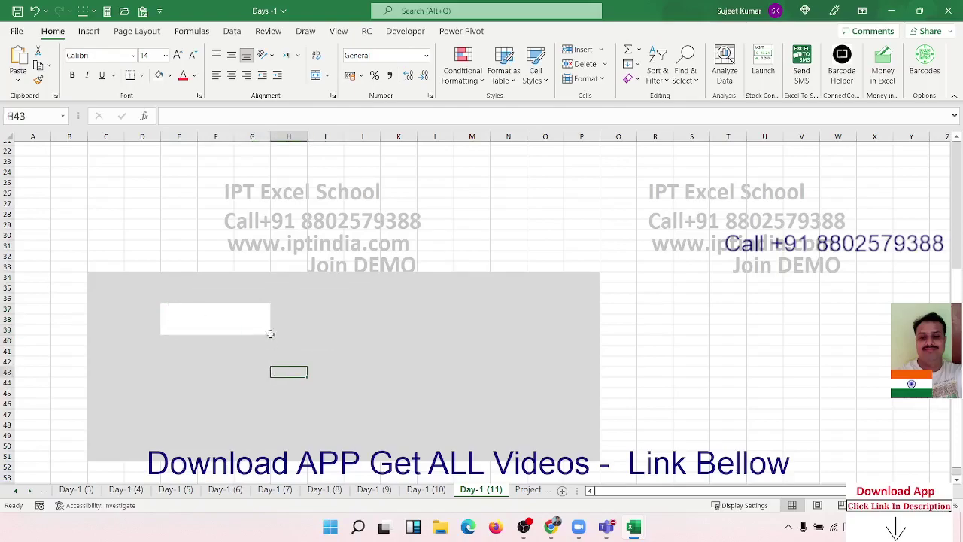
Draw a rectangle over the white E37:G39 patch and set its fill to No Fill.
left_click(90, 32)
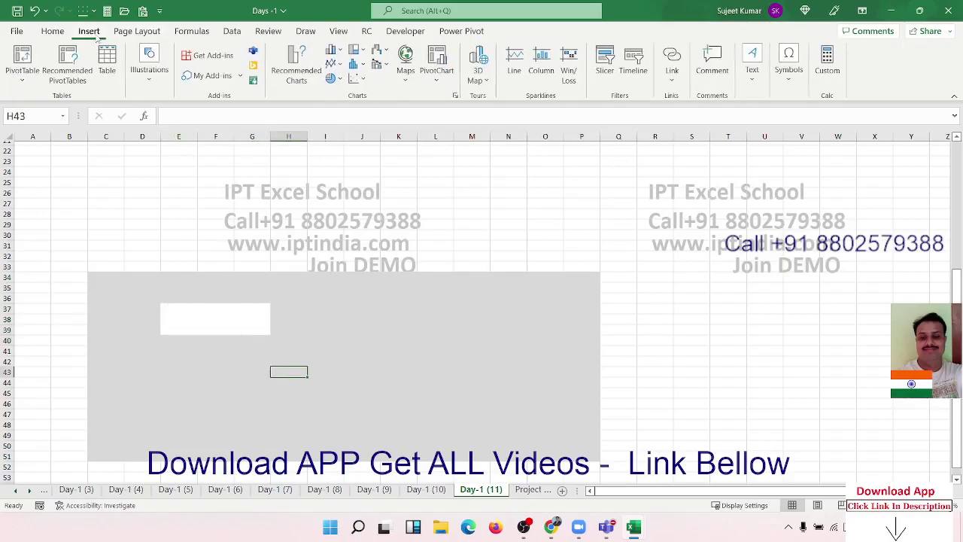
left_click(143, 88)
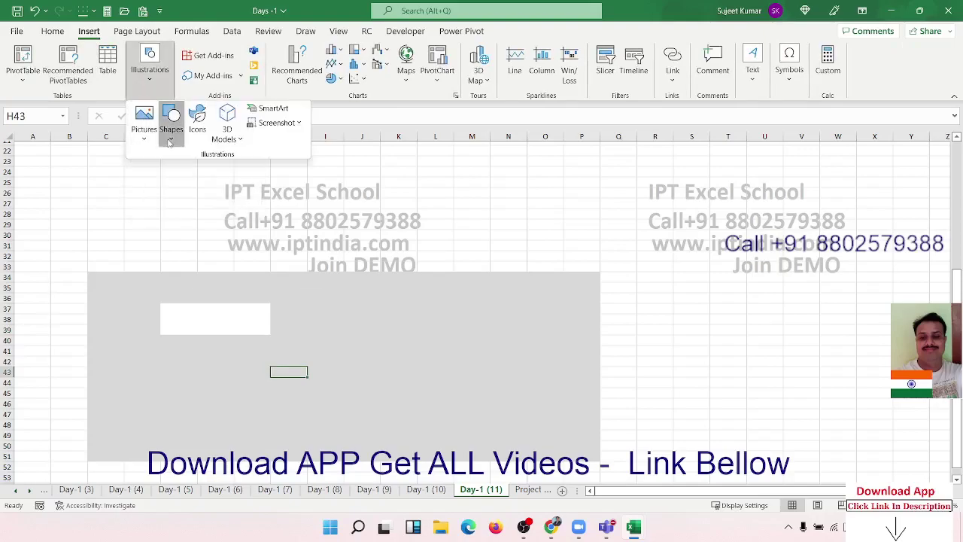
left_click(171, 124)
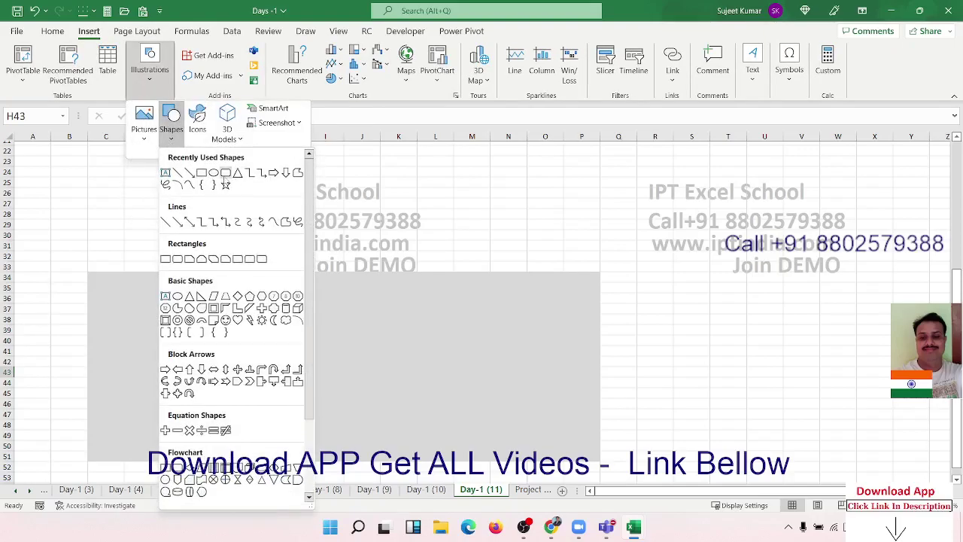
left_click(225, 173)
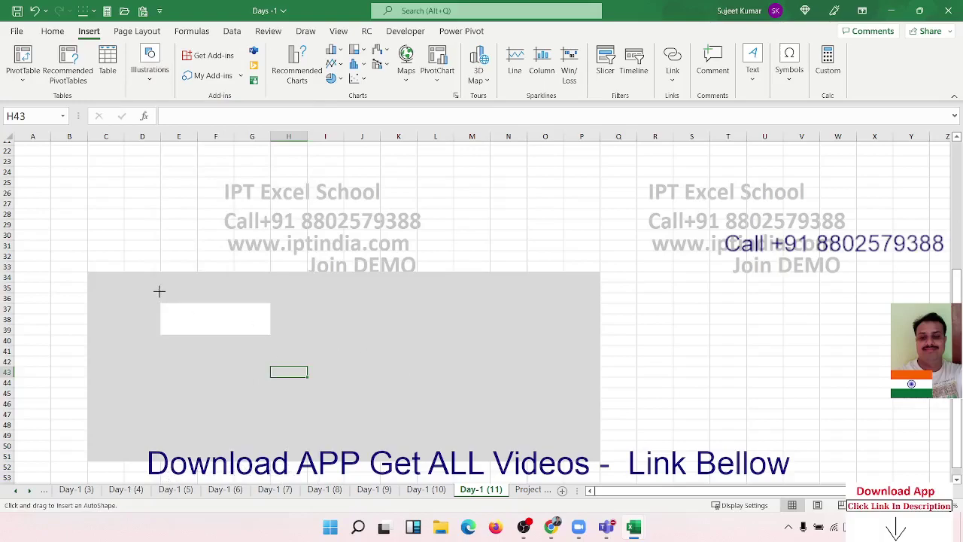
left_click_drag(159, 291, 302, 343)
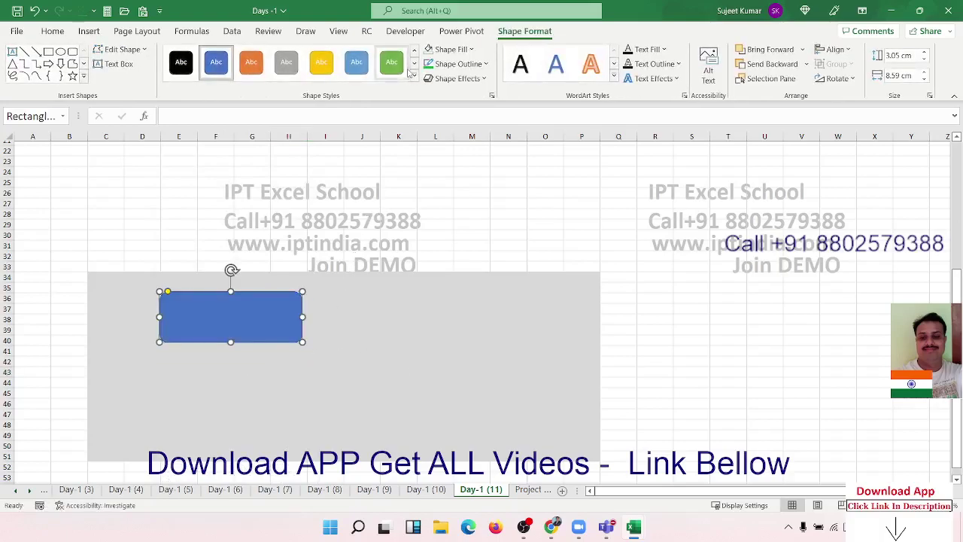
left_click(448, 50)
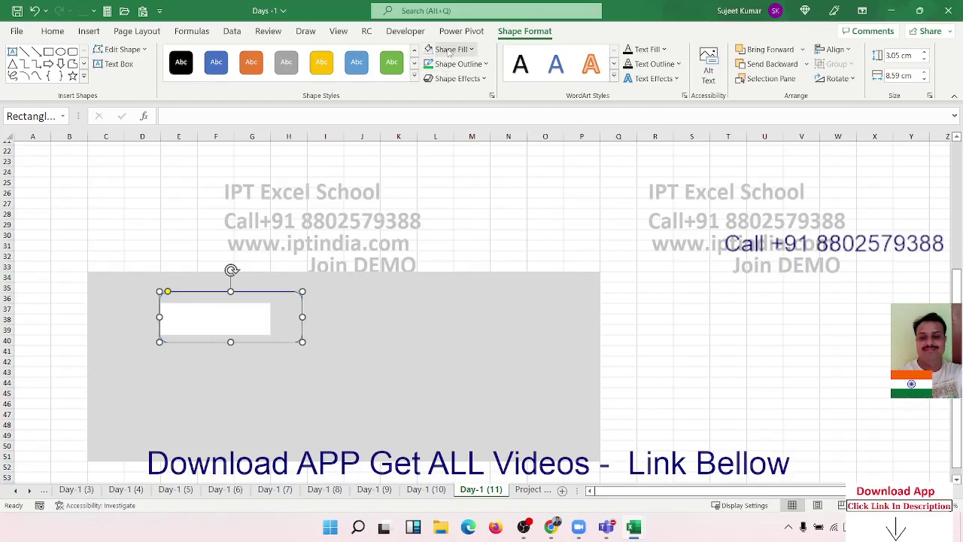
left_click(457, 64)
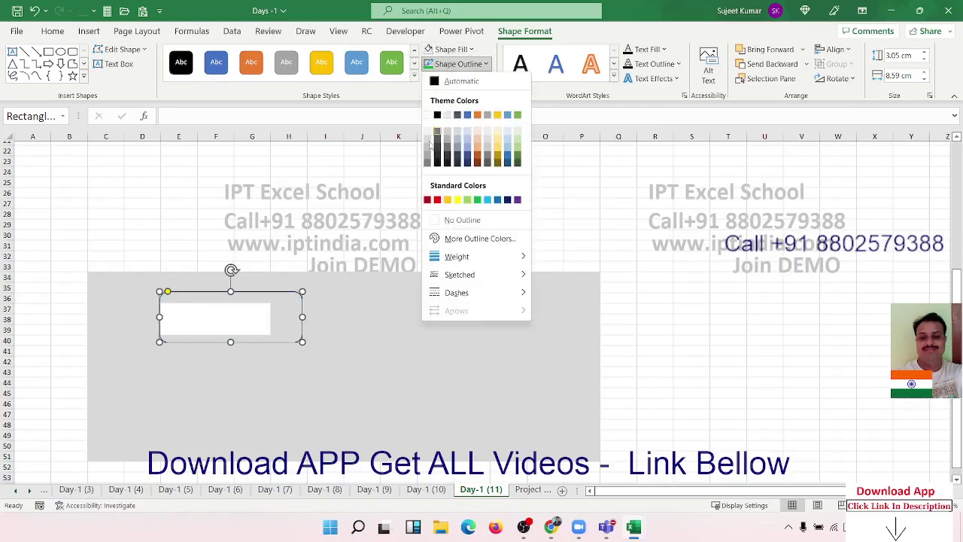
Shrink the rectangle to fit the white patch and set its outline weight to 6 pt.
left_click(429, 147)
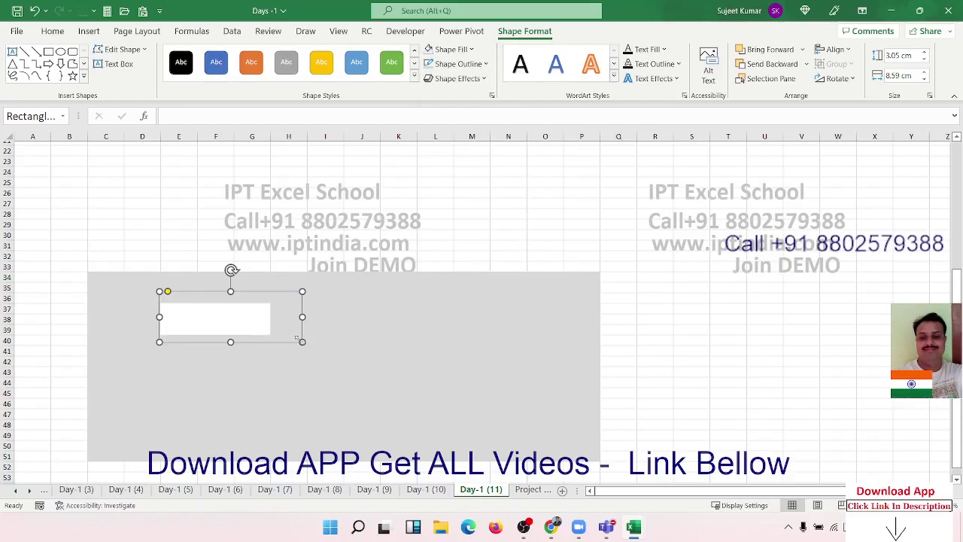
left_click_drag(297, 338, 269, 332)
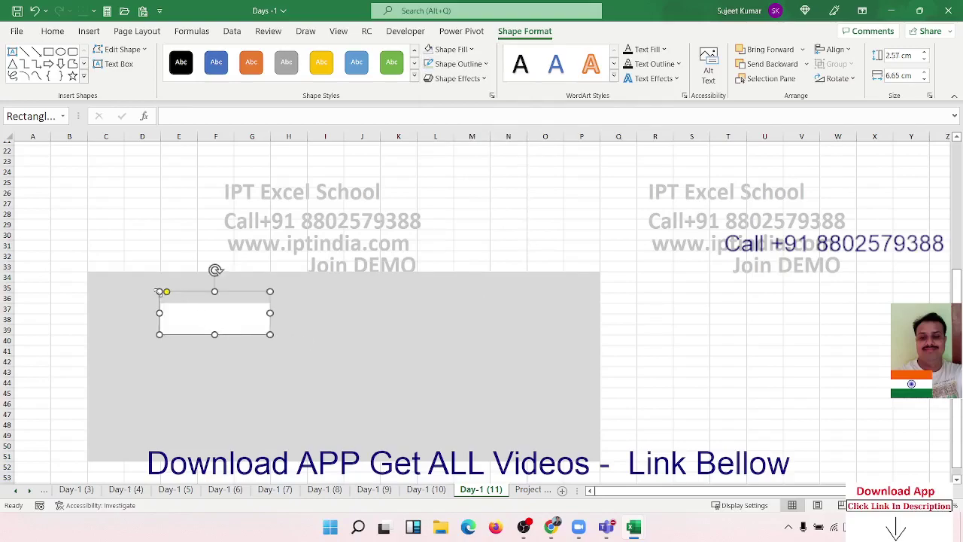
left_click_drag(159, 291, 160, 336)
left_click(458, 64)
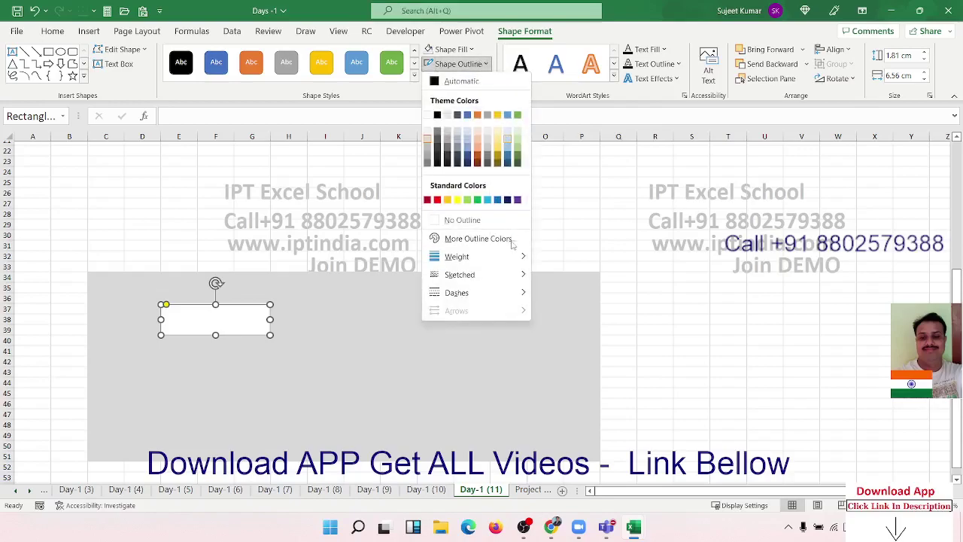
mouse_move(490, 257)
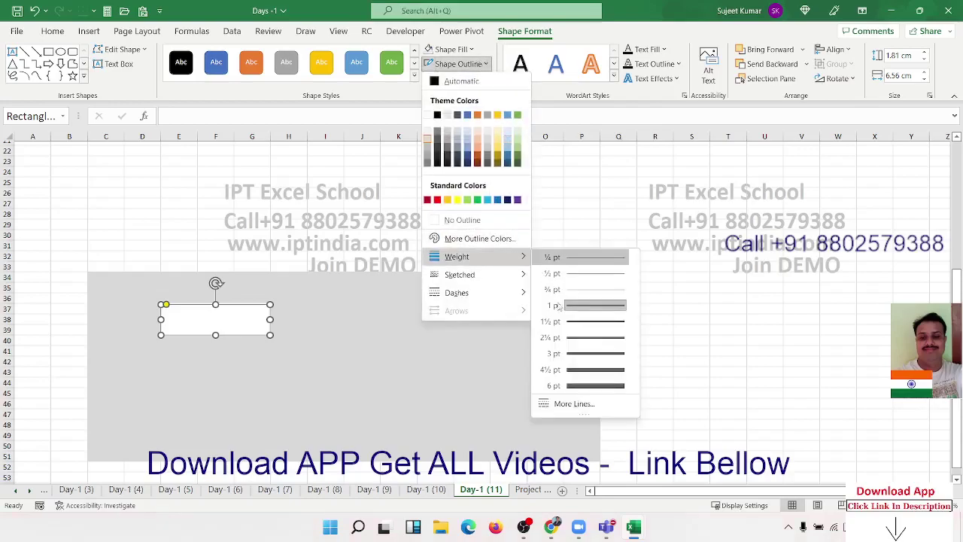
left_click(581, 386)
left_click(410, 331)
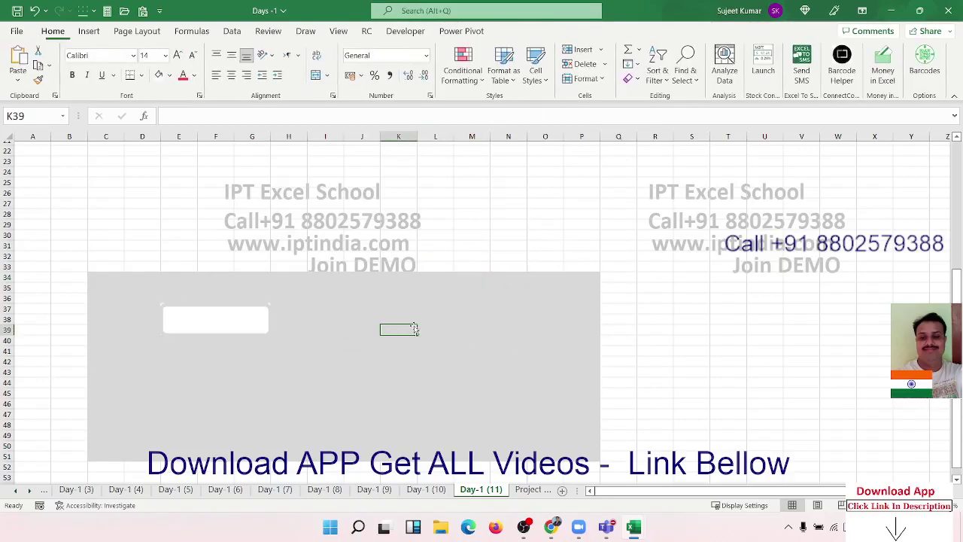
Nudge the rectangle's top edge and corner to fully cover the patch, then check the tile.
left_click(269, 323)
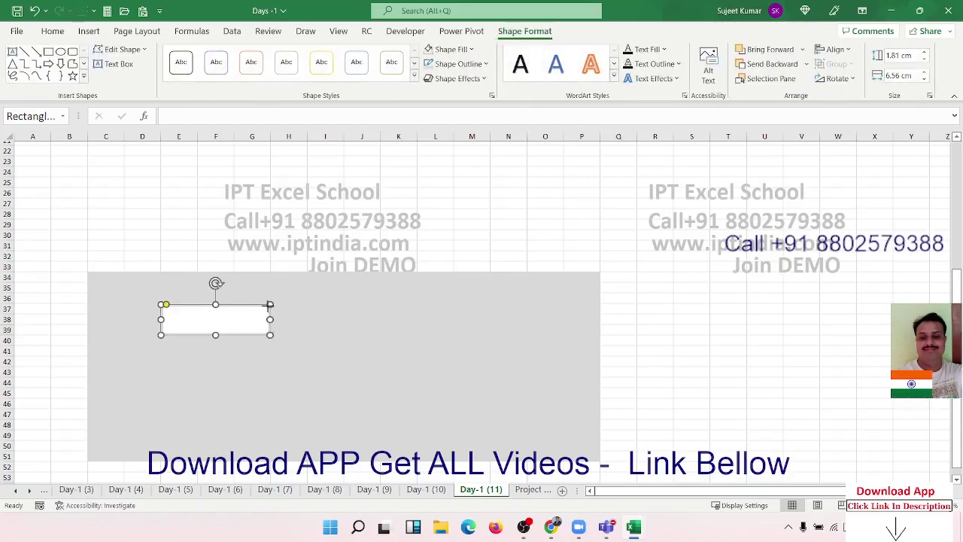
left_click_drag(268, 305, 271, 317)
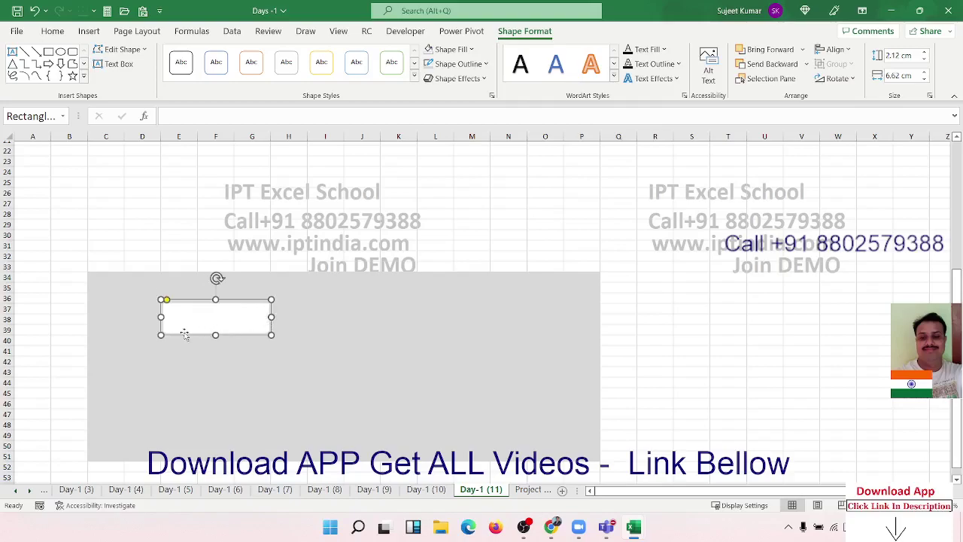
left_click_drag(160, 335, 159, 336)
left_click(187, 361)
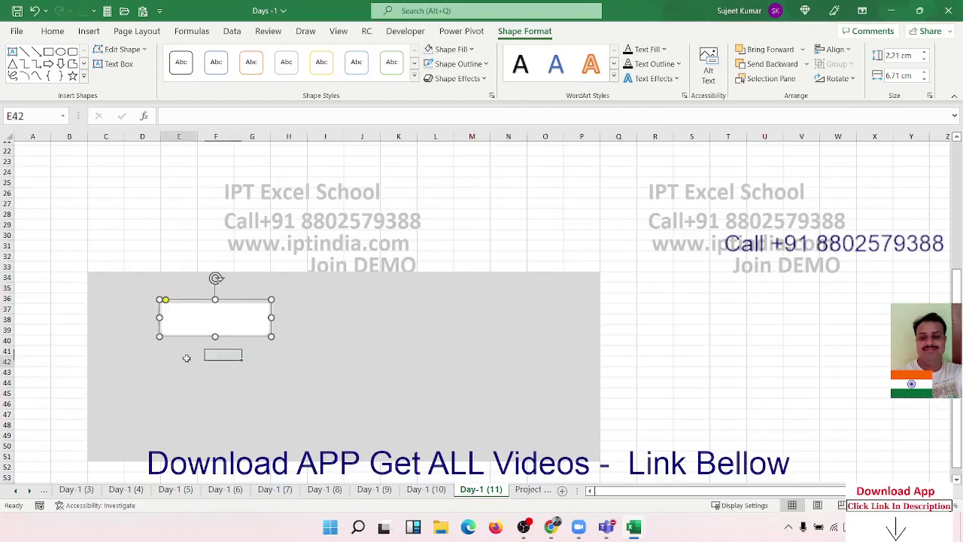
left_click(245, 321)
left_click(224, 328)
left_click(183, 310)
left_click(204, 318)
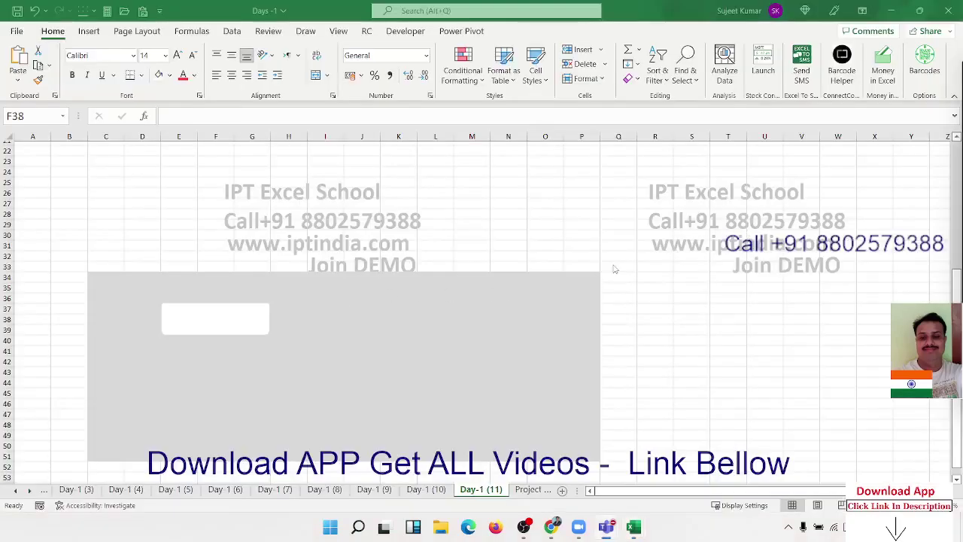
Review the Create a Dashboard workbook, then the Sales_Dah Data and Sheet2 dashboards.
key("alt+Tab")
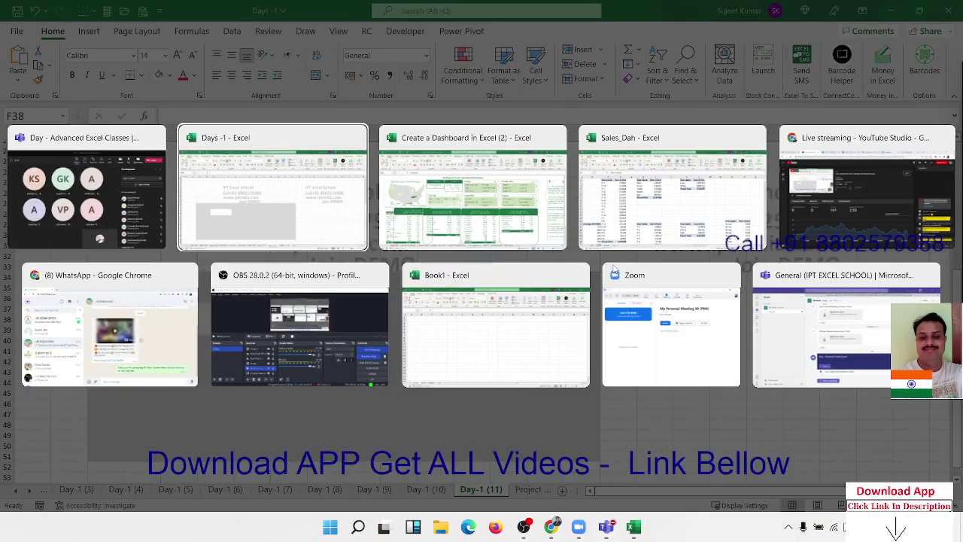
key("alt+Tab")
scroll(783, 267, "down", 3)
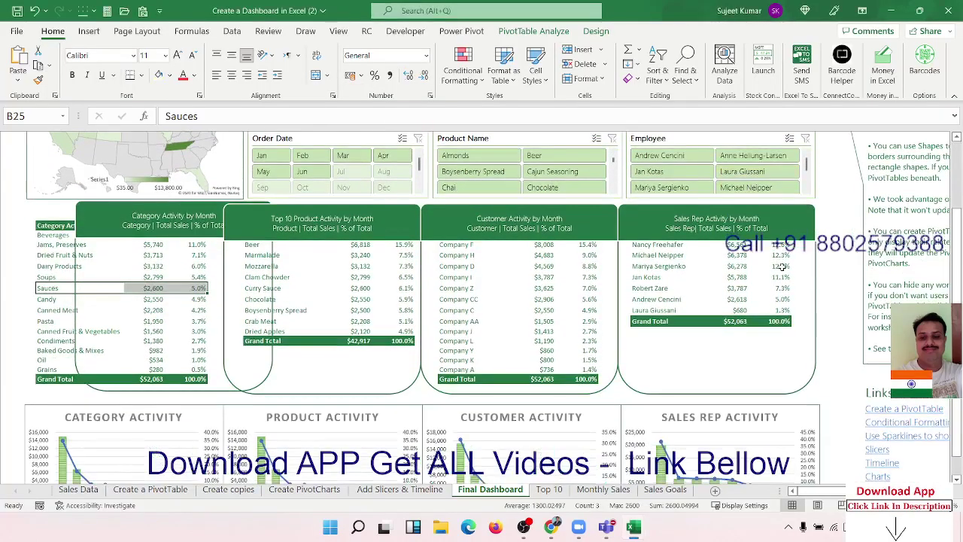
scroll(783, 267, "down", 5)
key("alt+Tab")
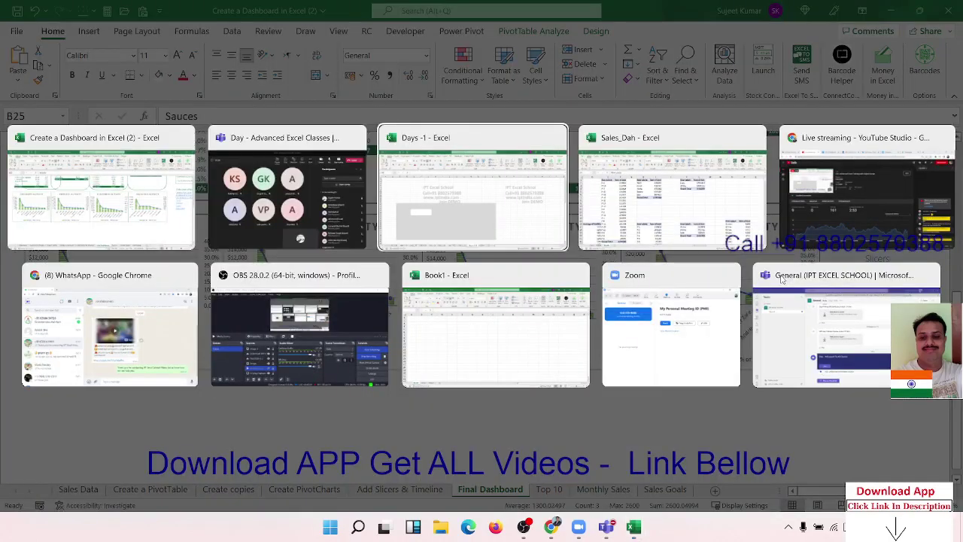
key("alt+Tab")
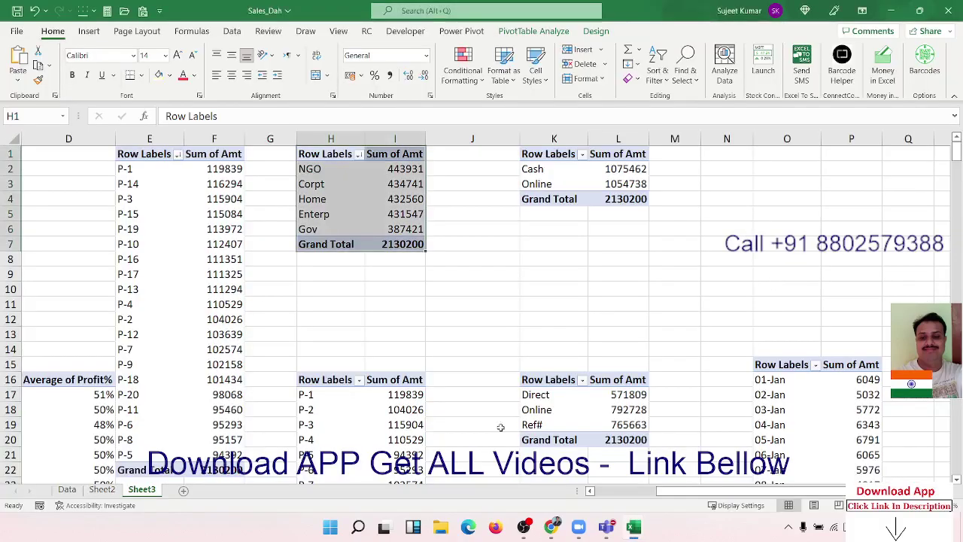
left_click(66, 490)
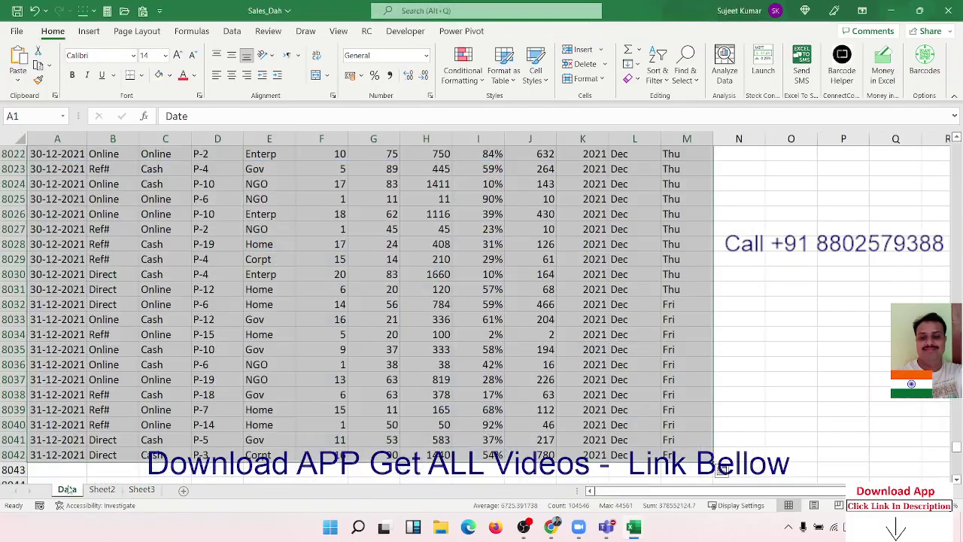
left_click(96, 493)
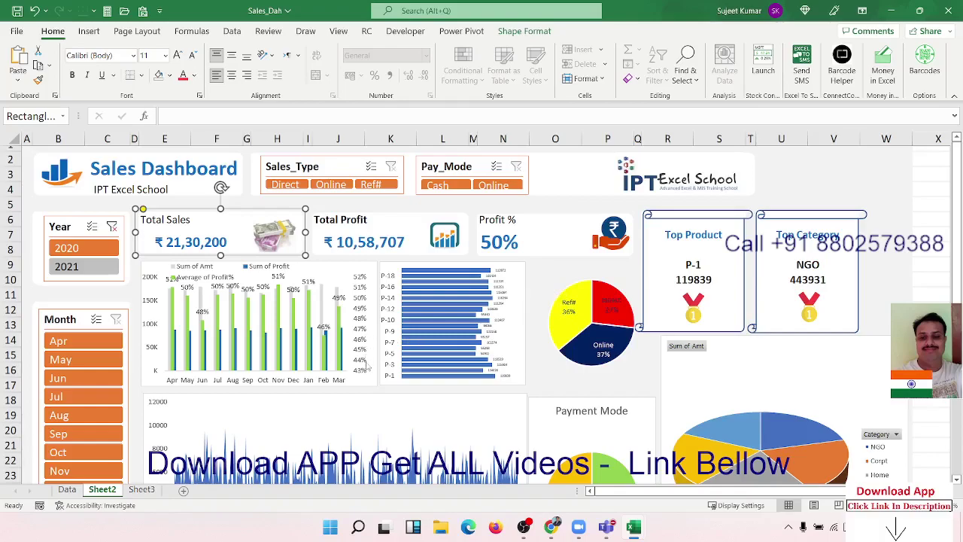
scroll(365, 377, "down", 5)
scroll(365, 376, "up", 5)
left_click(837, 175)
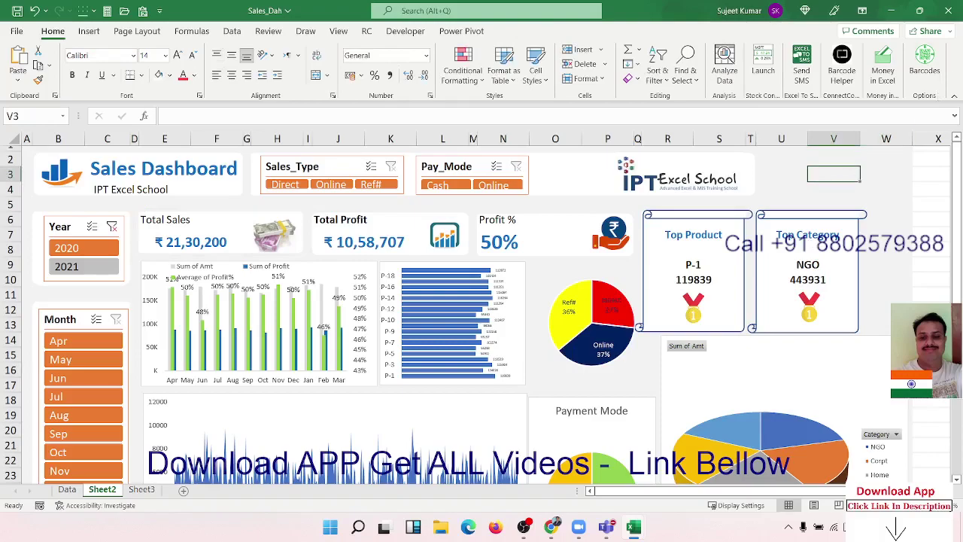
Close Sales_Dah and the dashboard tutorial workbook, discarding changes in both.
left_click(948, 10)
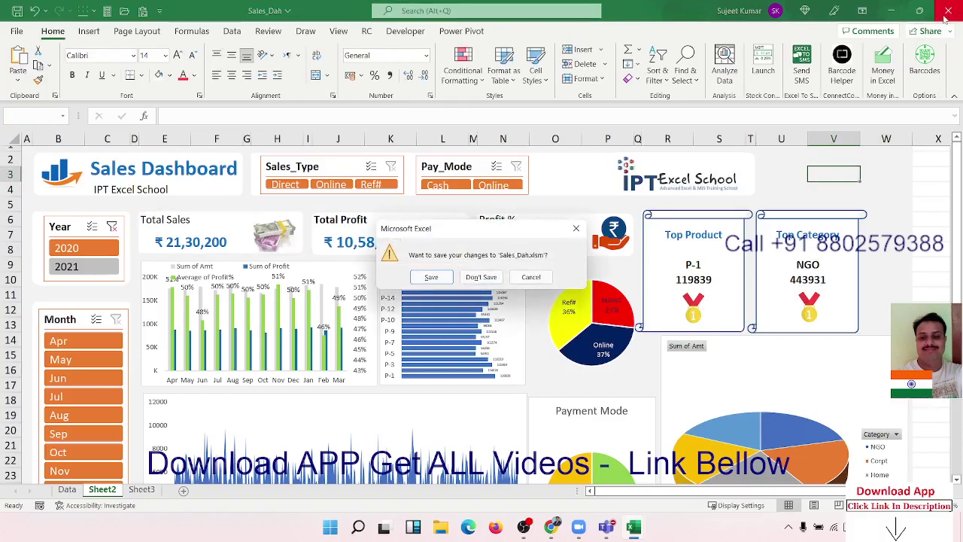
left_click(482, 278)
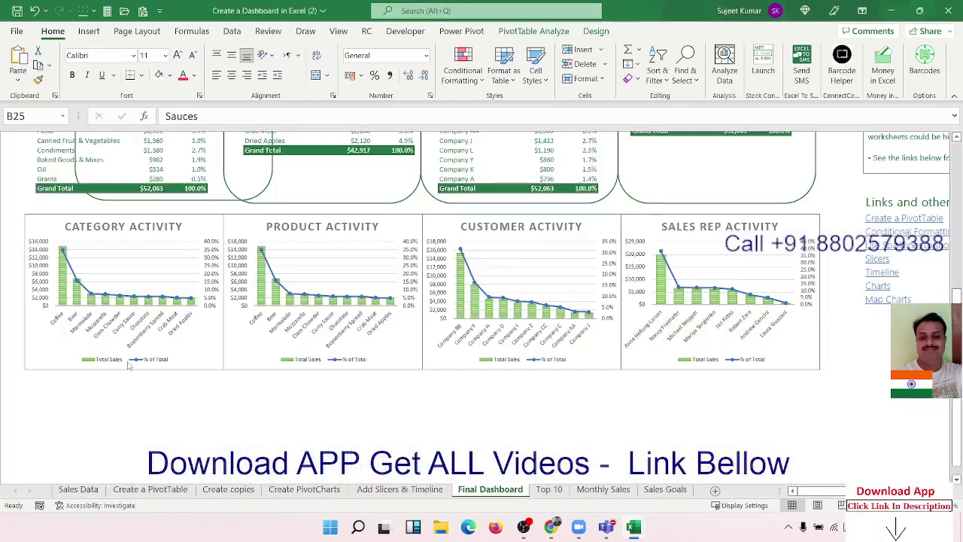
left_click(948, 11)
left_click(465, 282)
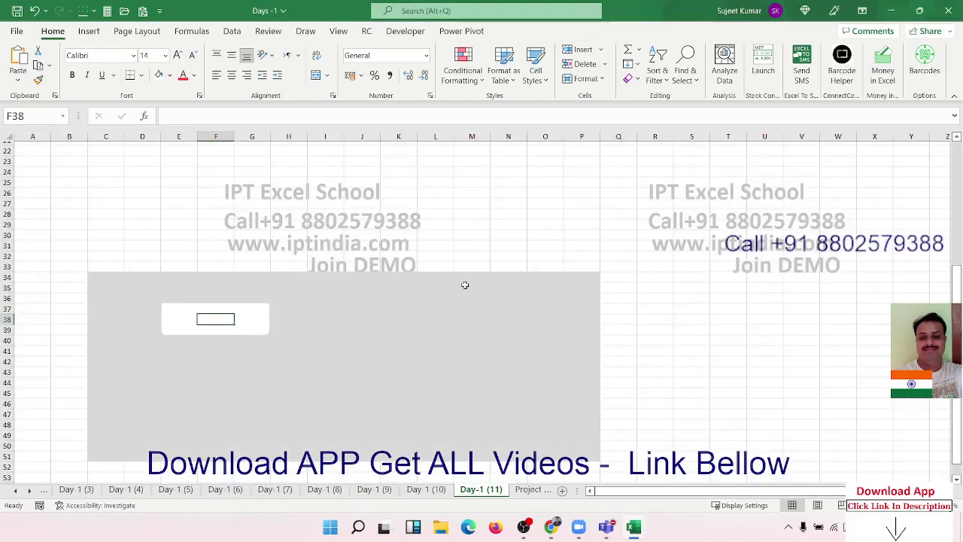
Switch to the Project sheet and view the Register form picture beside 'Make Same in Excel Sheet'.
left_click(427, 307)
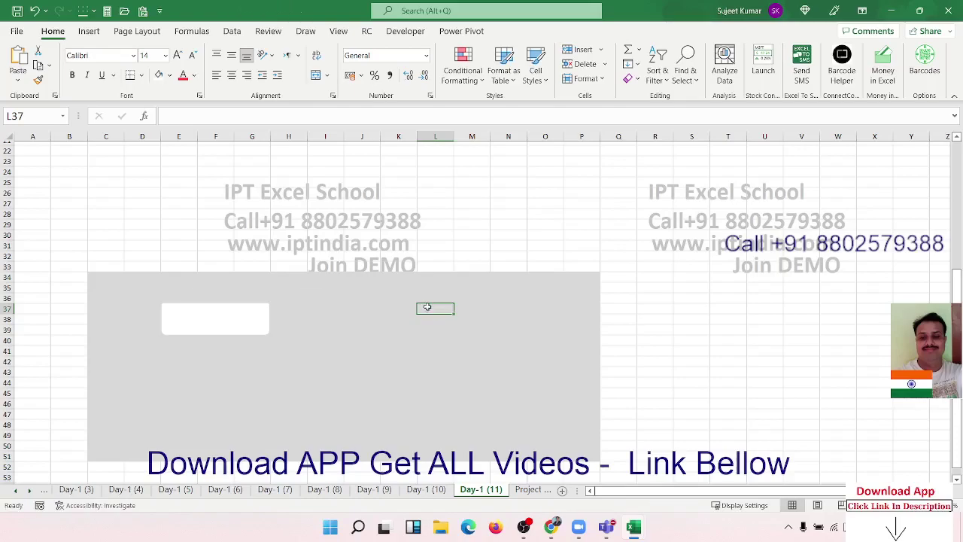
scroll(411, 294, "up", 7)
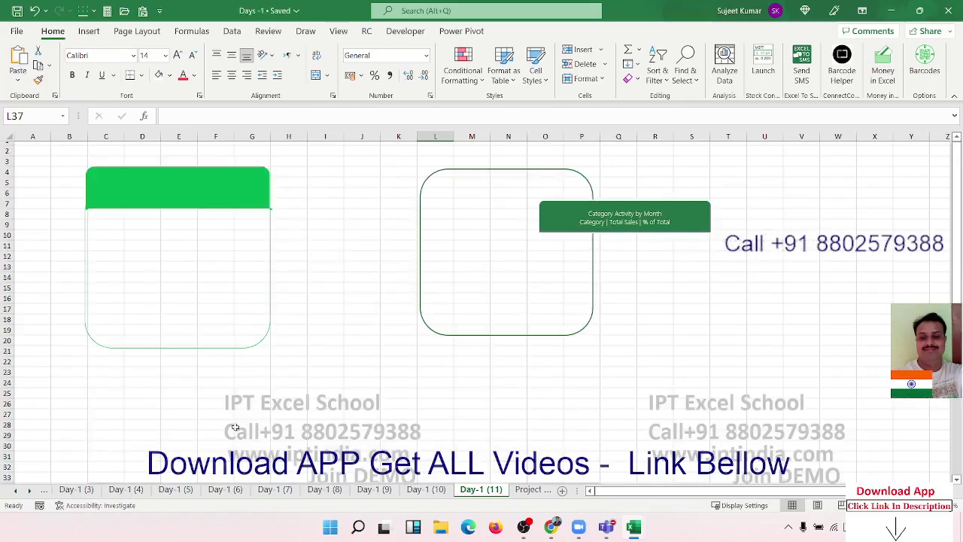
left_click(529, 490)
left_click(144, 196)
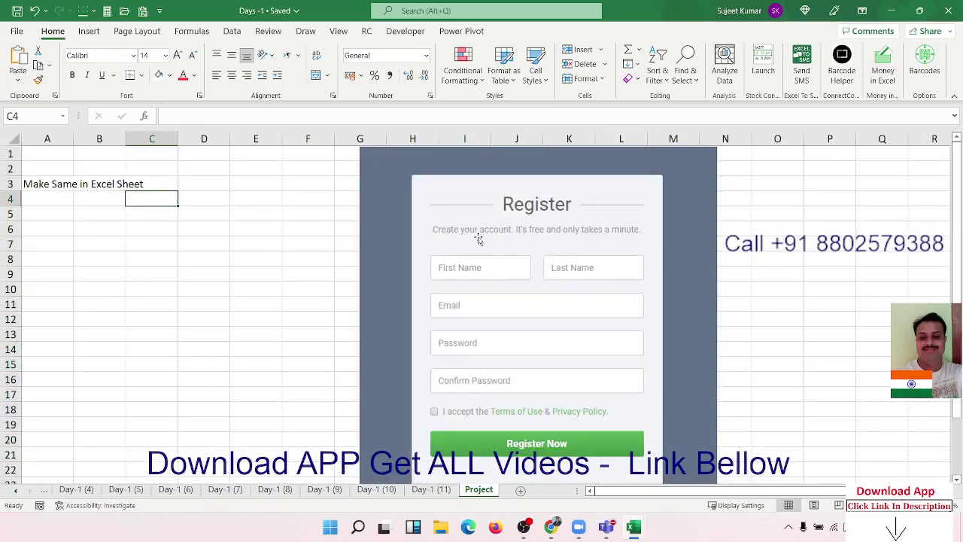
scroll(479, 238, "down", 3)
scroll(475, 233, "up", 3)
left_click(405, 174)
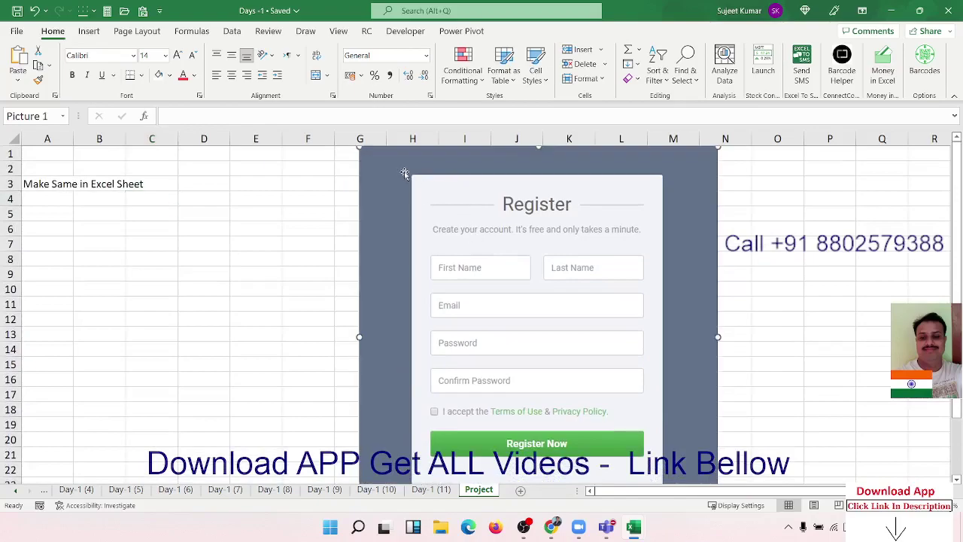
scroll(602, 334, "down", 3)
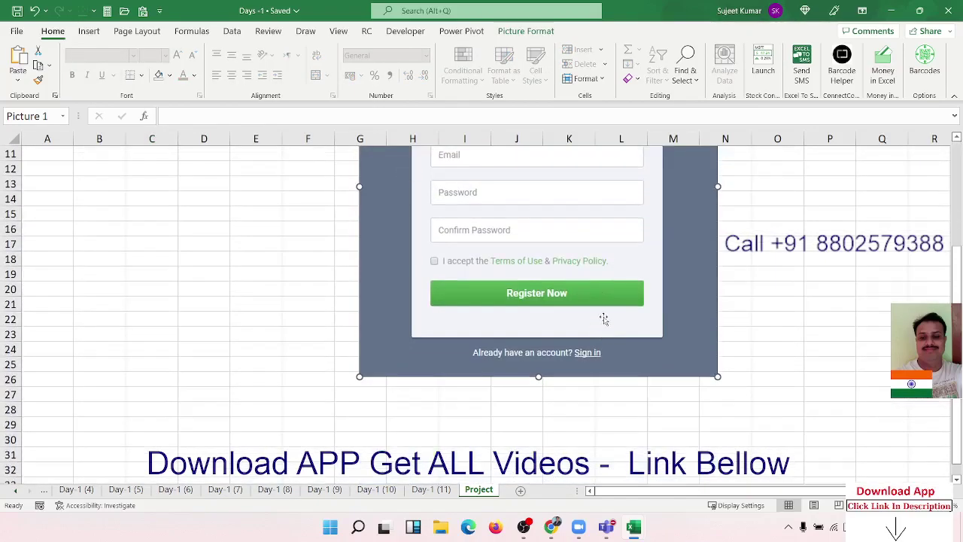
scroll(652, 301, "up", 3)
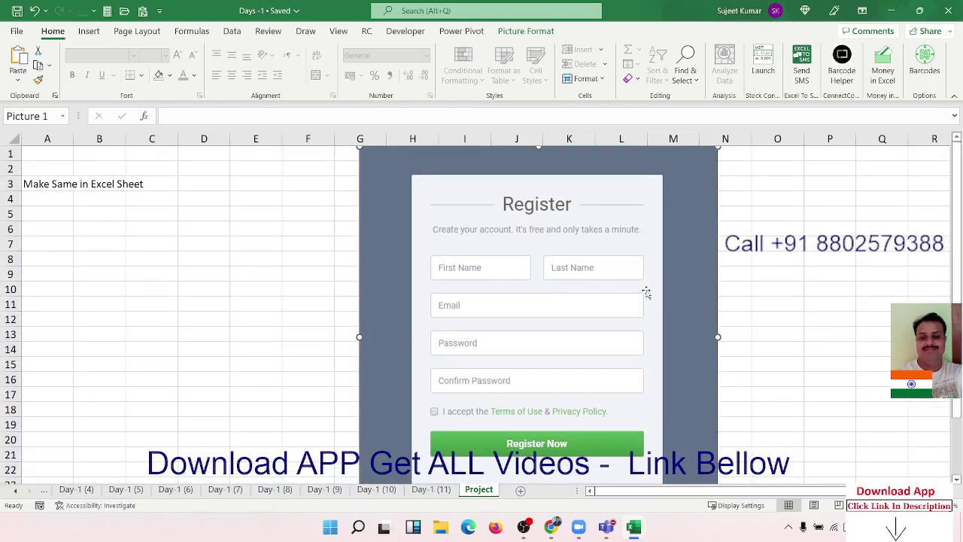
On the Day-1 (7) sheet, replace the password in E2 with a new text password.
left_click(164, 490)
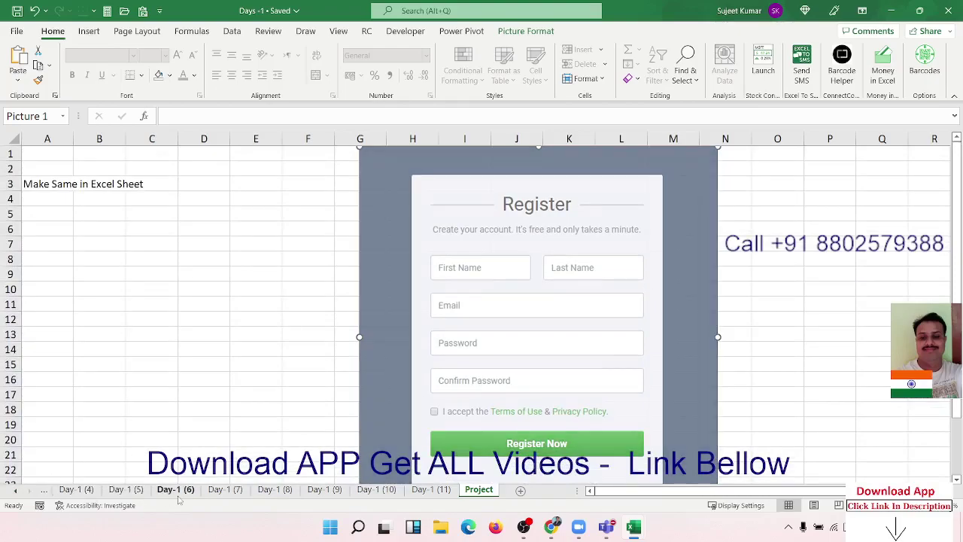
left_click(126, 489)
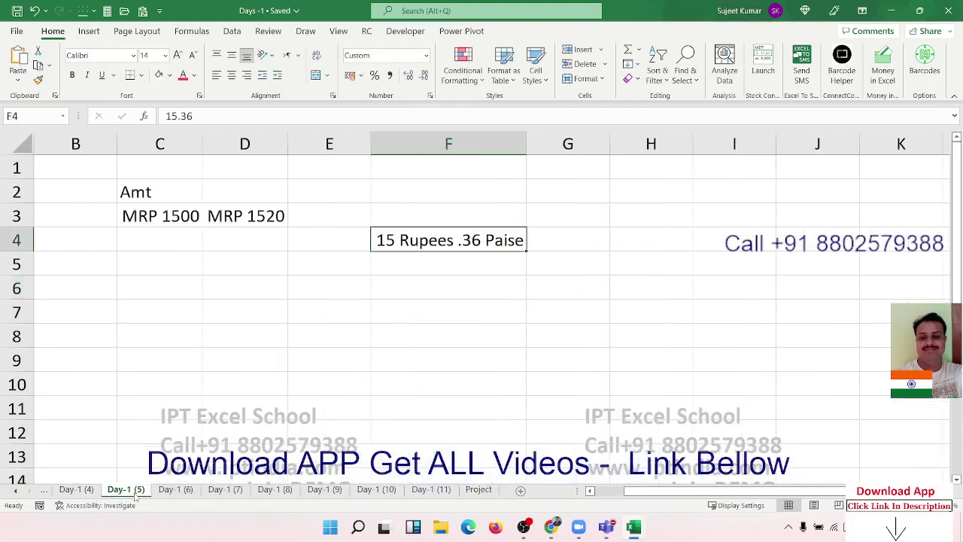
left_click(209, 492)
left_click(423, 288)
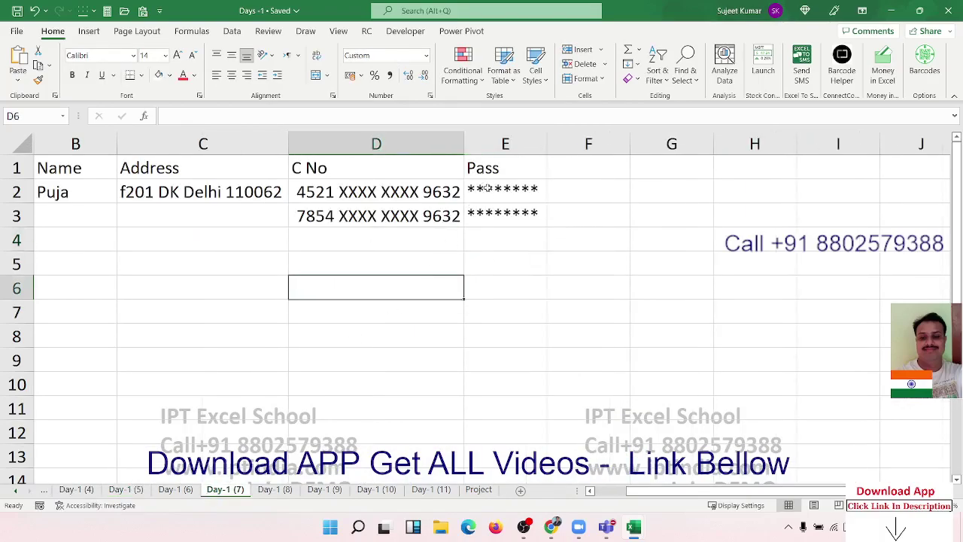
left_click(490, 196)
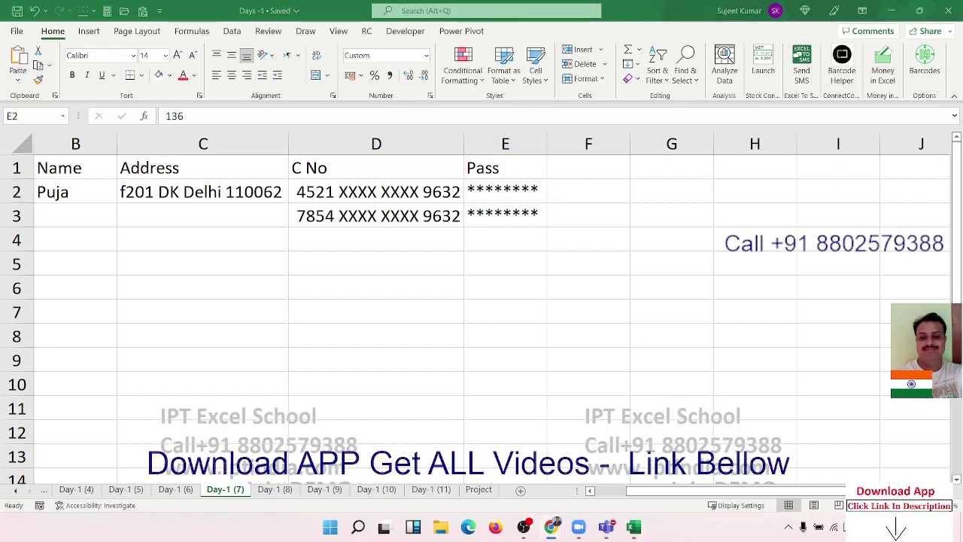
left_click(536, 192)
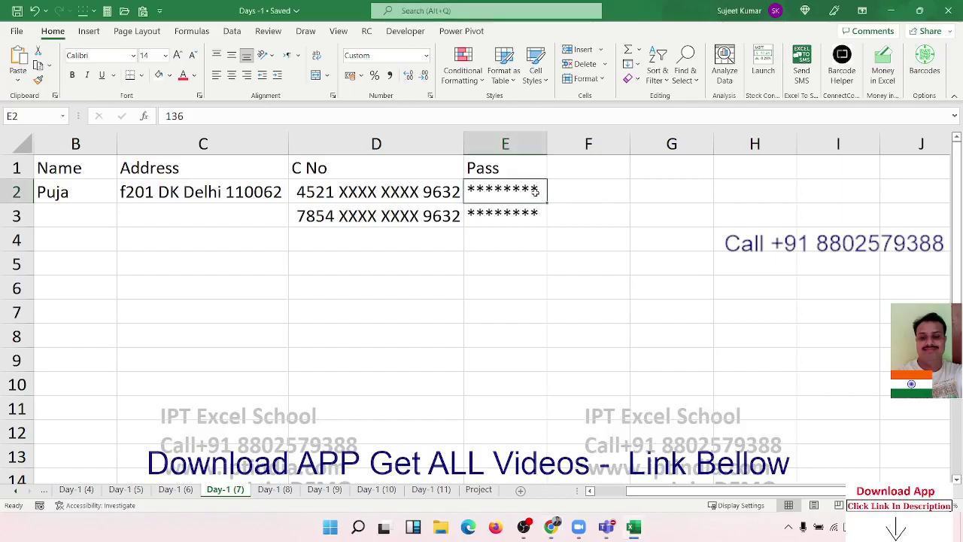
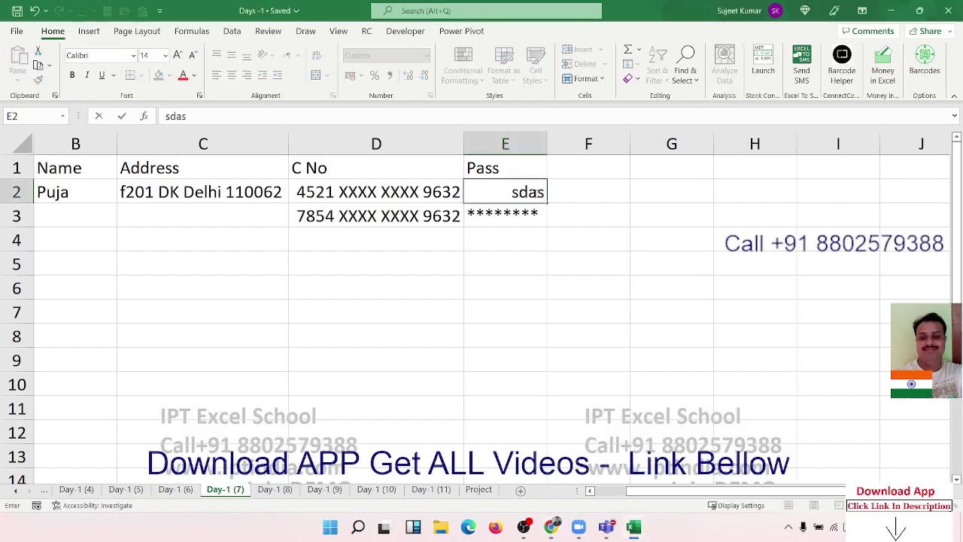
key("Return")
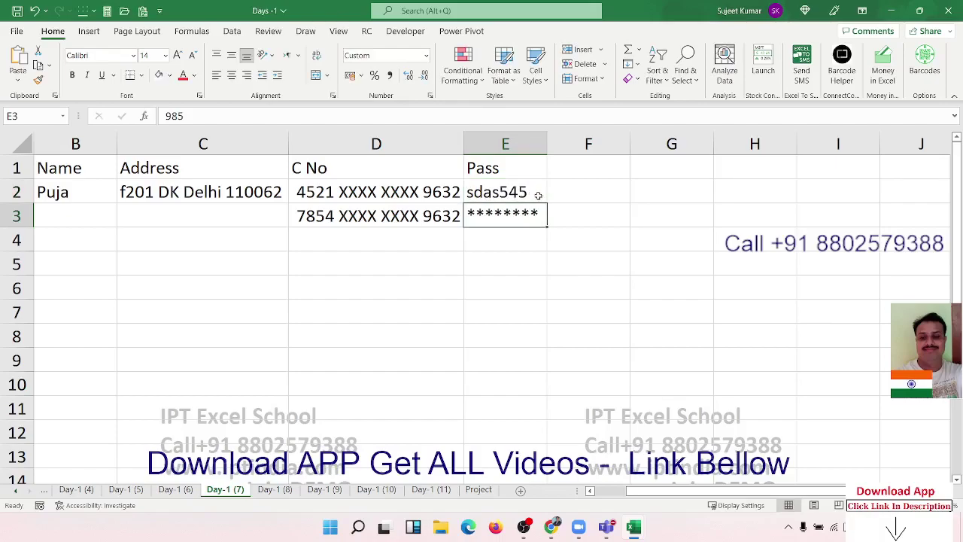
Inspect E2's custom number format without changing it, then compare E2 with the masked E3.
left_click(538, 195)
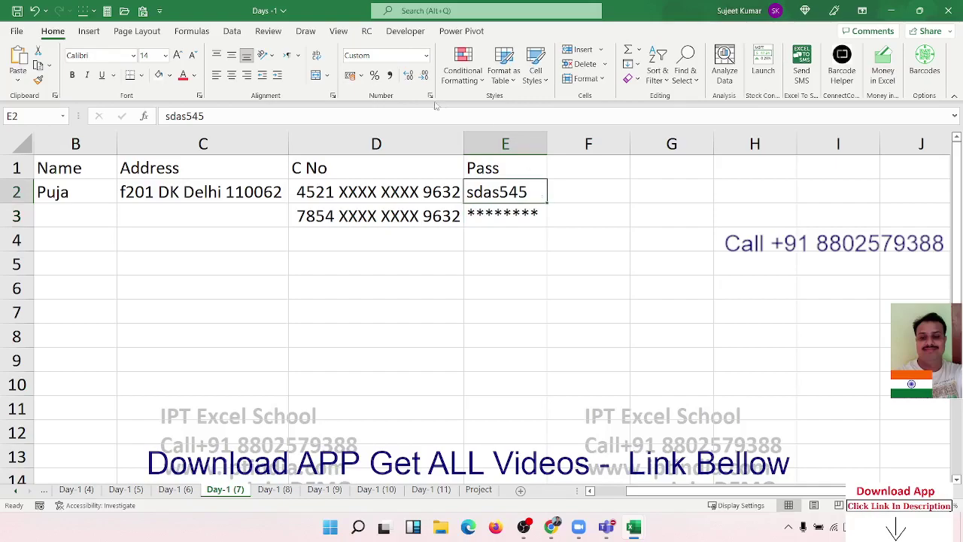
left_click(432, 96)
left_click(601, 151)
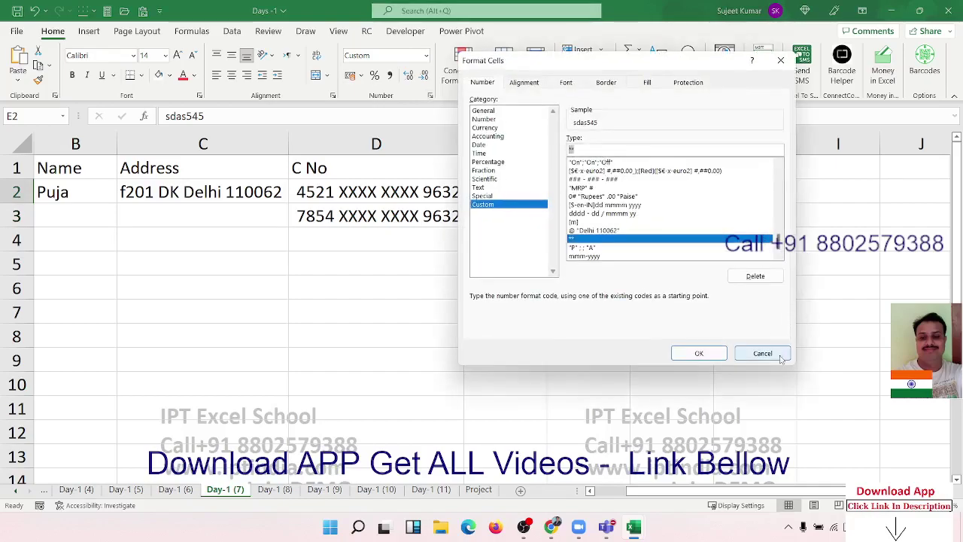
left_click(763, 353)
left_click(512, 216)
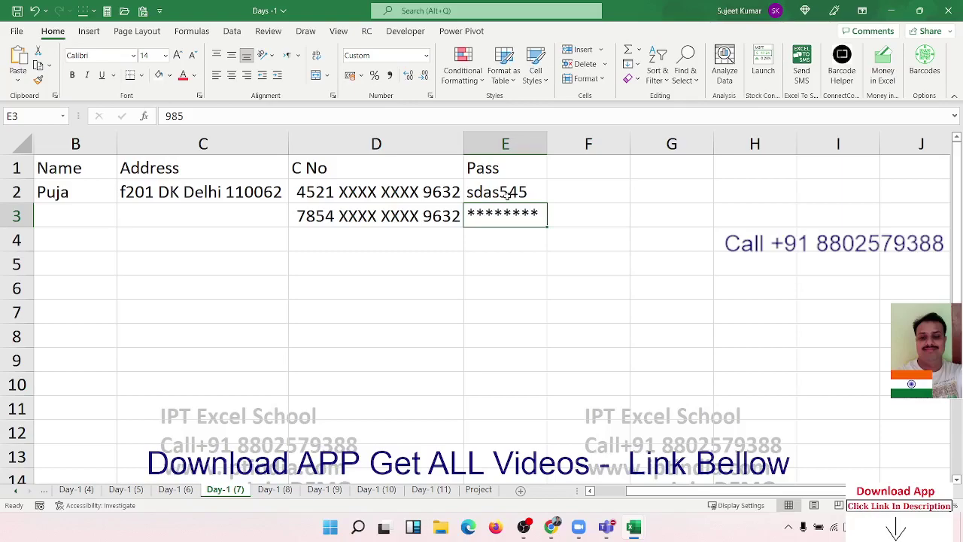
left_click(507, 195)
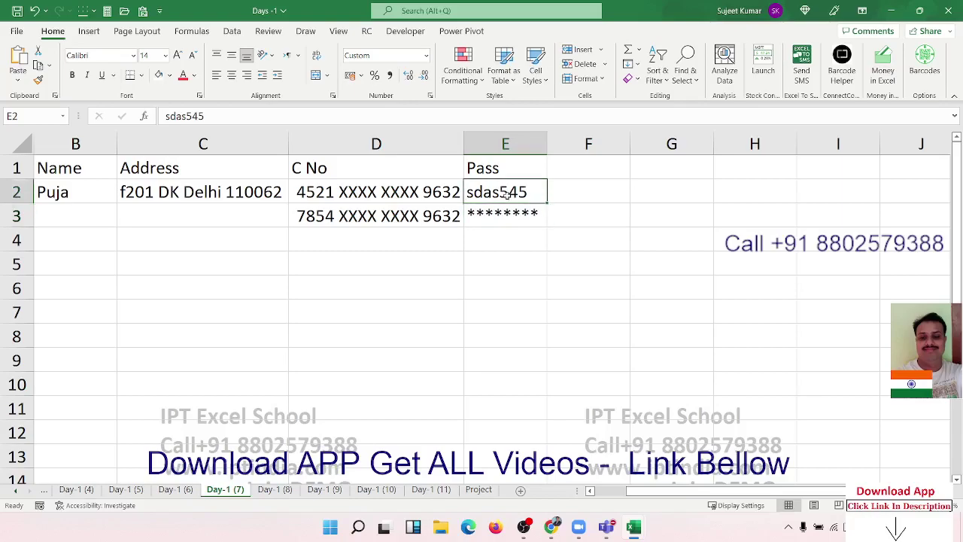
left_click(512, 288)
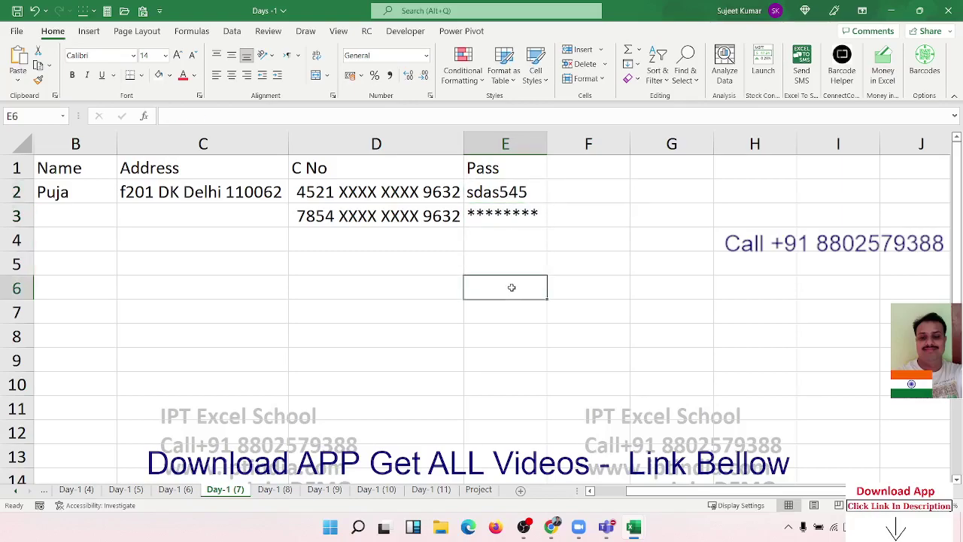